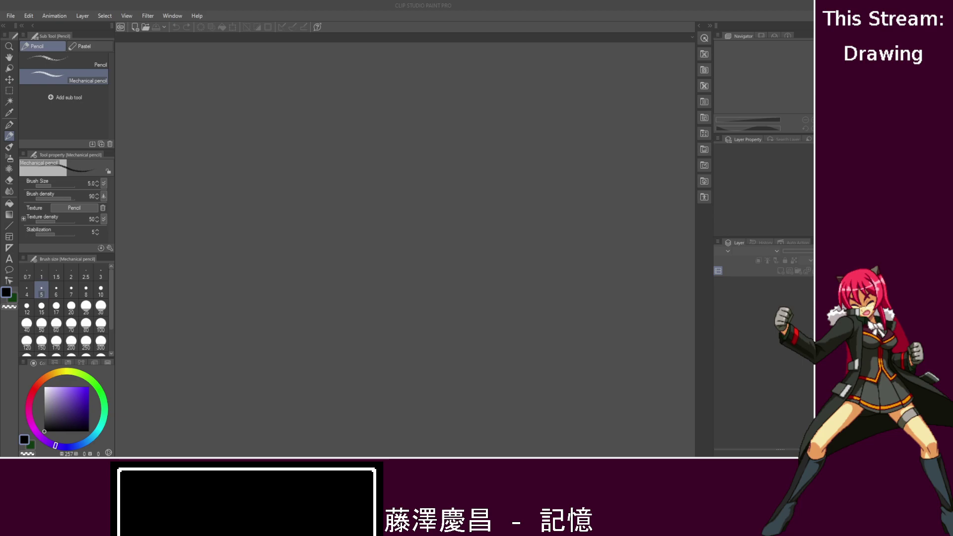
# - Create a new 700 x 700 px illustration canvas from File > New
pyautogui.hotkey('alt', 'Tab')
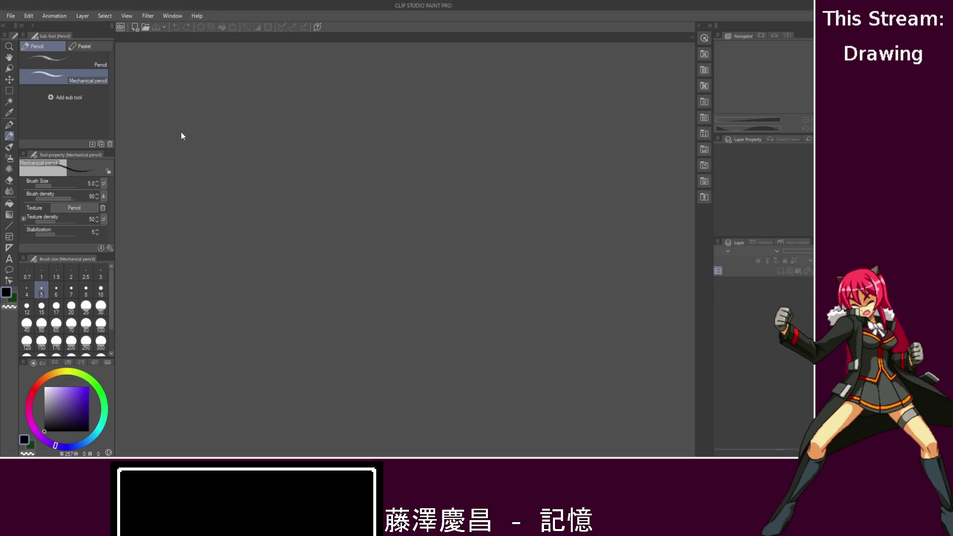
pyautogui.click(136, 27)
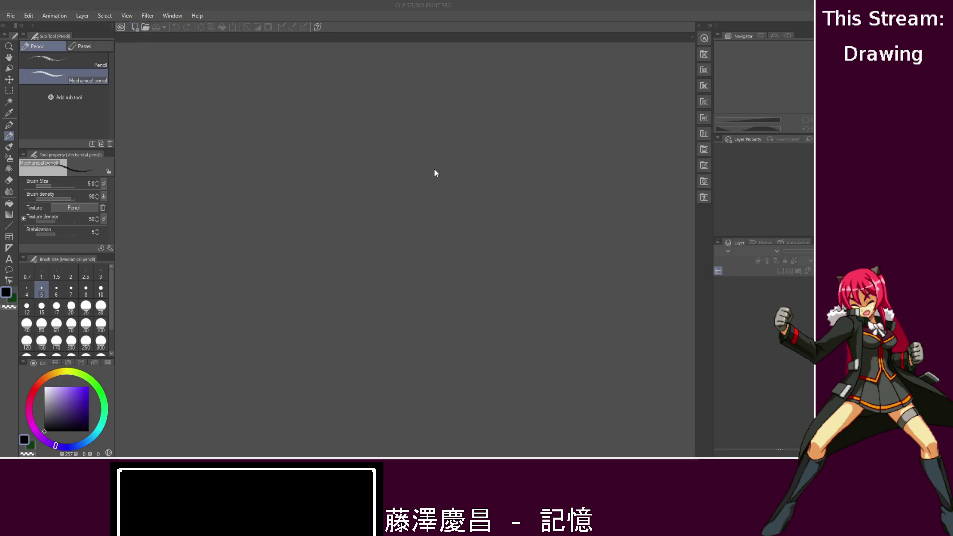
pyautogui.click(546, 130)
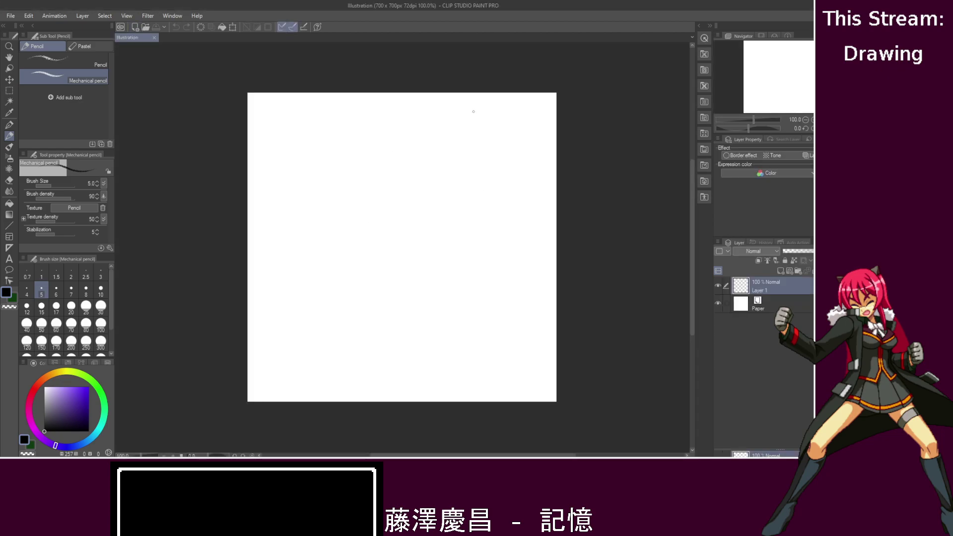
# - Flood-fill Layer 1 with a light grey using the Fill tool
pyautogui.scroll(1, 434, 187)
pyautogui.scroll(1, 434, 187)
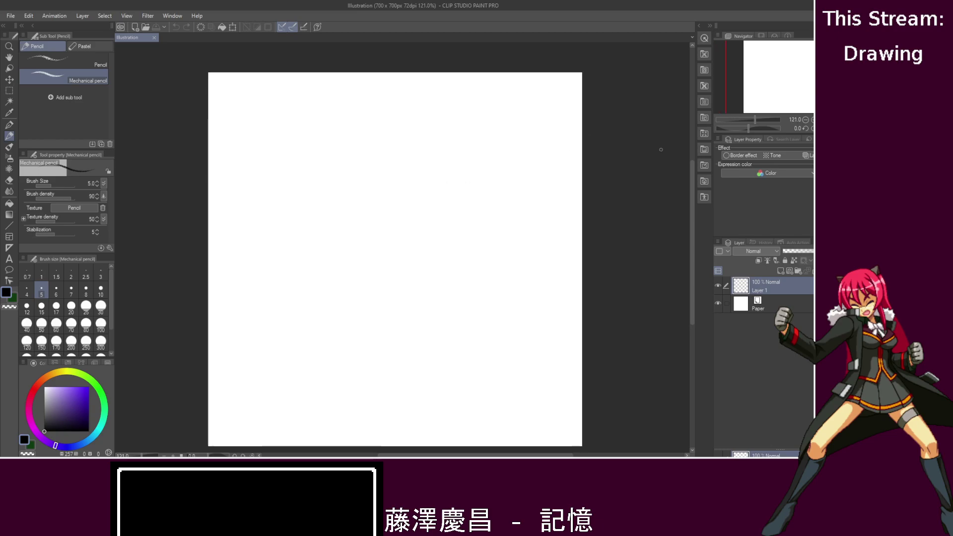
pyautogui.moveTo(694, 183); pyautogui.dragTo(691, 189)
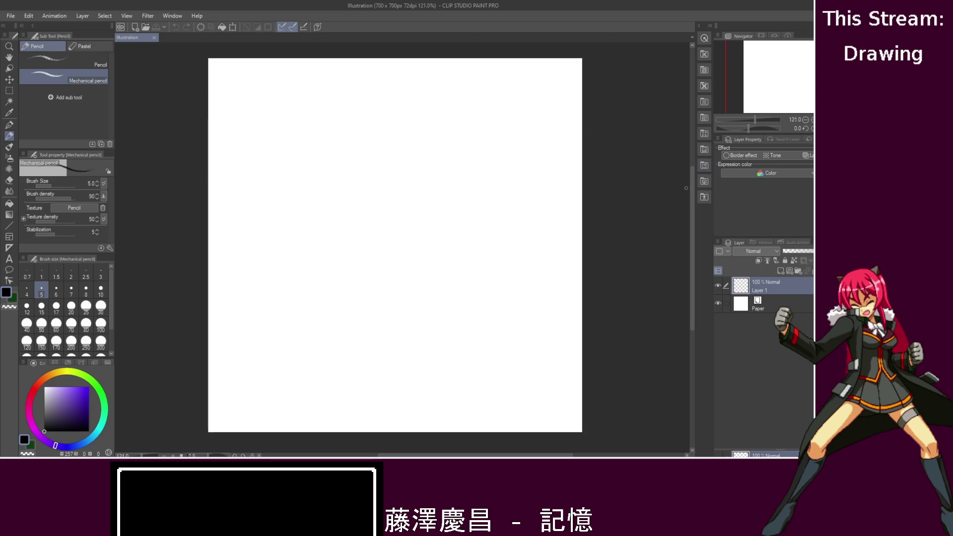
pyautogui.click(8, 204)
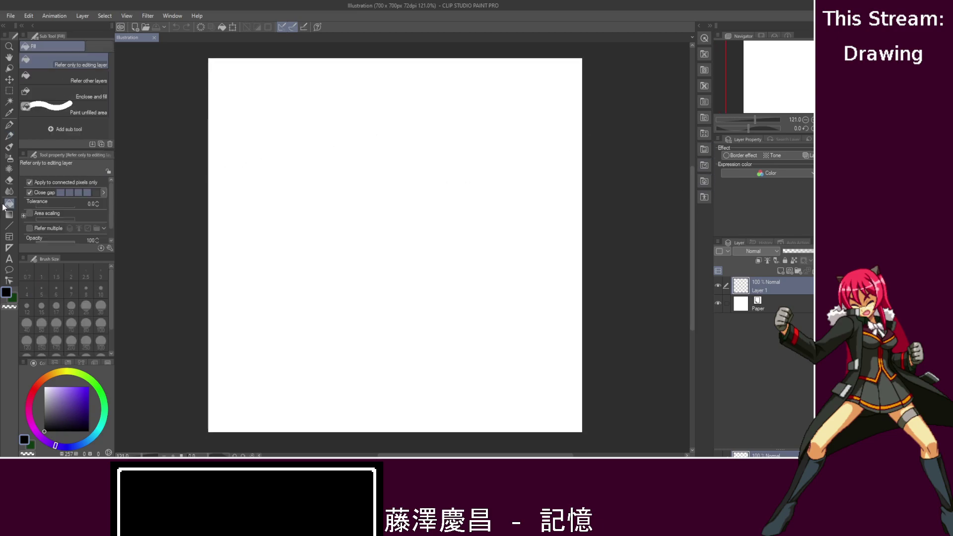
pyautogui.moveTo(56, 412)
pyautogui.mouseDown()
pyautogui.moveTo(36, 400)
pyautogui.moveTo(44, 431)
pyautogui.mouseUp()
pyautogui.click(287, 268)
# - Reset the colour to black and return to the Mechanical pencil, keeping the grey fill
pyautogui.click(64, 100)
pyautogui.click(9, 125)
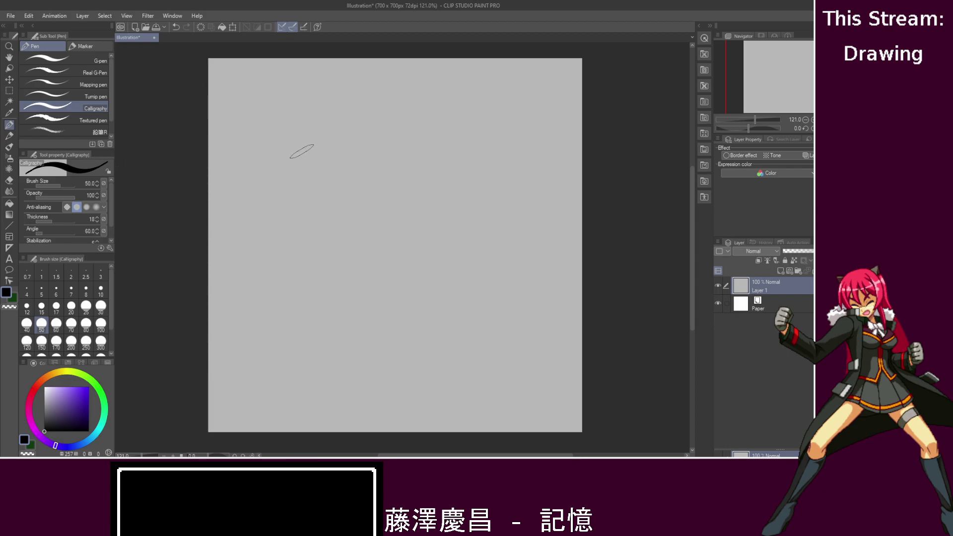
pyautogui.hotkey('ctrl', 'z')
pyautogui.hotkey('ctrl', 'y')
pyautogui.click(9, 136)
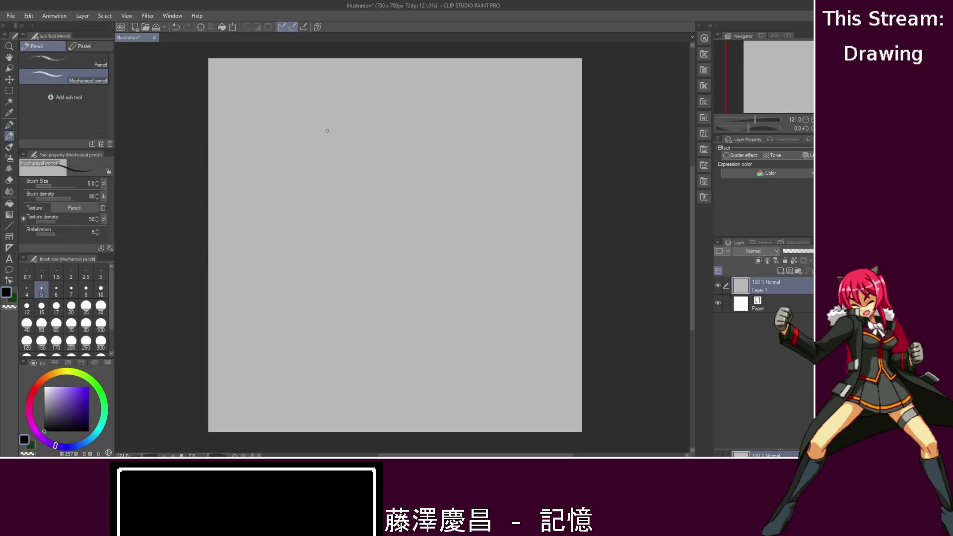
pyautogui.hotkey('alt', 'Tab')
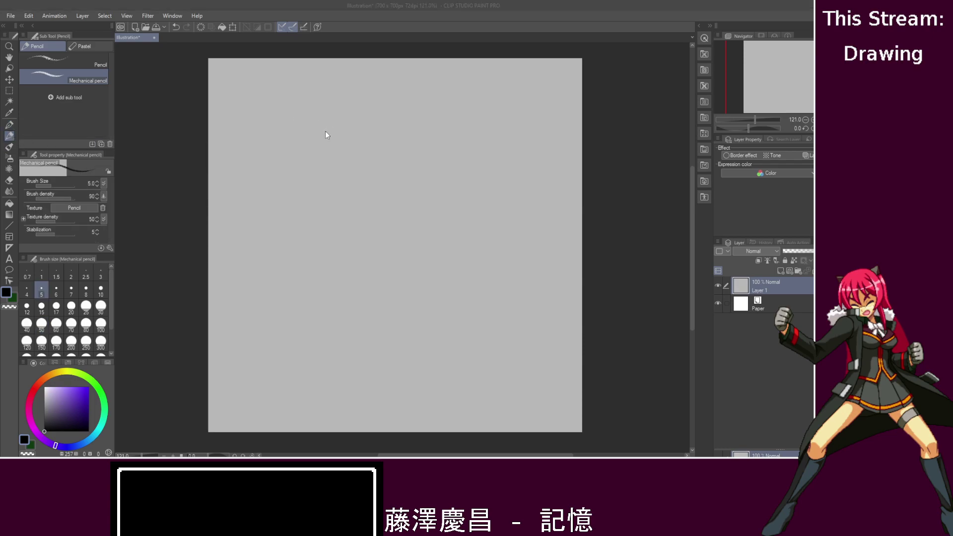
pyautogui.click(339, 212)
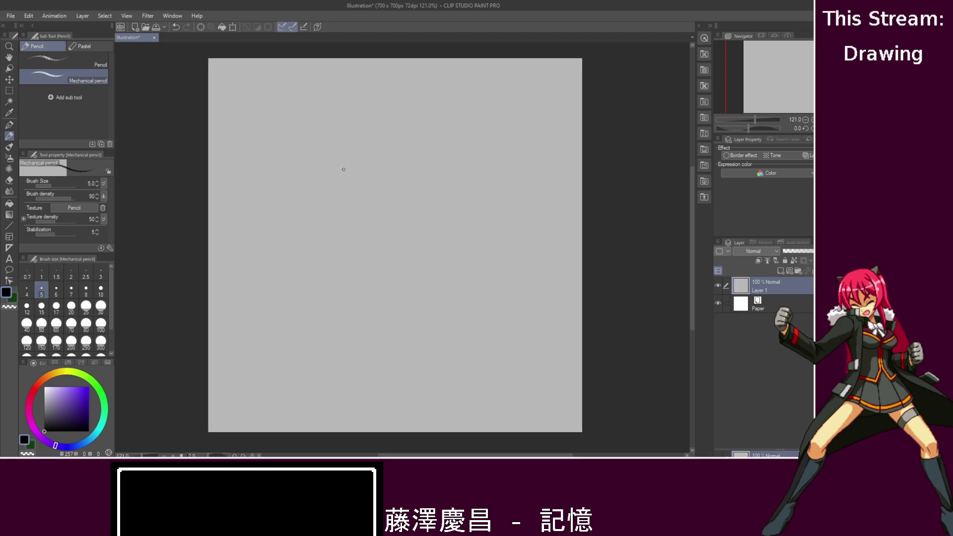
pyautogui.press('b')
pyautogui.press('b')
pyautogui.press('b')
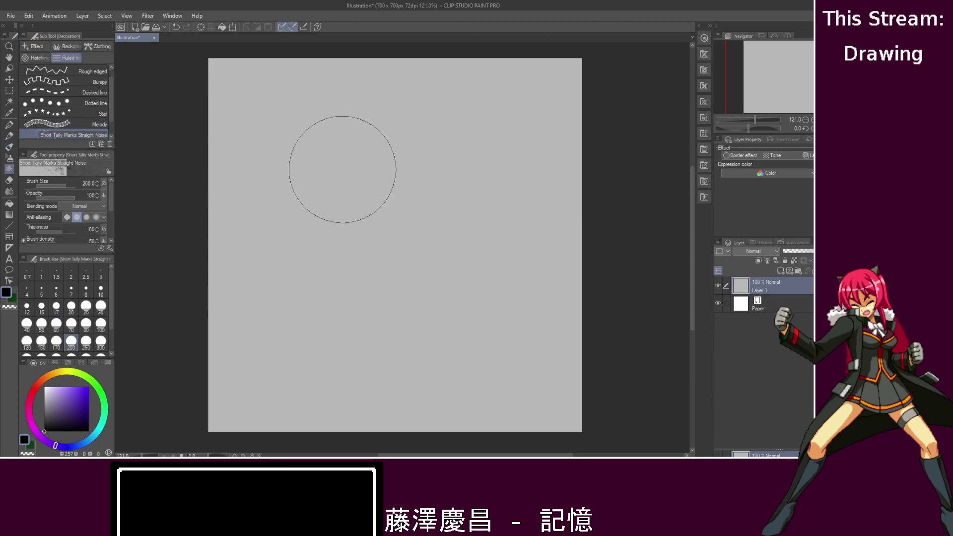
pyautogui.press('p')
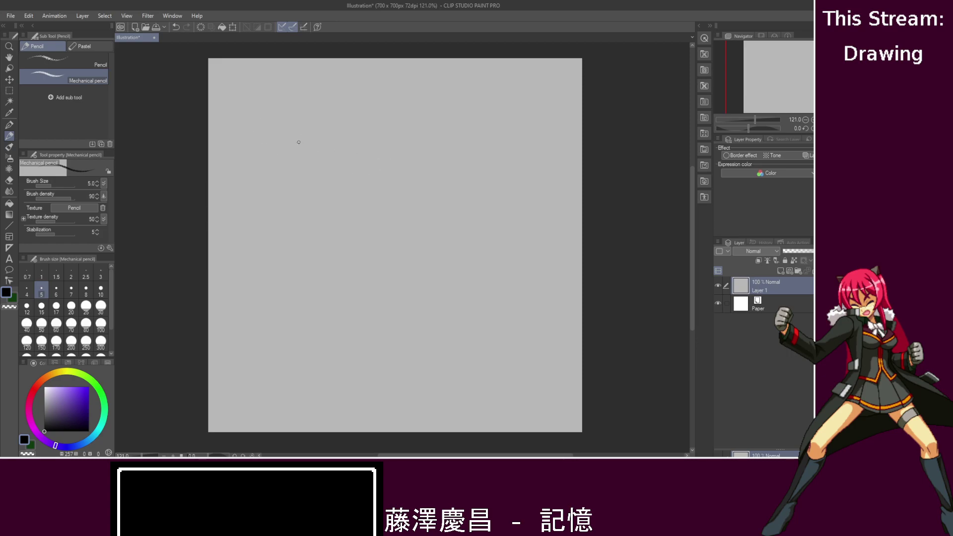
# - Pencil-sketch both trunk edges, two root strokes, an up-right branch and a bark line
pyautogui.moveTo(258, 107); pyautogui.dragTo(258, 165)
pyautogui.moveTo(261, 131); pyautogui.dragTo(244, 223)
pyautogui.moveTo(277, 119); pyautogui.dragTo(274, 198)
pyautogui.moveTo(274, 164); pyautogui.dragTo(287, 241)
pyautogui.moveTo(261, 203); pyautogui.dragTo(247, 229)
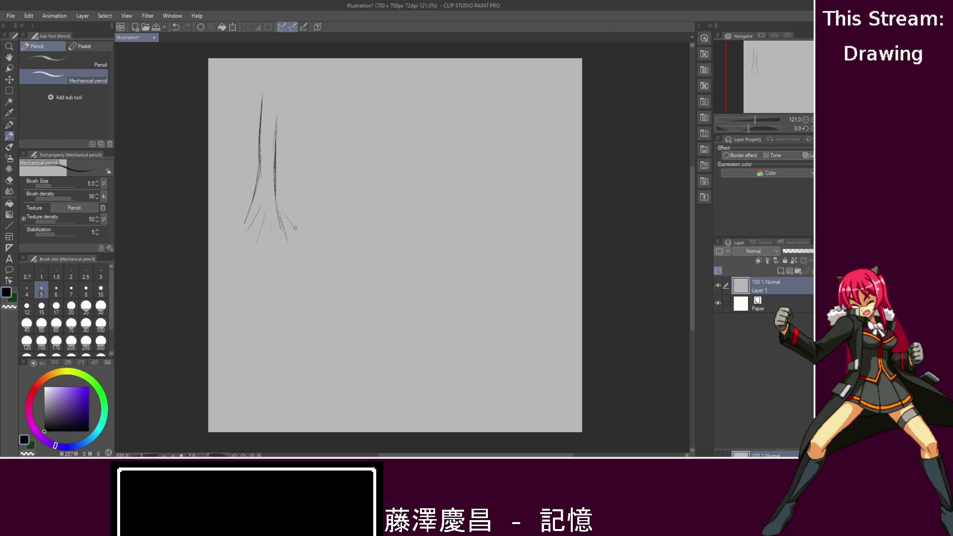
pyautogui.moveTo(229, 223); pyautogui.dragTo(247, 206)
pyautogui.moveTo(277, 140)
pyautogui.mouseDown()
pyautogui.moveTo(298, 116)
pyautogui.moveTo(292, 125)
pyautogui.moveTo(250, 96)
pyautogui.mouseUp()
pyautogui.moveTo(268, 121); pyautogui.dragTo(264, 175)
pyautogui.click(15, 299)
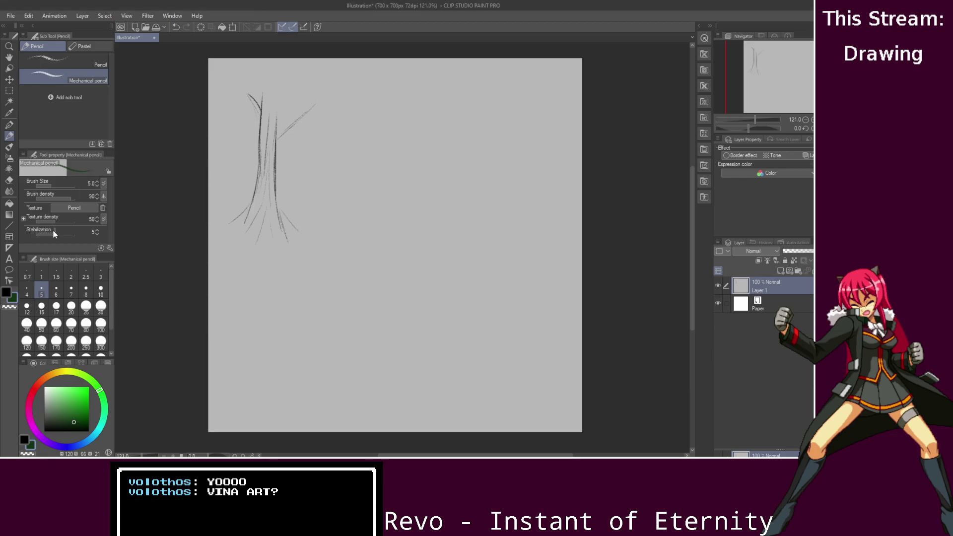
# - Try the calligraphy pen at different sizes and a running colour spray of foliage, undoing the spray
pyautogui.click(9, 124)
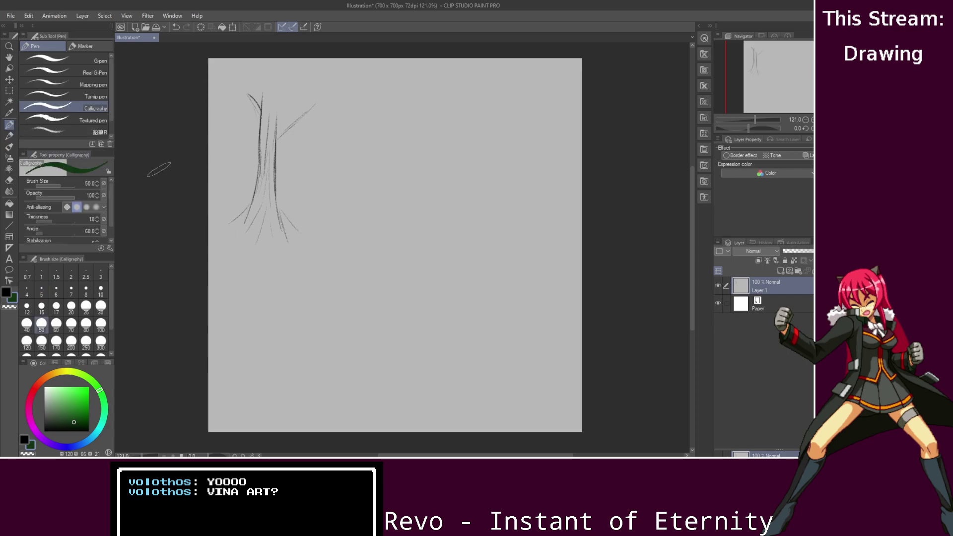
pyautogui.press(']')
pyautogui.press(']')
pyautogui.press(']')
pyautogui.press(']')
pyautogui.press('[')
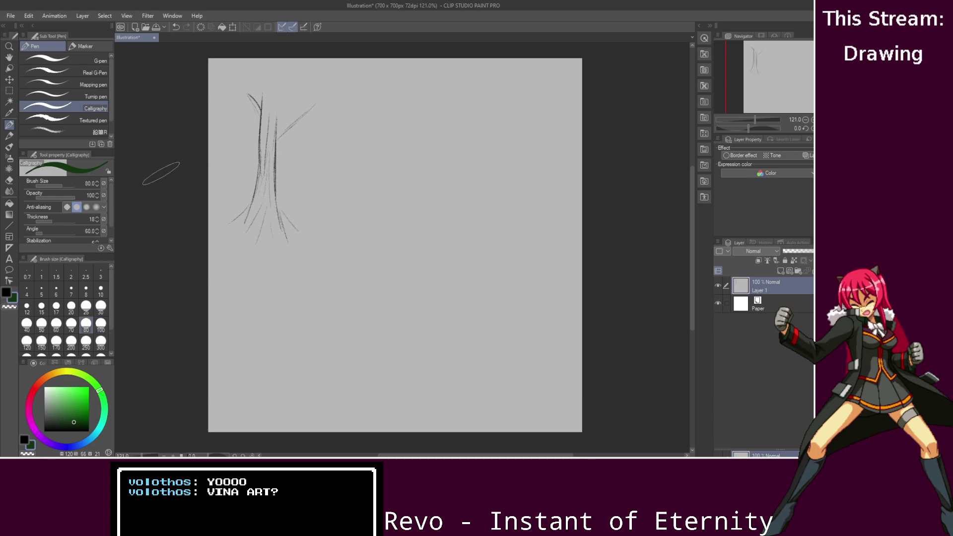
pyautogui.press('[')
pyautogui.press('[')
pyautogui.press('[')
pyautogui.press('p')
pyautogui.press('p')
pyautogui.press('p')
pyautogui.press('p')
pyautogui.press('p')
pyautogui.press('p')
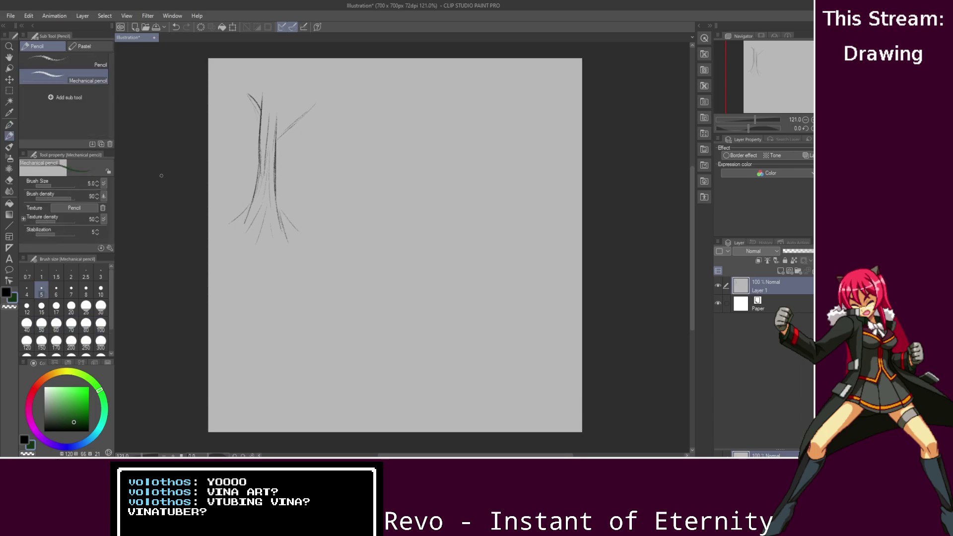
pyautogui.press('p')
pyautogui.click(9, 158)
pyautogui.moveTo(251, 101)
pyautogui.mouseDown()
pyautogui.moveTo(363, 116)
pyautogui.moveTo(436, 69)
pyautogui.mouseUp()
pyautogui.hotkey('ctrl', 'z')
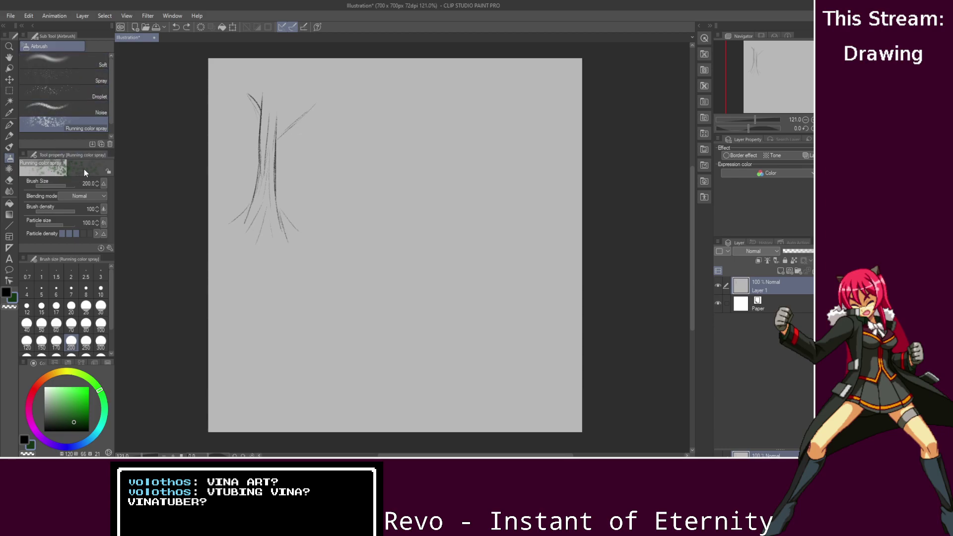
# - Test tally-mark and Noise airbrush strokes across the top and undo both
pyautogui.click(9, 169)
pyautogui.click(250, 94)
pyautogui.moveTo(250, 94); pyautogui.dragTo(382, 95)
pyautogui.hotkey('ctrl', 'z')
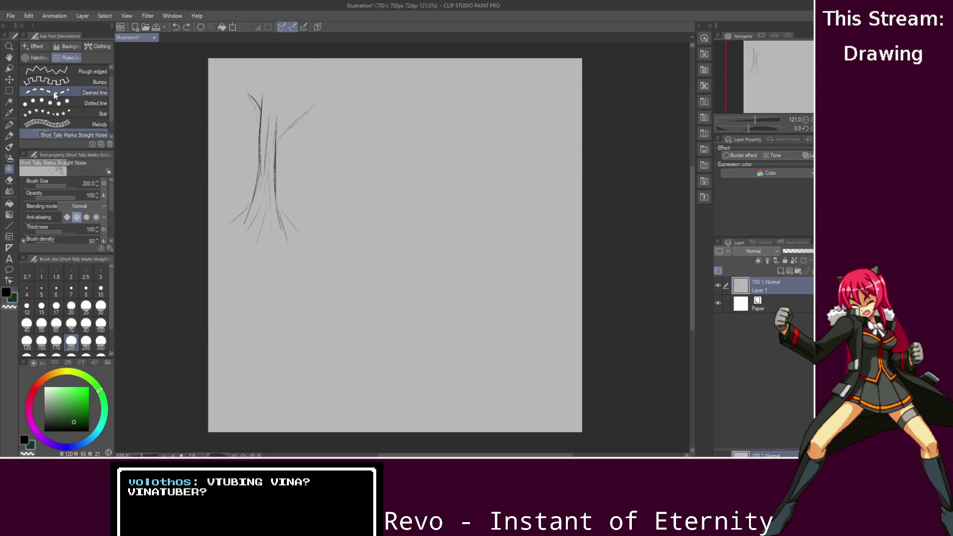
pyautogui.click(9, 157)
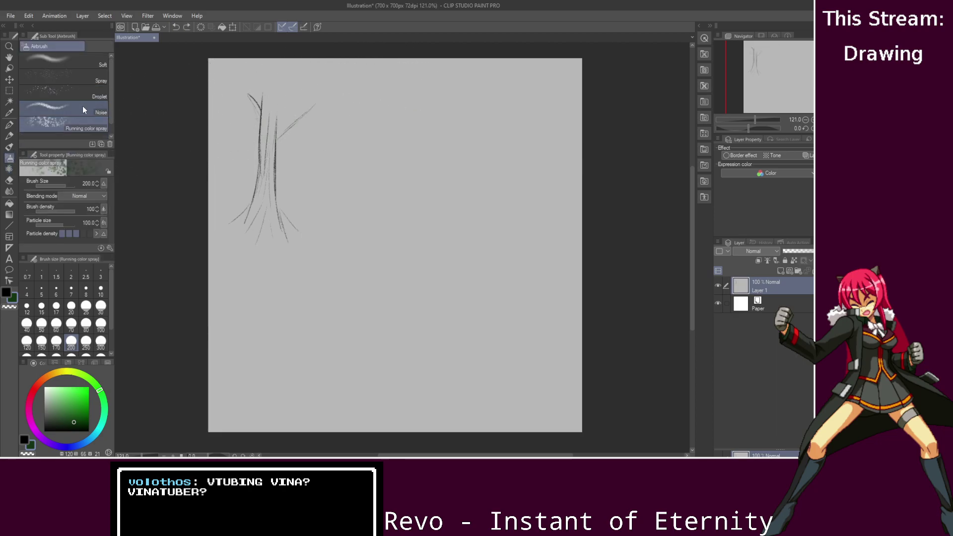
pyautogui.click(64, 108)
pyautogui.moveTo(224, 96)
pyautogui.mouseDown()
pyautogui.moveTo(318, 103)
pyautogui.moveTo(425, 85)
pyautogui.mouseUp()
pyautogui.hotkey('ctrl', 'z')
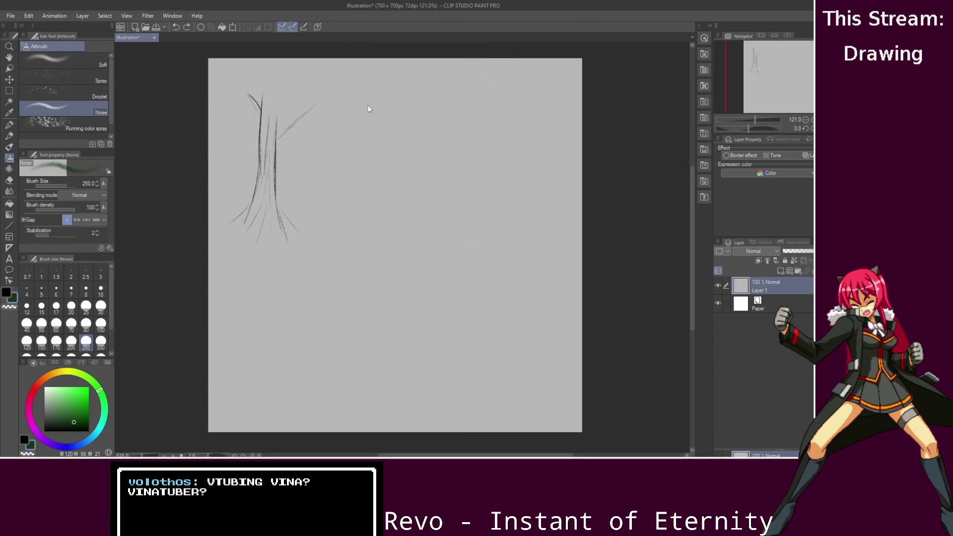
pyautogui.click(9, 135)
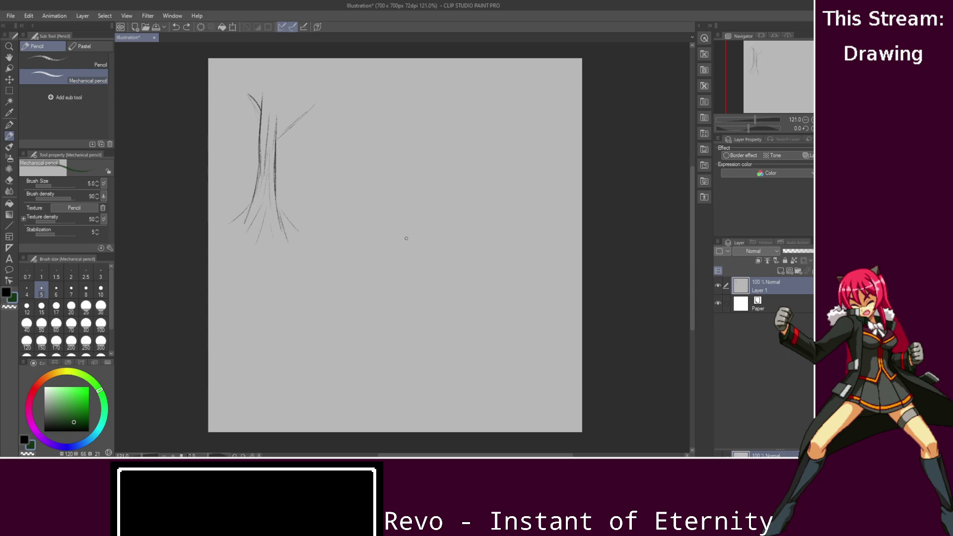
# - In black pencil, draw the horizon line, the diagonal path edge and a curved right-side line
pyautogui.moveTo(471, 189); pyautogui.dragTo(208, 365)
pyautogui.hotkey('ctrl', 'z')
pyautogui.click(5, 292)
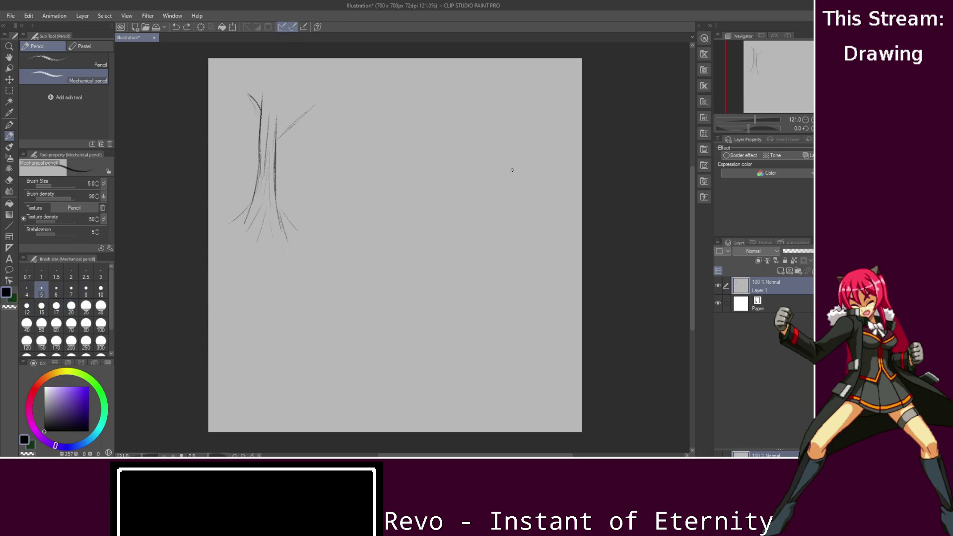
pyautogui.moveTo(252, 185); pyautogui.dragTo(581, 180)
pyautogui.moveTo(492, 182)
pyautogui.mouseDown()
pyautogui.moveTo(396, 230)
pyautogui.moveTo(209, 361)
pyautogui.mouseUp()
pyautogui.moveTo(508, 207); pyautogui.dragTo(513, 431)
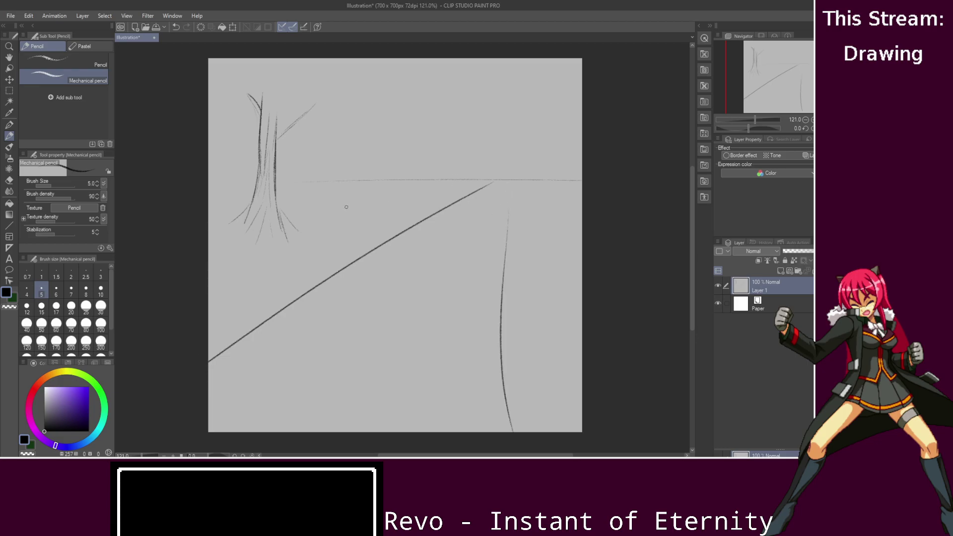
pyautogui.click(9, 91)
pyautogui.moveTo(200, 258); pyautogui.dragTo(330, 73)
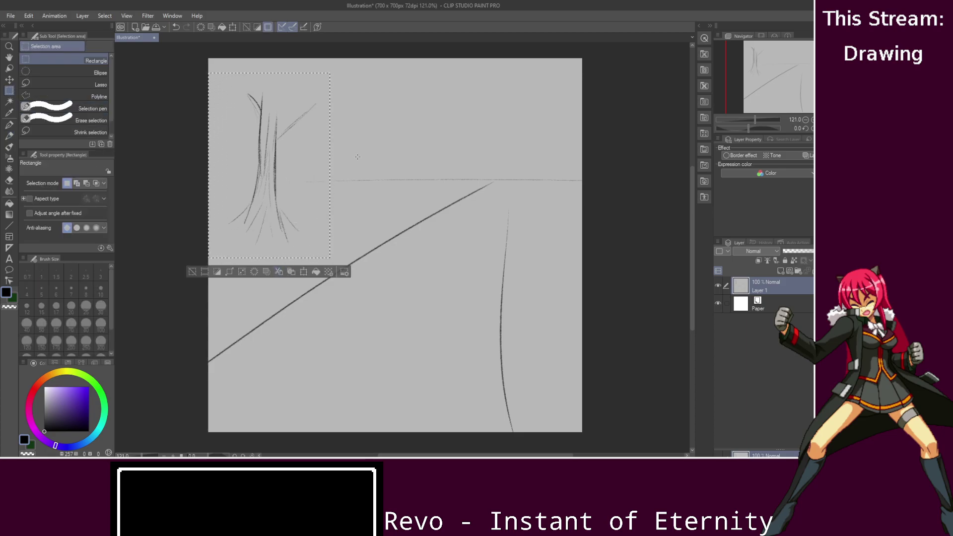
pyautogui.hotkey('ctrl', 'c')
pyautogui.hotkey('ctrl', 'v')
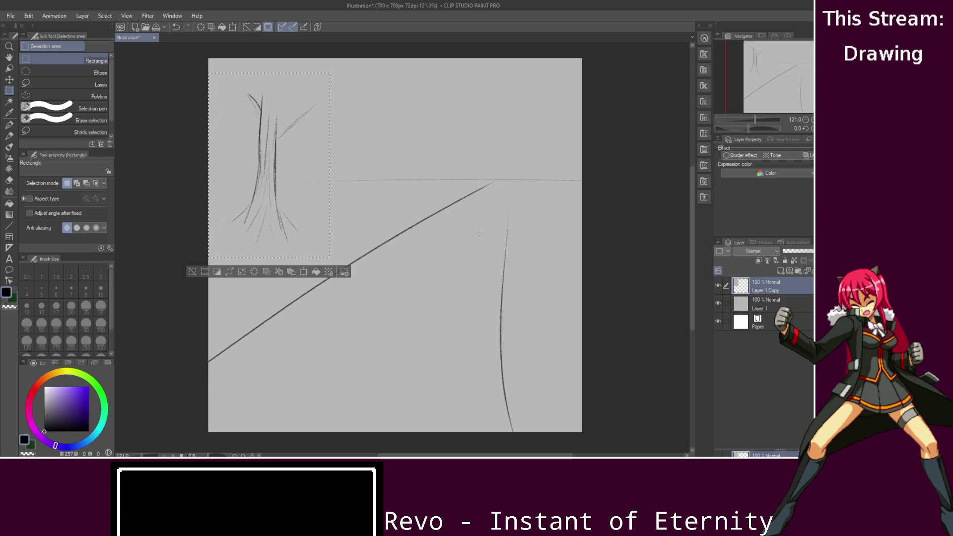
pyautogui.hotkey('ctrl', 't')
pyautogui.moveTo(294, 233); pyautogui.dragTo(366, 213)
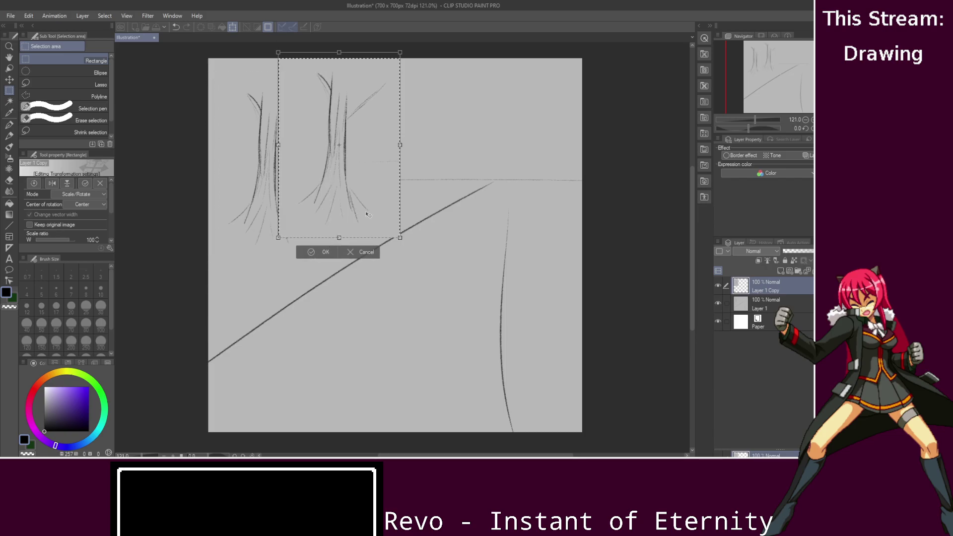
pyautogui.click(327, 252)
pyautogui.click(514, 239)
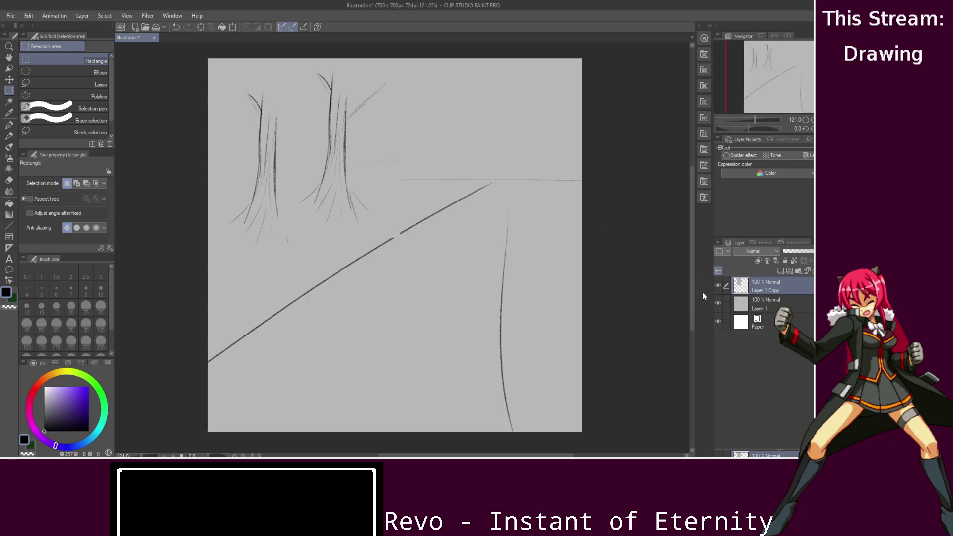
pyautogui.hotkey('ctrl', 'z')
pyautogui.hotkey('ctrl', 'z')
pyautogui.hotkey('ctrl', 'z')
pyautogui.hotkey('ctrl', 'z')
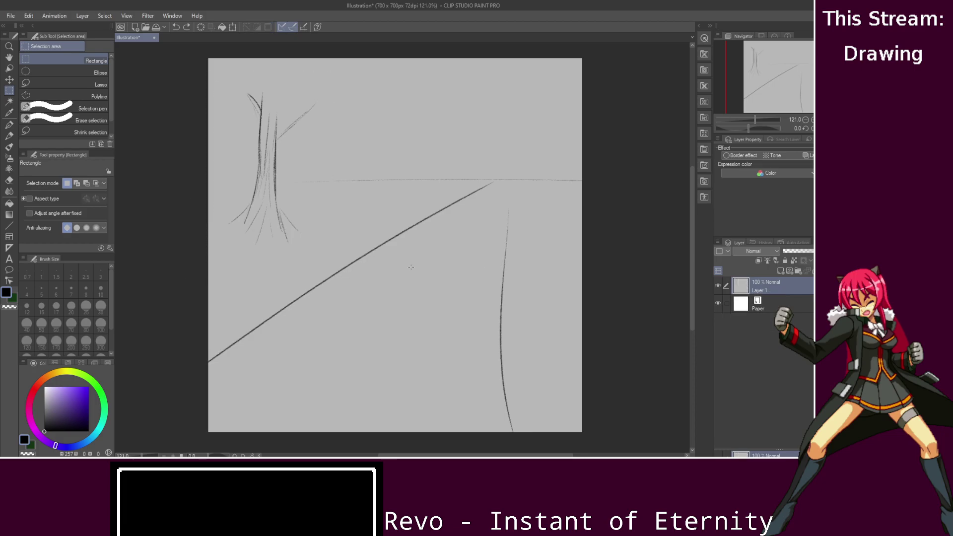
# - Pencil-sketch a second trunk's two edges and roots below the left tree
pyautogui.click(10, 136)
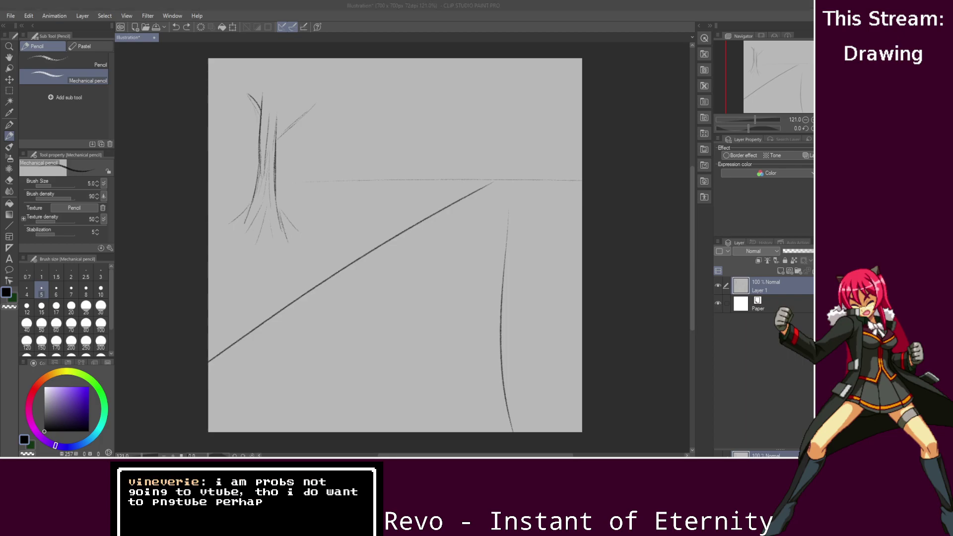
pyautogui.click(286, 187)
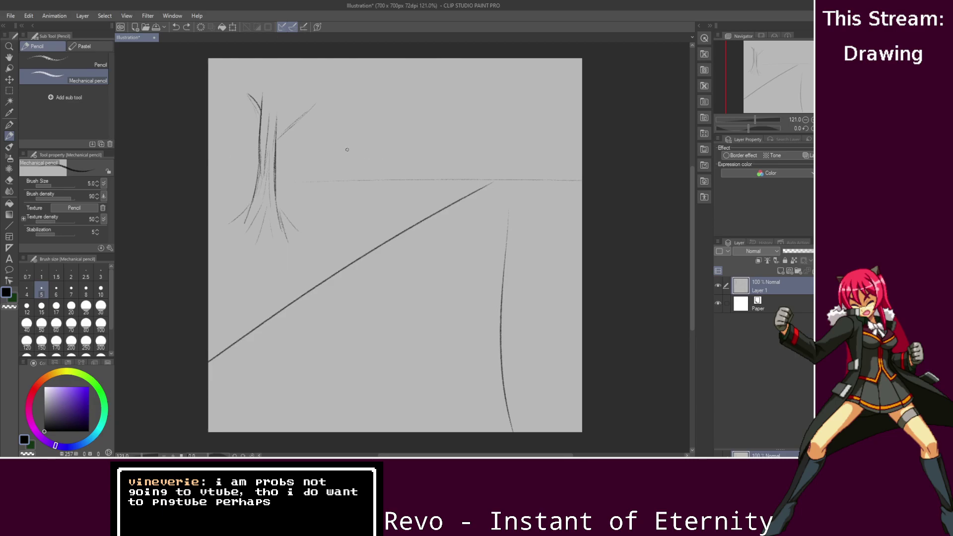
pyautogui.moveTo(335, 131); pyautogui.dragTo(329, 231)
pyautogui.moveTo(350, 127)
pyautogui.mouseDown()
pyautogui.moveTo(341, 227)
pyautogui.moveTo(313, 222)
pyautogui.moveTo(368, 227)
pyautogui.mouseUp()
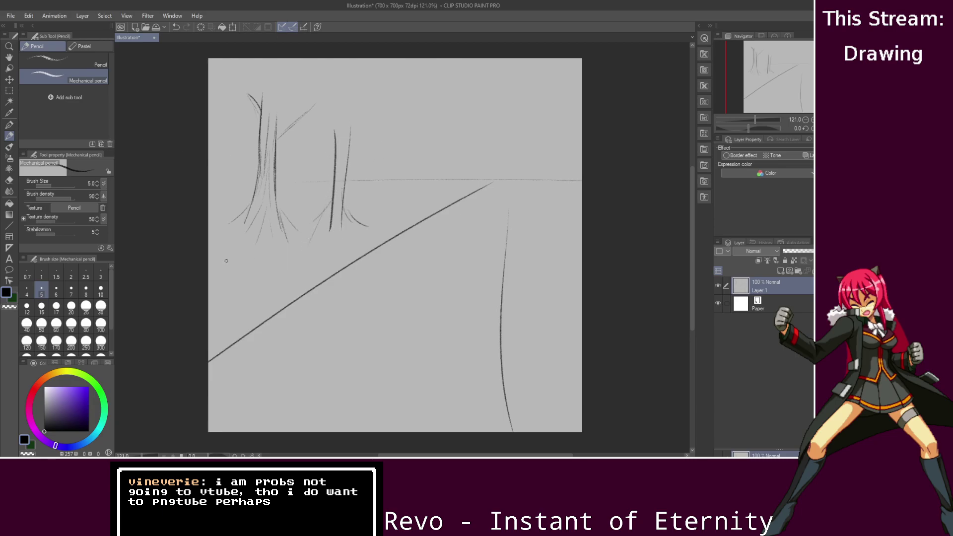
pyautogui.moveTo(227, 279); pyautogui.dragTo(209, 312)
pyautogui.moveTo(231, 230); pyautogui.dragTo(243, 296)
pyautogui.moveTo(253, 251); pyautogui.dragTo(257, 276)
# - Sketch the wavy left and right path edges and an S-curved foreground bank
pyautogui.moveTo(490, 181)
pyautogui.mouseDown()
pyautogui.moveTo(351, 280)
pyautogui.moveTo(252, 325)
pyautogui.moveTo(208, 368)
pyautogui.mouseUp()
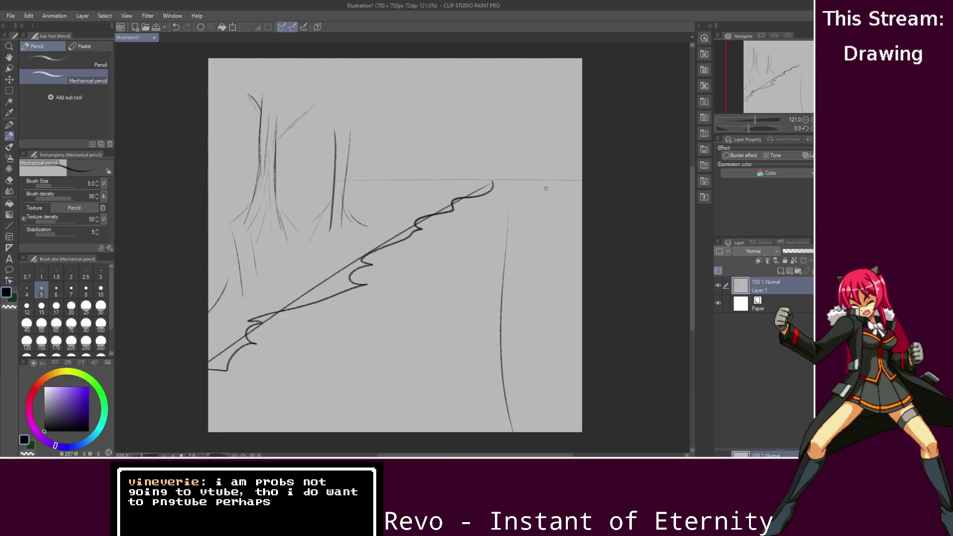
pyautogui.moveTo(506, 185)
pyautogui.mouseDown()
pyautogui.moveTo(514, 253)
pyautogui.moveTo(506, 336)
pyautogui.mouseUp()
pyautogui.moveTo(480, 297)
pyautogui.mouseDown()
pyautogui.moveTo(464, 384)
pyautogui.moveTo(443, 431)
pyautogui.mouseUp()
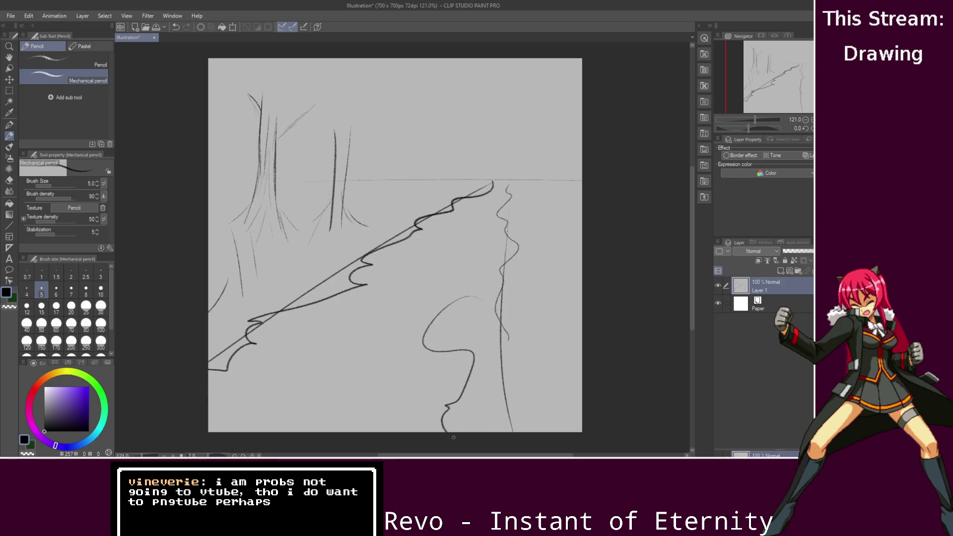
# - Add tall trunks on the right, distant trunks along the horizon, and a faint curve beside the path
pyautogui.moveTo(547, 160); pyautogui.dragTo(534, 394)
pyautogui.moveTo(532, 113); pyautogui.dragTo(530, 356)
pyautogui.moveTo(440, 111); pyautogui.dragTo(434, 192)
pyautogui.moveTo(381, 145); pyautogui.dragTo(382, 195)
pyautogui.moveTo(413, 143); pyautogui.dragTo(412, 195)
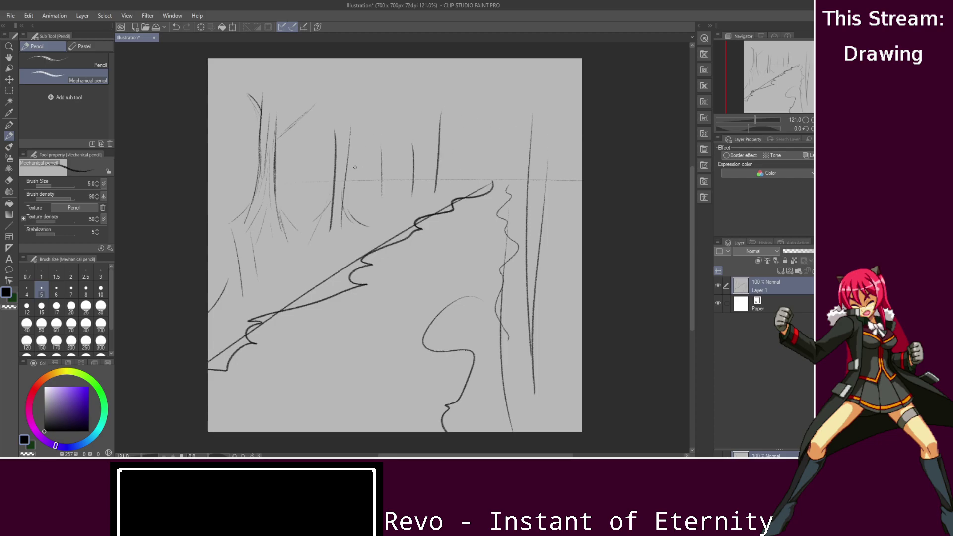
pyautogui.moveTo(308, 145); pyautogui.dragTo(312, 210)
pyautogui.moveTo(229, 142)
pyautogui.mouseDown()
pyautogui.moveTo(228, 171)
pyautogui.moveTo(222, 238)
pyautogui.mouseUp()
pyautogui.moveTo(467, 147)
pyautogui.mouseDown()
pyautogui.moveTo(465, 181)
pyautogui.moveTo(520, 181)
pyautogui.moveTo(501, 178)
pyautogui.moveTo(507, 199)
pyautogui.mouseUp()
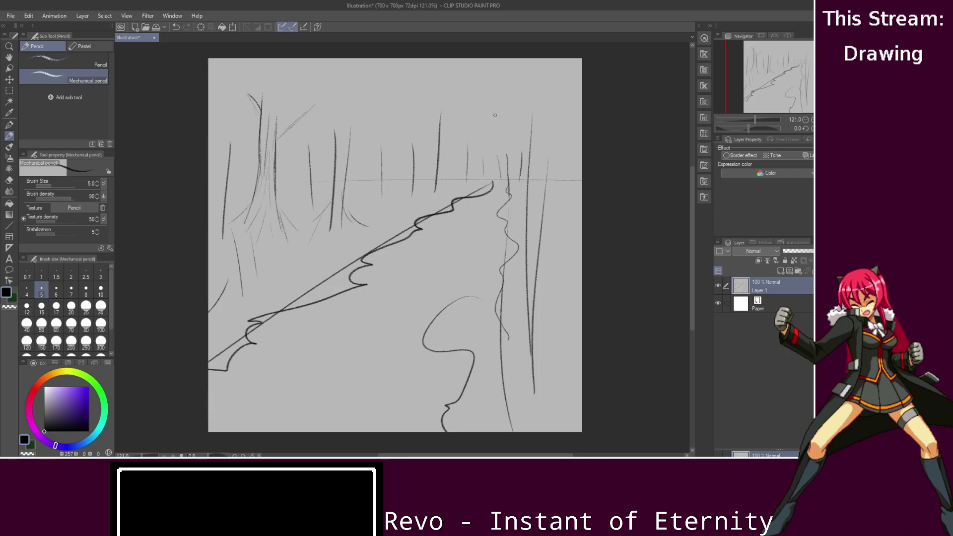
pyautogui.moveTo(435, 177)
pyautogui.mouseDown()
pyautogui.moveTo(417, 184)
pyautogui.moveTo(455, 207)
pyautogui.moveTo(413, 194)
pyautogui.moveTo(417, 179)
pyautogui.moveTo(390, 225)
pyautogui.moveTo(399, 228)
pyautogui.moveTo(372, 247)
pyautogui.mouseUp()
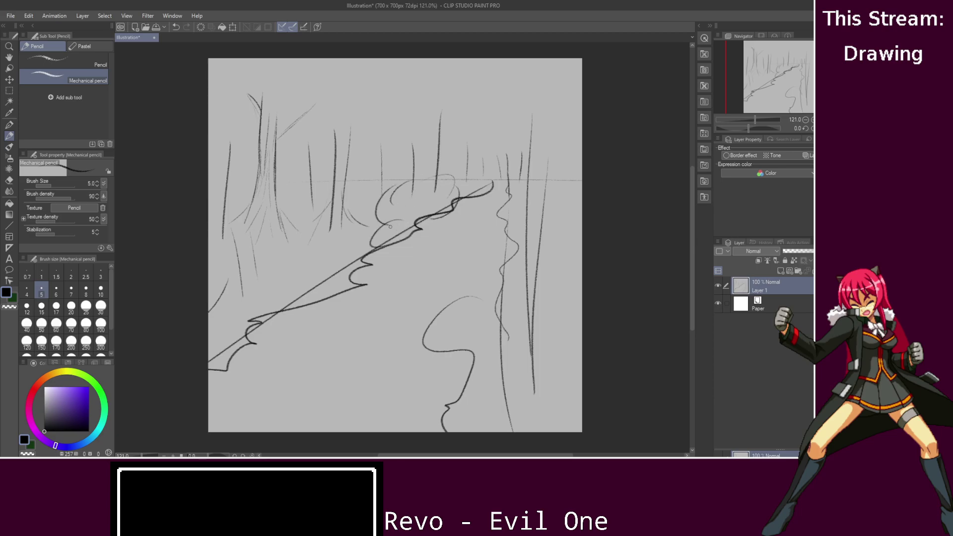
# - Sketch a bush bump left of the path, redrawing it after undoing the first try
pyautogui.moveTo(312, 224)
pyautogui.mouseDown()
pyautogui.moveTo(316, 247)
pyautogui.moveTo(269, 264)
pyautogui.moveTo(288, 270)
pyautogui.mouseUp()
pyautogui.hotkey('ctrl', 'z')
pyautogui.hotkey('ctrl', 'z')
pyautogui.moveTo(303, 193)
pyautogui.mouseDown()
pyautogui.moveTo(334, 193)
pyautogui.moveTo(272, 210)
pyautogui.mouseUp()
# - Sketch canopy curves and overhanging branch arcs across the top, discarding one long line
pyautogui.moveTo(380, 108); pyautogui.dragTo(583, 124)
pyautogui.hotkey('ctrl', 'z')
pyautogui.moveTo(208, 146); pyautogui.dragTo(337, 134)
pyautogui.moveTo(448, 115)
pyautogui.mouseDown()
pyautogui.moveTo(491, 110)
pyautogui.moveTo(512, 138)
pyautogui.moveTo(532, 104)
pyautogui.moveTo(573, 112)
pyautogui.mouseUp()
pyautogui.moveTo(452, 62); pyautogui.dragTo(503, 94)
pyautogui.moveTo(422, 98); pyautogui.dragTo(555, 155)
pyautogui.moveTo(411, 89); pyautogui.dragTo(582, 133)
pyautogui.moveTo(466, 82); pyautogui.dragTo(511, 127)
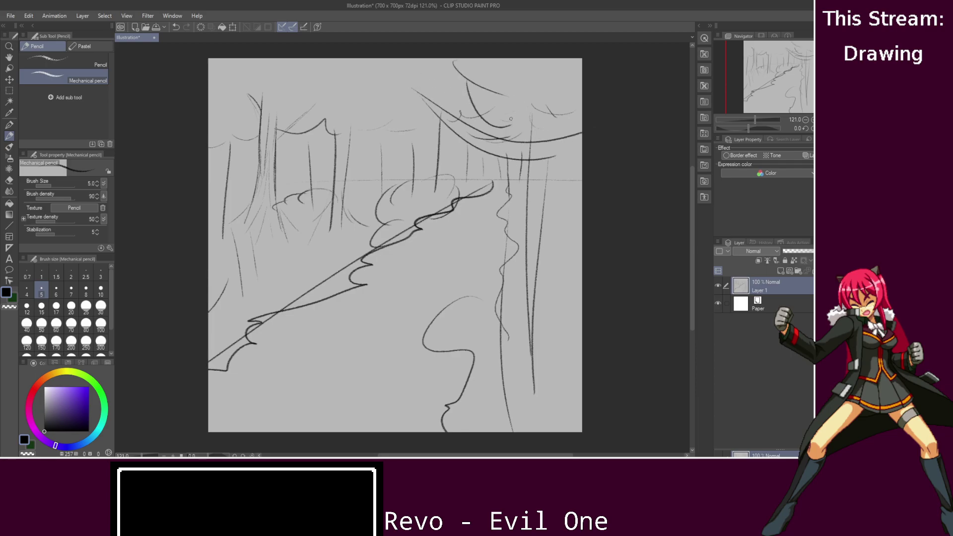
pyautogui.moveTo(449, 76); pyautogui.dragTo(495, 128)
# - Add ground hatching and roots around the lower-right tree base
pyautogui.moveTo(533, 254); pyautogui.dragTo(489, 373)
pyautogui.moveTo(531, 343); pyautogui.dragTo(484, 389)
pyautogui.moveTo(530, 365); pyautogui.dragTo(523, 393)
pyautogui.moveTo(554, 367); pyautogui.dragTo(580, 398)
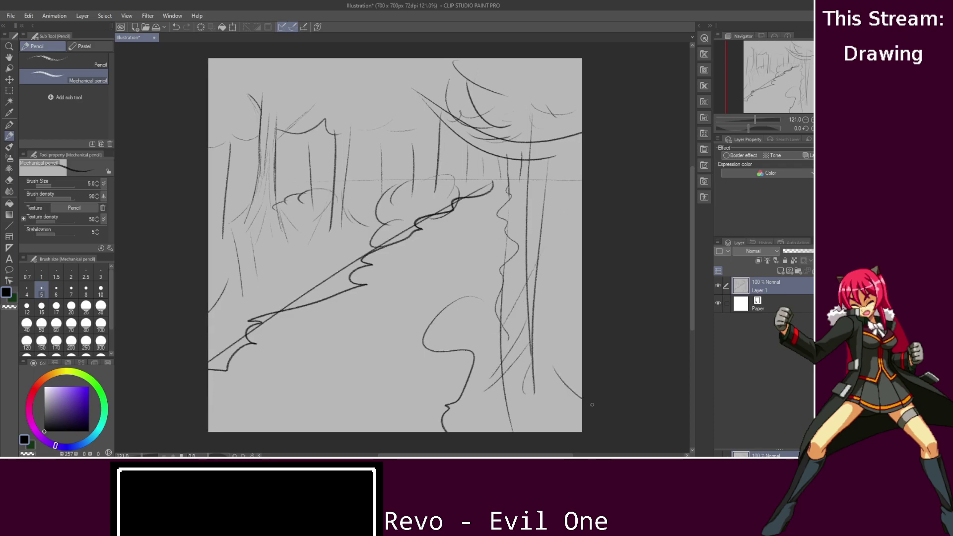
pyautogui.moveTo(495, 306); pyautogui.dragTo(471, 347)
pyautogui.moveTo(501, 323)
pyautogui.mouseDown()
pyautogui.moveTo(482, 380)
pyautogui.moveTo(489, 418)
pyautogui.mouseUp()
pyautogui.moveTo(500, 399); pyautogui.dragTo(509, 429)
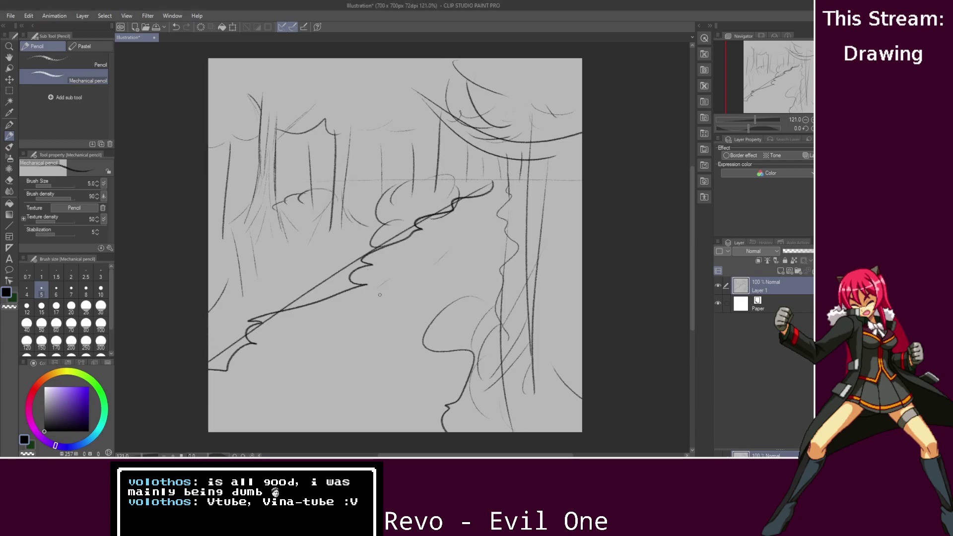
pyautogui.moveTo(376, 382); pyautogui.dragTo(398, 351)
# - Add Layer 2 and set the sketch Layer 1 to 73% opacity
pyautogui.click(789, 271)
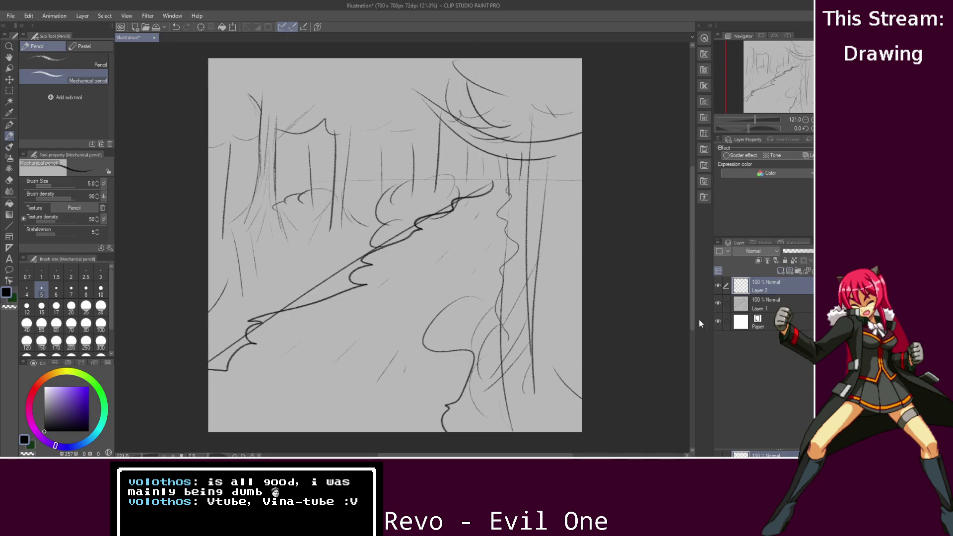
pyautogui.click(743, 306)
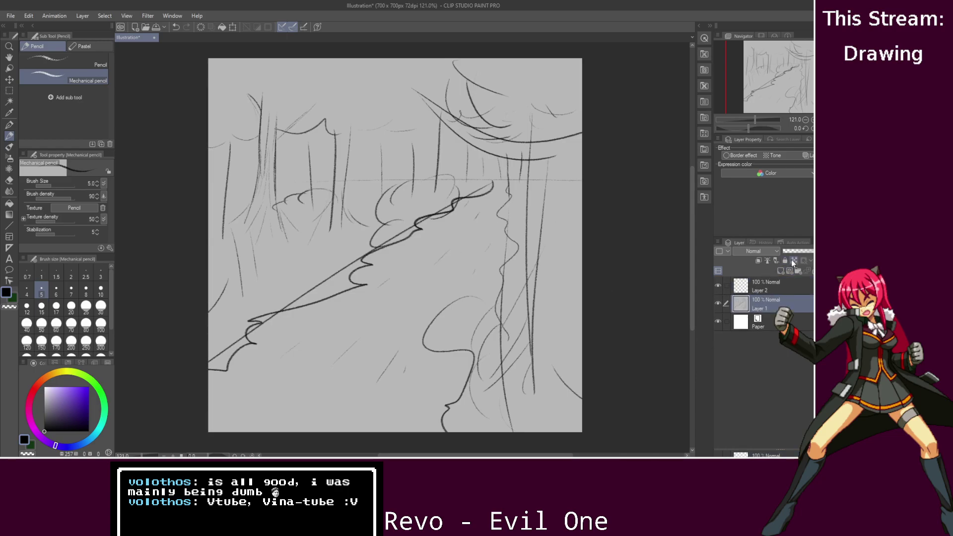
pyautogui.click(807, 252)
pyautogui.moveTo(805, 253); pyautogui.dragTo(818, 252)
pyautogui.click(770, 288)
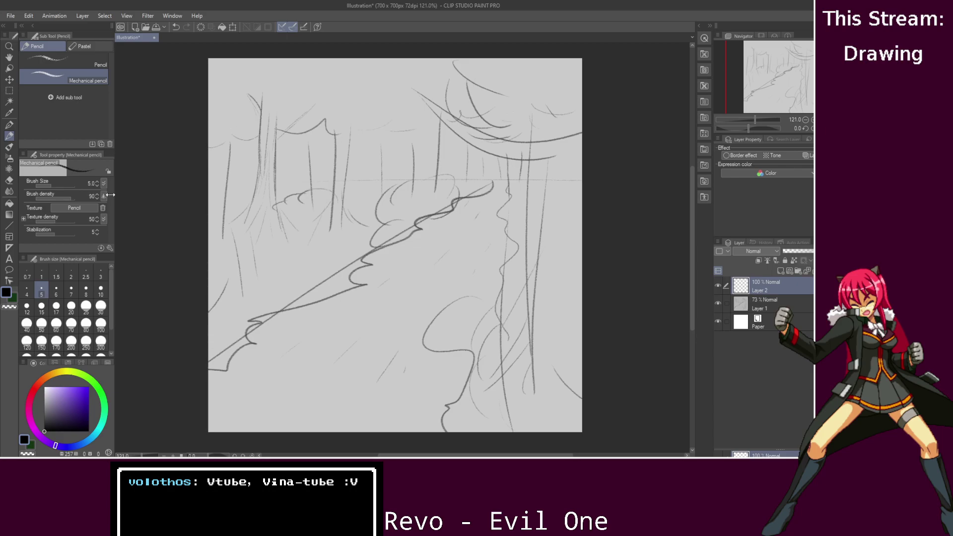
# - Test a running color spray airbrush stroke on Layer 2 and undo it
pyautogui.moveTo(114, 197); pyautogui.dragTo(110, 197)
pyautogui.click(10, 170)
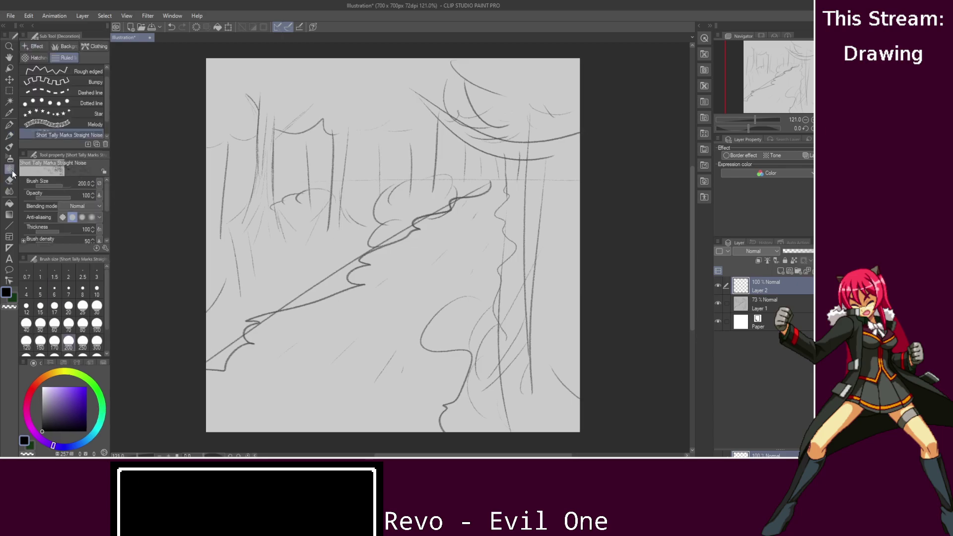
pyautogui.moveTo(106, 81)
pyautogui.mouseDown()
pyautogui.moveTo(106, 100)
pyautogui.moveTo(108, 73)
pyautogui.moveTo(106, 109)
pyautogui.moveTo(106, 77)
pyautogui.mouseUp()
pyautogui.click(10, 158)
pyautogui.click(68, 127)
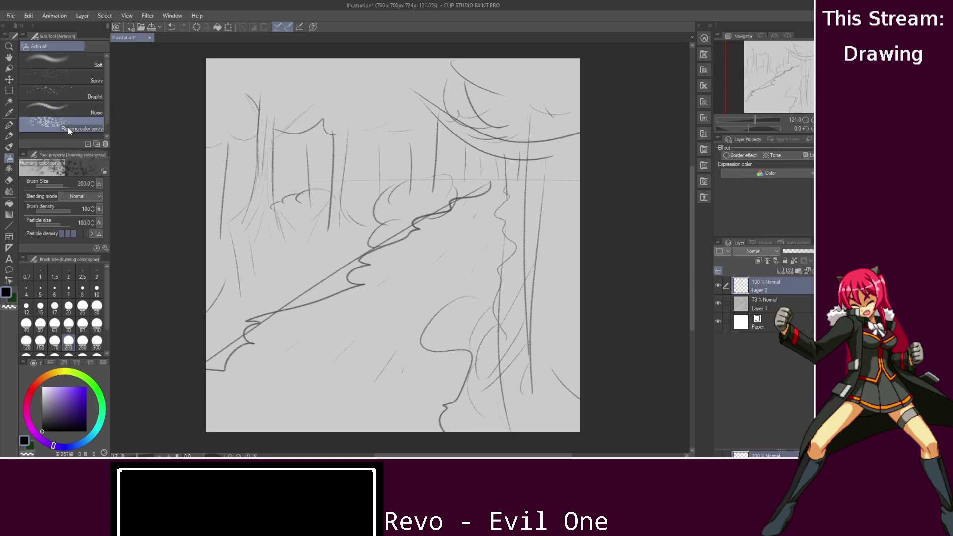
pyautogui.moveTo(238, 119)
pyautogui.mouseDown()
pyautogui.moveTo(323, 102)
pyautogui.moveTo(496, 99)
pyautogui.moveTo(142, 115)
pyautogui.mouseUp()
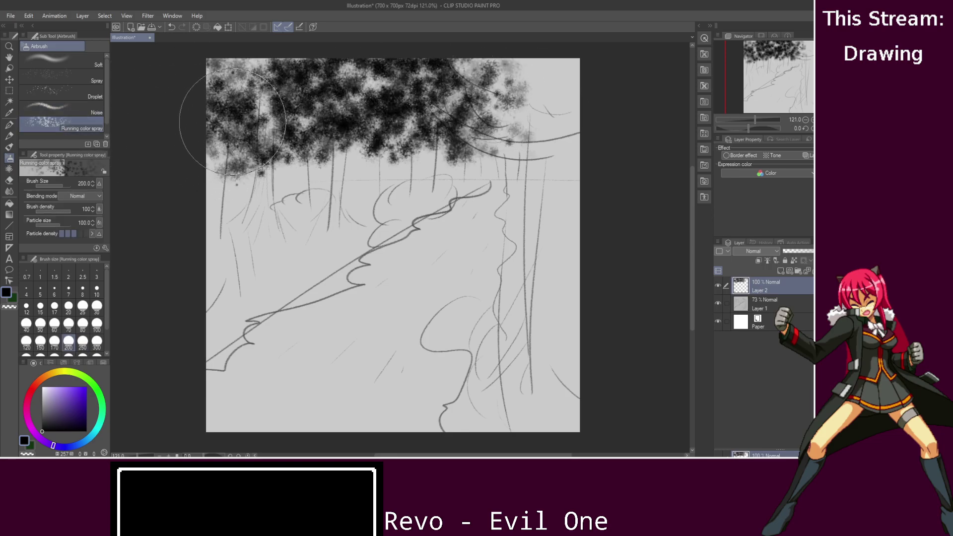
pyautogui.hotkey('ctrl', 'z')
pyautogui.hotkey('ctrl', 'z')
pyautogui.hotkey('ctrl', 'z')
pyautogui.hotkey('ctrl', 'z')
pyautogui.hotkey('ctrl', 'z')
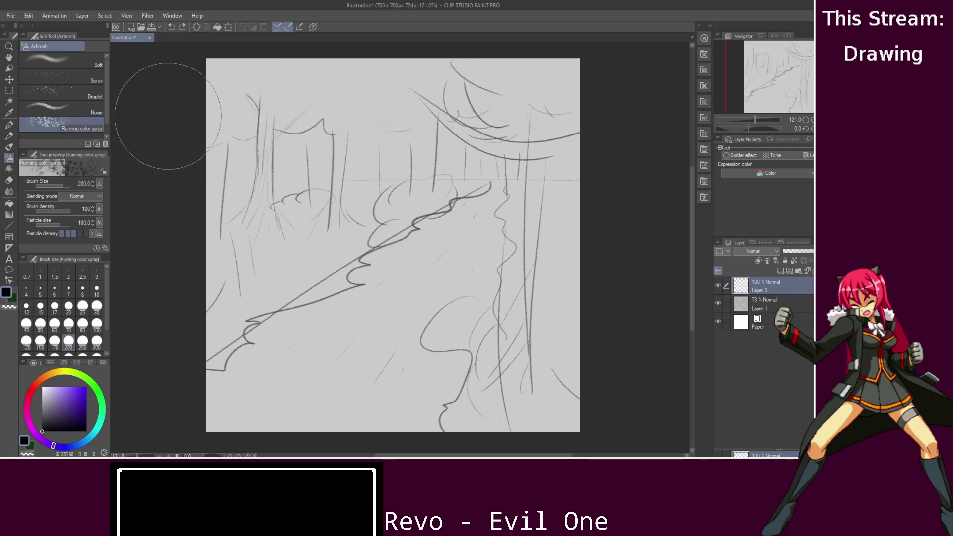
# - Spray green foliage at density 40 across the treetops, then undo it
pyautogui.click(13, 299)
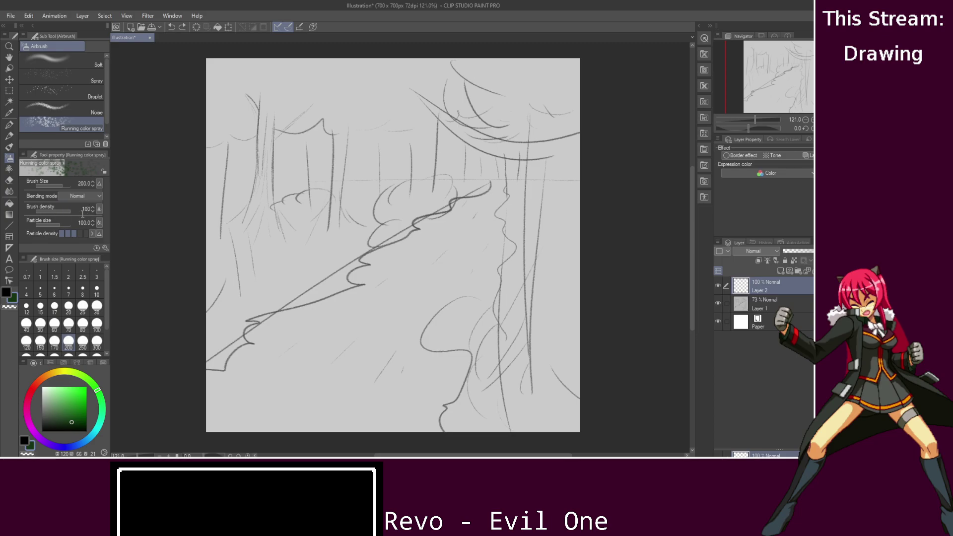
pyautogui.write('40')
pyautogui.press('Return')
pyautogui.moveTo(231, 96)
pyautogui.mouseDown()
pyautogui.moveTo(416, 69)
pyautogui.moveTo(226, 108)
pyautogui.moveTo(344, 76)
pyautogui.moveTo(256, 98)
pyautogui.moveTo(462, 73)
pyautogui.moveTo(363, 95)
pyautogui.moveTo(500, 94)
pyautogui.moveTo(546, 109)
pyautogui.moveTo(487, 104)
pyautogui.moveTo(614, 119)
pyautogui.moveTo(573, 125)
pyautogui.moveTo(499, 87)
pyautogui.moveTo(684, 114)
pyautogui.moveTo(504, 87)
pyautogui.moveTo(644, 95)
pyautogui.moveTo(427, 87)
pyautogui.moveTo(537, 70)
pyautogui.moveTo(464, 104)
pyautogui.moveTo(363, 88)
pyautogui.moveTo(421, 67)
pyautogui.moveTo(372, 81)
pyautogui.moveTo(484, 94)
pyautogui.mouseUp()
pyautogui.hotkey('ctrl', 'z')
pyautogui.hotkey('ctrl', 'z')
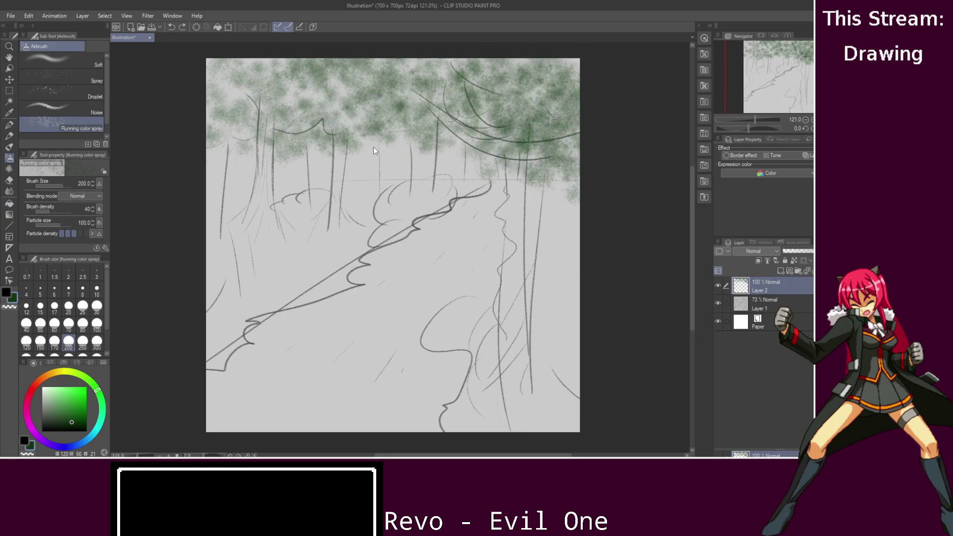
pyautogui.hotkey('ctrl', 'z')
pyautogui.hotkey('ctrl', 'z')
pyautogui.hotkey('ctrl', 'z')
pyautogui.hotkey('ctrl', 'z')
pyautogui.hotkey('ctrl', 'z')
pyautogui.hotkey('ctrl', 'z')
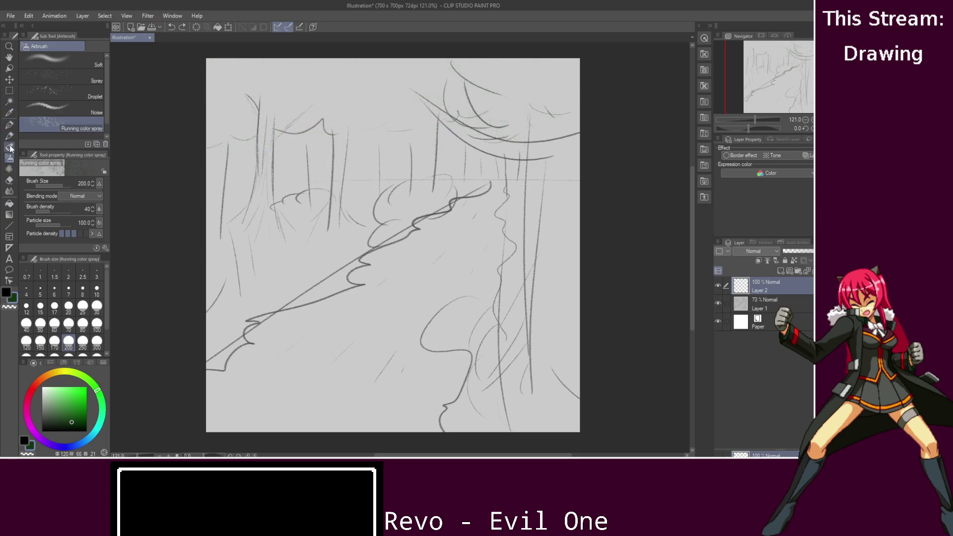
# - Try green round mixing brush strokes across the canopy, undo them, and move Layer 1 above Layer 2
pyautogui.click(10, 147)
pyautogui.click(81, 59)
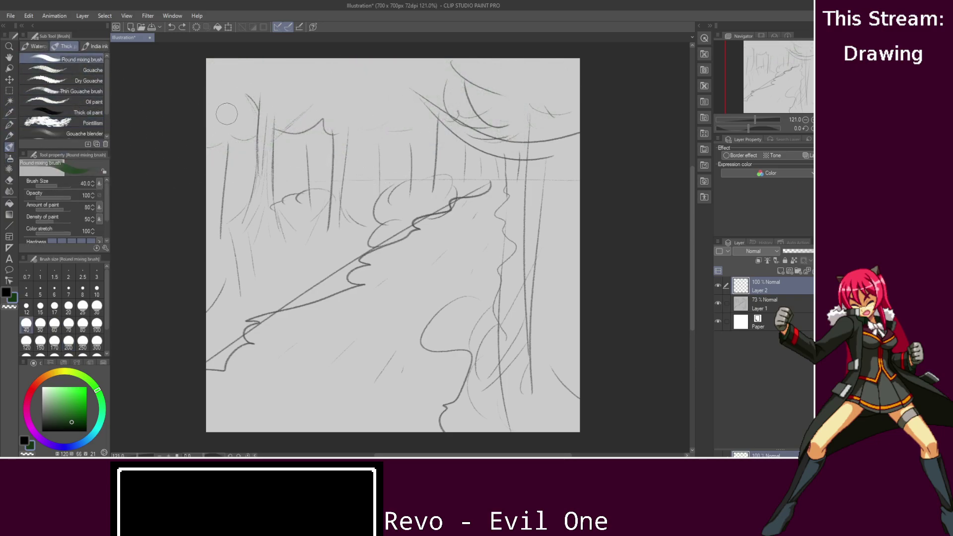
pyautogui.moveTo(134, 85); pyautogui.dragTo(663, 154)
pyautogui.hotkey('ctrl', 'z')
pyautogui.moveTo(200, 66)
pyautogui.mouseDown()
pyautogui.moveTo(565, 63)
pyautogui.moveTo(214, 67)
pyautogui.moveTo(578, 107)
pyautogui.moveTo(208, 112)
pyautogui.moveTo(208, 131)
pyautogui.moveTo(434, 126)
pyautogui.moveTo(545, 106)
pyautogui.moveTo(517, 84)
pyautogui.moveTo(213, 74)
pyautogui.moveTo(155, 83)
pyautogui.mouseUp()
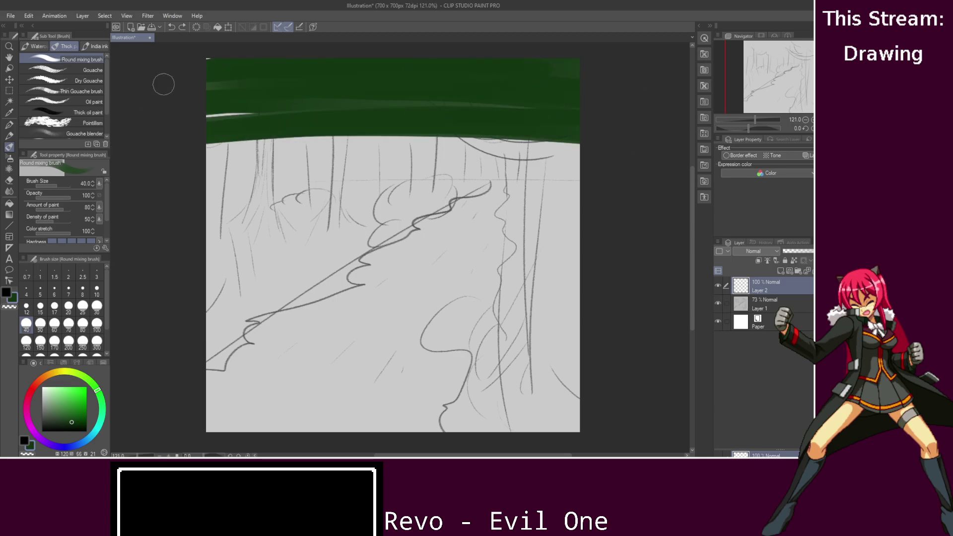
pyautogui.hotkey('ctrl', 'z')
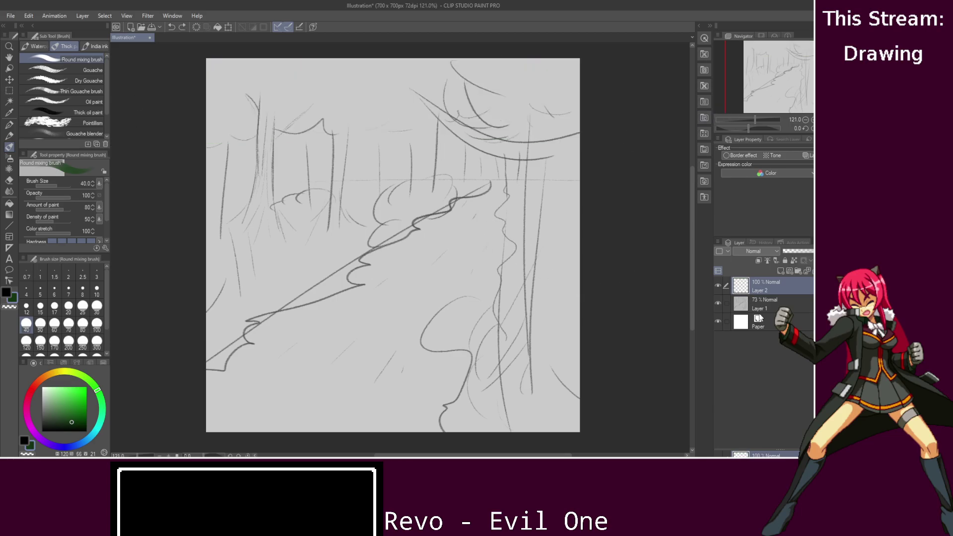
pyautogui.moveTo(770, 304); pyautogui.dragTo(769, 295)
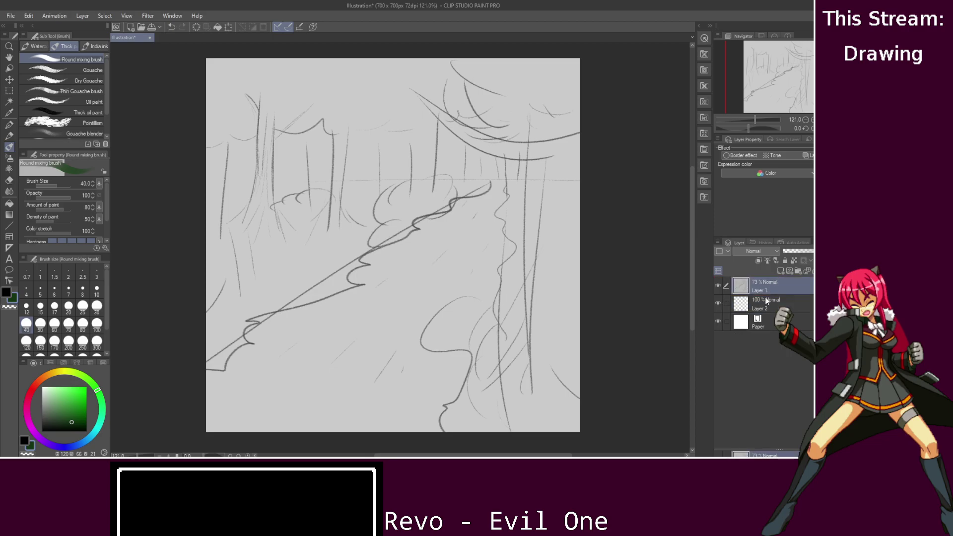
# - Fill Layer 2 with dark green using the Fill tool
pyautogui.click(771, 298)
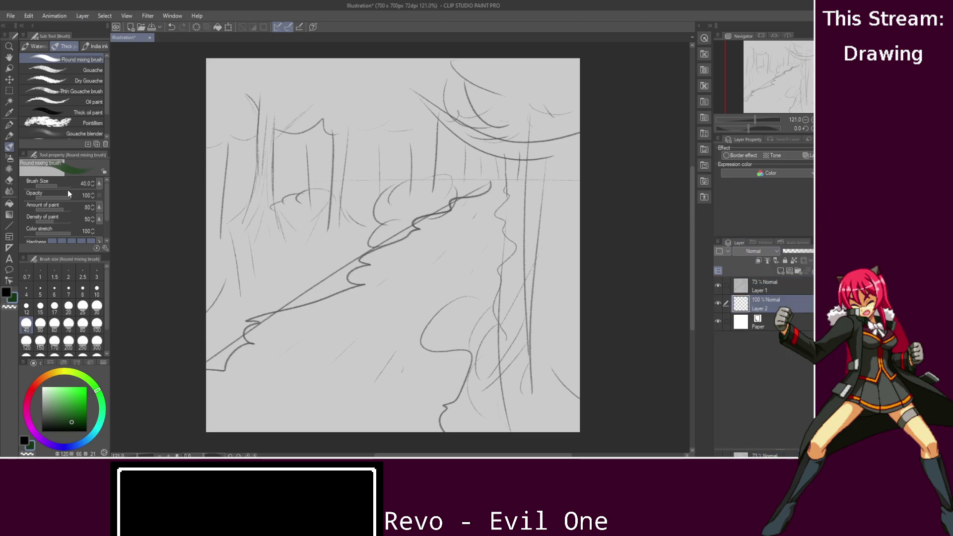
pyautogui.click(9, 203)
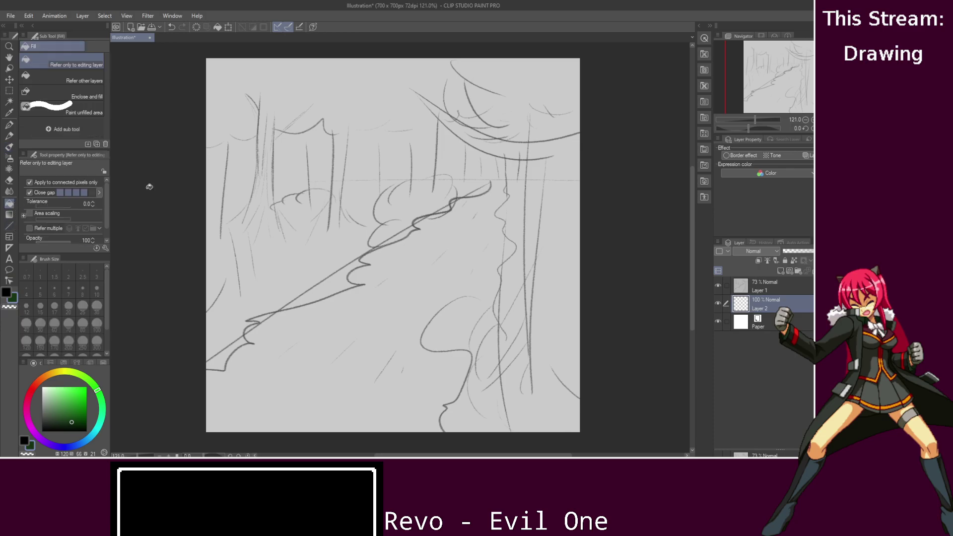
pyautogui.click(201, 219)
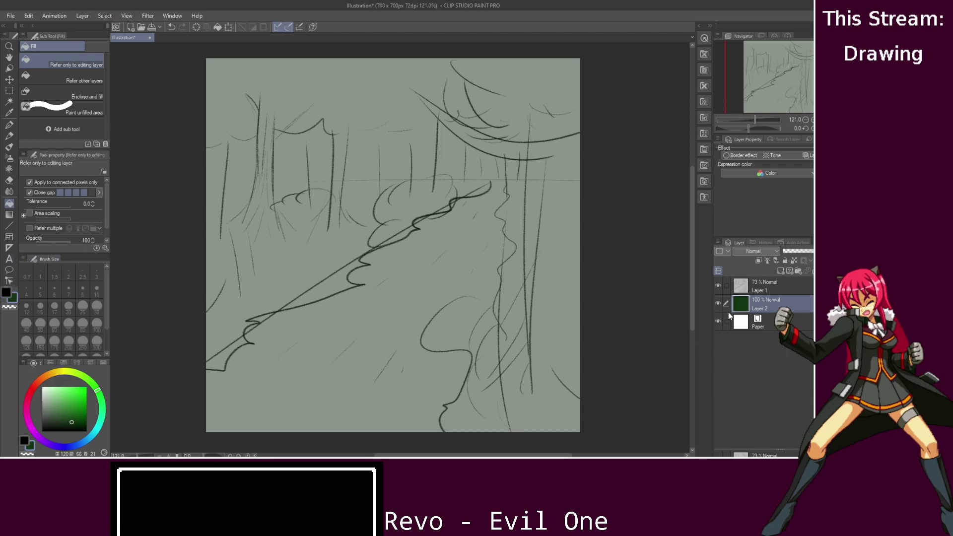
# - Set the sketch Layer 1 to 26% opacity and add a new Layer 3
pyautogui.click(793, 291)
pyautogui.moveTo(801, 252); pyautogui.dragTo(793, 251)
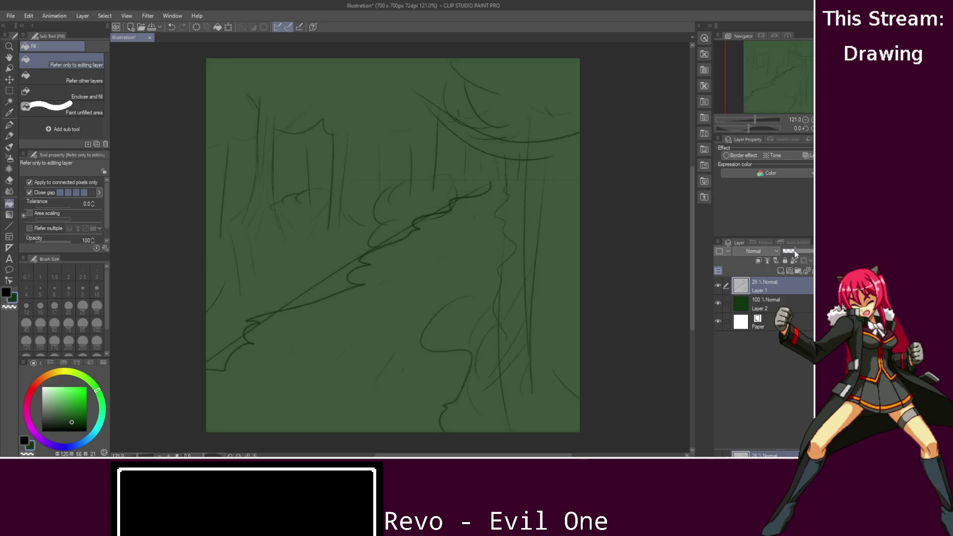
pyautogui.click(756, 306)
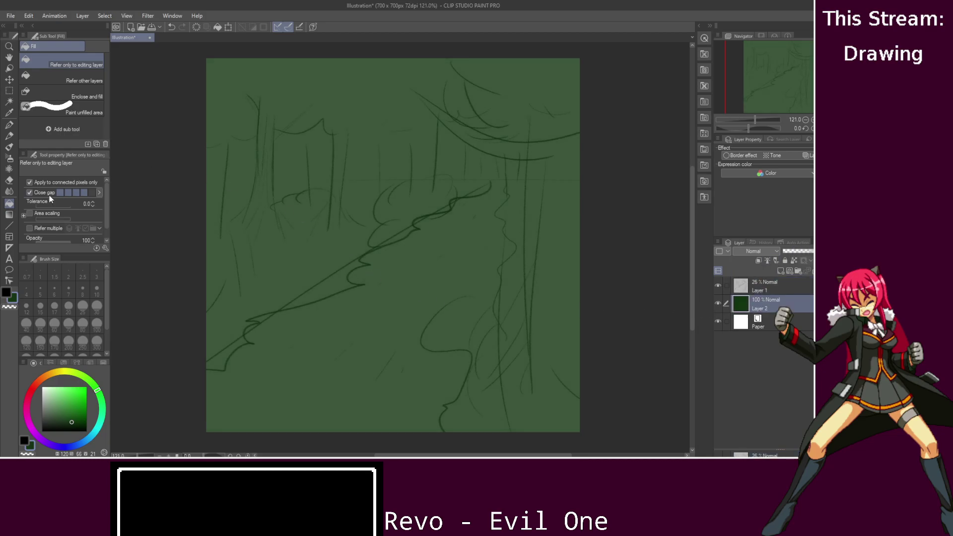
pyautogui.click(789, 272)
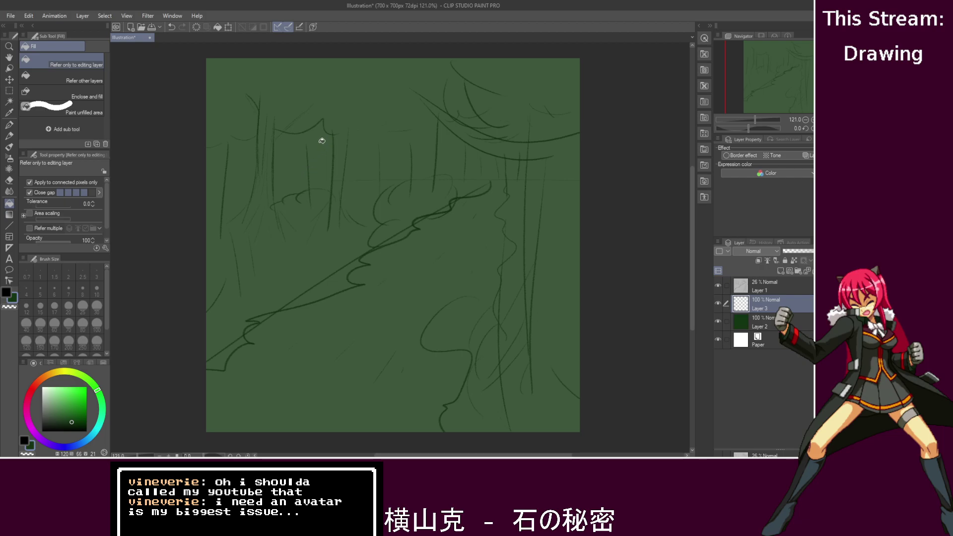
# - Draw a black test calligraphy stroke and undo it
pyautogui.click(9, 124)
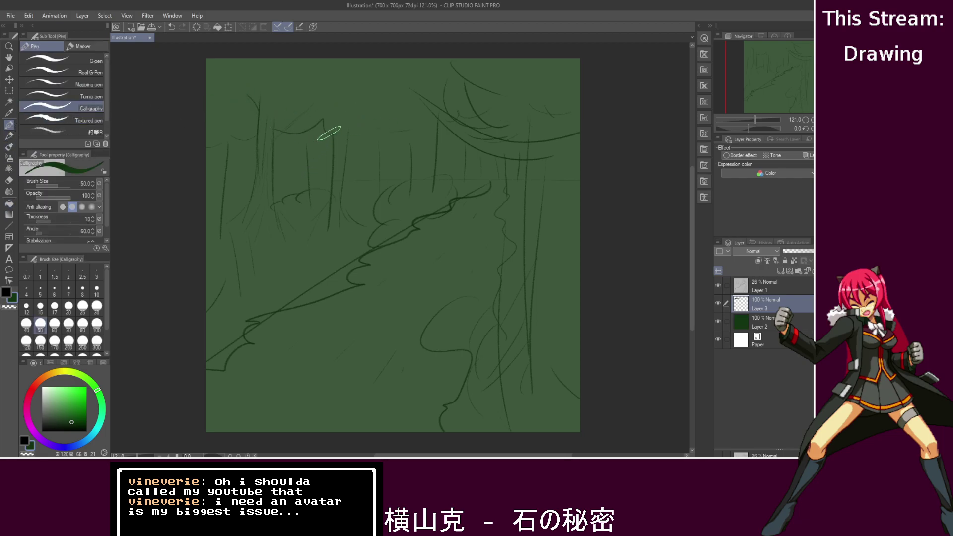
pyautogui.click(6, 292)
pyautogui.moveTo(244, 159)
pyautogui.mouseDown()
pyautogui.moveTo(305, 165)
pyautogui.moveTo(342, 152)
pyautogui.mouseUp()
pyautogui.hotkey('ctrl', 'z')
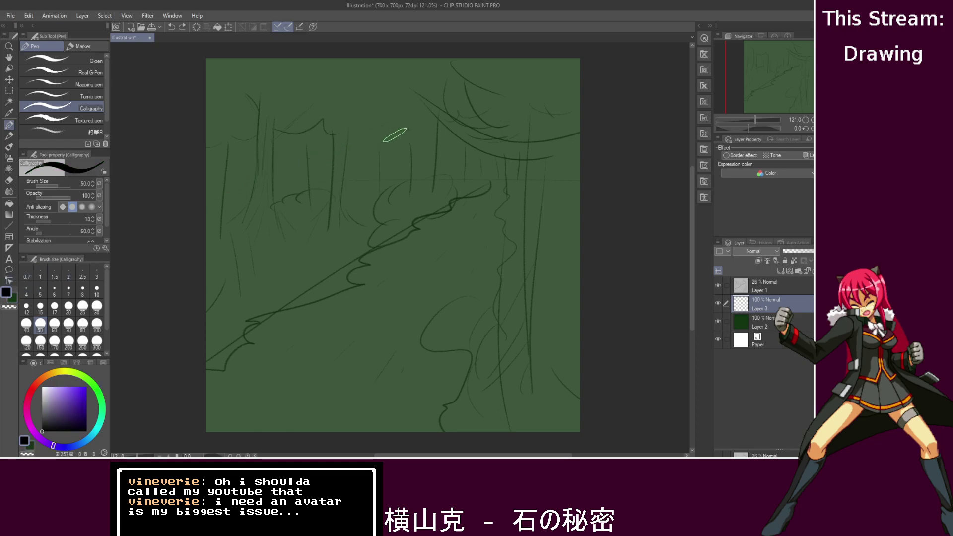
# - Lower the sketch Layer 1 to 12% opacity and select Layer 3
pyautogui.click(794, 290)
pyautogui.click(788, 250)
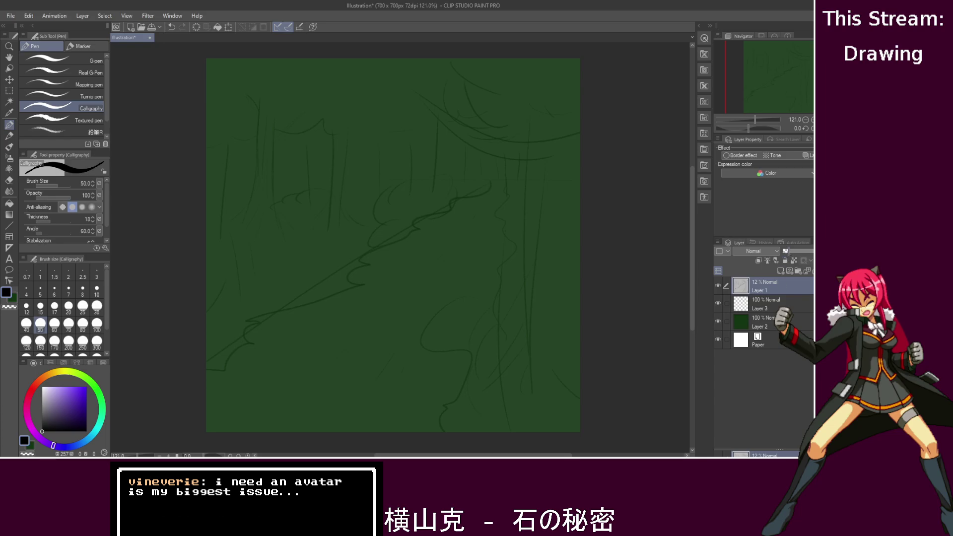
pyautogui.click(783, 322)
pyautogui.click(782, 304)
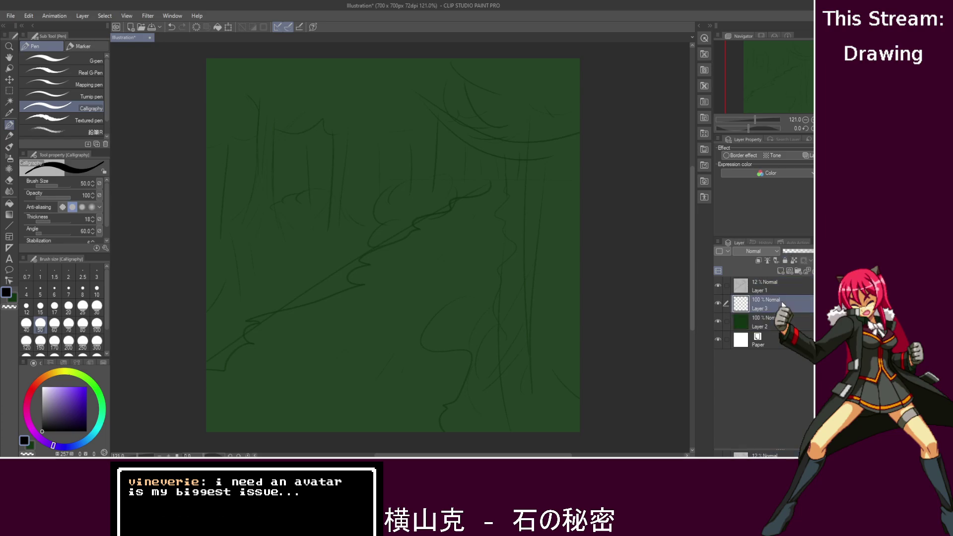
# - Pick a golden yellow painting colour, testing and undoing two diagonal strokes
pyautogui.click(13, 298)
pyautogui.click(55, 371)
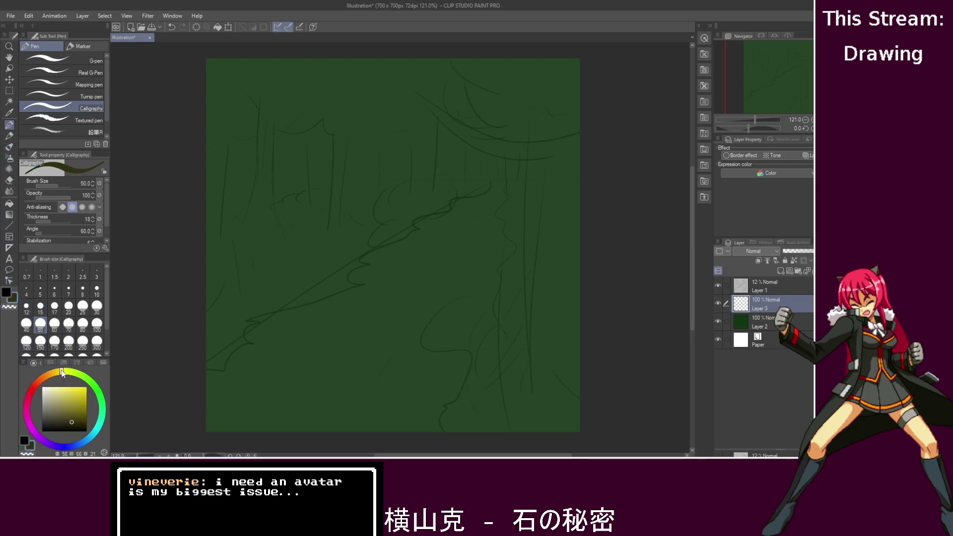
pyautogui.moveTo(78, 406); pyautogui.dragTo(74, 403)
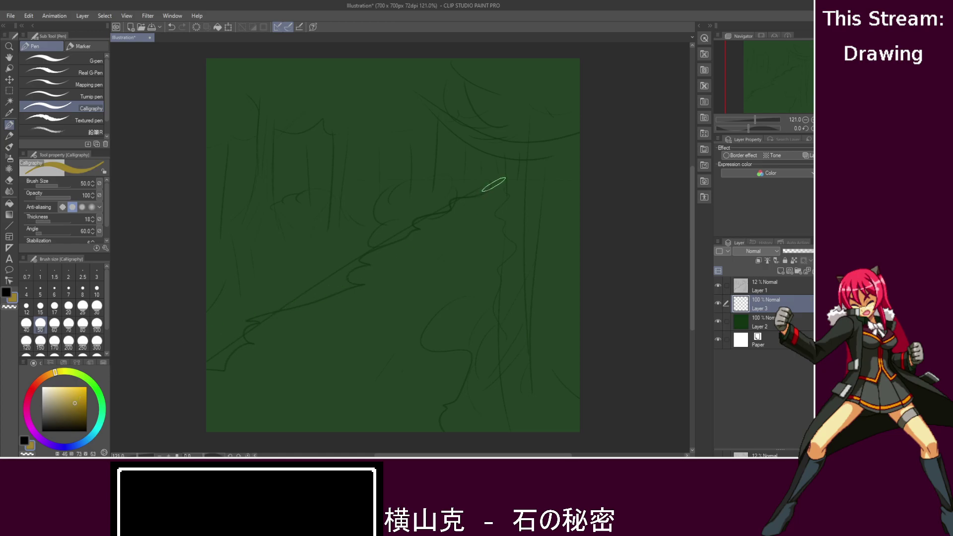
pyautogui.moveTo(504, 179); pyautogui.dragTo(206, 432)
pyautogui.moveTo(504, 178); pyautogui.dragTo(205, 392)
pyautogui.hotkey('ctrl', 'z')
pyautogui.hotkey('ctrl', 'z')
pyautogui.click(9, 136)
pyautogui.click(9, 147)
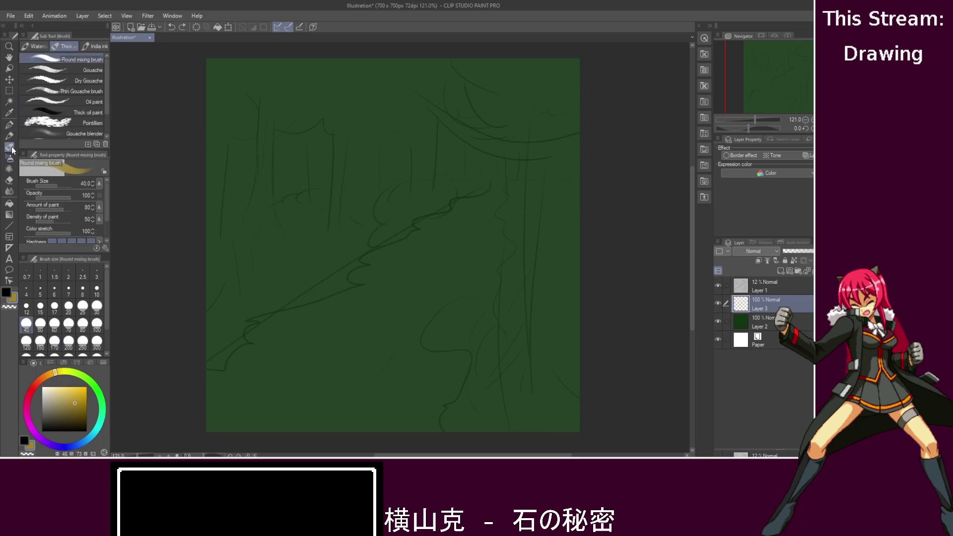
# - Switch to the Thick paint Gouache brush at size 46.5, discarding an oversized trial stroke
pyautogui.click(74, 70)
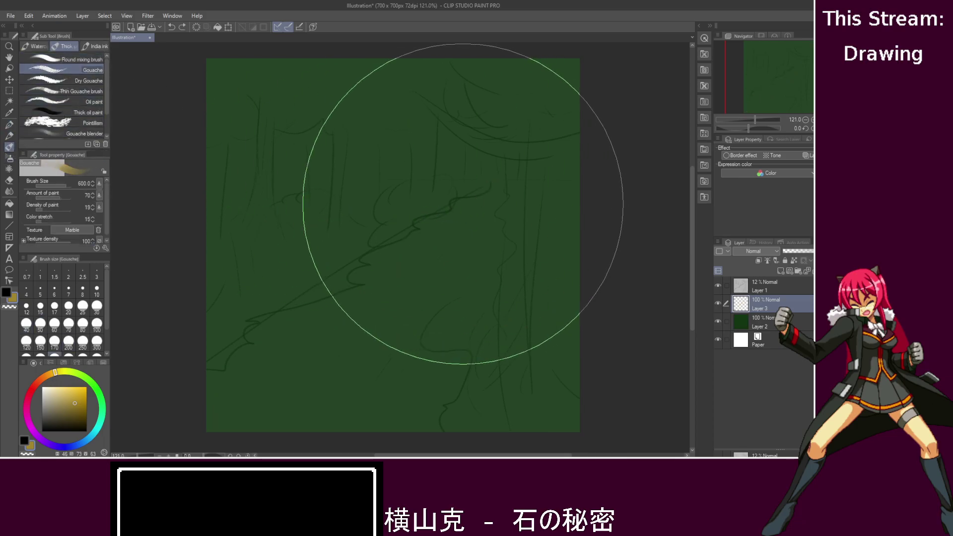
pyautogui.moveTo(440, 226); pyautogui.dragTo(277, 308)
pyautogui.hotkey('ctrl', 'z')
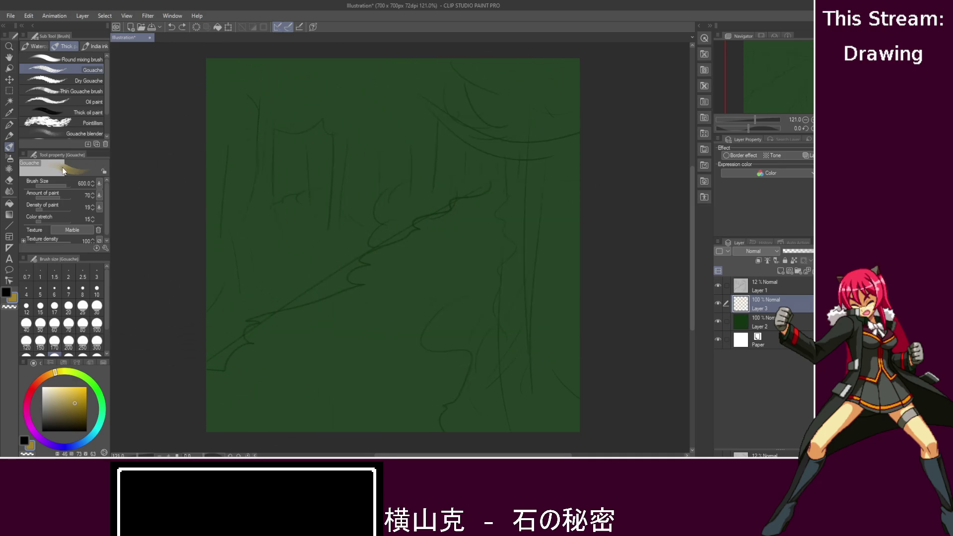
pyautogui.moveTo(52, 185); pyautogui.dragTo(58, 185)
# - Paint the path's yellow diagonal edge, its near-vertical right edge and a broad diagonal band from the tip
pyautogui.moveTo(493, 185)
pyautogui.mouseDown()
pyautogui.moveTo(388, 268)
pyautogui.moveTo(149, 417)
pyautogui.mouseUp()
pyautogui.hotkey('ctrl', 'z')
pyautogui.moveTo(497, 179); pyautogui.dragTo(205, 369)
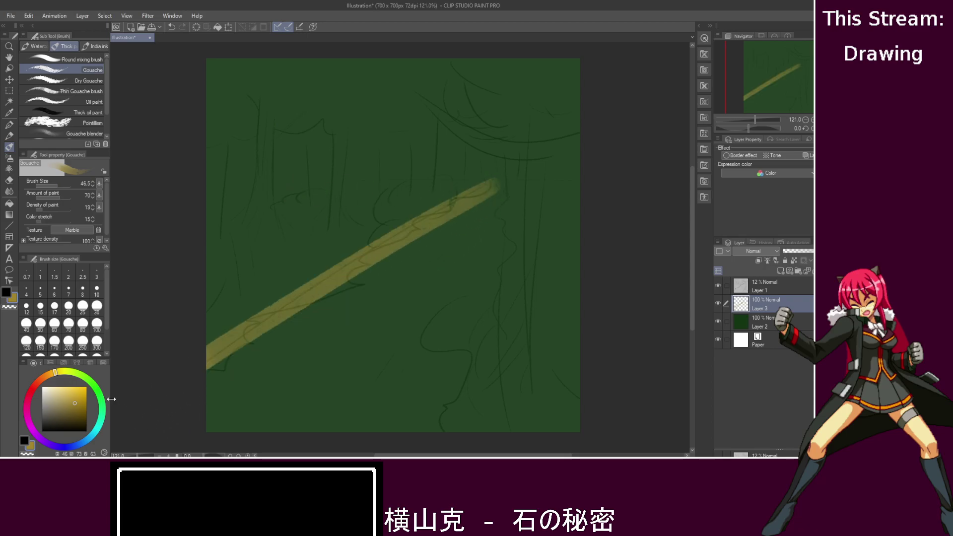
pyautogui.moveTo(494, 181)
pyautogui.mouseDown()
pyautogui.moveTo(439, 429)
pyautogui.moveTo(459, 436)
pyautogui.mouseUp()
pyautogui.hotkey('ctrl', 'z')
pyautogui.moveTo(496, 181); pyautogui.dragTo(466, 437)
pyautogui.hotkey('ctrl', 'z')
pyautogui.moveTo(497, 179); pyautogui.dragTo(486, 436)
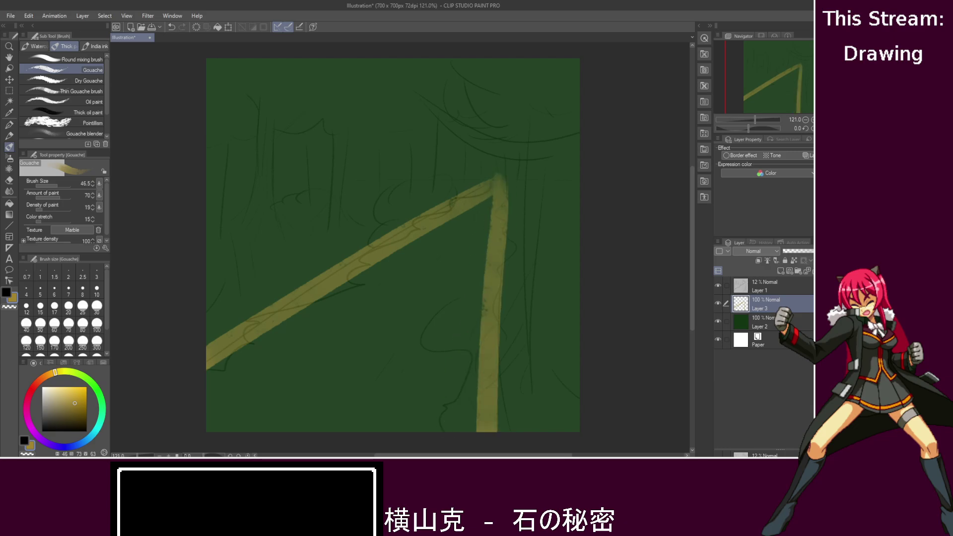
pyautogui.moveTo(492, 188); pyautogui.dragTo(460, 434)
pyautogui.moveTo(498, 186)
pyautogui.mouseDown()
pyautogui.moveTo(438, 240)
pyautogui.moveTo(207, 397)
pyautogui.mouseUp()
pyautogui.moveTo(471, 217); pyautogui.dragTo(180, 384)
pyautogui.moveTo(496, 199)
pyautogui.mouseDown()
pyautogui.moveTo(173, 377)
pyautogui.moveTo(457, 235)
pyautogui.moveTo(477, 206)
pyautogui.moveTo(230, 417)
pyautogui.mouseUp()
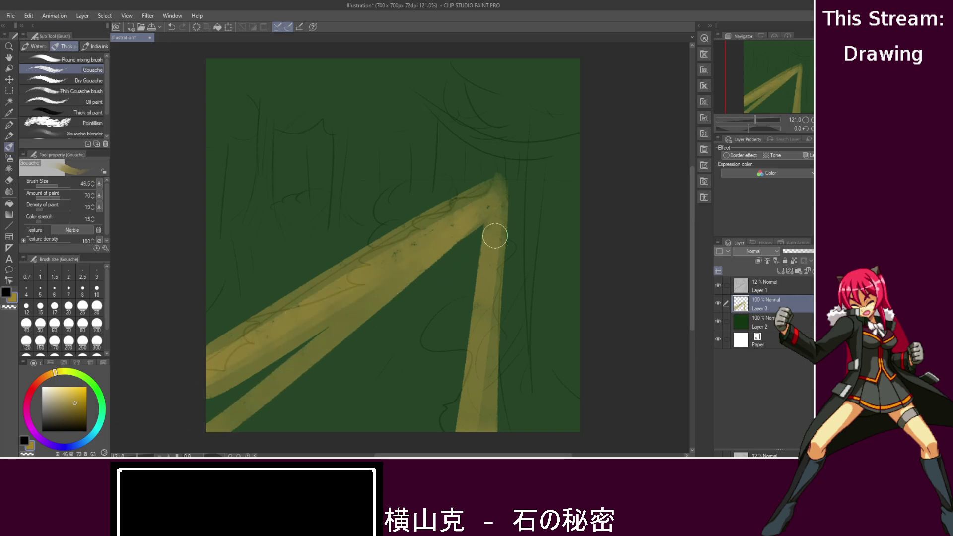
pyautogui.moveTo(495, 214); pyautogui.dragTo(278, 433)
# - Fill the dark gaps and wedges across the path's lower left and lower centre with yellow
pyautogui.moveTo(466, 239); pyautogui.dragTo(389, 432)
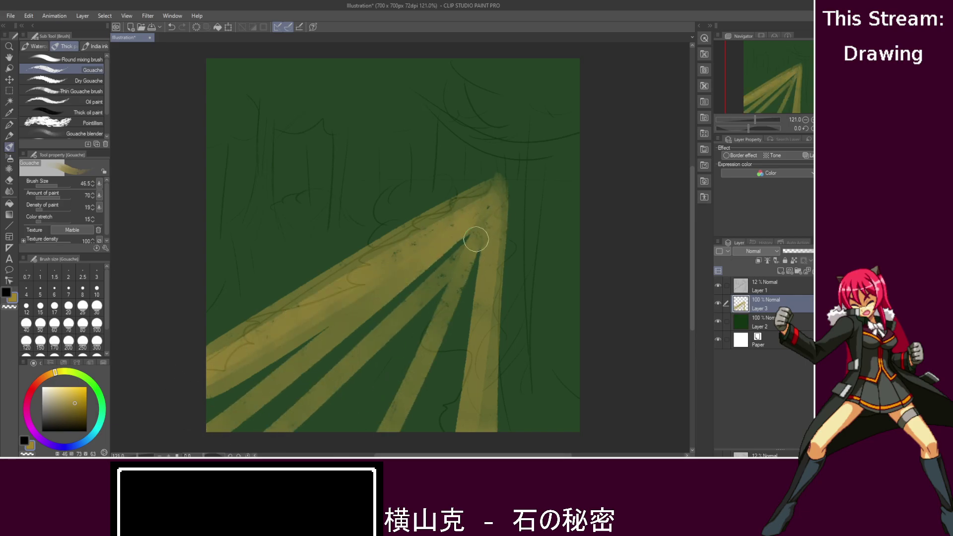
pyautogui.moveTo(472, 244)
pyautogui.mouseDown()
pyautogui.moveTo(446, 357)
pyautogui.moveTo(403, 426)
pyautogui.mouseUp()
pyautogui.moveTo(470, 229); pyautogui.dragTo(258, 393)
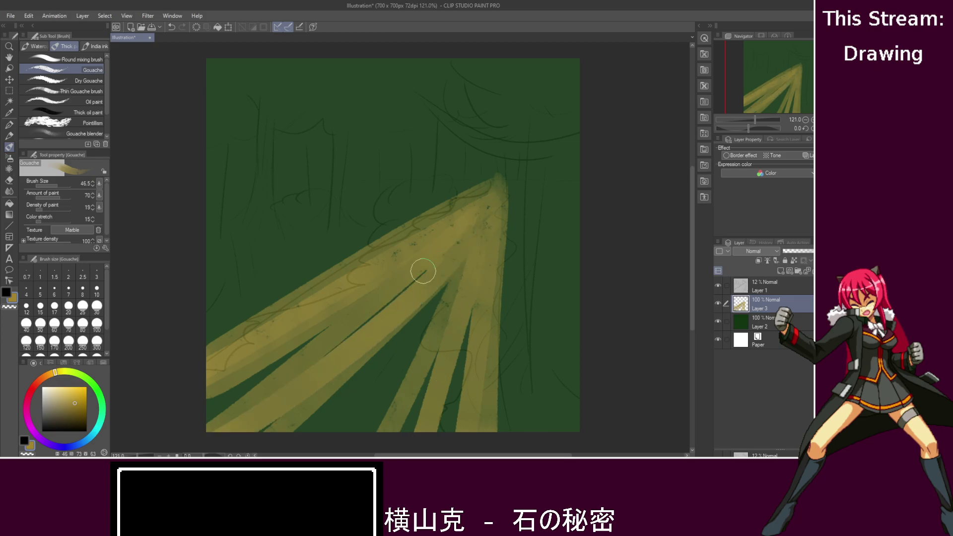
pyautogui.moveTo(440, 251); pyautogui.dragTo(213, 426)
pyautogui.moveTo(381, 293); pyautogui.dragTo(136, 433)
pyautogui.moveTo(477, 249); pyautogui.dragTo(266, 429)
pyautogui.moveTo(454, 259)
pyautogui.mouseDown()
pyautogui.moveTo(313, 431)
pyautogui.moveTo(328, 431)
pyautogui.mouseUp()
pyautogui.moveTo(450, 293)
pyautogui.mouseDown()
pyautogui.moveTo(357, 430)
pyautogui.moveTo(405, 432)
pyautogui.mouseUp()
pyautogui.moveTo(471, 298); pyautogui.dragTo(436, 431)
pyautogui.moveTo(458, 325)
pyautogui.mouseDown()
pyautogui.moveTo(392, 432)
pyautogui.moveTo(312, 431)
pyautogui.mouseUp()
# - Carry the yellow down to the canvas bottom and lighten the path's lower left and right side
pyautogui.moveTo(412, 318); pyautogui.dragTo(303, 427)
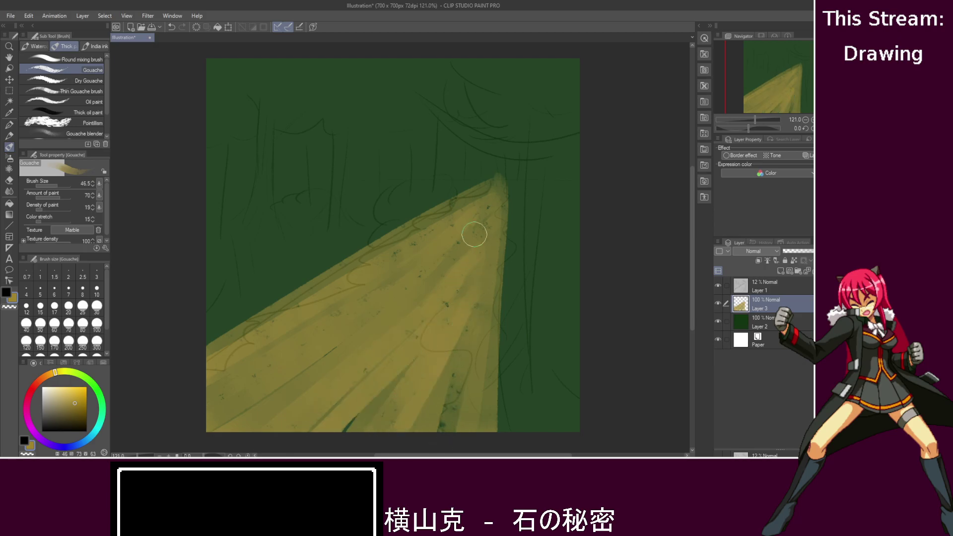
pyautogui.moveTo(494, 187); pyautogui.dragTo(250, 346)
pyautogui.moveTo(478, 209)
pyautogui.mouseDown()
pyautogui.moveTo(183, 443)
pyautogui.moveTo(340, 342)
pyautogui.moveTo(256, 419)
pyautogui.mouseUp()
pyautogui.moveTo(449, 266); pyautogui.dragTo(322, 419)
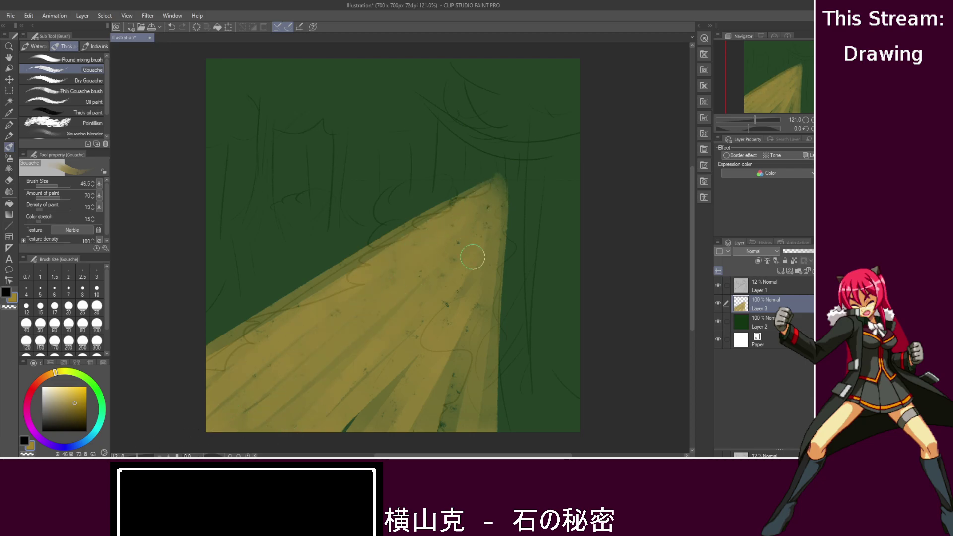
pyautogui.moveTo(464, 271); pyautogui.dragTo(402, 431)
pyautogui.moveTo(482, 216); pyautogui.dragTo(436, 426)
pyautogui.moveTo(486, 198)
pyautogui.mouseDown()
pyautogui.moveTo(471, 429)
pyautogui.moveTo(481, 299)
pyautogui.moveTo(484, 431)
pyautogui.mouseUp()
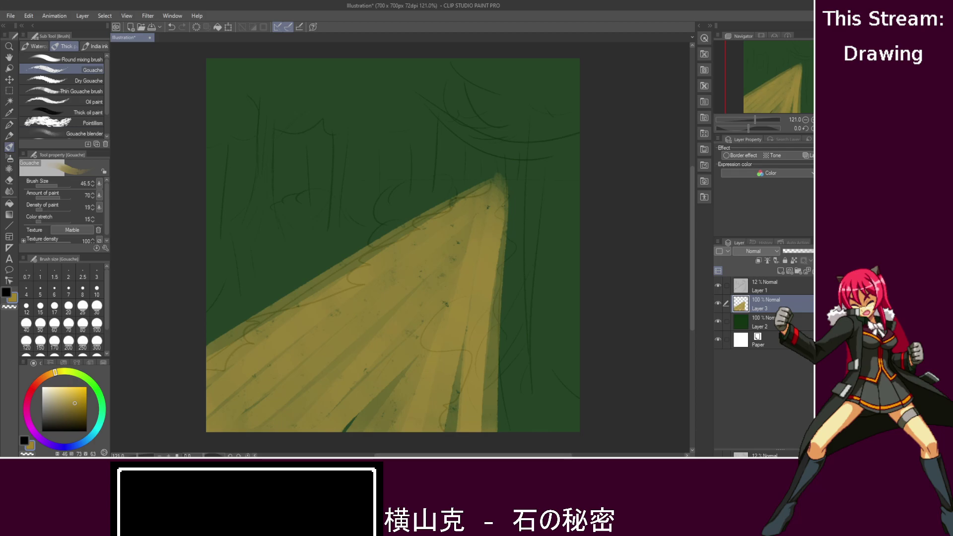
# - Cover the darker streaks, green gaps and dark specks in the yellow path
pyautogui.hotkey('alt', 'Tab')
pyautogui.moveTo(492, 199); pyautogui.dragTo(316, 442)
pyautogui.moveTo(469, 245); pyautogui.dragTo(354, 430)
pyautogui.moveTo(438, 310); pyautogui.dragTo(377, 424)
pyautogui.moveTo(493, 180); pyautogui.dragTo(362, 417)
pyautogui.moveTo(426, 303); pyautogui.dragTo(351, 434)
pyautogui.moveTo(382, 383)
pyautogui.mouseDown()
pyautogui.moveTo(412, 340)
pyautogui.moveTo(402, 395)
pyautogui.moveTo(440, 305)
pyautogui.moveTo(453, 316)
pyautogui.moveTo(439, 433)
pyautogui.mouseUp()
pyautogui.moveTo(457, 312); pyautogui.dragTo(450, 423)
pyautogui.moveTo(459, 360); pyautogui.dragTo(451, 414)
pyautogui.moveTo(492, 201); pyautogui.dragTo(391, 290)
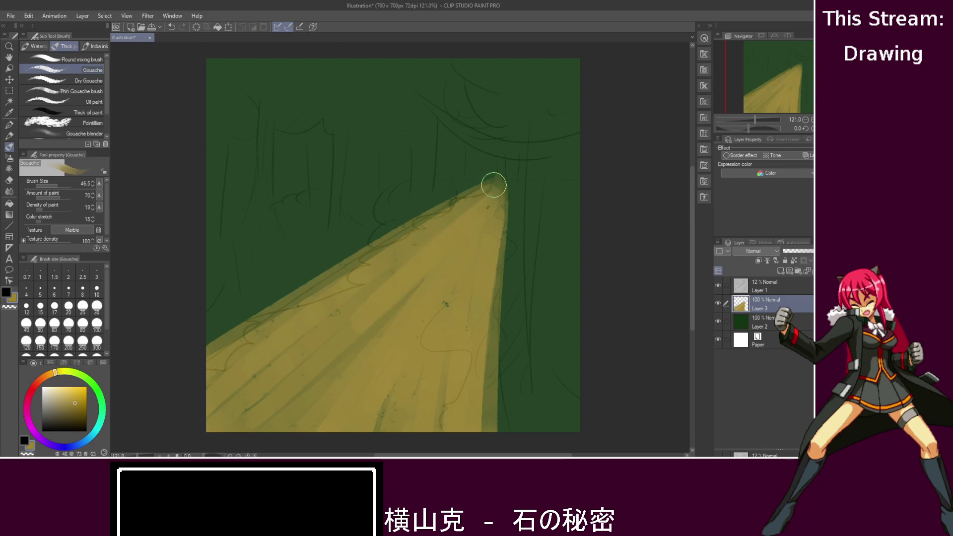
# - Repaint the path's upper-left edge, brighten its middle and extend the right edge to the bottom
pyautogui.moveTo(493, 187); pyautogui.dragTo(361, 272)
pyautogui.moveTo(454, 205); pyautogui.dragTo(206, 347)
pyautogui.moveTo(430, 225); pyautogui.dragTo(186, 373)
pyautogui.moveTo(405, 271); pyautogui.dragTo(262, 394)
pyautogui.moveTo(441, 257); pyautogui.dragTo(316, 369)
pyautogui.moveTo(421, 288); pyautogui.dragTo(330, 376)
pyautogui.moveTo(388, 374)
pyautogui.mouseDown()
pyautogui.moveTo(385, 433)
pyautogui.moveTo(471, 418)
pyautogui.mouseUp()
pyautogui.moveTo(491, 221); pyautogui.dragTo(480, 444)
pyautogui.moveTo(489, 318); pyautogui.dragTo(467, 406)
pyautogui.moveTo(500, 195)
pyautogui.mouseDown()
pyautogui.moveTo(243, 387)
pyautogui.moveTo(348, 261)
pyautogui.moveTo(136, 398)
pyautogui.mouseUp()
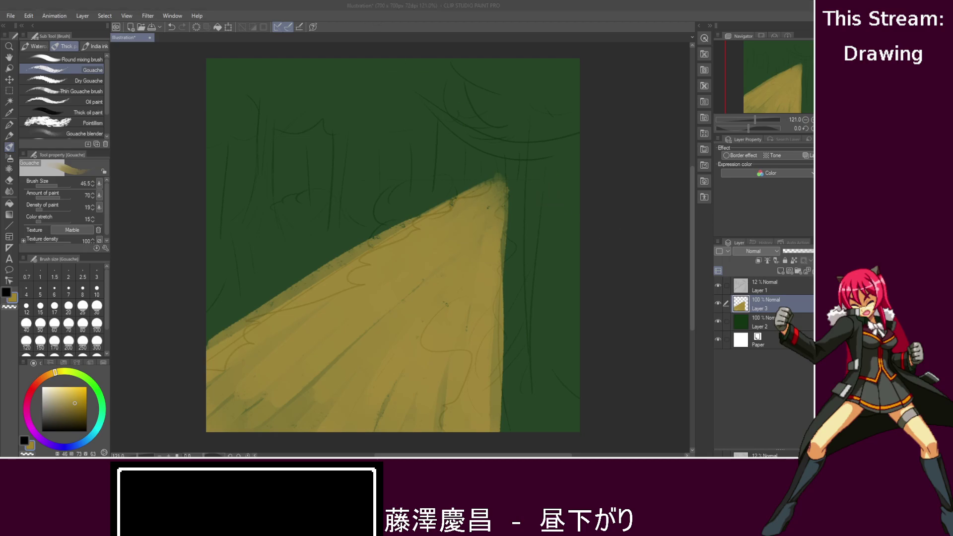
# - Make black the main colour and add a new empty raster layer above the path
pyautogui.hotkey('alt', 'Tab')
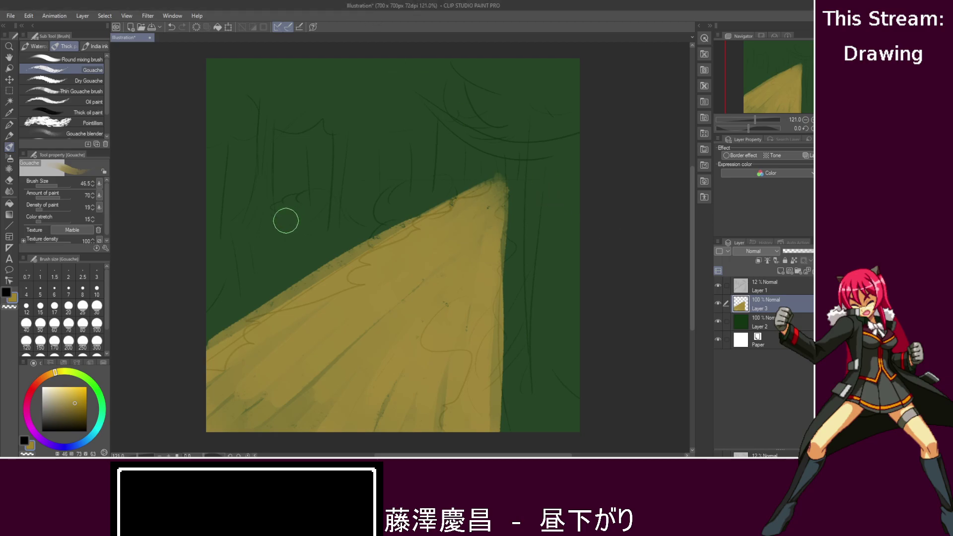
pyautogui.click(6, 293)
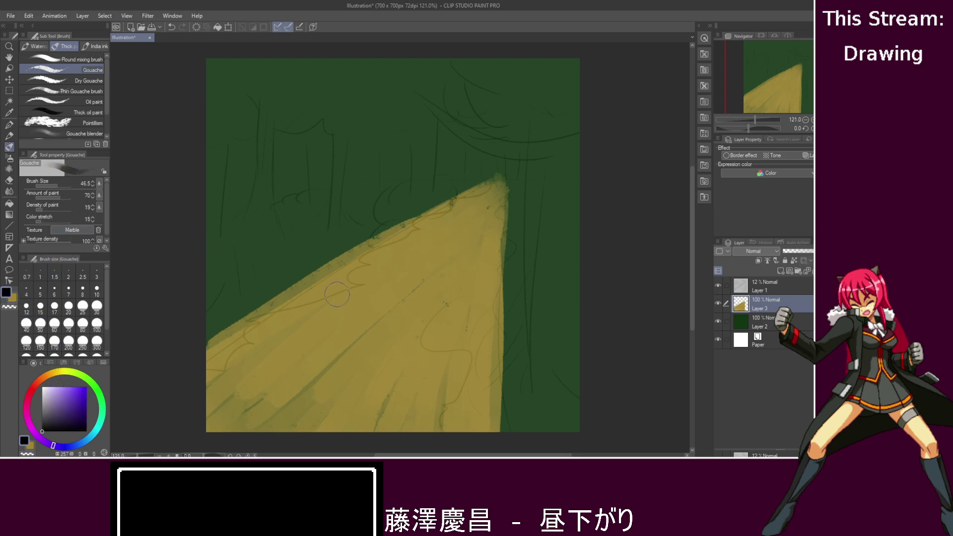
pyautogui.click(778, 270)
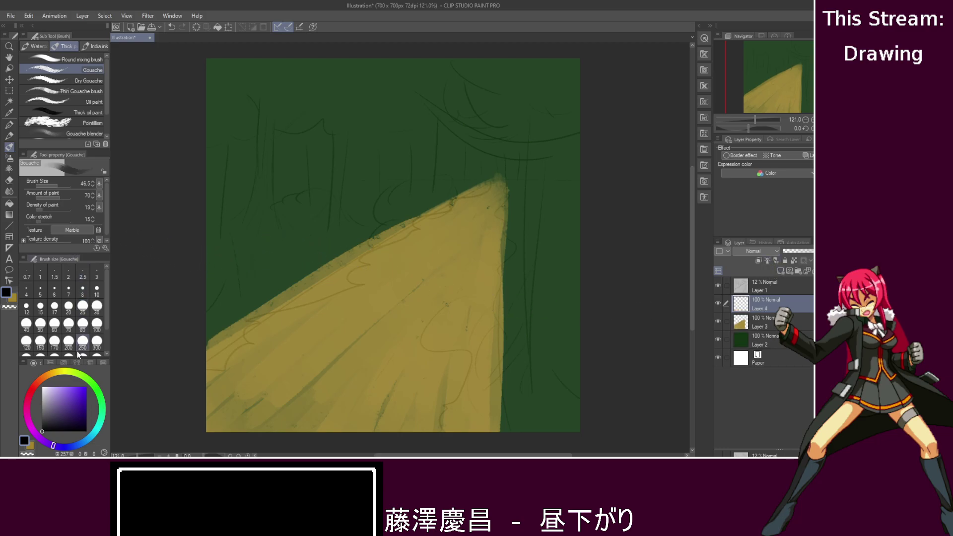
# - Pick a dark green on the colour wheel, undo a test patch, and switch to the pen
pyautogui.moveTo(80, 373); pyautogui.dragTo(103, 391)
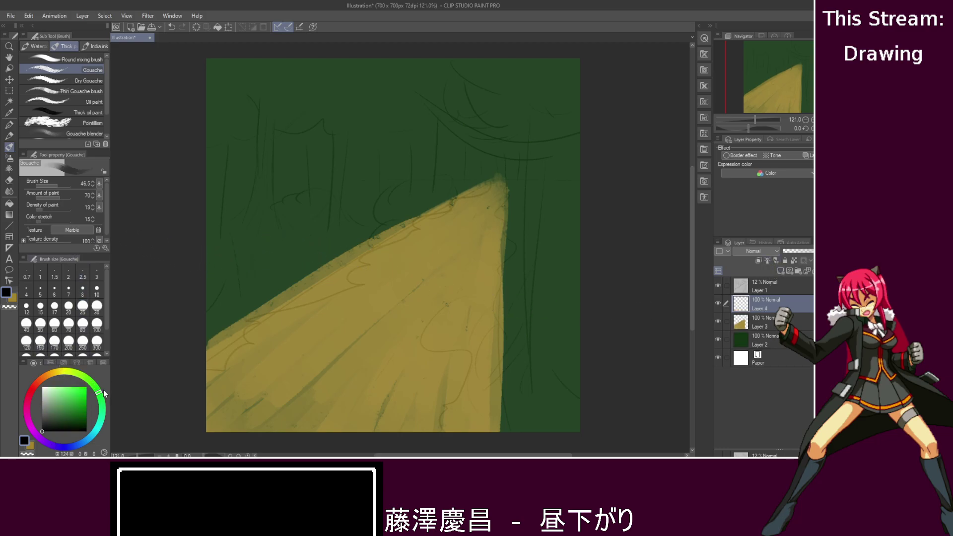
pyautogui.click(83, 416)
pyautogui.moveTo(506, 298)
pyautogui.mouseDown()
pyautogui.moveTo(485, 293)
pyautogui.moveTo(497, 298)
pyautogui.moveTo(467, 309)
pyautogui.moveTo(444, 341)
pyautogui.moveTo(479, 318)
pyautogui.moveTo(449, 352)
pyautogui.mouseUp()
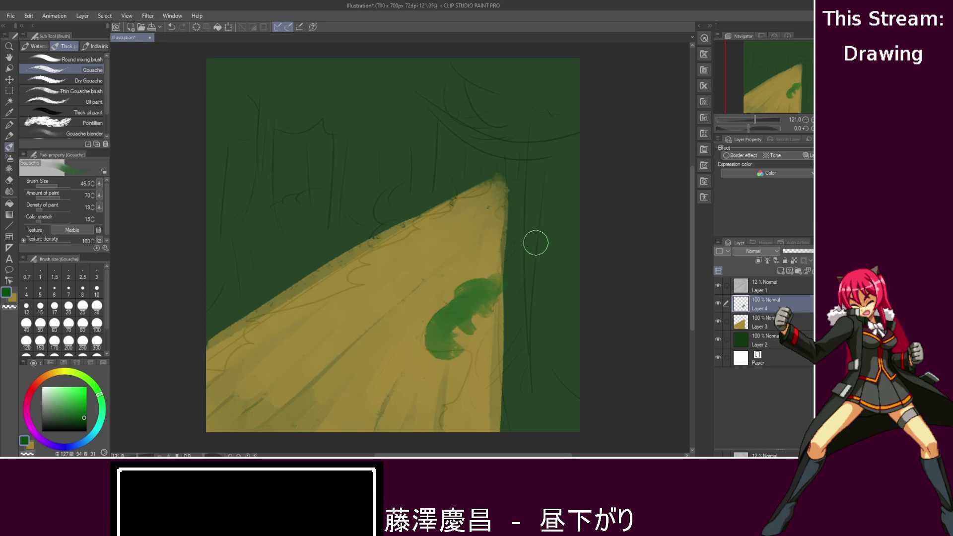
pyautogui.hotkey('ctrl', 'z')
pyautogui.hotkey('ctrl', 'z')
pyautogui.hotkey('ctrl', 'z')
pyautogui.hotkey('ctrl', 'z')
pyautogui.hotkey('ctrl', 'z')
pyautogui.hotkey('ctrl', 'z')
pyautogui.hotkey('ctrl', 'z')
pyautogui.hotkey('ctrl', 'z')
pyautogui.hotkey('ctrl', 'z')
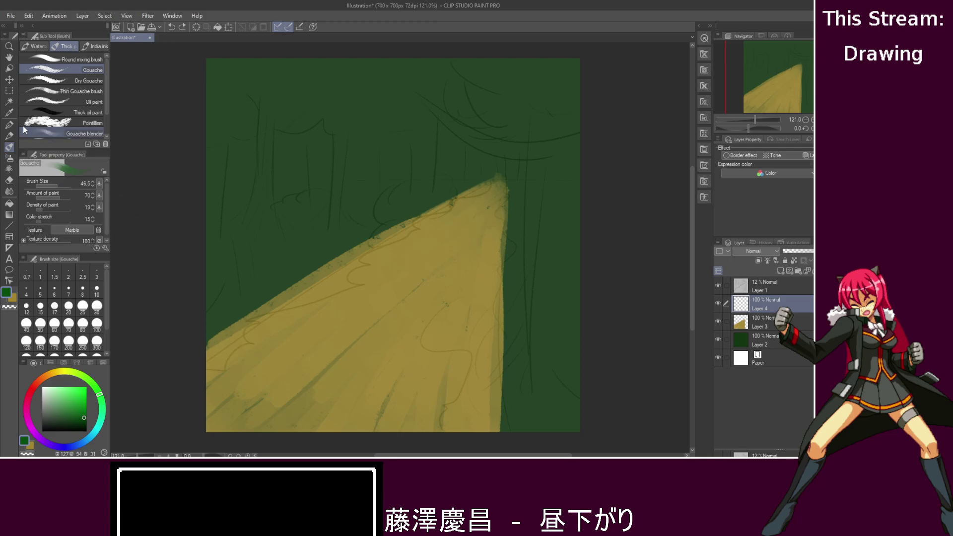
pyautogui.press('p')
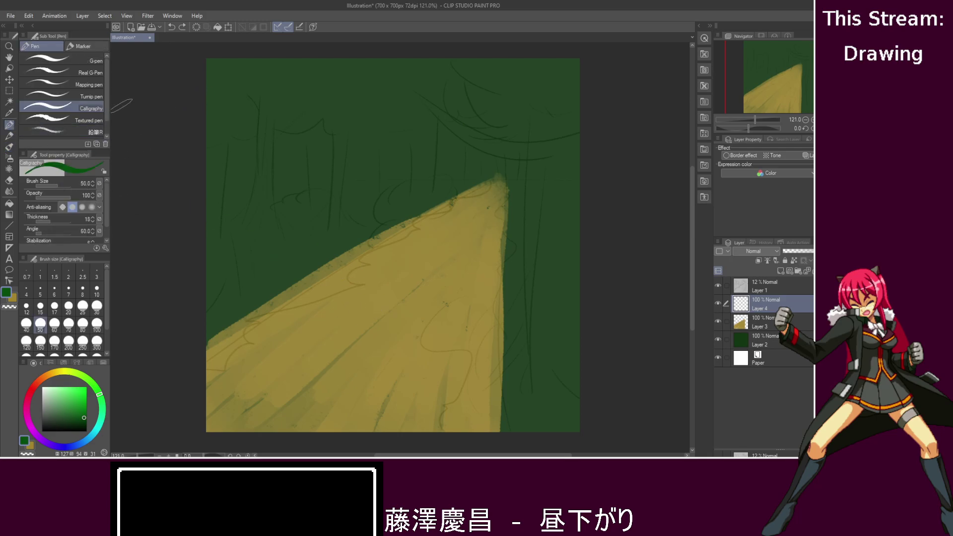
# - Zoom in and draw three small green grass sprouts near the path's tip with the Turnip pen
pyautogui.click(92, 96)
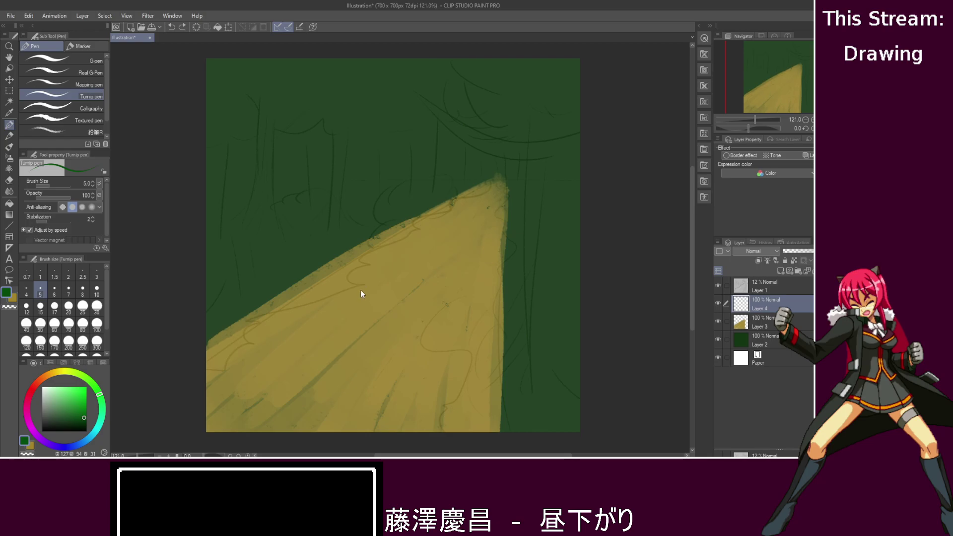
pyautogui.scroll(12, 508, 210)
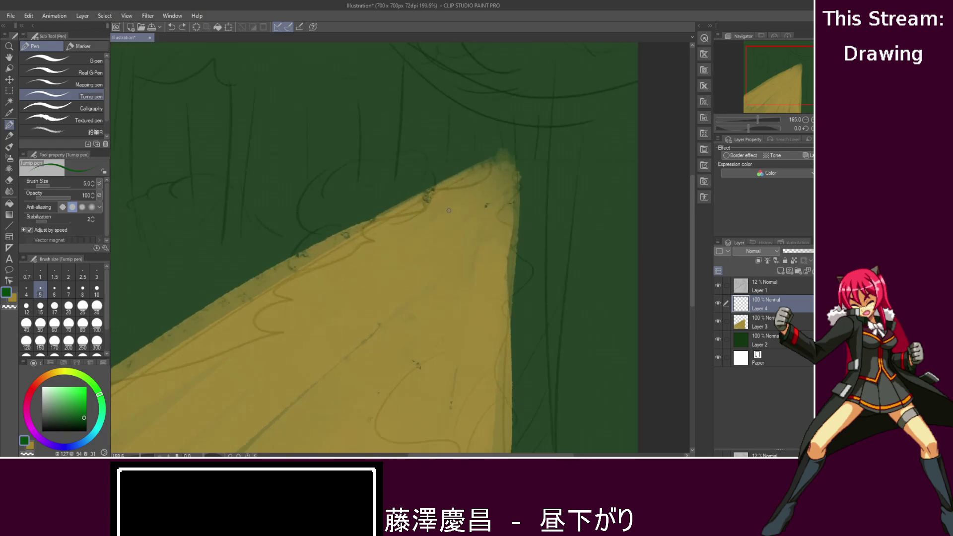
pyautogui.moveTo(411, 237)
pyautogui.mouseDown()
pyautogui.moveTo(399, 214)
pyautogui.moveTo(422, 211)
pyautogui.moveTo(430, 221)
pyautogui.mouseUp()
pyautogui.moveTo(470, 258)
pyautogui.mouseDown()
pyautogui.moveTo(477, 280)
pyautogui.moveTo(485, 250)
pyautogui.moveTo(495, 254)
pyautogui.moveTo(477, 282)
pyautogui.moveTo(499, 269)
pyautogui.mouseUp()
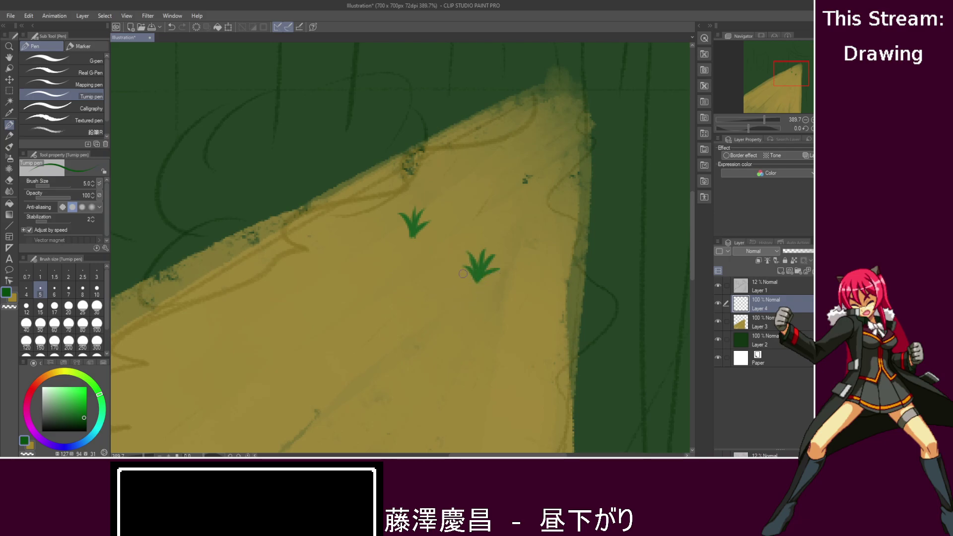
pyautogui.moveTo(518, 150)
pyautogui.mouseDown()
pyautogui.moveTo(515, 139)
pyautogui.moveTo(537, 142)
pyautogui.mouseUp()
# - Rectangle-select the middle sprout and copy-paste it onto a new layer
pyautogui.scroll(-5, 399, 175)
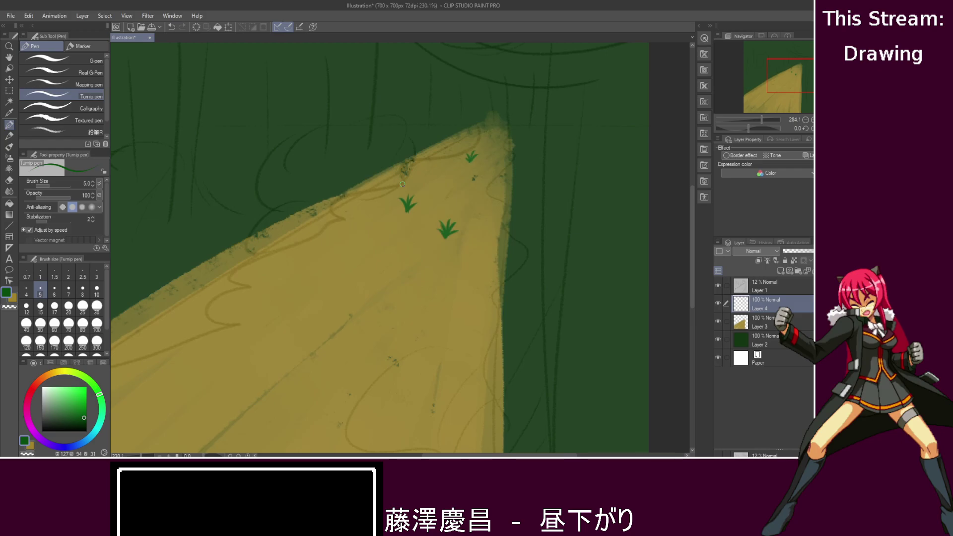
pyautogui.press('m')
pyautogui.moveTo(391, 215); pyautogui.dragTo(423, 187)
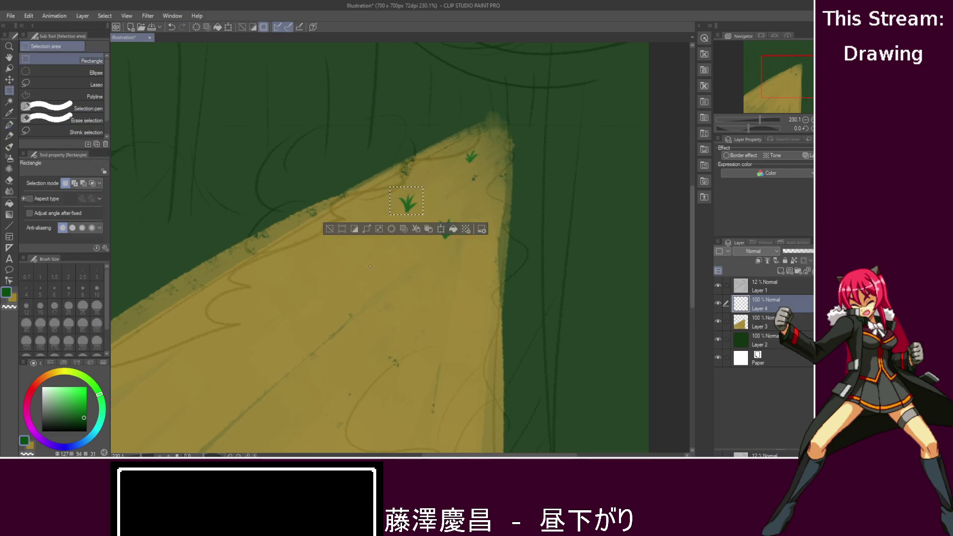
pyautogui.hotkey('ctrl', 'c')
pyautogui.hotkey('ctrl', 'v')
# - Move the sprout copy lower down the path, flip it horizontally, confirm, and deselect
pyautogui.hotkey('ctrl', 't')
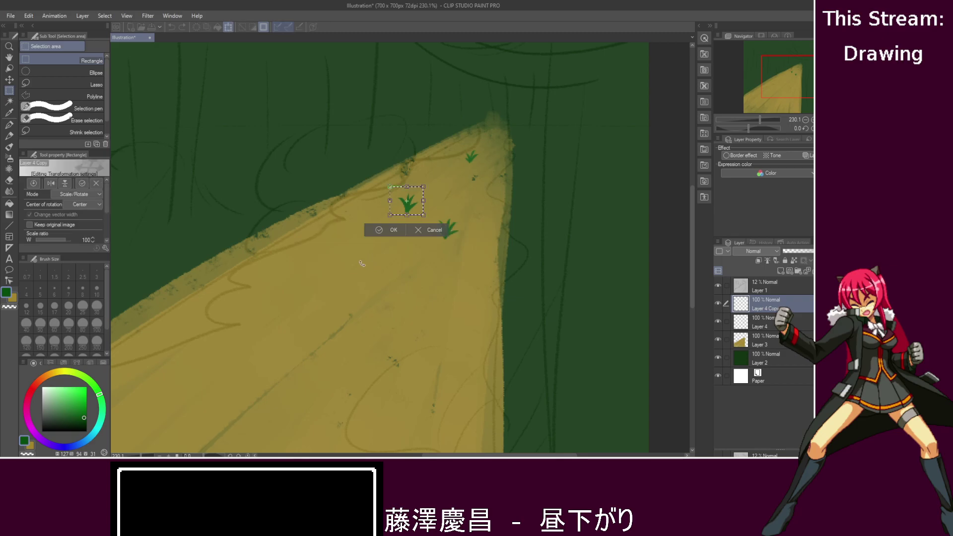
pyautogui.moveTo(417, 208); pyautogui.dragTo(434, 289)
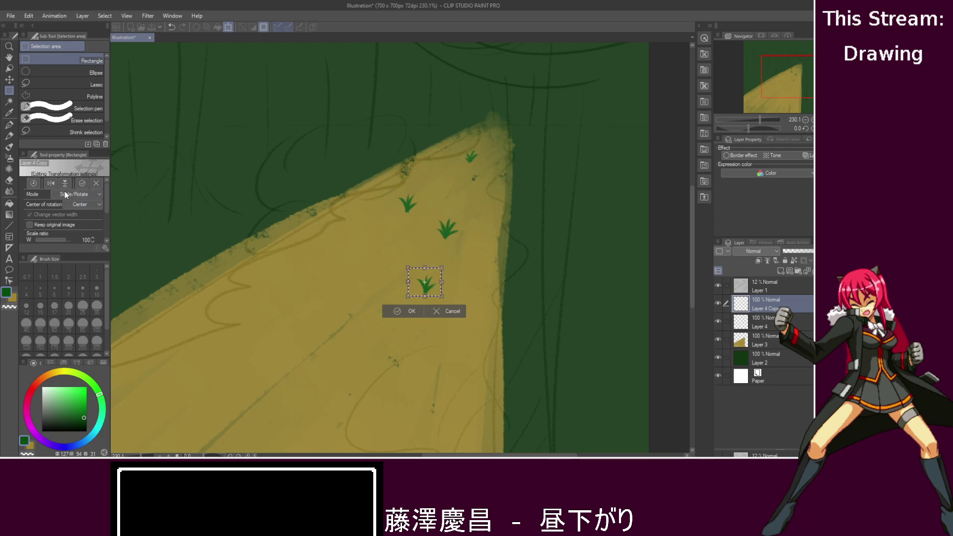
pyautogui.click(49, 182)
pyautogui.click(407, 313)
pyautogui.click(184, 154)
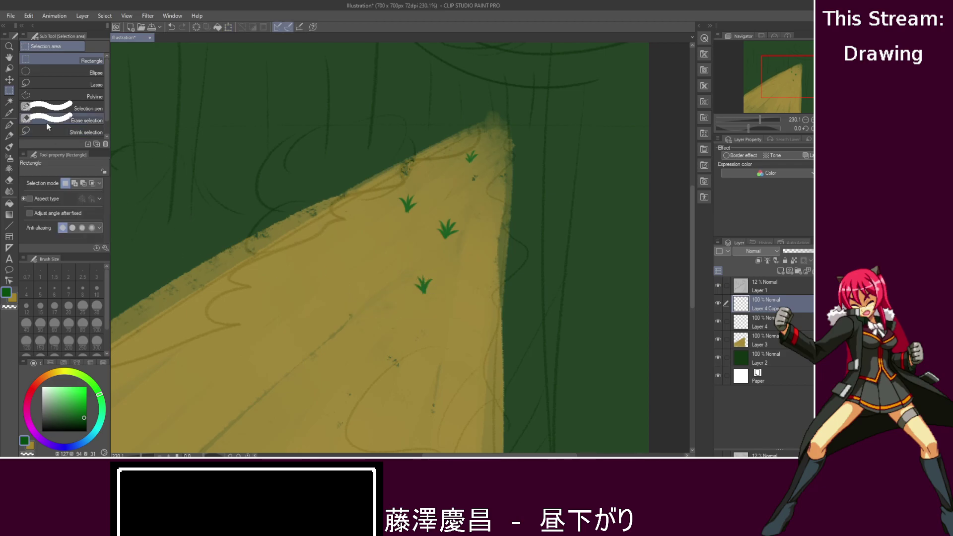
pyautogui.moveTo(692, 211); pyautogui.dragTo(691, 279)
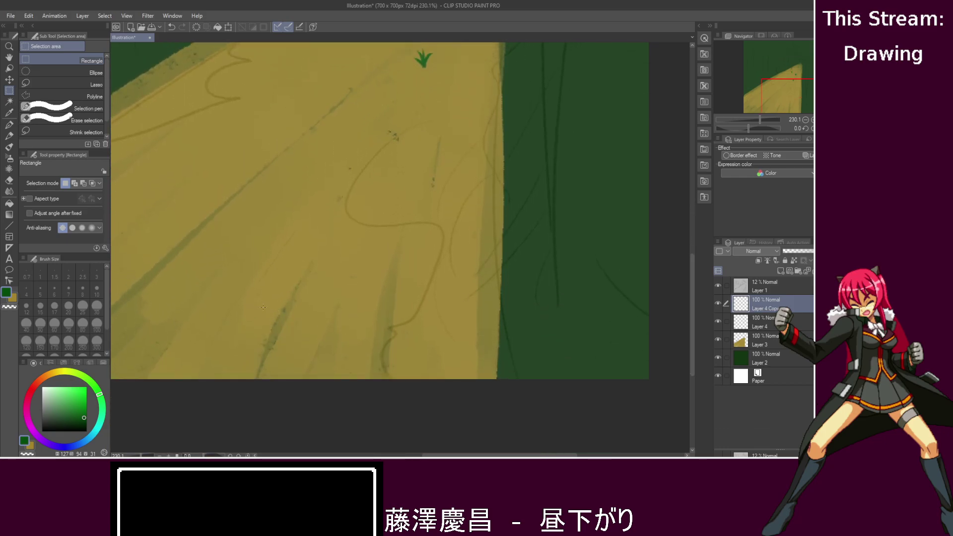
pyautogui.moveTo(267, 331); pyautogui.dragTo(248, 275)
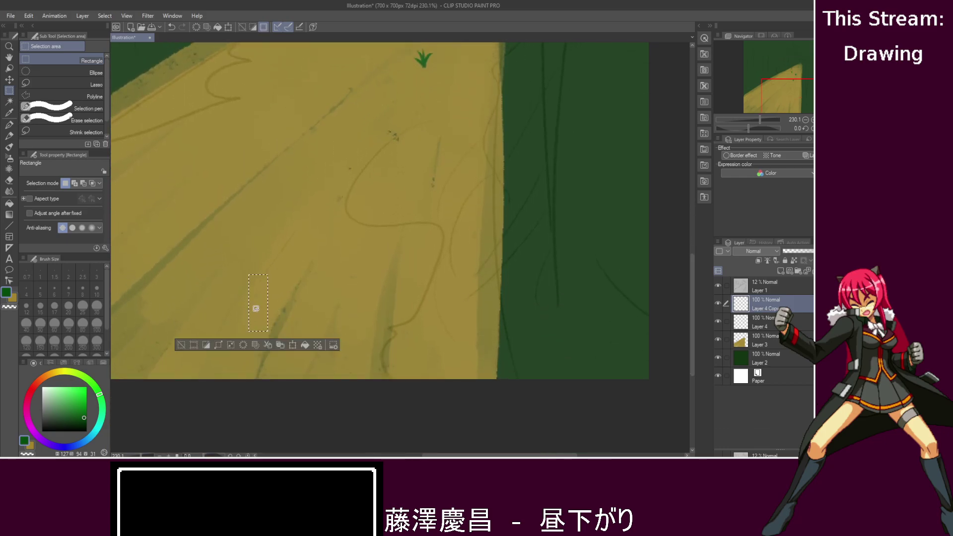
# - Deselect and return to the Turnip pen at size 10, discarding trial grass-blade strokes
pyautogui.click(256, 232)
pyautogui.click(9, 124)
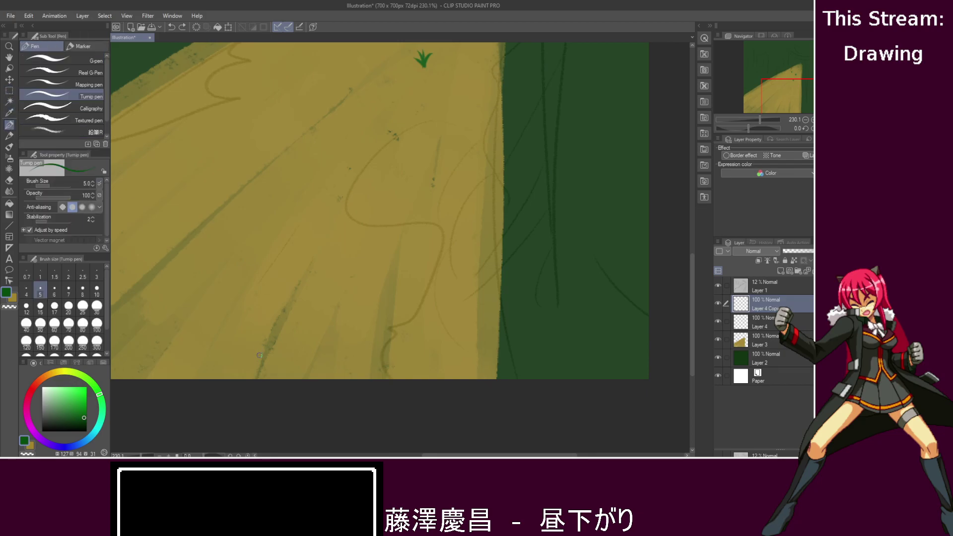
pyautogui.moveTo(260, 344); pyautogui.dragTo(239, 322)
pyautogui.hotkey('ctrl', 'z')
pyautogui.press(']')
pyautogui.press(']')
pyautogui.press(']')
pyautogui.press(']')
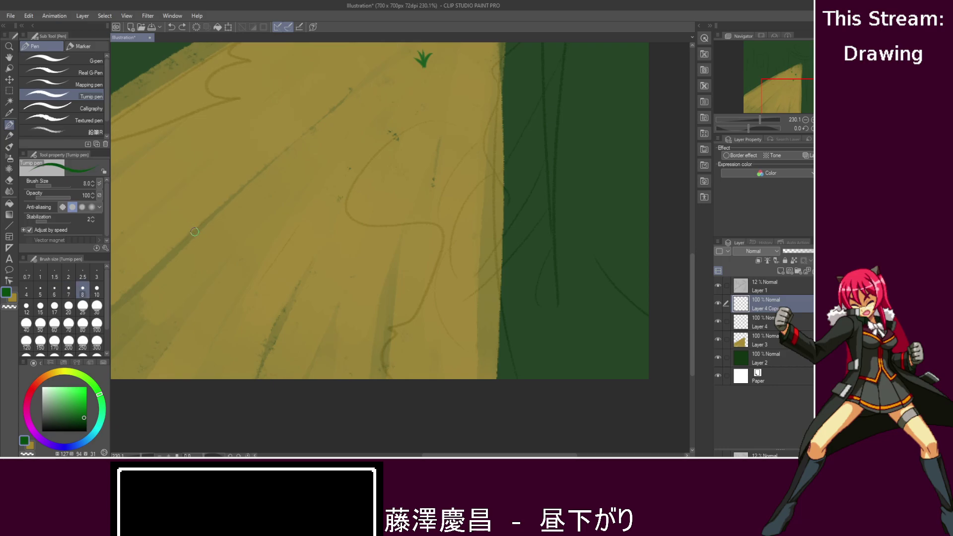
pyautogui.moveTo(250, 357); pyautogui.dragTo(227, 301)
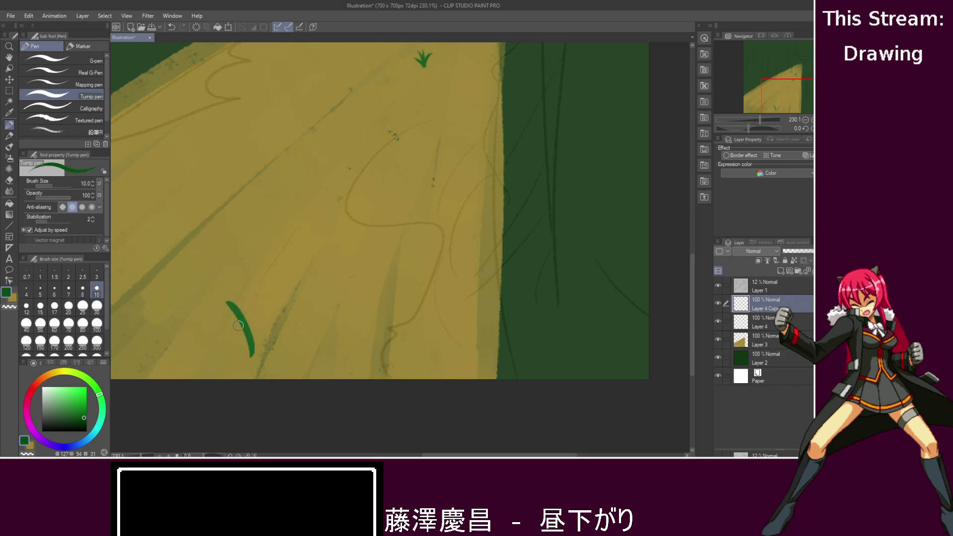
pyautogui.press(']')
pyautogui.press('p')
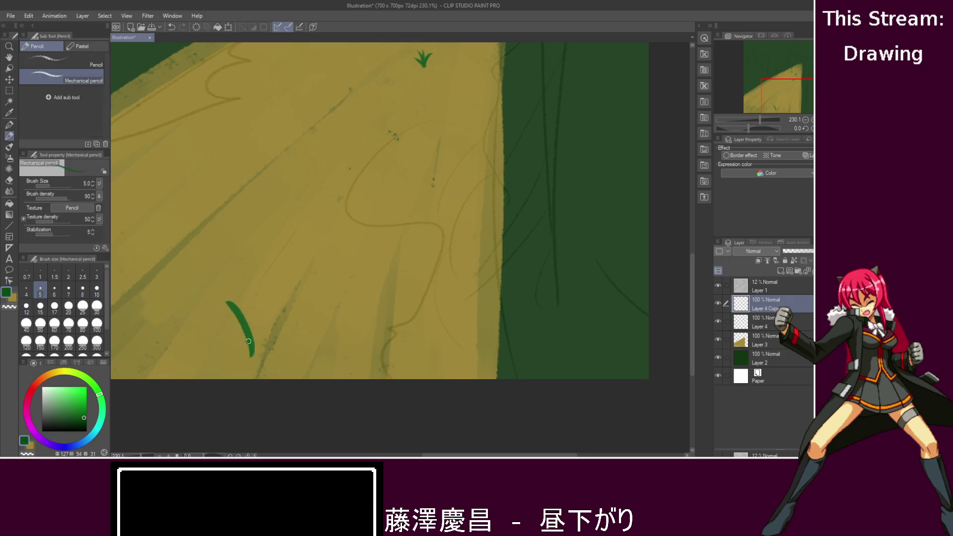
pyautogui.press(']')
pyautogui.click(9, 124)
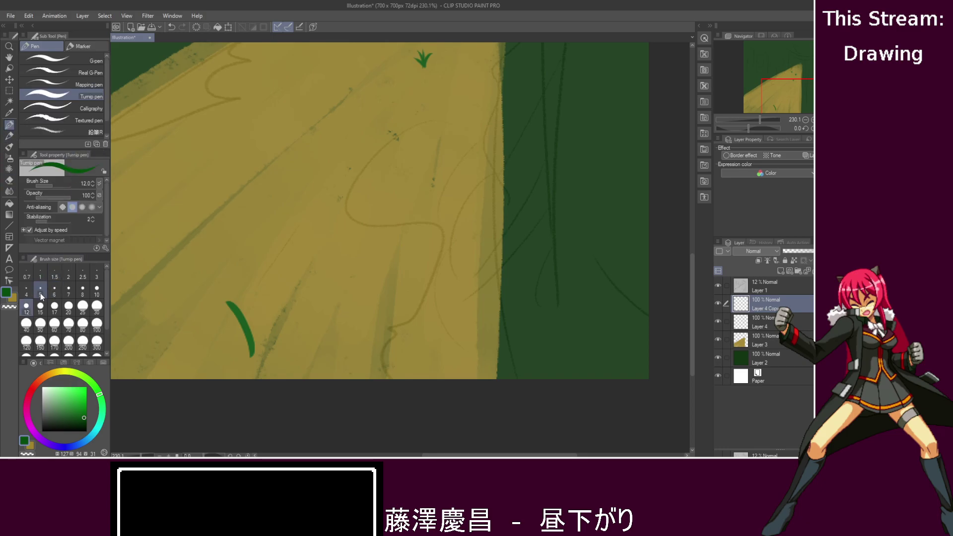
pyautogui.click(97, 289)
pyautogui.hotkey('ctrl', 'z')
# - Try grass blades near the path's bottom, then paint a small green blade mid-path
pyautogui.moveTo(256, 352); pyautogui.dragTo(235, 317)
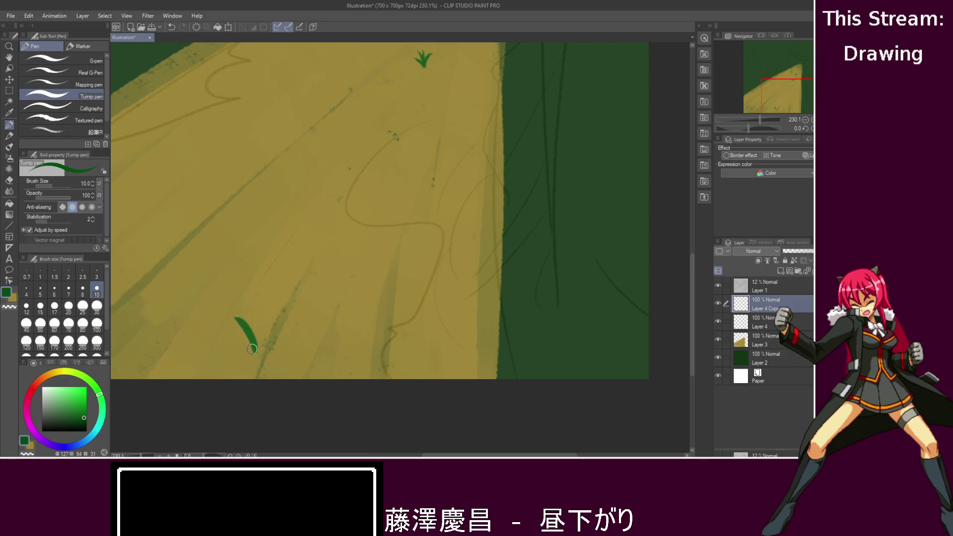
pyautogui.moveTo(254, 352); pyautogui.dragTo(236, 293)
pyautogui.hotkey('ctrl', 'z')
pyautogui.hotkey('ctrl', 'z')
pyautogui.moveTo(254, 347)
pyautogui.mouseDown()
pyautogui.moveTo(247, 329)
pyautogui.moveTo(261, 330)
pyautogui.moveTo(239, 341)
pyautogui.moveTo(227, 332)
pyautogui.moveTo(243, 346)
pyautogui.moveTo(234, 343)
pyautogui.moveTo(284, 335)
pyautogui.moveTo(282, 358)
pyautogui.moveTo(241, 363)
pyautogui.mouseUp()
pyautogui.hotkey('ctrl', 'z')
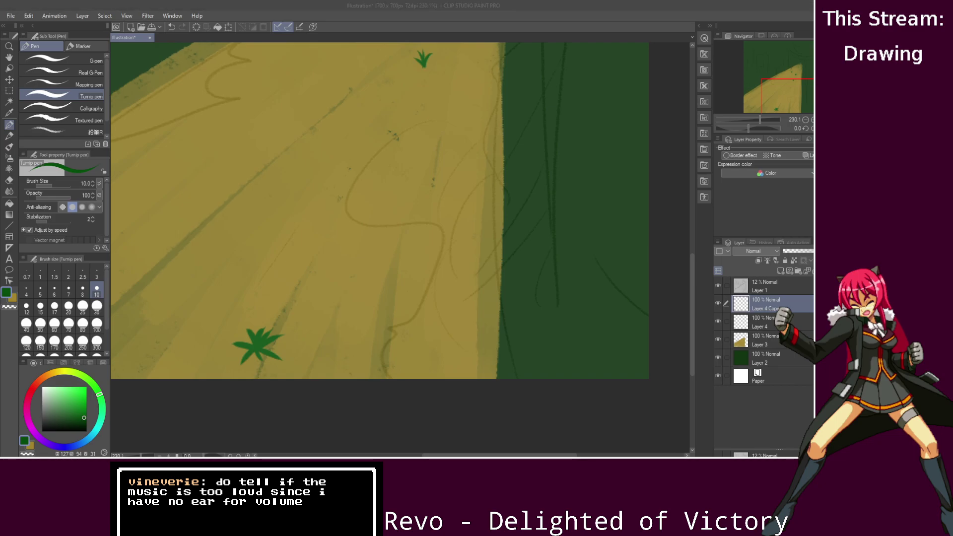
pyautogui.click(274, 272)
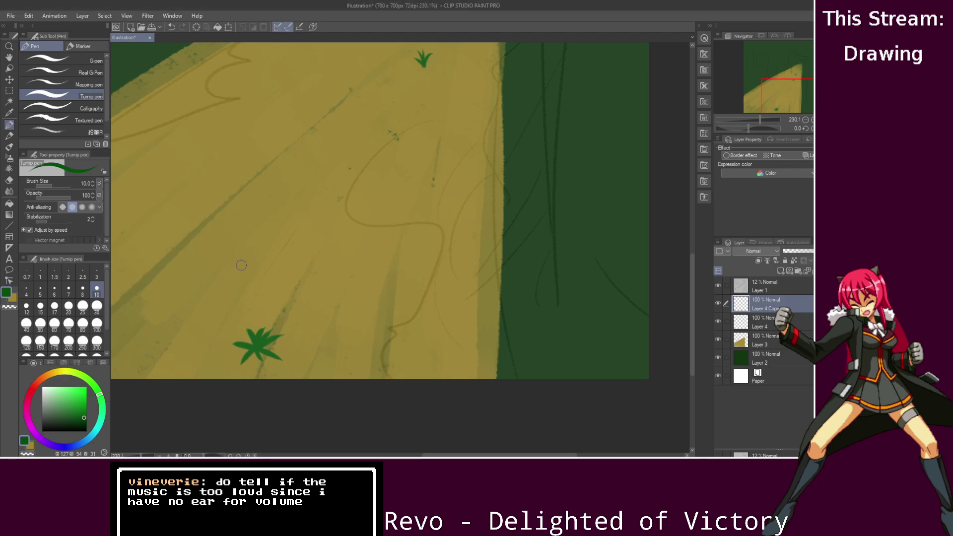
pyautogui.moveTo(274, 244); pyautogui.dragTo(278, 239)
pyautogui.moveTo(274, 241); pyautogui.dragTo(274, 231)
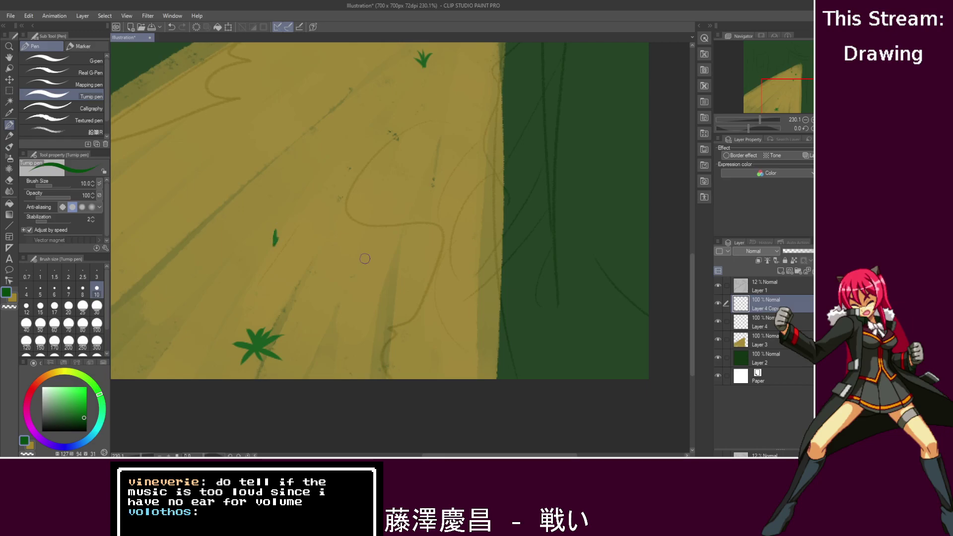
# - Merge Layer 4 Copy with Layer 4 and make Layer 3 the working layer
pyautogui.click(732, 328)
pyautogui.click(752, 308)
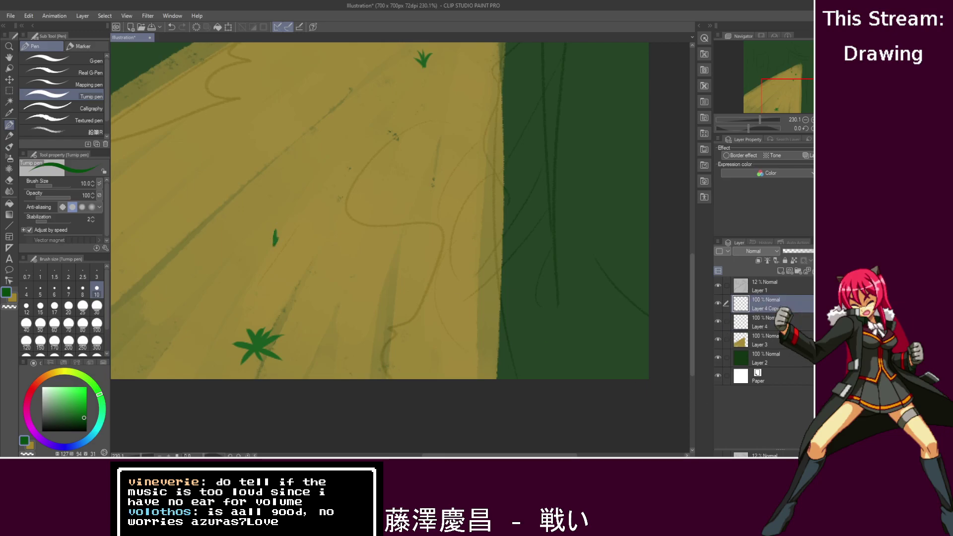
pyautogui.keyDown('shift'); pyautogui.click(783, 321); pyautogui.keyUp('shift')
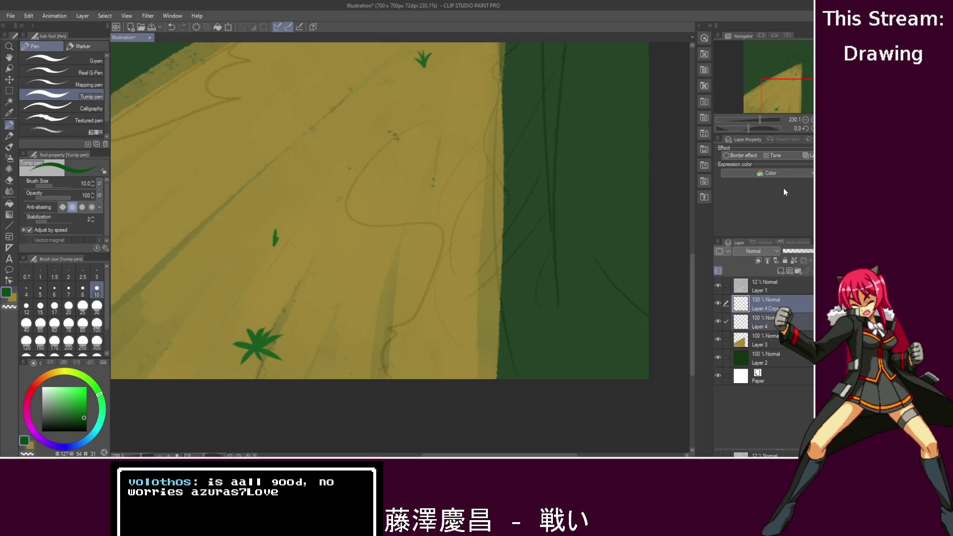
pyautogui.hotkey('alt', 'shift', 'e')
pyautogui.click(768, 318)
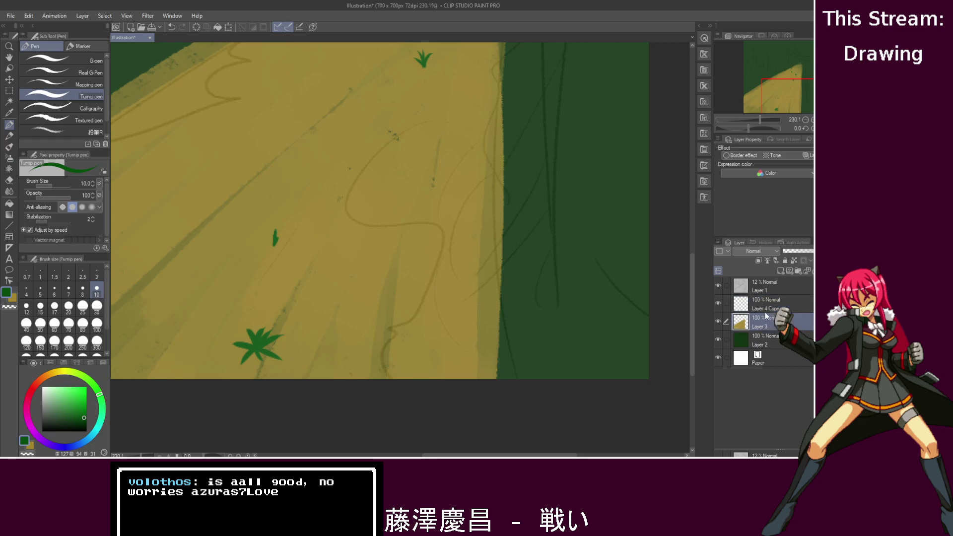
# - Add a new layer, darken the green slightly, and pick the Dry Gouache brush at size 20
pyautogui.click(787, 269)
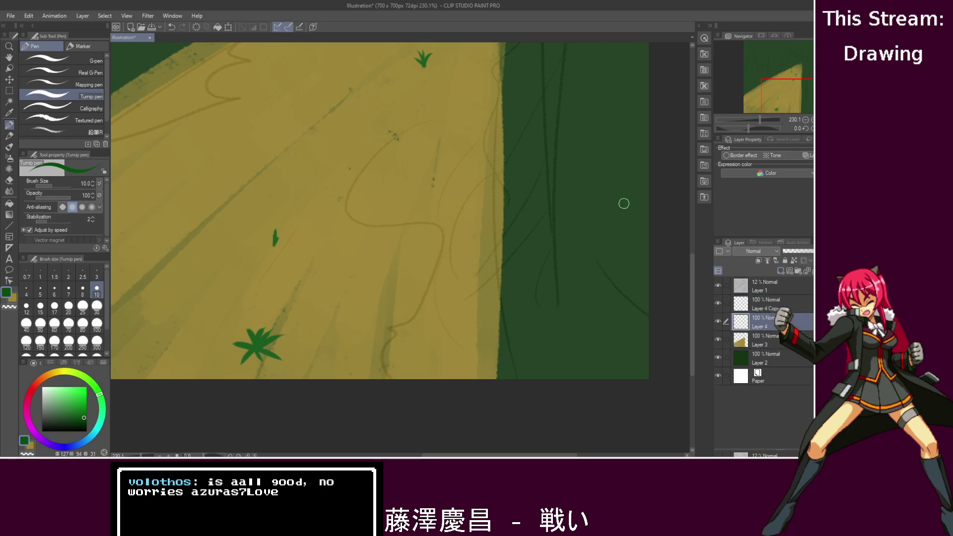
pyautogui.scroll(-1, 623, 202)
pyautogui.click(83, 421)
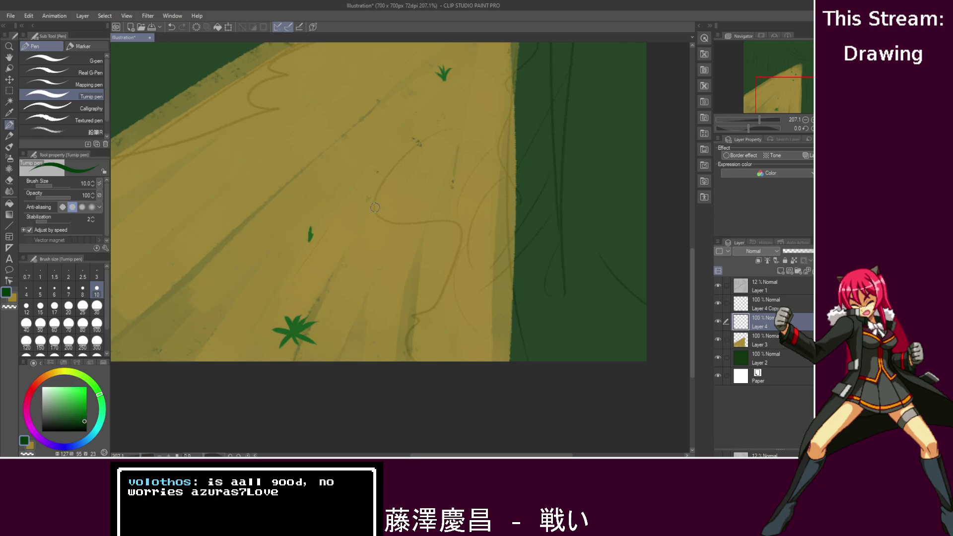
pyautogui.moveTo(693, 256); pyautogui.dragTo(701, 210)
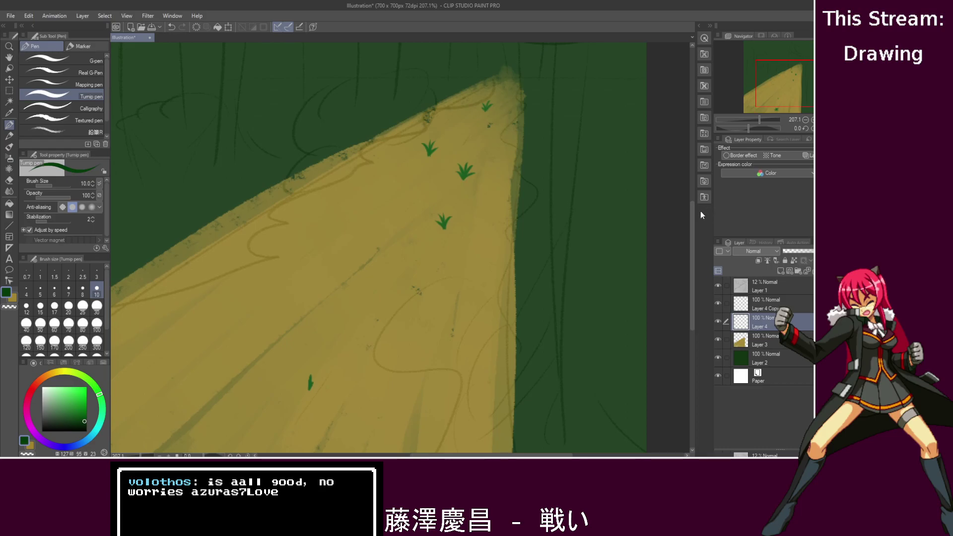
pyautogui.click(9, 146)
pyautogui.click(75, 80)
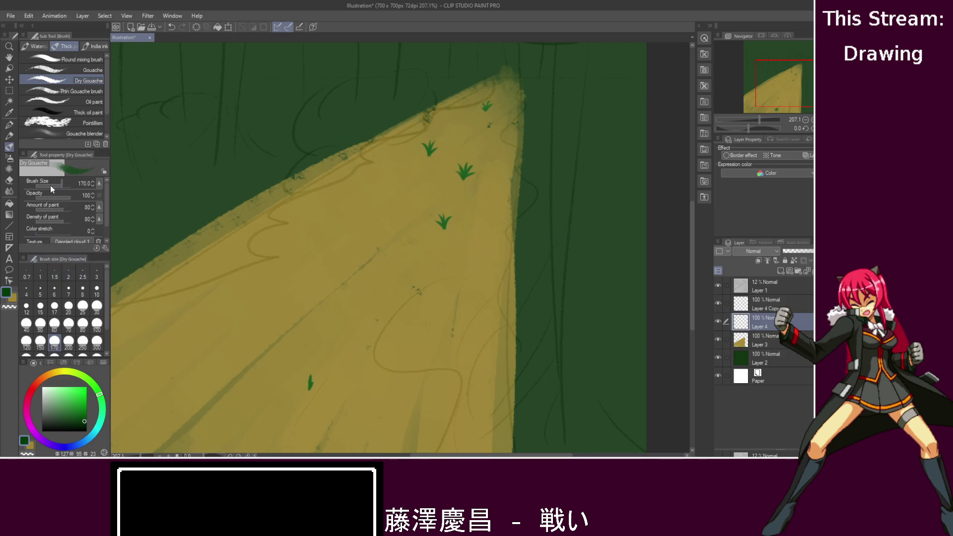
pyautogui.click(69, 305)
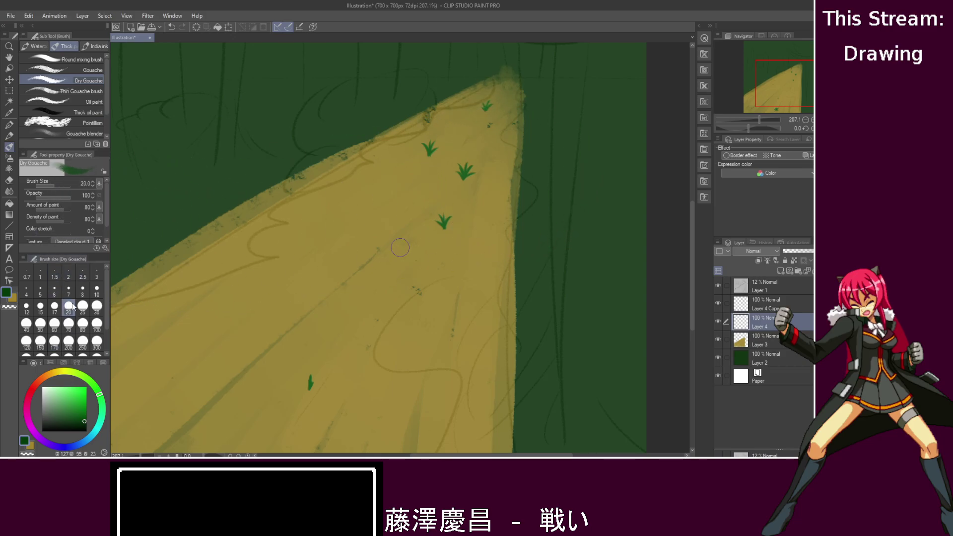
# - Paint dark green foliage clumps down along the path's right edge
pyautogui.moveTo(529, 140)
pyautogui.mouseDown()
pyautogui.moveTo(505, 141)
pyautogui.moveTo(529, 127)
pyautogui.moveTo(526, 178)
pyautogui.moveTo(517, 185)
pyautogui.moveTo(519, 166)
pyautogui.moveTo(534, 184)
pyautogui.moveTo(517, 224)
pyautogui.moveTo(503, 225)
pyautogui.moveTo(512, 229)
pyautogui.moveTo(506, 290)
pyautogui.moveTo(504, 282)
pyautogui.moveTo(513, 270)
pyautogui.moveTo(515, 300)
pyautogui.moveTo(504, 307)
pyautogui.moveTo(505, 298)
pyautogui.moveTo(519, 326)
pyautogui.moveTo(518, 280)
pyautogui.moveTo(533, 335)
pyautogui.moveTo(514, 315)
pyautogui.moveTo(531, 261)
pyautogui.moveTo(509, 298)
pyautogui.moveTo(504, 282)
pyautogui.moveTo(519, 267)
pyautogui.moveTo(504, 274)
pyautogui.moveTo(531, 262)
pyautogui.moveTo(513, 293)
pyautogui.mouseUp()
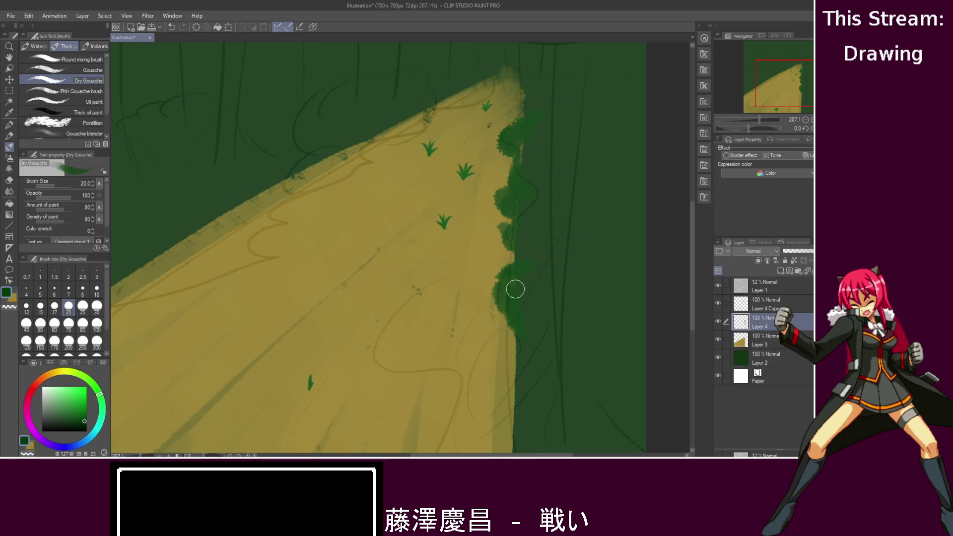
pyautogui.moveTo(692, 231); pyautogui.dragTo(692, 272)
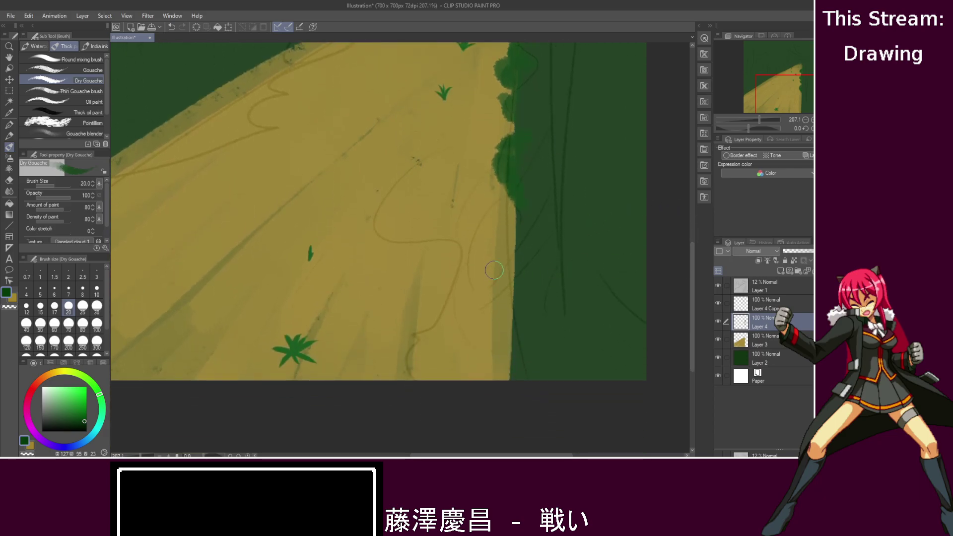
pyautogui.moveTo(511, 195)
pyautogui.mouseDown()
pyautogui.moveTo(472, 185)
pyautogui.moveTo(497, 201)
pyautogui.moveTo(474, 218)
pyautogui.moveTo(454, 208)
pyautogui.moveTo(476, 206)
pyautogui.moveTo(450, 220)
pyautogui.moveTo(434, 197)
pyautogui.moveTo(449, 214)
pyautogui.moveTo(432, 230)
pyautogui.moveTo(442, 238)
pyautogui.moveTo(474, 231)
pyautogui.moveTo(467, 270)
pyautogui.moveTo(466, 223)
pyautogui.moveTo(467, 238)
pyautogui.moveTo(502, 211)
pyautogui.moveTo(475, 209)
pyautogui.moveTo(538, 207)
pyautogui.moveTo(478, 205)
pyautogui.moveTo(538, 231)
pyautogui.moveTo(476, 214)
pyautogui.moveTo(530, 249)
pyautogui.moveTo(478, 229)
pyautogui.moveTo(496, 218)
pyautogui.moveTo(523, 234)
pyautogui.moveTo(492, 226)
pyautogui.moveTo(486, 214)
pyautogui.moveTo(514, 233)
pyautogui.moveTo(500, 251)
pyautogui.moveTo(472, 216)
pyautogui.moveTo(512, 243)
pyautogui.moveTo(491, 294)
pyautogui.moveTo(474, 225)
pyautogui.moveTo(509, 281)
pyautogui.moveTo(532, 283)
pyautogui.moveTo(532, 260)
pyautogui.moveTo(519, 308)
pyautogui.mouseUp()
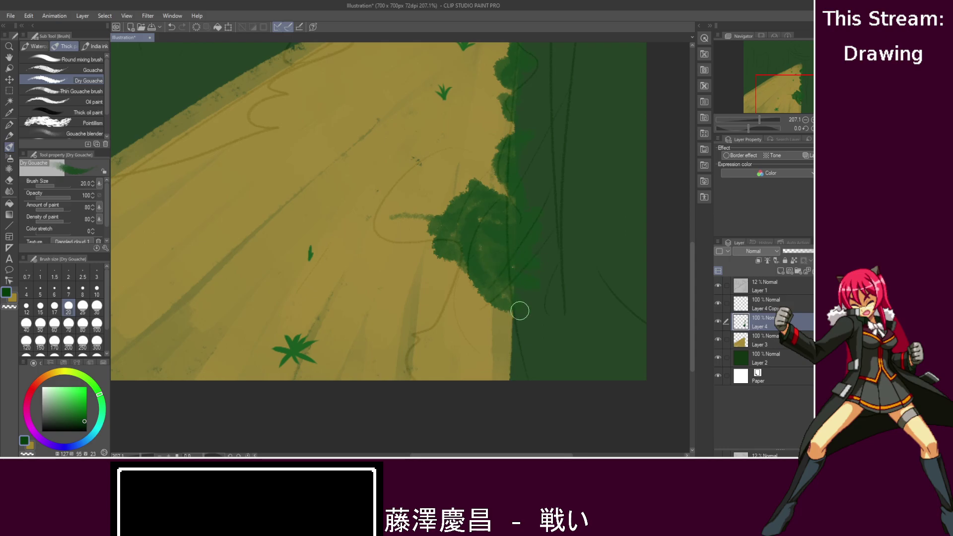
pyautogui.moveTo(470, 261)
pyautogui.mouseDown()
pyautogui.moveTo(450, 286)
pyautogui.moveTo(460, 318)
pyautogui.moveTo(444, 307)
pyautogui.moveTo(485, 286)
pyautogui.moveTo(492, 304)
pyautogui.moveTo(512, 289)
pyautogui.moveTo(470, 319)
pyautogui.moveTo(465, 312)
pyautogui.moveTo(505, 319)
pyautogui.moveTo(462, 345)
pyautogui.moveTo(522, 334)
pyautogui.moveTo(529, 353)
pyautogui.moveTo(503, 373)
pyautogui.moveTo(477, 360)
pyautogui.moveTo(481, 381)
pyautogui.moveTo(472, 374)
pyautogui.moveTo(516, 363)
pyautogui.moveTo(487, 368)
pyautogui.moveTo(522, 343)
pyautogui.moveTo(489, 363)
pyautogui.moveTo(493, 350)
pyautogui.moveTo(457, 347)
pyautogui.moveTo(433, 331)
pyautogui.moveTo(424, 337)
pyautogui.moveTo(460, 326)
pyautogui.moveTo(427, 366)
pyautogui.mouseUp()
pyautogui.moveTo(398, 381); pyautogui.dragTo(380, 382)
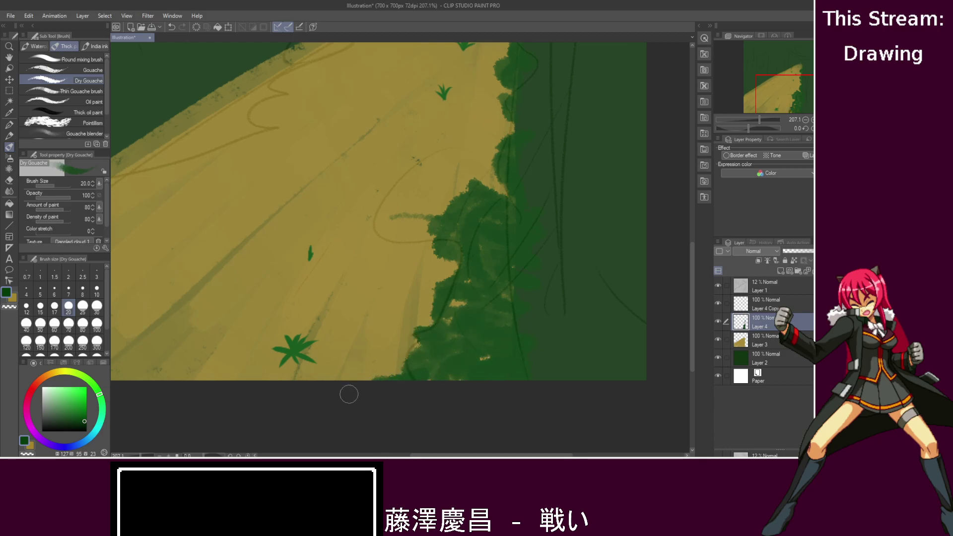
pyautogui.moveTo(692, 303)
pyautogui.mouseDown()
pyautogui.moveTo(704, 255)
pyautogui.moveTo(695, 246)
pyautogui.mouseUp()
pyautogui.moveTo(521, 212); pyautogui.dragTo(516, 144)
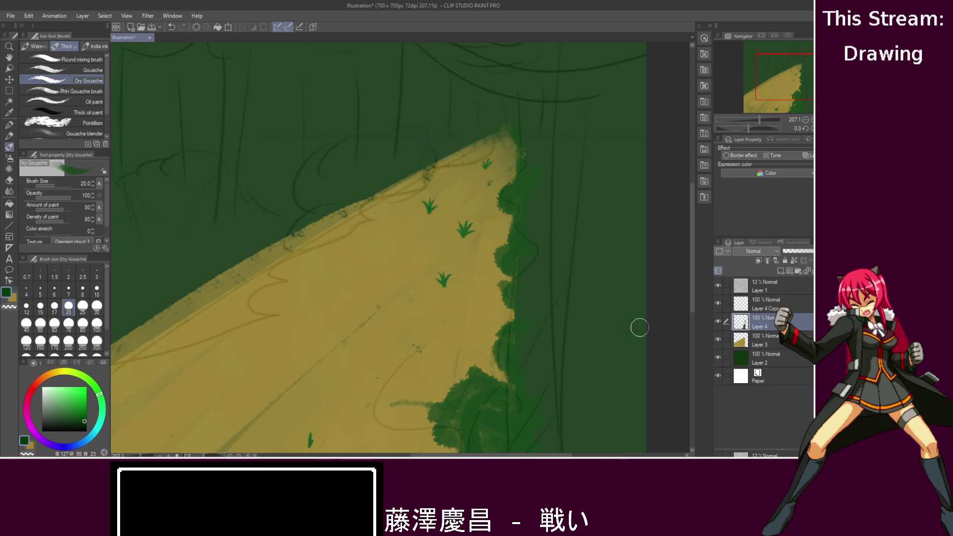
# - Paint rough green foliage along the path's upper-left edge and add an empty Layer 5
pyautogui.moveTo(551, 454); pyautogui.dragTo(504, 454)
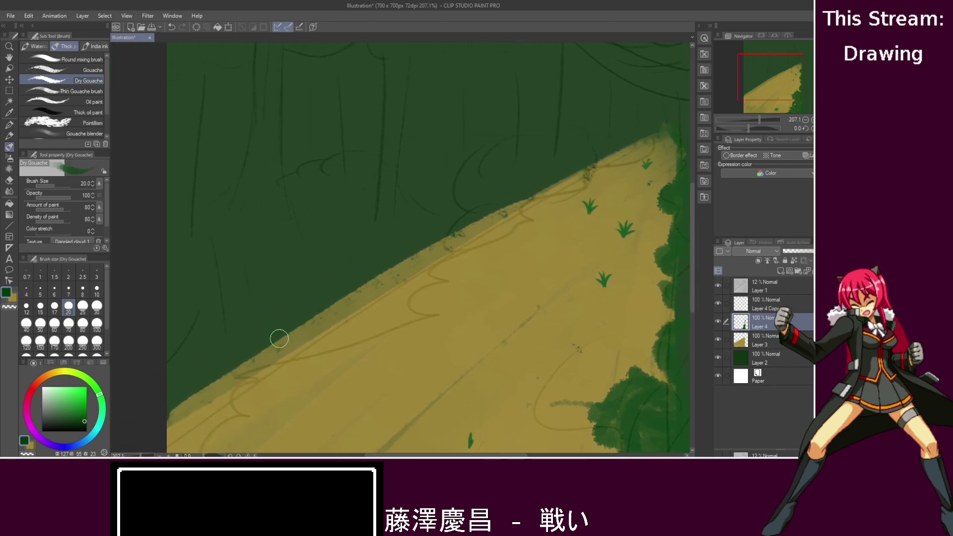
pyautogui.moveTo(170, 401)
pyautogui.mouseDown()
pyautogui.moveTo(194, 396)
pyautogui.moveTo(161, 414)
pyautogui.moveTo(223, 392)
pyautogui.moveTo(162, 413)
pyautogui.moveTo(221, 380)
pyautogui.moveTo(200, 395)
pyautogui.moveTo(265, 382)
pyautogui.moveTo(208, 383)
pyautogui.moveTo(378, 310)
pyautogui.moveTo(338, 333)
pyautogui.moveTo(374, 318)
pyautogui.moveTo(478, 321)
pyautogui.moveTo(337, 313)
pyautogui.moveTo(349, 312)
pyautogui.moveTo(341, 324)
pyautogui.moveTo(264, 347)
pyautogui.moveTo(374, 300)
pyautogui.moveTo(297, 326)
pyautogui.moveTo(434, 284)
pyautogui.moveTo(346, 297)
pyautogui.moveTo(412, 284)
pyautogui.moveTo(309, 323)
pyautogui.moveTo(335, 334)
pyautogui.moveTo(363, 309)
pyautogui.moveTo(274, 328)
pyautogui.moveTo(454, 256)
pyautogui.moveTo(428, 267)
pyautogui.moveTo(443, 228)
pyautogui.moveTo(474, 239)
pyautogui.moveTo(404, 265)
pyautogui.moveTo(531, 192)
pyautogui.moveTo(497, 208)
pyautogui.moveTo(517, 195)
pyautogui.moveTo(572, 183)
pyautogui.moveTo(542, 184)
pyautogui.moveTo(631, 153)
pyautogui.moveTo(582, 166)
pyautogui.moveTo(683, 118)
pyautogui.moveTo(636, 138)
pyautogui.moveTo(668, 128)
pyautogui.mouseUp()
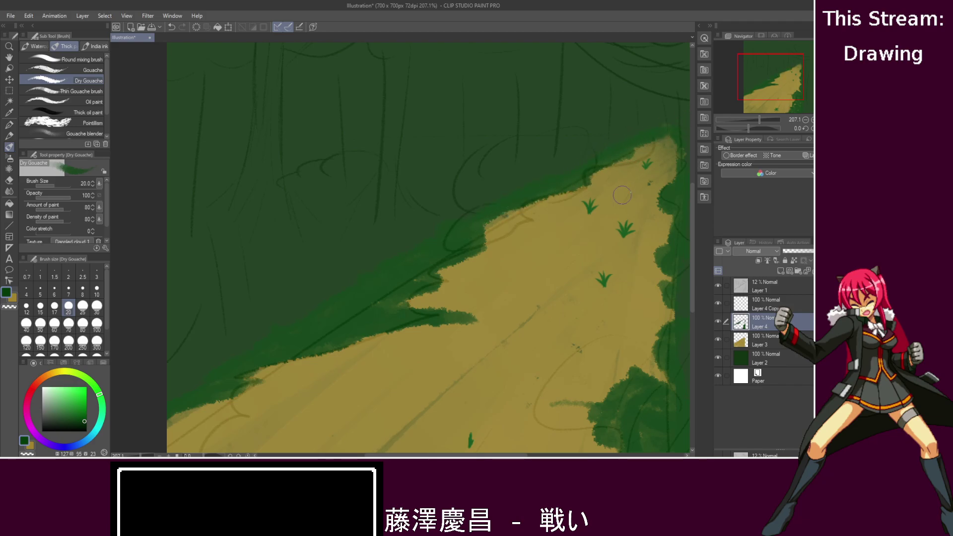
pyautogui.moveTo(693, 233); pyautogui.dragTo(692, 274)
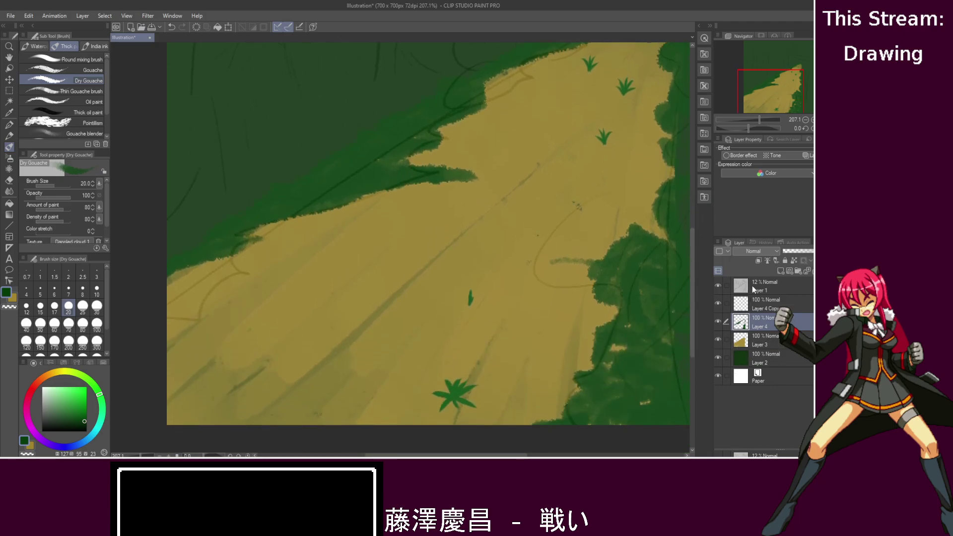
pyautogui.click(781, 272)
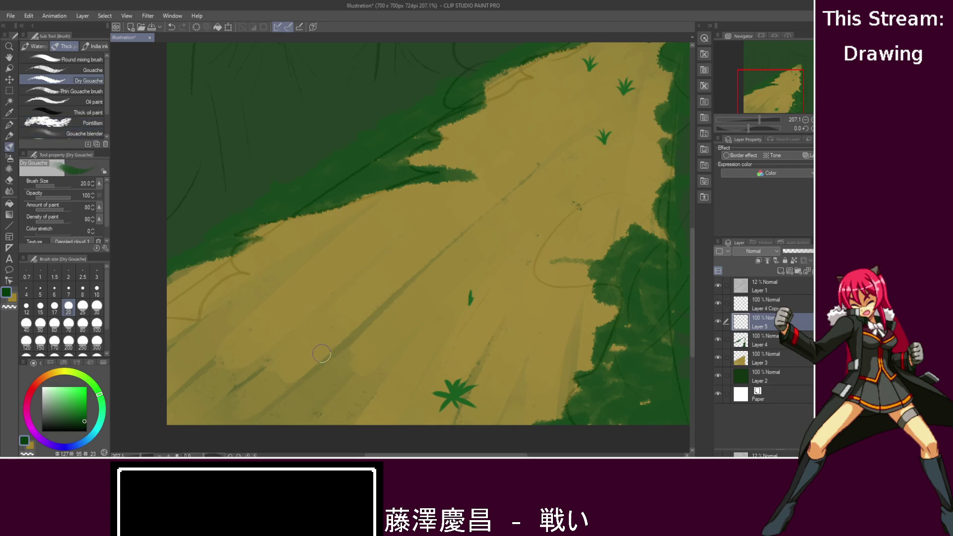
# - Zoom in and set the Turnip pen to black at size 7
pyautogui.scroll(2, 328, 351)
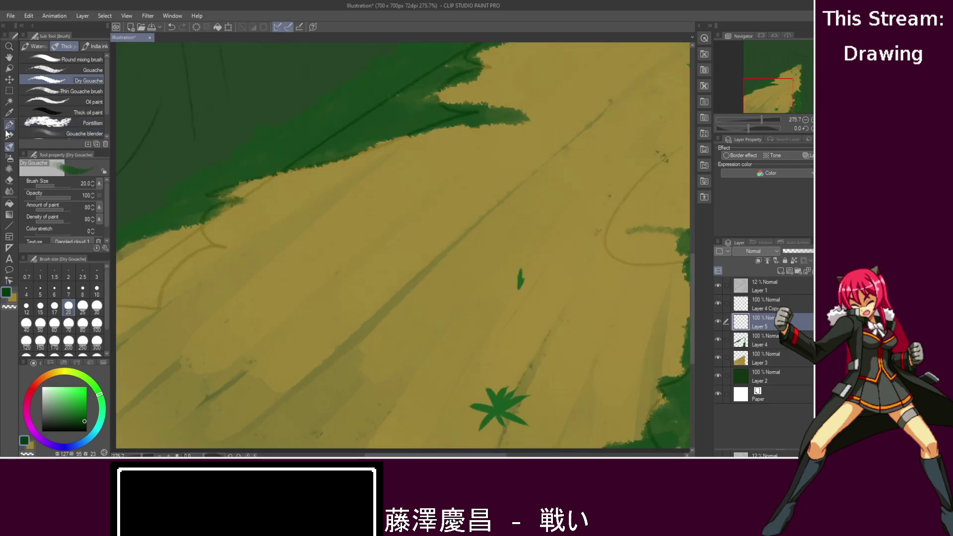
pyautogui.click(8, 135)
pyautogui.click(9, 124)
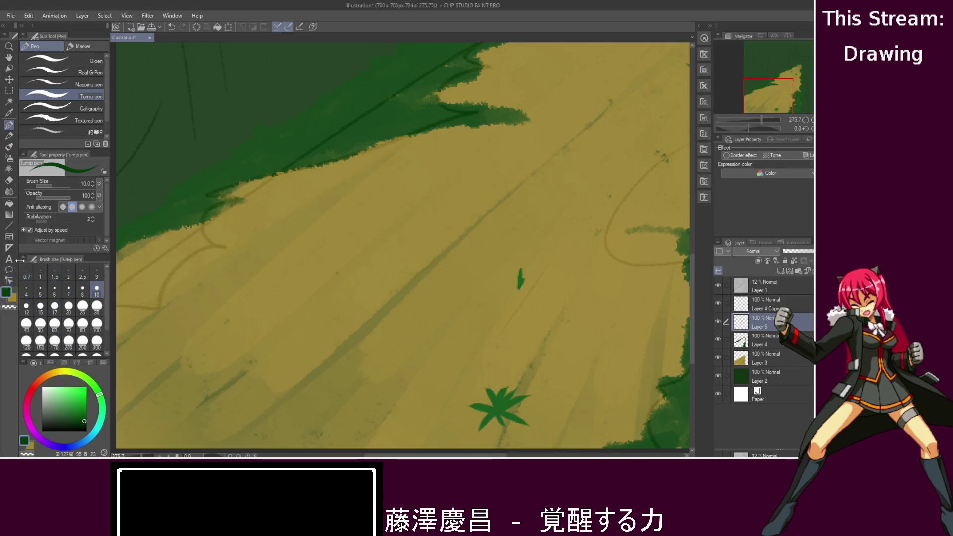
pyautogui.click(42, 431)
pyautogui.moveTo(247, 318); pyautogui.dragTo(263, 275)
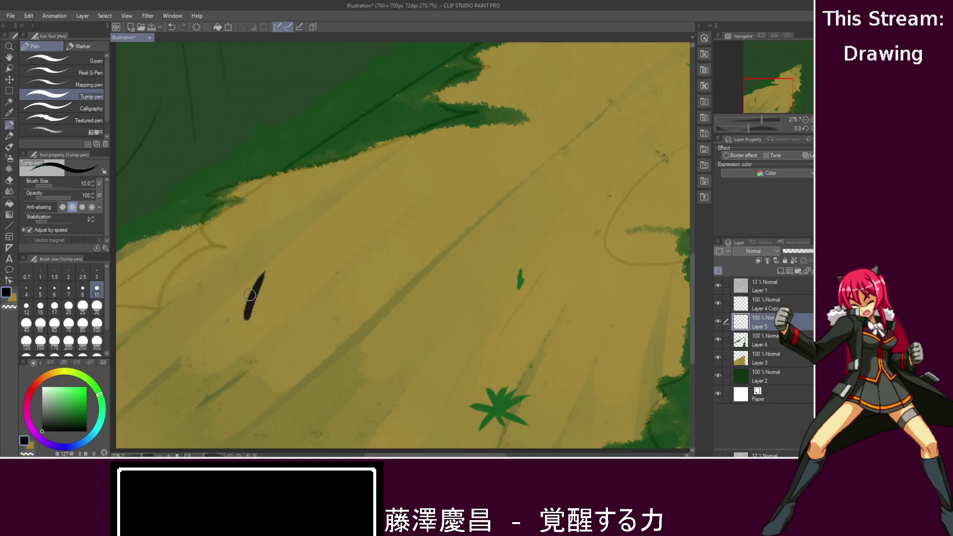
pyautogui.hotkey('ctrl', 'z')
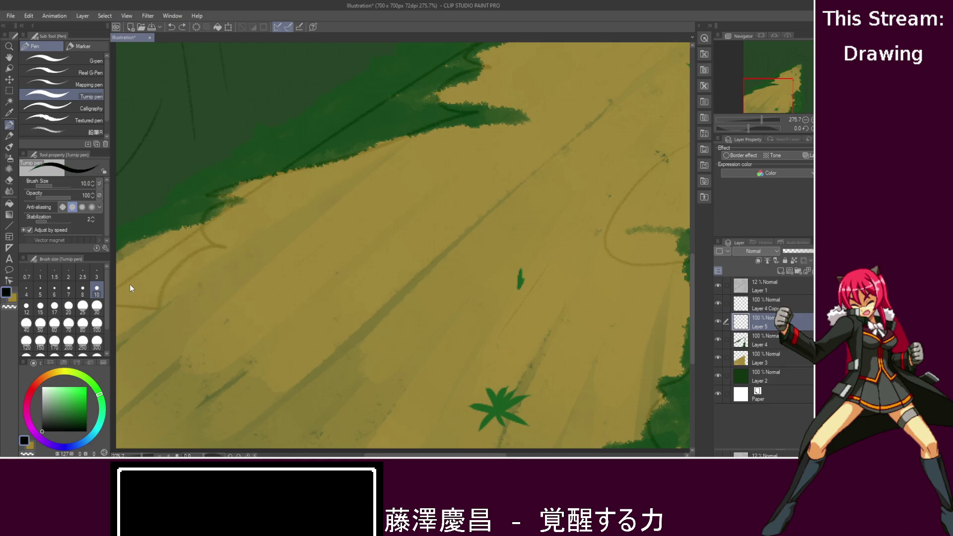
pyautogui.click(68, 290)
# - Draw three tapered black leaf silhouettes on the lower-left path
pyautogui.moveTo(220, 320)
pyautogui.mouseDown()
pyautogui.moveTo(231, 293)
pyautogui.moveTo(225, 314)
pyautogui.moveTo(262, 279)
pyautogui.moveTo(226, 306)
pyautogui.moveTo(255, 286)
pyautogui.mouseUp()
pyautogui.moveTo(257, 323)
pyautogui.mouseDown()
pyautogui.moveTo(288, 328)
pyautogui.moveTo(259, 322)
pyautogui.moveTo(299, 315)
pyautogui.moveTo(260, 322)
pyautogui.moveTo(300, 327)
pyautogui.moveTo(262, 323)
pyautogui.mouseUp()
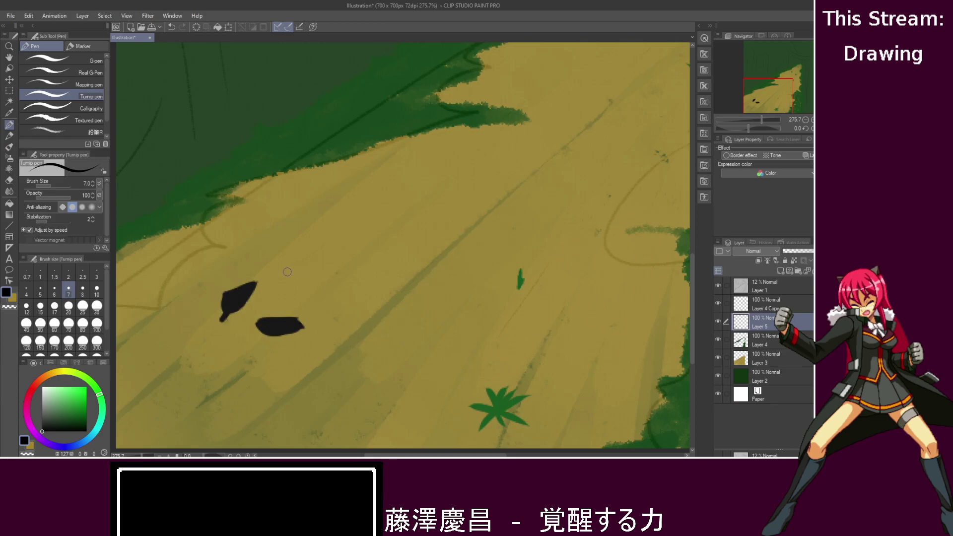
pyautogui.moveTo(294, 257)
pyautogui.mouseDown()
pyautogui.moveTo(283, 283)
pyautogui.moveTo(291, 265)
pyautogui.moveTo(280, 274)
pyautogui.moveTo(282, 295)
pyautogui.moveTo(295, 265)
pyautogui.moveTo(305, 276)
pyautogui.moveTo(295, 263)
pyautogui.moveTo(300, 279)
pyautogui.moveTo(293, 266)
pyautogui.moveTo(283, 286)
pyautogui.moveTo(293, 265)
pyautogui.moveTo(282, 290)
pyautogui.moveTo(299, 275)
pyautogui.moveTo(288, 255)
pyautogui.mouseUp()
pyautogui.hotkey('ctrl', 'z')
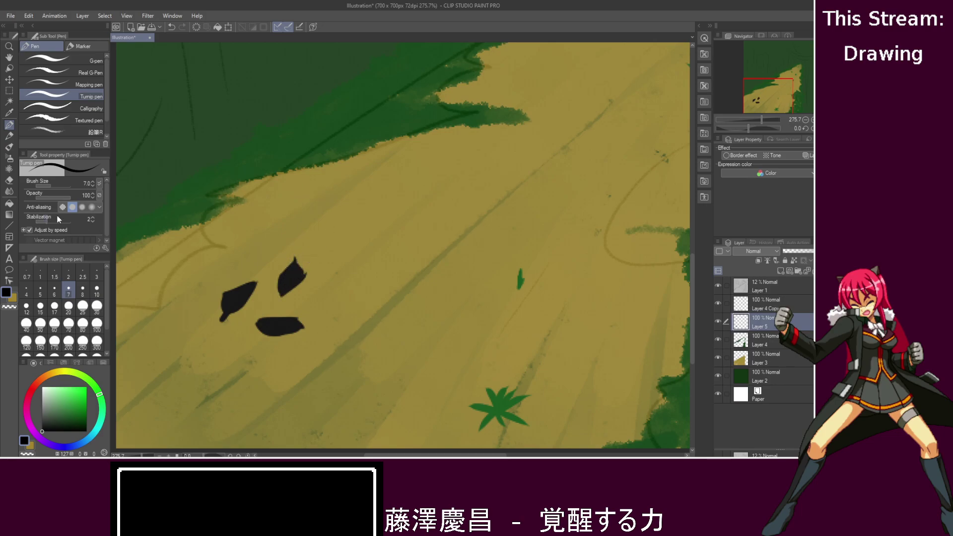
# - Pick a bright yellow and test-fill the lower leaf at tolerance 10, undoing each attempt
pyautogui.click(9, 203)
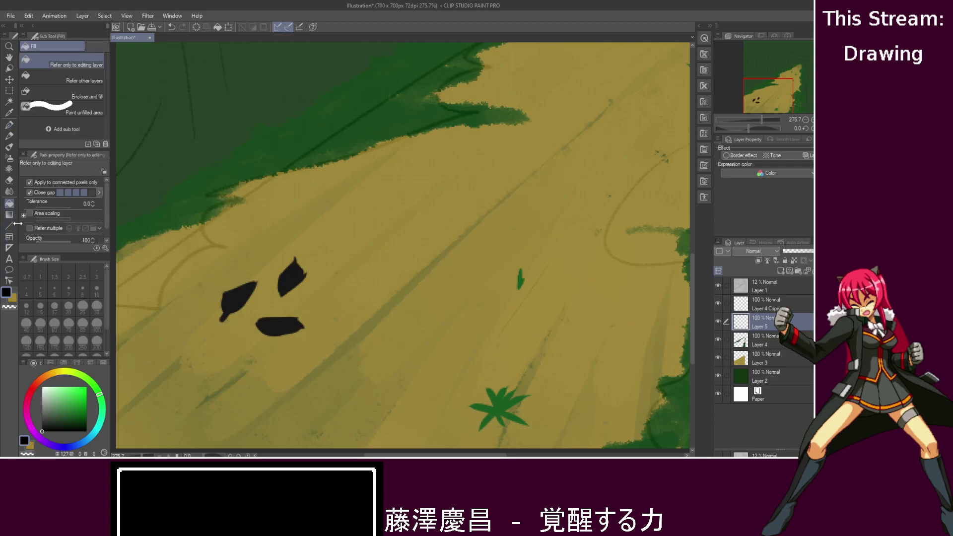
pyautogui.click(63, 371)
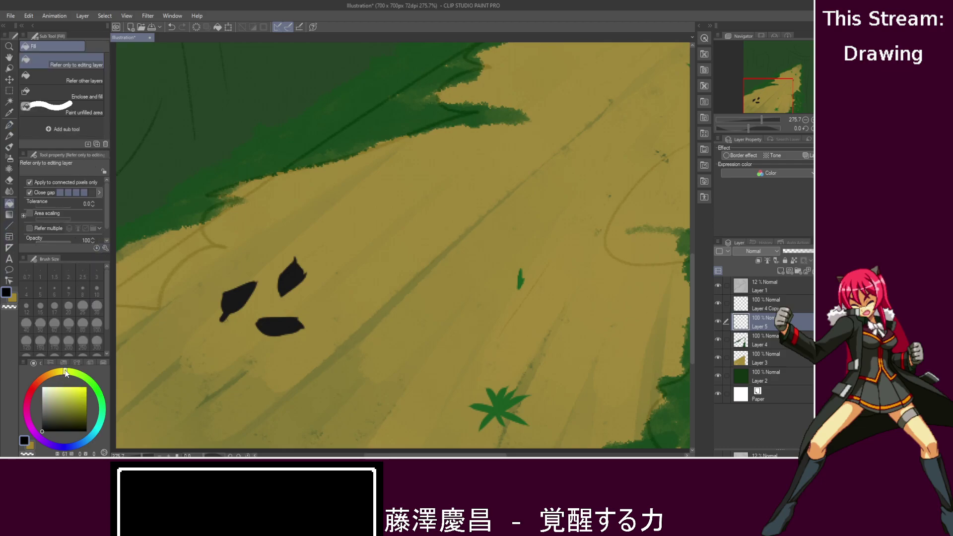
pyautogui.moveTo(79, 396)
pyautogui.mouseDown()
pyautogui.moveTo(75, 407)
pyautogui.moveTo(74, 388)
pyautogui.moveTo(85, 383)
pyautogui.moveTo(94, 400)
pyautogui.mouseUp()
pyautogui.click(273, 324)
pyautogui.hotkey('ctrl', 'z')
pyautogui.scroll(-1, 108, 211)
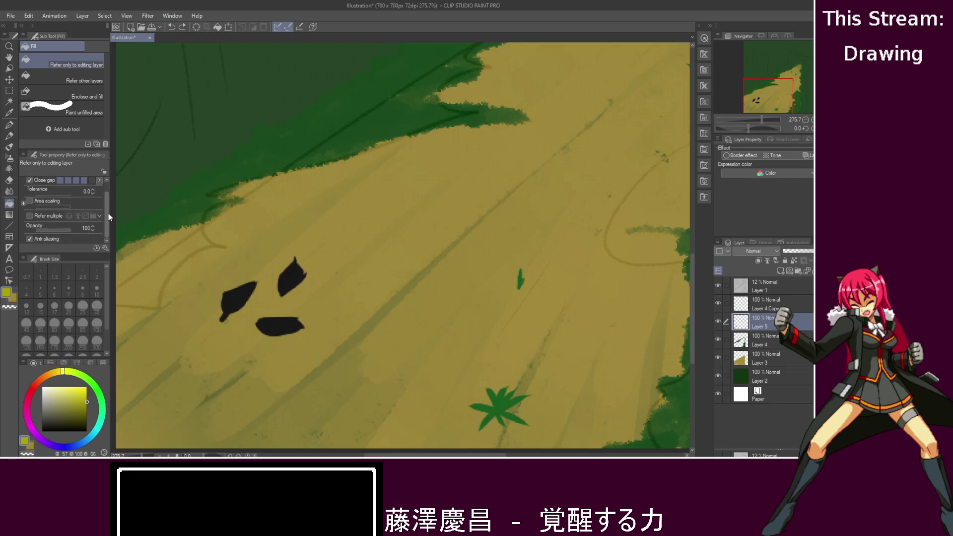
pyautogui.scroll(1, 108, 216)
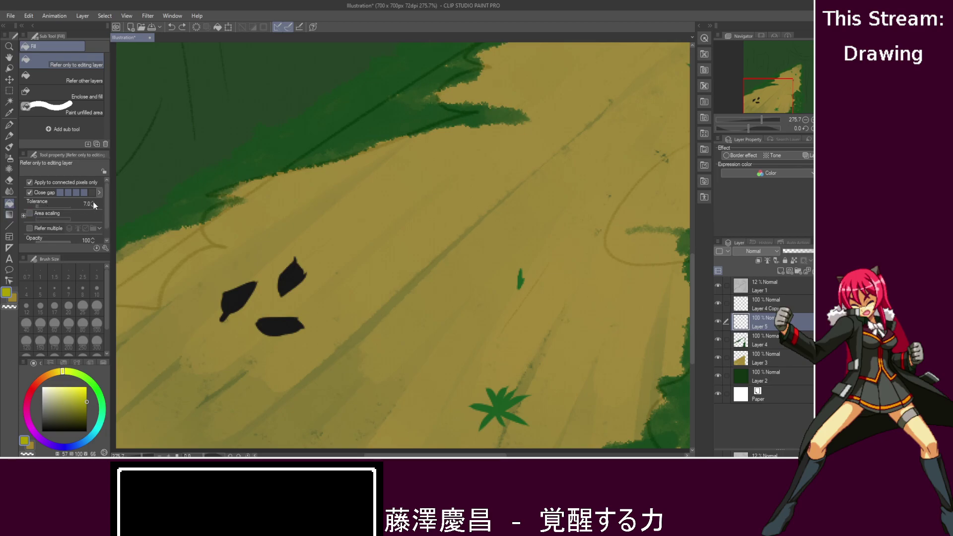
pyautogui.click(93, 202)
pyautogui.click(279, 325)
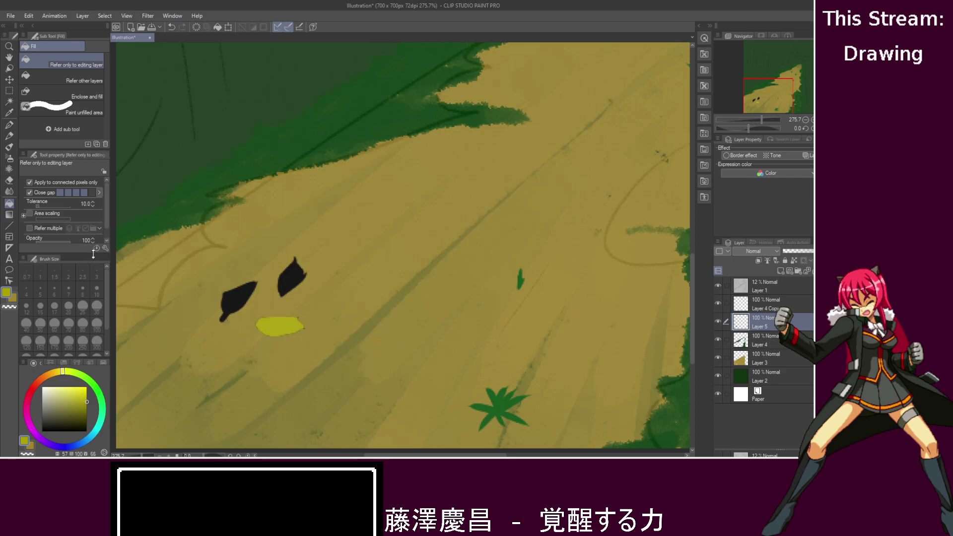
pyautogui.hotkey('ctrl', 'z')
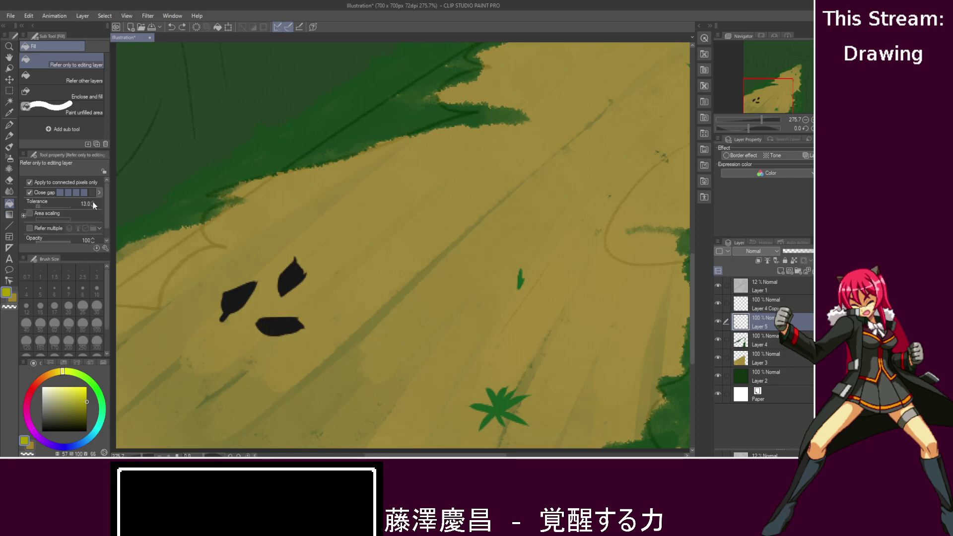
# - Retry the yellow fill at tolerances 19, 50 and 100, undoing every result
pyautogui.click(93, 202)
pyautogui.click(94, 201)
pyautogui.click(283, 323)
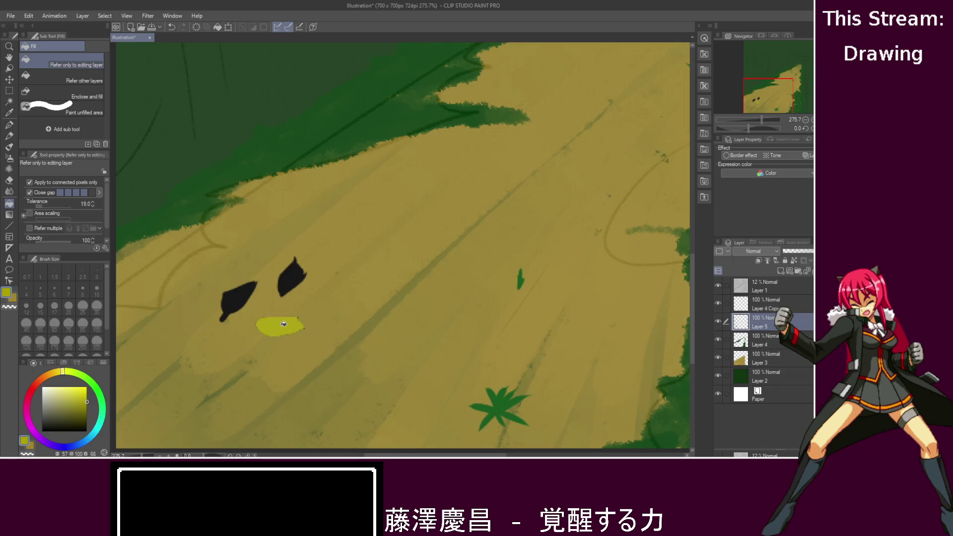
pyautogui.hotkey('ctrl', 'z')
pyautogui.click(54, 206)
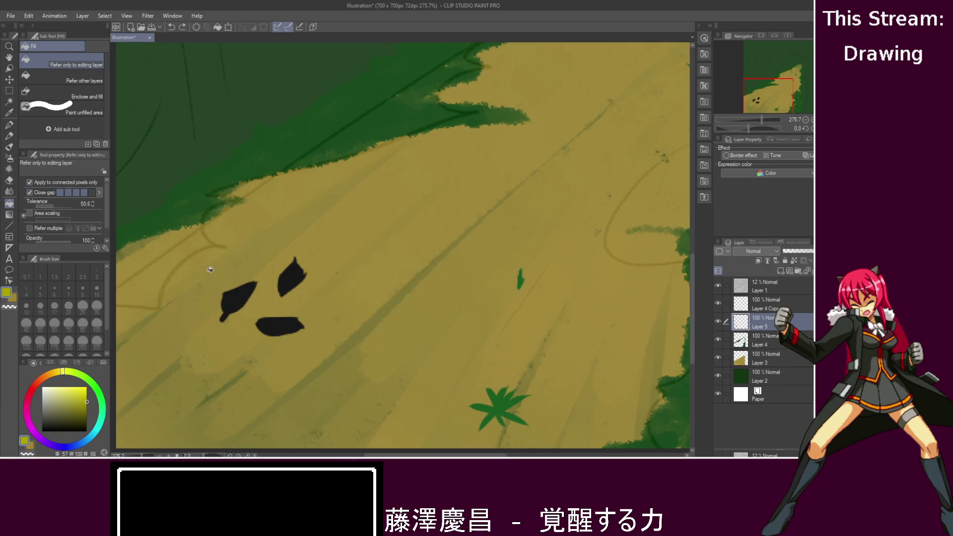
pyautogui.click(273, 327)
pyautogui.hotkey('ctrl', 'z')
pyautogui.click(279, 326)
pyautogui.hotkey('ctrl', 'z')
pyautogui.moveTo(58, 205); pyautogui.dragTo(126, 221)
pyautogui.click(285, 329)
pyautogui.hotkey('ctrl', 'z')
# - Select the three black leaves by colour and expand the selection slightly
pyautogui.click(9, 100)
pyautogui.click(229, 303)
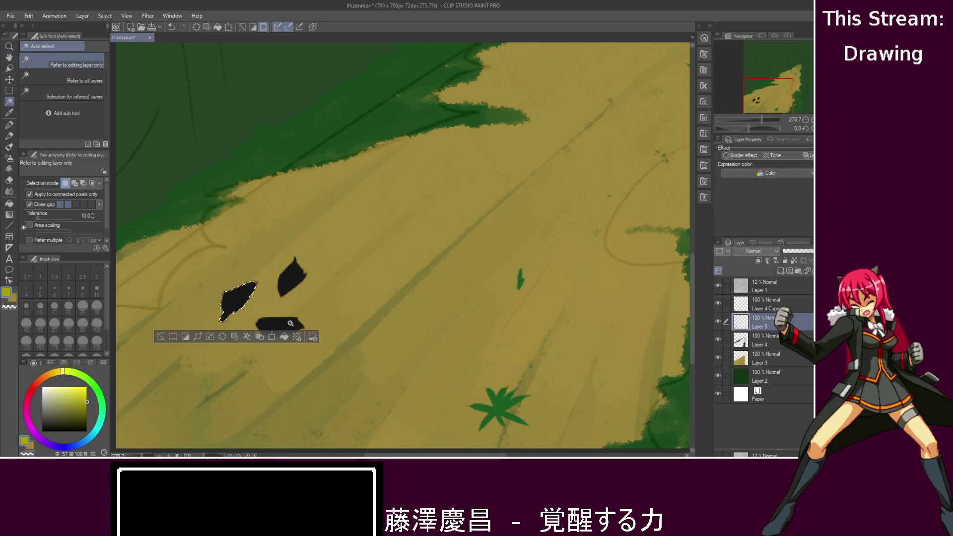
pyautogui.keyDown('shift'); pyautogui.click(286, 328); pyautogui.keyUp('shift')
pyautogui.keyDown('shift'); pyautogui.click(292, 278); pyautogui.keyUp('shift')
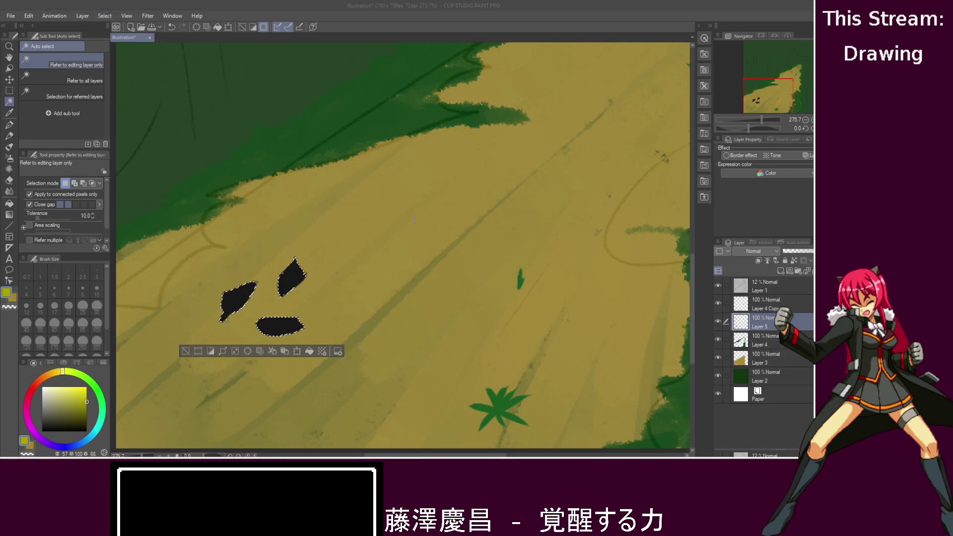
pyautogui.click(484, 221)
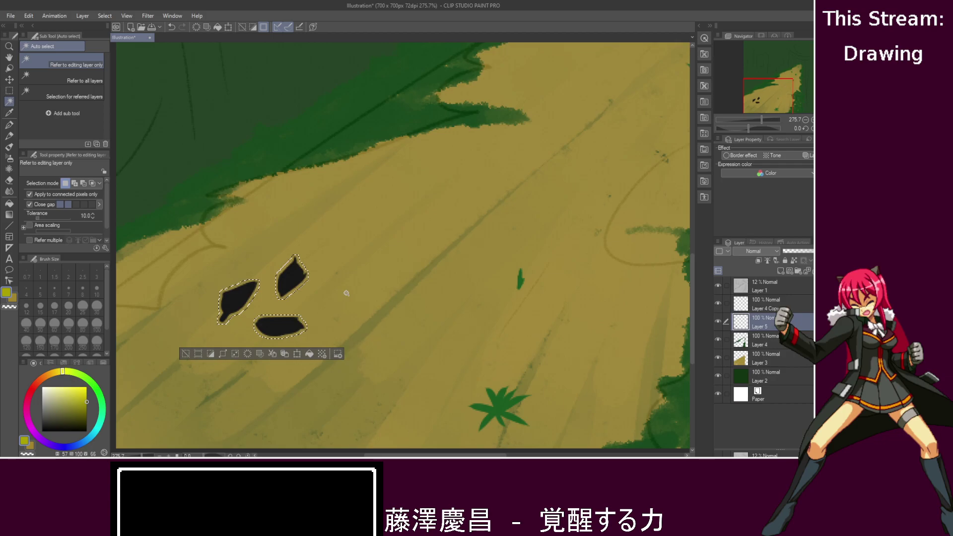
pyautogui.hotkey('ctrl', 'z')
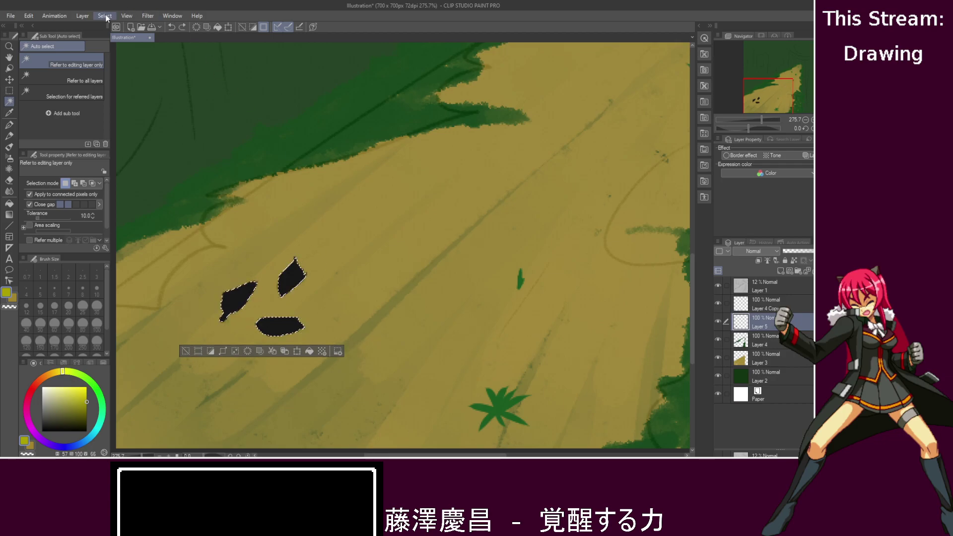
pyautogui.click(166, 79)
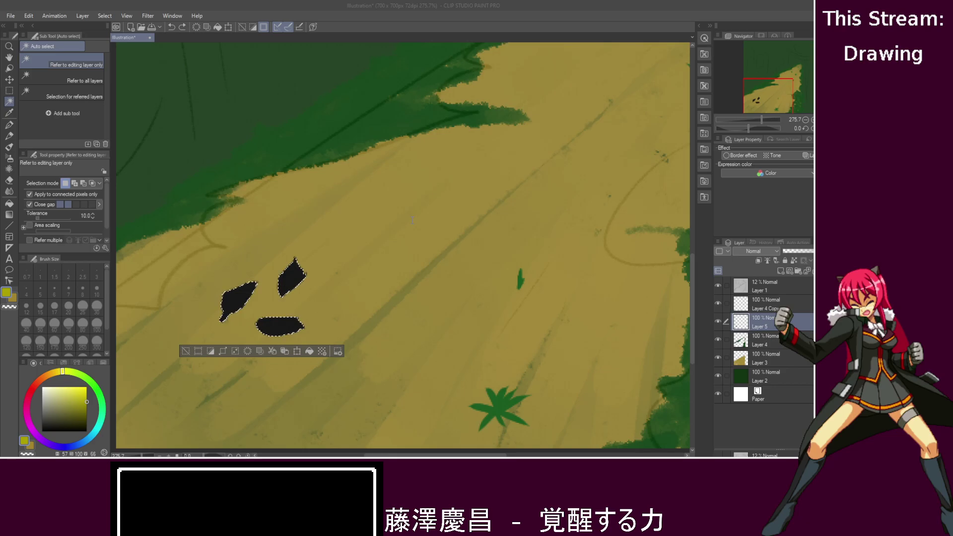
pyautogui.press('Return')
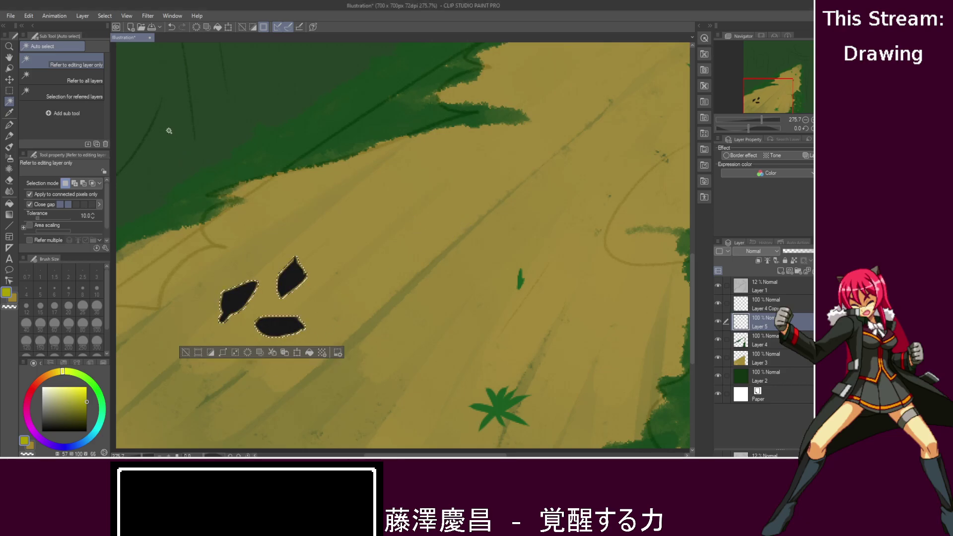
# - Paint yellow-green inside the lower leaf, then mix an orange-brown and settle on deep red
pyautogui.click(9, 124)
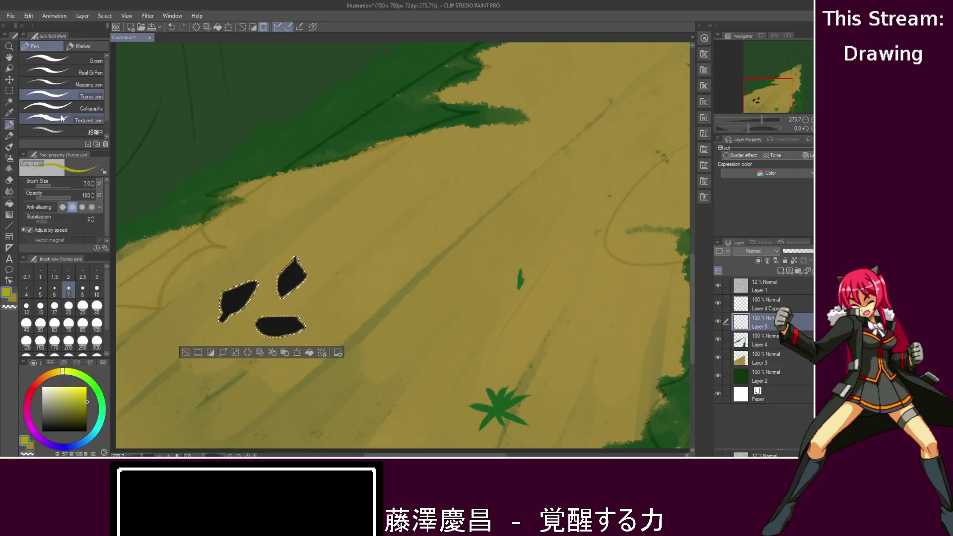
pyautogui.moveTo(260, 324); pyautogui.dragTo(289, 313)
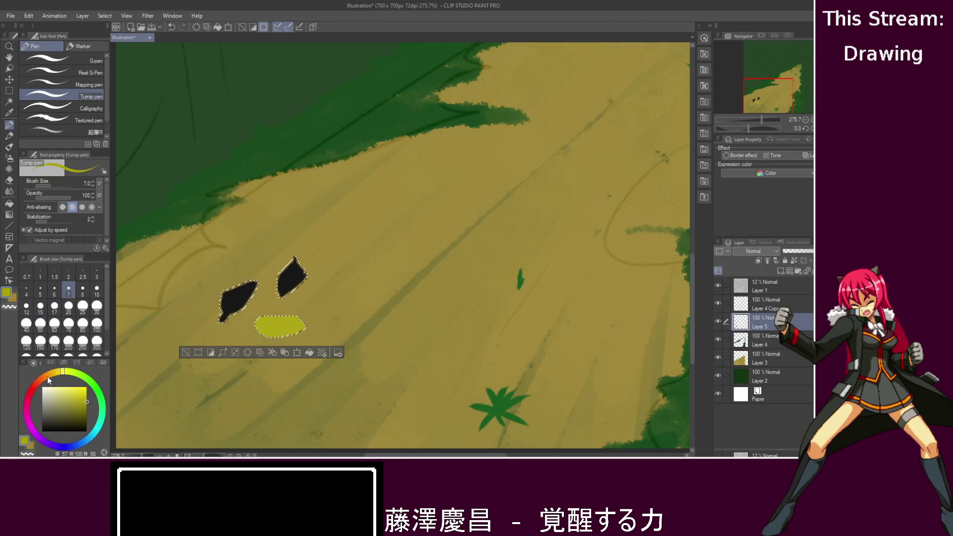
pyautogui.click(43, 381)
pyautogui.moveTo(43, 382); pyautogui.dragTo(46, 381)
pyautogui.click(88, 406)
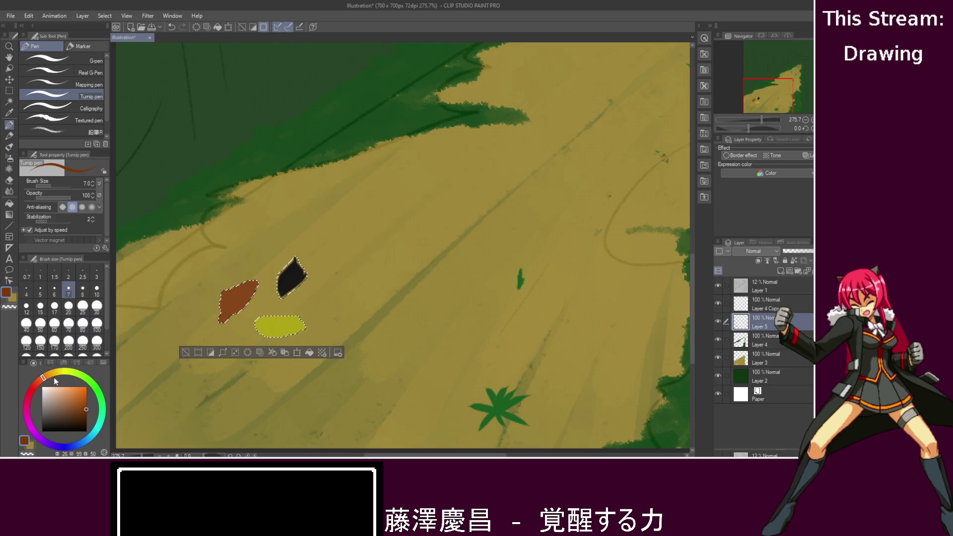
pyautogui.click(39, 386)
pyautogui.moveTo(39, 386); pyautogui.dragTo(33, 387)
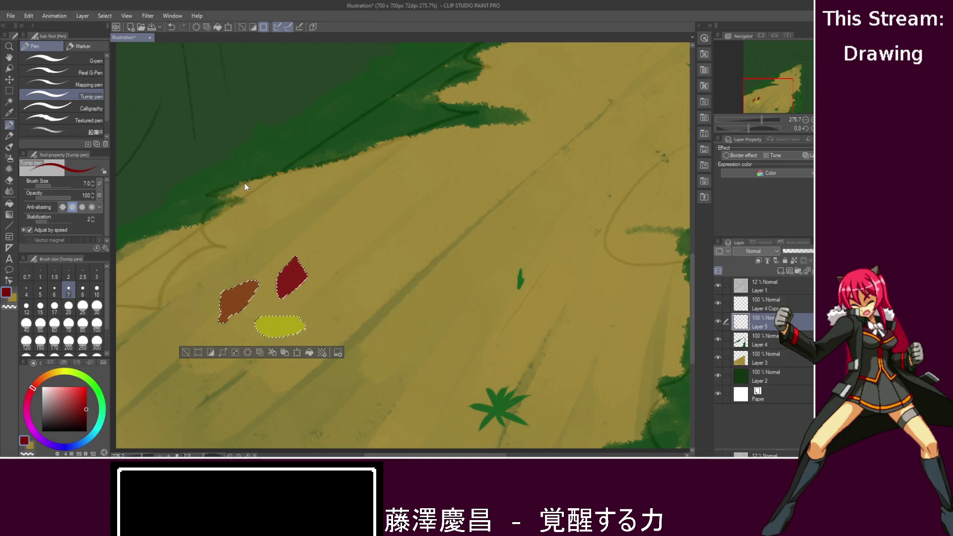
pyautogui.click(8, 91)
# - Select the three leaves and paste copies of them onto new layers
pyautogui.moveTo(186, 353); pyautogui.dragTo(350, 238)
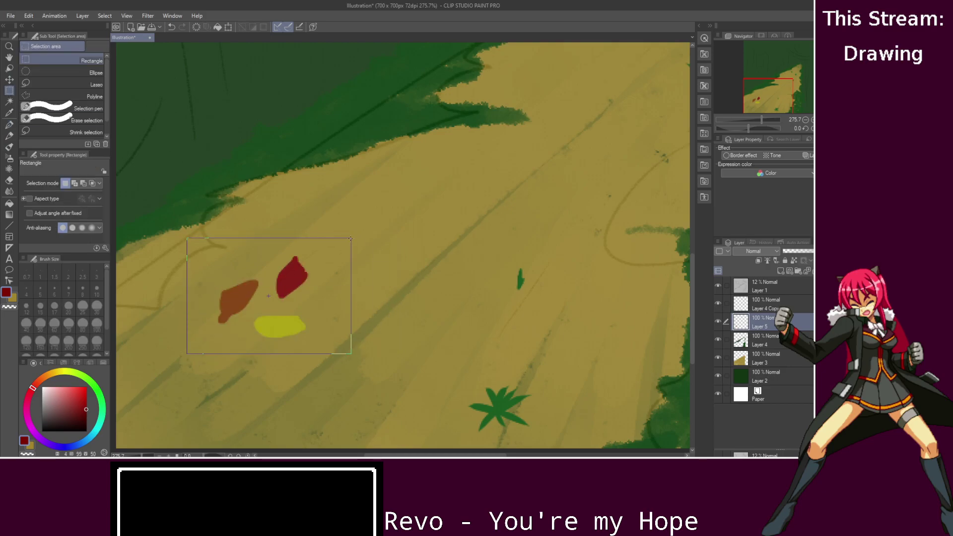
pyautogui.scroll(-2, 402, 277)
pyautogui.scroll(-1, 402, 277)
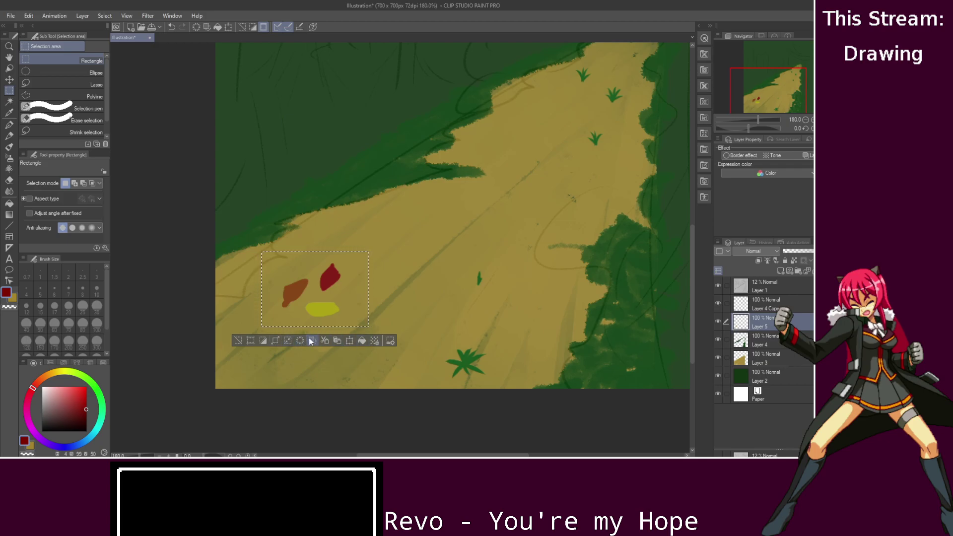
pyautogui.click(336, 340)
pyautogui.click(336, 341)
pyautogui.click(337, 340)
pyautogui.click(337, 340)
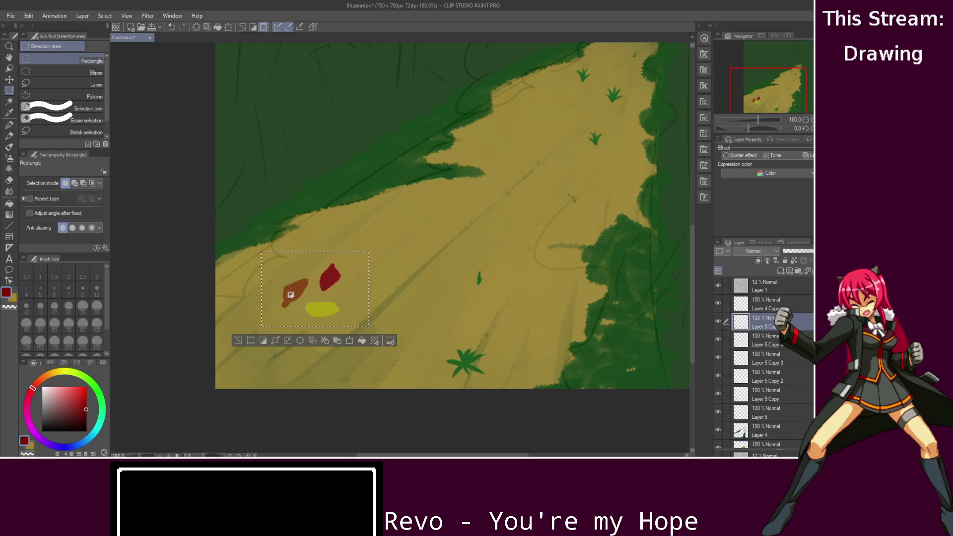
# - Scale down the pasted leaf copy and move it up to the path's grass edge
pyautogui.hotkey('ctrl', 't')
pyautogui.moveTo(369, 252)
pyautogui.mouseDown()
pyautogui.moveTo(334, 276)
pyautogui.moveTo(369, 251)
pyautogui.moveTo(345, 268)
pyautogui.mouseUp()
pyautogui.moveTo(322, 311); pyautogui.dragTo(499, 166)
# - Rotate the first leaf copy clockwise, apply it and clear the selection
pyautogui.moveTo(509, 113); pyautogui.dragTo(516, 133)
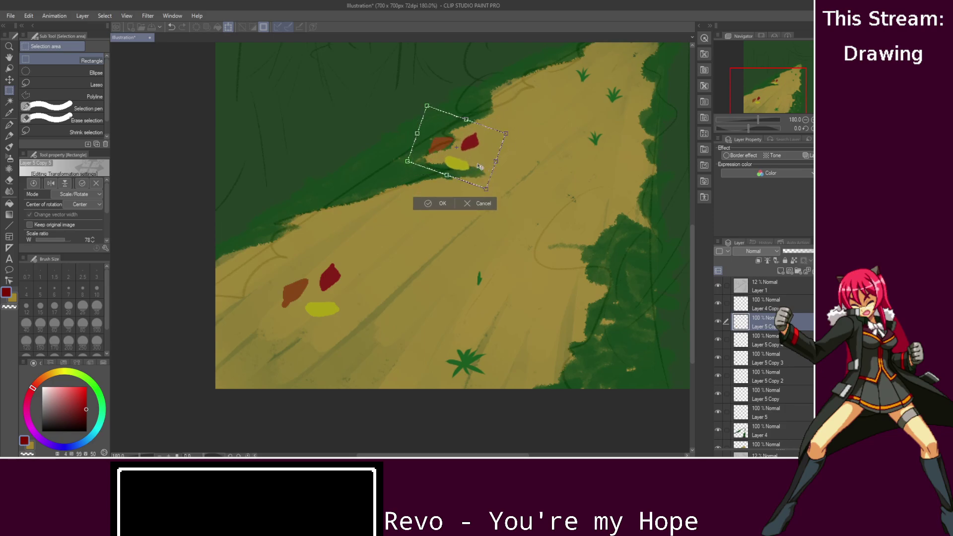
pyautogui.press('Return')
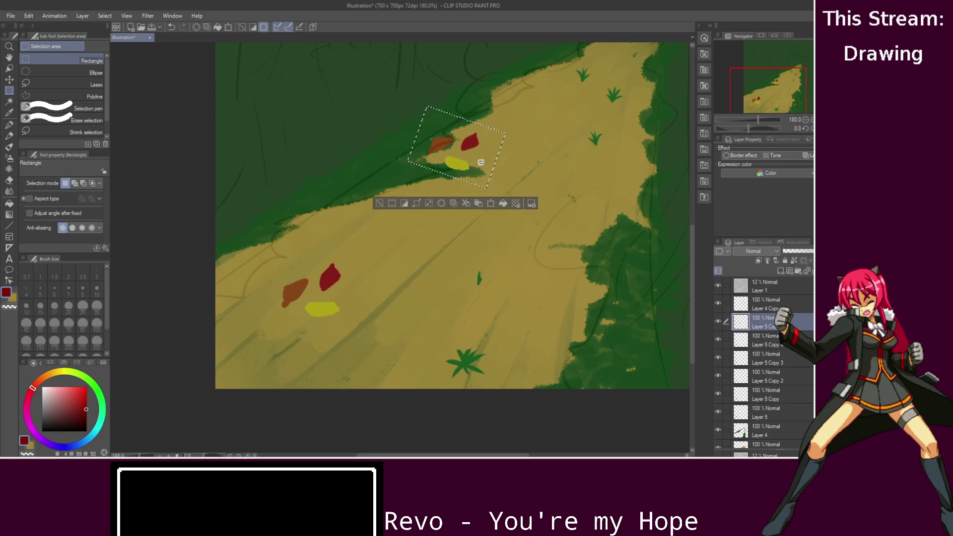
pyautogui.moveTo(471, 167); pyautogui.dragTo(477, 174)
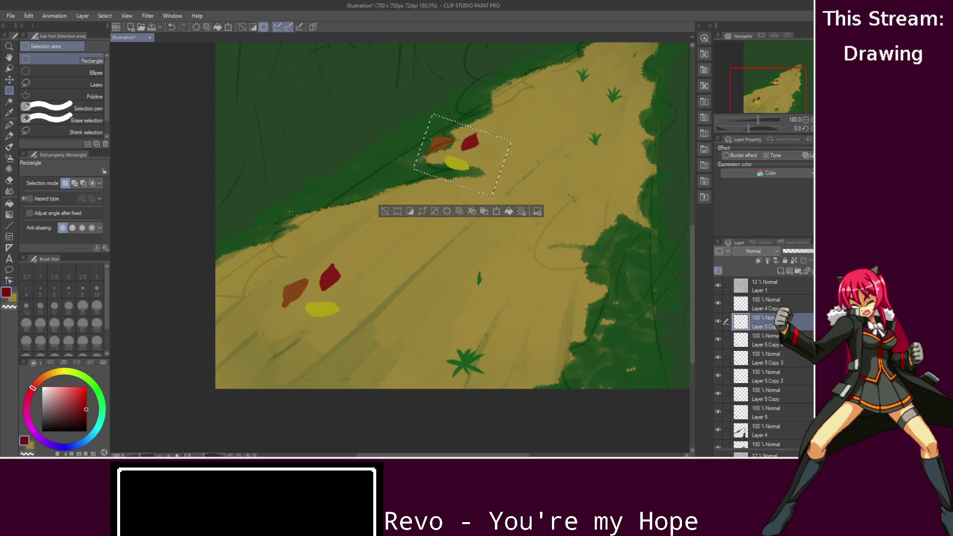
pyautogui.click(241, 166)
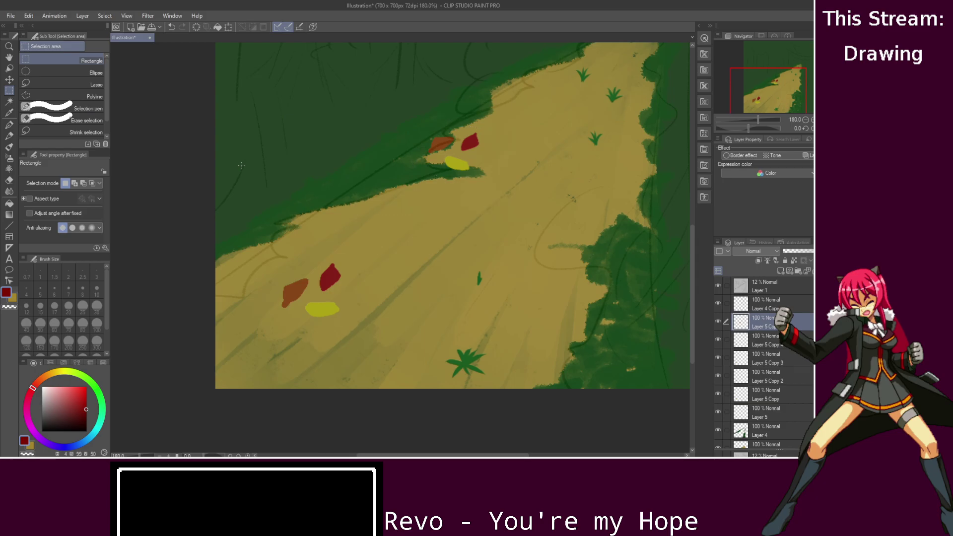
# - Move Layer 5 Copy 4's leaves up-right, tilt them counter-clockwise and shrink to 72%
pyautogui.click(771, 341)
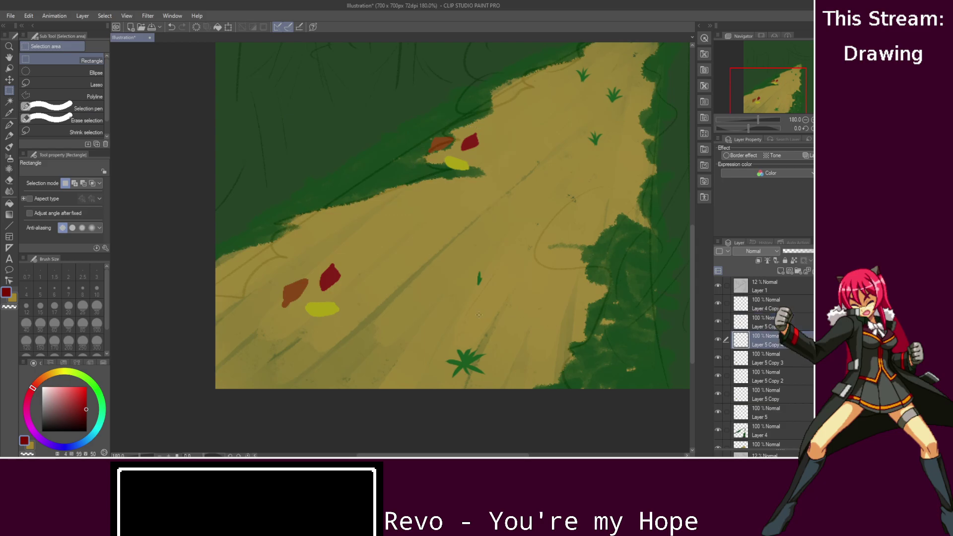
pyautogui.hotkey('ctrl', 't')
pyautogui.moveTo(325, 297); pyautogui.dragTo(531, 162)
pyautogui.moveTo(483, 113); pyautogui.dragTo(446, 122)
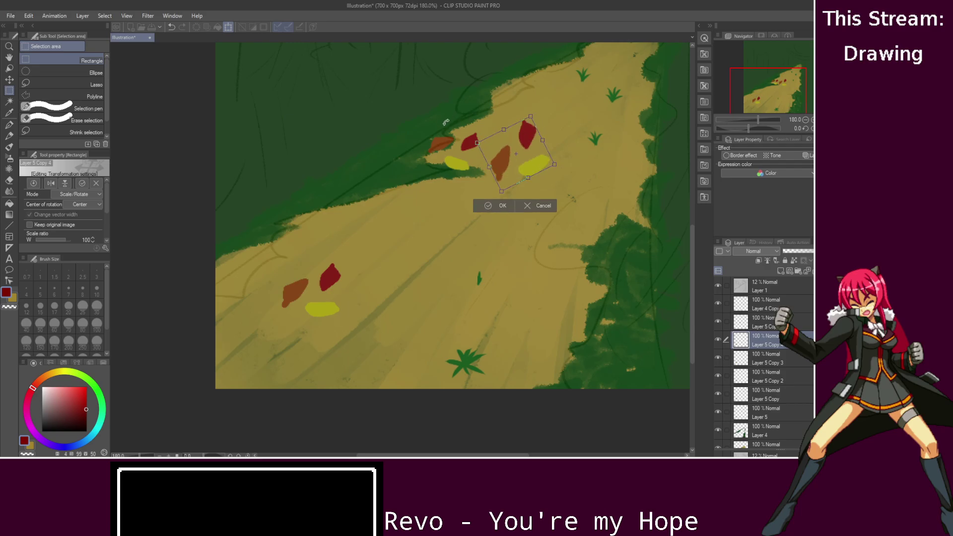
pyautogui.click(502, 205)
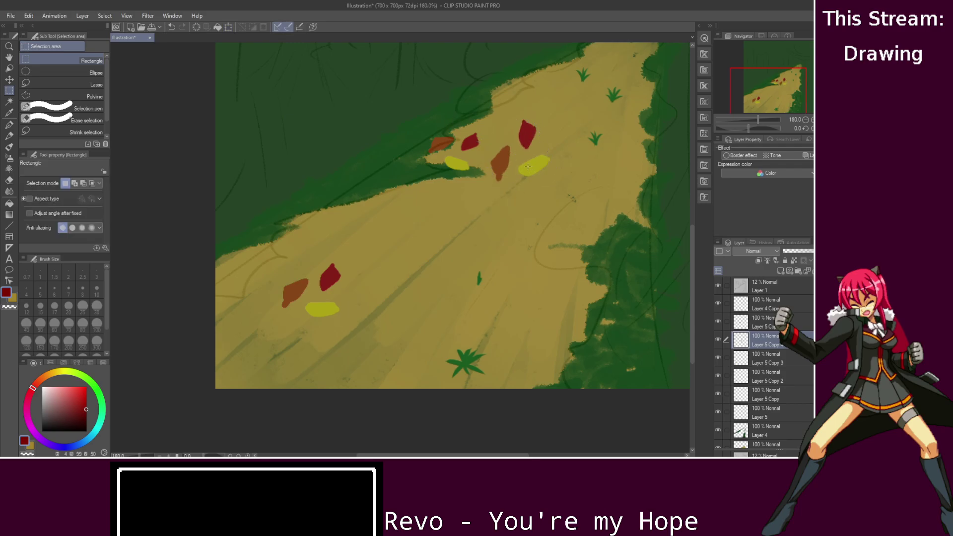
pyautogui.hotkey('ctrl', 't')
pyautogui.moveTo(553, 119); pyautogui.dragTo(534, 136)
pyautogui.click(487, 196)
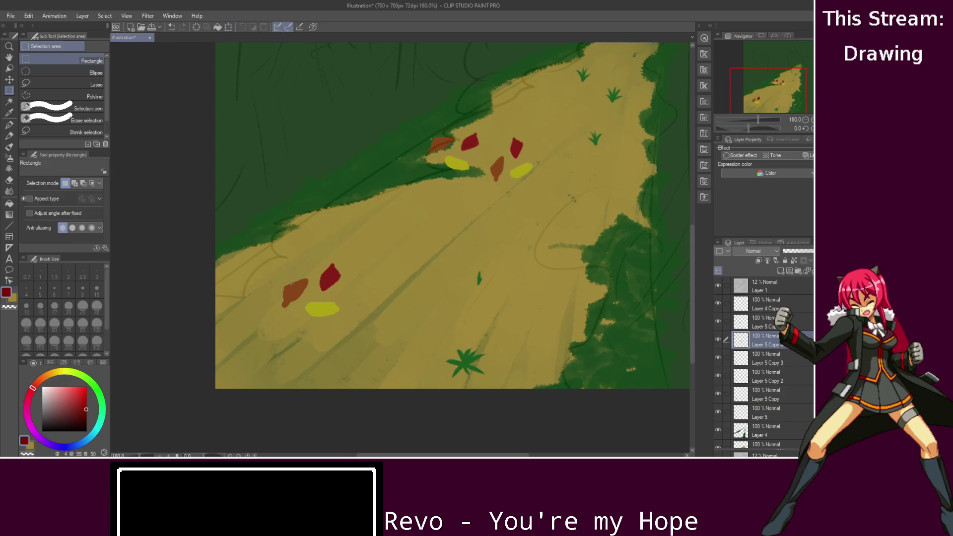
# - Move Layer 5 Copy 3's leaves up-right, rotate clockwise and shrink to 83%
pyautogui.click(780, 363)
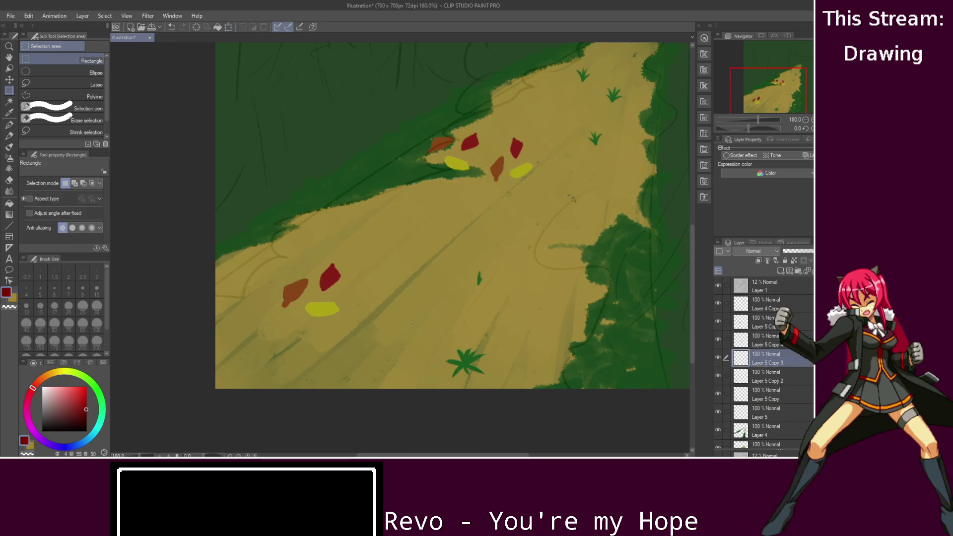
pyautogui.hotkey('ctrl', 't')
pyautogui.moveTo(321, 305); pyautogui.dragTo(571, 168)
pyautogui.moveTo(604, 115); pyautogui.dragTo(617, 127)
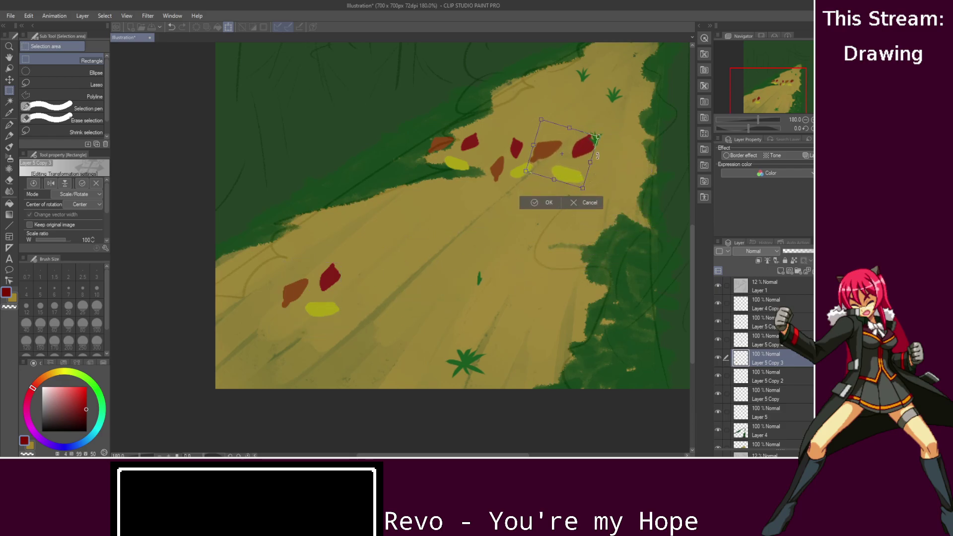
pyautogui.moveTo(541, 120); pyautogui.dragTo(548, 131)
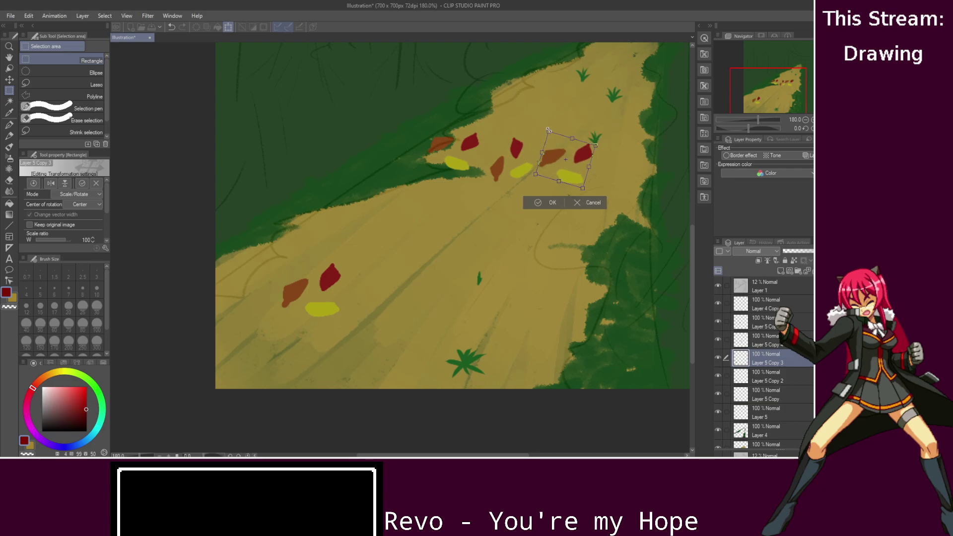
pyautogui.moveTo(574, 177); pyautogui.dragTo(560, 192)
pyautogui.click(536, 218)
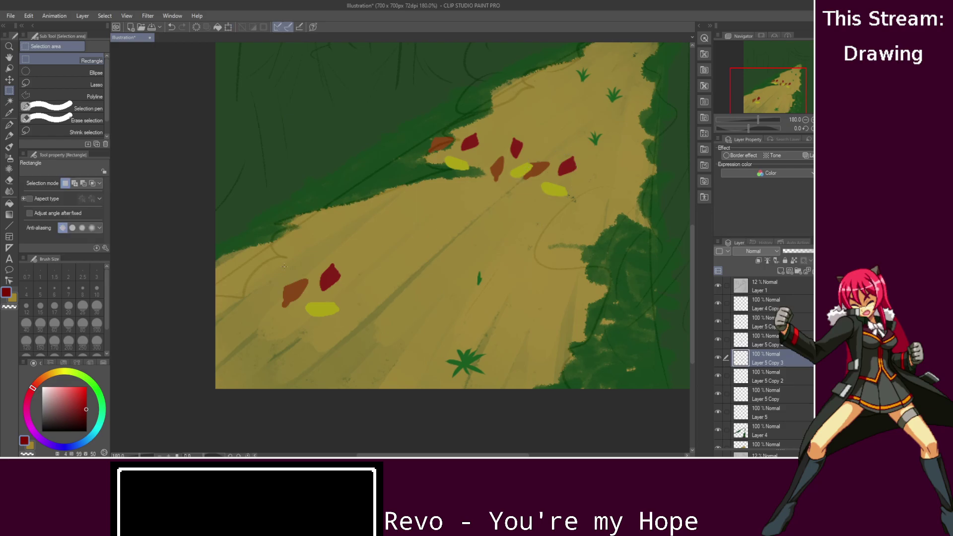
# - Place Layer 5 Copy 2's leaves on the path's right side at 71%, tilted slightly
pyautogui.click(760, 380)
pyautogui.hotkey('ctrl', 't')
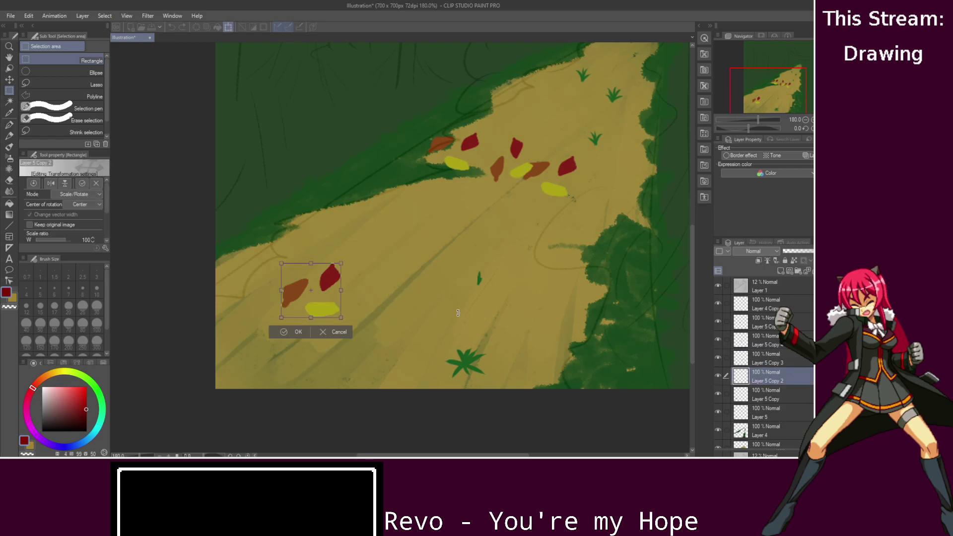
pyautogui.moveTo(338, 311); pyautogui.dragTo(656, 197)
pyautogui.moveTo(607, 152)
pyautogui.mouseDown()
pyautogui.moveTo(637, 179)
pyautogui.moveTo(609, 164)
pyautogui.mouseUp()
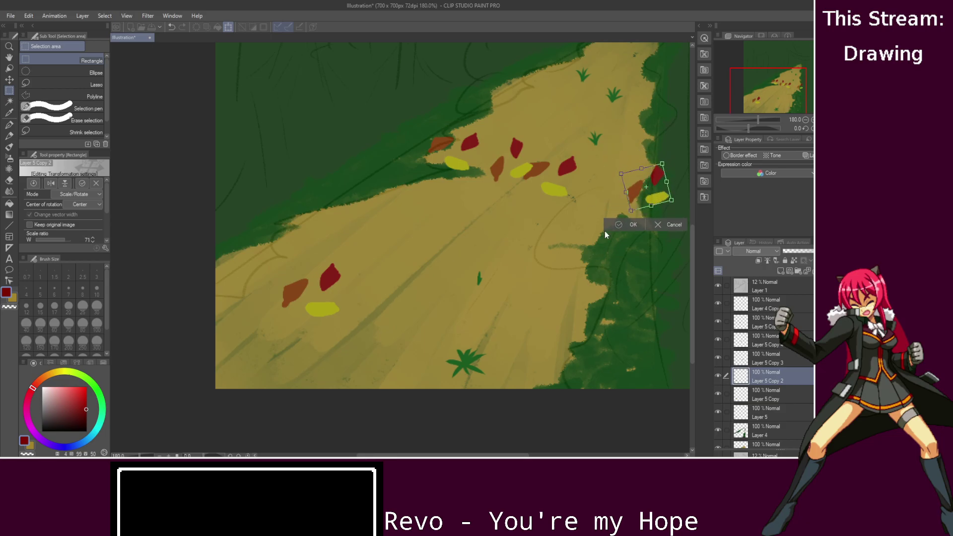
pyautogui.click(629, 223)
# - Move Layer 5 Copy's leaves to the upper right, shrink and rotate them clockwise
pyautogui.click(782, 388)
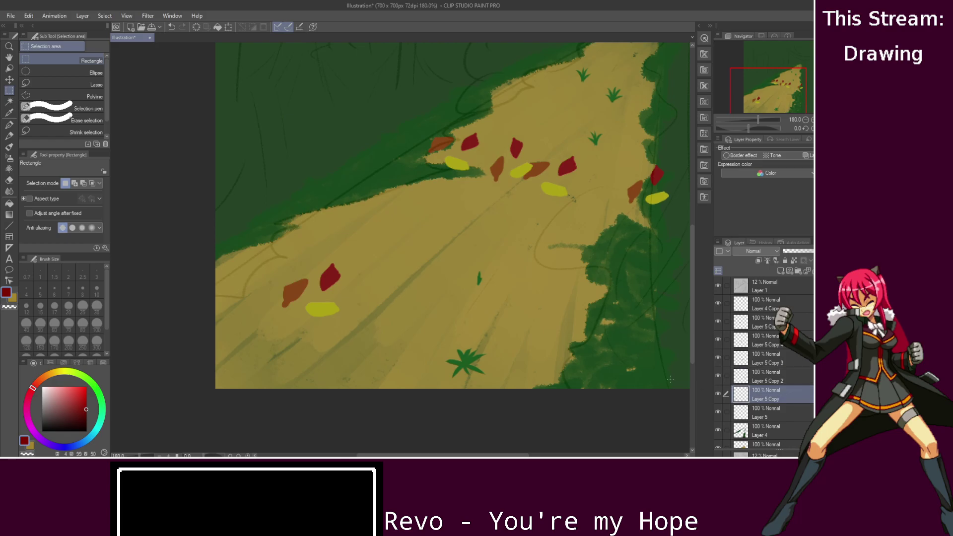
pyautogui.hotkey('ctrl', 't')
pyautogui.moveTo(323, 293); pyautogui.dragTo(648, 165)
pyautogui.moveTo(610, 125); pyautogui.dragTo(606, 224)
pyautogui.moveTo(578, 180); pyautogui.dragTo(593, 181)
pyautogui.moveTo(611, 251); pyautogui.dragTo(570, 261)
pyautogui.moveTo(611, 223); pyautogui.dragTo(619, 223)
pyautogui.click(602, 257)
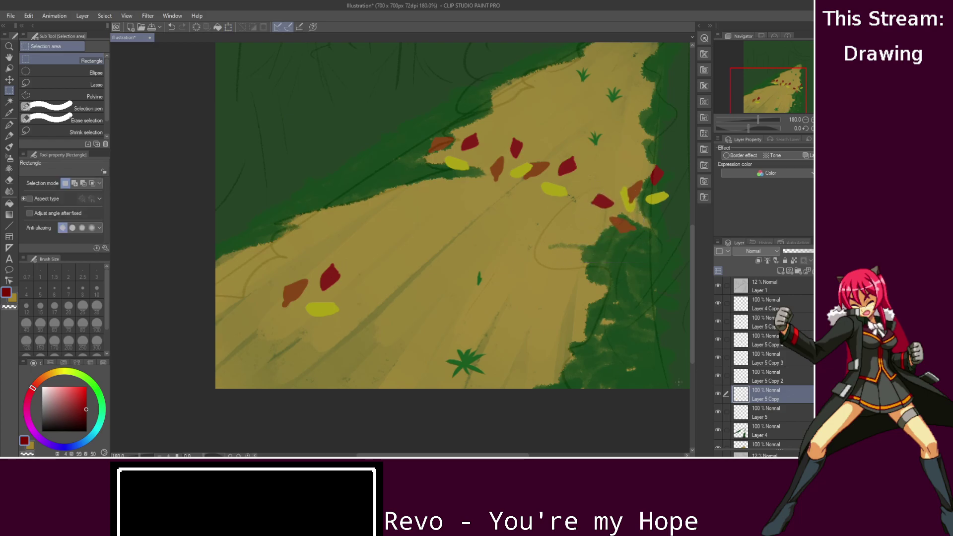
# - Move the original Layer 5 leaves among the others at 85%, then select all leaf layers
pyautogui.click(801, 413)
pyautogui.hotkey('ctrl', 't')
pyautogui.moveTo(334, 301); pyautogui.dragTo(610, 196)
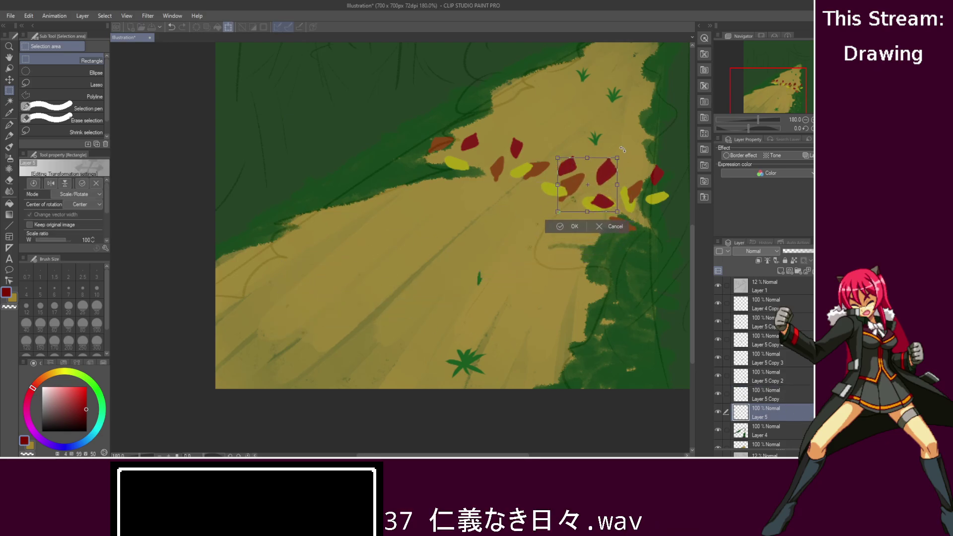
pyautogui.moveTo(618, 159); pyautogui.dragTo(583, 161)
pyautogui.click(569, 223)
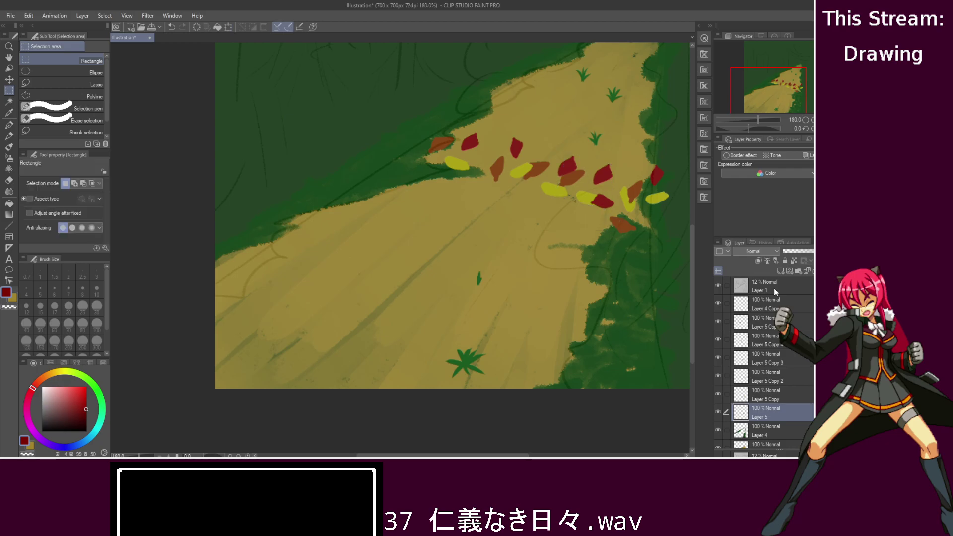
pyautogui.click(764, 304)
pyautogui.keyDown('shift'); pyautogui.click(764, 407); pyautogui.keyUp('shift')
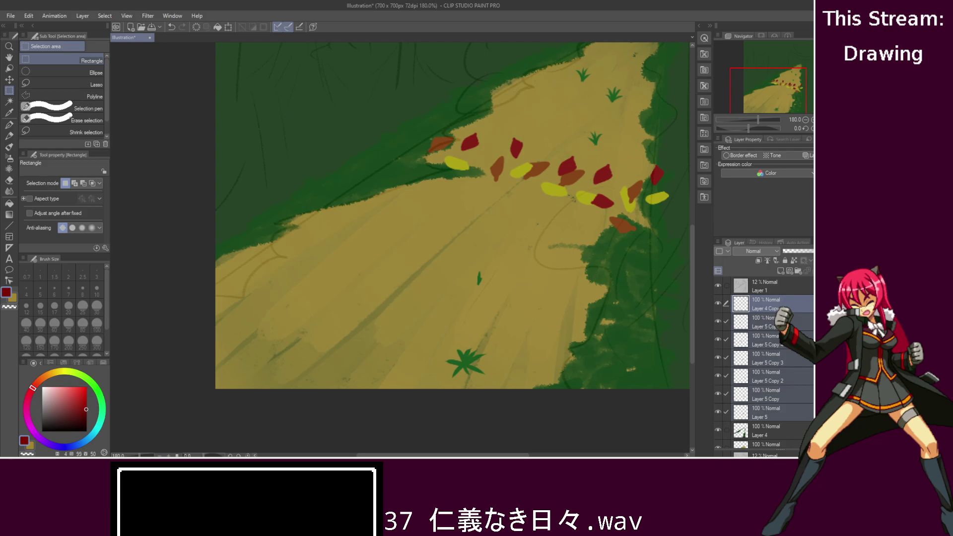
# - Merge the leaf layers and copy-paste the whole leaf trail
pyautogui.hotkey('shift', 'alt', 'e')
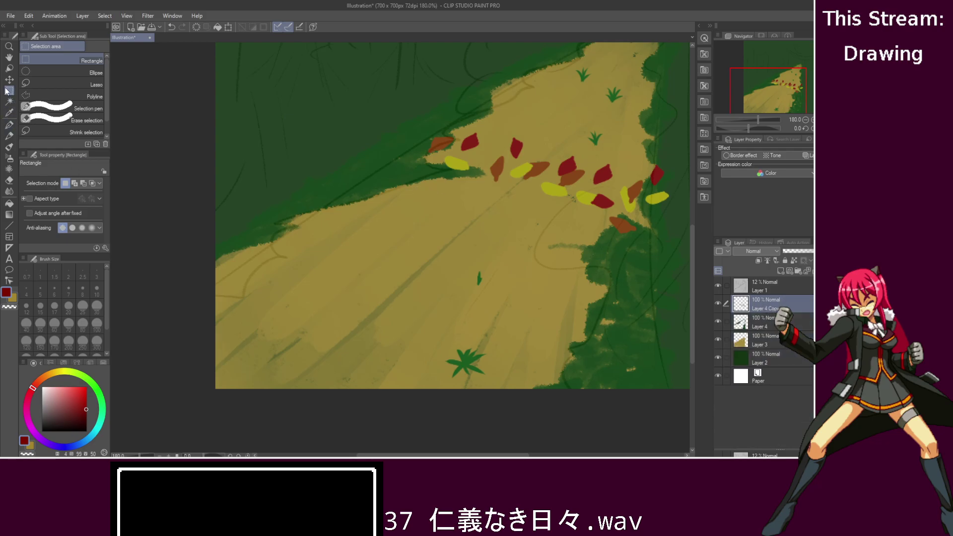
pyautogui.moveTo(424, 251); pyautogui.dragTo(678, 110)
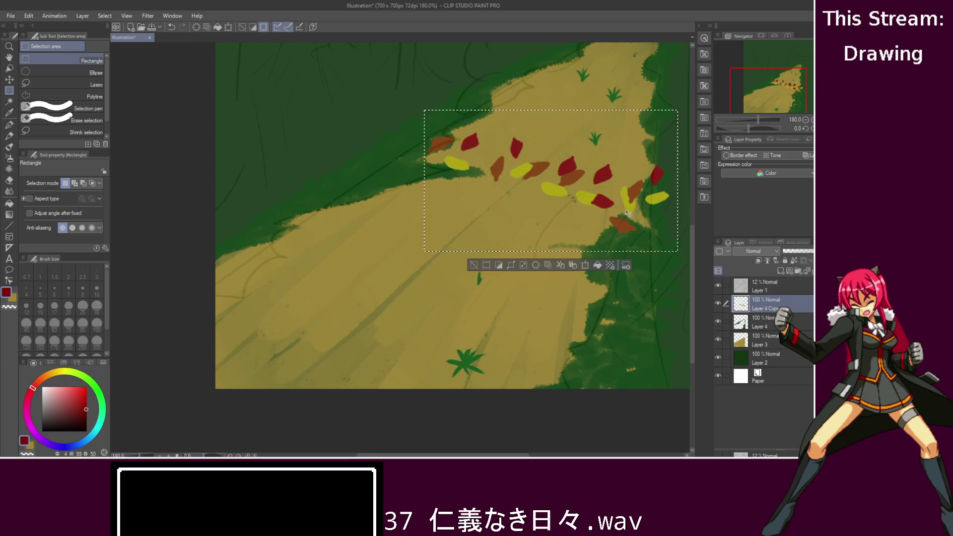
pyautogui.hotkey('ctrl', 'c')
pyautogui.hotkey('ctrl', 'v')
pyautogui.hotkey('ctrl', 'v')
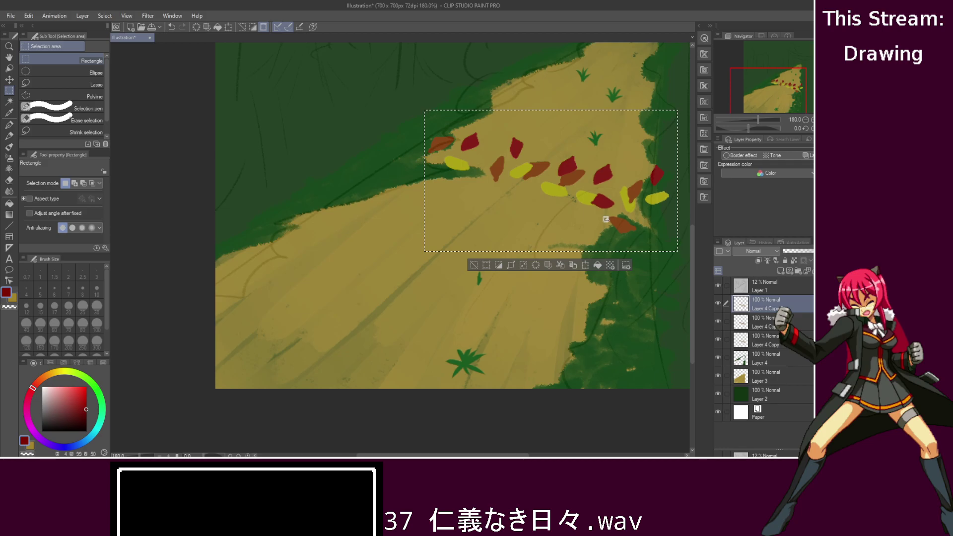
# - Shrink and flip the pasted copy, then cancel it and undo back to separate Layer 5 copies
pyautogui.hotkey('ctrl', 't')
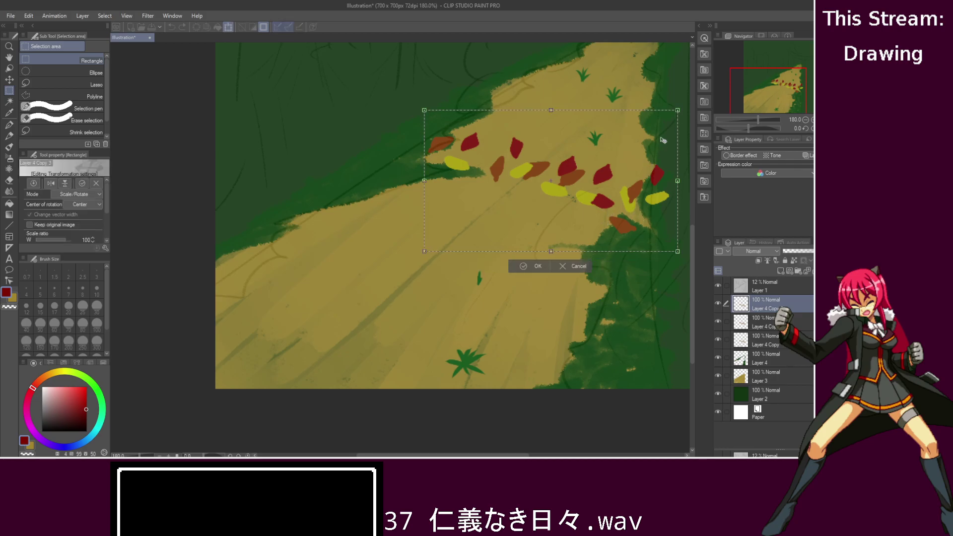
pyautogui.moveTo(677, 110); pyautogui.dragTo(658, 120)
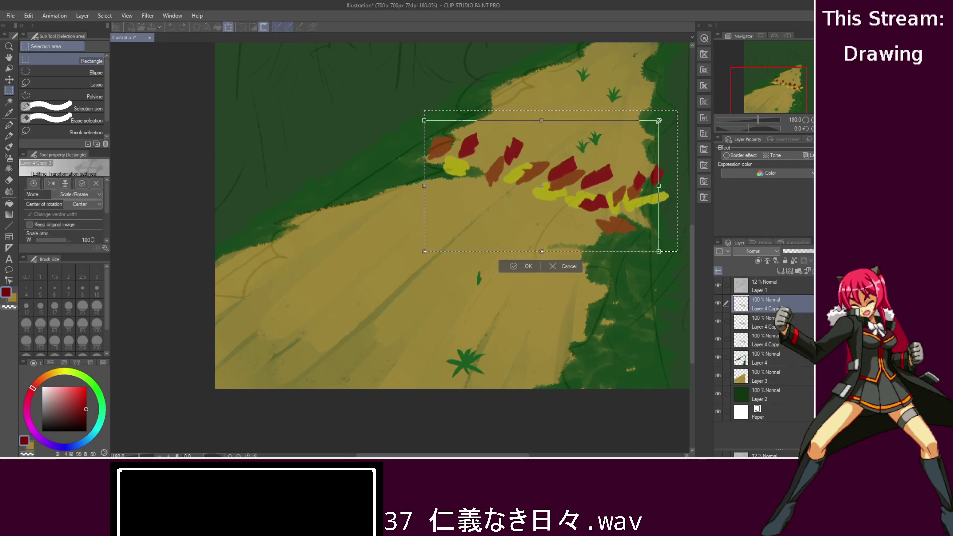
pyautogui.click(51, 183)
pyautogui.moveTo(477, 199); pyautogui.dragTo(382, 186)
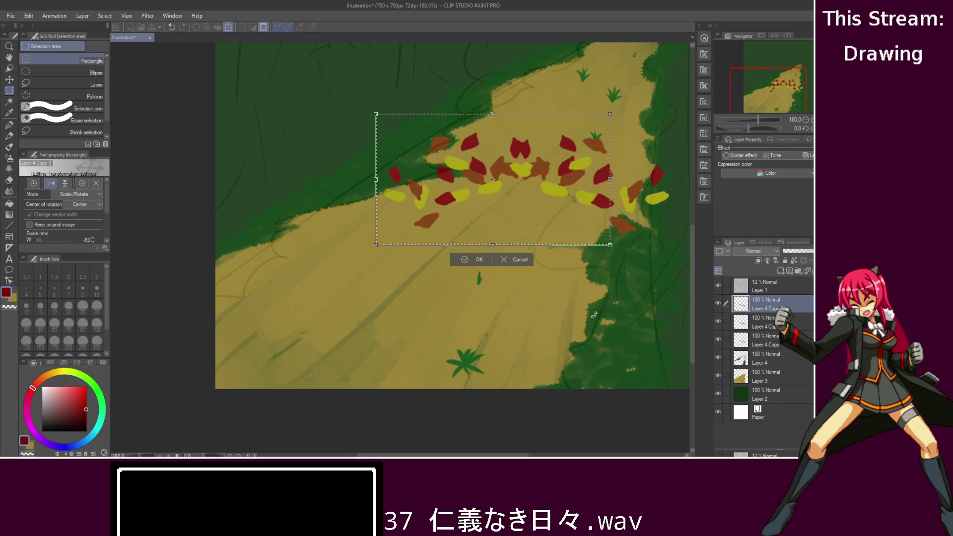
pyautogui.hotkey('ctrl', 'z')
pyautogui.hotkey('ctrl', 'z')
pyautogui.hotkey('ctrl', 'z')
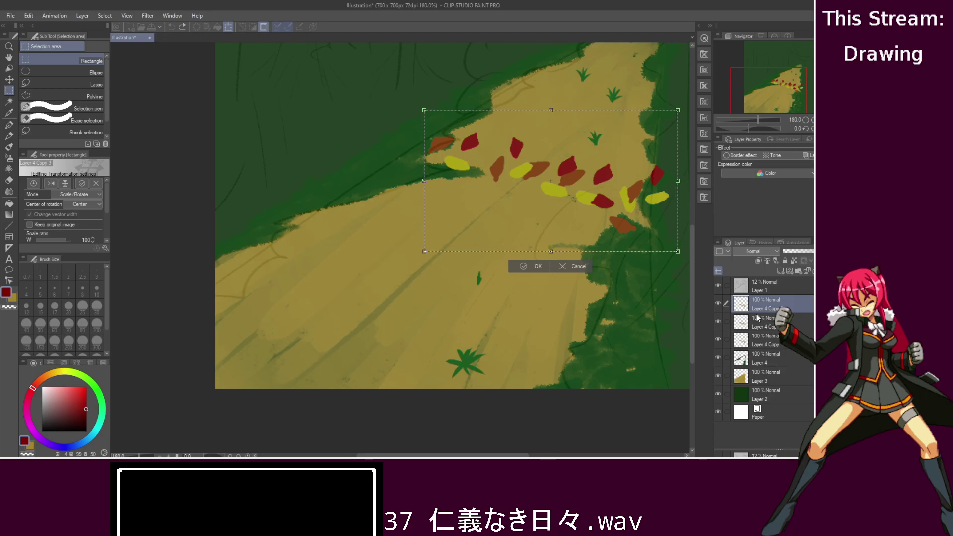
pyautogui.click(577, 265)
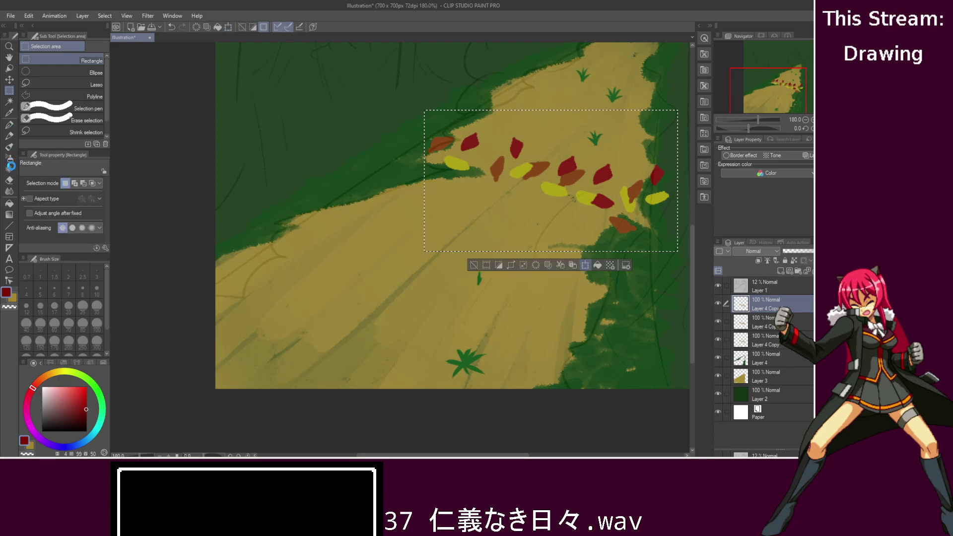
pyautogui.hotkey('ctrl', 'z')
pyautogui.hotkey('ctrl', 'z')
pyautogui.hotkey('ctrl', 'z')
pyautogui.hotkey('ctrl', 'z')
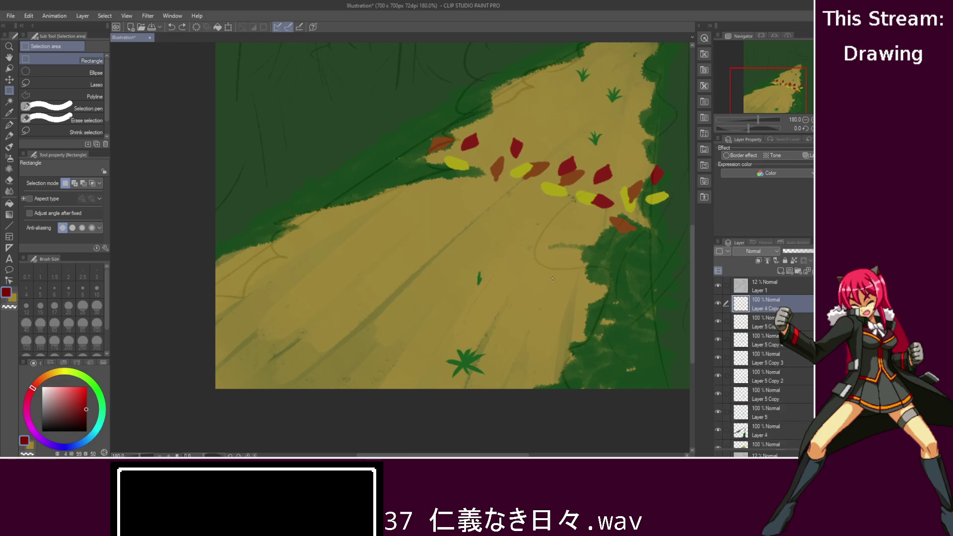
# - Select all the Layer 5 leaf copies and merge them into one layer
pyautogui.click(717, 303)
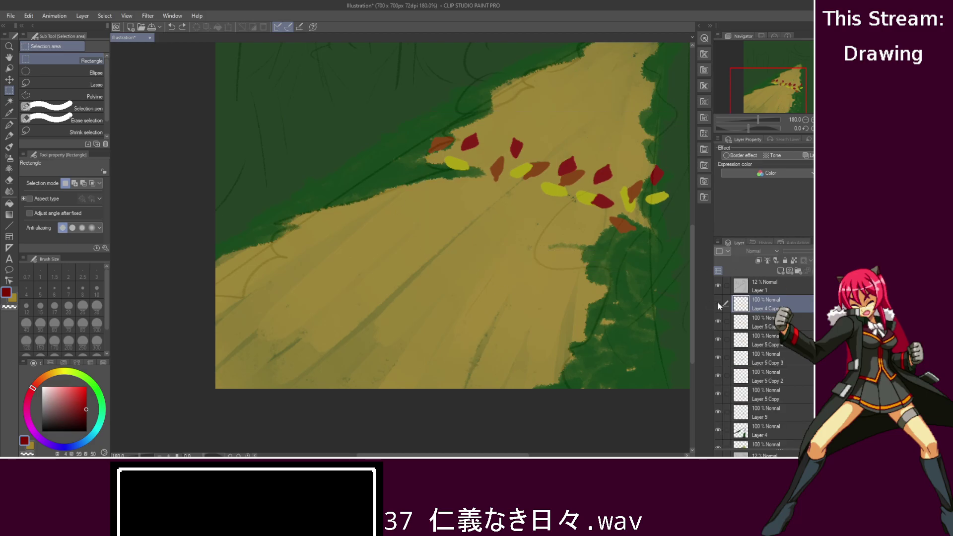
pyautogui.click(717, 304)
pyautogui.click(764, 323)
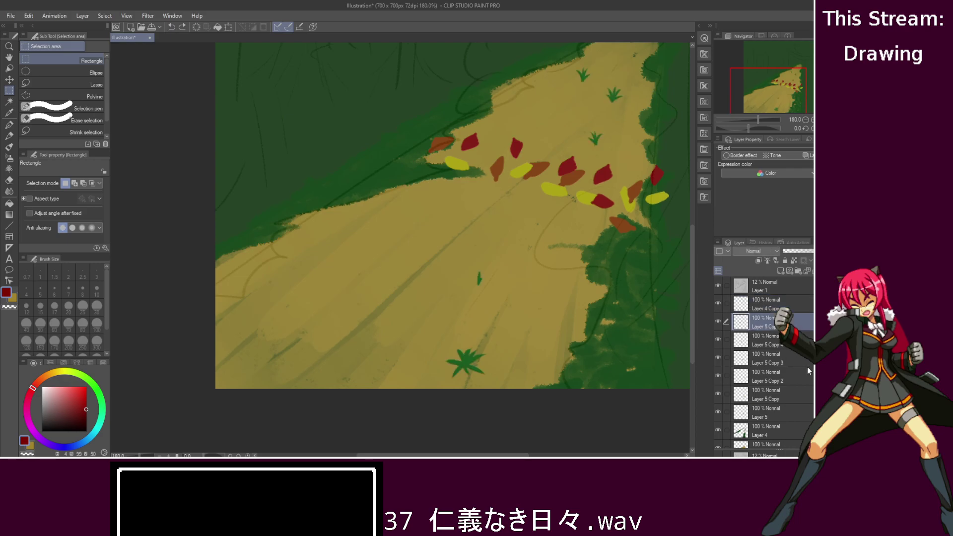
pyautogui.keyDown('shift'); pyautogui.click(781, 415); pyautogui.keyUp('shift')
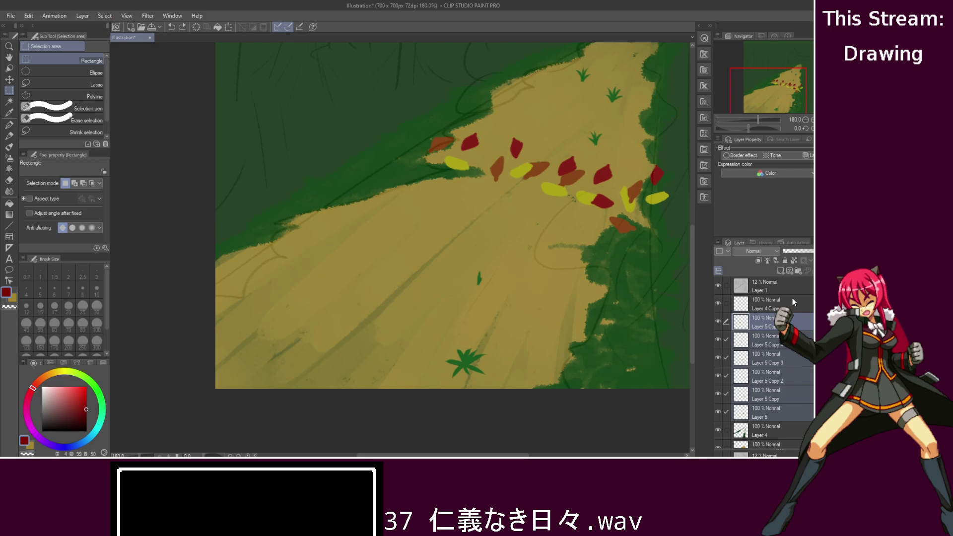
pyautogui.hotkey('shift', 'alt', 'e')
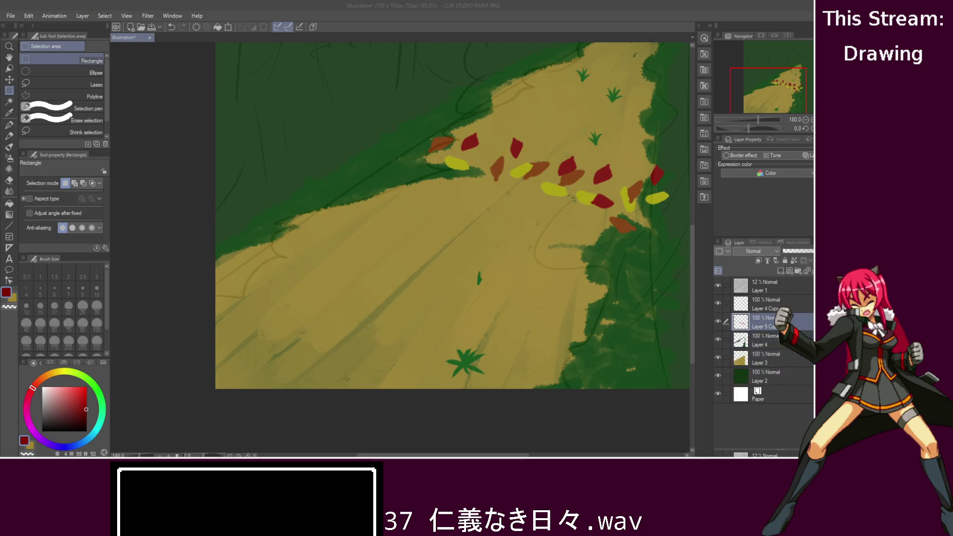
# - Paste a leaf copy, flip it horizontally and rotate it clockwise
pyautogui.hotkey('alt', 'Tab')
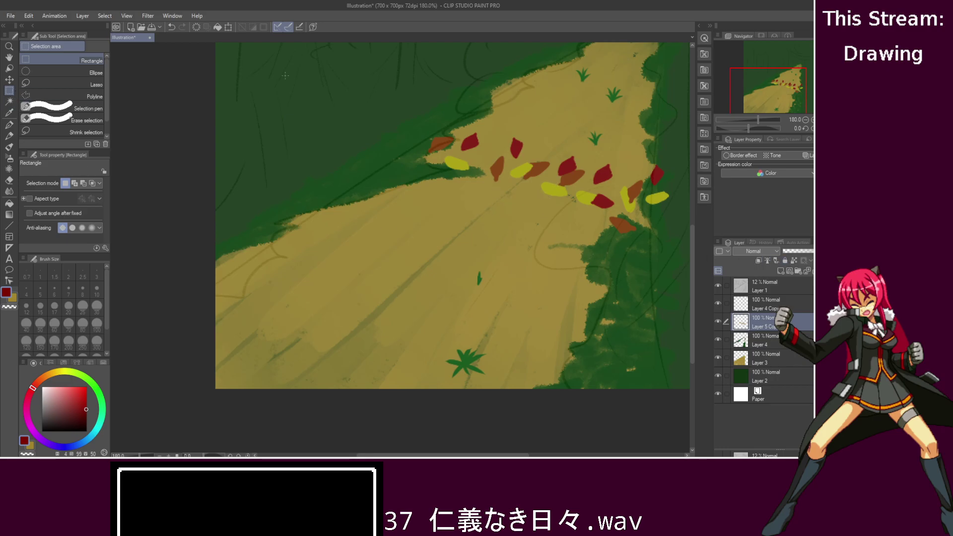
pyautogui.moveTo(374, 100); pyautogui.dragTo(189, 255)
pyautogui.moveTo(528, 455); pyautogui.dragTo(418, 445)
pyautogui.hotkey('ctrl', 'v')
pyautogui.hotkey('ctrl', 'v')
pyautogui.hotkey('ctrl', 't')
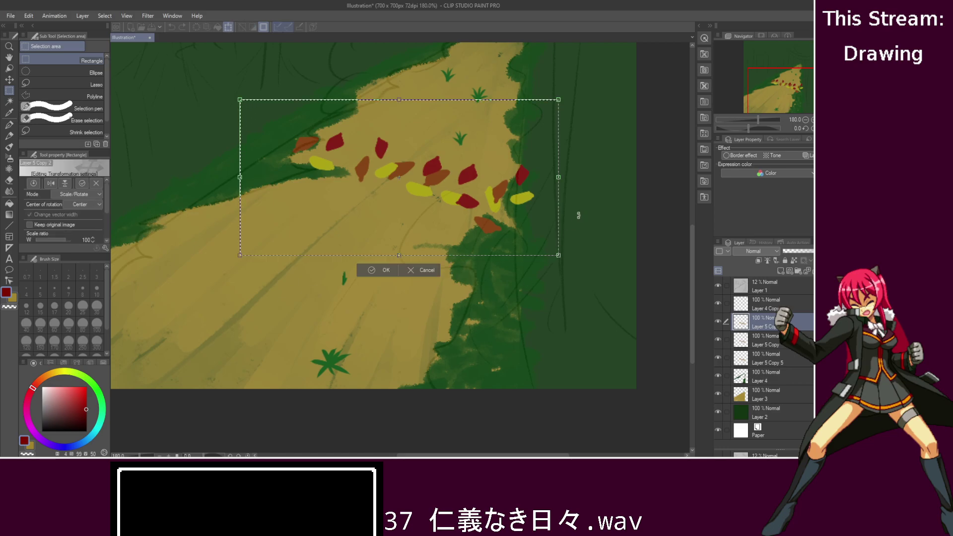
pyautogui.click(51, 186)
pyautogui.moveTo(566, 100); pyautogui.dragTo(589, 137)
pyautogui.moveTo(491, 200); pyautogui.dragTo(478, 214)
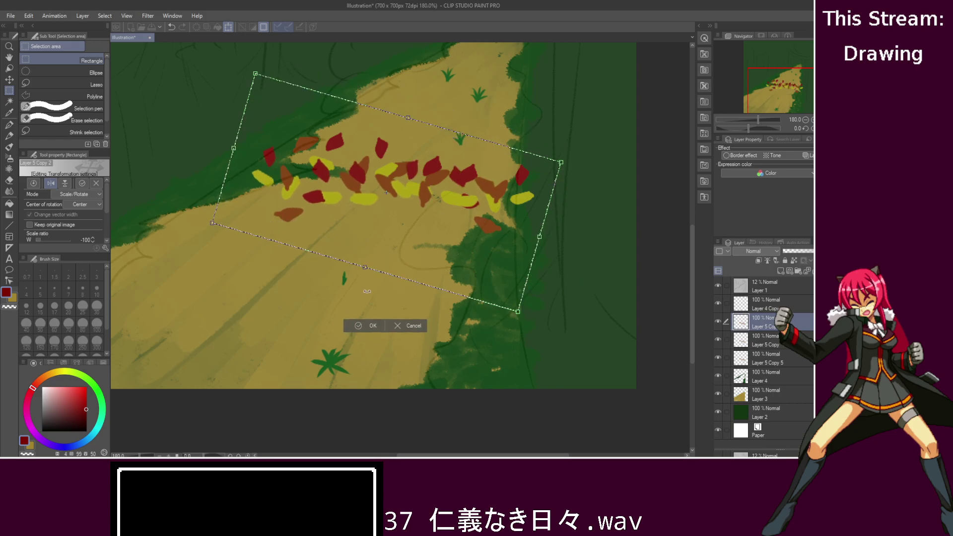
pyautogui.press('Return')
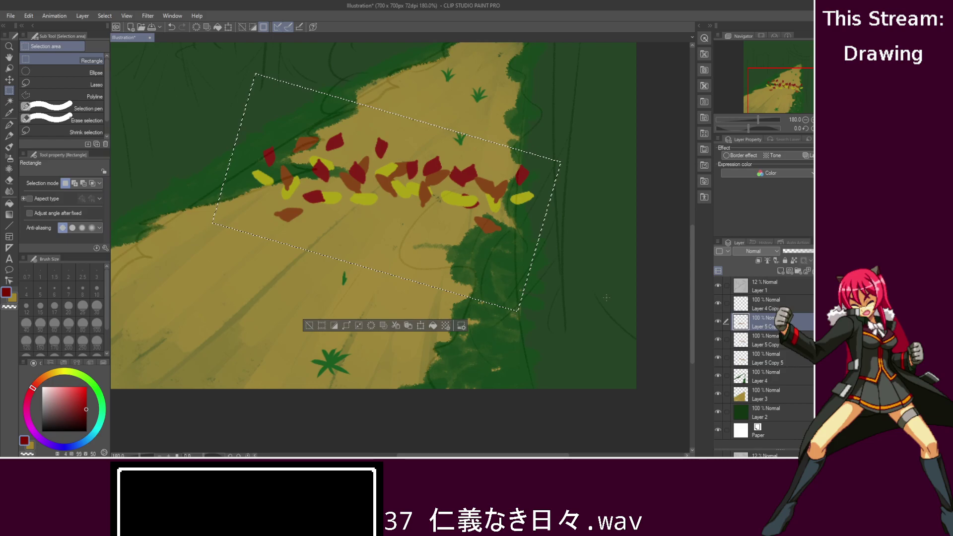
# - On the other Layer 5 Copy, scale the leaves to 94% and shift them up-left
pyautogui.click(771, 343)
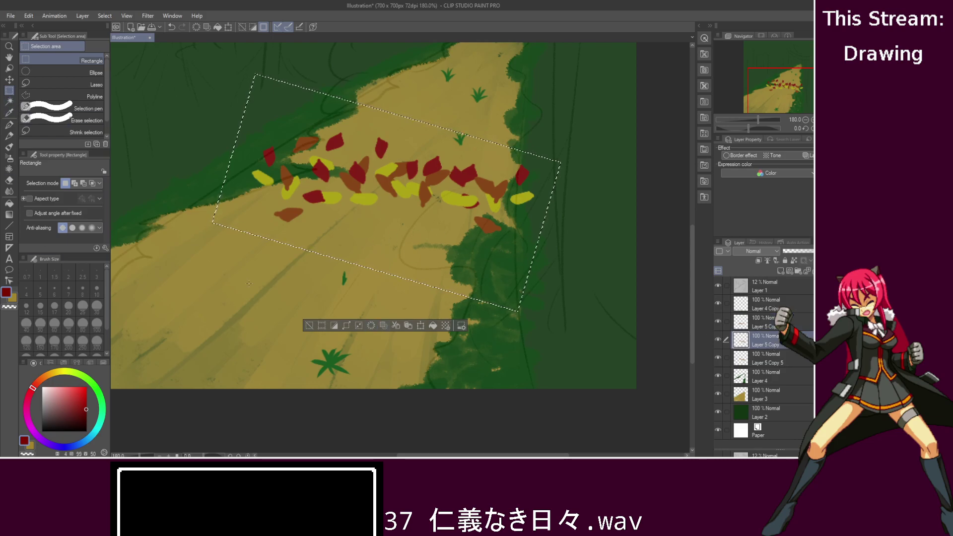
pyautogui.hotkey('ctrl', 'd')
pyautogui.moveTo(207, 275); pyautogui.dragTo(579, 86)
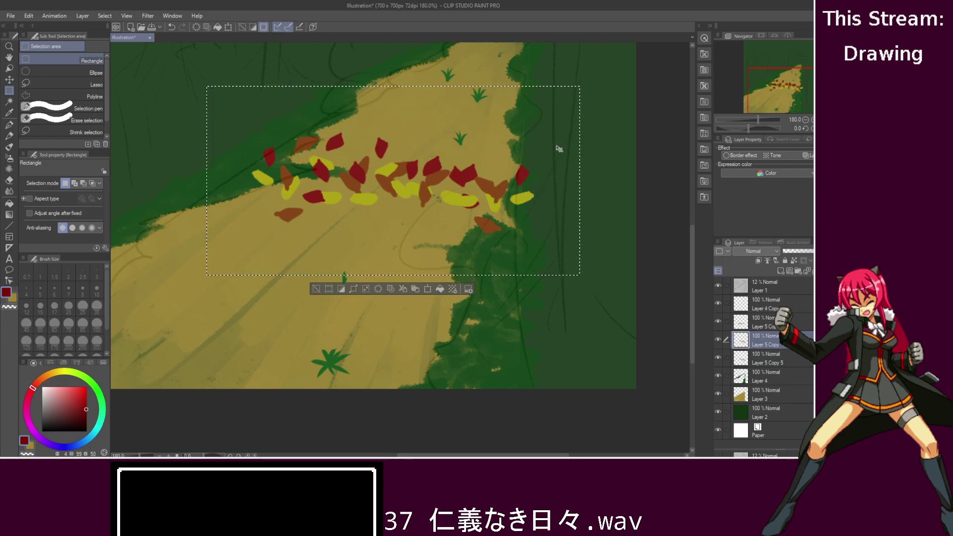
pyautogui.hotkey('ctrl', 't')
pyautogui.moveTo(579, 86); pyautogui.dragTo(558, 97)
pyautogui.moveTo(521, 152); pyautogui.dragTo(513, 128)
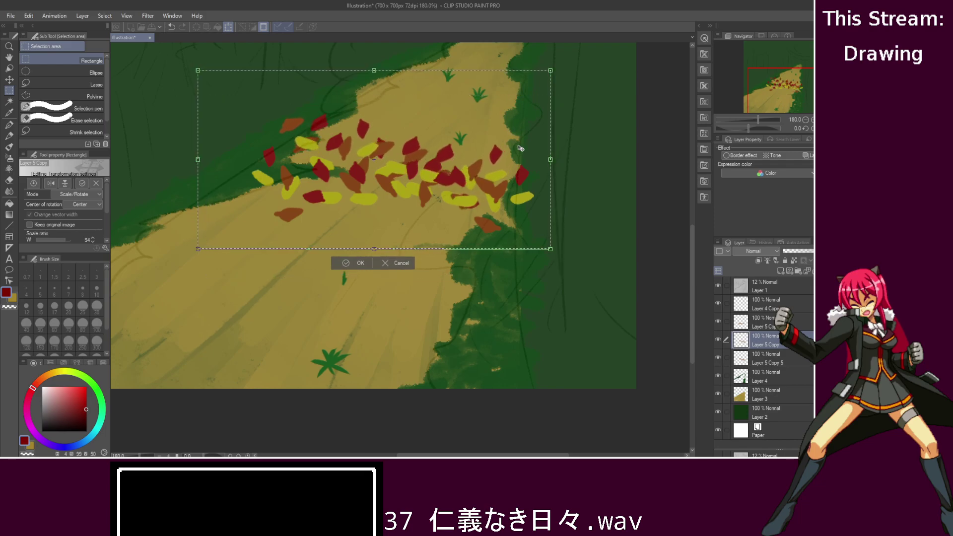
pyautogui.click(347, 262)
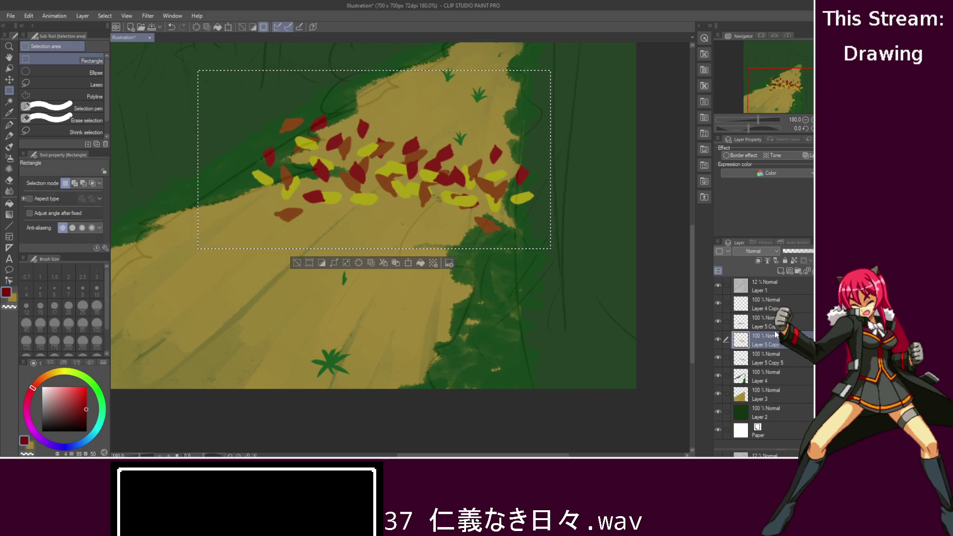
pyautogui.click(764, 322)
pyautogui.hotkey('ctrl', 'd')
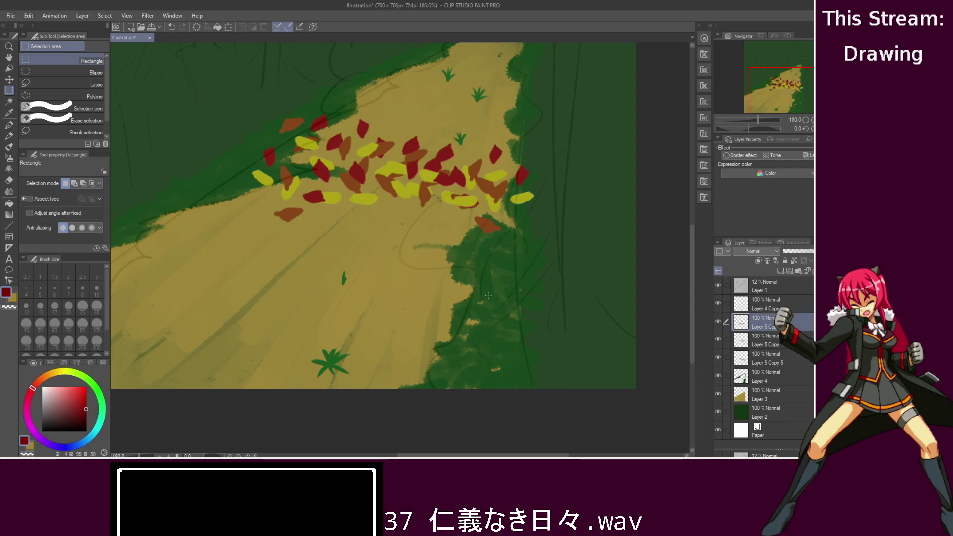
pyautogui.click(737, 356)
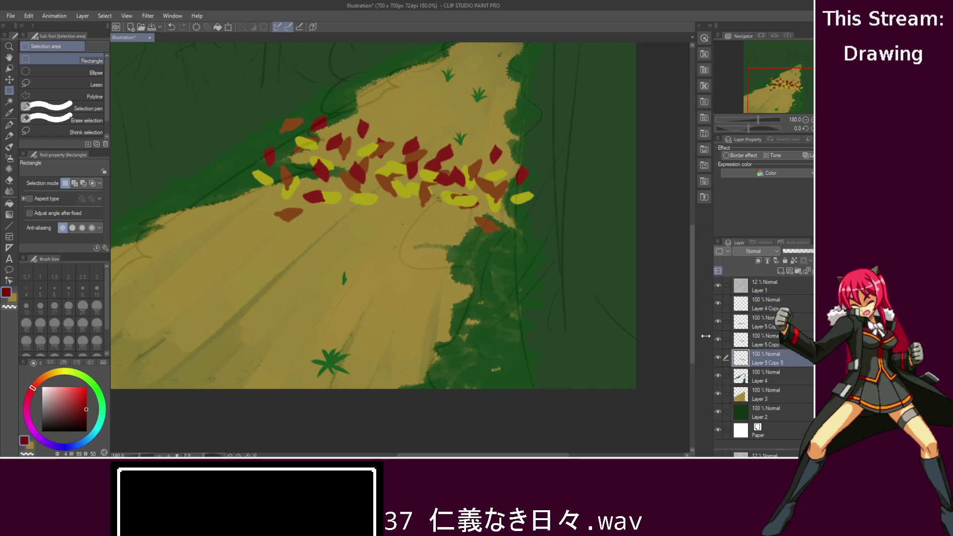
# - Paste the leaf pile again, mirror it, rotate it clockwise and shrink it to 96%
pyautogui.moveTo(552, 270); pyautogui.dragTo(241, 98)
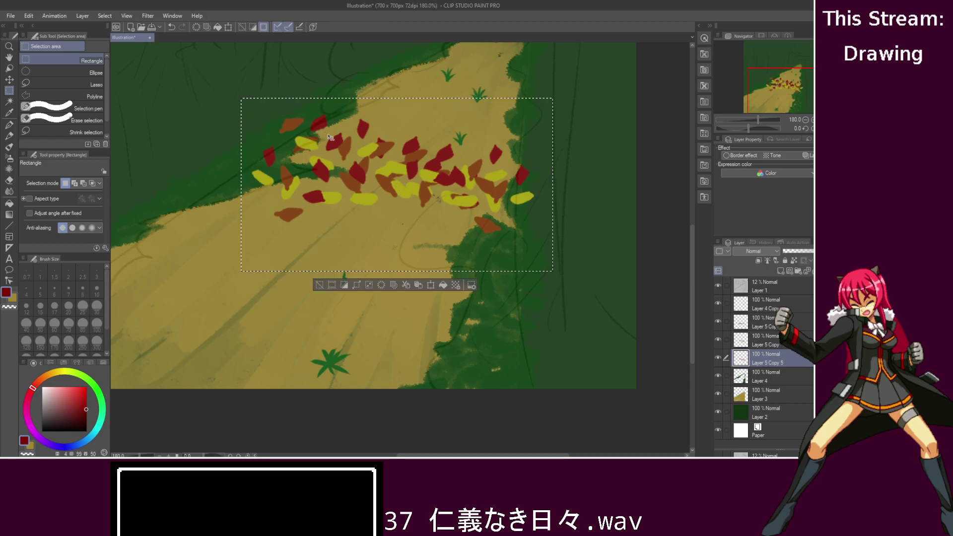
pyautogui.hotkey('ctrl', 'v')
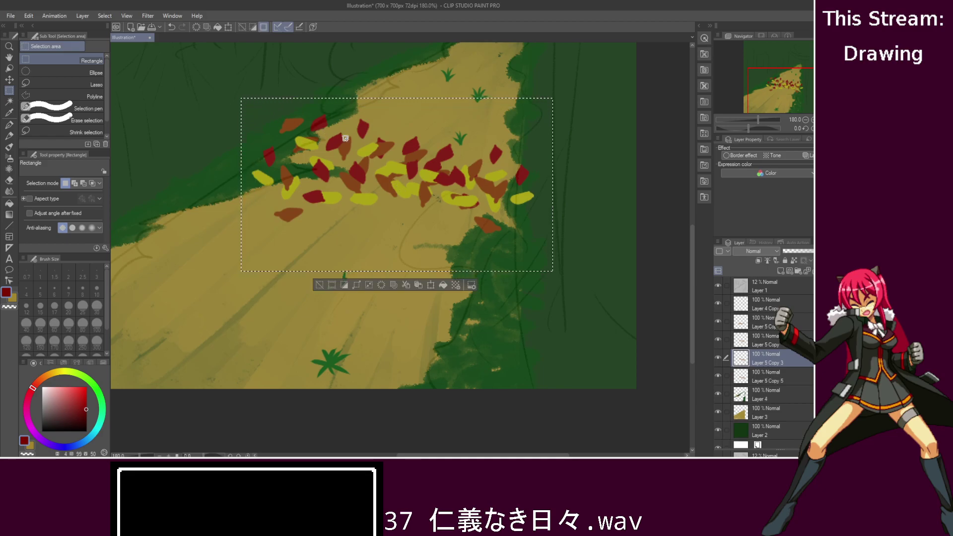
pyautogui.hotkey('ctrl', 't')
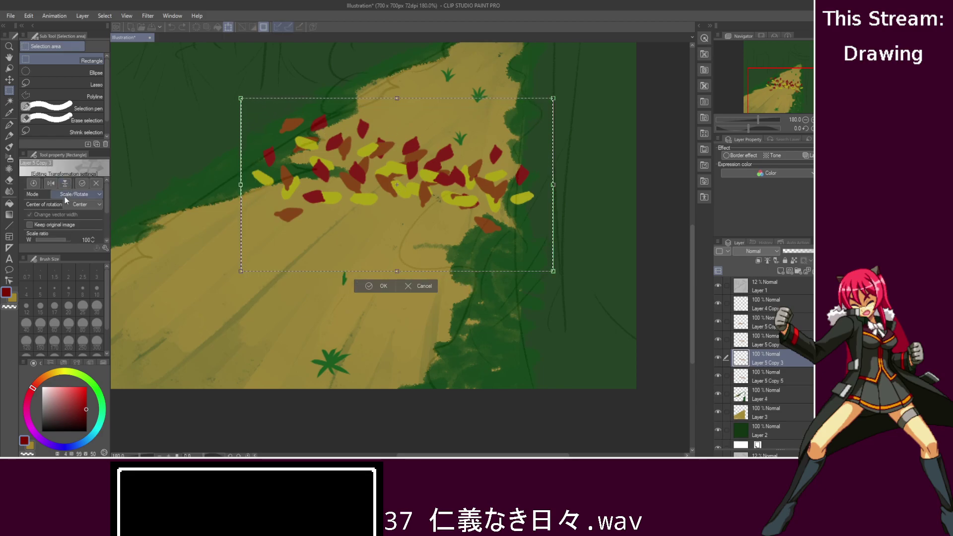
pyautogui.click(51, 183)
pyautogui.moveTo(231, 85); pyautogui.dragTo(274, 45)
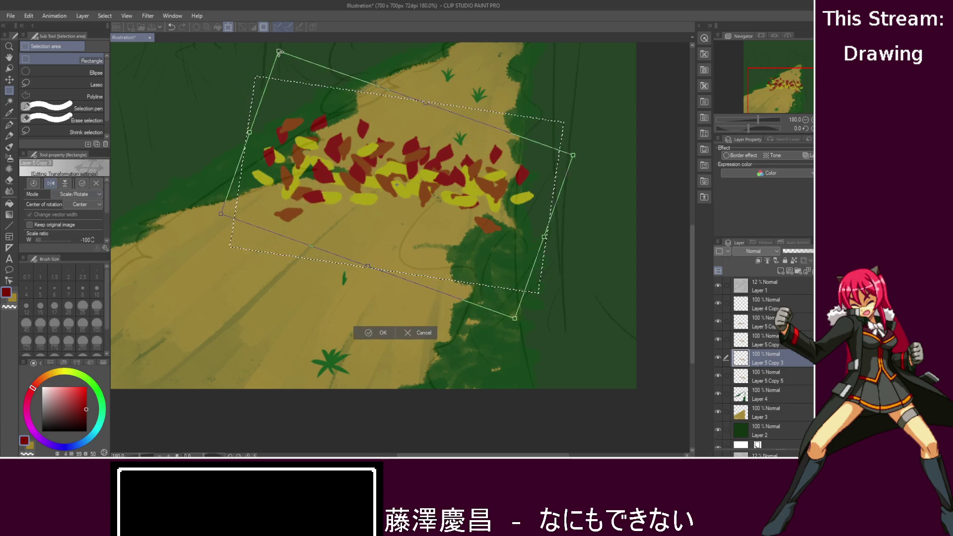
pyautogui.moveTo(416, 174); pyautogui.dragTo(443, 162)
pyautogui.moveTo(601, 143); pyautogui.dragTo(587, 146)
pyautogui.moveTo(531, 184); pyautogui.dragTo(535, 183)
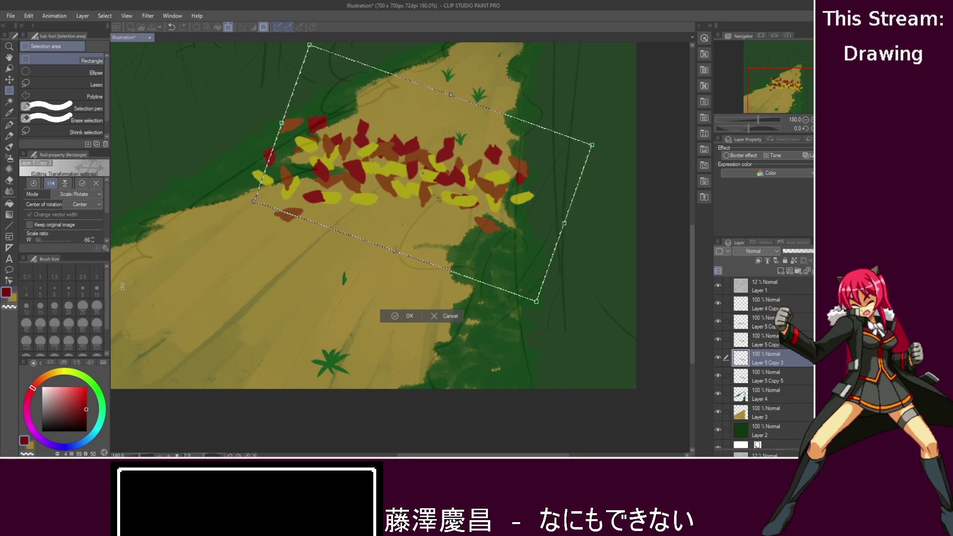
pyautogui.press('Return')
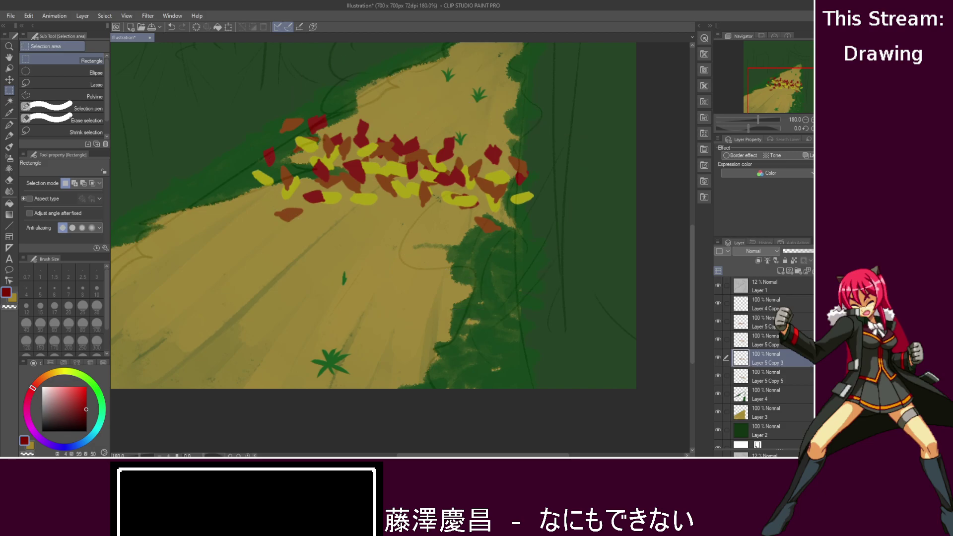
pyautogui.click(800, 381)
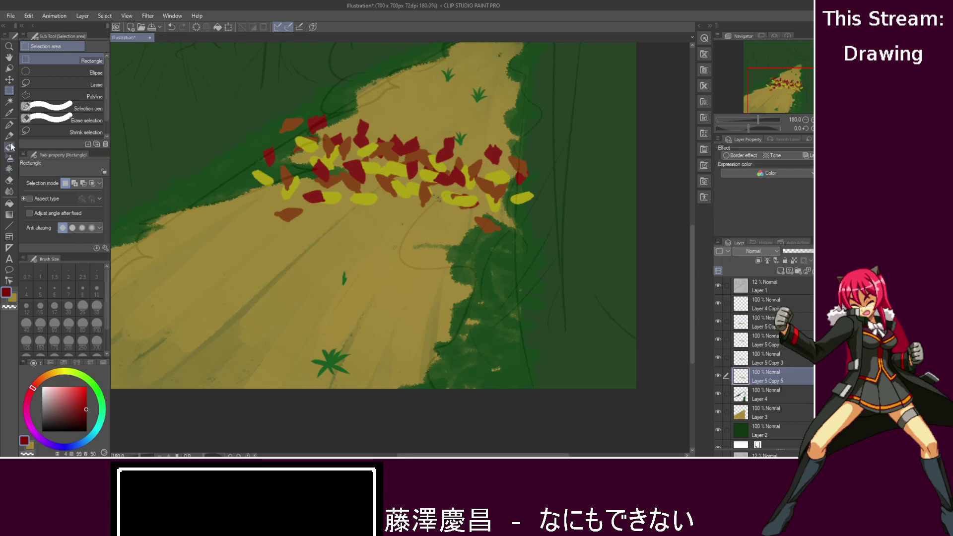
# - Select only the leaves, shade them with a black pen at opacity 30, then deselect
pyautogui.click(9, 100)
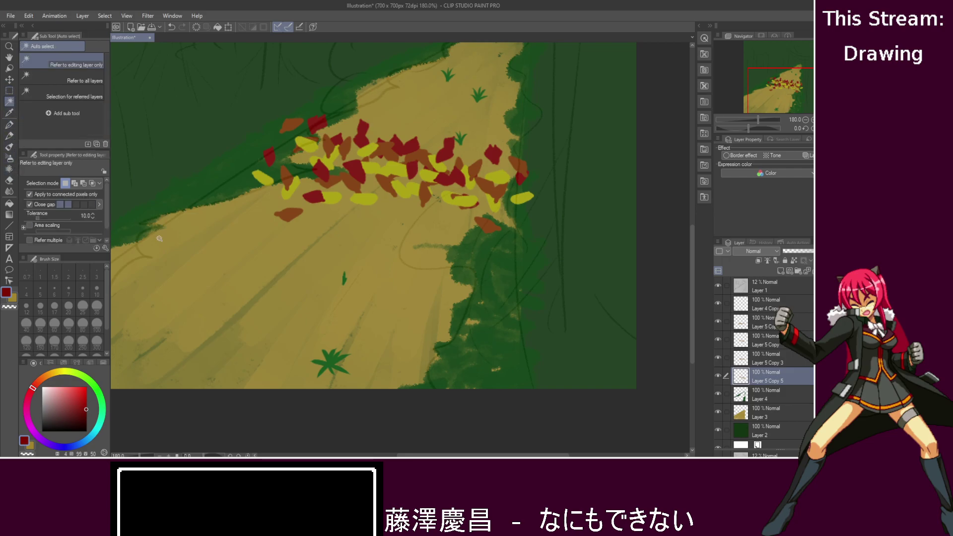
pyautogui.click(463, 293)
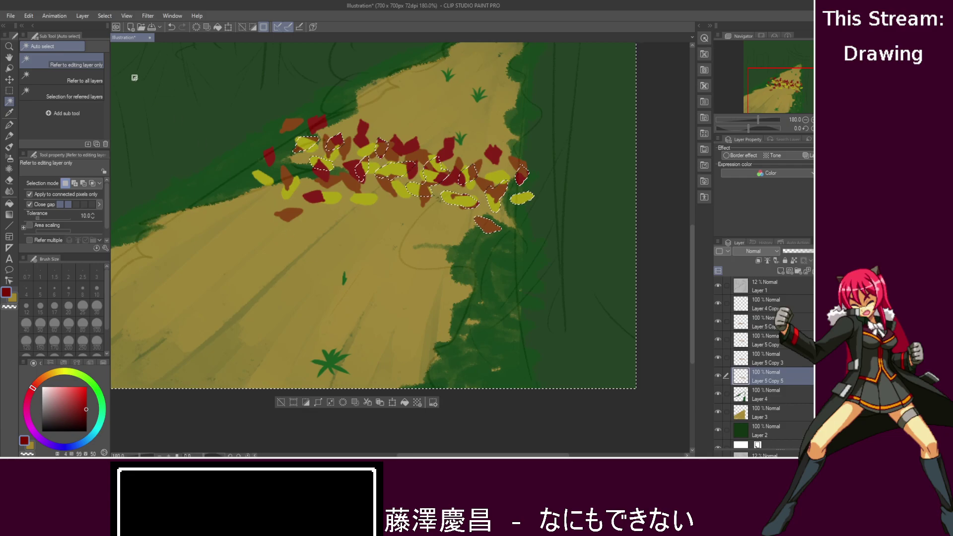
pyautogui.hotkey('ctrl', 'shift', 'i')
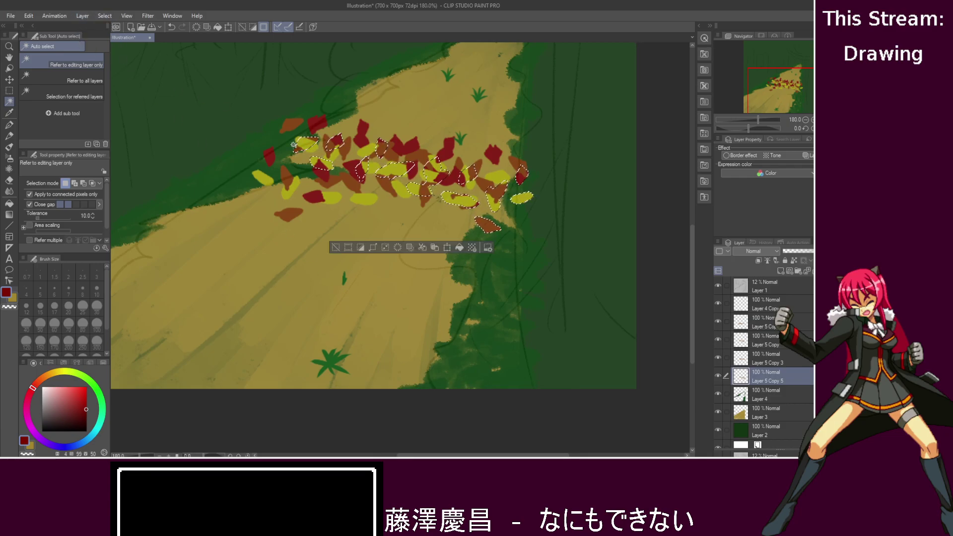
pyautogui.click(9, 125)
pyautogui.click(42, 431)
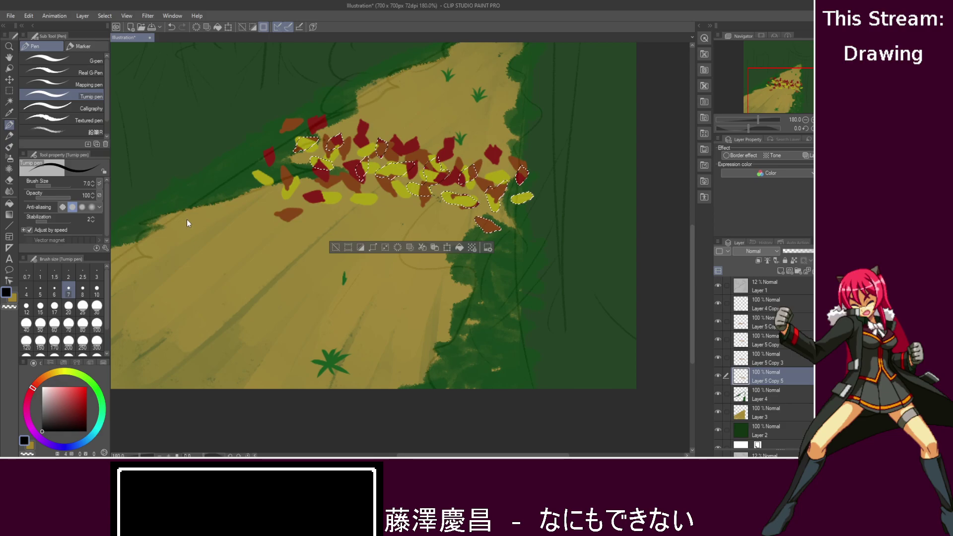
pyautogui.write('30')
pyautogui.press('Return')
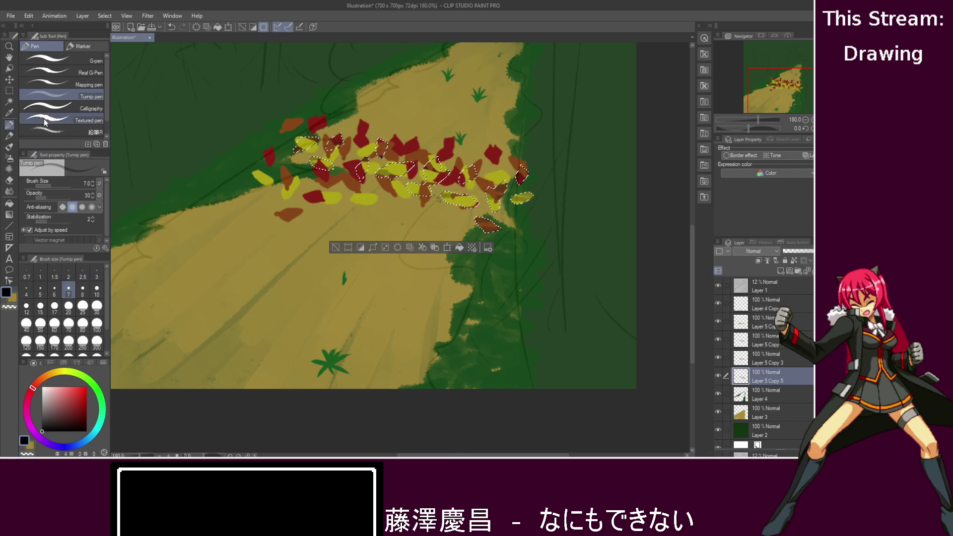
pyautogui.click(9, 90)
pyautogui.click(235, 162)
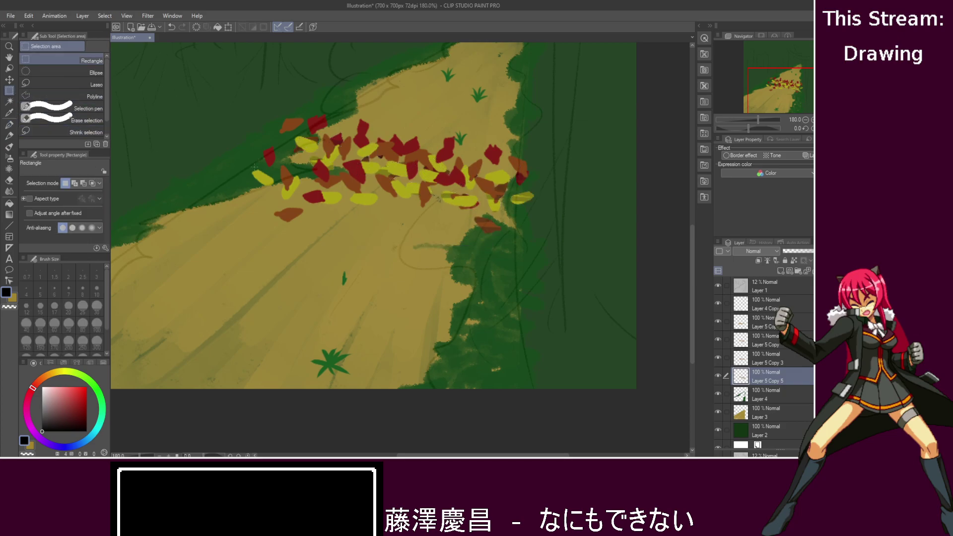
# - Shade the leaves on Layer 5 Copy 3 with the soft pen, limited to an inverted empty-area selection
pyautogui.click(761, 354)
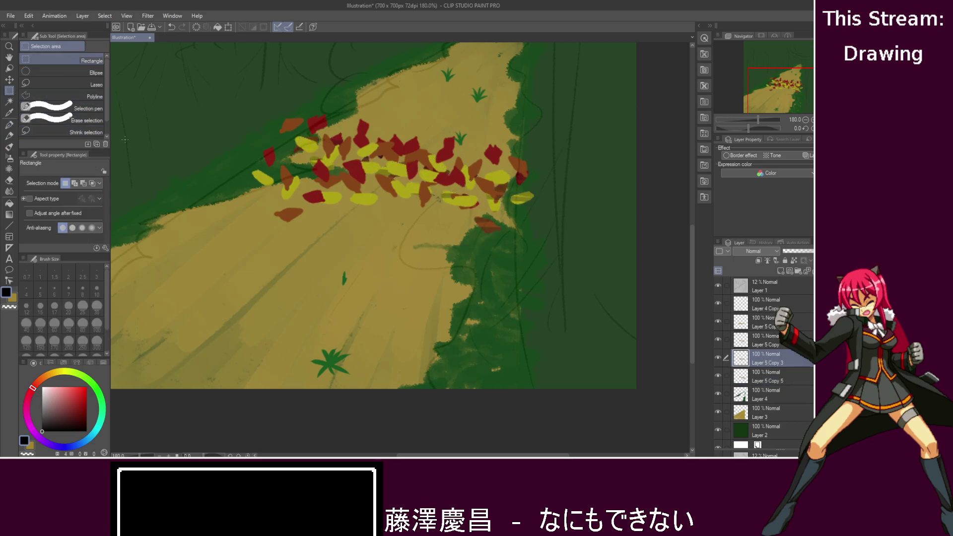
pyautogui.click(9, 101)
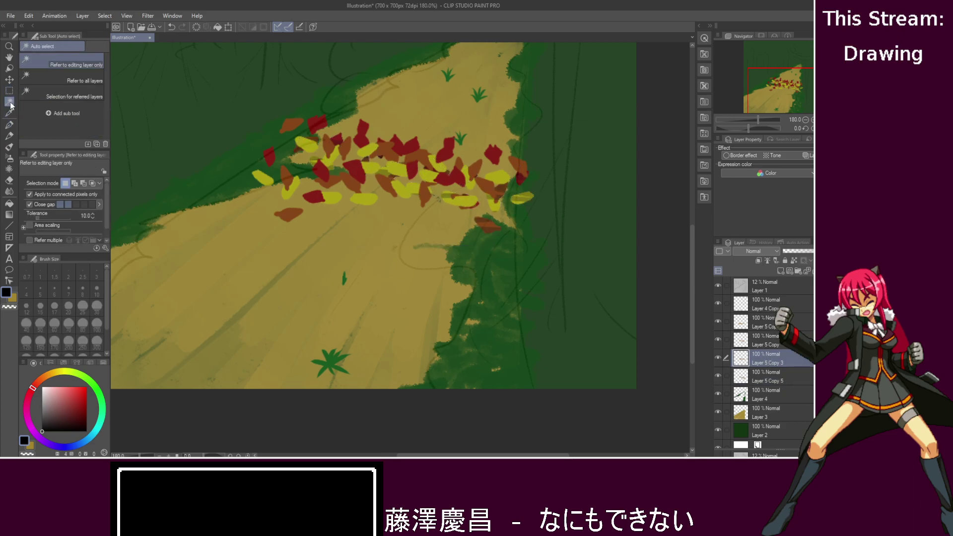
pyautogui.click(128, 101)
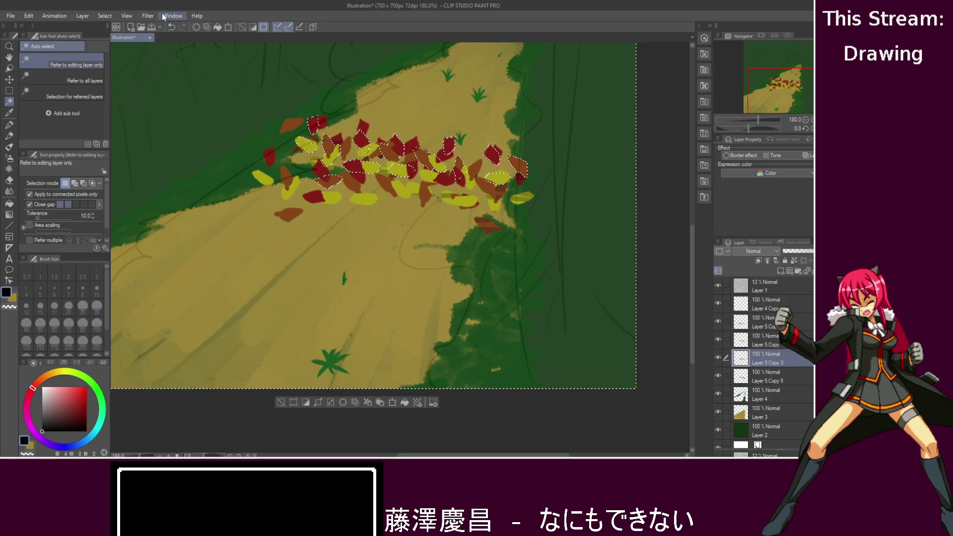
pyautogui.click(127, 56)
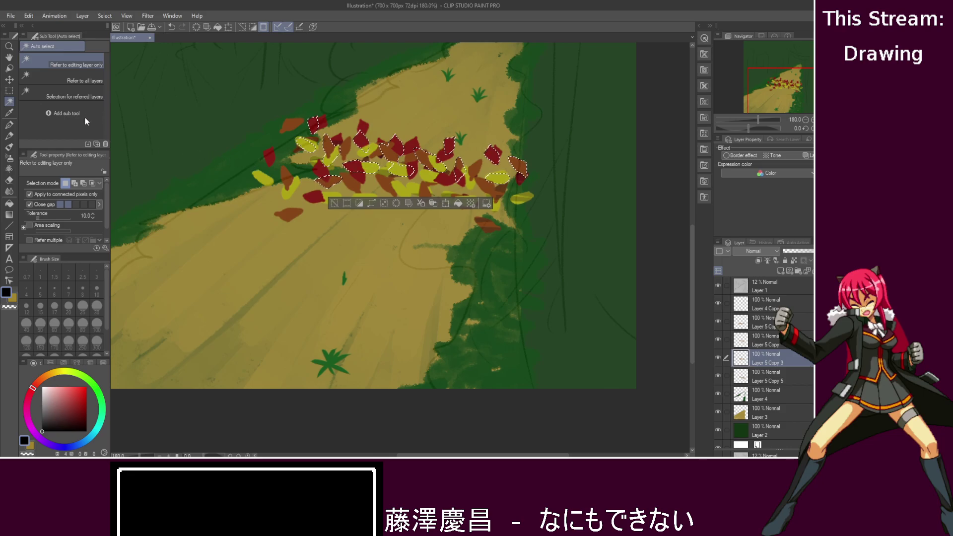
pyautogui.click(9, 124)
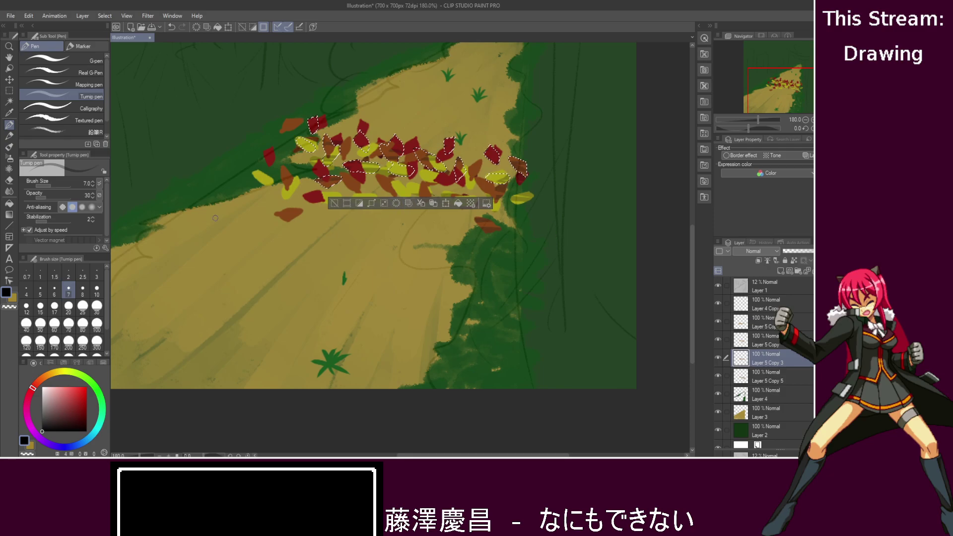
pyautogui.click(9, 90)
pyautogui.click(209, 147)
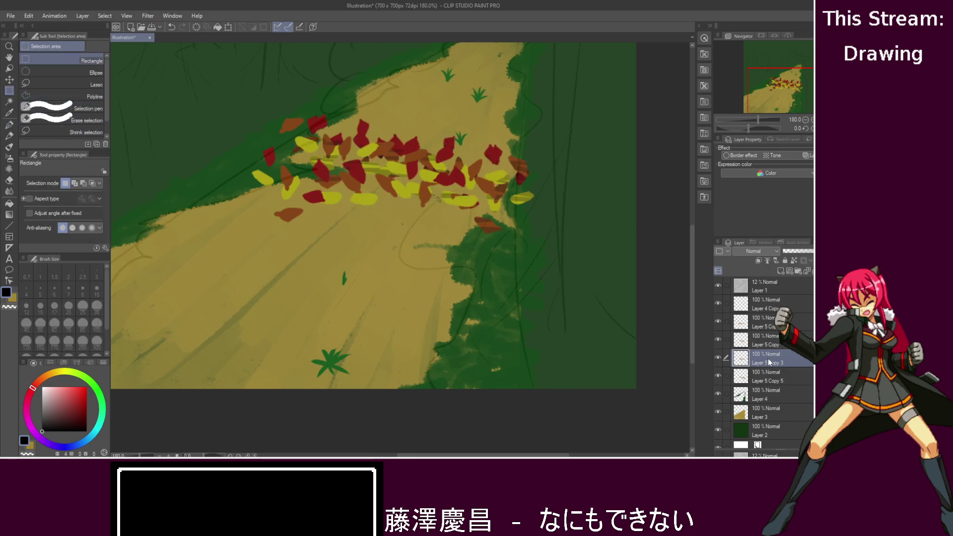
# - Auto-select the empty area on Layer 5 Copy, then move to the next leaf layer up and clear the selection
pyautogui.click(764, 382)
pyautogui.click(775, 344)
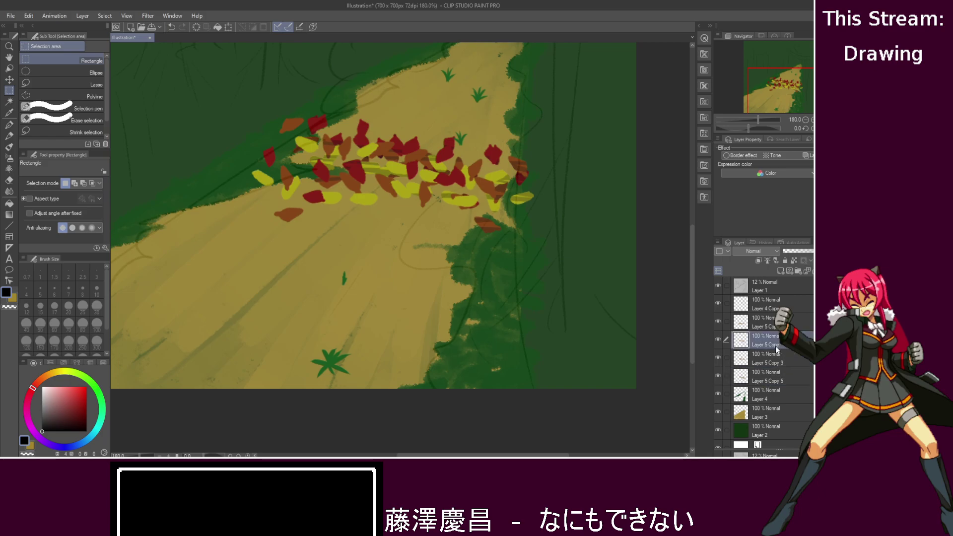
pyautogui.click(9, 102)
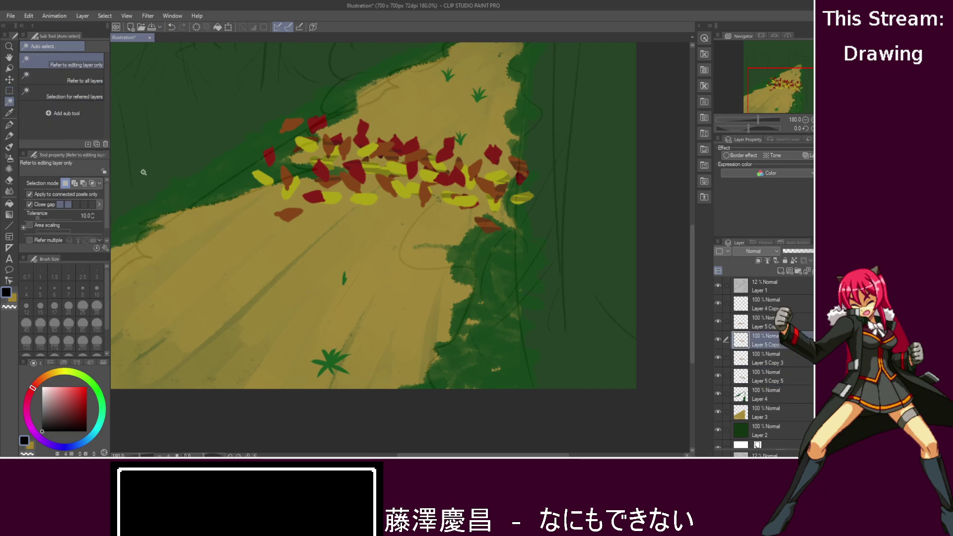
pyautogui.click(242, 238)
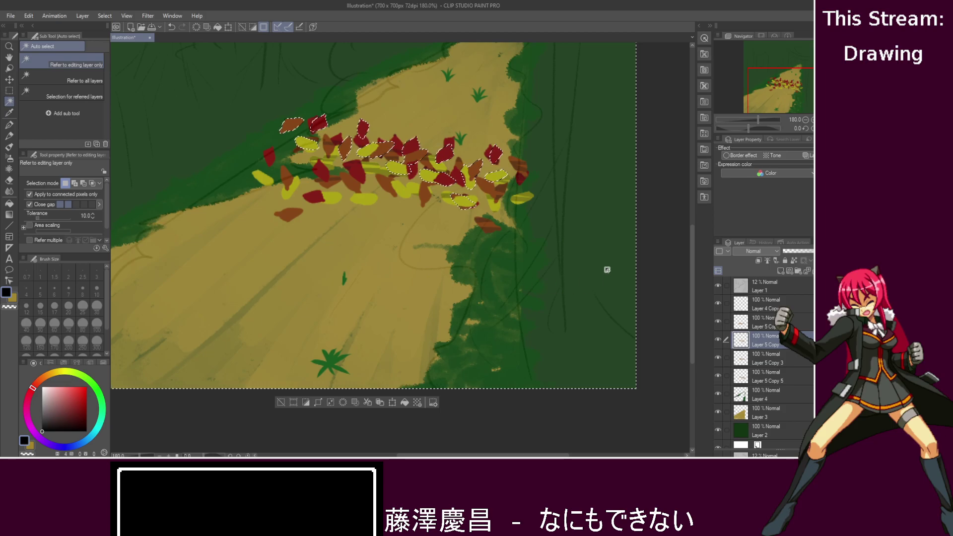
pyautogui.click(757, 323)
pyautogui.click(9, 91)
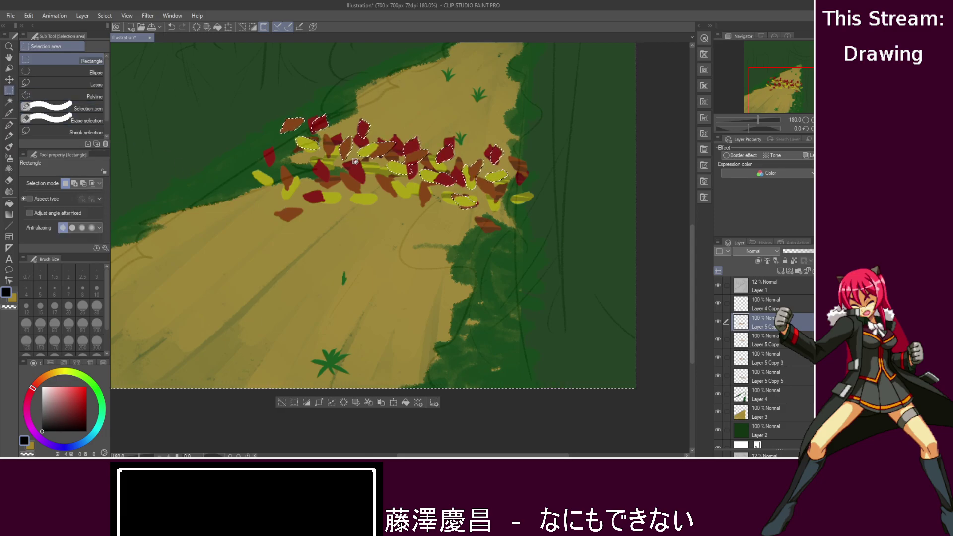
pyautogui.click(317, 255)
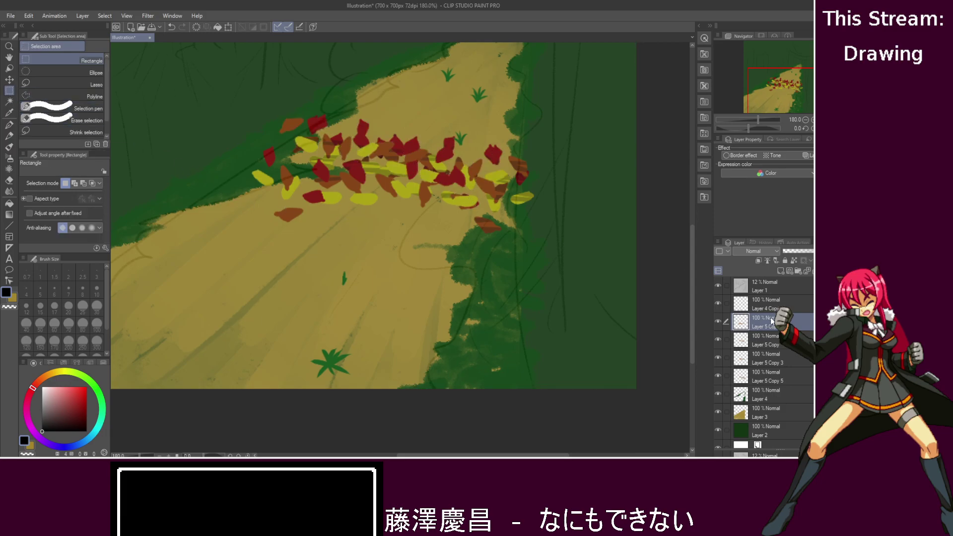
# - Shade the next leaf layer inside its inverted empty-area selection, then deselect
pyautogui.click(9, 101)
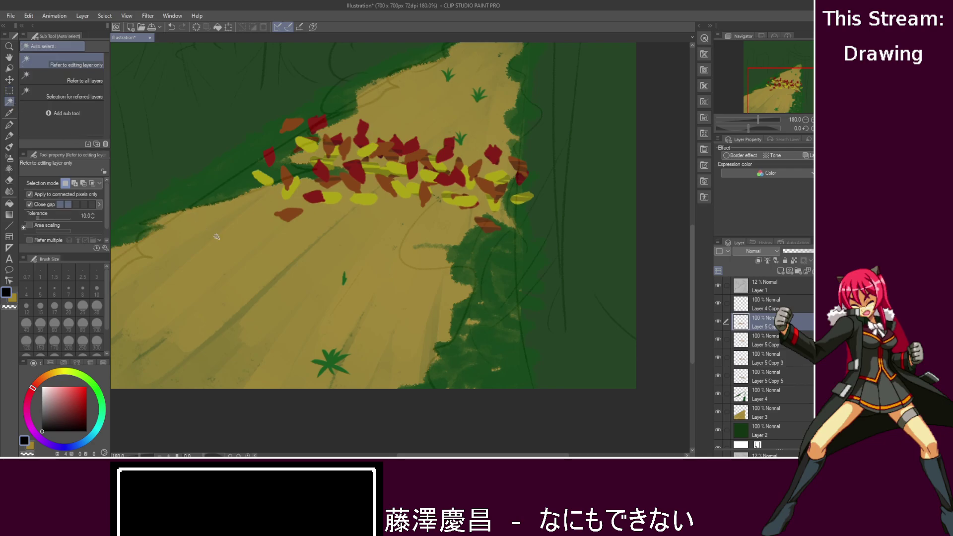
pyautogui.click(396, 216)
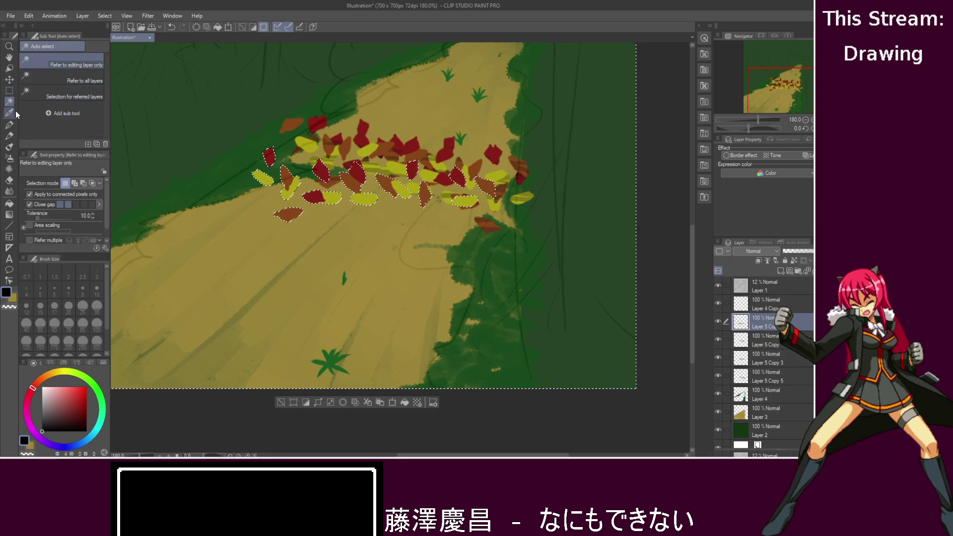
pyautogui.click(9, 124)
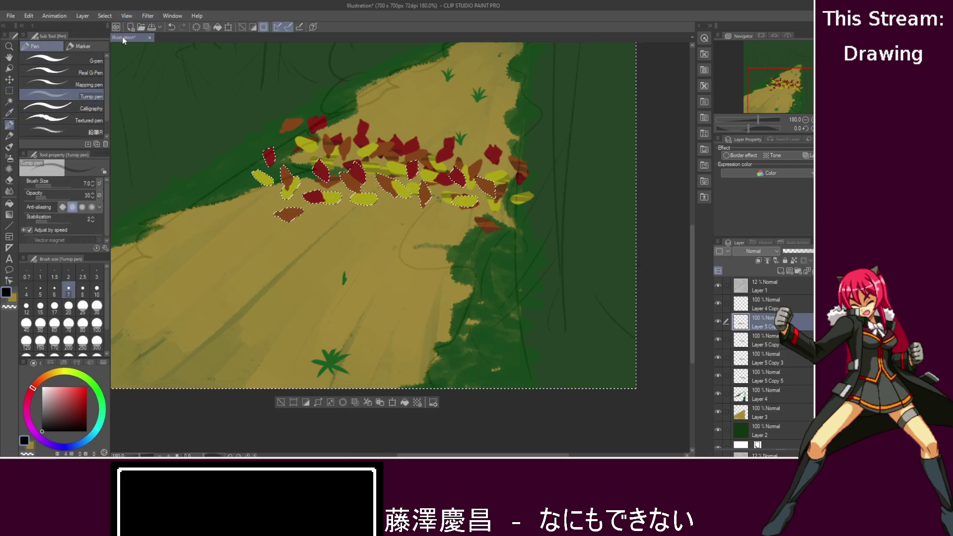
pyautogui.hotkey('ctrl', 'shift', 'i')
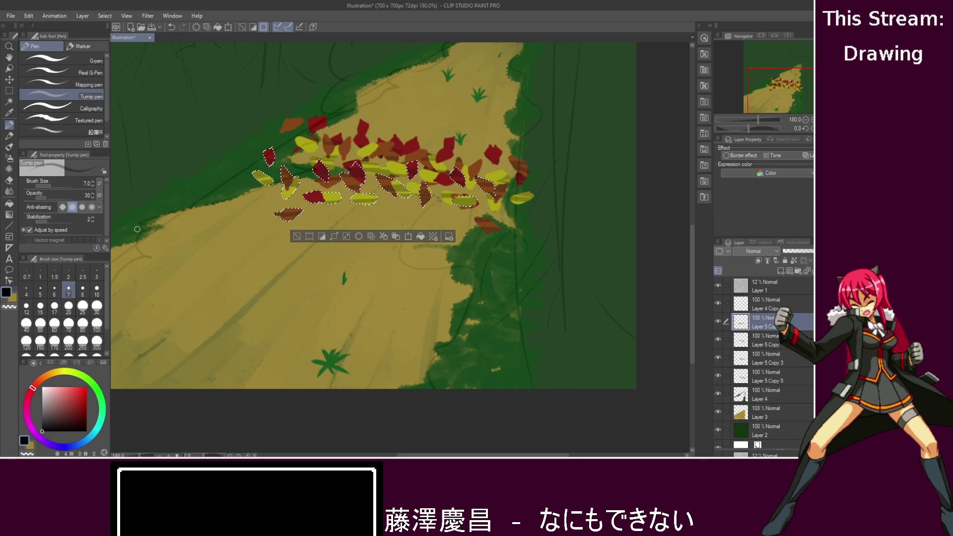
pyautogui.click(8, 94)
pyautogui.click(155, 144)
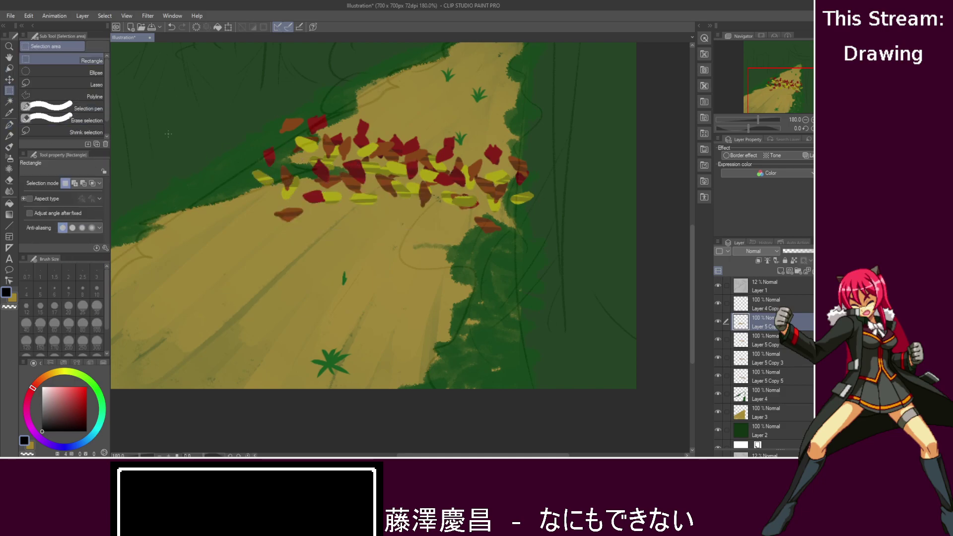
# - Merge Layer 5 Copy, Copy 3 and Copy 5 into a single leaf layer
pyautogui.scroll(-2, 156, 144)
pyautogui.moveTo(691, 314); pyautogui.dragTo(692, 279)
pyautogui.moveTo(497, 455); pyautogui.dragTo(457, 454)
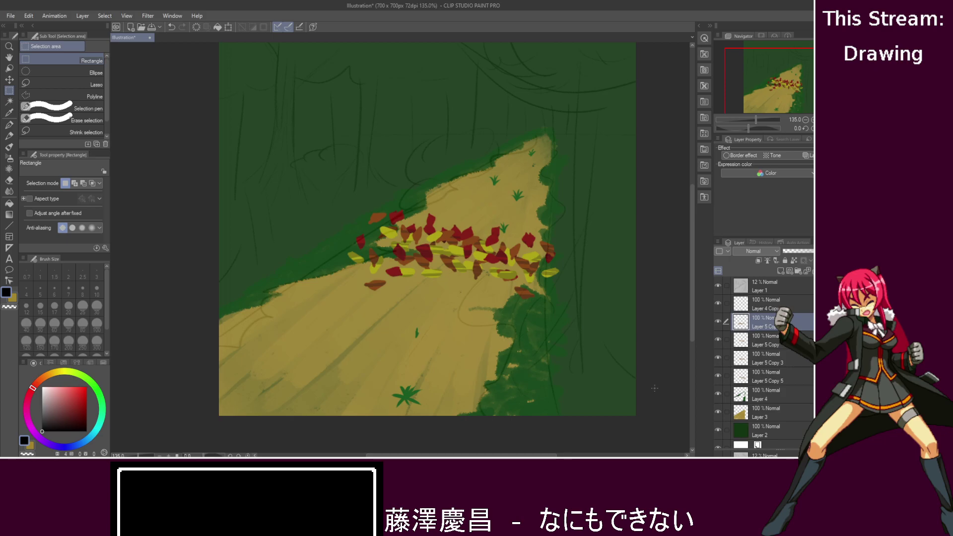
pyautogui.keyDown('shift'); pyautogui.click(776, 380); pyautogui.keyUp('shift')
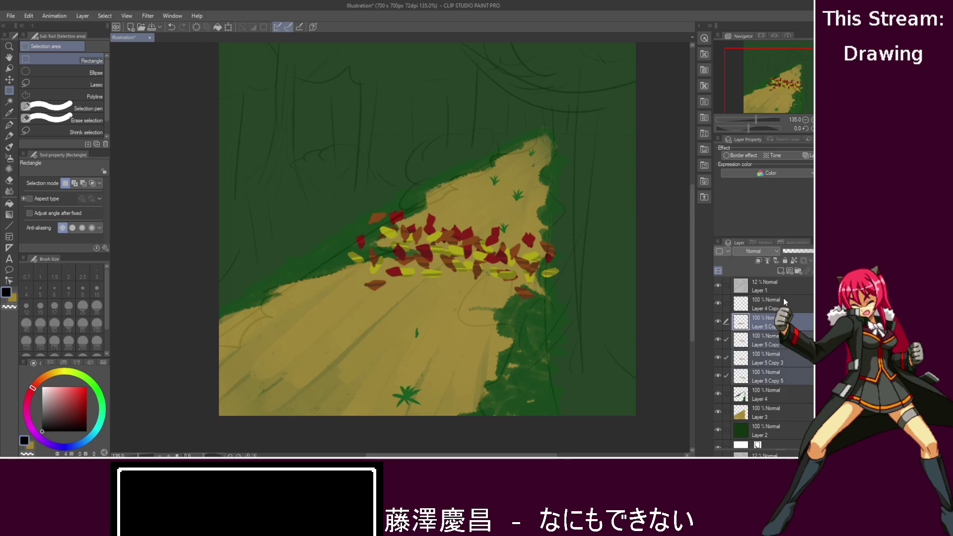
pyautogui.hotkey('shift', 'alt', 'e')
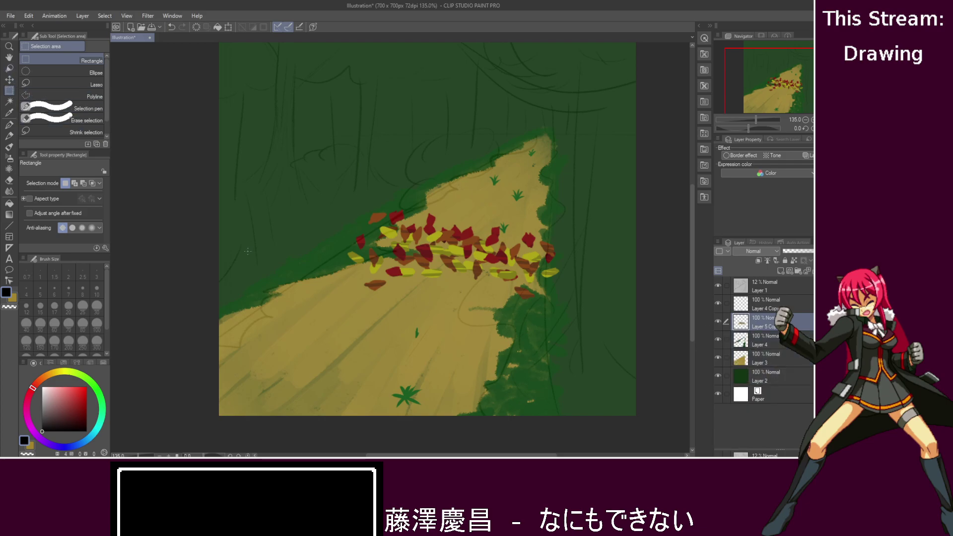
# - Copy the leaf pile inside a rectangular selection and paste it as new layers
pyautogui.moveTo(306, 310); pyautogui.dragTo(586, 195)
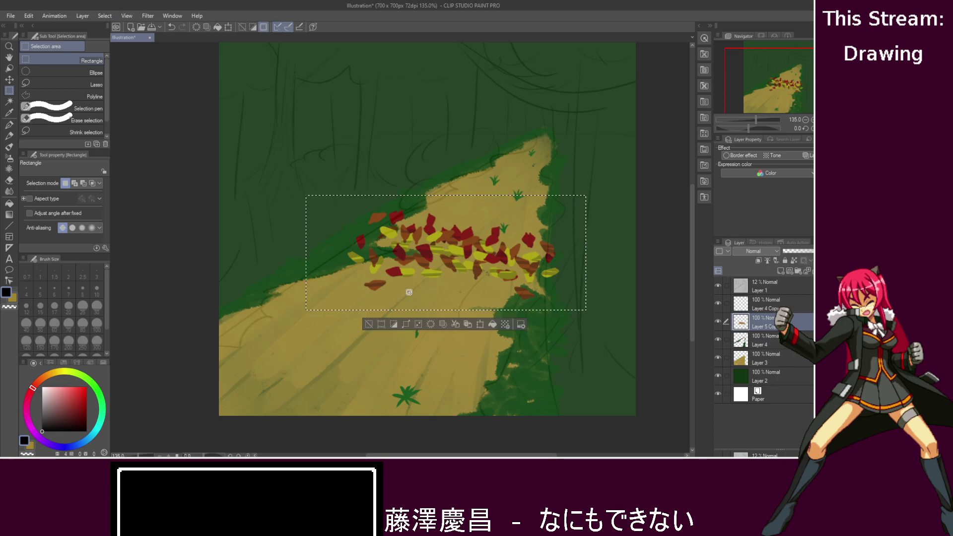
pyautogui.hotkey('ctrl', 'c')
pyautogui.hotkey('ctrl', 'v')
pyautogui.hotkey('ctrl', 'v')
pyautogui.hotkey('ctrl', 'v')
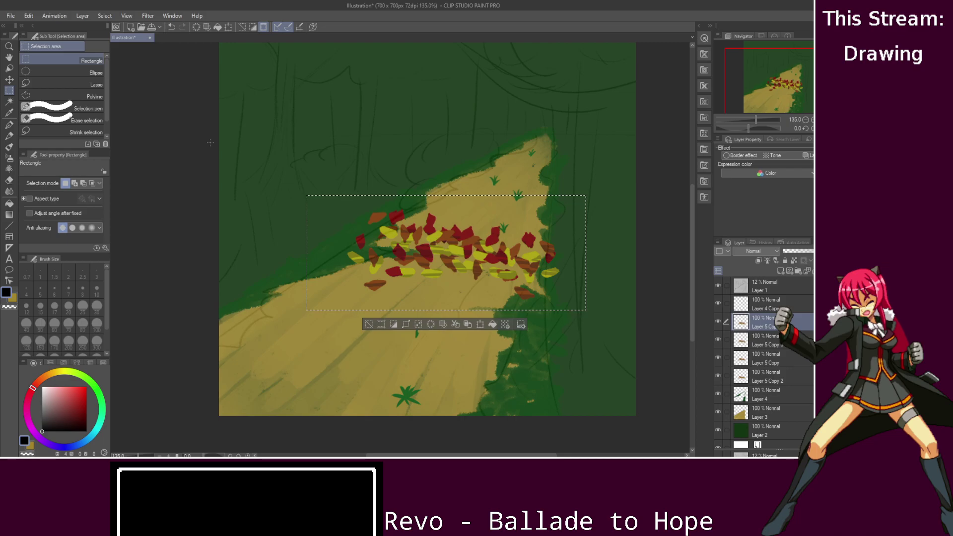
# - Shrink the pasted leaf copy to about 91% and shift it up and right
pyautogui.hotkey('ctrl', 't')
pyautogui.moveTo(474, 262); pyautogui.dragTo(495, 226)
pyautogui.moveTo(607, 160); pyautogui.dragTo(581, 173)
pyautogui.moveTo(558, 214)
pyautogui.mouseDown()
pyautogui.moveTo(564, 203)
pyautogui.moveTo(562, 213)
pyautogui.mouseUp()
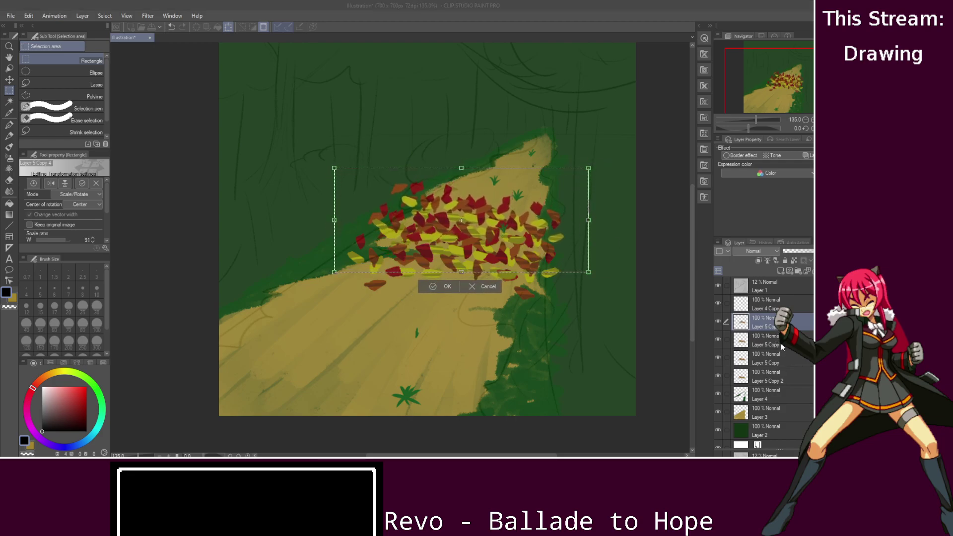
# - Move Layer 5 Copy 4 below Layer 5 Copy 2, then scale it to 93%, nudge it up and apply
pyautogui.moveTo(774, 319); pyautogui.dragTo(789, 385)
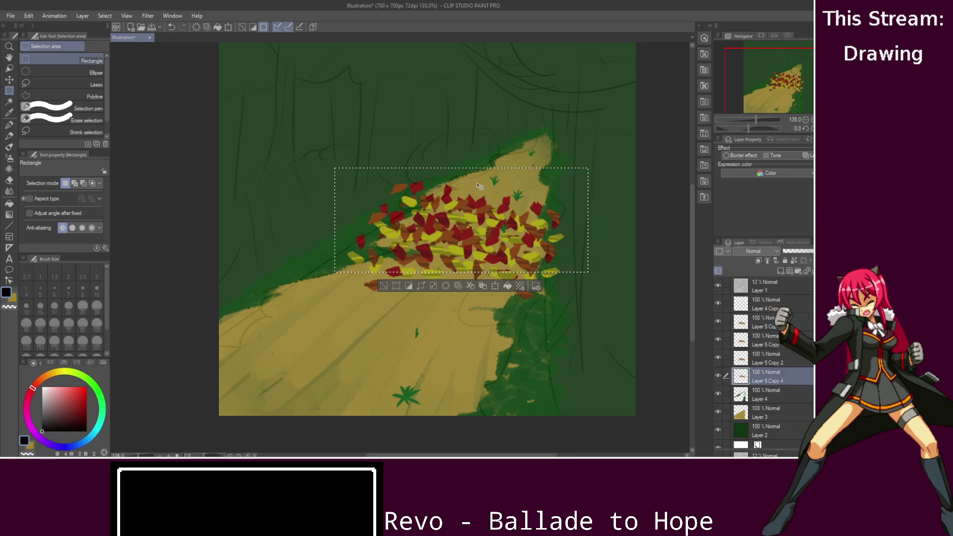
pyautogui.hotkey('ctrl', 't')
pyautogui.moveTo(334, 168); pyautogui.dragTo(353, 175)
pyautogui.moveTo(446, 204); pyautogui.dragTo(447, 195)
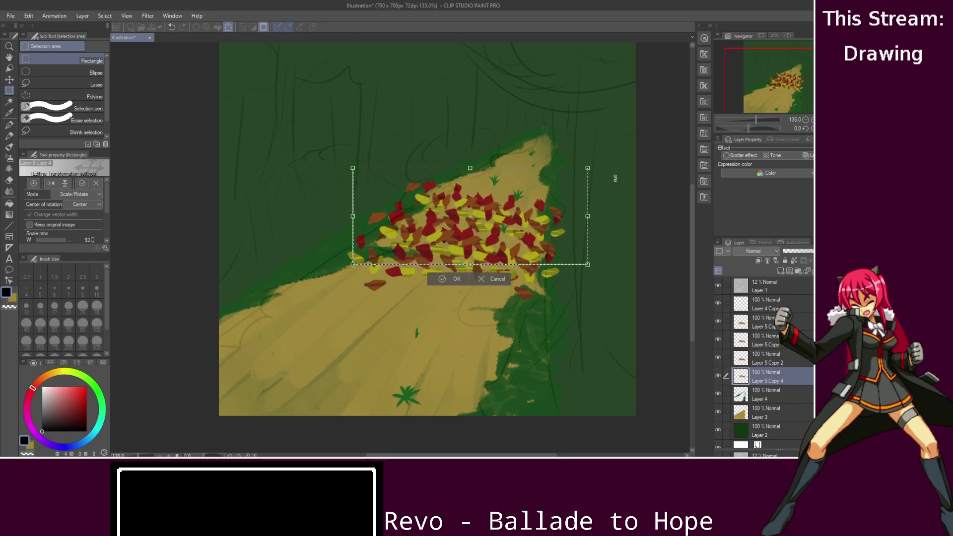
pyautogui.click(439, 279)
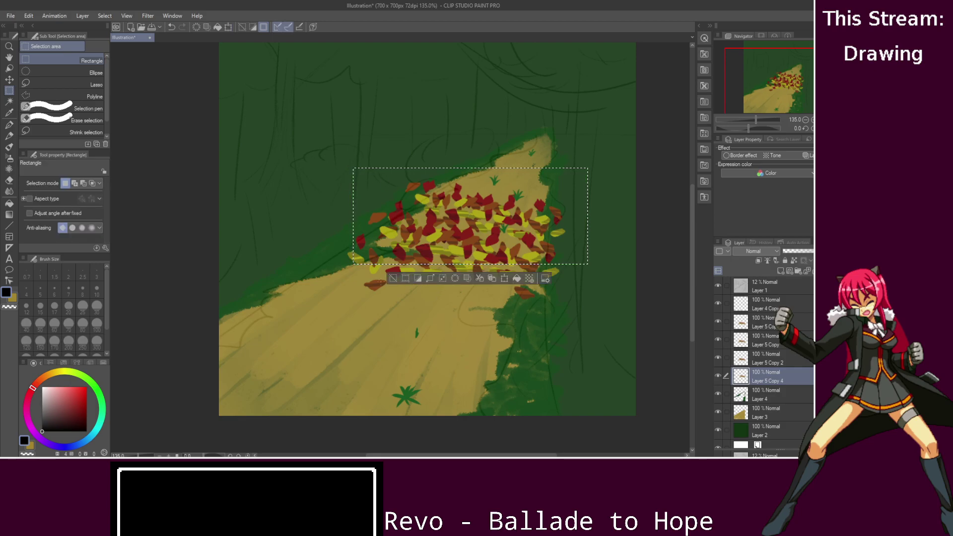
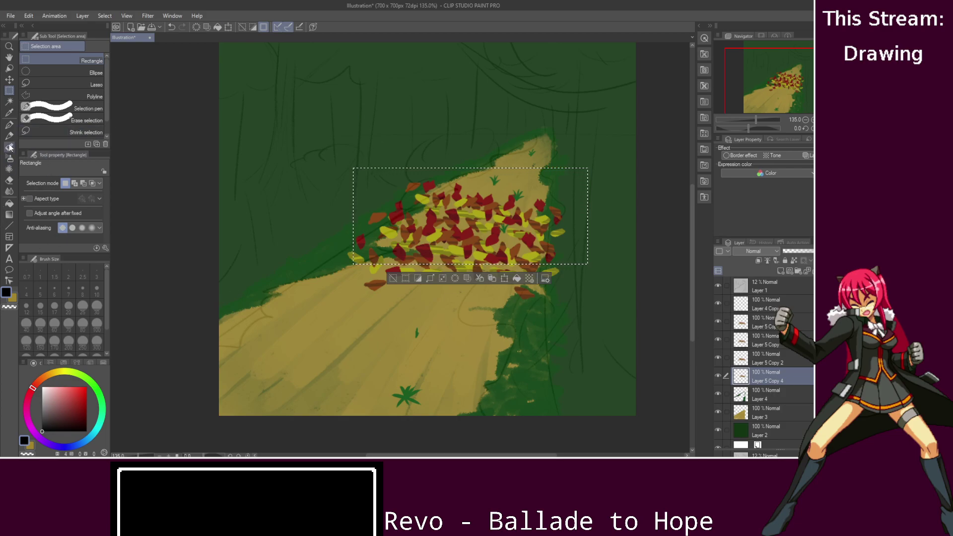
# - Try auto-selecting the leaf shapes, then select the empty area around the leaves instead
pyautogui.click(289, 123)
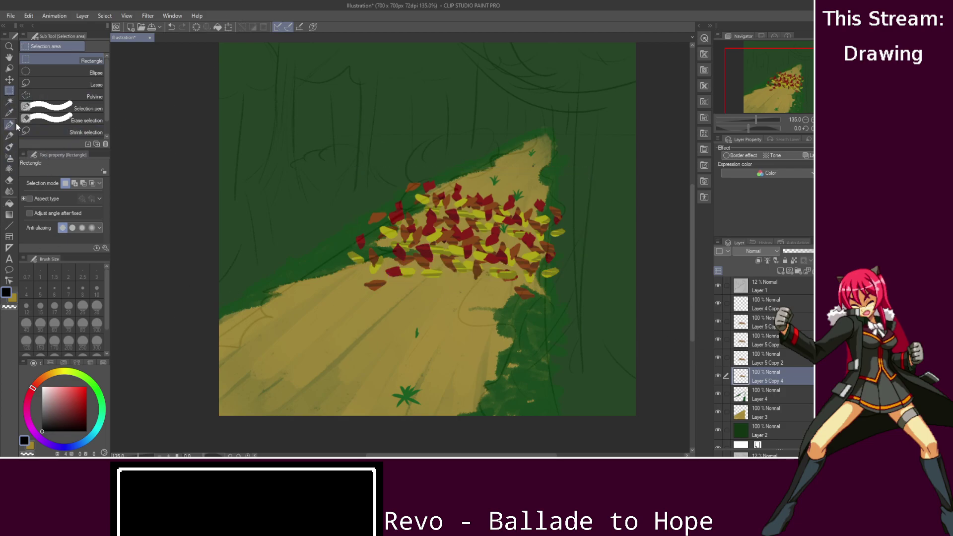
pyautogui.click(8, 101)
pyautogui.click(349, 272)
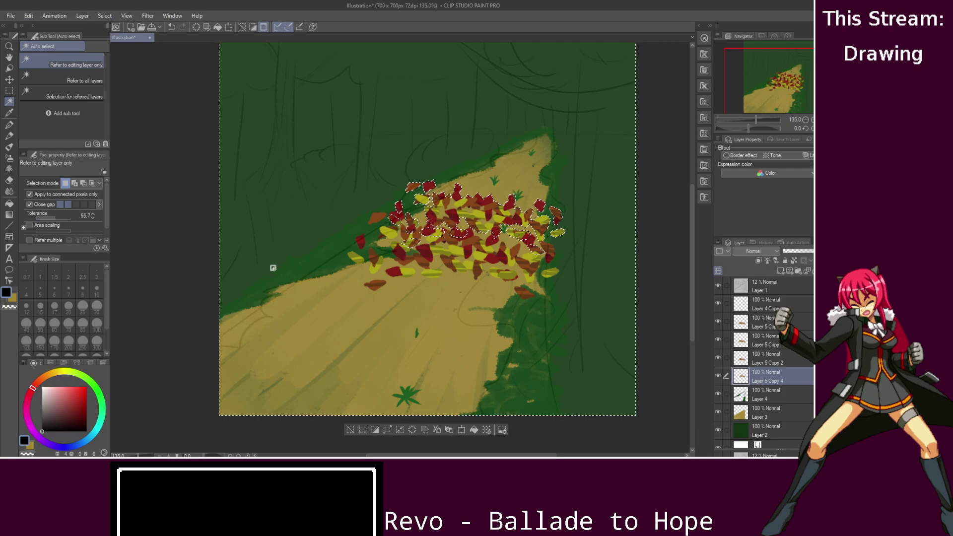
pyautogui.click(9, 90)
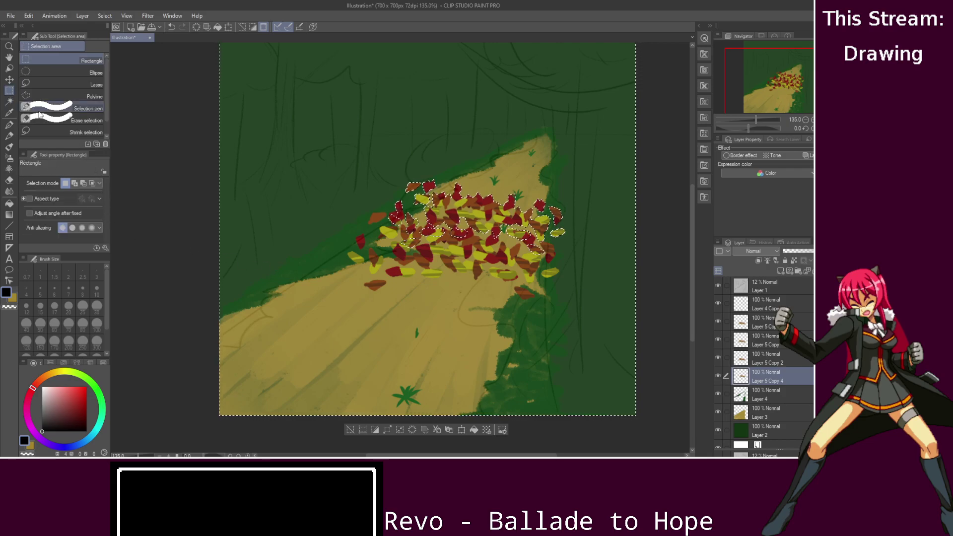
pyautogui.hotkey('ctrl', 'd')
pyautogui.click(9, 101)
pyautogui.click(272, 211)
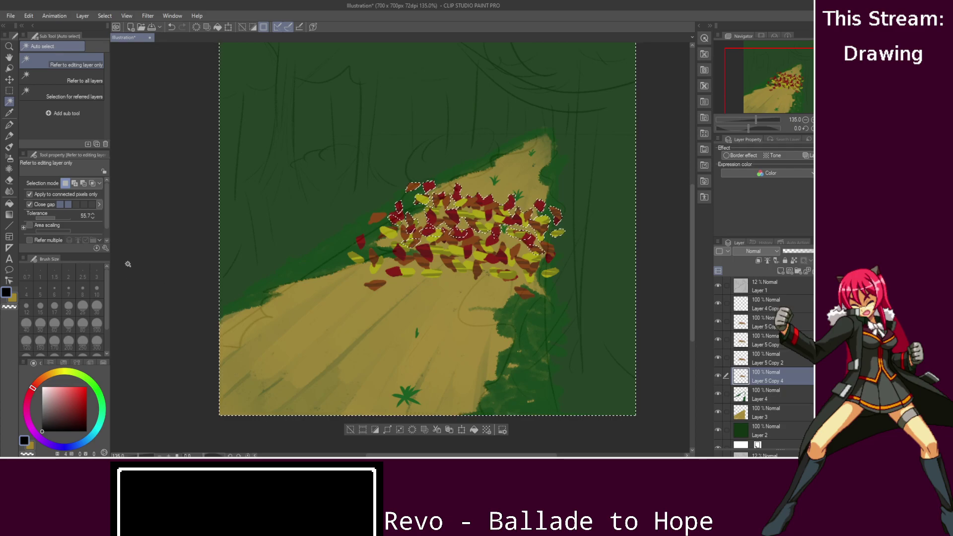
# - Test dark speckles from the running colour spray airbrush beside the leaves, then undo them
pyautogui.click(9, 158)
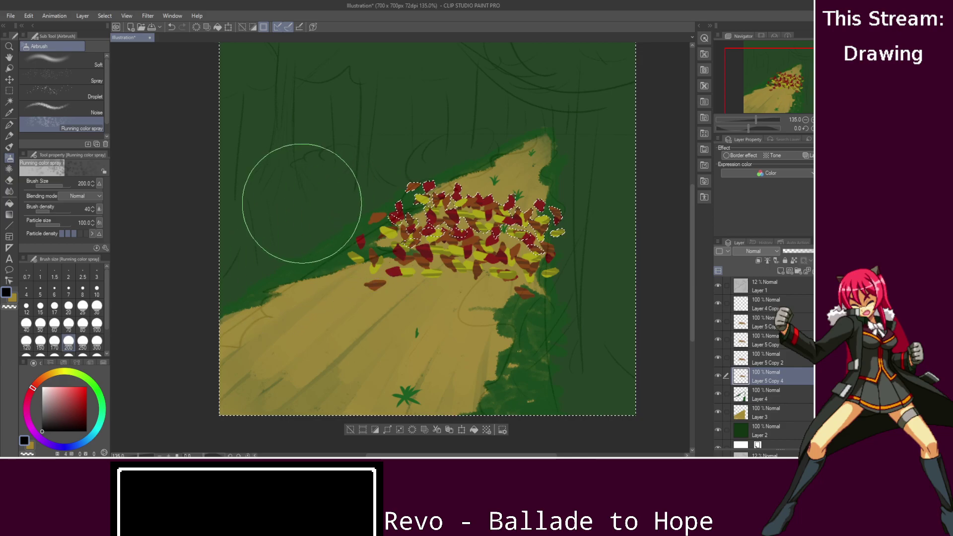
pyautogui.moveTo(310, 206); pyautogui.dragTo(748, 232)
pyautogui.hotkey('ctrl', 'z')
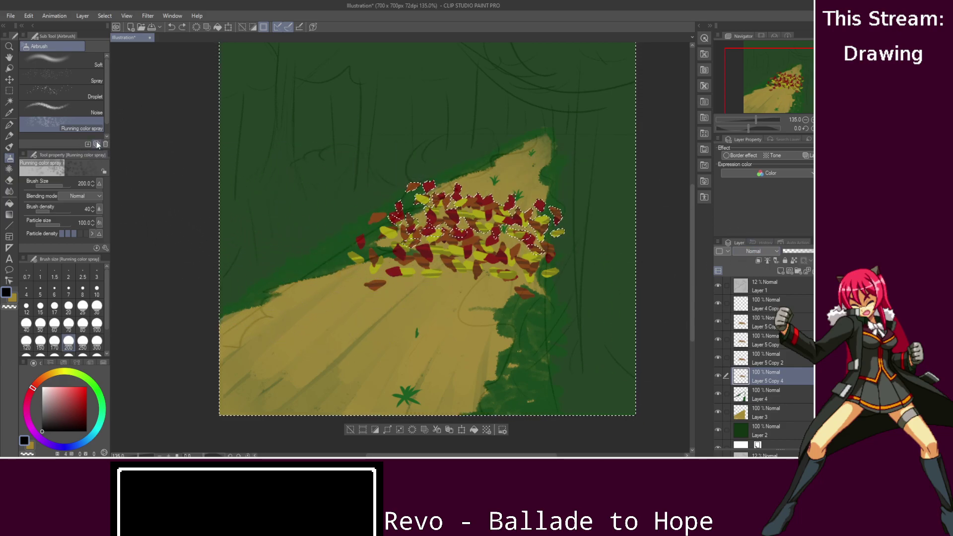
pyautogui.moveTo(414, 213); pyautogui.dragTo(664, 225)
pyautogui.hotkey('ctrl', 'z')
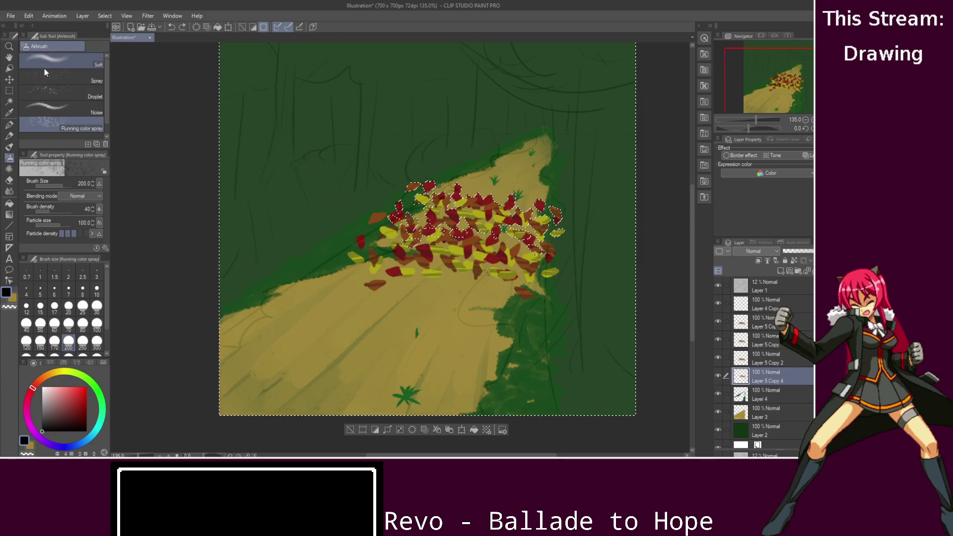
# - Invert the selection to just the leaves and set the turnip pen to size 12
pyautogui.click(9, 91)
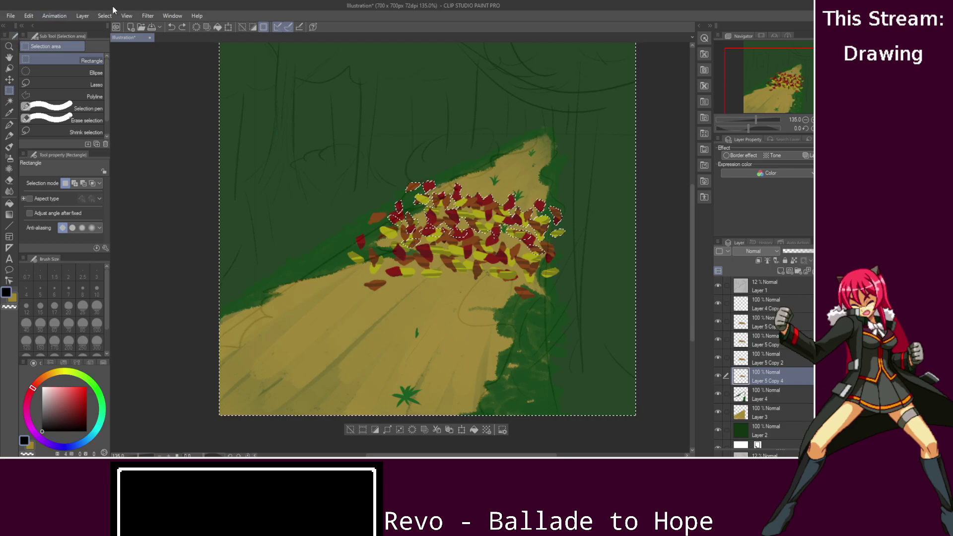
pyautogui.click(119, 67)
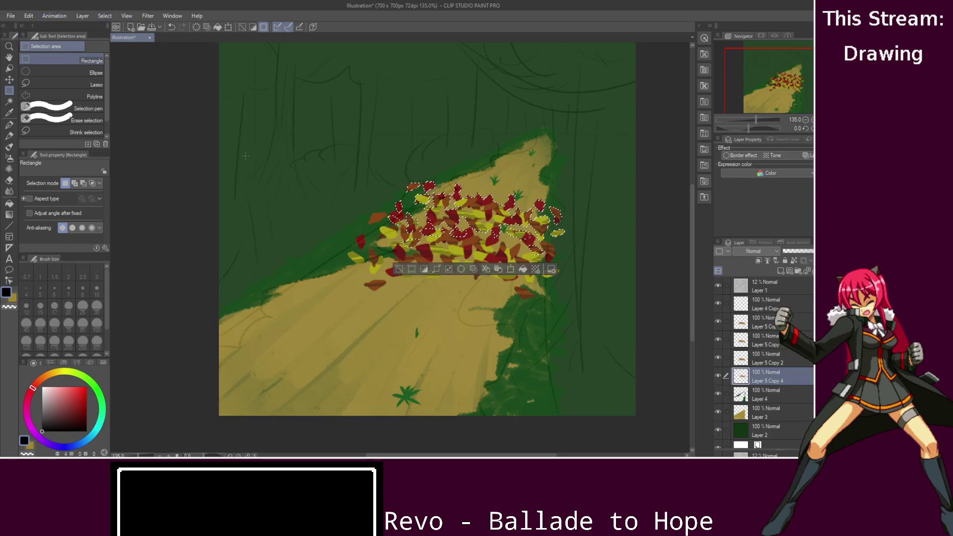
pyautogui.click(13, 146)
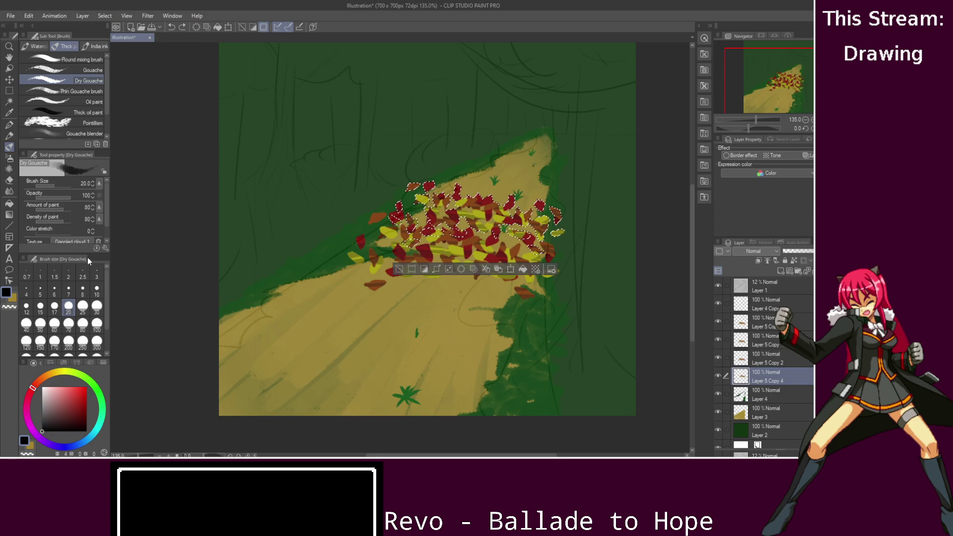
pyautogui.click(9, 125)
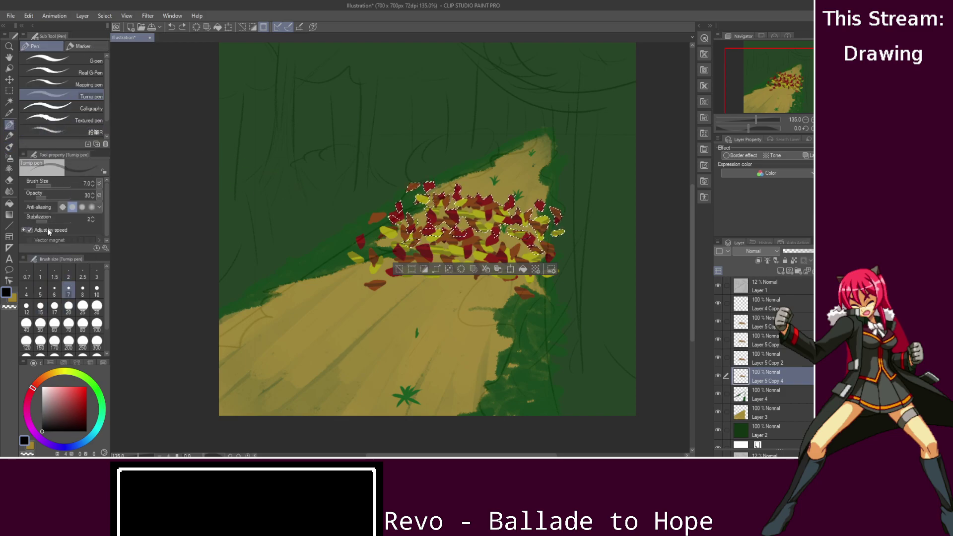
pyautogui.click(27, 306)
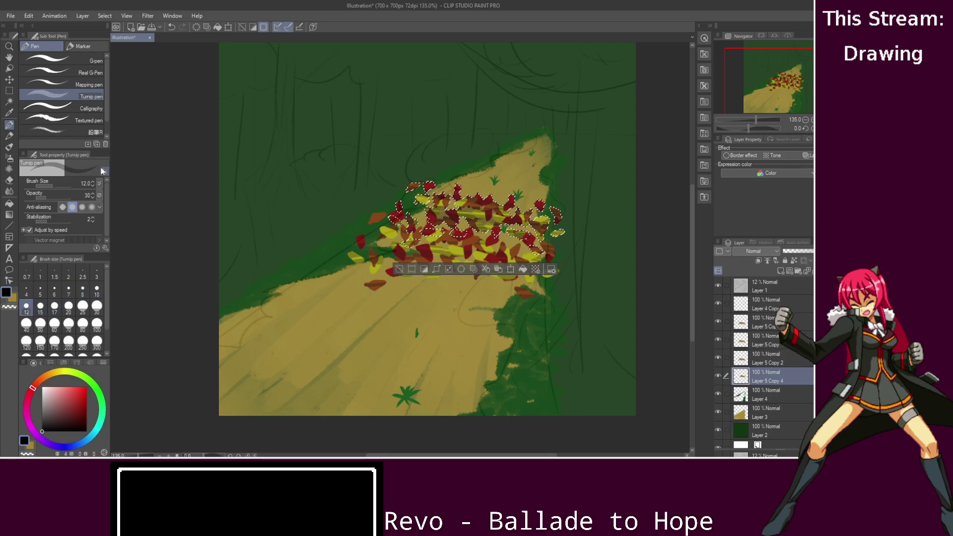
# - Clear the selection and make Layer 5 Copy the working layer
pyautogui.click(9, 90)
pyautogui.click(178, 129)
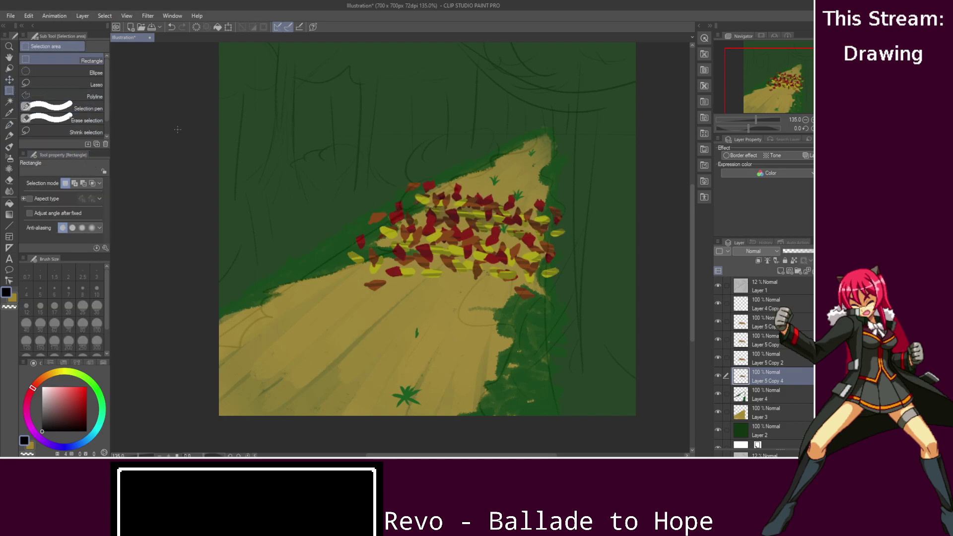
pyautogui.click(767, 325)
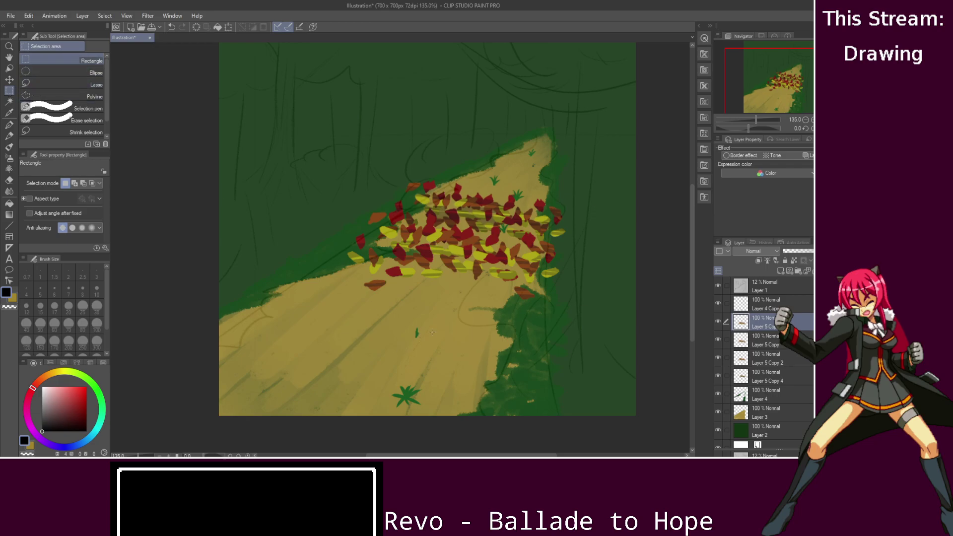
# - Shrink the selected leaf cluster to 72%, mirror it horizontally and tilt it clockwise
pyautogui.moveTo(263, 322); pyautogui.dragTo(675, 133)
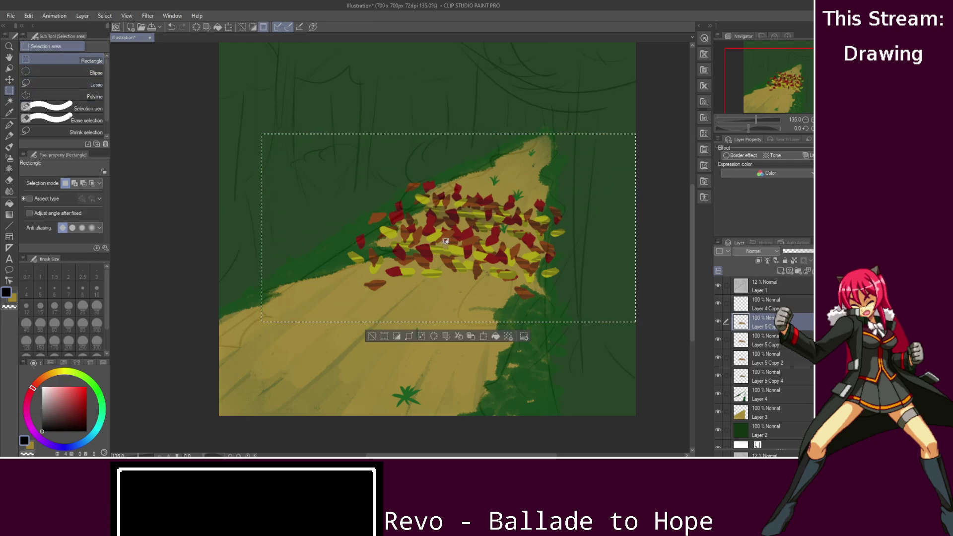
pyautogui.hotkey('ctrl', 't')
pyautogui.moveTo(492, 264); pyautogui.dragTo(549, 198)
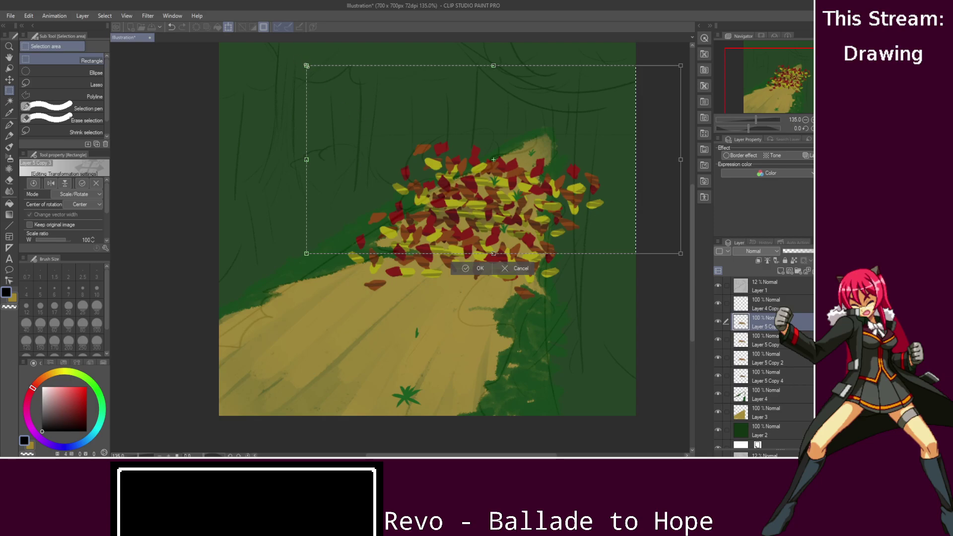
pyautogui.moveTo(307, 65); pyautogui.dragTo(383, 104)
pyautogui.moveTo(476, 204); pyautogui.dragTo(441, 193)
pyautogui.moveTo(347, 92); pyautogui.dragTo(375, 107)
pyautogui.moveTo(483, 187); pyautogui.dragTo(465, 182)
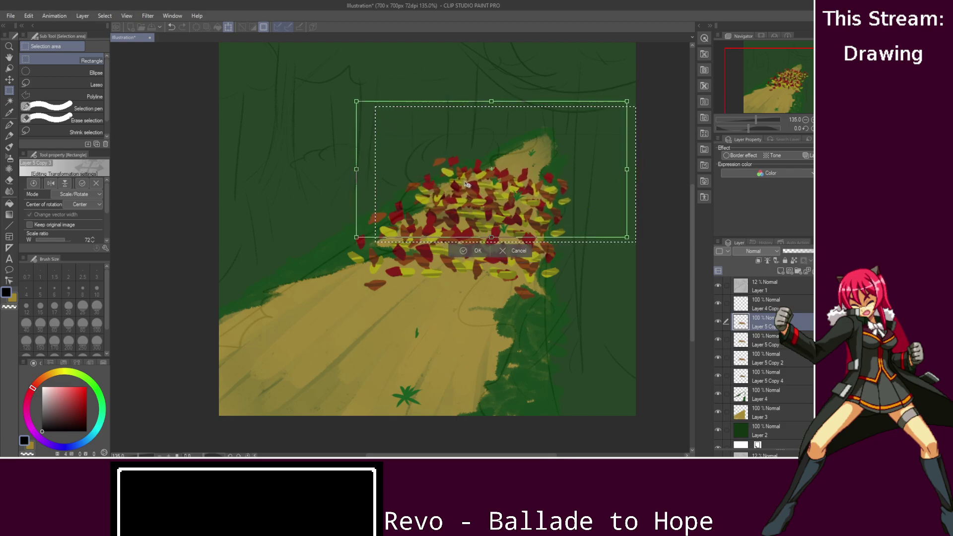
pyautogui.click(52, 183)
pyautogui.moveTo(640, 81); pyautogui.dragTo(665, 113)
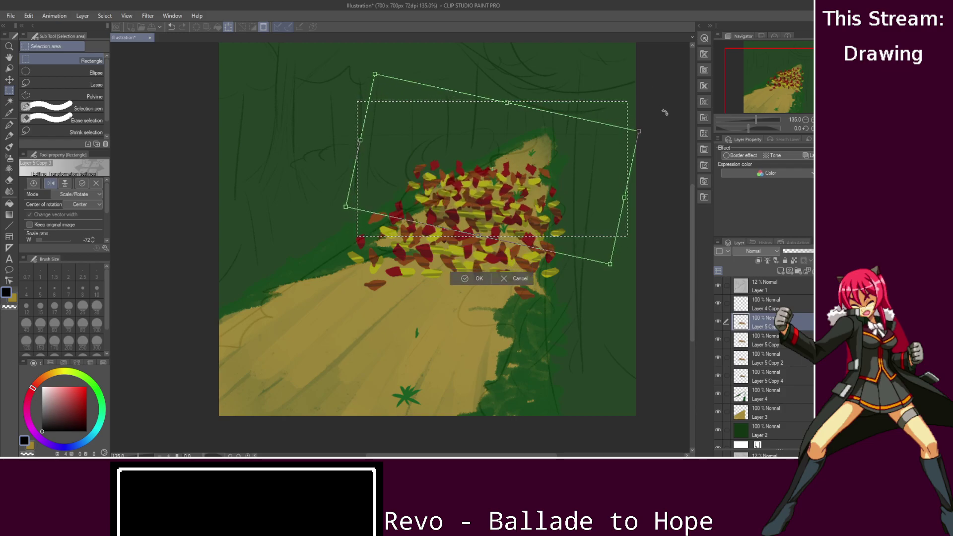
pyautogui.moveTo(493, 180); pyautogui.dragTo(499, 180)
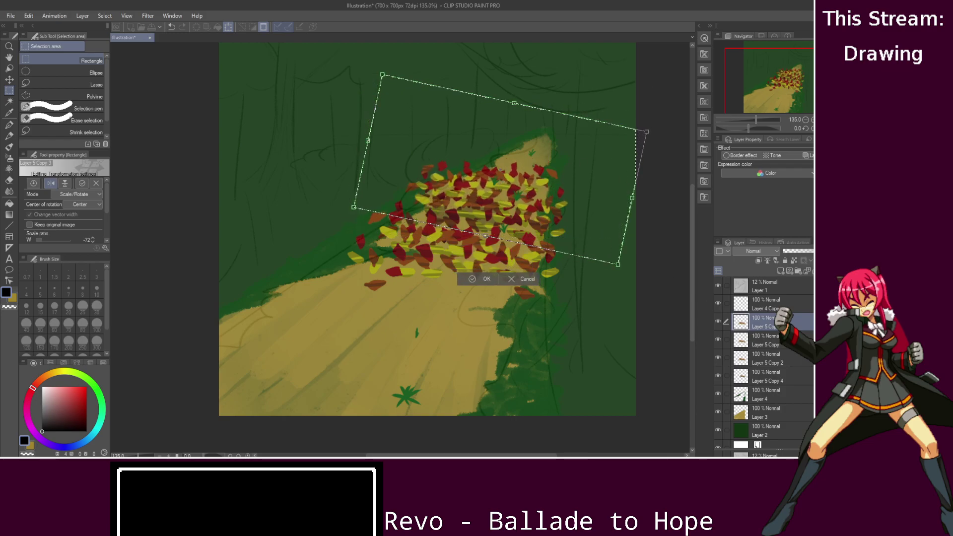
# - Move Layer 5 Copy 3 just above Layer 4, rescale its leaves to 93% and apply
pyautogui.moveTo(803, 323); pyautogui.dragTo(806, 386)
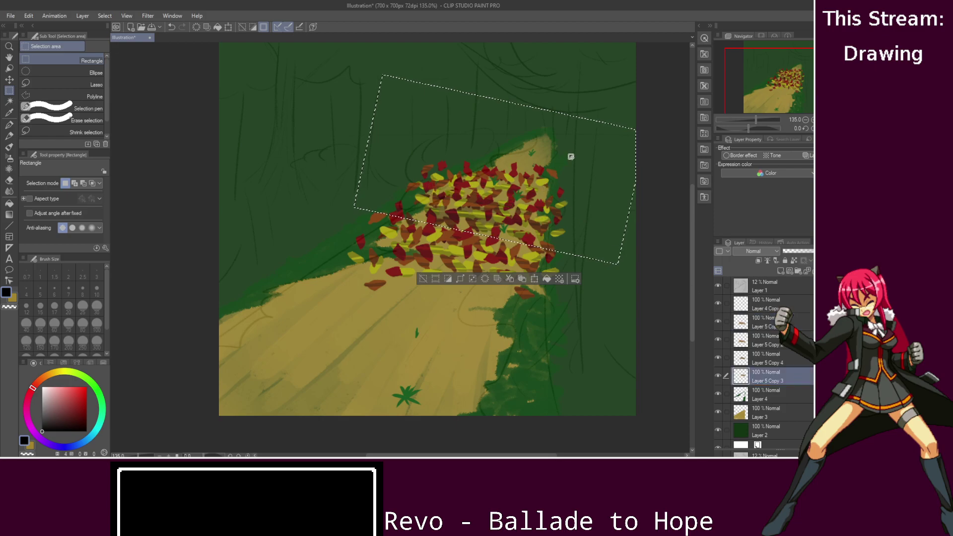
pyautogui.hotkey('ctrl', 't')
pyautogui.moveTo(354, 75); pyautogui.dragTo(375, 88)
pyautogui.moveTo(452, 141)
pyautogui.mouseDown()
pyautogui.moveTo(440, 142)
pyautogui.moveTo(449, 139)
pyautogui.mouseUp()
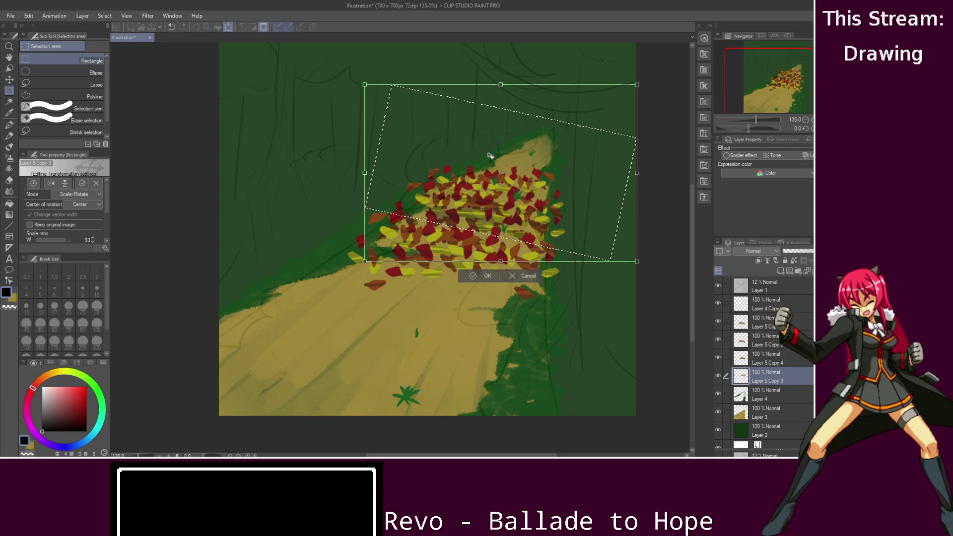
pyautogui.click(475, 276)
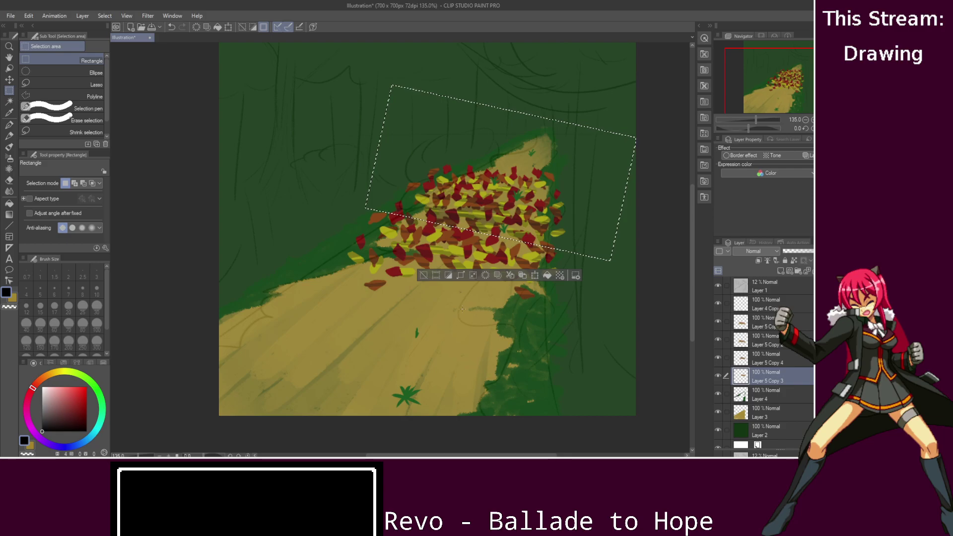
pyautogui.hotkey('ctrl', 'd')
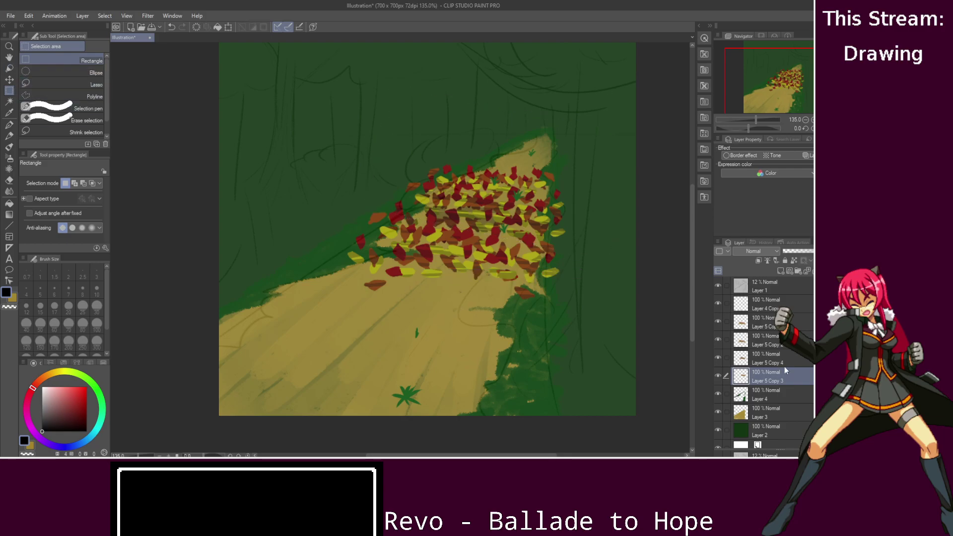
pyautogui.click(793, 345)
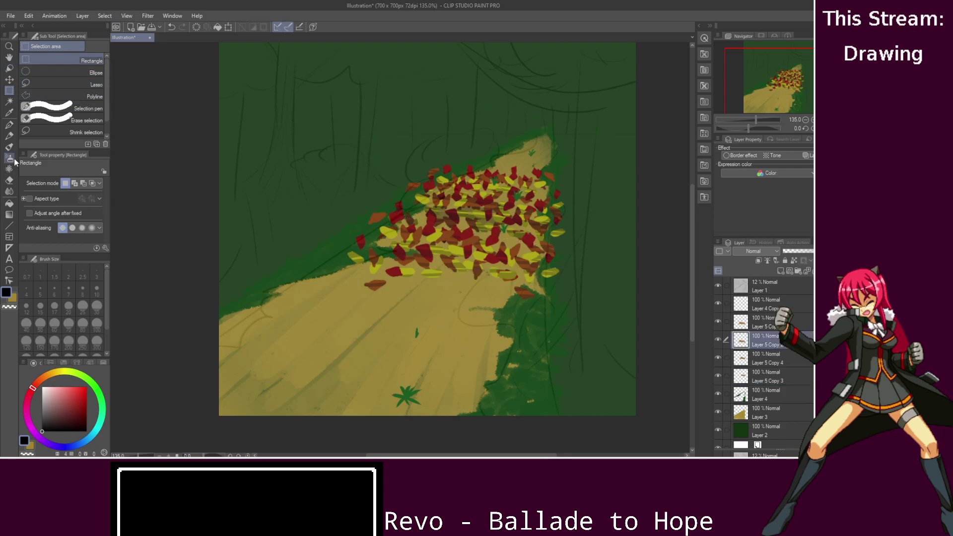
# - Move Layer 5 Copy 2's leaves down-left onto the near path, enlarged to 116% and tilted clockwise
pyautogui.hotkey('ctrl', 't')
pyautogui.moveTo(432, 256); pyautogui.dragTo(374, 302)
pyautogui.moveTo(298, 254); pyautogui.dragTo(279, 244)
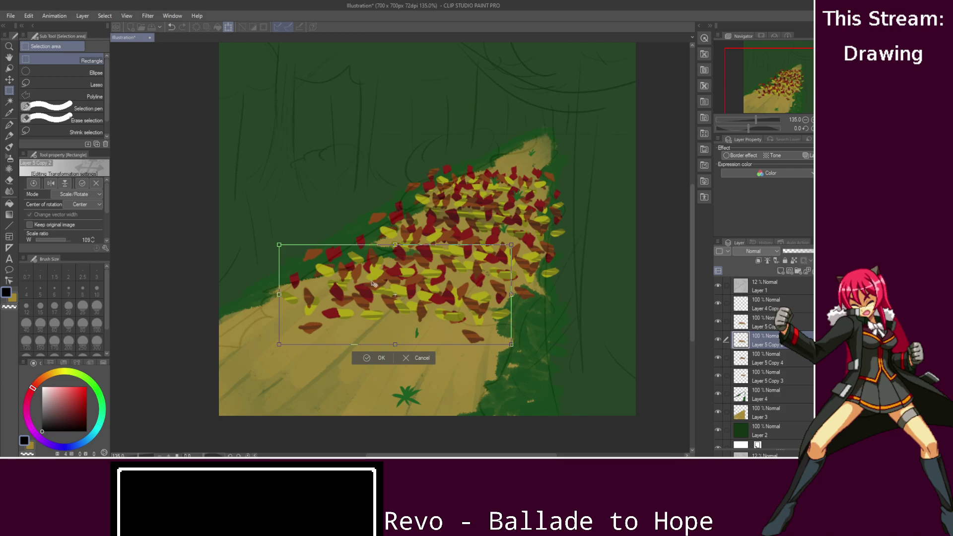
pyautogui.moveTo(531, 227); pyautogui.dragTo(538, 244)
pyautogui.moveTo(471, 299); pyautogui.dragTo(488, 306)
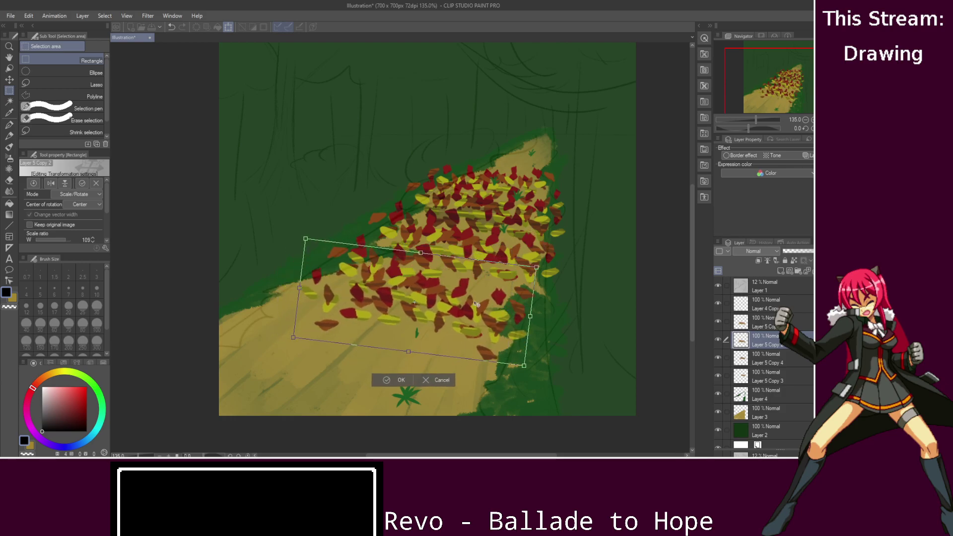
pyautogui.moveTo(306, 238); pyautogui.dragTo(292, 228)
pyautogui.moveTo(459, 295); pyautogui.dragTo(470, 298)
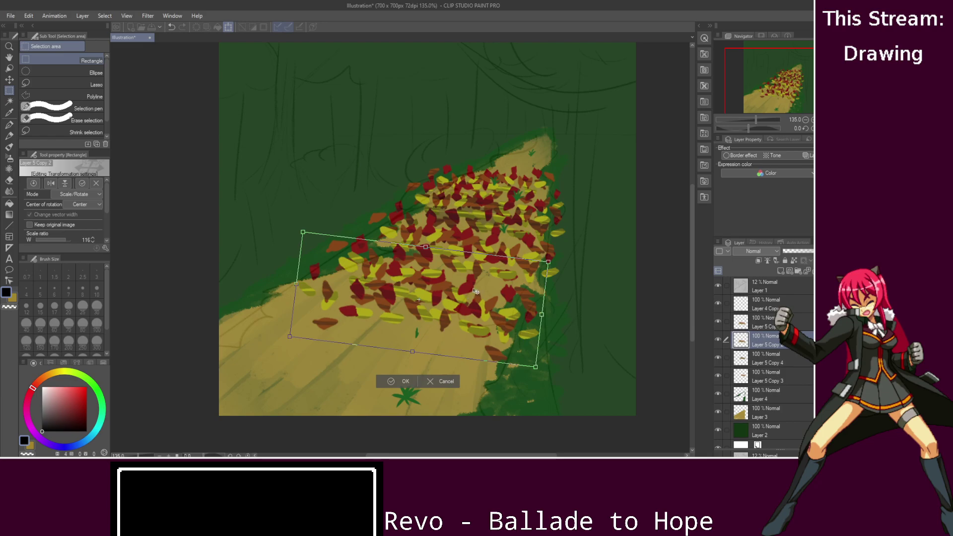
pyautogui.click(404, 382)
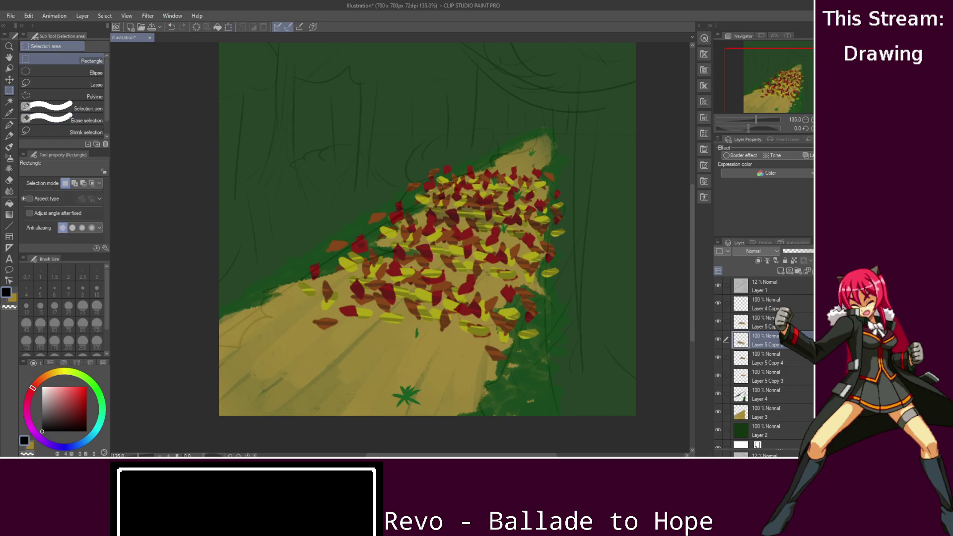
# - Paste Layer 5 Copy's leaves, shrink them to about 36% and place them level at the far end
pyautogui.click(785, 323)
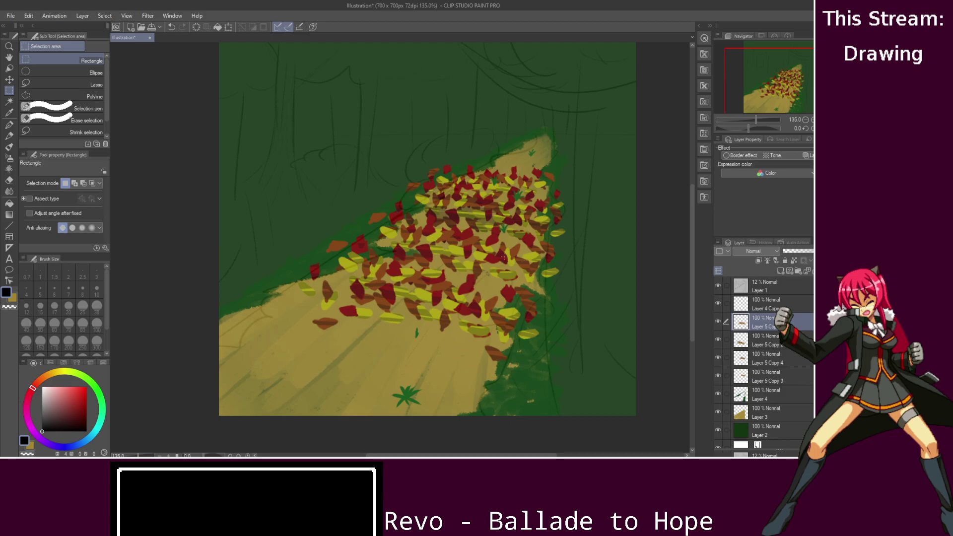
pyautogui.hotkey('ctrl', 'v')
pyautogui.hotkey('ctrl', 't')
pyautogui.moveTo(463, 264); pyautogui.dragTo(524, 180)
pyautogui.moveTo(406, 125); pyautogui.dragTo(501, 171)
pyautogui.moveTo(467, 145); pyautogui.dragTo(496, 174)
pyautogui.moveTo(567, 144); pyautogui.dragTo(571, 157)
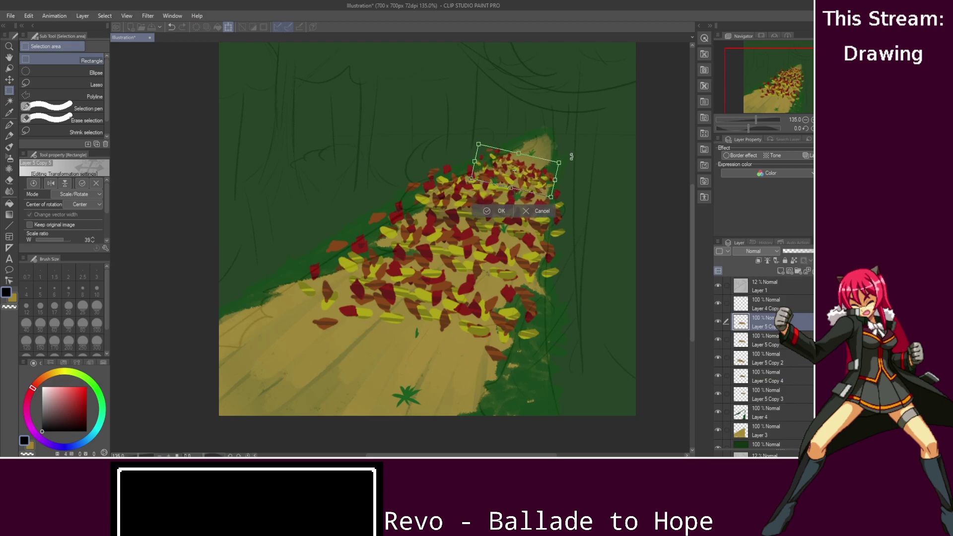
pyautogui.moveTo(485, 133); pyautogui.dragTo(459, 136)
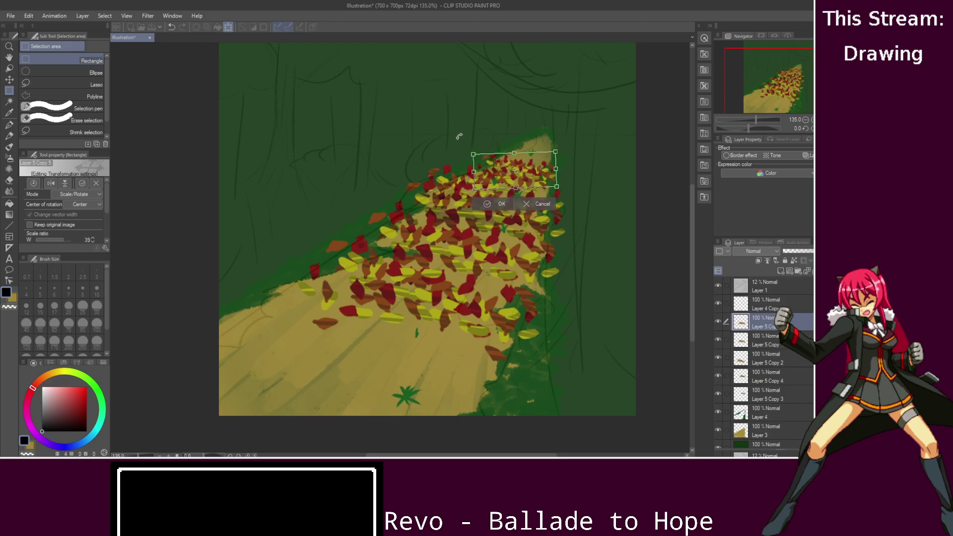
pyautogui.moveTo(499, 167); pyautogui.dragTo(500, 164)
pyautogui.moveTo(556, 148); pyautogui.dragTo(545, 163)
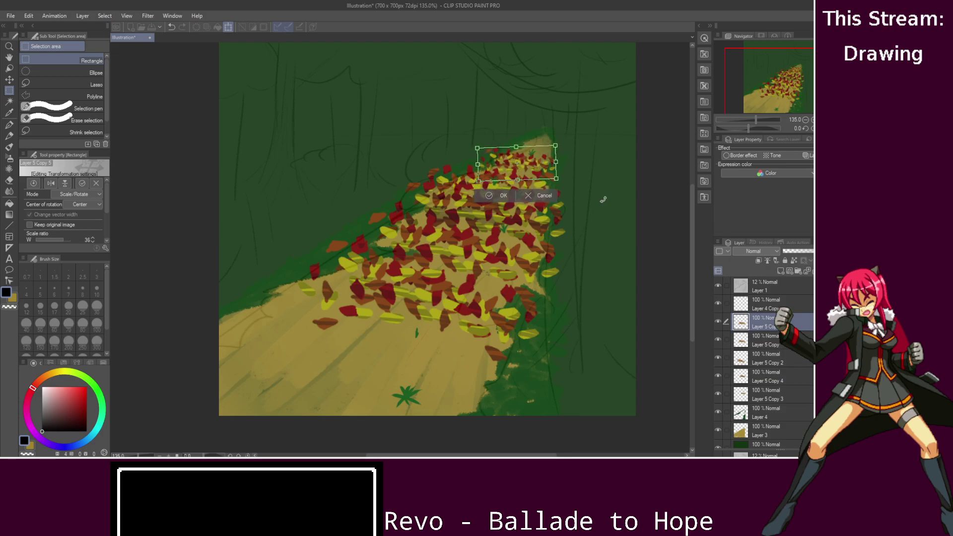
pyautogui.click(500, 195)
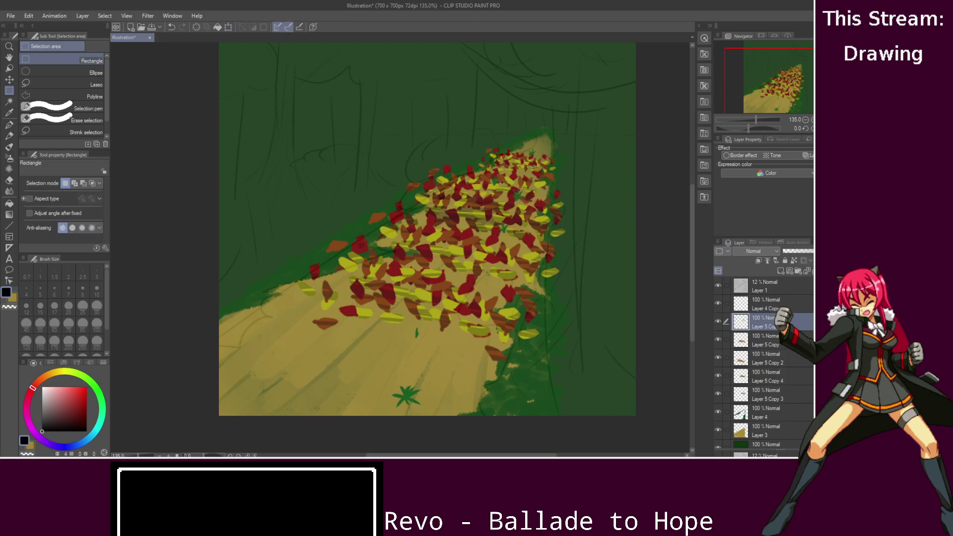
pyautogui.click(783, 361)
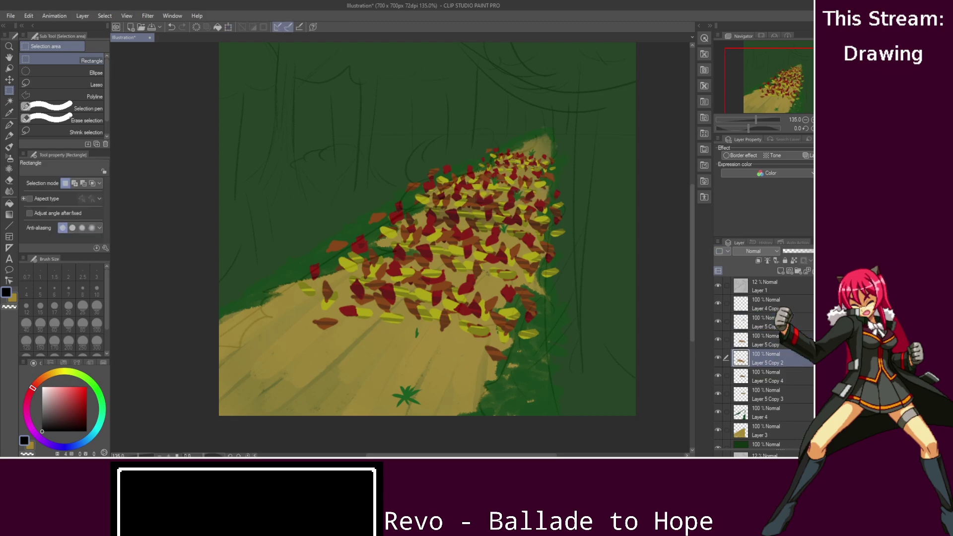
# - Paste another copy of Layer 5 Copy's leaves and shrink it into a small patch near the path's end
pyautogui.click(781, 342)
pyautogui.hotkey('ctrl', 'c')
pyautogui.hotkey('ctrl', 'v')
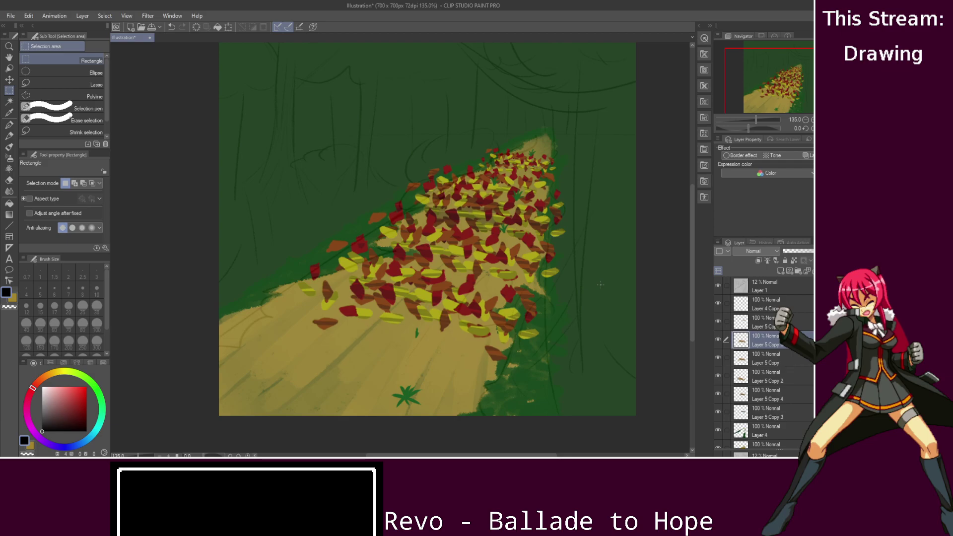
pyautogui.hotkey('ctrl', 't')
pyautogui.moveTo(560, 209); pyautogui.dragTo(498, 235)
pyautogui.moveTo(479, 271); pyautogui.dragTo(585, 148)
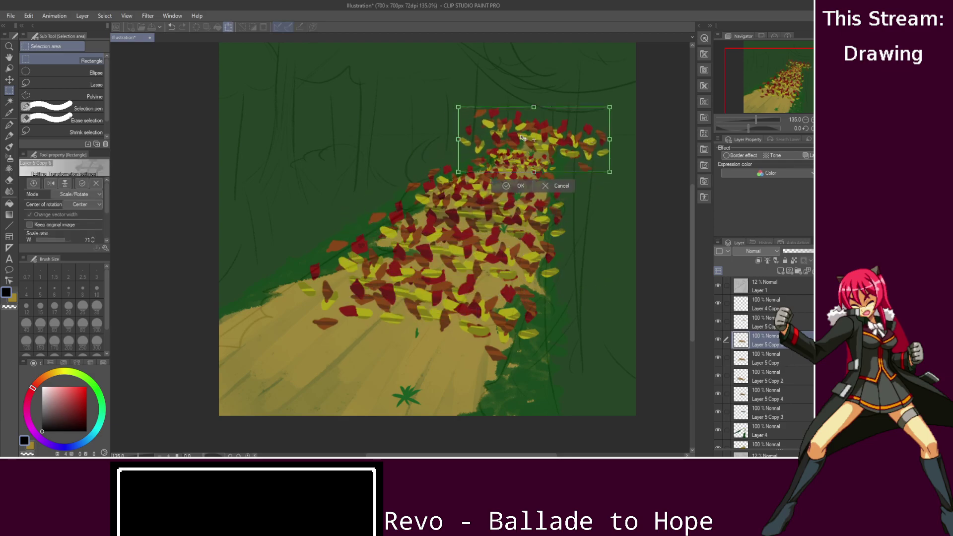
pyautogui.moveTo(459, 134); pyautogui.dragTo(532, 165)
pyautogui.moveTo(504, 137); pyautogui.dragTo(542, 151)
# - Mirror the patch and flip it upside down, fine-tune its size and tilt, and apply
pyautogui.click(53, 183)
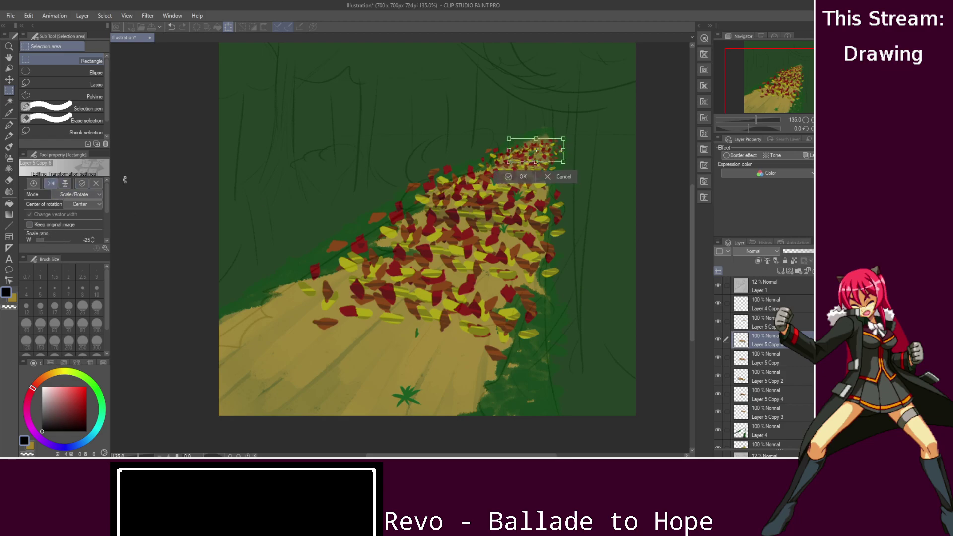
pyautogui.moveTo(565, 138); pyautogui.dragTo(556, 141)
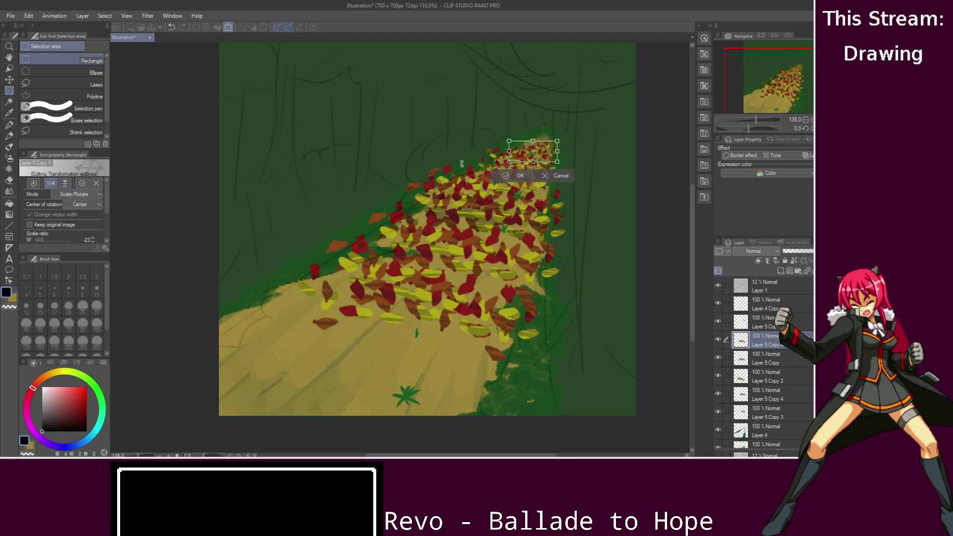
pyautogui.click(64, 185)
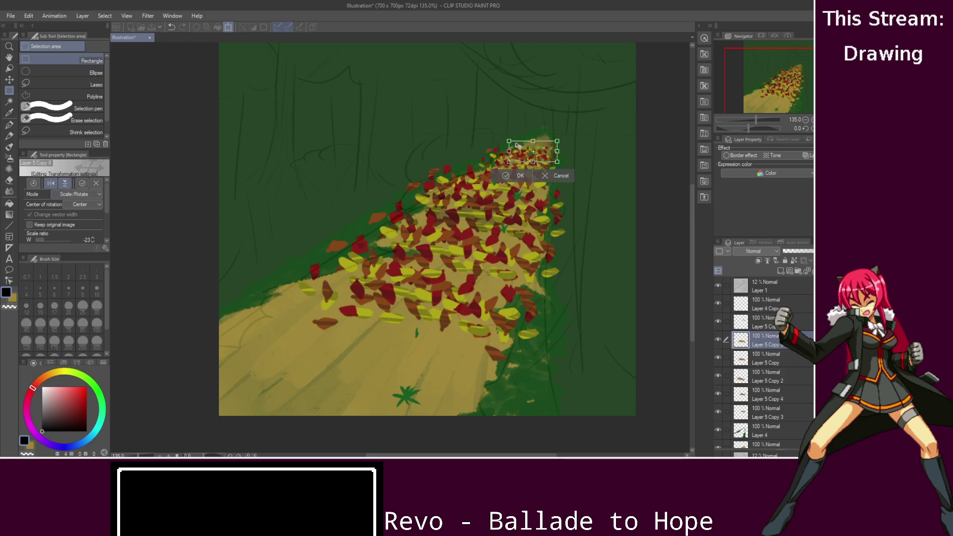
pyautogui.moveTo(509, 142); pyautogui.dragTo(535, 145)
pyautogui.moveTo(583, 123); pyautogui.dragTo(582, 133)
pyautogui.moveTo(512, 123); pyautogui.dragTo(525, 149)
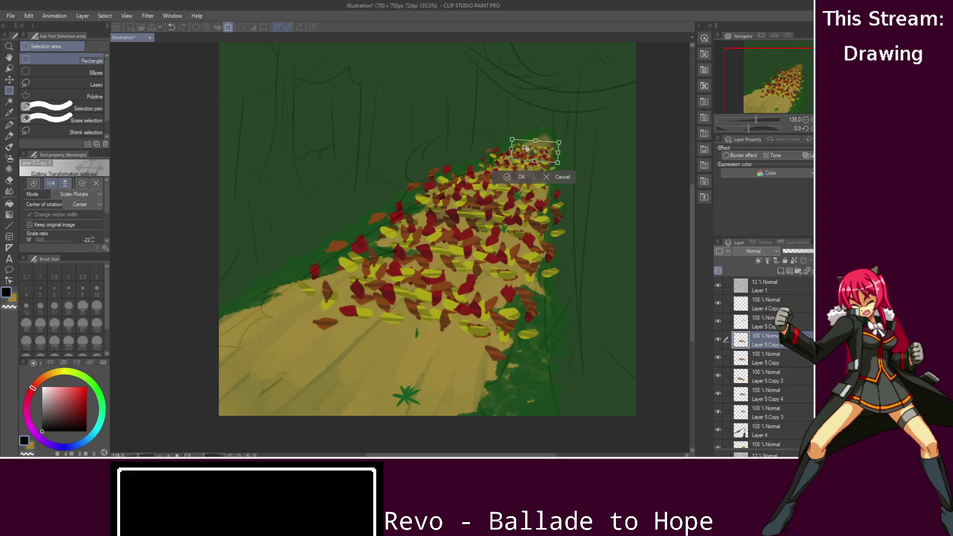
pyautogui.click(520, 175)
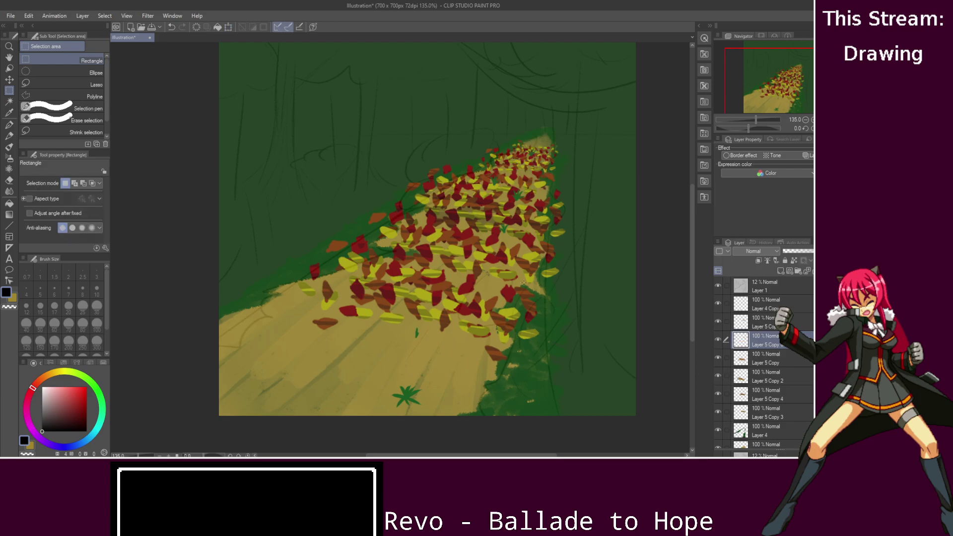
# - Paste the leaves again as Layer 5 Copy 7 and move them up and right
pyautogui.click(775, 362)
pyautogui.hotkey('ctrl', 'c')
pyautogui.hotkey('ctrl', 'v')
pyautogui.hotkey('ctrl', 't')
pyautogui.moveTo(457, 256); pyautogui.dragTo(541, 146)
pyautogui.scroll(2, 541, 146)
pyautogui.scroll(9, 542, 146)
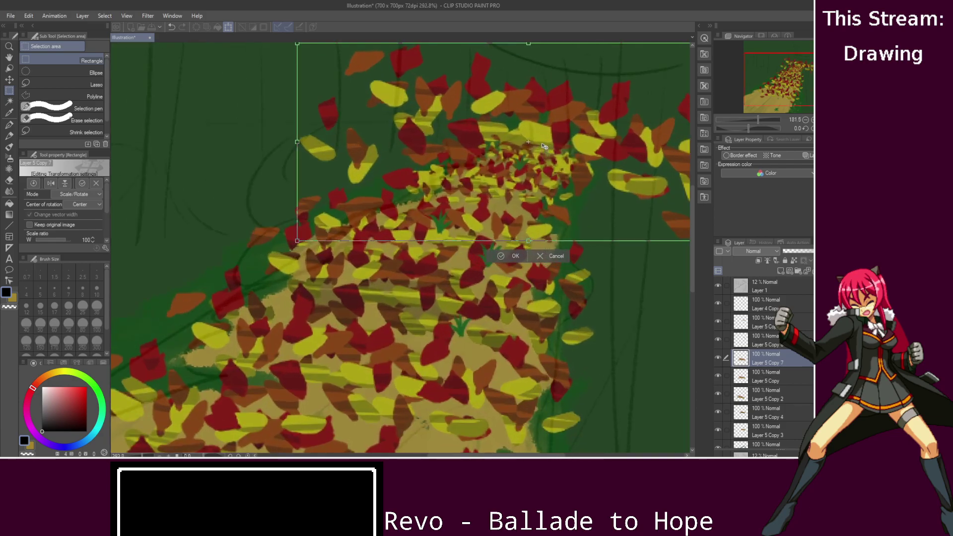
pyautogui.scroll(-6, 517, 138)
# - Shrink Layer 5 Copy 7 into a tiny mirrored patch at the path's far end and apply
pyautogui.moveTo(350, 66); pyautogui.dragTo(568, 169)
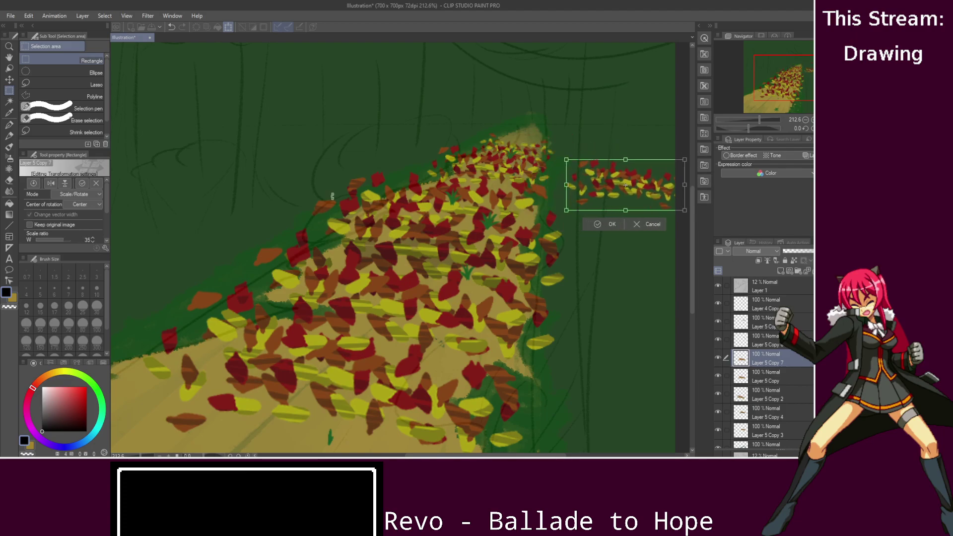
pyautogui.click(65, 183)
pyautogui.moveTo(608, 199); pyautogui.dragTo(516, 148)
pyautogui.moveTo(592, 107); pyautogui.dragTo(532, 136)
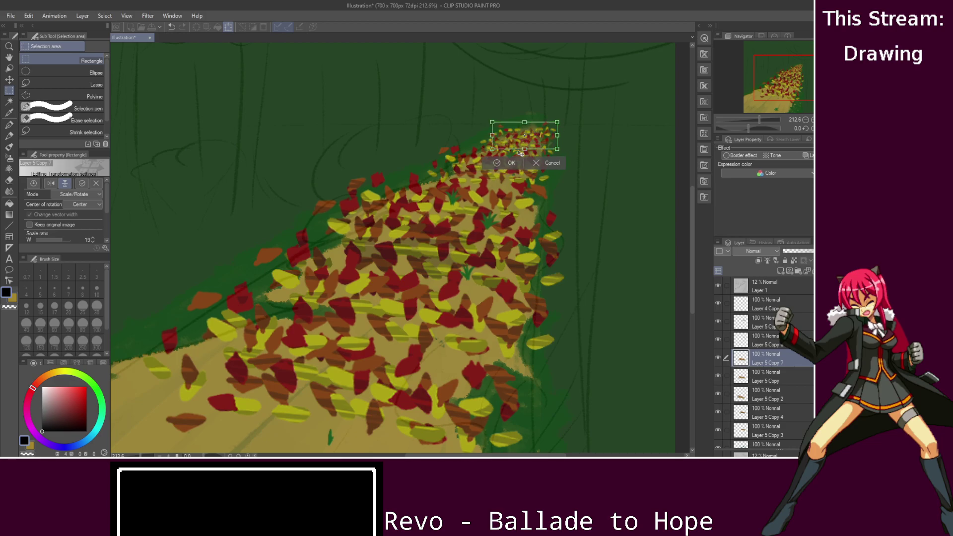
pyautogui.click(517, 165)
pyautogui.scroll(-4, 498, 271)
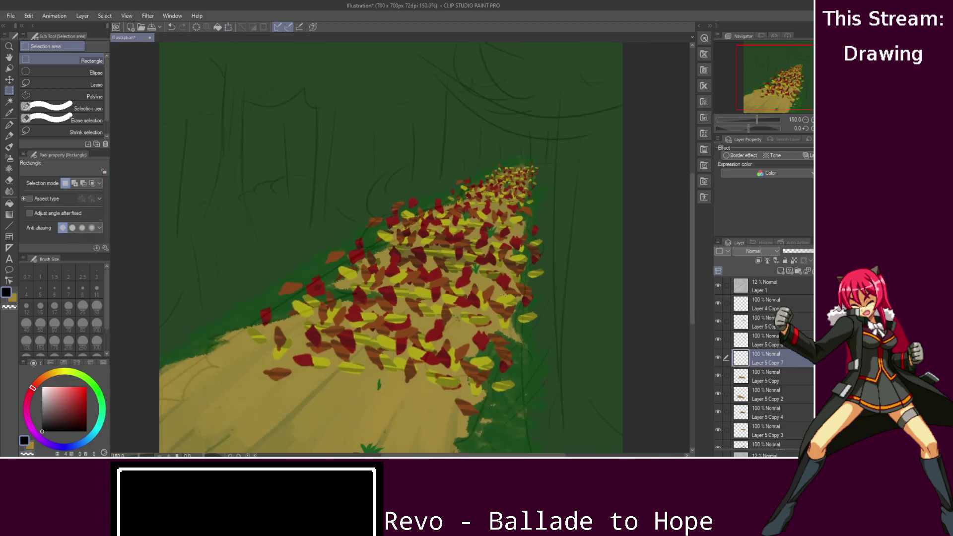
pyautogui.moveTo(693, 215)
pyautogui.mouseDown()
pyautogui.moveTo(693, 242)
pyautogui.moveTo(686, 233)
pyautogui.mouseUp()
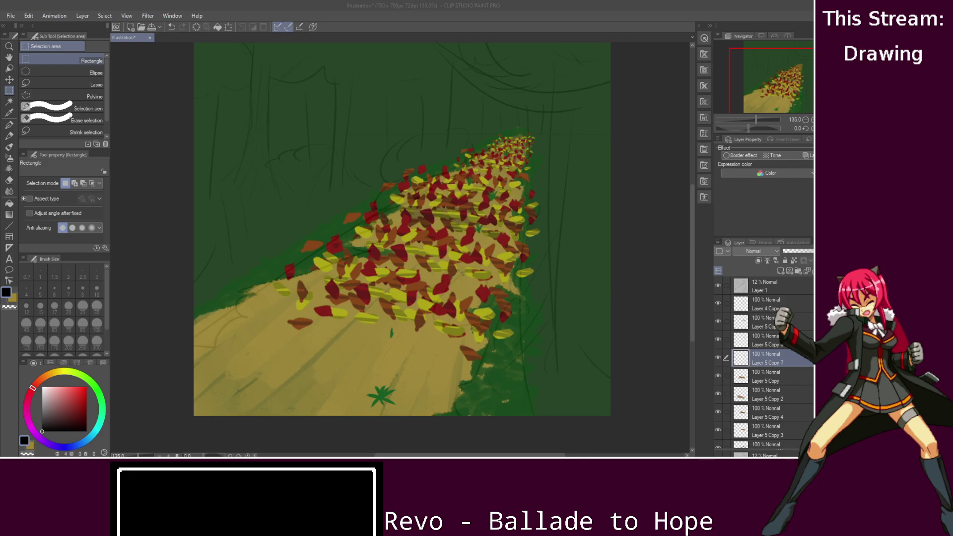
# - Select Layer 5 Copy through the other leaf copy layers and merge them into one layer
pyautogui.click(213, 16)
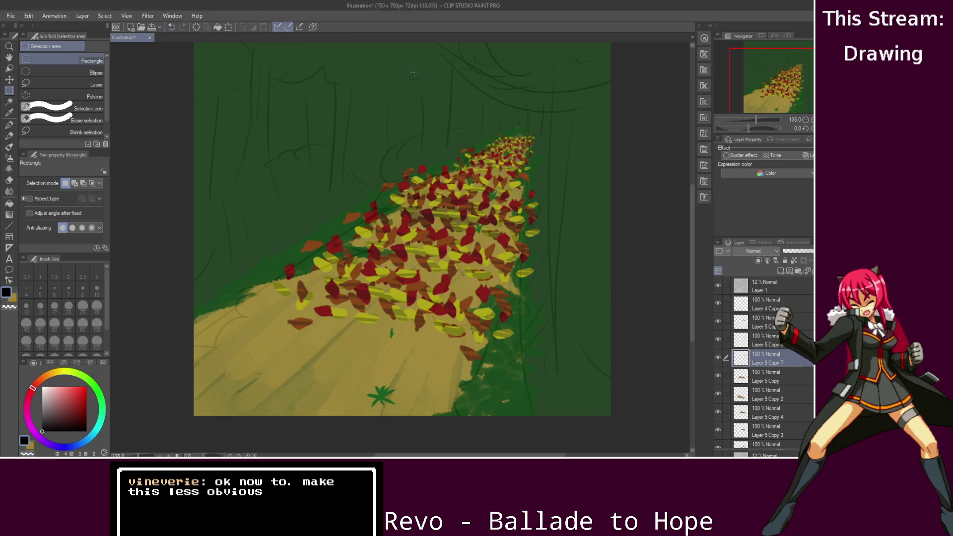
pyautogui.click(792, 376)
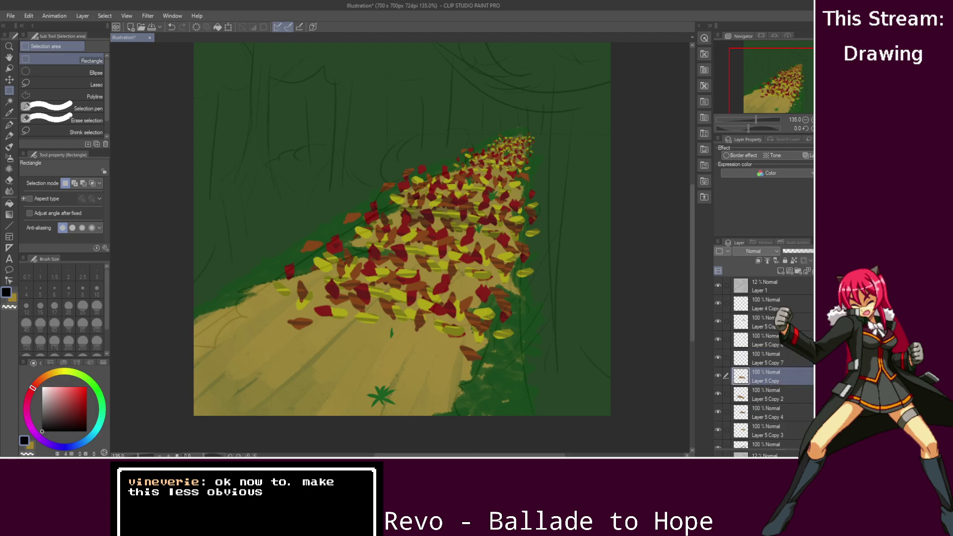
pyautogui.scroll(-4, 741, 306)
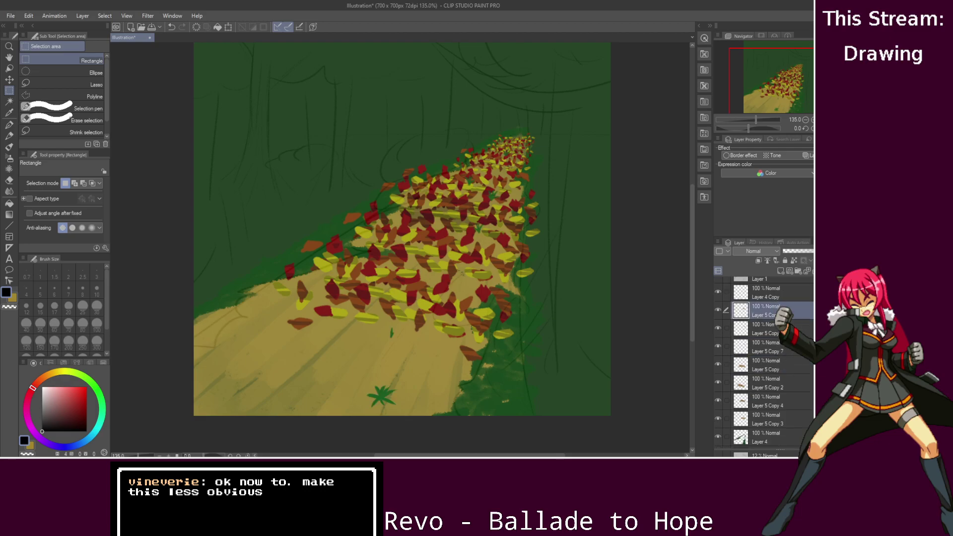
pyautogui.keyDown('shift'); pyautogui.click(783, 373); pyautogui.keyUp('shift')
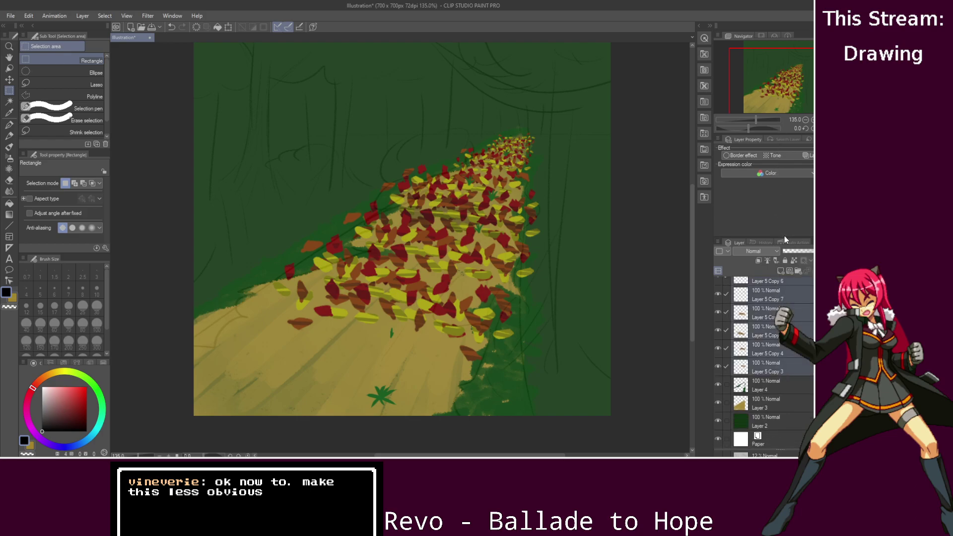
pyautogui.click(787, 262)
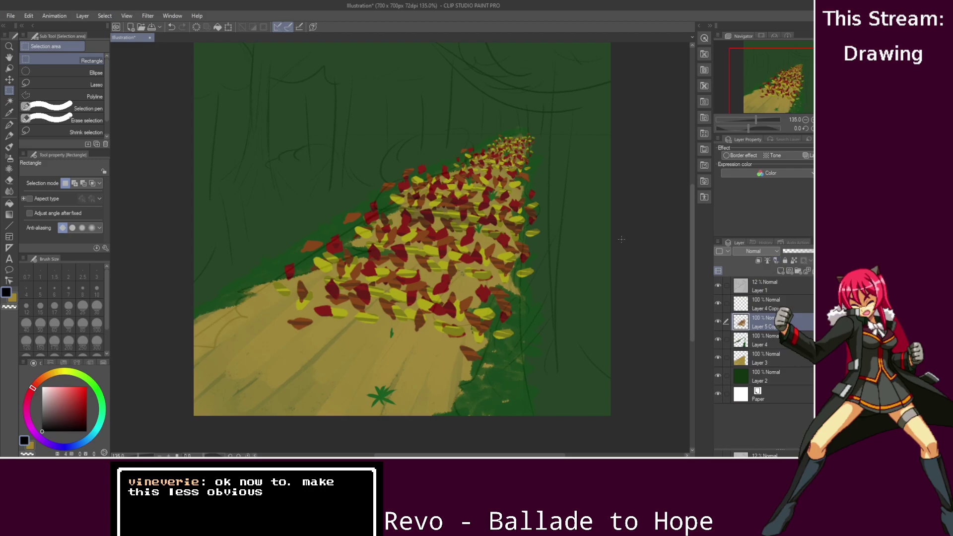
# - Paste a duplicate of the merged leaves, test resizing and flipping it, then cancel the transform
pyautogui.hotkey('ctrl', 'c')
pyautogui.hotkey('ctrl', 'v')
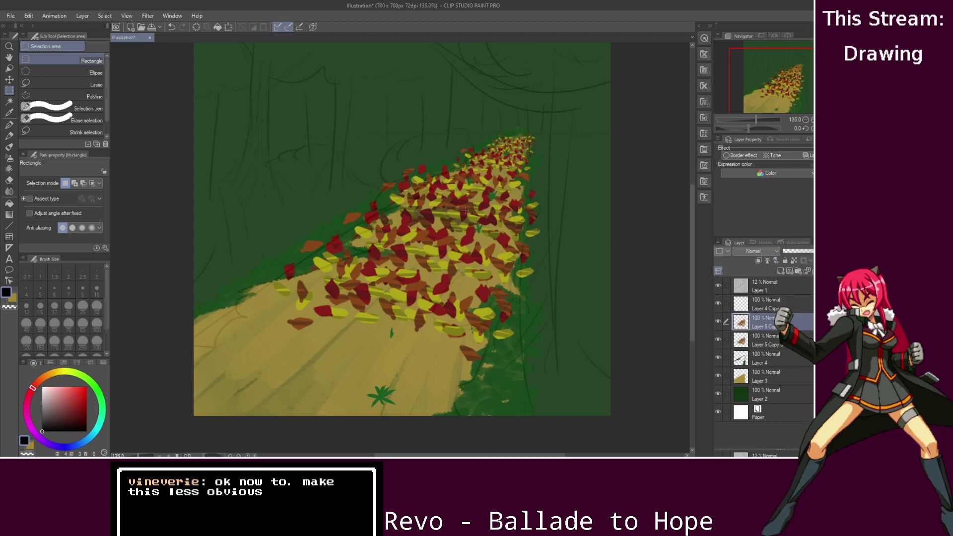
pyautogui.hotkey('ctrl', 't')
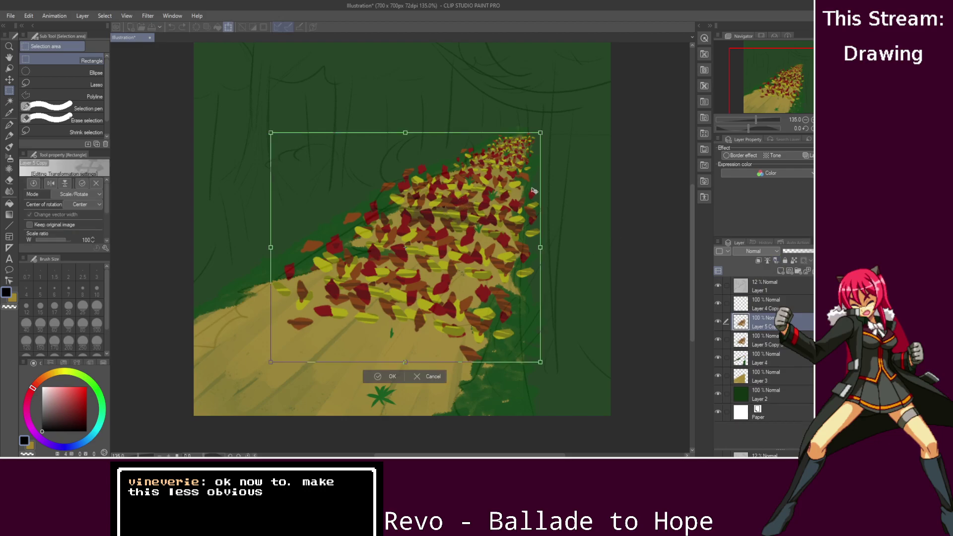
pyautogui.moveTo(540, 131); pyautogui.dragTo(545, 129)
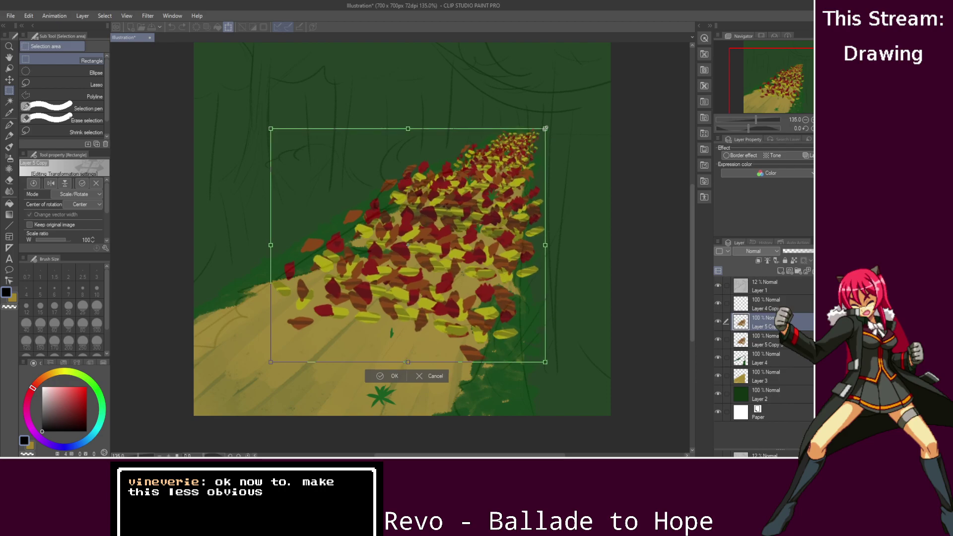
pyautogui.moveTo(408, 164); pyautogui.dragTo(392, 167)
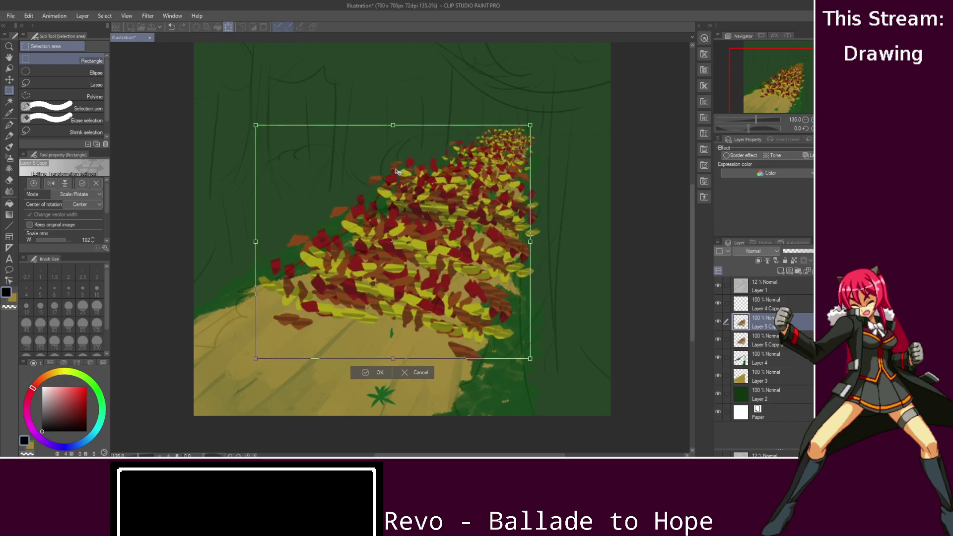
pyautogui.click(63, 184)
pyautogui.click(65, 183)
pyautogui.click(50, 183)
pyautogui.click(51, 184)
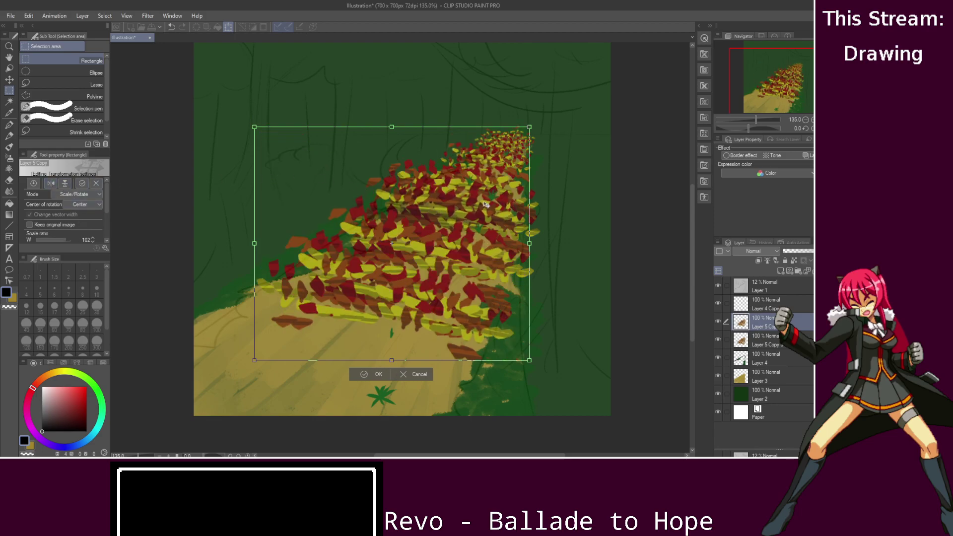
pyautogui.click(420, 370)
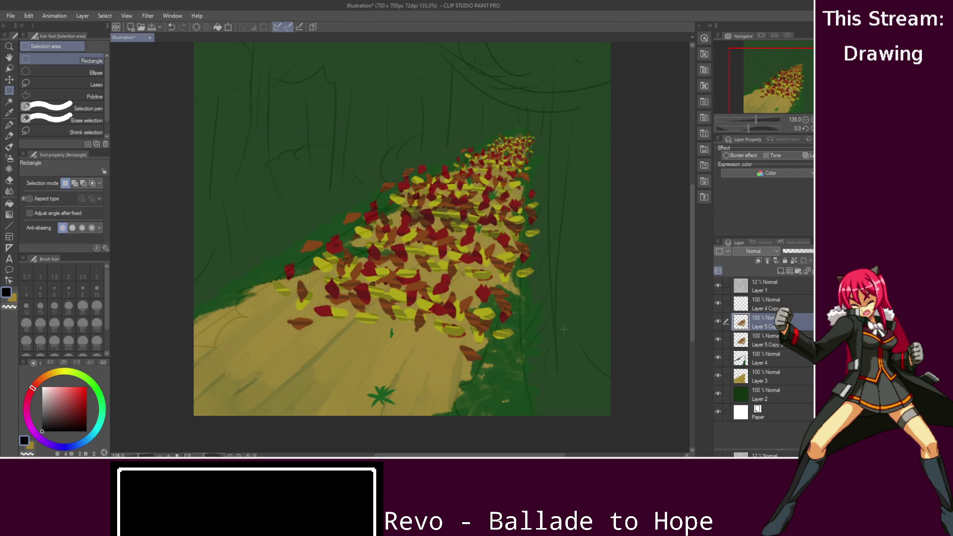
# - Set the pen to size 5 in near-black, merge the leaf layer down and add a new layer
pyautogui.scroll(6, 221, 379)
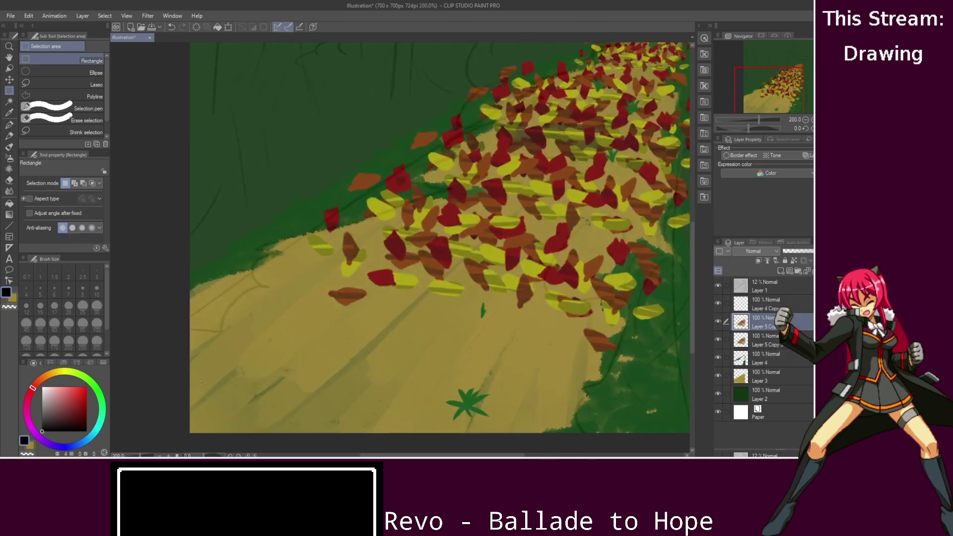
pyautogui.click(9, 124)
pyautogui.click(40, 290)
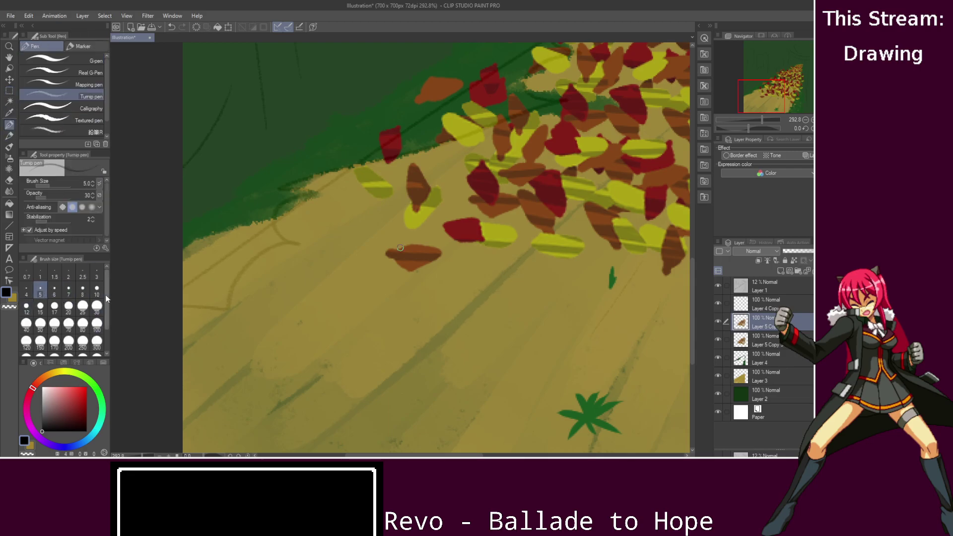
pyautogui.click(44, 431)
pyautogui.hotkey('ctrl', 'e')
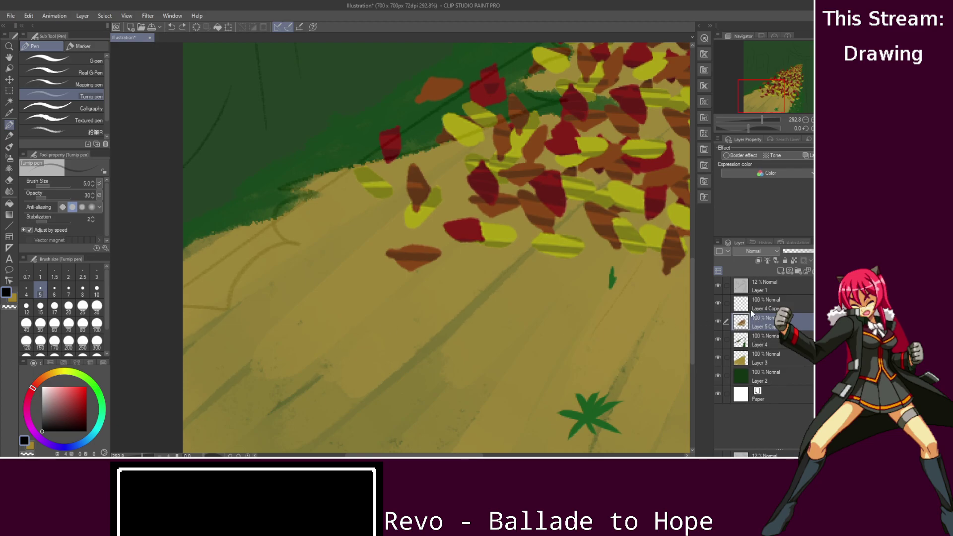
pyautogui.click(780, 270)
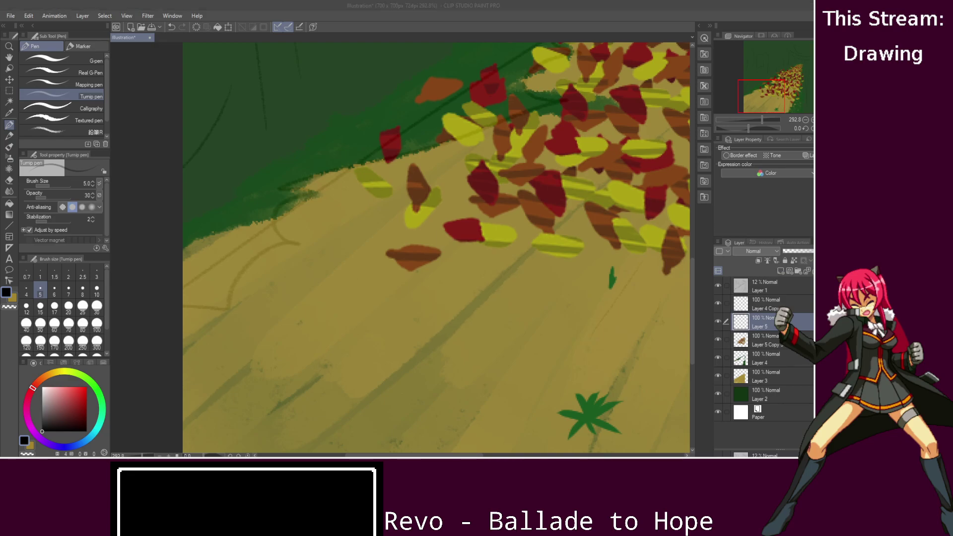
pyautogui.hotkey('alt', 'Tab')
# - At 100 opacity, draw two black leaf shapes on the lower-left part of the path
pyautogui.moveTo(284, 290)
pyautogui.mouseDown()
pyautogui.moveTo(278, 338)
pyautogui.moveTo(282, 300)
pyautogui.moveTo(266, 326)
pyautogui.moveTo(279, 346)
pyautogui.mouseUp()
pyautogui.hotkey('ctrl', 'z')
pyautogui.hotkey('ctrl', 'z')
pyautogui.moveTo(53, 192); pyautogui.dragTo(78, 189)
pyautogui.moveTo(288, 284); pyautogui.dragTo(267, 335)
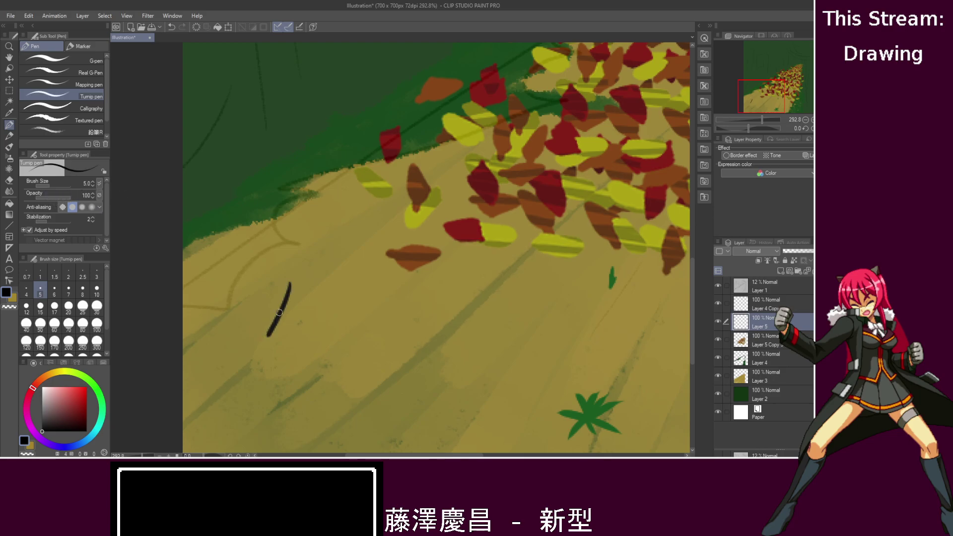
pyautogui.moveTo(288, 287)
pyautogui.mouseDown()
pyautogui.moveTo(266, 340)
pyautogui.moveTo(300, 319)
pyautogui.moveTo(288, 327)
pyautogui.moveTo(298, 309)
pyautogui.moveTo(289, 321)
pyautogui.moveTo(262, 310)
pyautogui.moveTo(275, 302)
pyautogui.moveTo(269, 318)
pyautogui.moveTo(278, 309)
pyautogui.moveTo(282, 315)
pyautogui.moveTo(289, 291)
pyautogui.moveTo(291, 316)
pyautogui.moveTo(277, 329)
pyautogui.moveTo(286, 296)
pyautogui.moveTo(269, 335)
pyautogui.moveTo(265, 314)
pyautogui.moveTo(266, 339)
pyautogui.moveTo(279, 329)
pyautogui.moveTo(380, 337)
pyautogui.moveTo(370, 323)
pyautogui.moveTo(390, 331)
pyautogui.mouseUp()
pyautogui.hotkey('ctrl', 'z')
pyautogui.hotkey('ctrl', 'z')
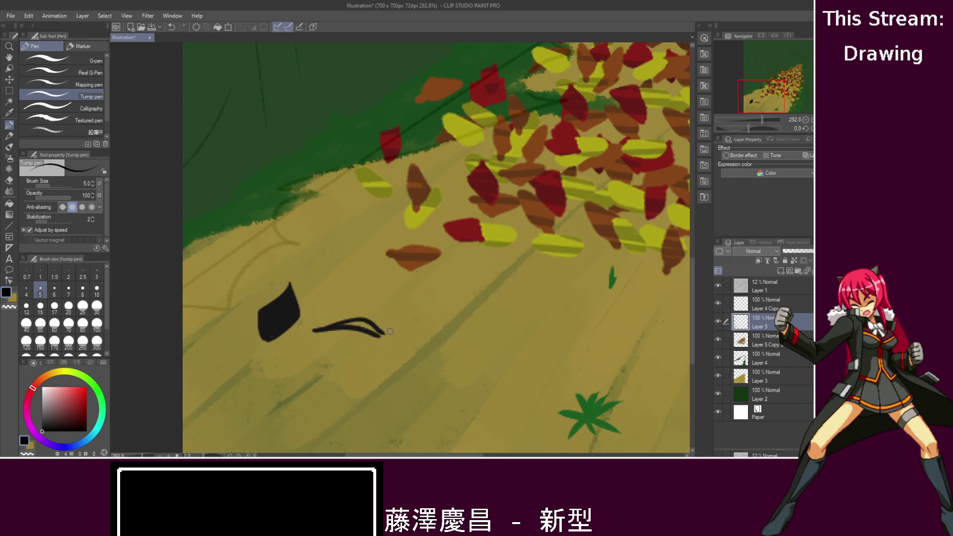
pyautogui.moveTo(324, 330)
pyautogui.mouseDown()
pyautogui.moveTo(387, 339)
pyautogui.moveTo(352, 321)
pyautogui.moveTo(339, 325)
pyautogui.moveTo(374, 334)
pyautogui.moveTo(356, 322)
pyautogui.moveTo(371, 323)
pyautogui.moveTo(337, 324)
pyautogui.moveTo(357, 320)
pyautogui.moveTo(342, 329)
pyautogui.moveTo(377, 340)
pyautogui.moveTo(344, 326)
pyautogui.moveTo(380, 336)
pyautogui.moveTo(369, 326)
pyautogui.moveTo(384, 338)
pyautogui.moveTo(355, 329)
pyautogui.moveTo(380, 340)
pyautogui.mouseUp()
pyautogui.hotkey('ctrl', 'z')
pyautogui.hotkey('ctrl', 'z')
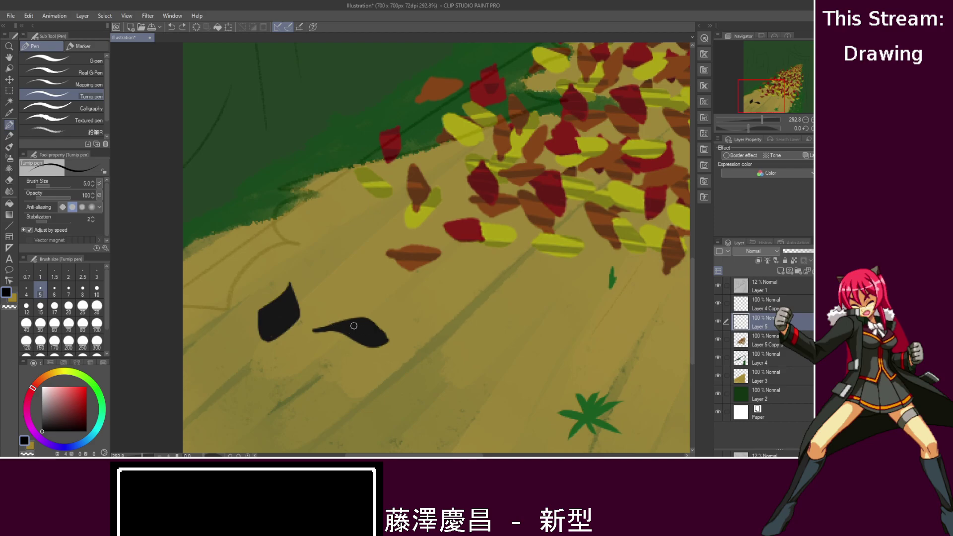
# - Sharpen the curved leaf's tip, draw a stemmed third leaf below, and pick a brighter yellow
pyautogui.moveTo(378, 339); pyautogui.dragTo(398, 337)
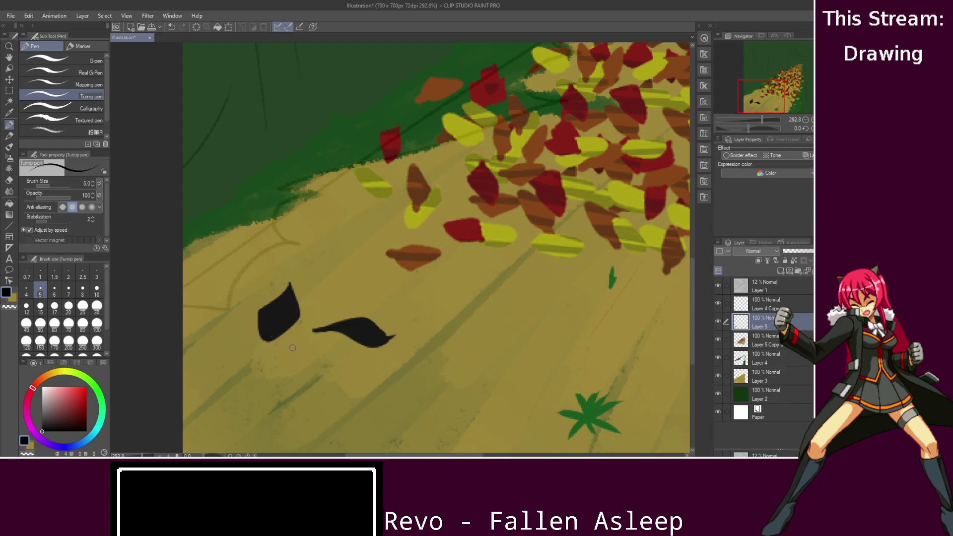
pyautogui.moveTo(291, 347); pyautogui.dragTo(302, 399)
pyautogui.moveTo(293, 351)
pyautogui.mouseDown()
pyautogui.moveTo(284, 380)
pyautogui.moveTo(306, 404)
pyautogui.mouseUp()
pyautogui.moveTo(294, 352)
pyautogui.mouseDown()
pyautogui.moveTo(313, 376)
pyautogui.moveTo(304, 403)
pyautogui.moveTo(312, 383)
pyautogui.moveTo(303, 395)
pyautogui.moveTo(286, 372)
pyautogui.moveTo(297, 382)
pyautogui.moveTo(299, 363)
pyautogui.moveTo(311, 374)
pyautogui.moveTo(299, 360)
pyautogui.moveTo(310, 380)
pyautogui.moveTo(306, 398)
pyautogui.moveTo(304, 370)
pyautogui.moveTo(289, 376)
pyautogui.moveTo(303, 382)
pyautogui.moveTo(293, 403)
pyautogui.moveTo(307, 399)
pyautogui.moveTo(291, 404)
pyautogui.moveTo(313, 383)
pyautogui.moveTo(304, 368)
pyautogui.moveTo(289, 380)
pyautogui.moveTo(301, 359)
pyautogui.mouseUp()
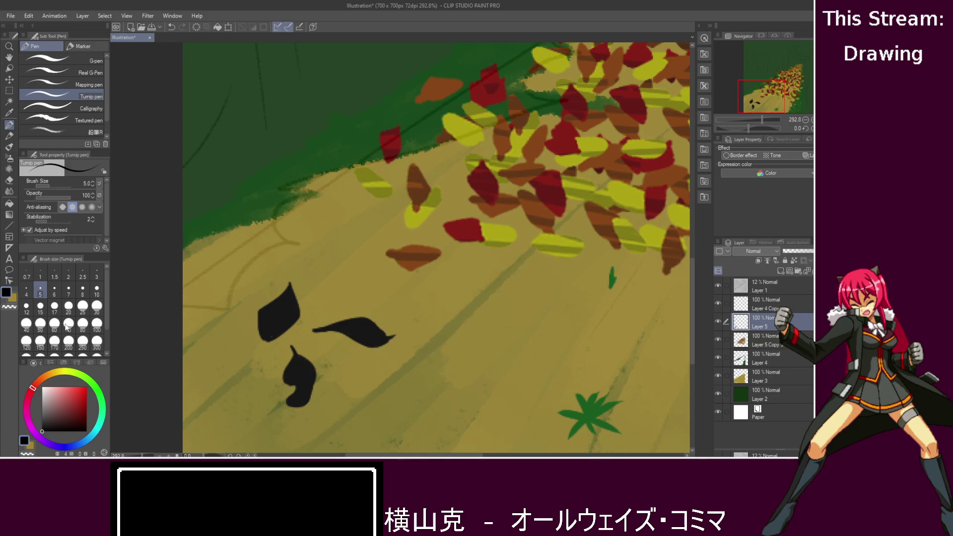
pyautogui.click(15, 300)
pyautogui.click(91, 399)
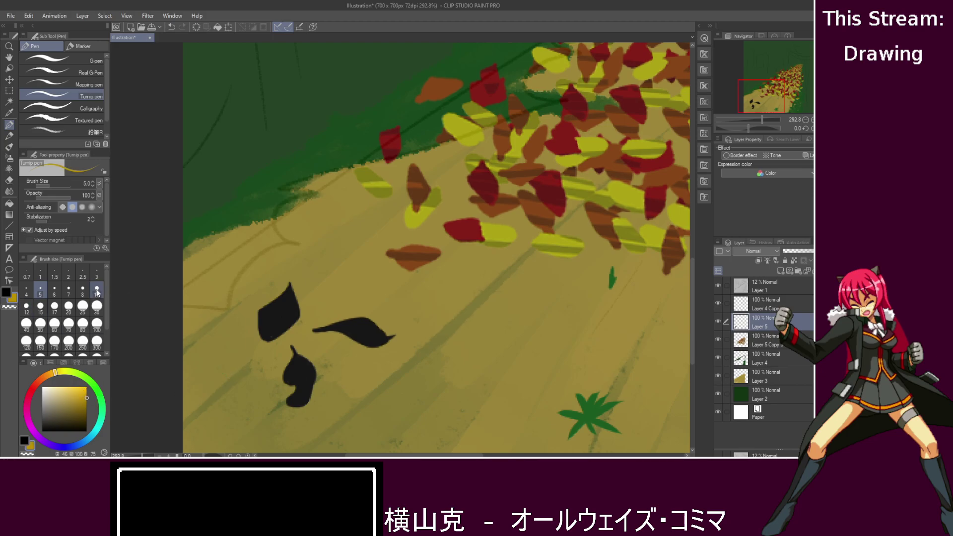
# - Select only the three leaves by auto-selecting the empty area and inverting the selection
pyautogui.click(10, 101)
pyautogui.click(397, 299)
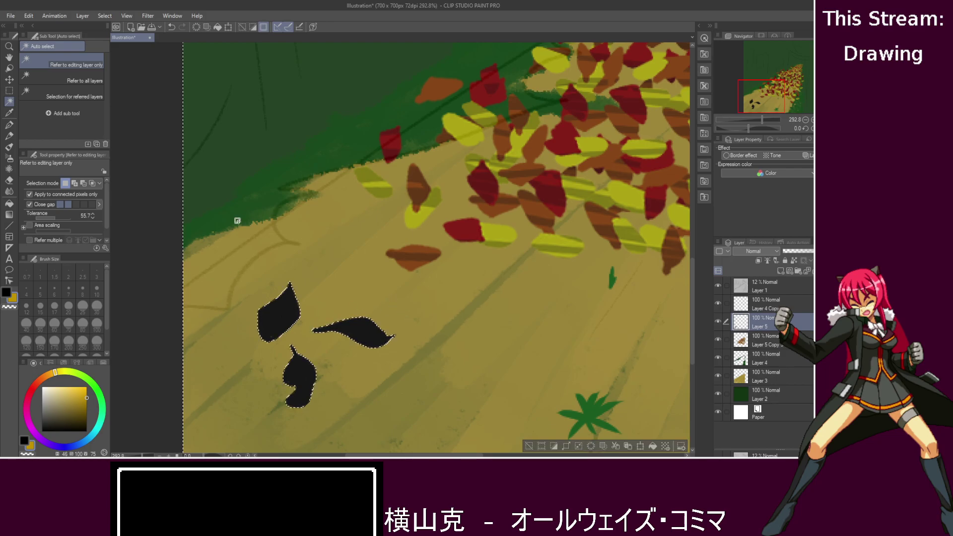
pyautogui.hotkey('ctrl', 'shift', 'i')
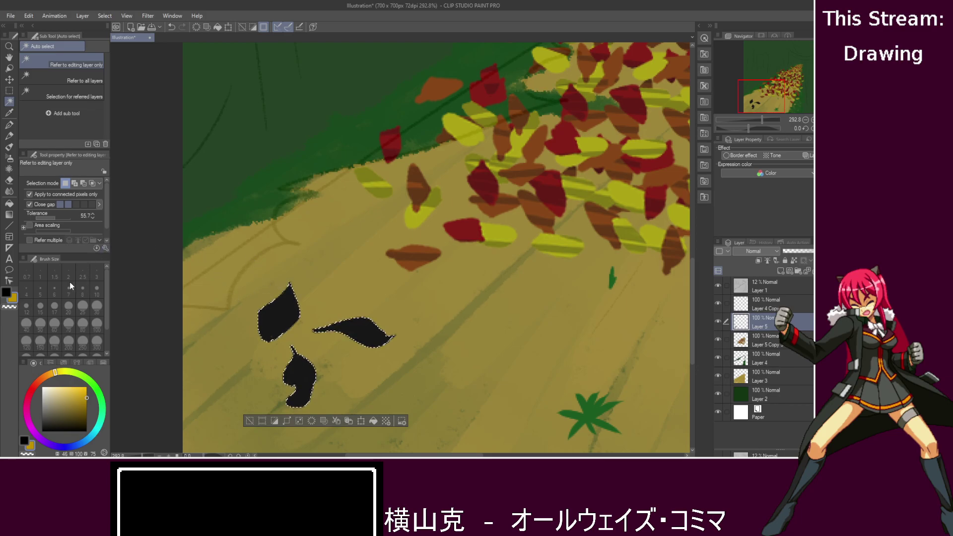
pyautogui.click(253, 337)
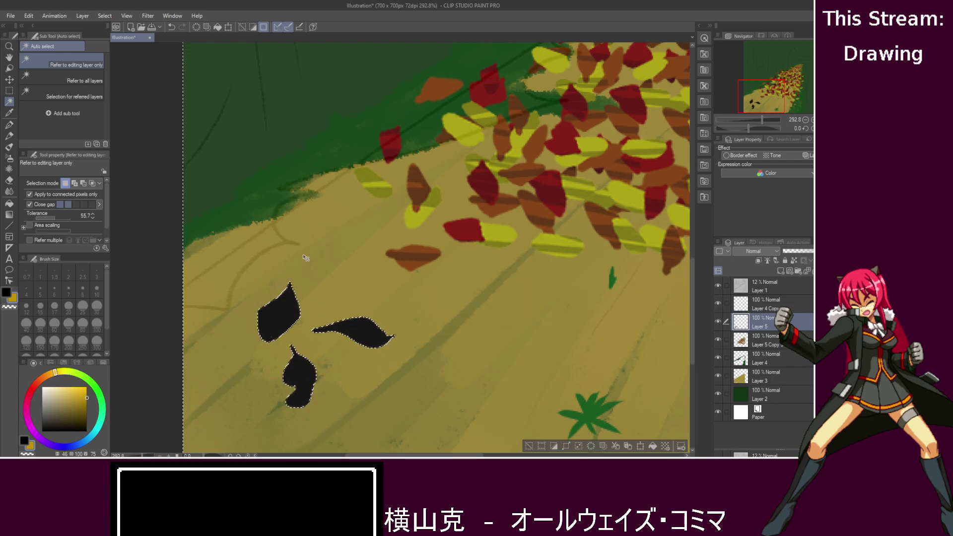
pyautogui.hotkey('ctrl', 'shift', 'i')
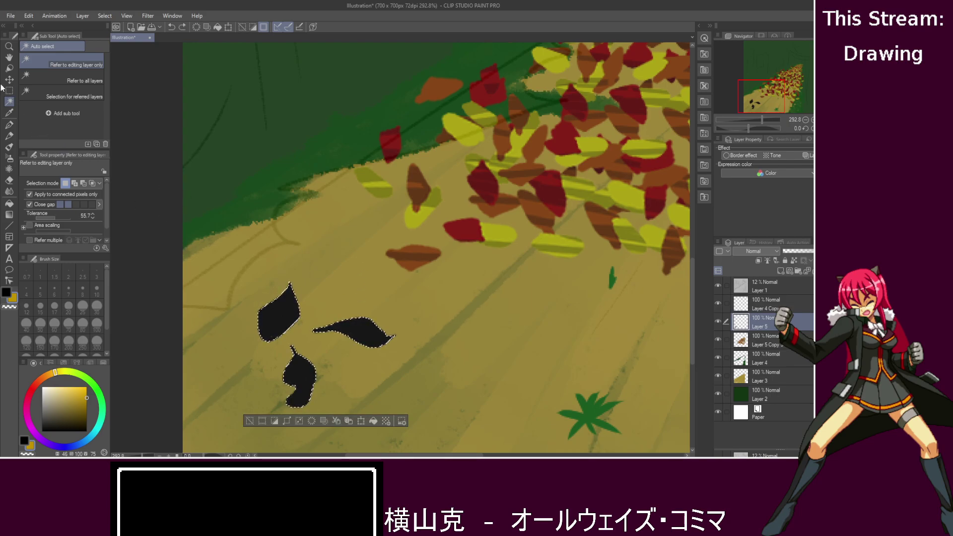
pyautogui.click(9, 124)
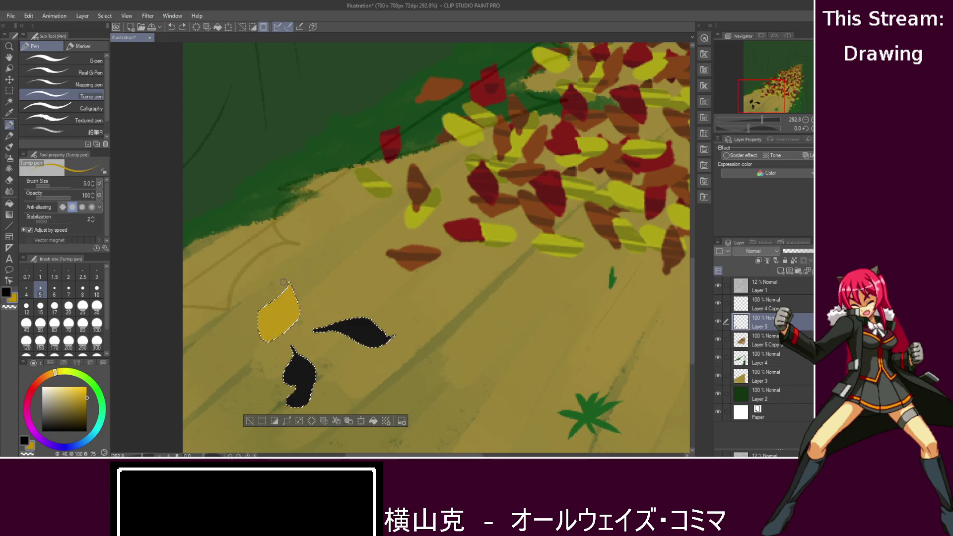
# - Mix a dark green and a brighter orange-brown, painting the third leaf orange-brown
pyautogui.moveTo(54, 377); pyautogui.dragTo(91, 381)
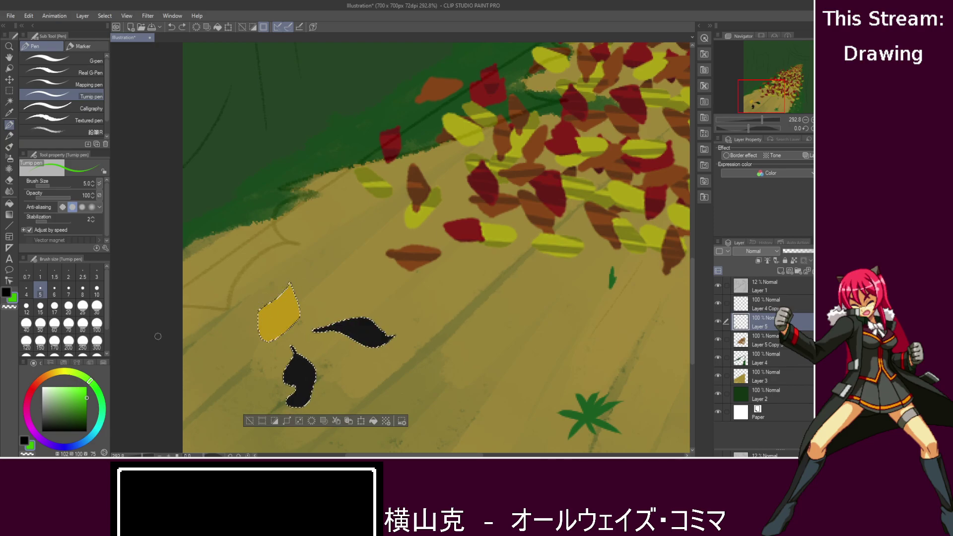
pyautogui.moveTo(88, 401); pyautogui.dragTo(87, 417)
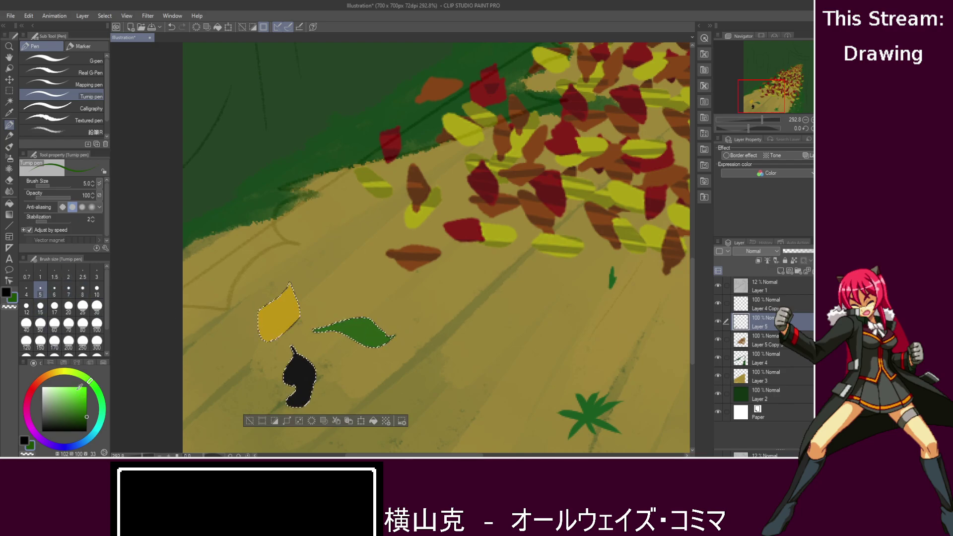
pyautogui.moveTo(54, 376); pyautogui.dragTo(37, 382)
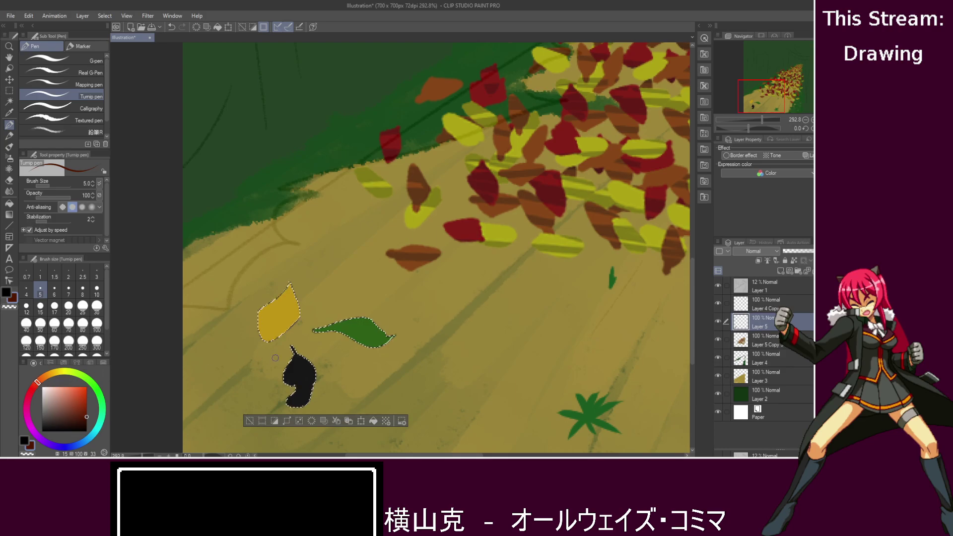
pyautogui.click(44, 376)
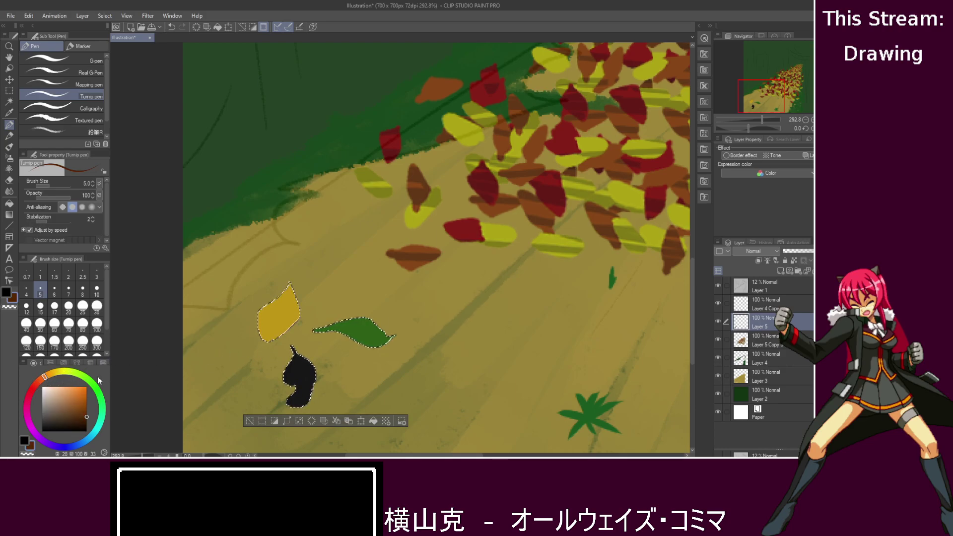
pyautogui.moveTo(84, 415); pyautogui.dragTo(88, 404)
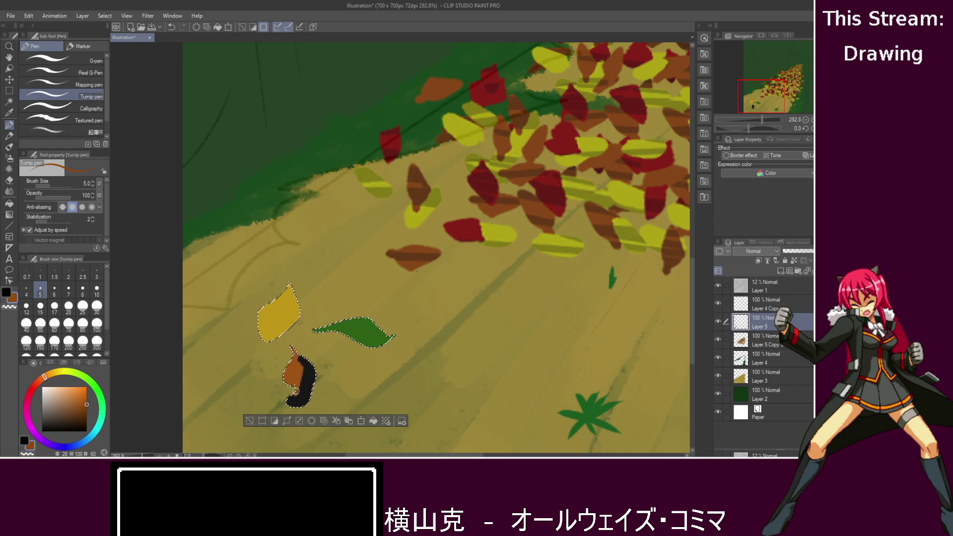
pyautogui.moveTo(282, 400)
pyautogui.mouseDown()
pyautogui.moveTo(313, 380)
pyautogui.moveTo(313, 388)
pyautogui.mouseUp()
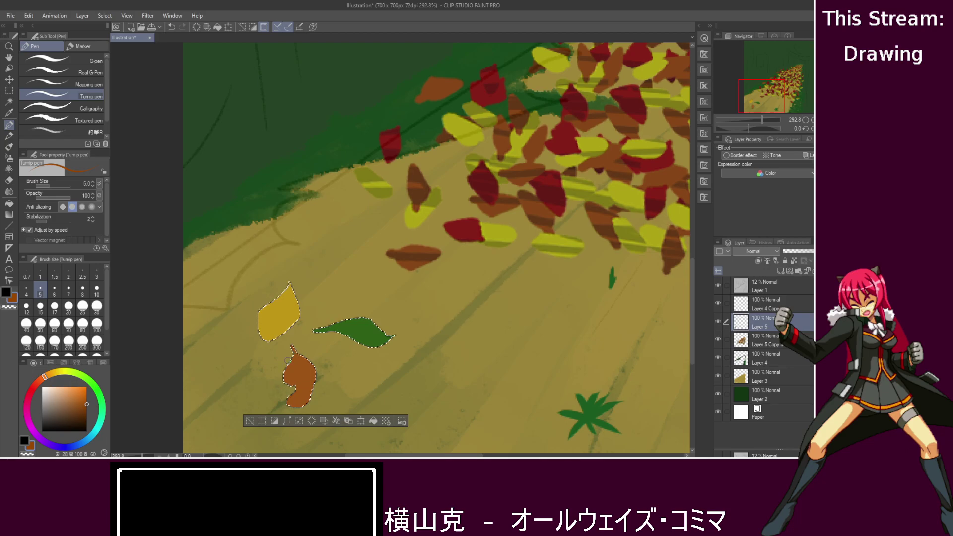
pyautogui.scroll(-5, 453, 359)
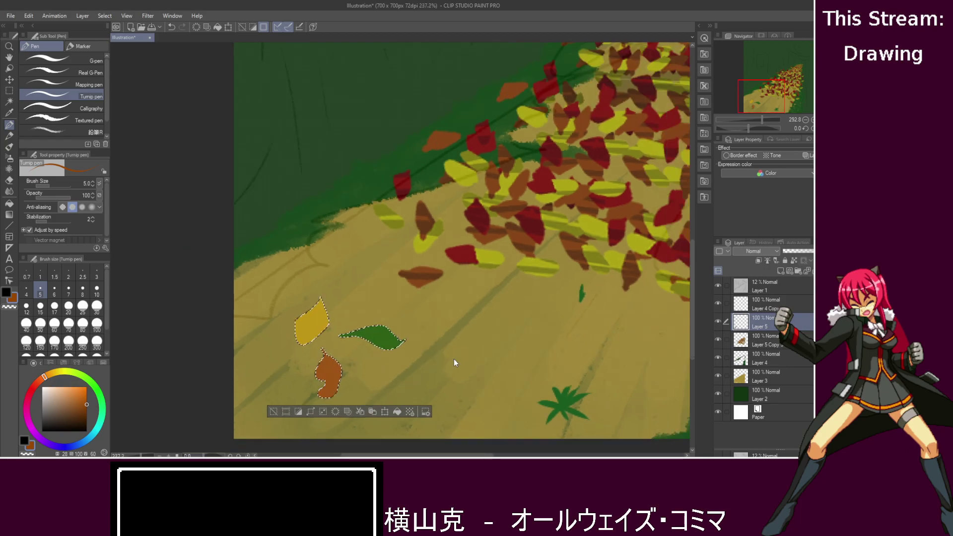
# - Select the leaf pile with a rectangle on its layer and copy it
pyautogui.moveTo(448, 455); pyautogui.dragTo(503, 455)
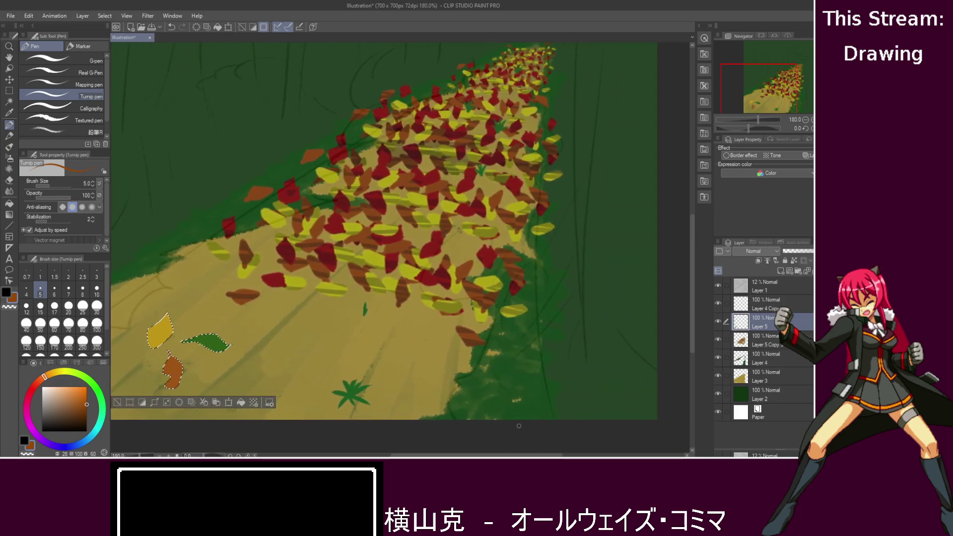
pyautogui.scroll(-1, 492, 404)
pyautogui.hscroll(-3, 367, 328)
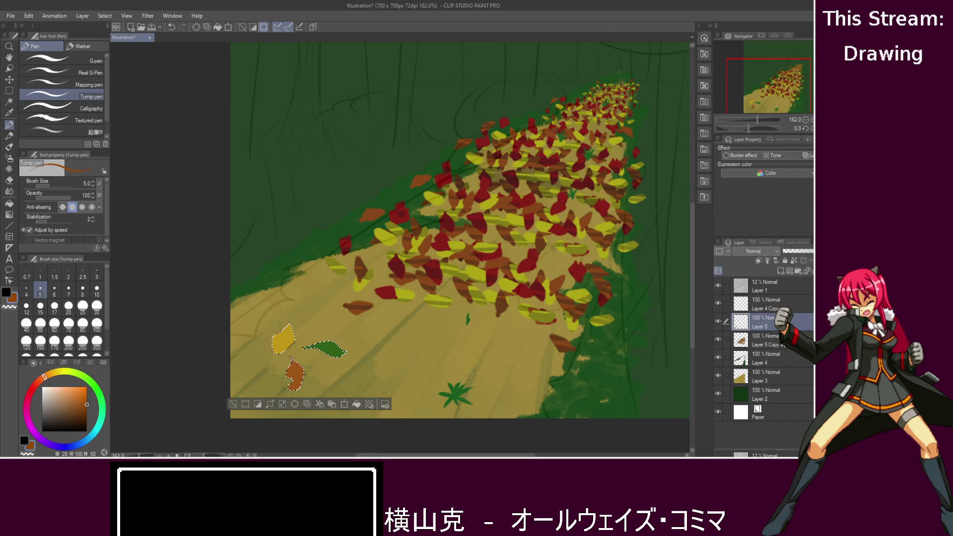
pyautogui.click(802, 340)
pyautogui.press('m')
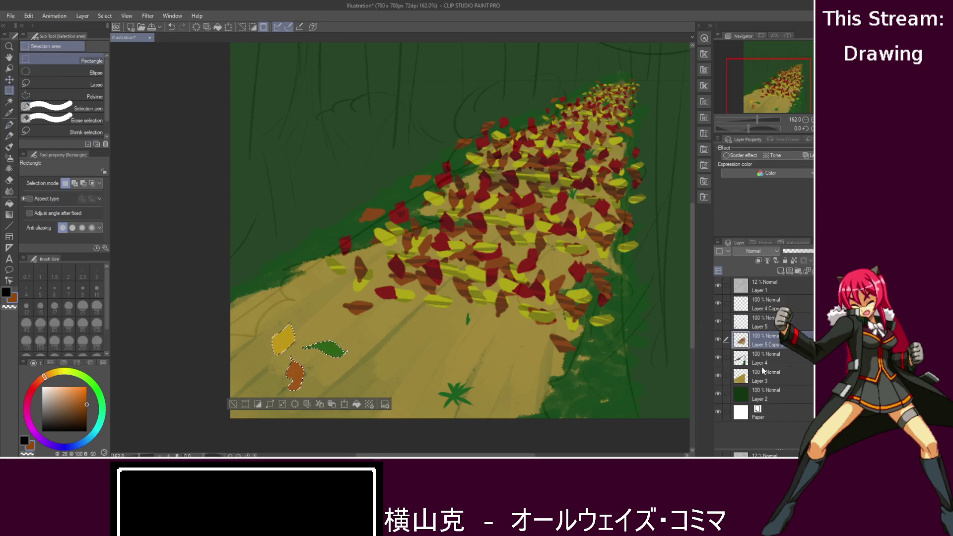
pyautogui.hotkey('ctrl', 'd')
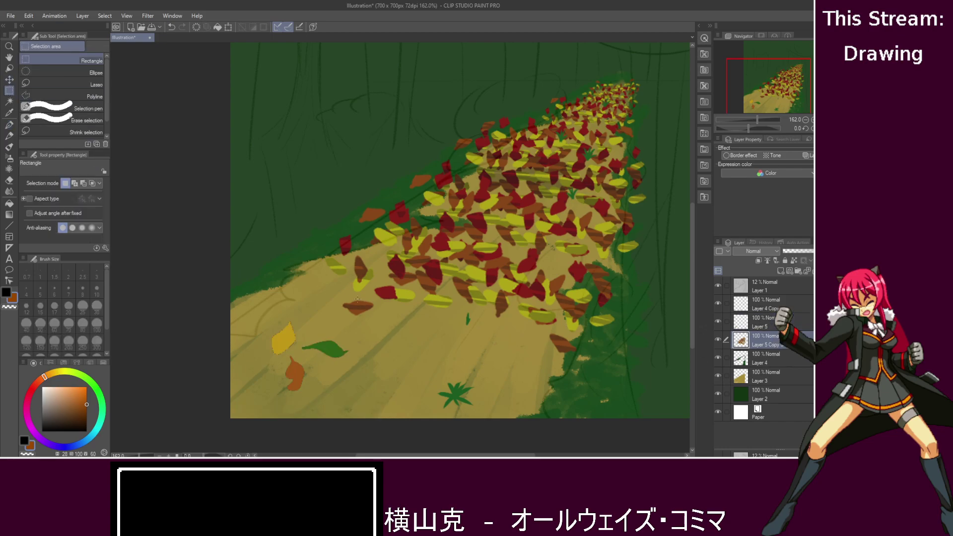
pyautogui.moveTo(296, 344); pyautogui.dragTo(474, 58)
pyautogui.click(487, 390)
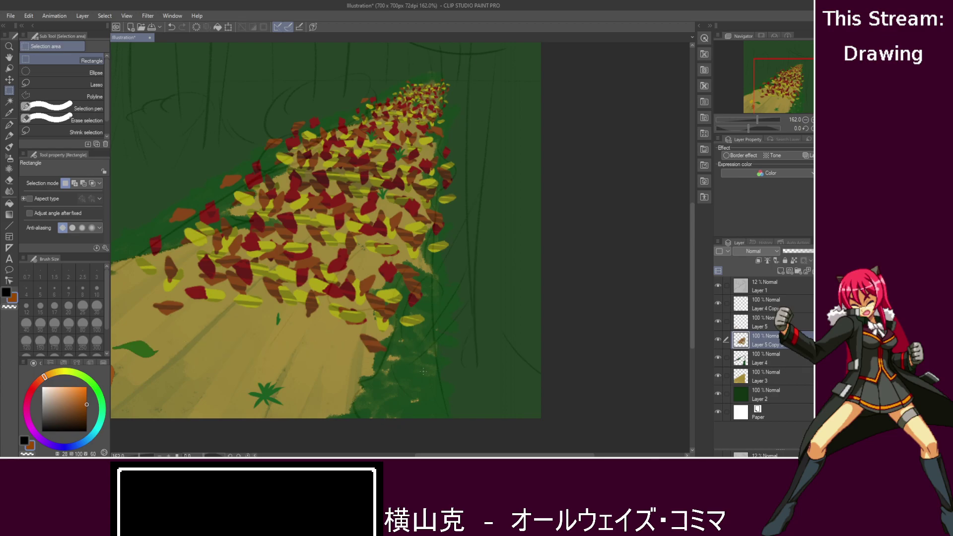
pyautogui.moveTo(501, 398); pyautogui.dragTo(121, 66)
pyautogui.hotkey('ctrl', 'c')
# - Paste the leaf copy, move it down-left along the path and keep it at 110%
pyautogui.hotkey('ctrl', 'v')
pyautogui.moveTo(448, 260); pyautogui.dragTo(411, 308)
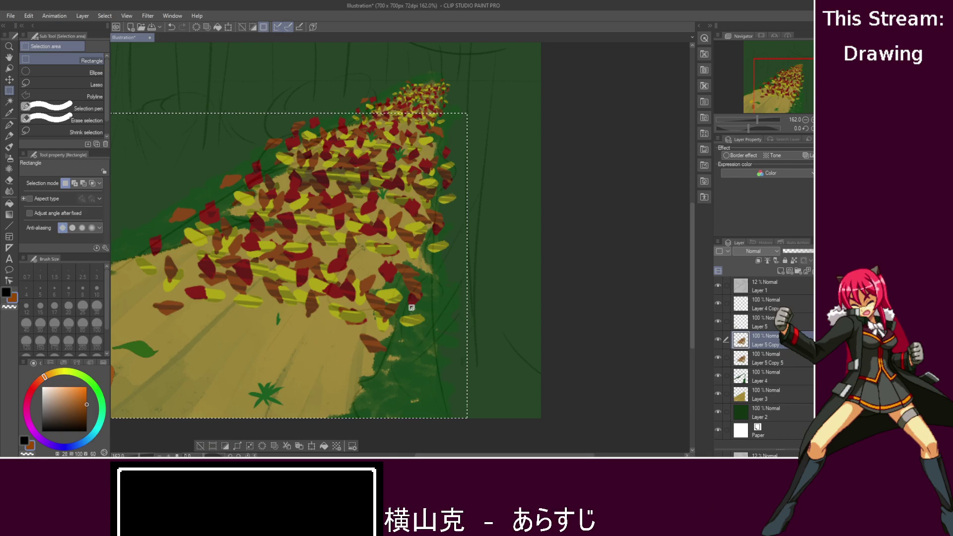
pyautogui.hotkey('ctrl', 't')
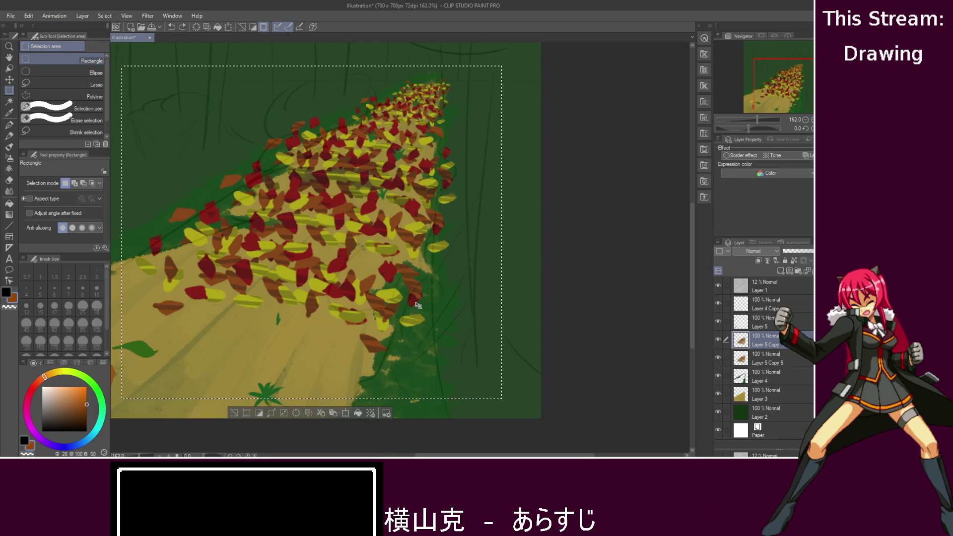
pyautogui.moveTo(411, 302); pyautogui.dragTo(292, 391)
pyautogui.moveTo(439, 147); pyautogui.dragTo(473, 115)
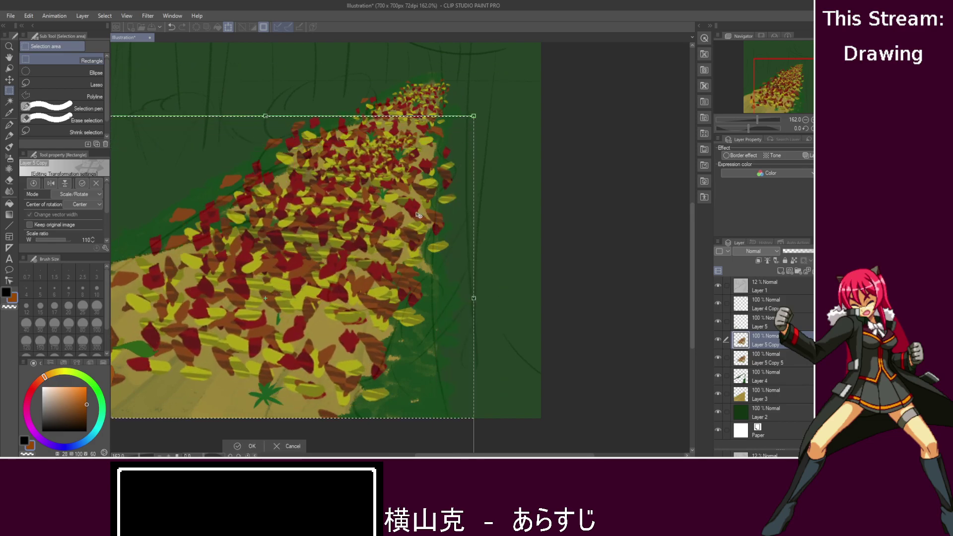
pyautogui.moveTo(432, 455); pyautogui.dragTo(367, 455)
pyautogui.moveTo(441, 337); pyautogui.dragTo(386, 372)
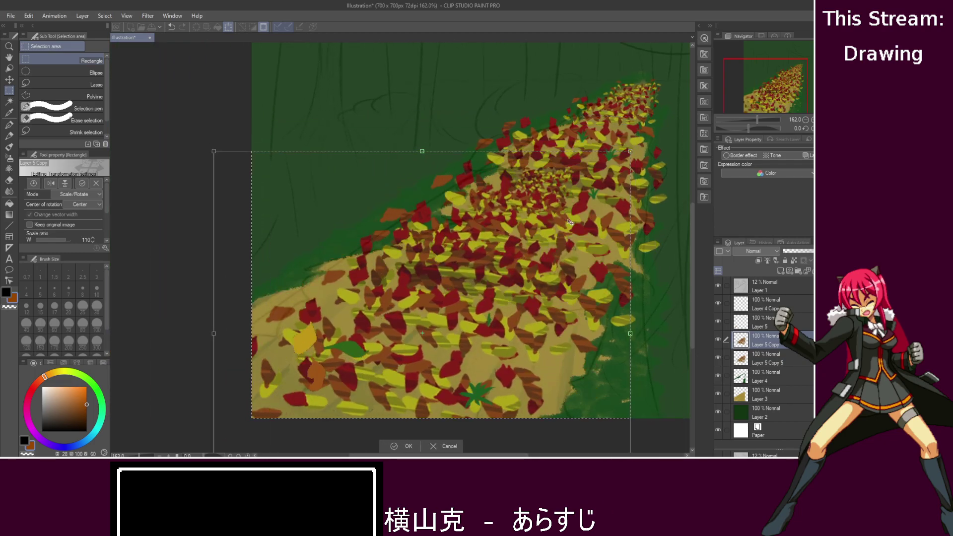
pyautogui.moveTo(630, 151); pyautogui.dragTo(684, 103)
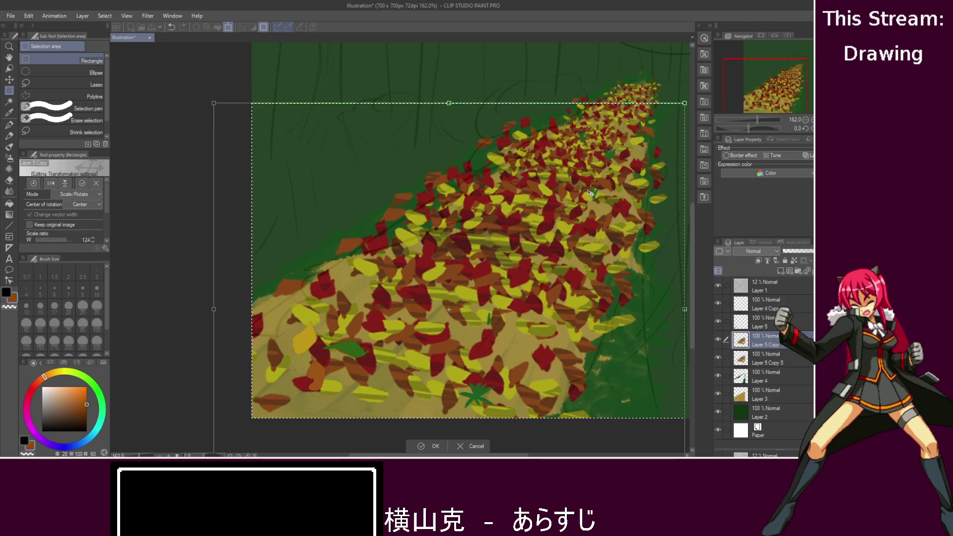
pyautogui.hotkey('ctrl', 'z')
pyautogui.hotkey('ctrl', 'z')
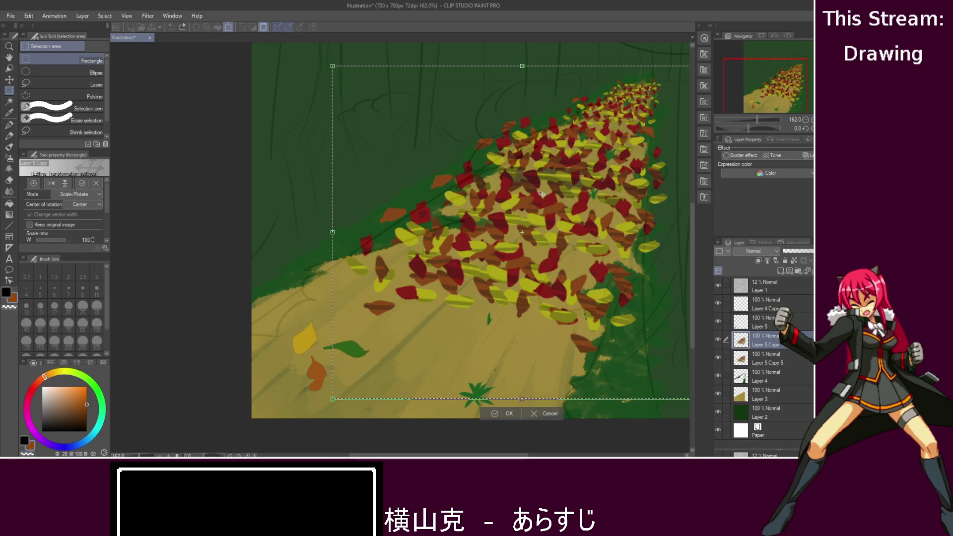
# - Apply the transform and merge Layer 5 Copy into Layer 5 below
pyautogui.click(7, 91)
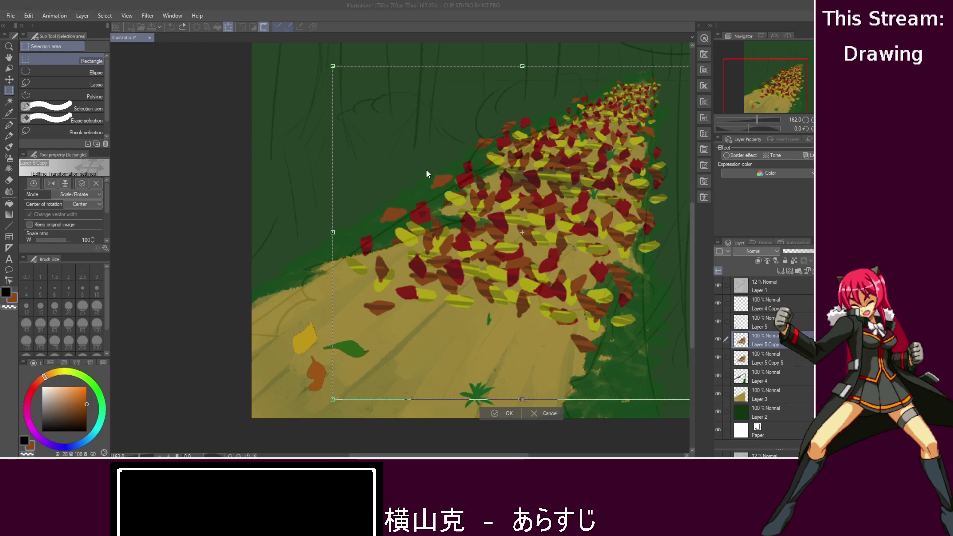
pyautogui.click(412, 175)
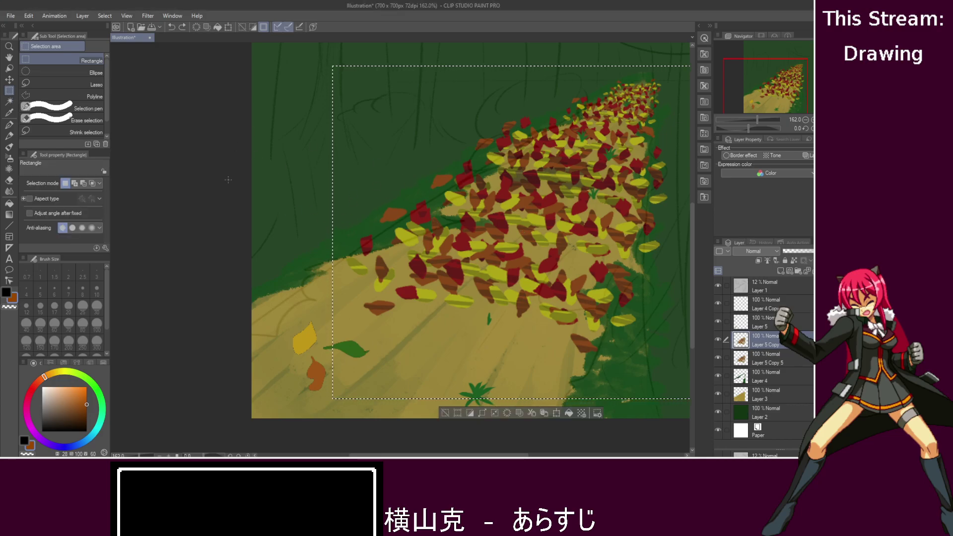
pyautogui.hotkey('ctrl', 'e')
pyautogui.click(767, 326)
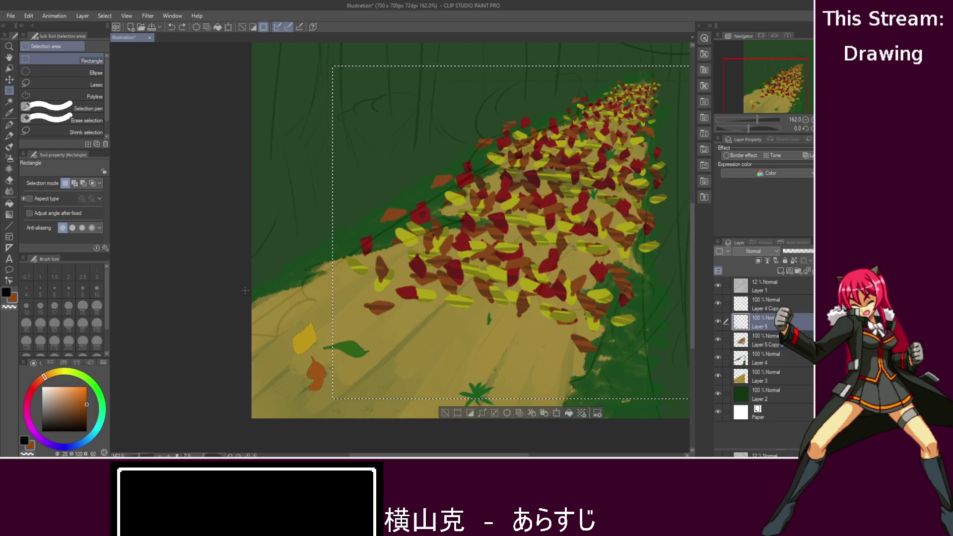
# - Deselect, delete Layer 5 holding the three loose leaves, and add a new raster layer
pyautogui.click(223, 149)
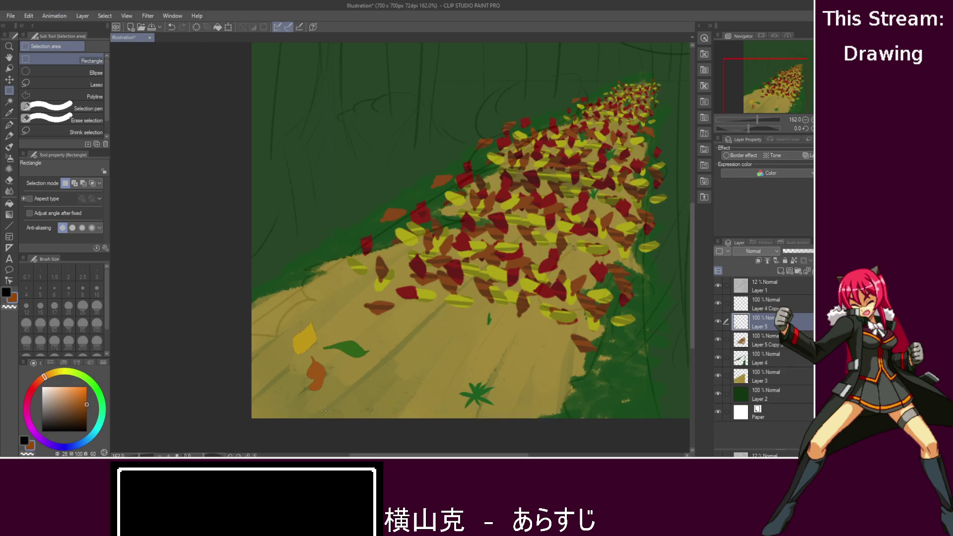
pyautogui.scroll(5, 315, 392)
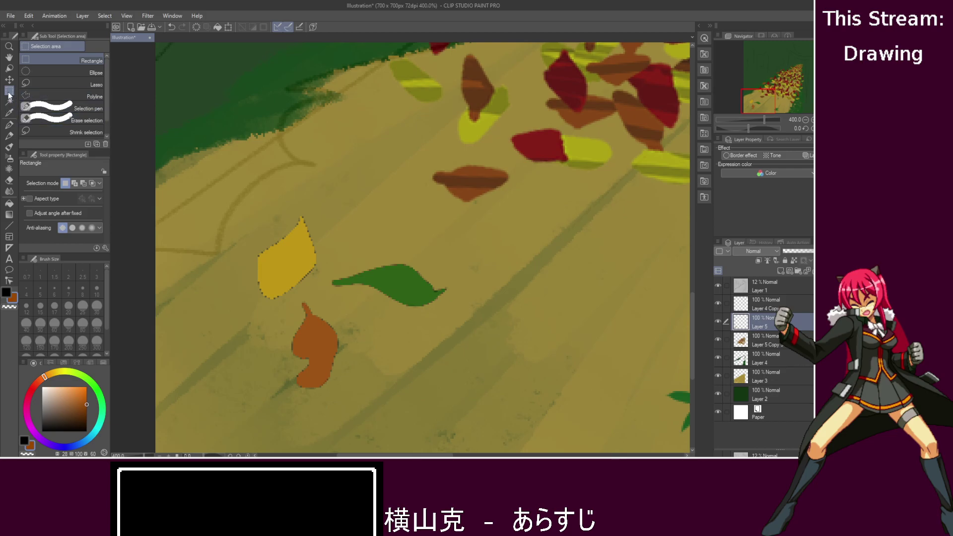
pyautogui.click(10, 180)
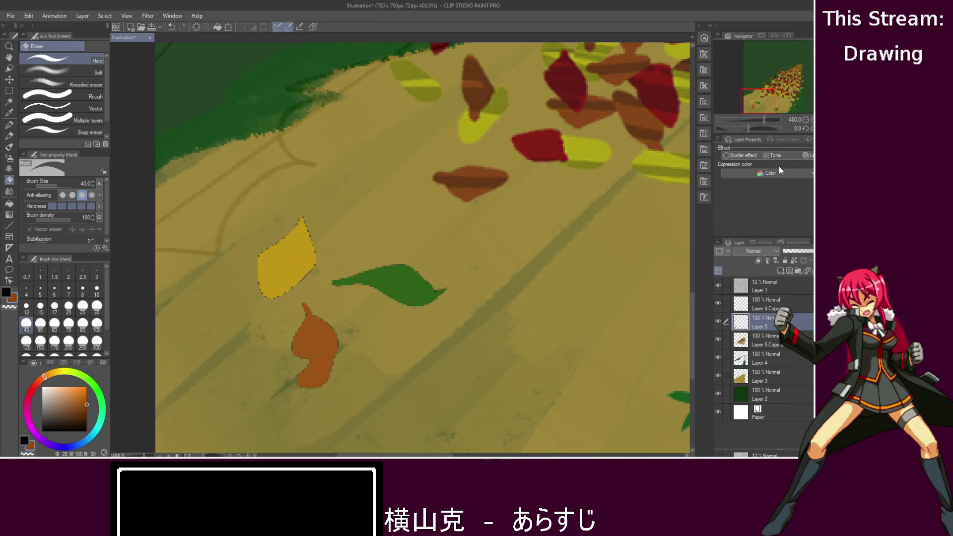
pyautogui.click(778, 167)
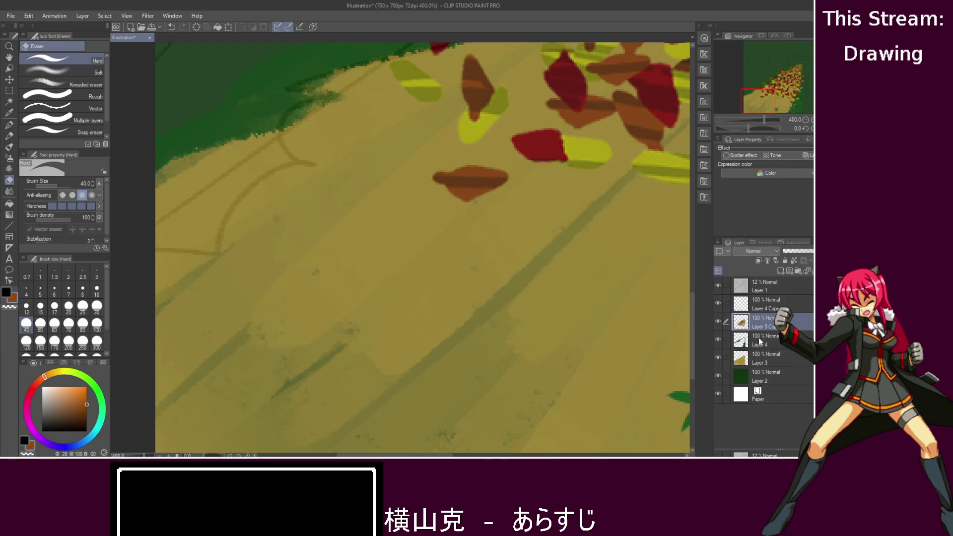
pyautogui.click(781, 271)
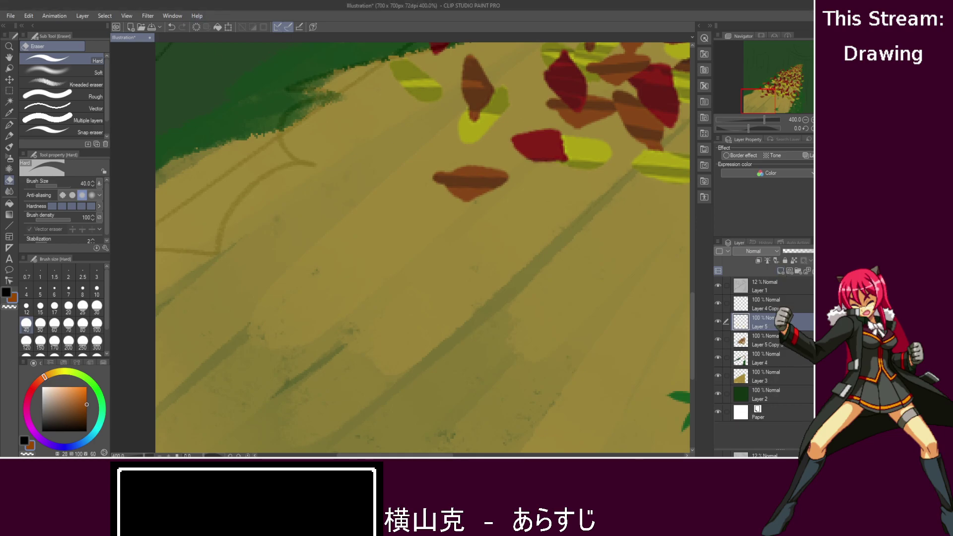
# - Draw an orange-brown leaf on the lower path with the pen
pyautogui.click(9, 124)
pyautogui.moveTo(290, 284)
pyautogui.mouseDown()
pyautogui.moveTo(272, 353)
pyautogui.moveTo(296, 361)
pyautogui.mouseUp()
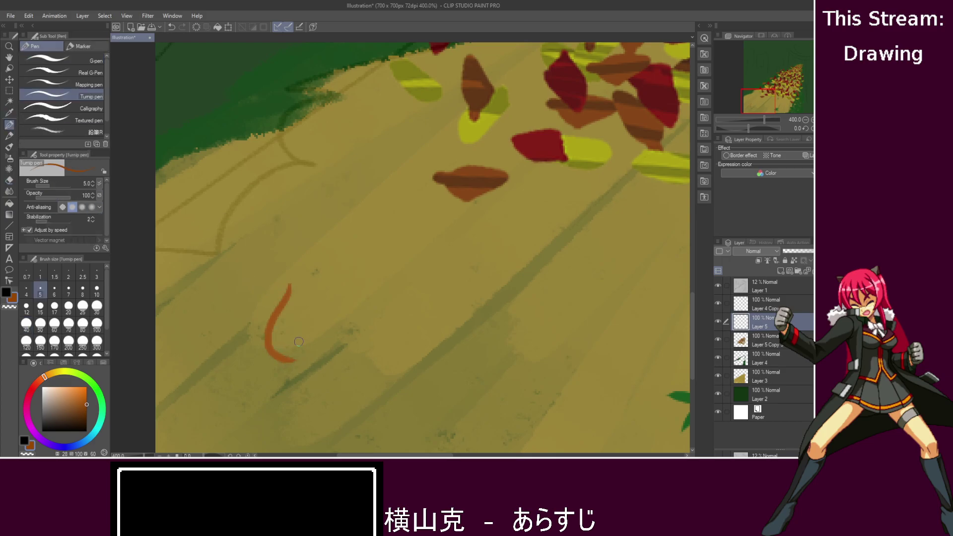
pyautogui.moveTo(290, 285)
pyautogui.mouseDown()
pyautogui.moveTo(293, 359)
pyautogui.moveTo(273, 332)
pyautogui.moveTo(275, 324)
pyautogui.moveTo(282, 344)
pyautogui.moveTo(290, 306)
pyautogui.moveTo(293, 347)
pyautogui.moveTo(291, 328)
pyautogui.moveTo(284, 348)
pyautogui.mouseUp()
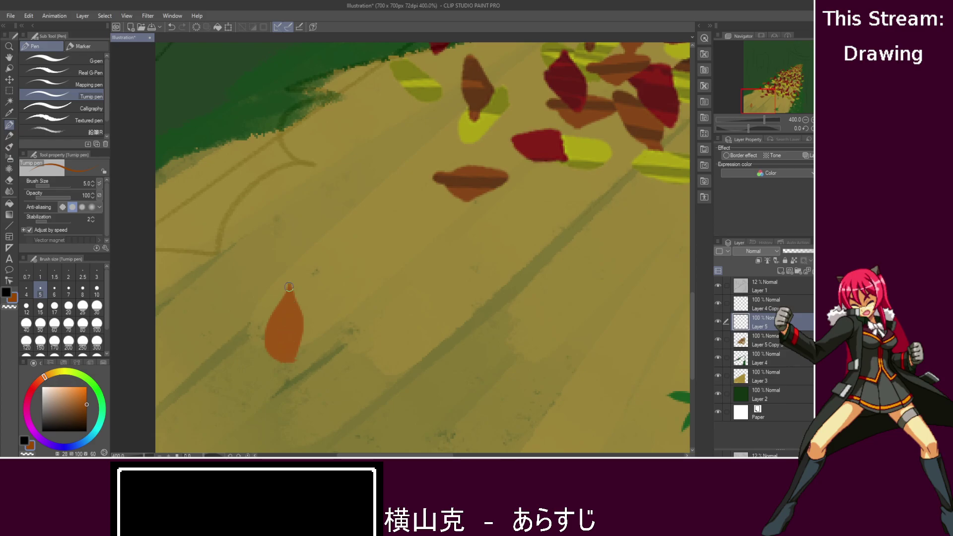
# - Switch to yellow-green and paint a solid hooked leaf beside the orange one
pyautogui.moveTo(53, 375); pyautogui.dragTo(71, 373)
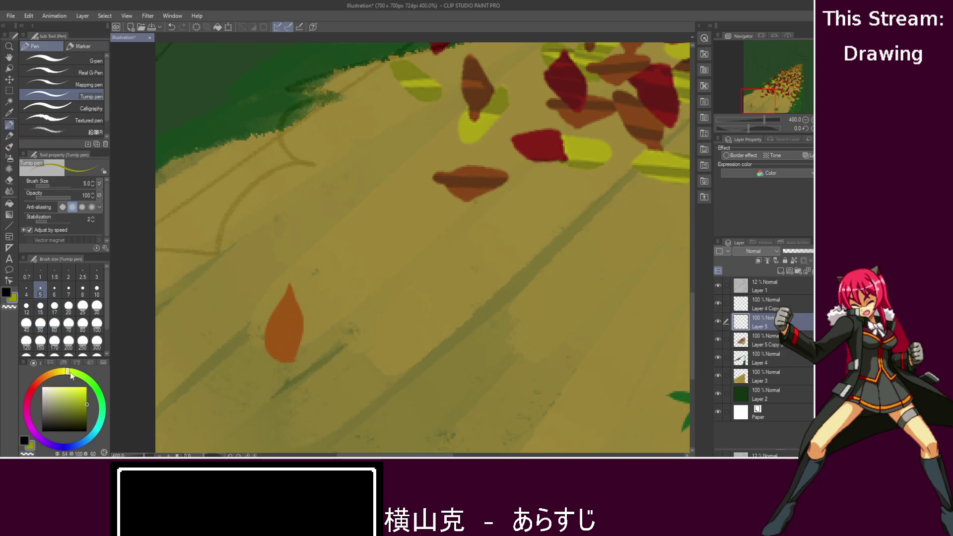
pyautogui.click(87, 394)
pyautogui.moveTo(329, 300)
pyautogui.mouseDown()
pyautogui.moveTo(389, 323)
pyautogui.moveTo(423, 316)
pyautogui.mouseUp()
pyautogui.moveTo(343, 296); pyautogui.dragTo(423, 306)
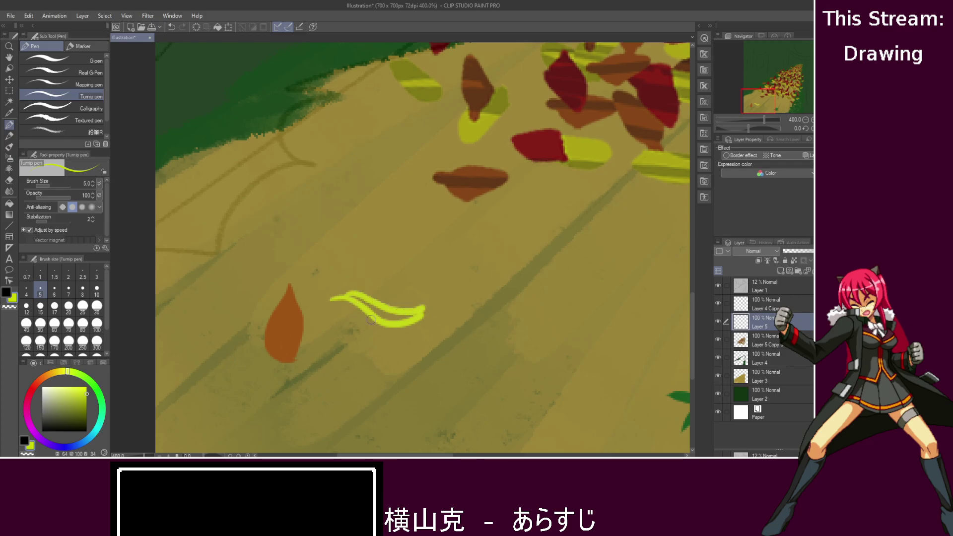
pyautogui.moveTo(344, 295)
pyautogui.mouseDown()
pyautogui.moveTo(368, 314)
pyautogui.moveTo(411, 318)
pyautogui.mouseUp()
pyautogui.moveTo(350, 300)
pyautogui.mouseDown()
pyautogui.moveTo(403, 312)
pyautogui.moveTo(374, 315)
pyautogui.moveTo(435, 298)
pyautogui.mouseUp()
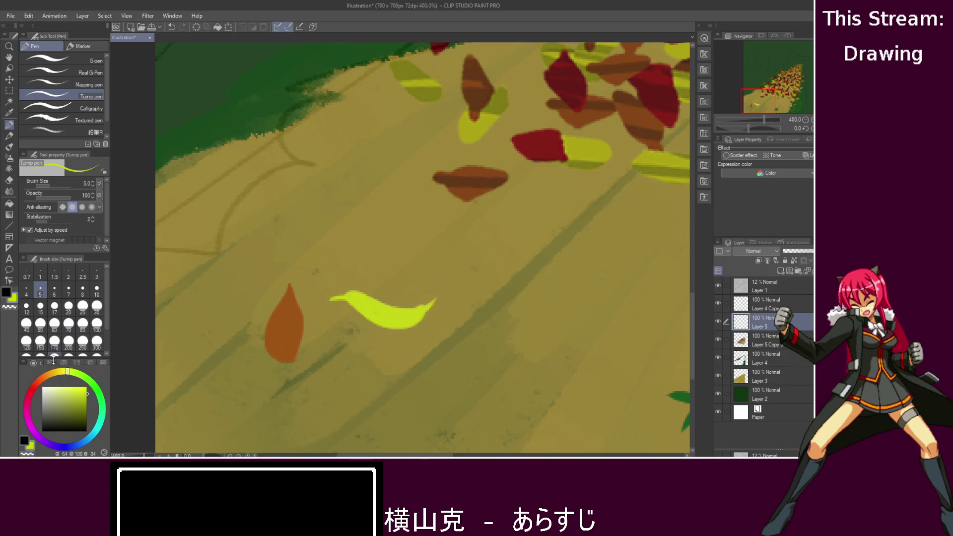
# - Switch to a darker green and outline a curving leaf below the yellow one
pyautogui.moveTo(89, 381); pyautogui.dragTo(100, 395)
pyautogui.click(85, 405)
pyautogui.click(87, 409)
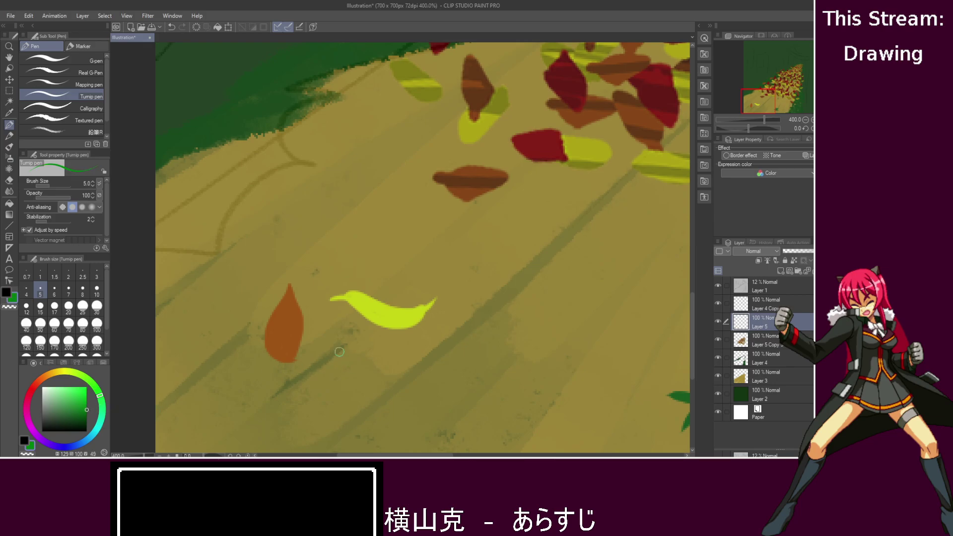
pyautogui.moveTo(337, 345); pyautogui.dragTo(348, 387)
pyautogui.moveTo(341, 354)
pyautogui.mouseDown()
pyautogui.moveTo(328, 411)
pyautogui.moveTo(349, 412)
pyautogui.mouseUp()
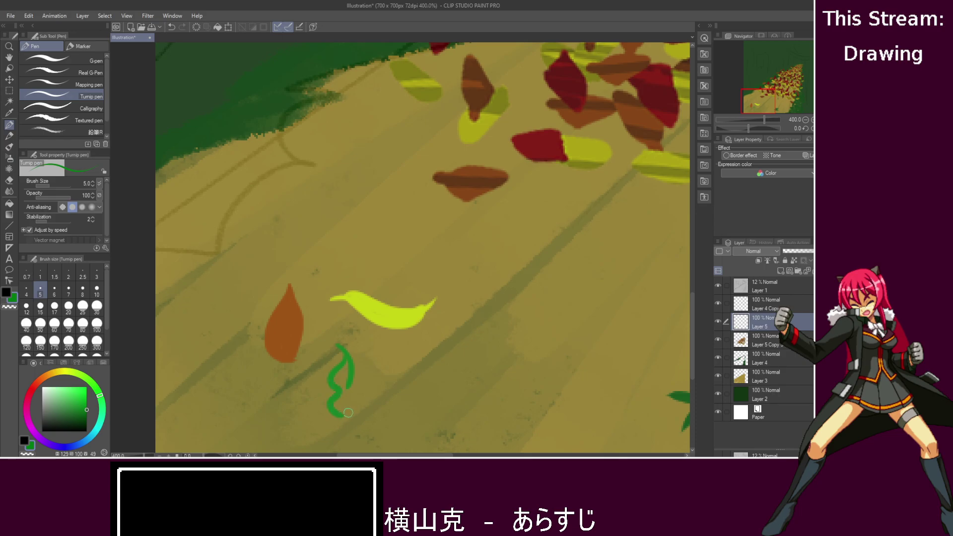
pyautogui.moveTo(353, 361)
pyautogui.mouseDown()
pyautogui.moveTo(354, 393)
pyautogui.moveTo(339, 421)
pyautogui.moveTo(334, 403)
pyautogui.moveTo(344, 372)
pyautogui.mouseUp()
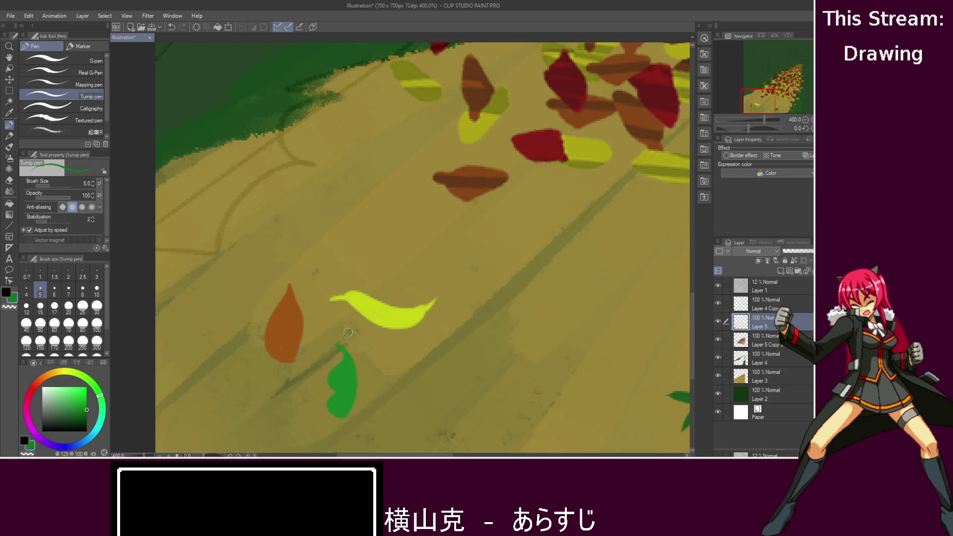
pyautogui.scroll(-3, 354, 328)
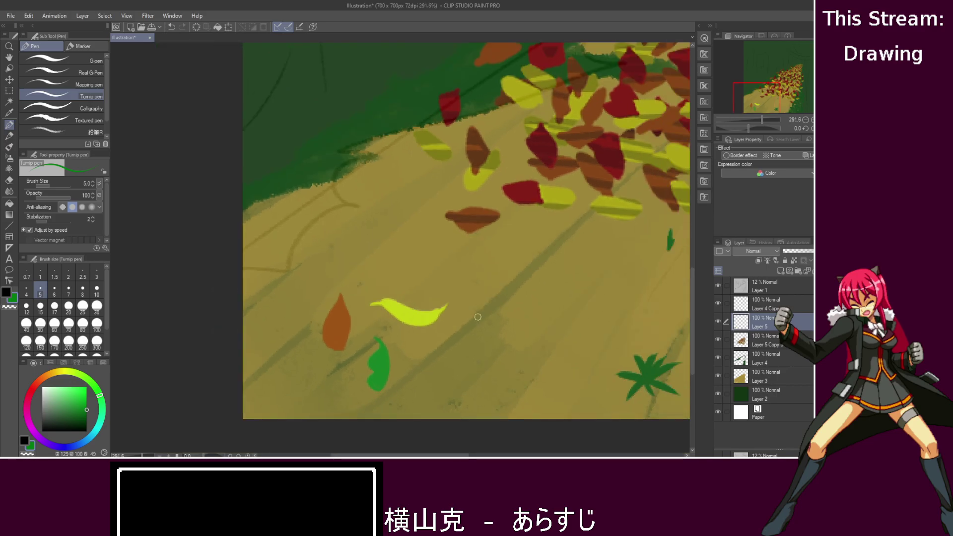
# - Duplicate the three-leaf layer, then move, rotate and shrink the copy to 86% into the pile
pyautogui.hotkey('ctrl', 'j')
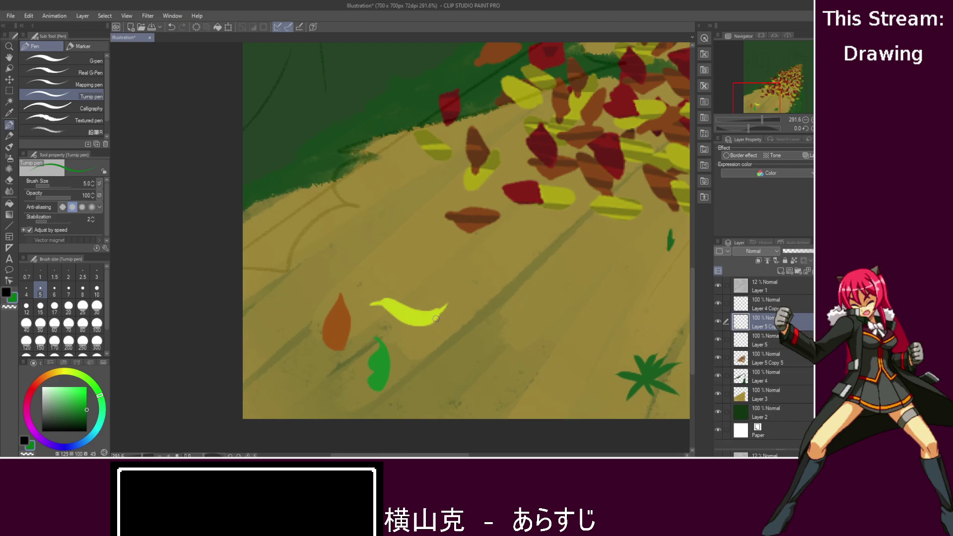
pyautogui.scroll(-1, 436, 318)
pyautogui.moveTo(382, 455); pyautogui.dragTo(432, 455)
pyautogui.hotkey('ctrl', 't')
pyautogui.moveTo(223, 352); pyautogui.dragTo(312, 279)
pyautogui.moveTo(189, 172); pyautogui.dragTo(159, 240)
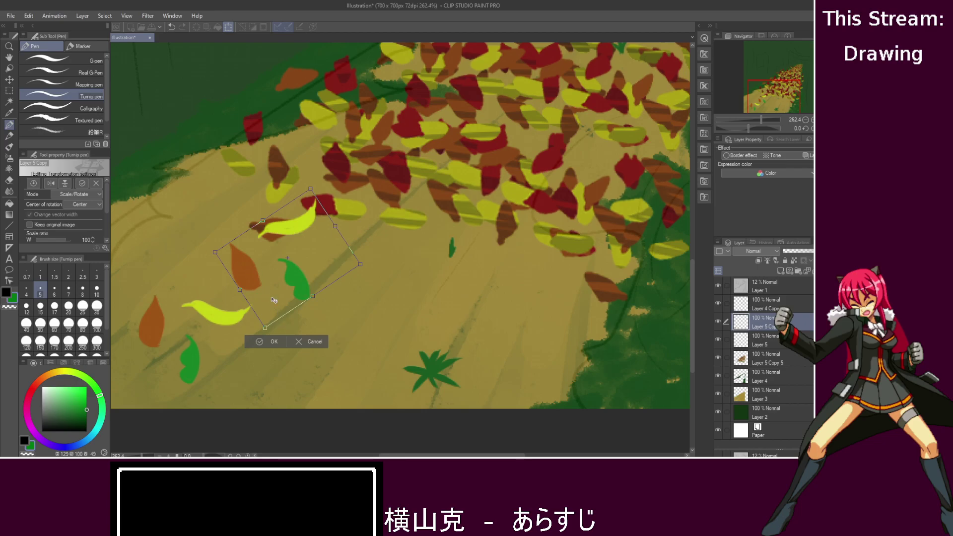
pyautogui.moveTo(182, 210); pyautogui.dragTo(224, 219)
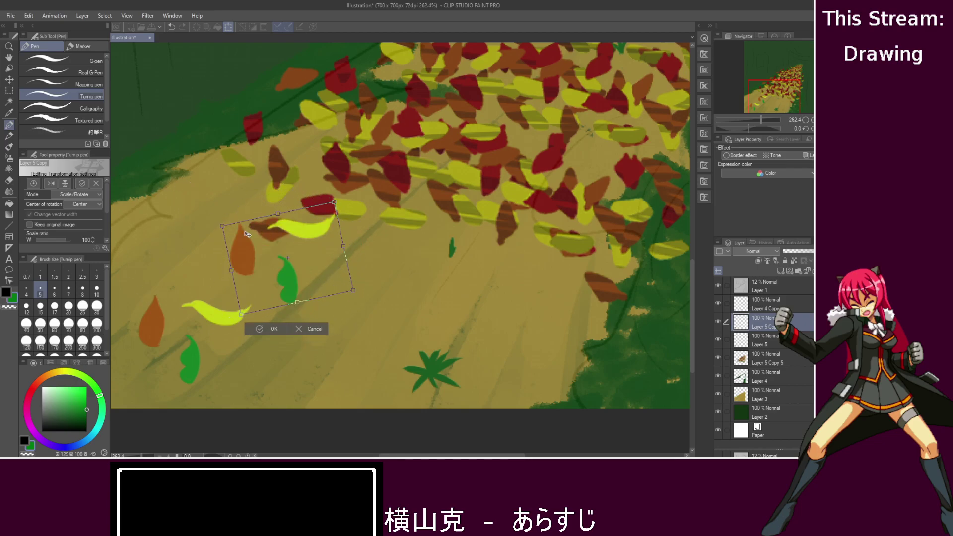
pyautogui.scroll(-2, 374, 298)
pyautogui.moveTo(329, 284); pyautogui.dragTo(549, 189)
pyautogui.moveTo(567, 137); pyautogui.dragTo(604, 166)
pyautogui.moveTo(509, 119); pyautogui.dragTo(515, 134)
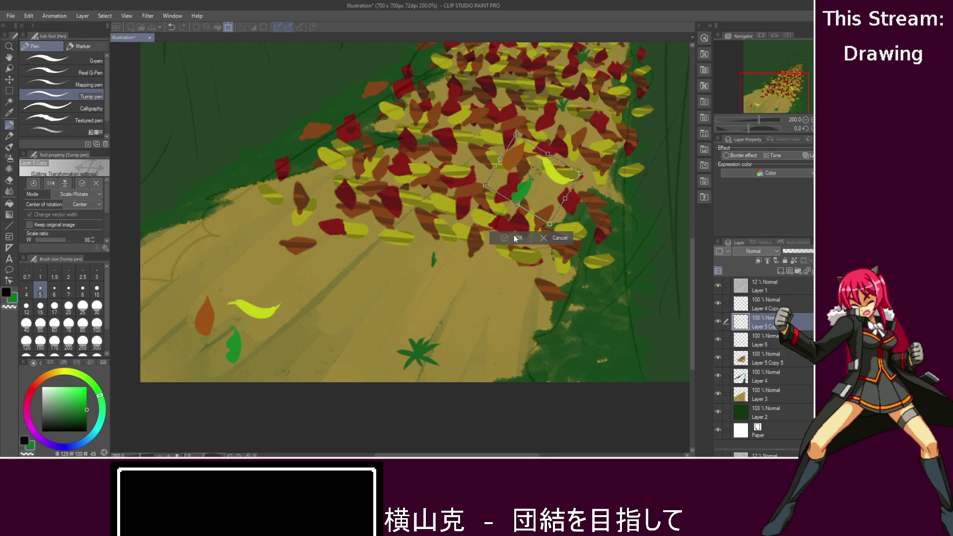
pyautogui.click(500, 238)
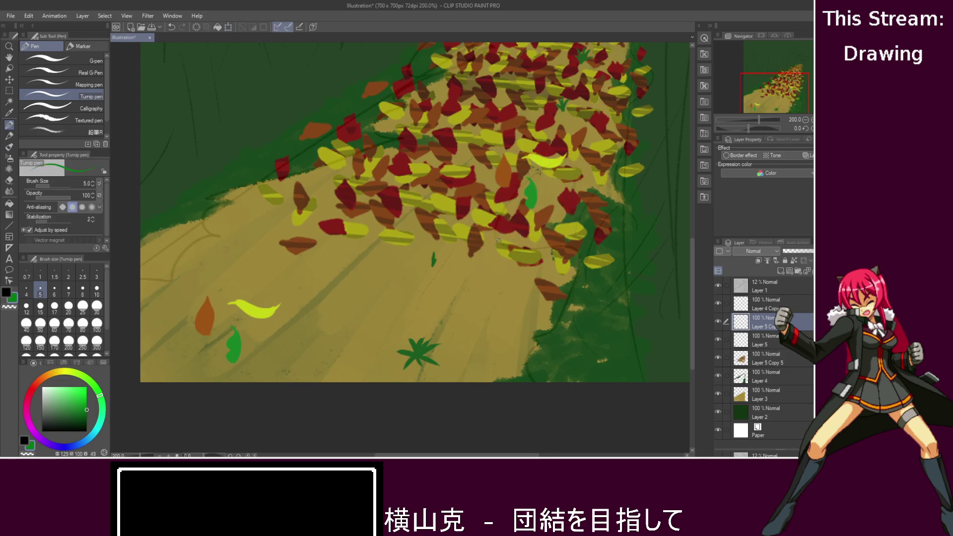
# - Duplicate Layer 5 again, then move, mirror and rotate that copy about 20° into the pile
pyautogui.click(768, 343)
pyautogui.hotkey('ctrl', 'j')
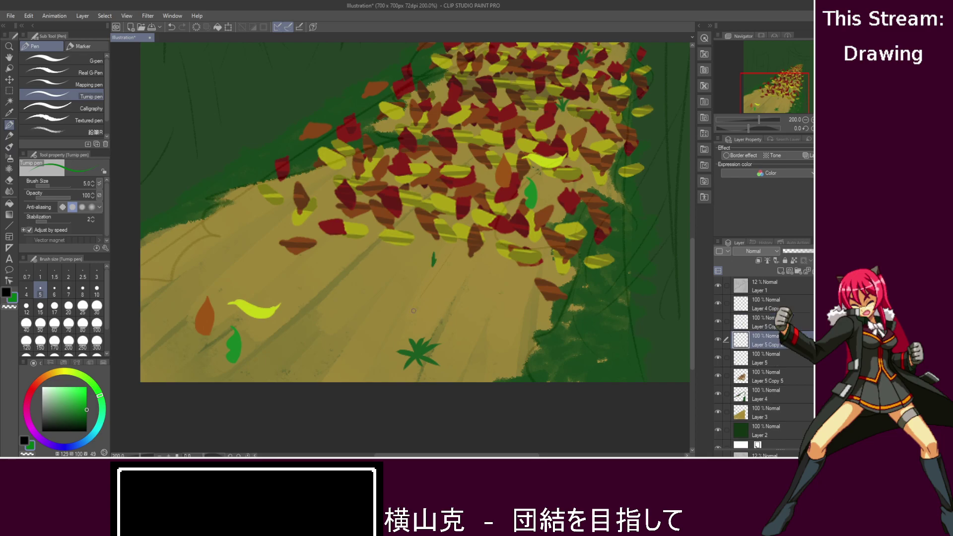
pyautogui.hotkey('ctrl', 't')
pyautogui.moveTo(266, 326); pyautogui.dragTo(406, 182)
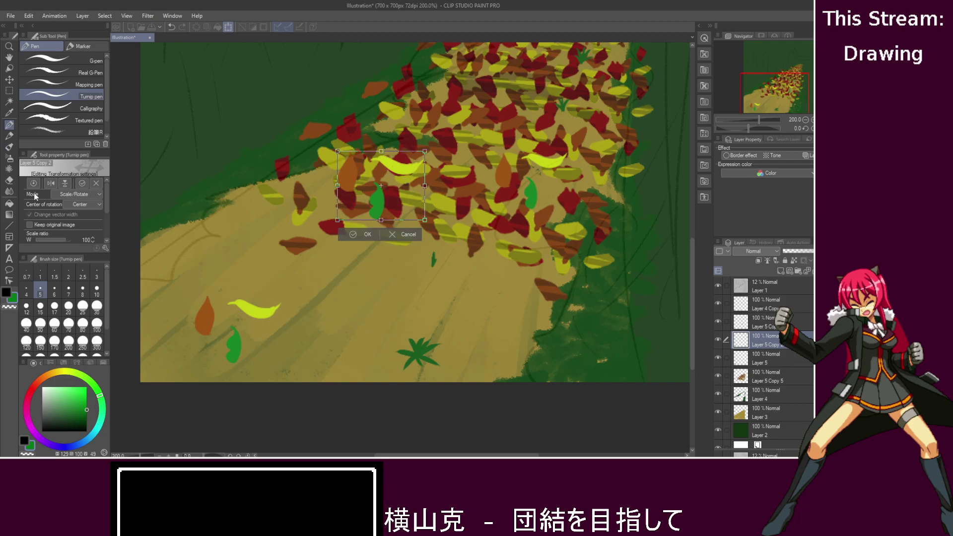
pyautogui.click(52, 183)
pyautogui.moveTo(434, 136); pyautogui.dragTo(414, 125)
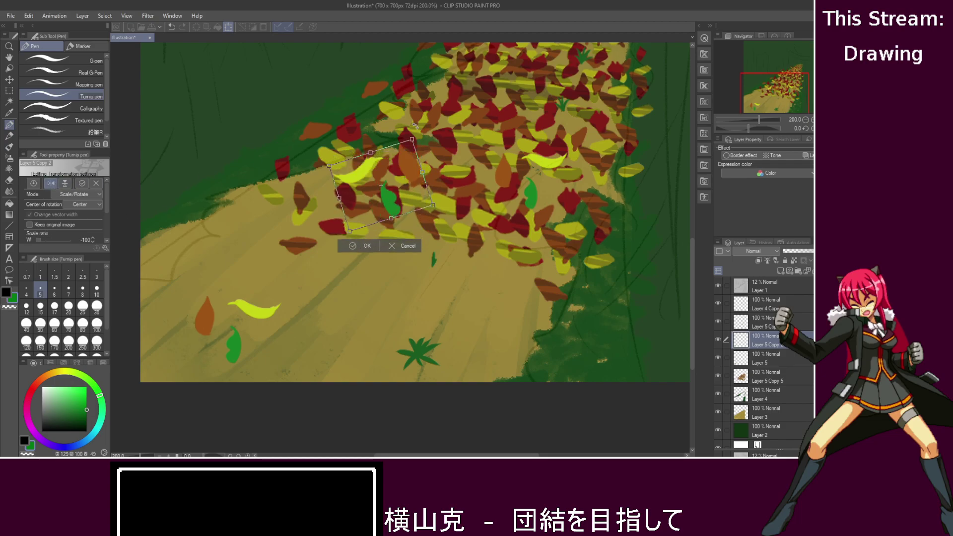
pyautogui.scroll(-1, 499, 174)
pyautogui.moveTo(428, 176); pyautogui.dragTo(415, 128)
pyautogui.click(376, 203)
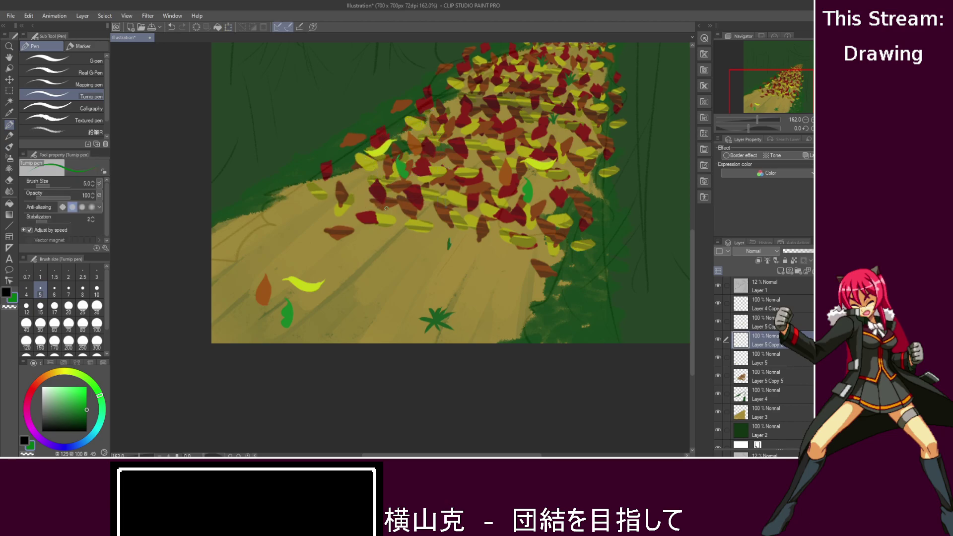
# - Paste a third leaf copy, move it up-right, rotate it clockwise and flip it
pyautogui.hotkey('ctrl', 'v')
pyautogui.hotkey('ctrl', 't')
pyautogui.moveTo(294, 306); pyautogui.dragTo(496, 109)
pyautogui.moveTo(460, 78); pyautogui.dragTo(488, 130)
pyautogui.click(65, 183)
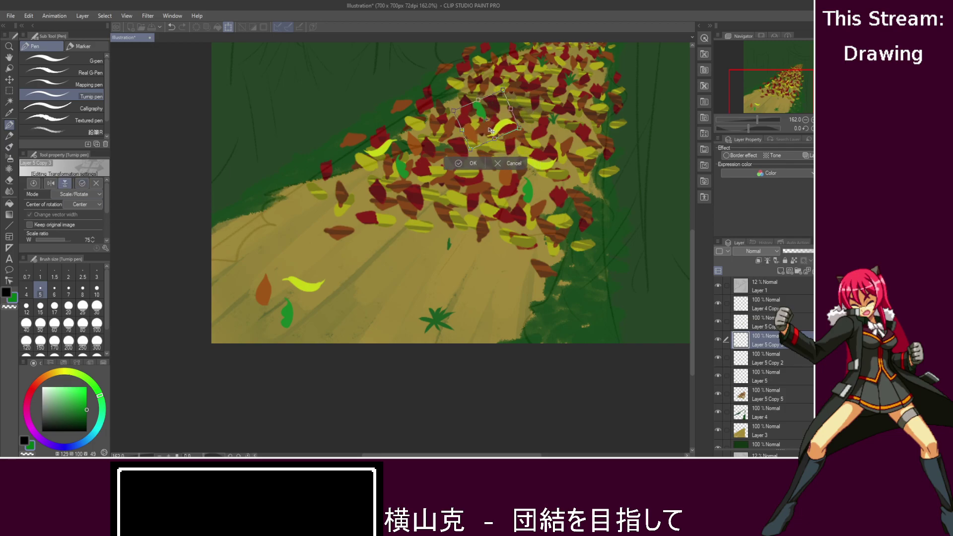
pyautogui.click(463, 165)
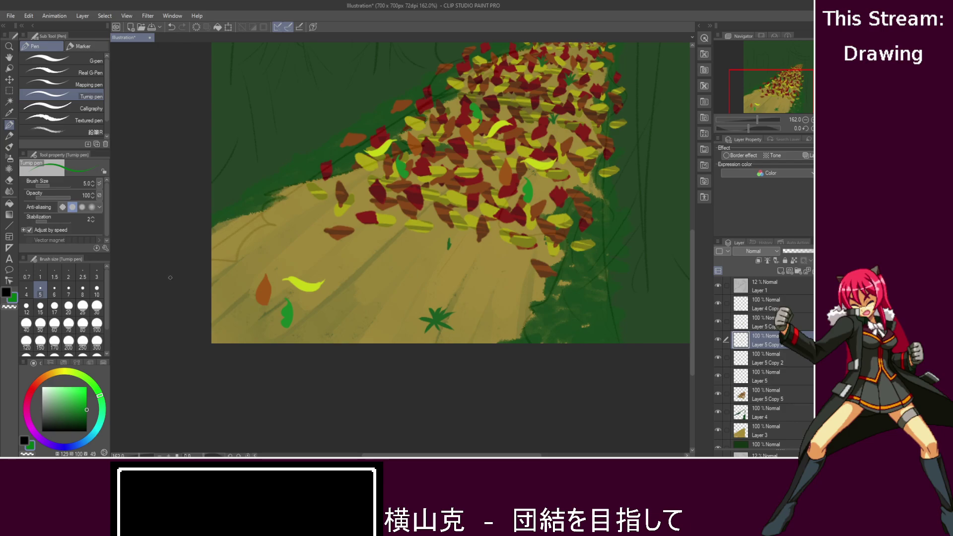
# - Paste another copy up the path, shrink it to about 70%, mirror it and rotate it 45°
pyautogui.hotkey('ctrl', 'v')
pyautogui.hotkey('ctrl', 't')
pyautogui.moveTo(294, 318); pyautogui.dragTo(571, 108)
pyautogui.moveTo(689, 266); pyautogui.dragTo(691, 224)
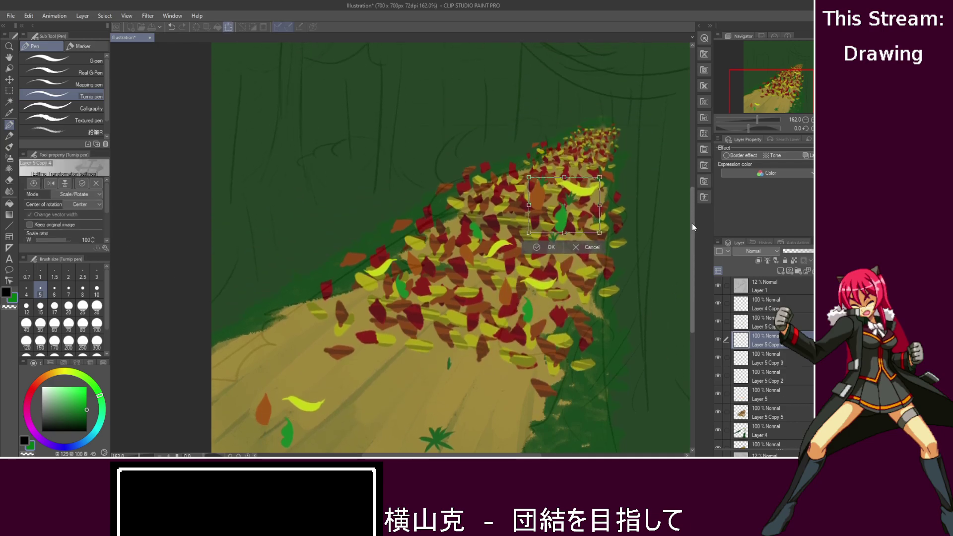
pyautogui.scroll(2, 628, 197)
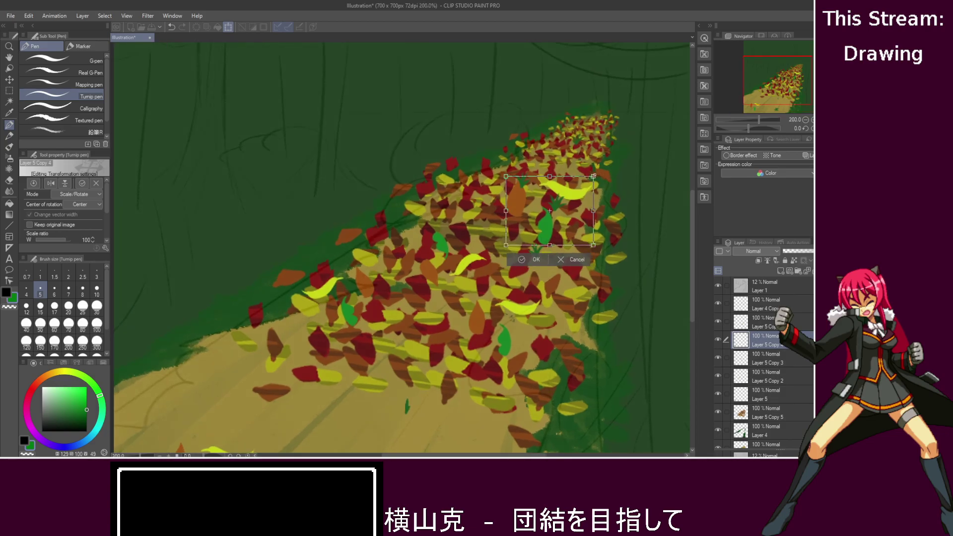
pyautogui.moveTo(594, 176); pyautogui.dragTo(532, 195)
pyautogui.click(51, 184)
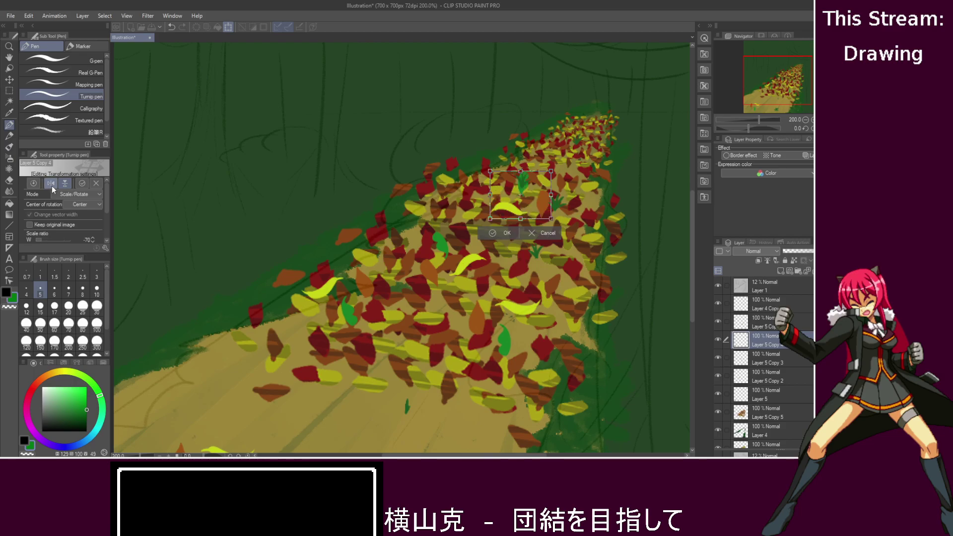
pyautogui.moveTo(571, 168); pyautogui.dragTo(513, 204)
pyautogui.moveTo(498, 149); pyautogui.dragTo(498, 160)
pyautogui.click(483, 241)
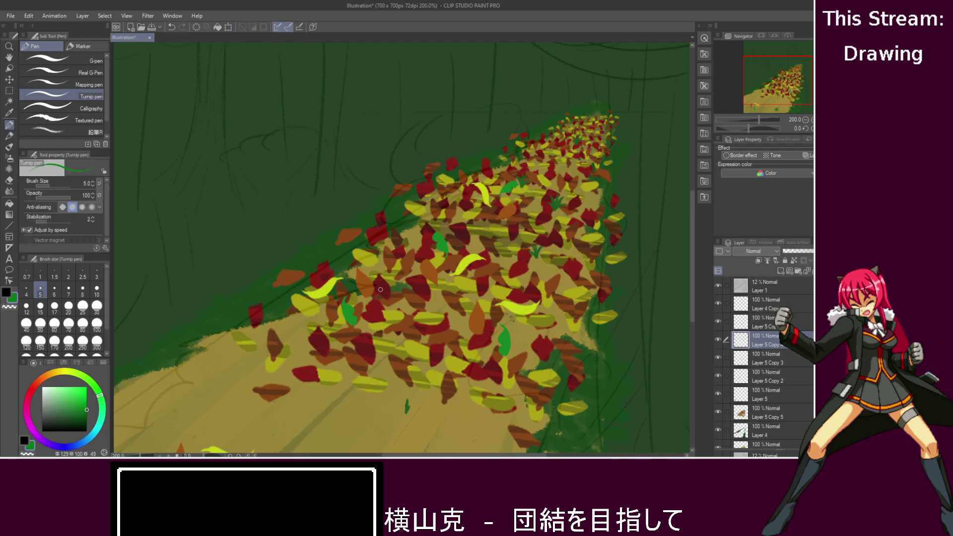
# - Move a leaf copy further up the path and mirror it horizontally
pyautogui.hotkey('ctrl', 't')
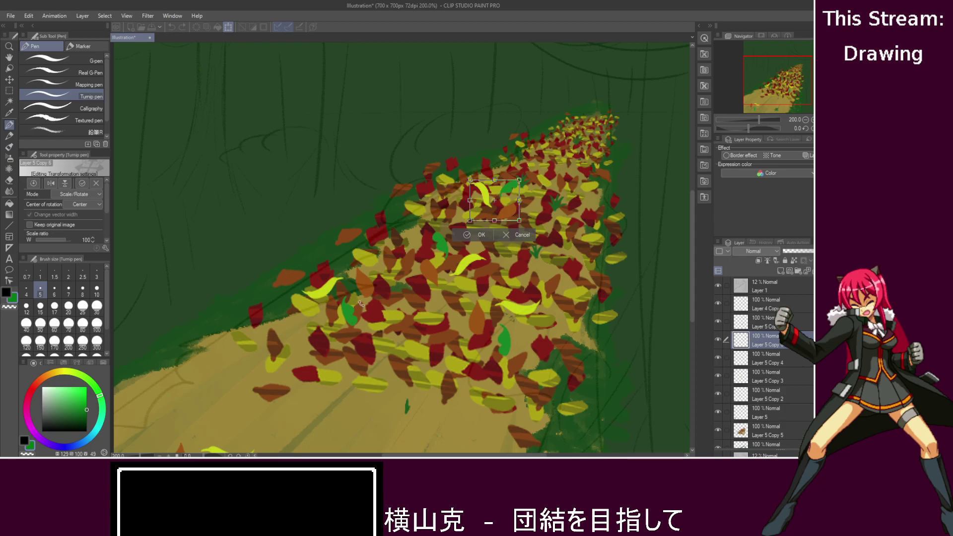
pyautogui.moveTo(509, 211); pyautogui.dragTo(560, 212)
pyautogui.click(52, 183)
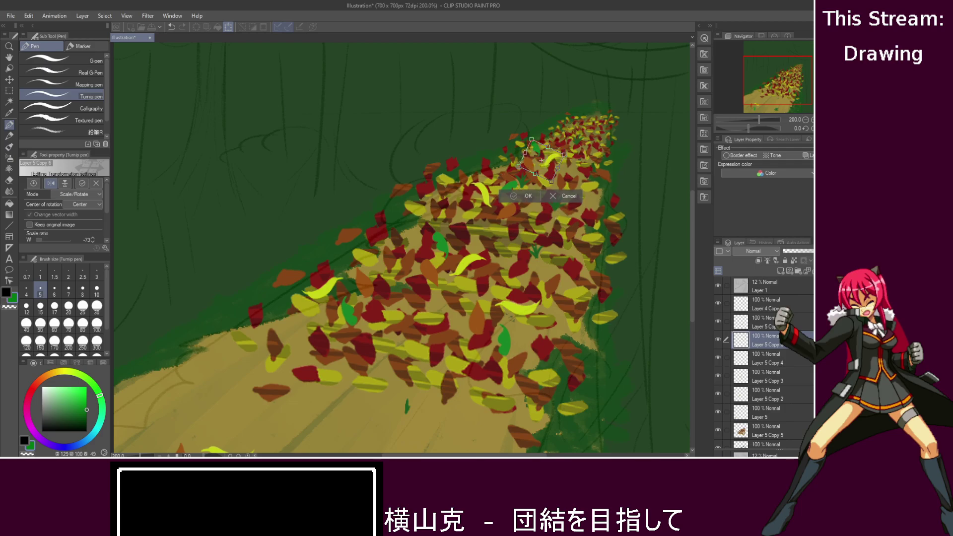
pyautogui.click(526, 196)
pyautogui.moveTo(692, 226); pyautogui.dragTo(692, 298)
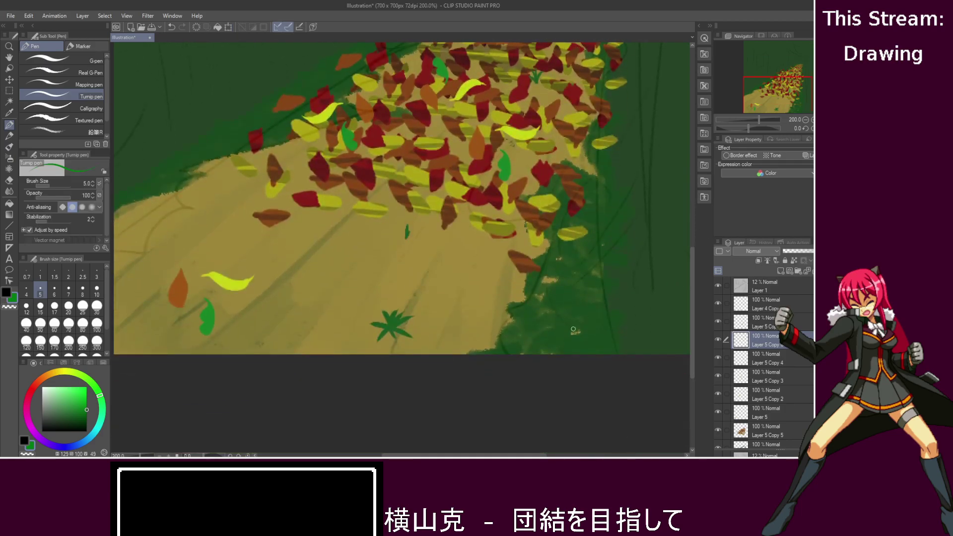
# - Duplicate Layer 5, move the copy to the path's far end at 23% and mirror it
pyautogui.click(777, 408)
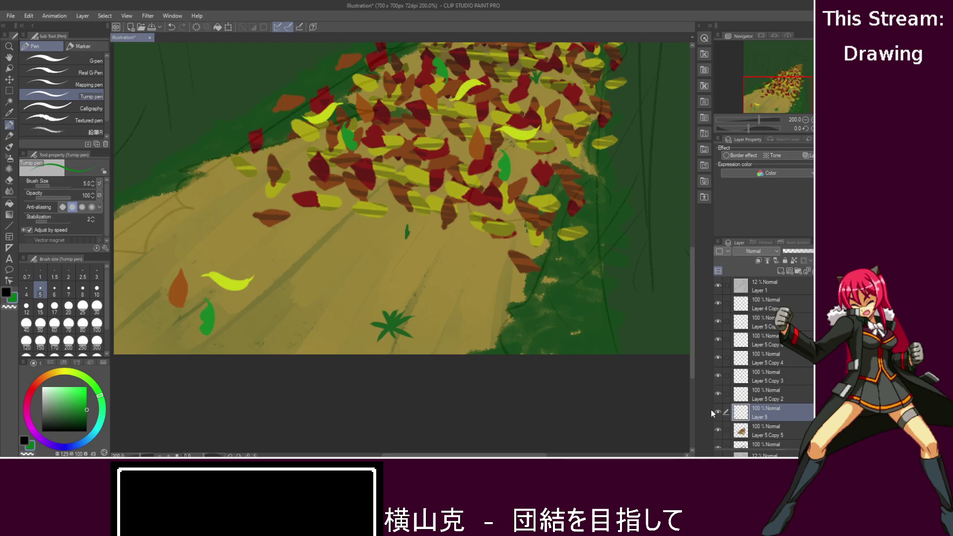
pyautogui.hotkey('ctrl', 'j')
pyautogui.hotkey('ctrl', 't')
pyautogui.moveTo(222, 309); pyautogui.dragTo(570, 112)
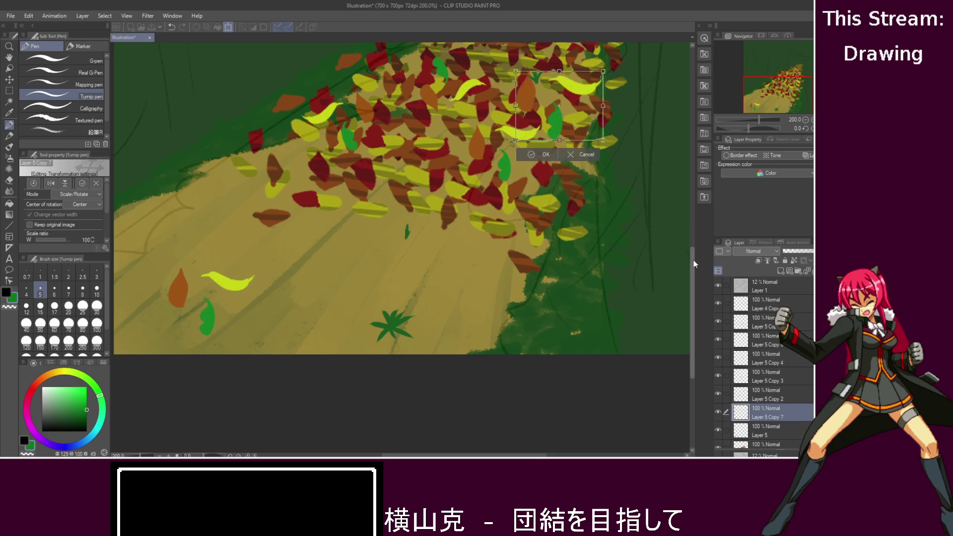
pyautogui.moveTo(692, 261); pyautogui.dragTo(695, 202)
pyautogui.moveTo(534, 255); pyautogui.dragTo(600, 140)
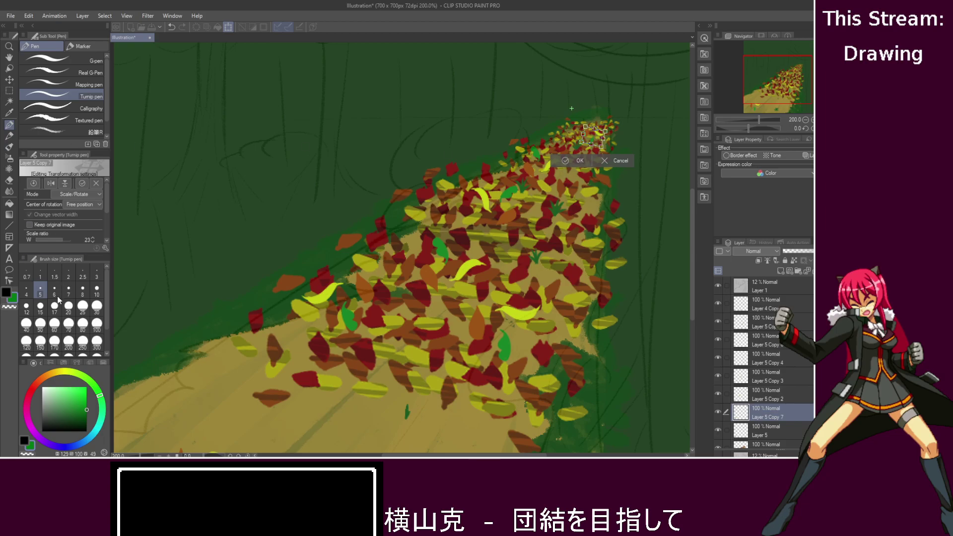
pyautogui.click(51, 183)
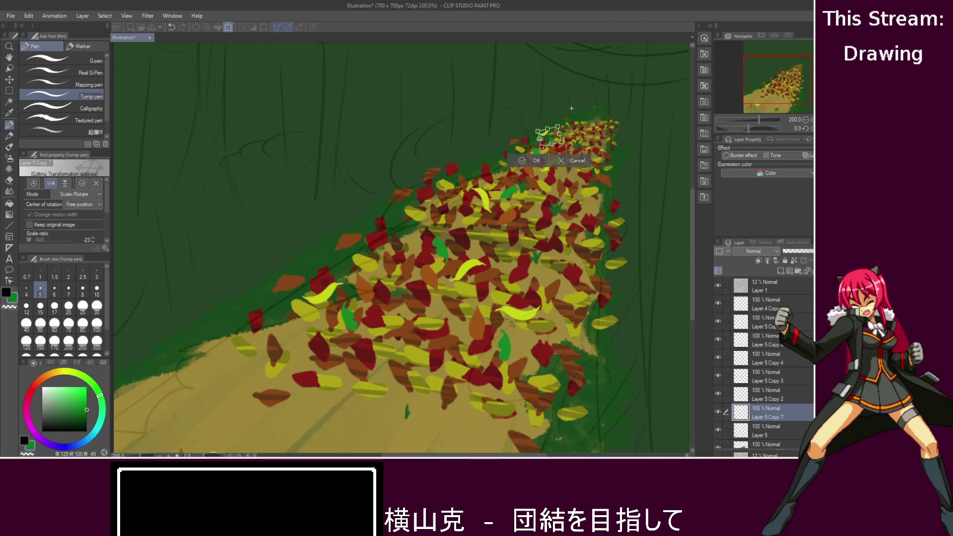
pyautogui.moveTo(558, 140); pyautogui.dragTo(596, 136)
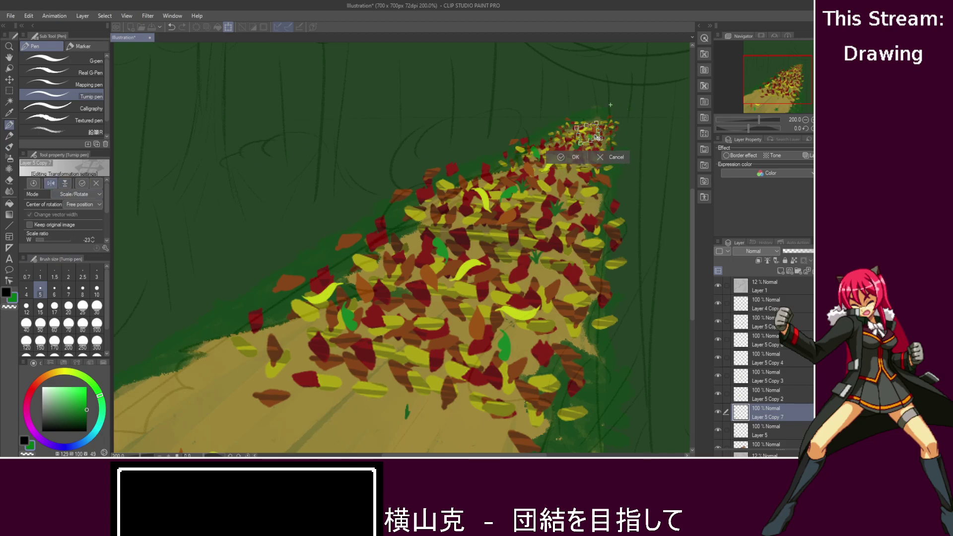
pyautogui.click(570, 157)
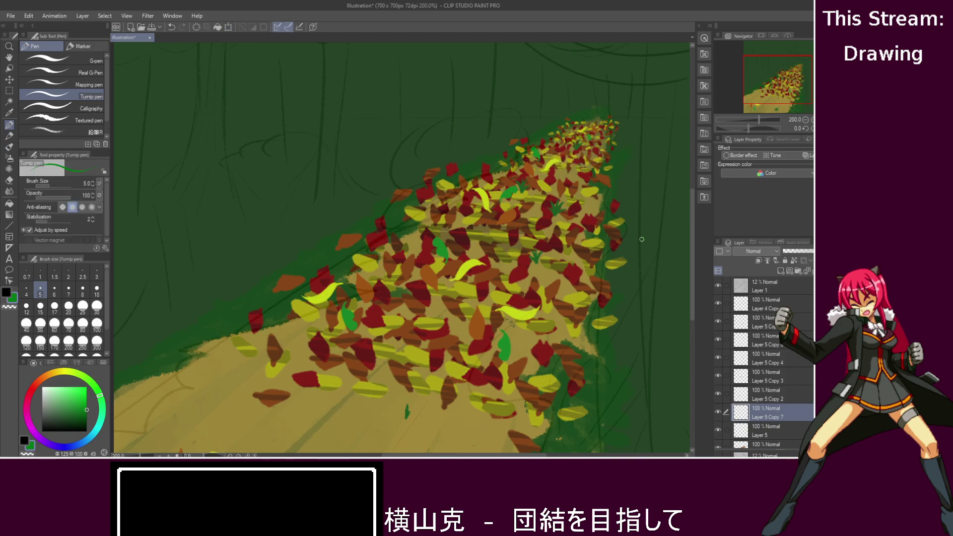
pyautogui.scroll(-2, 692, 274)
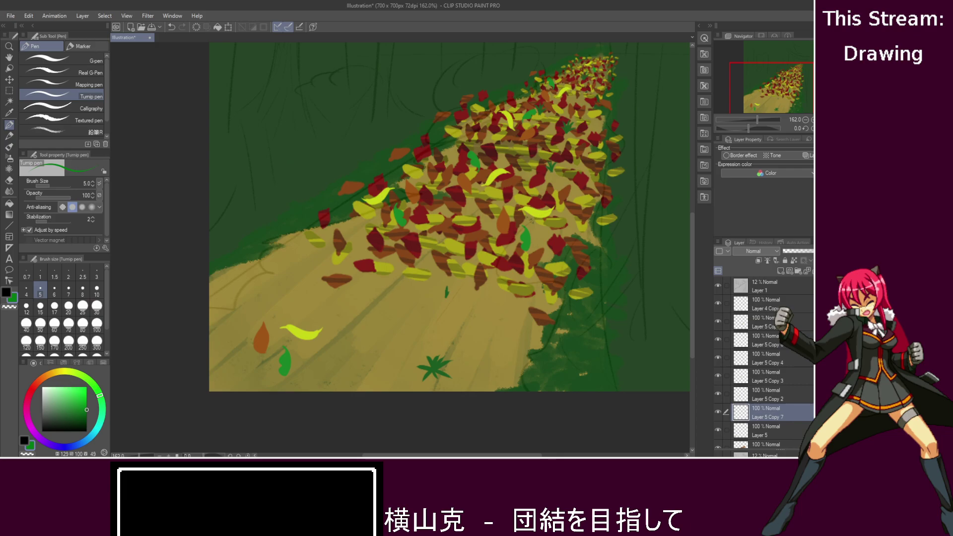
# - Merge the selected Layer 5 copies into one layer and delete the original Layer 5
pyautogui.click(717, 303)
pyautogui.click(716, 303)
pyautogui.click(764, 322)
pyautogui.keyDown('shift'); pyautogui.click(777, 436); pyautogui.keyUp('shift')
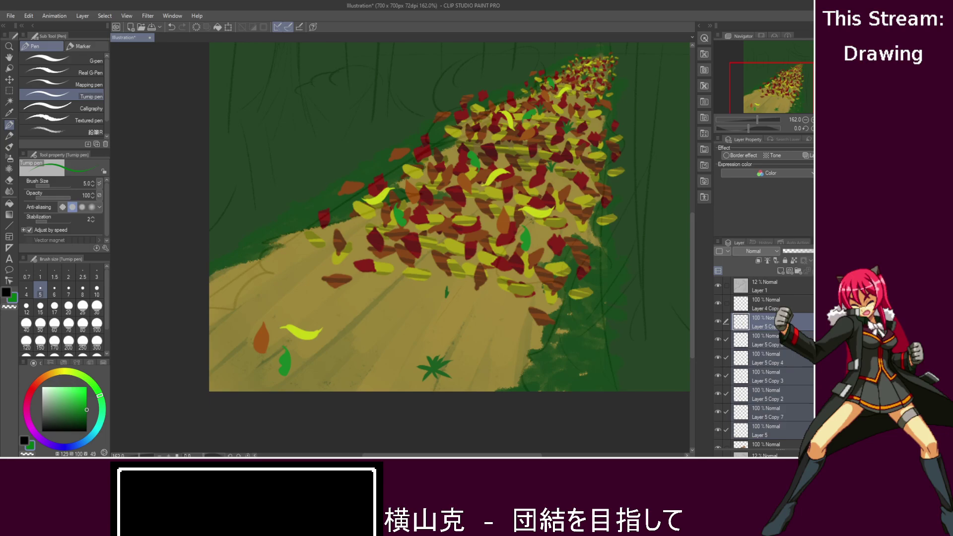
pyautogui.scroll(-3, 784, 347)
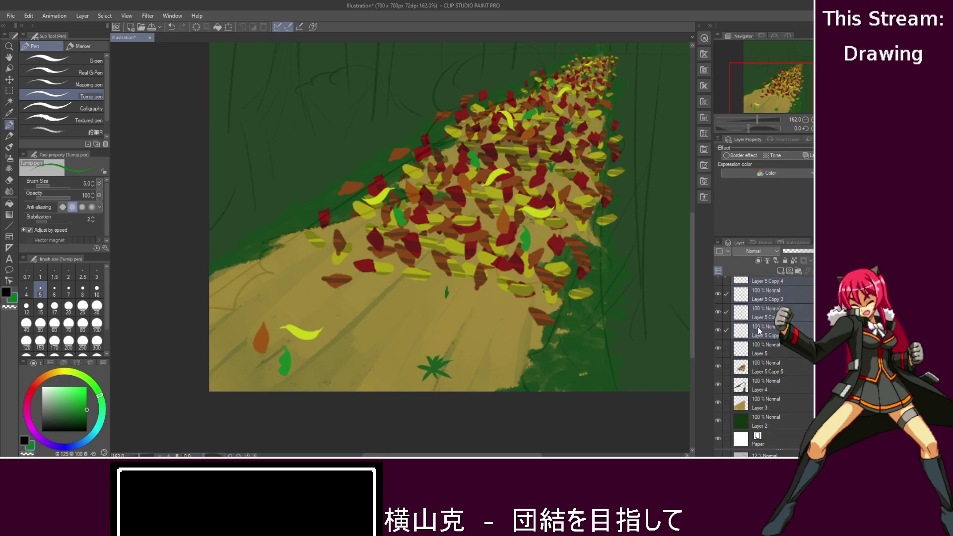
pyautogui.hotkey('shift', 'alt', 'e')
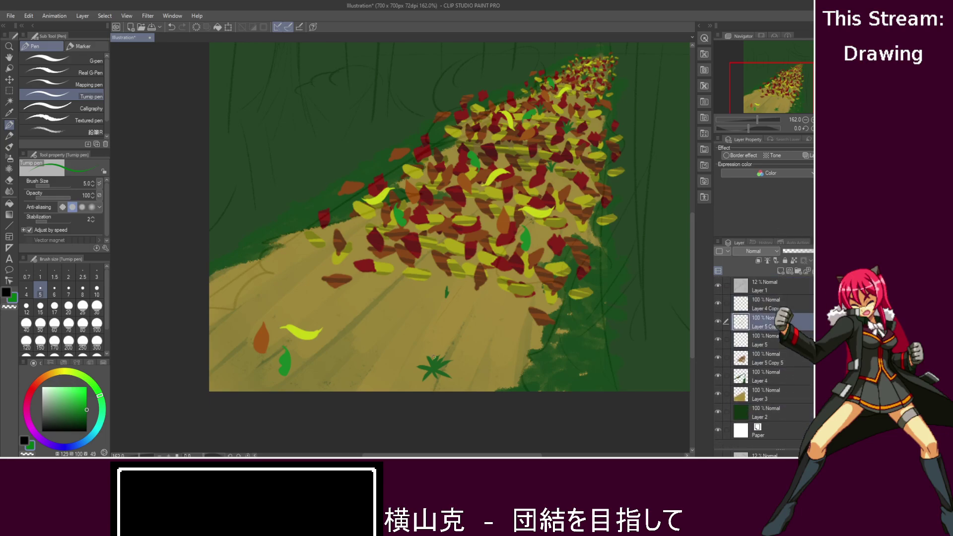
pyautogui.click(736, 347)
pyautogui.click(715, 340)
pyautogui.click(717, 339)
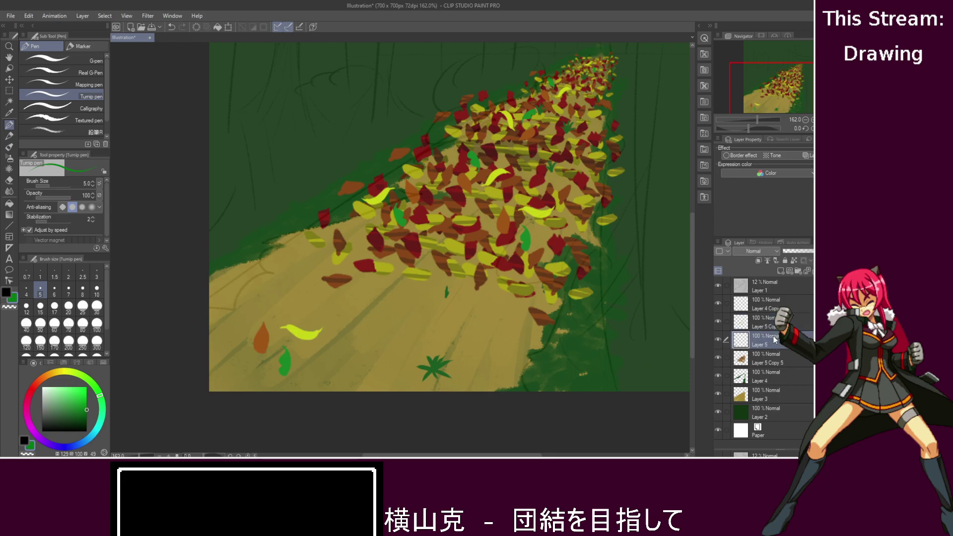
pyautogui.click(782, 192)
# - Select Layer 3 and eyedrop the path's tan ground colour
pyautogui.click(766, 379)
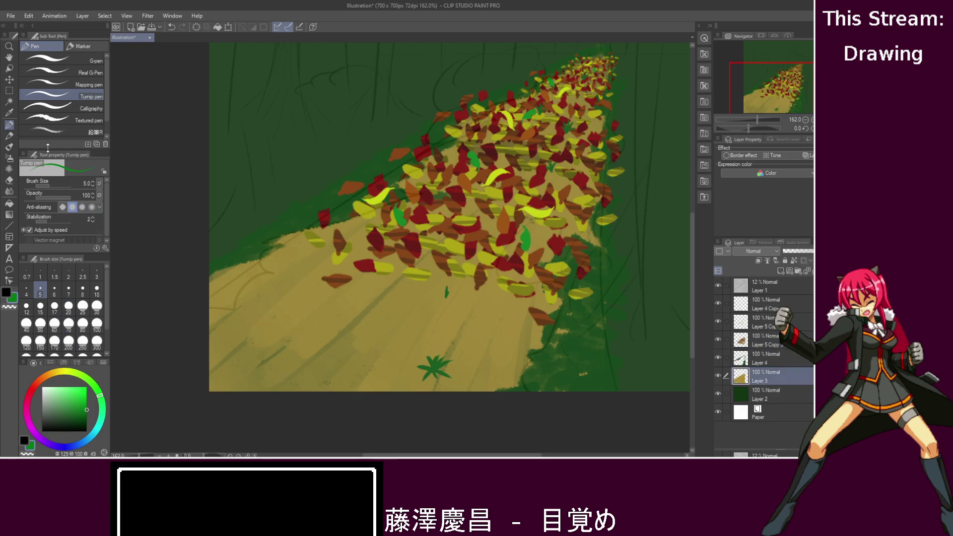
pyautogui.click(9, 113)
pyautogui.click(289, 281)
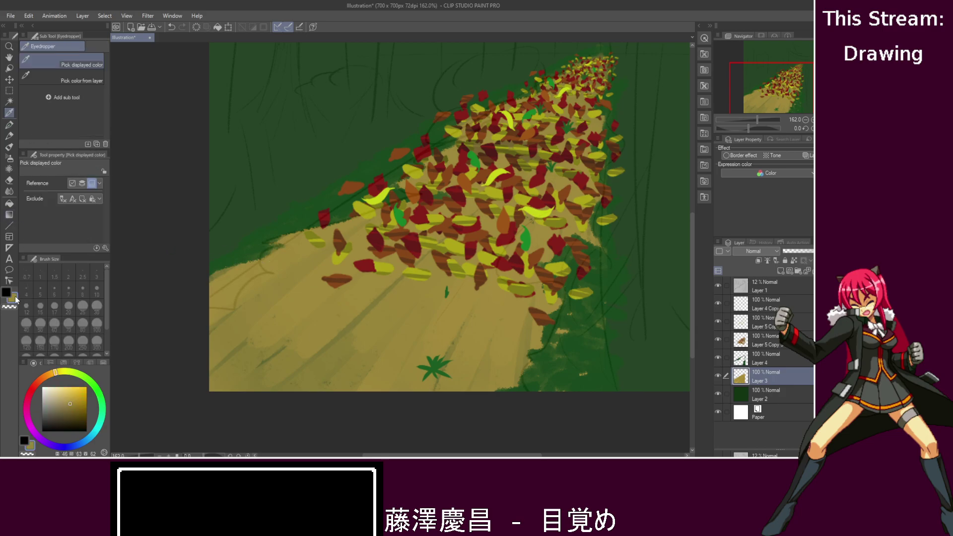
pyautogui.click(9, 148)
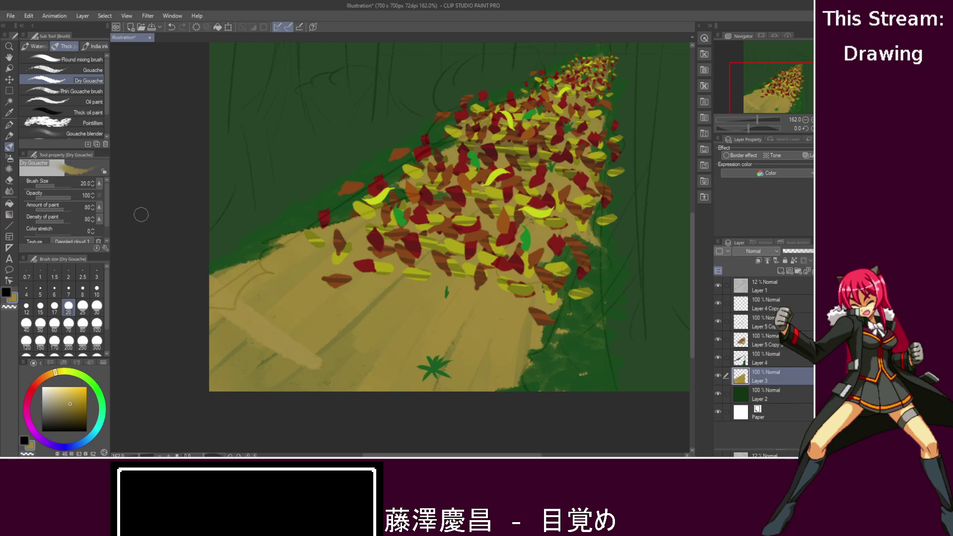
# - Brush tan Gouache over the path's lower-left edge, redoing the first attempt
pyautogui.click(68, 71)
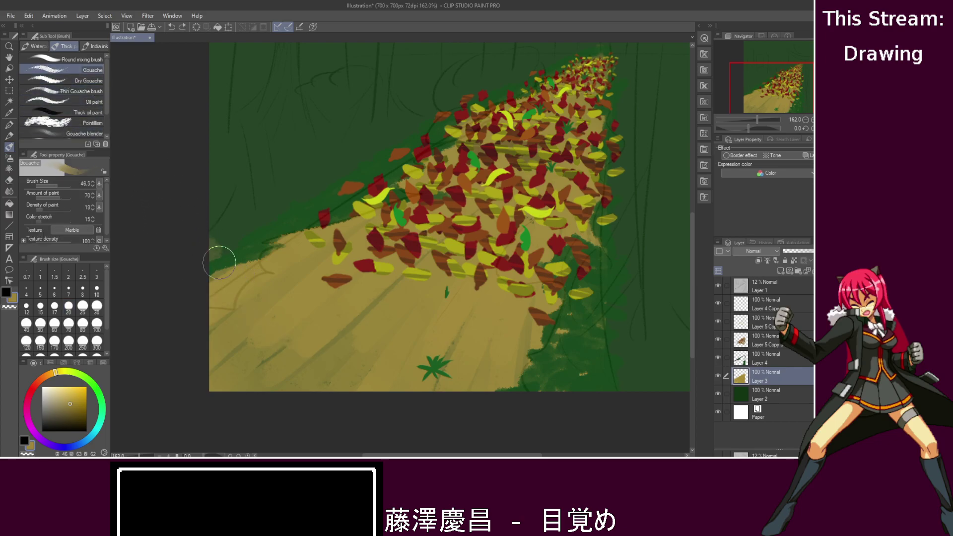
pyautogui.moveTo(195, 262)
pyautogui.mouseDown()
pyautogui.moveTo(289, 352)
pyautogui.moveTo(234, 345)
pyautogui.moveTo(168, 296)
pyautogui.moveTo(256, 398)
pyautogui.mouseUp()
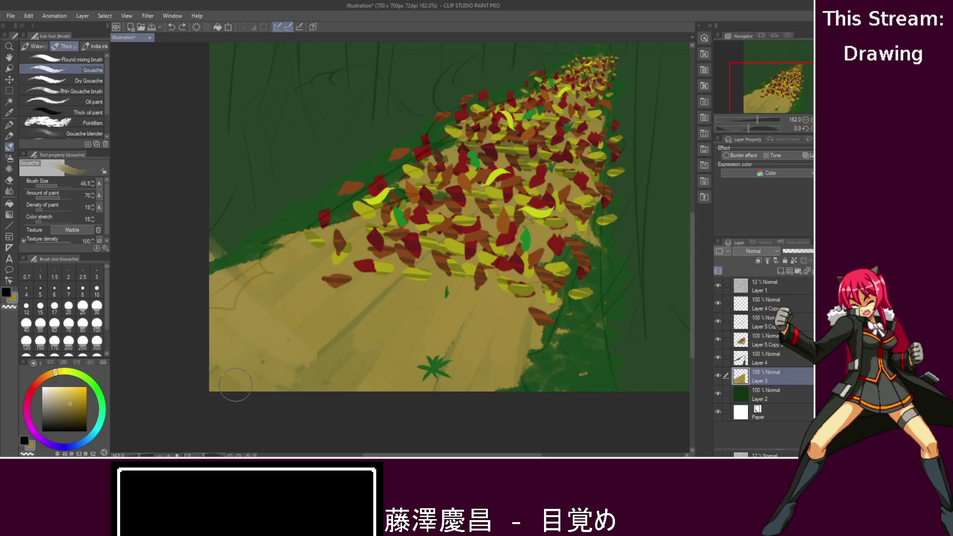
pyautogui.hotkey('ctrl', 'z')
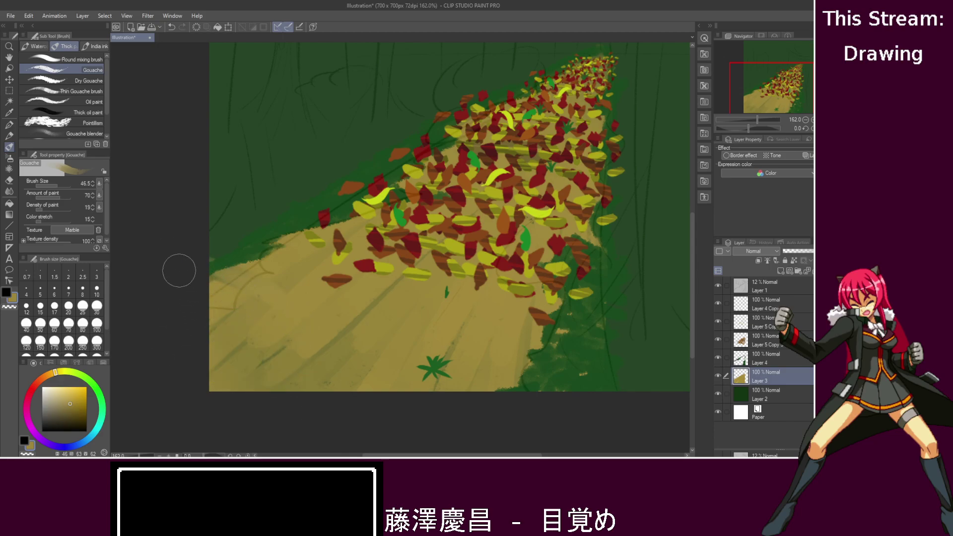
pyautogui.moveTo(282, 294)
pyautogui.mouseDown()
pyautogui.moveTo(238, 273)
pyautogui.moveTo(259, 276)
pyautogui.moveTo(229, 294)
pyautogui.moveTo(284, 289)
pyautogui.moveTo(259, 273)
pyautogui.mouseUp()
pyautogui.scroll(5, 285, 289)
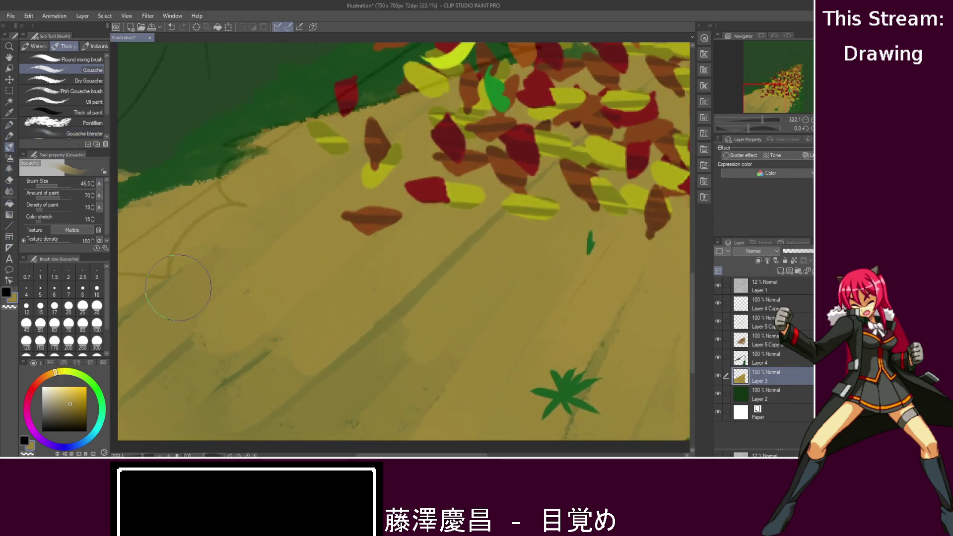
# - Check the leaf layers and add a new layer above the Layer 4 plant layer
pyautogui.click(768, 342)
pyautogui.click(718, 321)
pyautogui.click(717, 320)
pyautogui.click(771, 325)
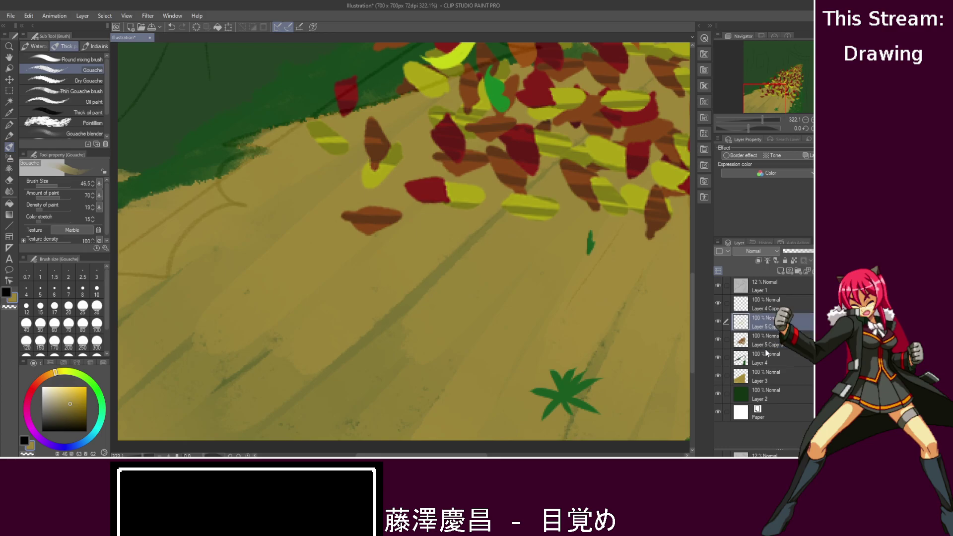
pyautogui.click(755, 354)
pyautogui.click(780, 270)
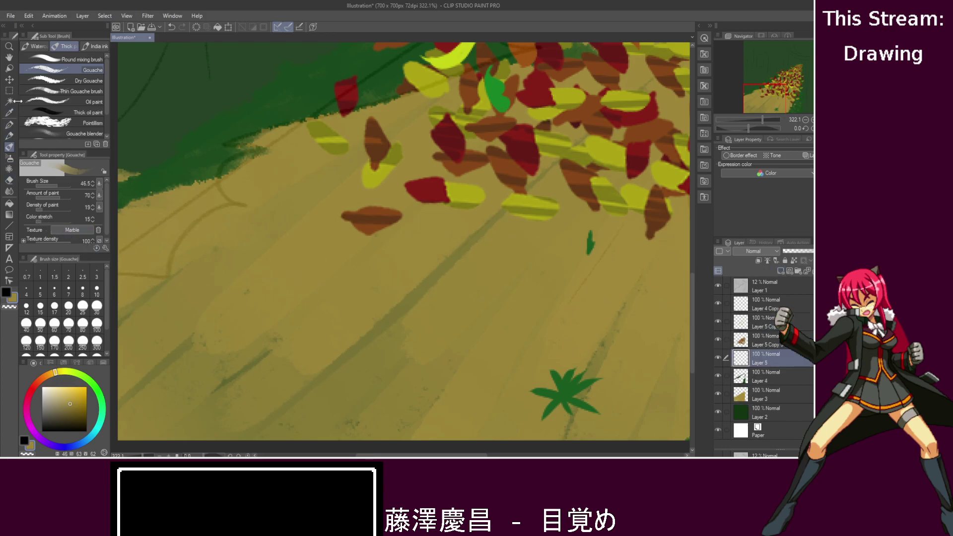
# - Pick dark red-brown and paint a solid pointed leaf on the lower-left path
pyautogui.click(9, 124)
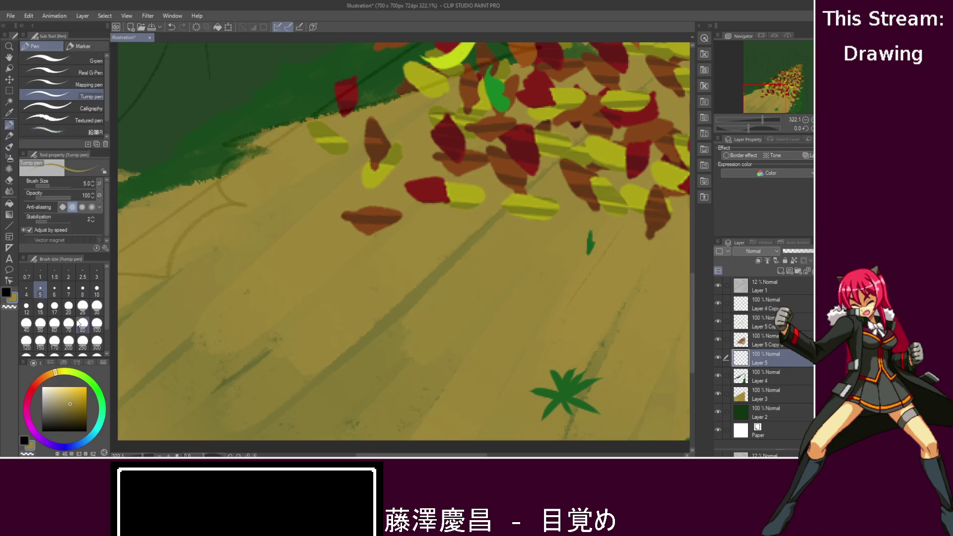
pyautogui.moveTo(50, 377); pyautogui.dragTo(39, 380)
pyautogui.click(84, 413)
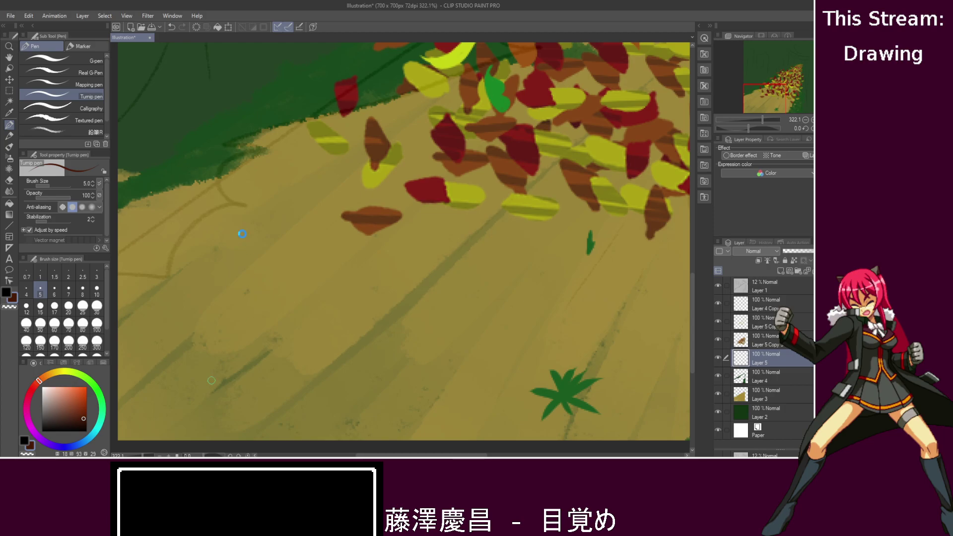
pyautogui.moveTo(188, 295); pyautogui.dragTo(273, 326)
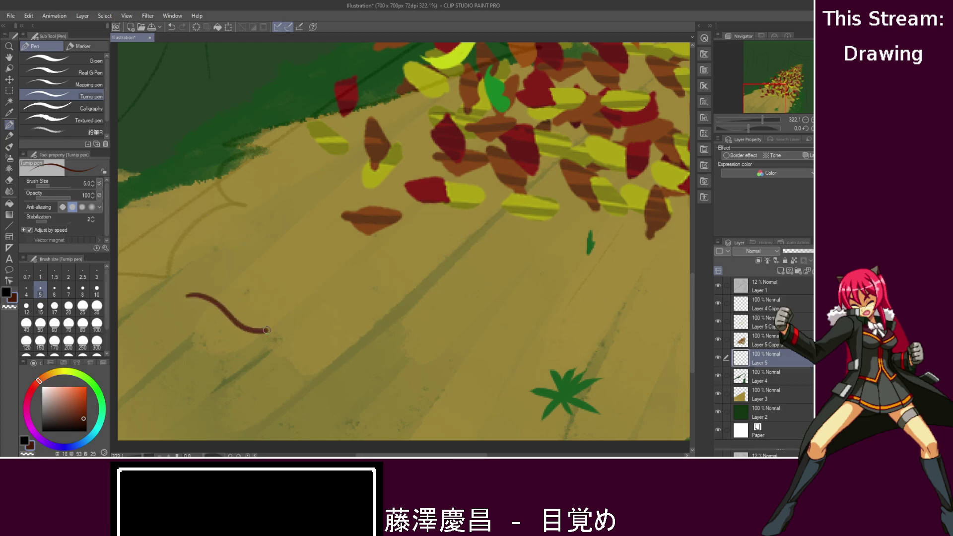
pyautogui.moveTo(207, 298)
pyautogui.mouseDown()
pyautogui.moveTo(233, 295)
pyautogui.moveTo(279, 312)
pyautogui.mouseUp()
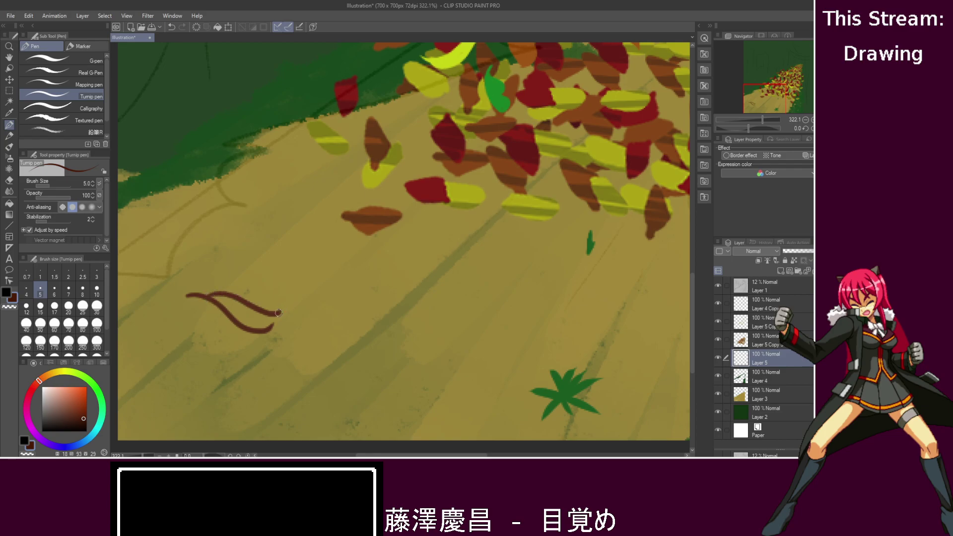
pyautogui.moveTo(205, 296)
pyautogui.mouseDown()
pyautogui.moveTo(276, 328)
pyautogui.moveTo(281, 313)
pyautogui.mouseUp()
pyautogui.moveTo(210, 298); pyautogui.dragTo(268, 322)
pyautogui.moveTo(224, 301); pyautogui.dragTo(286, 313)
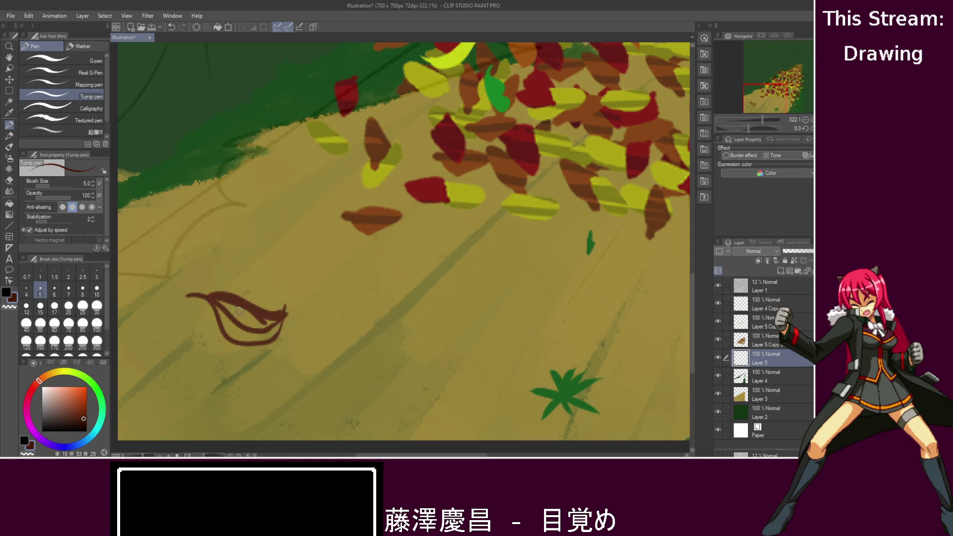
pyautogui.hotkey('ctrl', 'z')
pyautogui.moveTo(217, 297)
pyautogui.mouseDown()
pyautogui.moveTo(245, 317)
pyautogui.moveTo(235, 302)
pyautogui.moveTo(277, 322)
pyautogui.moveTo(236, 309)
pyautogui.moveTo(282, 313)
pyautogui.moveTo(255, 318)
pyautogui.moveTo(226, 300)
pyautogui.moveTo(274, 316)
pyautogui.mouseUp()
pyautogui.moveTo(273, 316)
pyautogui.mouseDown()
pyautogui.moveTo(223, 296)
pyautogui.moveTo(274, 327)
pyautogui.moveTo(229, 311)
pyautogui.moveTo(266, 318)
pyautogui.moveTo(247, 327)
pyautogui.moveTo(235, 306)
pyautogui.moveTo(208, 300)
pyautogui.moveTo(260, 337)
pyautogui.moveTo(230, 326)
pyautogui.moveTo(274, 334)
pyautogui.moveTo(223, 324)
pyautogui.moveTo(279, 333)
pyautogui.moveTo(239, 325)
pyautogui.moveTo(277, 318)
pyautogui.mouseUp()
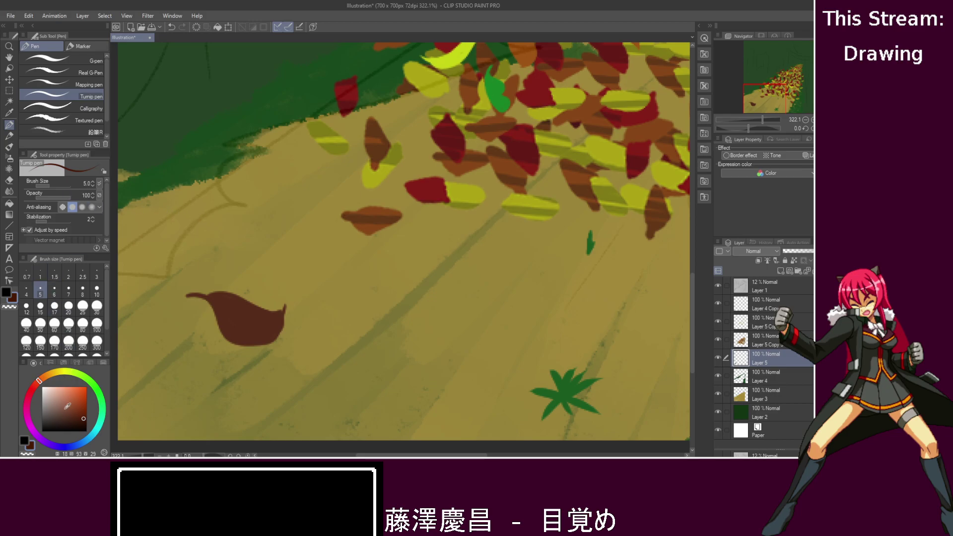
# - Try a dark blue vein across the leaf with the brush, then the mechanical pencil, undoing both
pyautogui.moveTo(70, 440); pyautogui.dragTo(66, 445)
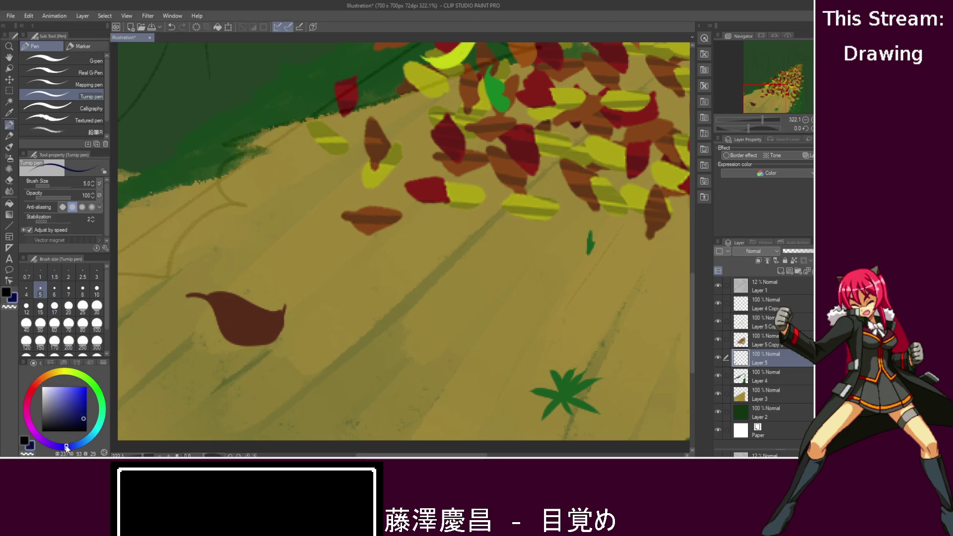
pyautogui.moveTo(226, 310); pyautogui.dragTo(272, 331)
pyautogui.hotkey('ctrl', 'z')
pyautogui.scroll(3, 178, 323)
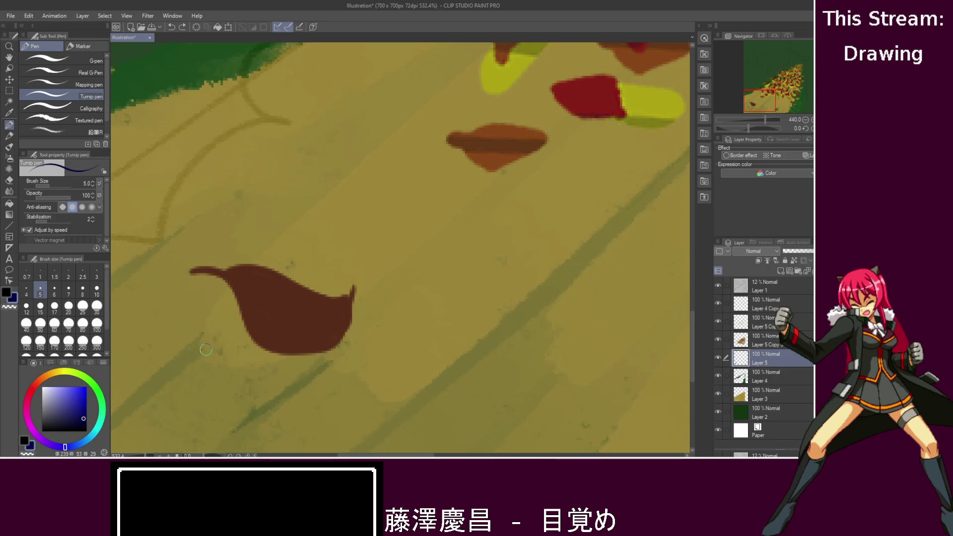
pyautogui.click(9, 136)
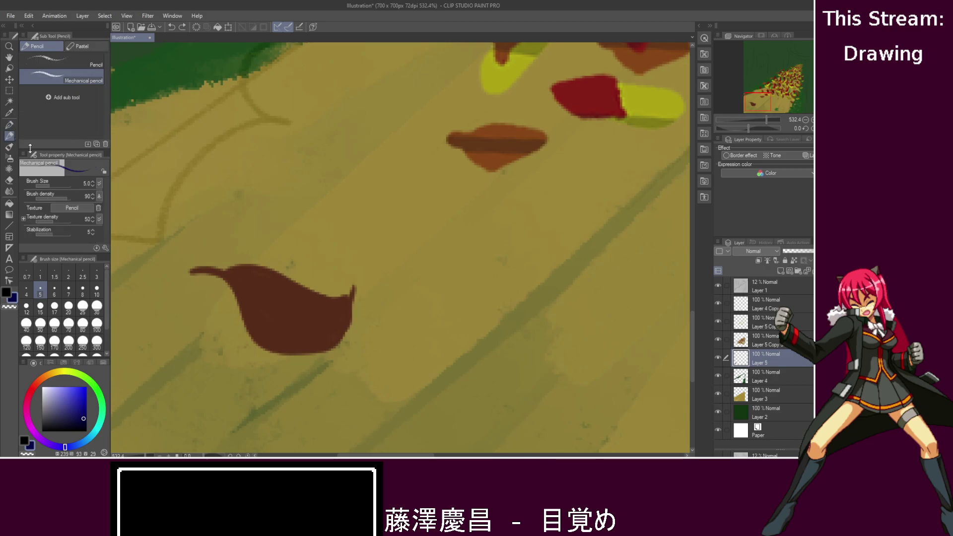
pyautogui.moveTo(247, 289); pyautogui.dragTo(328, 329)
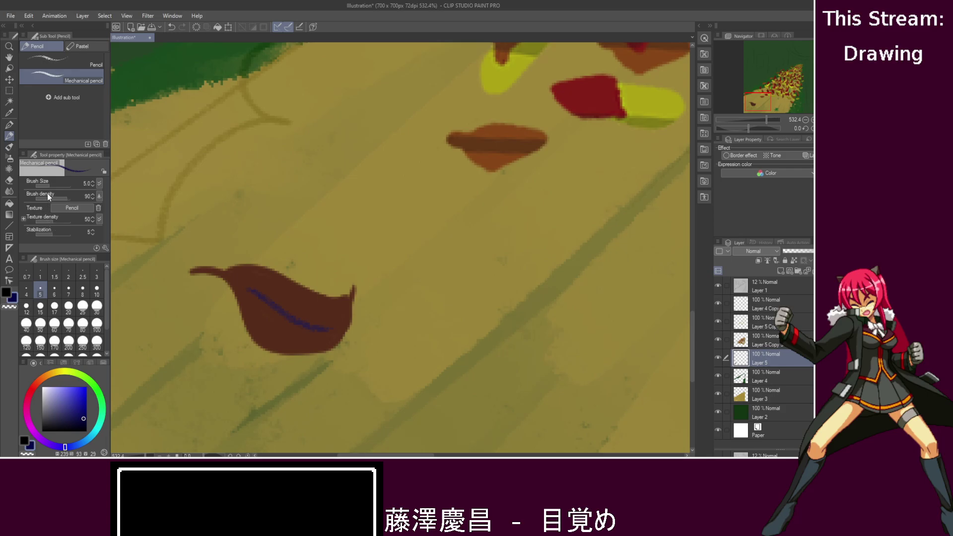
pyautogui.hotkey('ctrl', 'z')
# - Test smearing the leaf's right edge with a size-15 painterly blender, then undo it
pyautogui.click(9, 191)
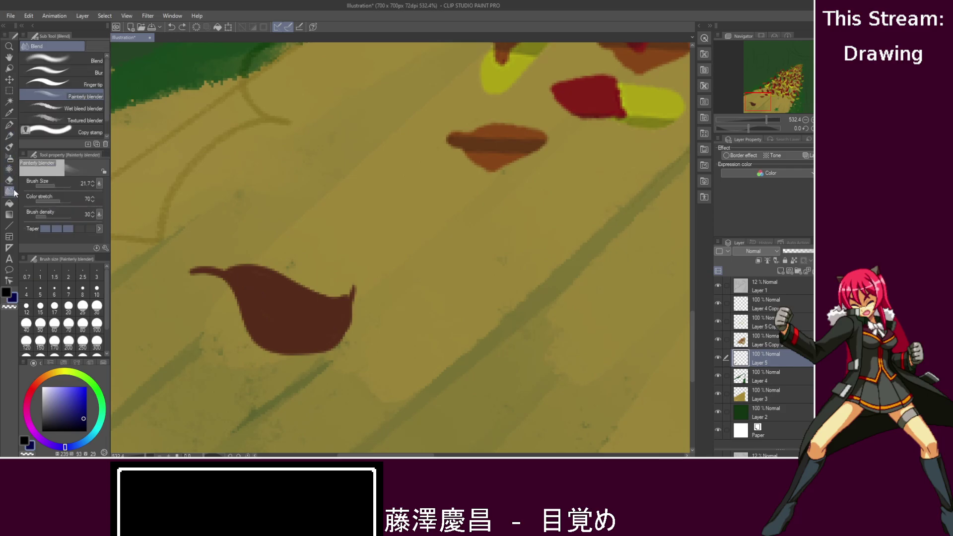
pyautogui.click(63, 108)
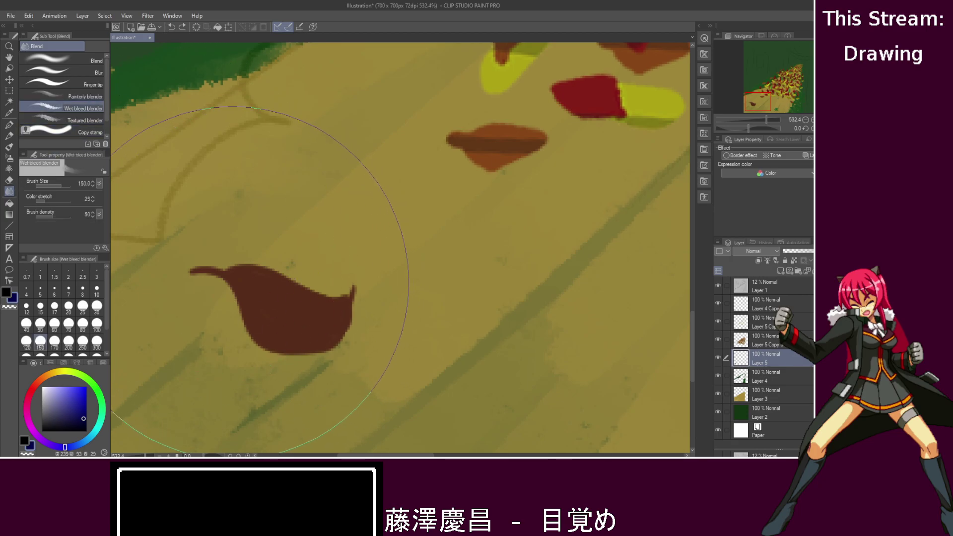
pyautogui.click(40, 308)
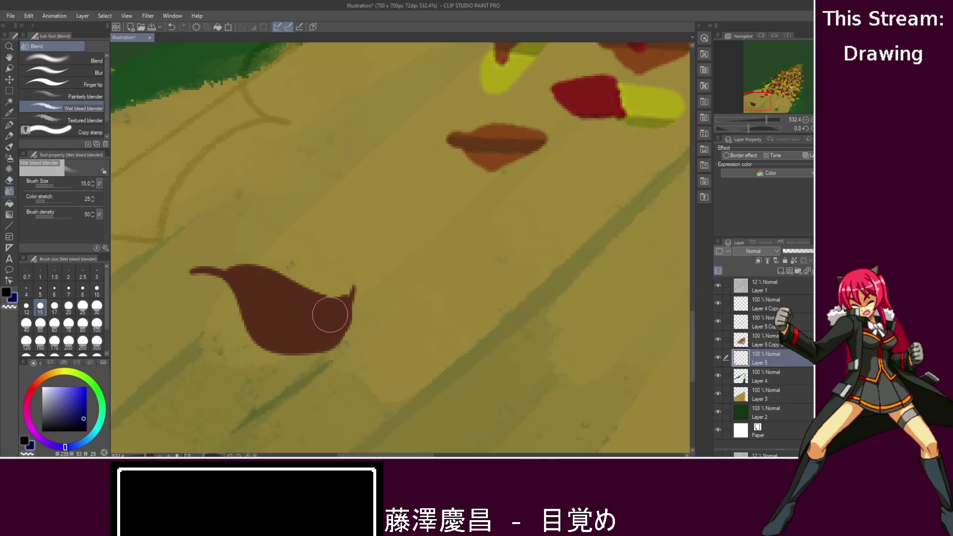
pyautogui.click(79, 97)
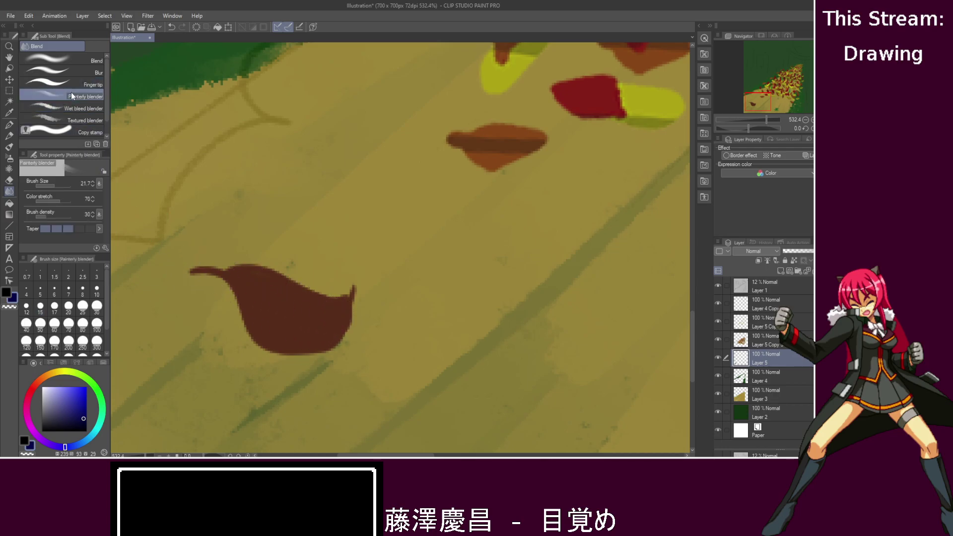
pyautogui.moveTo(276, 307)
pyautogui.mouseDown()
pyautogui.moveTo(254, 288)
pyautogui.moveTo(390, 305)
pyautogui.mouseUp()
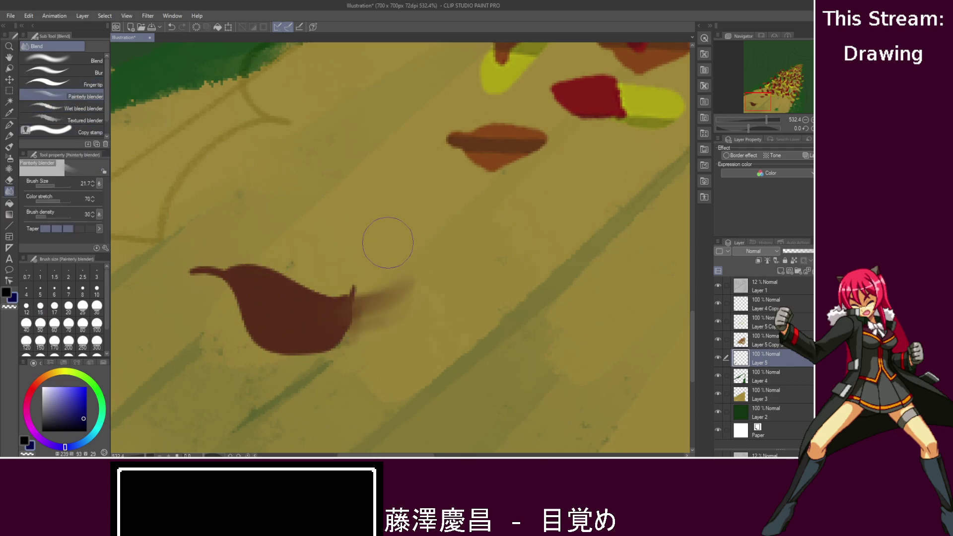
pyautogui.hotkey('ctrl', 'z')
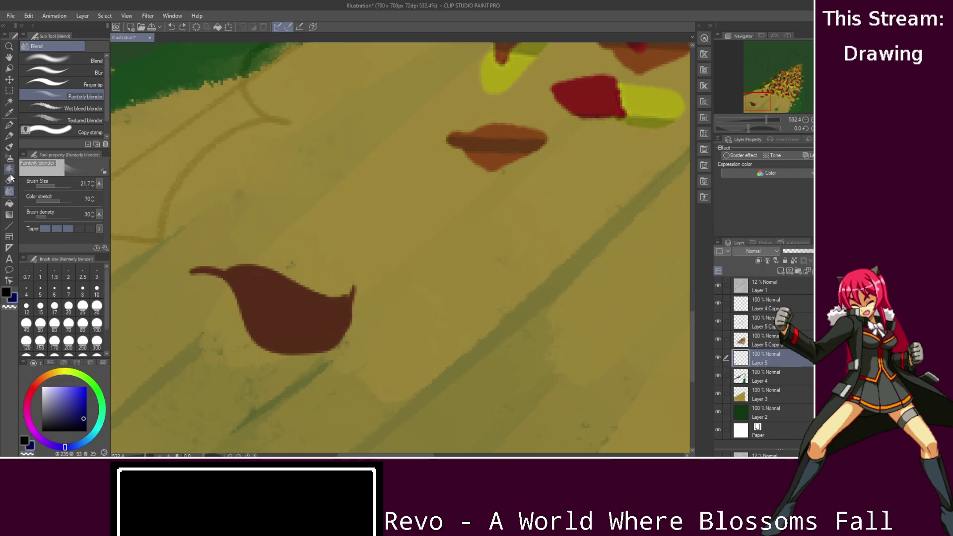
# - Paint faint purple shading inside the leaf with Thin Gouache at Amount of paint 45
pyautogui.click(6, 148)
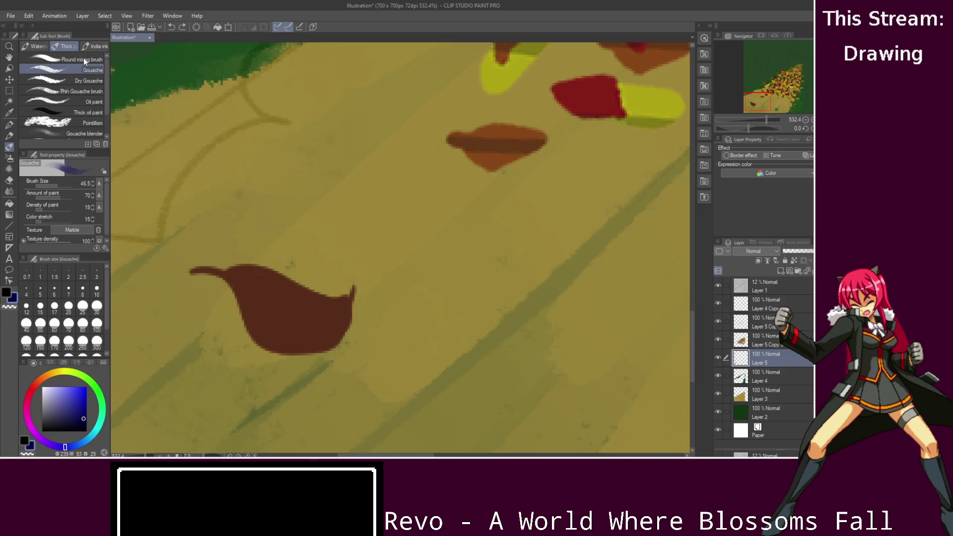
pyautogui.click(85, 91)
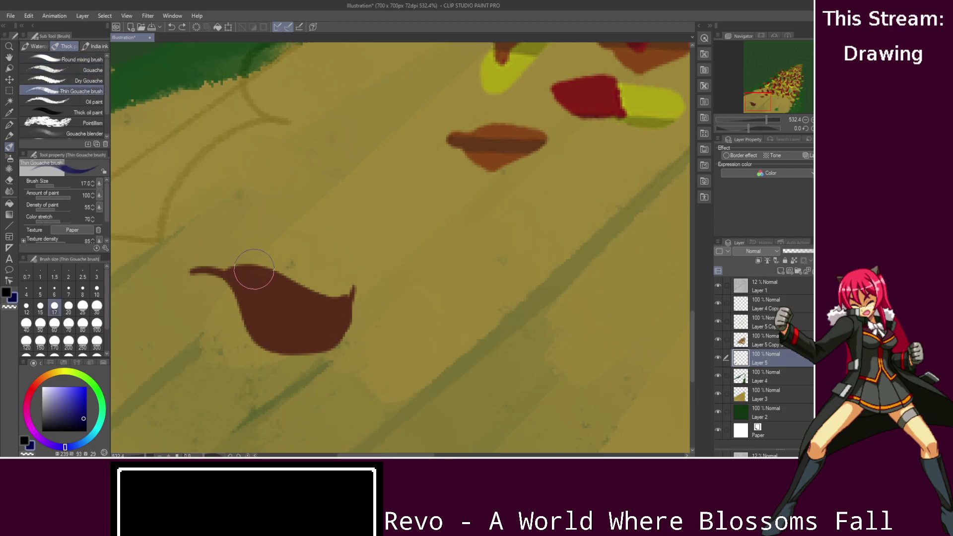
pyautogui.moveTo(251, 284); pyautogui.dragTo(322, 311)
pyautogui.hotkey('ctrl', 'z')
pyautogui.moveTo(258, 297); pyautogui.dragTo(325, 323)
pyautogui.hotkey('ctrl', 'z')
pyautogui.click(51, 198)
pyautogui.moveTo(250, 289)
pyautogui.mouseDown()
pyautogui.moveTo(277, 314)
pyautogui.moveTo(330, 317)
pyautogui.moveTo(264, 292)
pyautogui.moveTo(297, 323)
pyautogui.moveTo(329, 310)
pyautogui.moveTo(245, 283)
pyautogui.moveTo(340, 309)
pyautogui.moveTo(245, 280)
pyautogui.moveTo(331, 311)
pyautogui.moveTo(251, 284)
pyautogui.moveTo(343, 305)
pyautogui.moveTo(270, 299)
pyautogui.moveTo(246, 284)
pyautogui.moveTo(355, 305)
pyautogui.moveTo(262, 293)
pyautogui.moveTo(233, 275)
pyautogui.moveTo(276, 303)
pyautogui.moveTo(340, 306)
pyautogui.moveTo(304, 311)
pyautogui.moveTo(343, 295)
pyautogui.moveTo(317, 320)
pyautogui.moveTo(356, 274)
pyautogui.mouseUp()
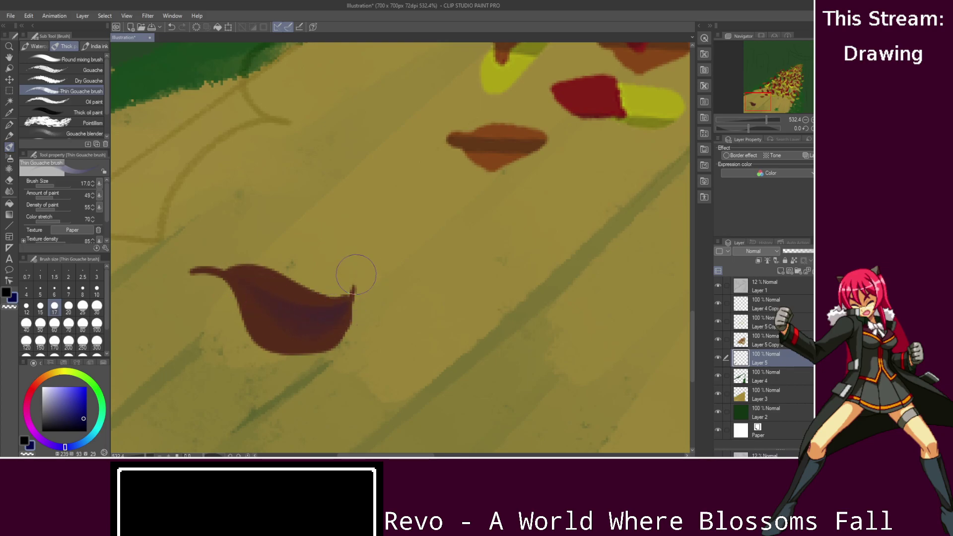
pyautogui.scroll(-3, 372, 270)
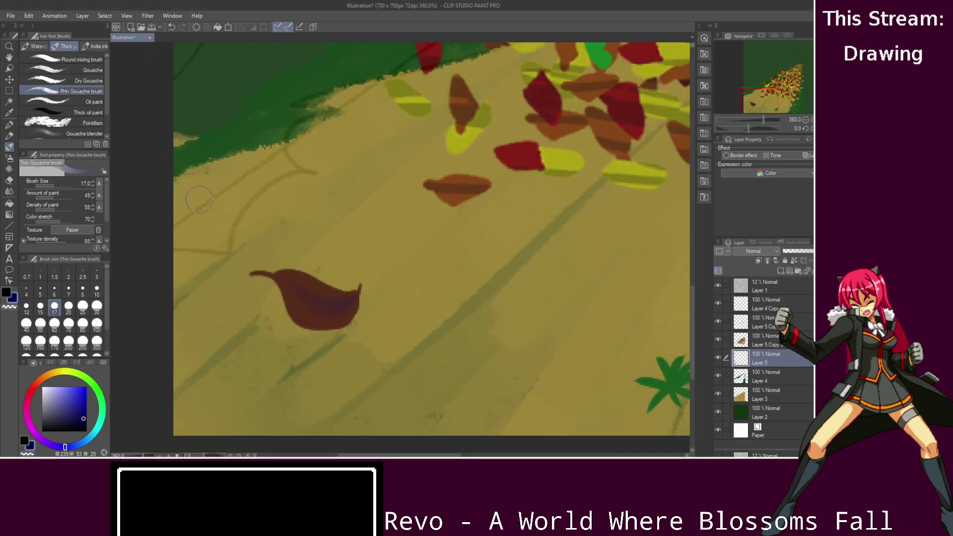
# - Draw a small bright-yellow leaf on the path with the Turnip pen
pyautogui.scroll(-1, 338, 296)
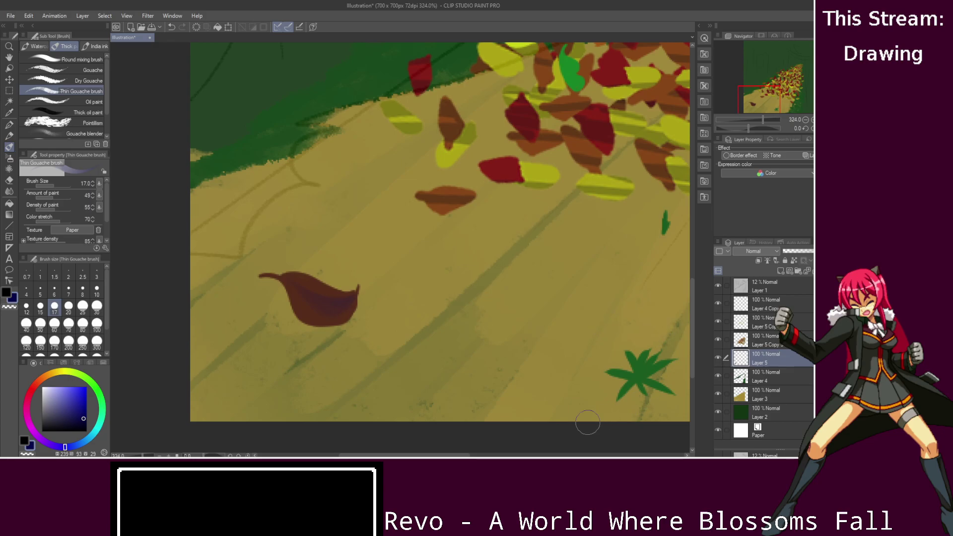
pyautogui.moveTo(462, 455); pyautogui.dragTo(478, 455)
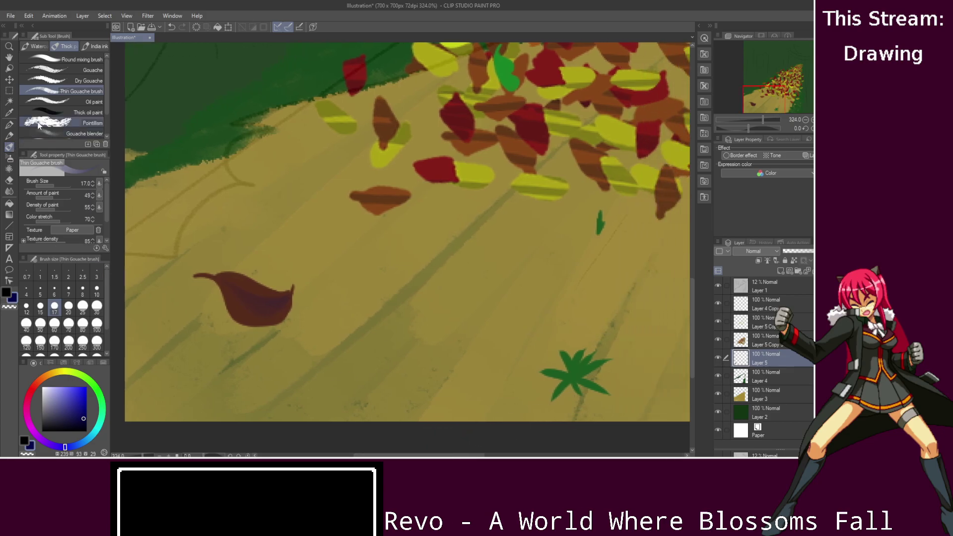
pyautogui.click(9, 124)
pyautogui.click(59, 373)
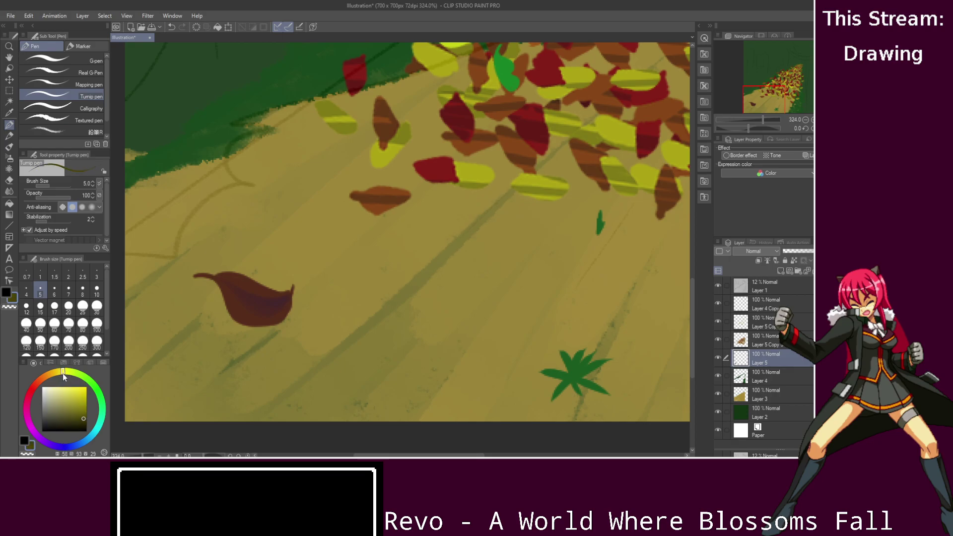
pyautogui.click(87, 407)
pyautogui.moveTo(384, 334); pyautogui.dragTo(384, 345)
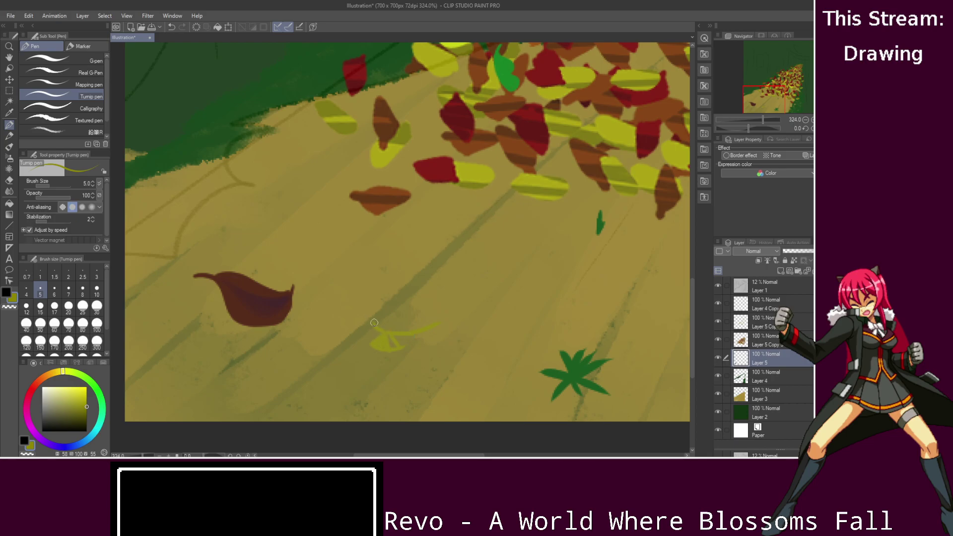
pyautogui.moveTo(380, 322); pyautogui.dragTo(431, 327)
# - Zoom out and select Layer 4 in the layer list
pyautogui.scroll(-5, 502, 284)
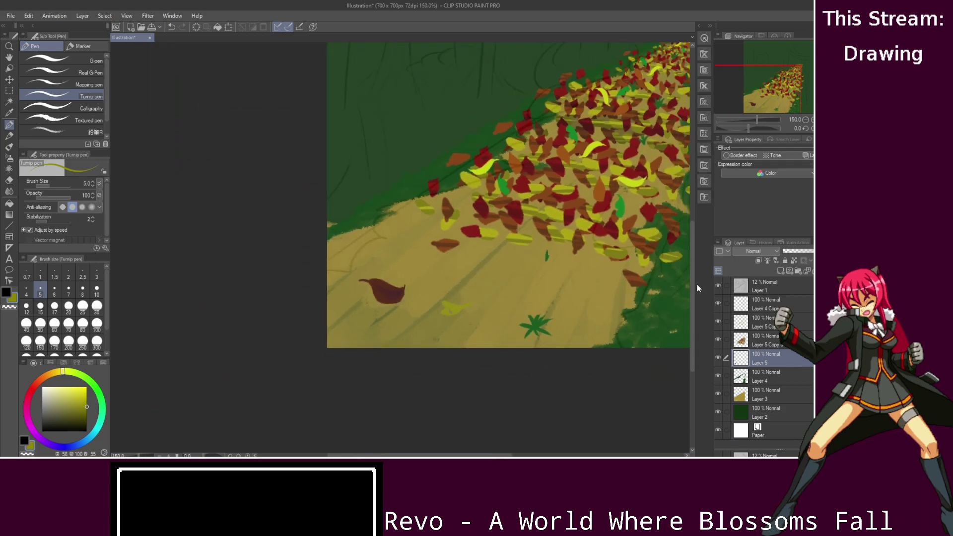
pyautogui.moveTo(692, 276); pyautogui.dragTo(692, 228)
pyautogui.click(764, 373)
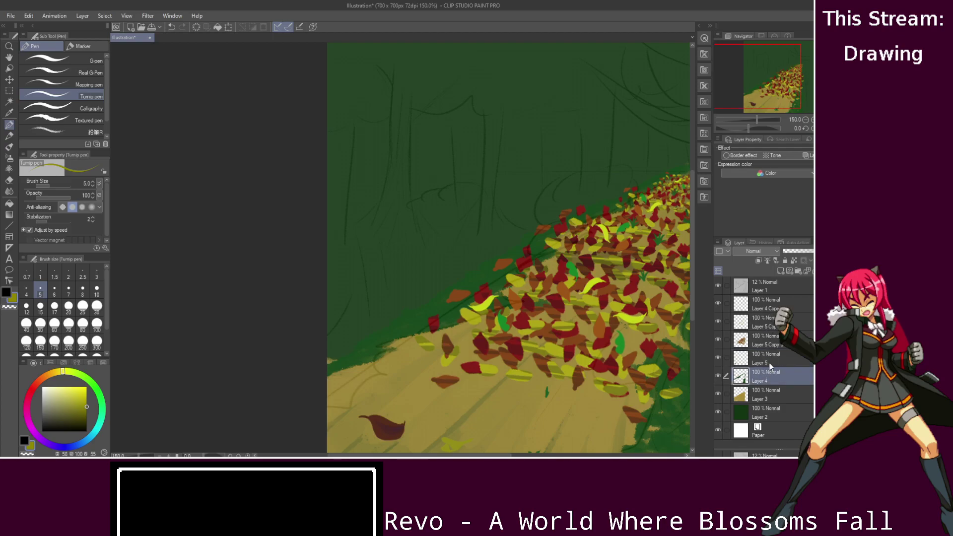
# - Add a new layer above Layer 4, pick near-black, and hide the faint sketch layer
pyautogui.click(782, 271)
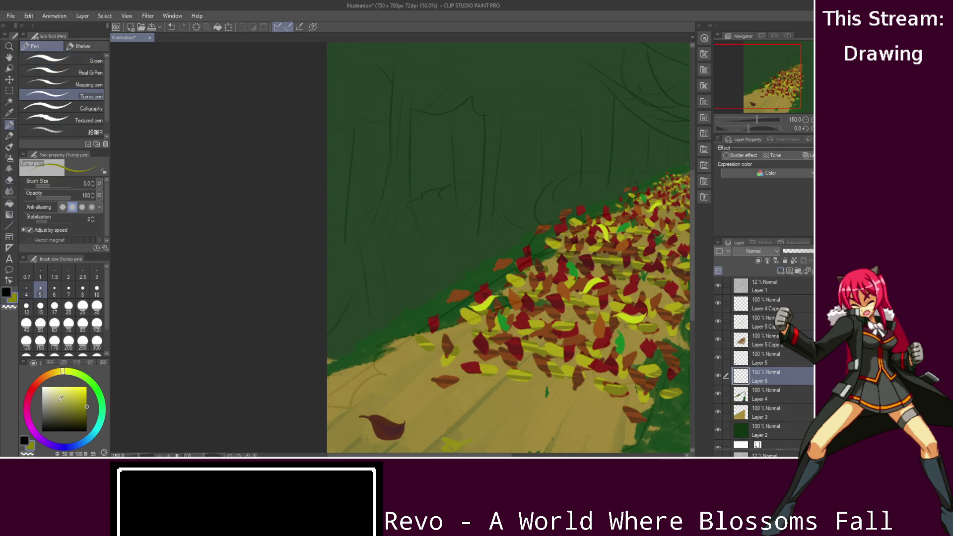
pyautogui.click(88, 425)
pyautogui.moveTo(489, 455); pyautogui.dragTo(592, 451)
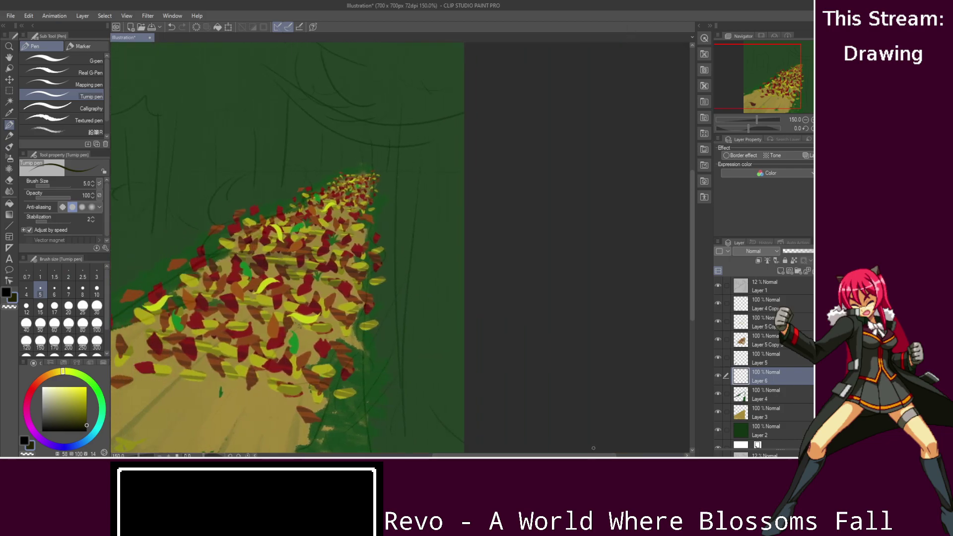
pyautogui.moveTo(692, 239); pyautogui.dragTo(692, 258)
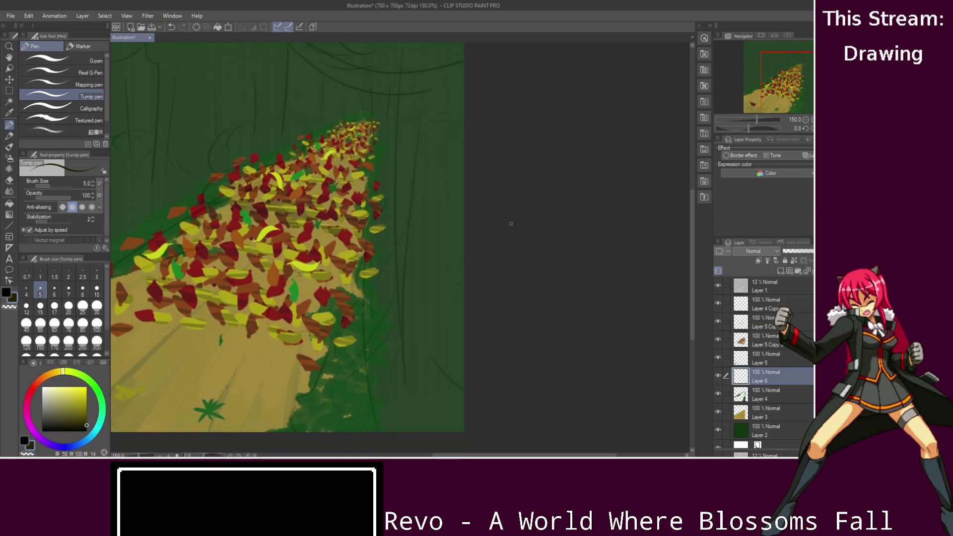
pyautogui.scroll(-1, 474, 214)
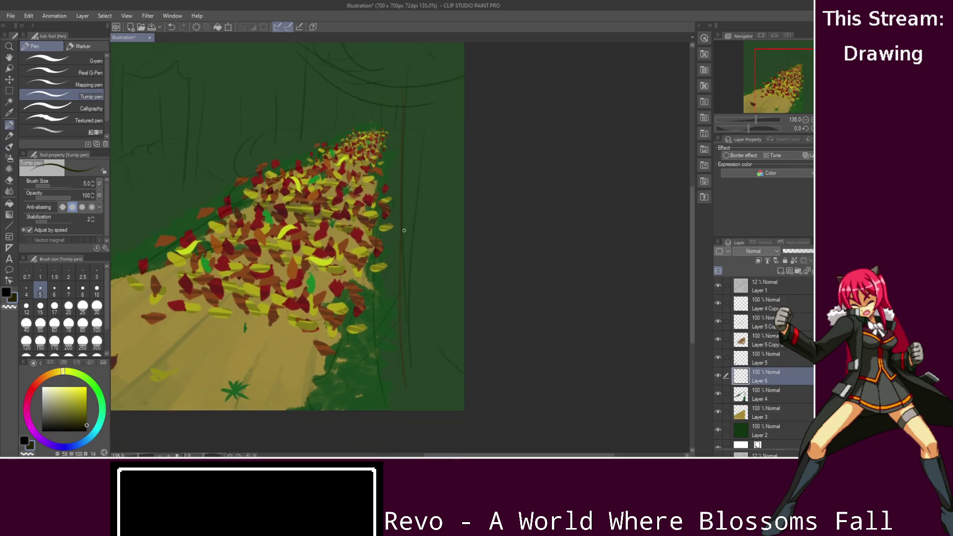
pyautogui.click(717, 285)
# - Test a long trunk line right of the path, darken the colour, and undo the trials
pyautogui.moveTo(406, 97); pyautogui.dragTo(391, 387)
pyautogui.hotkey('ctrl', 'z')
pyautogui.click(67, 431)
pyautogui.moveTo(67, 431); pyautogui.dragTo(93, 424)
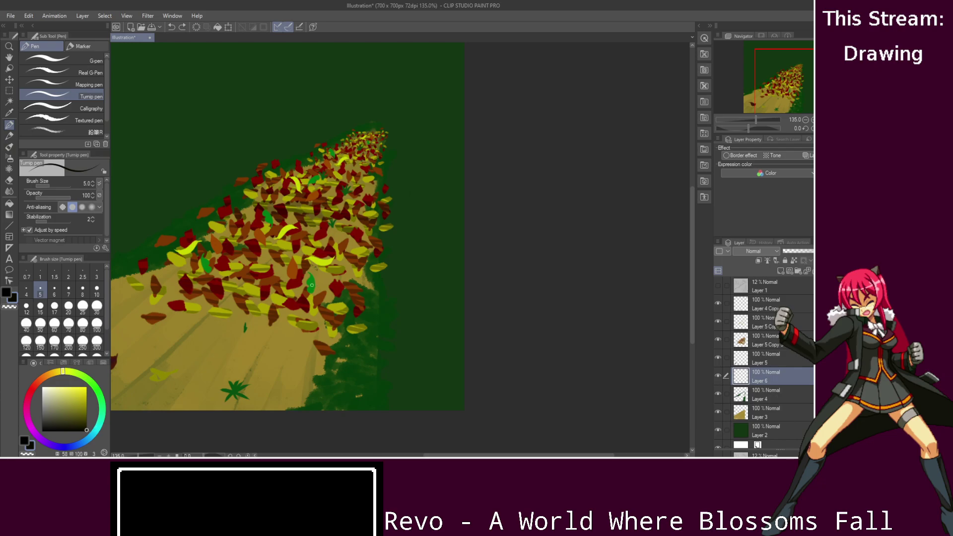
pyautogui.moveTo(413, 81); pyautogui.dragTo(406, 378)
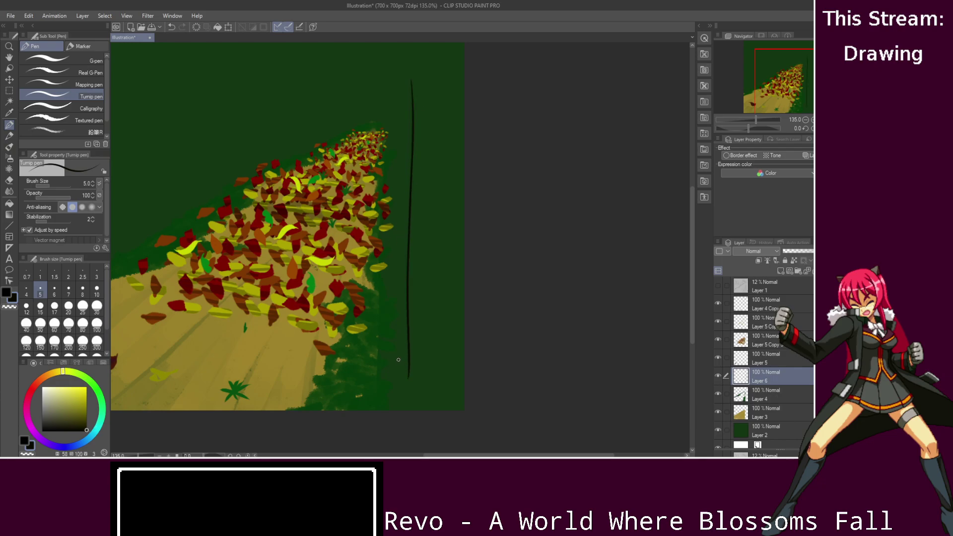
pyautogui.hotkey('ctrl', 'z')
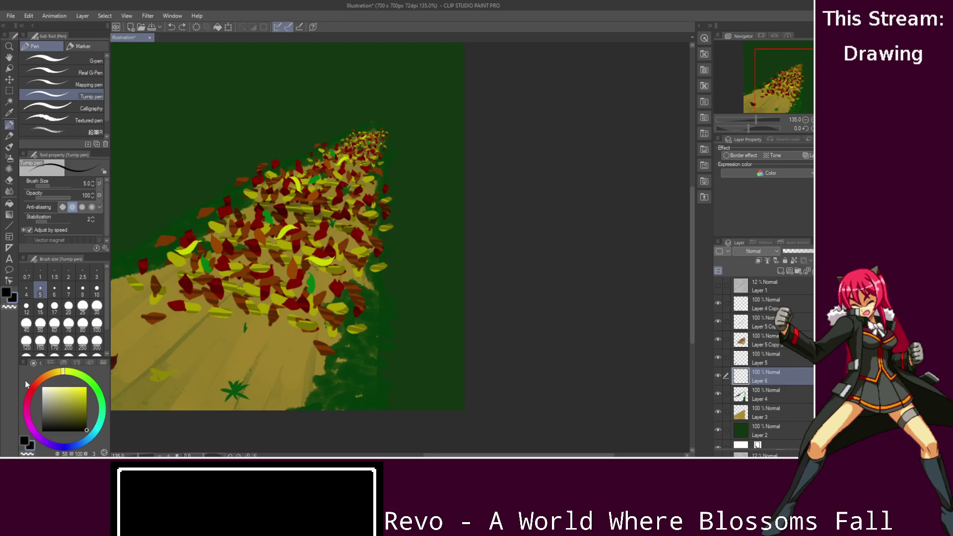
# - Switch to the approximate colour grid, pick a darker trunk shade, and undo further test strokes
pyautogui.click(51, 361)
pyautogui.click(48, 362)
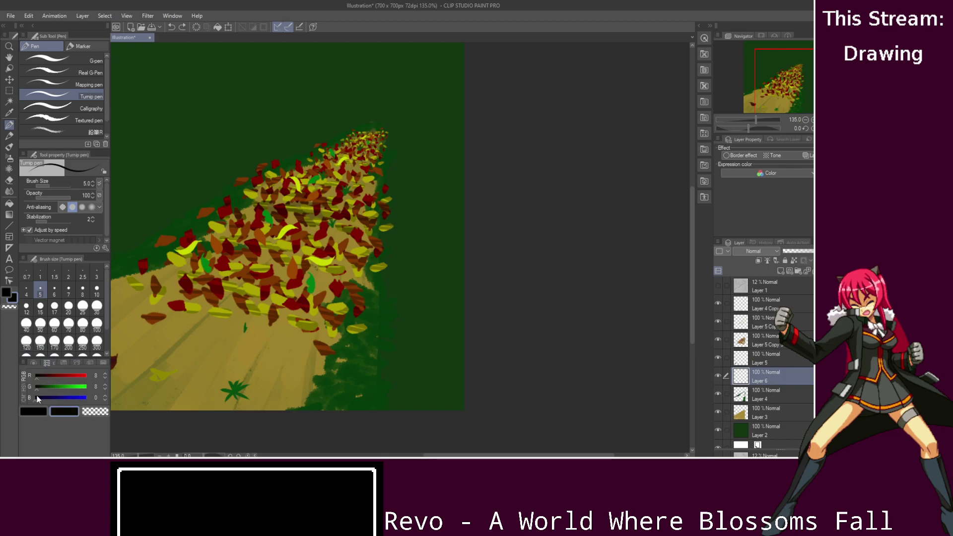
pyautogui.click(76, 362)
pyautogui.click(89, 361)
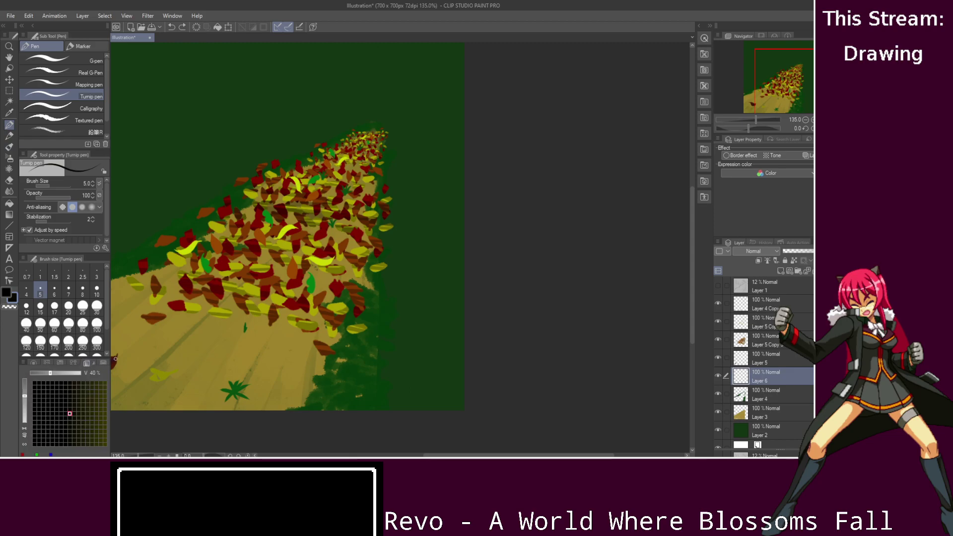
pyautogui.click(70, 395)
pyautogui.moveTo(413, 90); pyautogui.dragTo(403, 395)
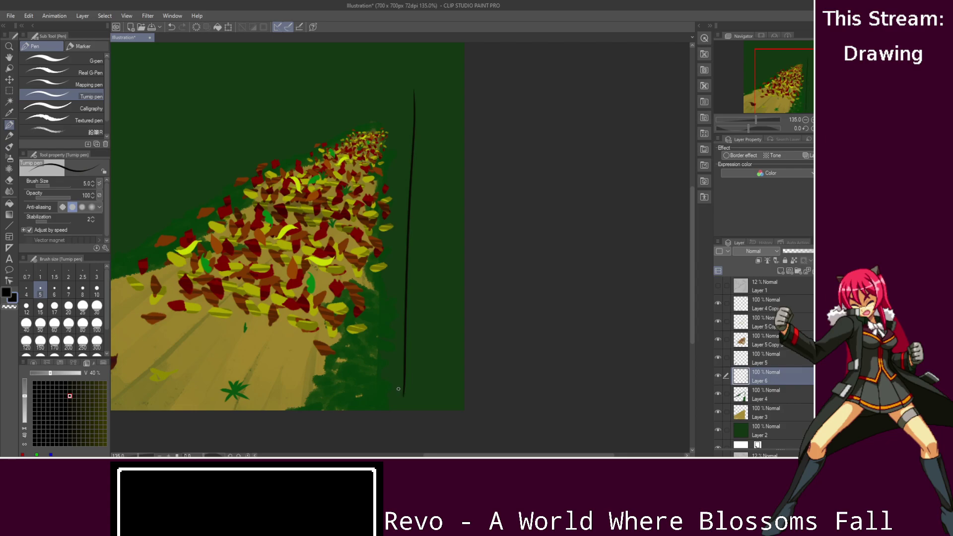
pyautogui.hotkey('ctrl', 'z')
pyautogui.moveTo(404, 78); pyautogui.dragTo(397, 401)
pyautogui.hotkey('ctrl', 'z')
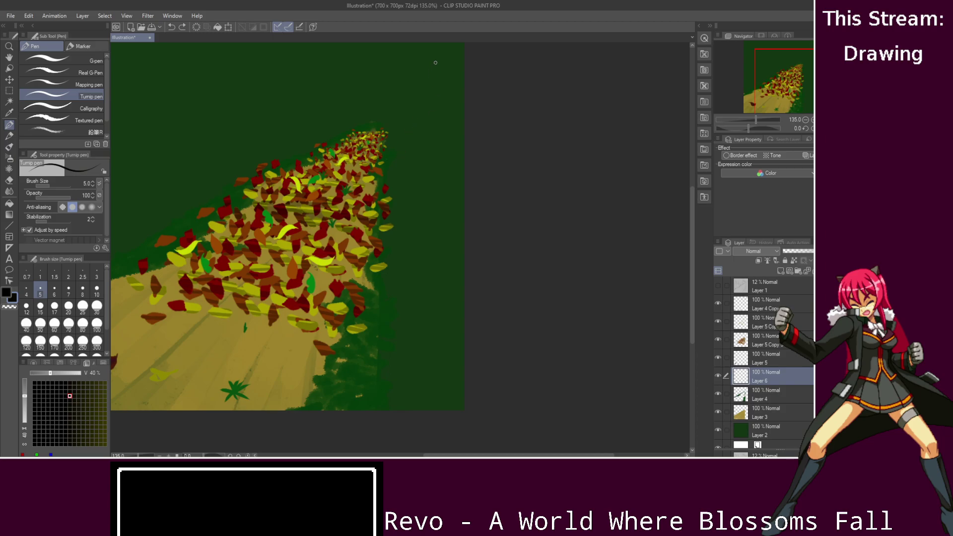
pyautogui.click(430, 87)
pyautogui.hotkey('ctrl', 'z')
# - Draw five vertical trunk lines to the right of the path
pyautogui.moveTo(400, 58); pyautogui.dragTo(391, 452)
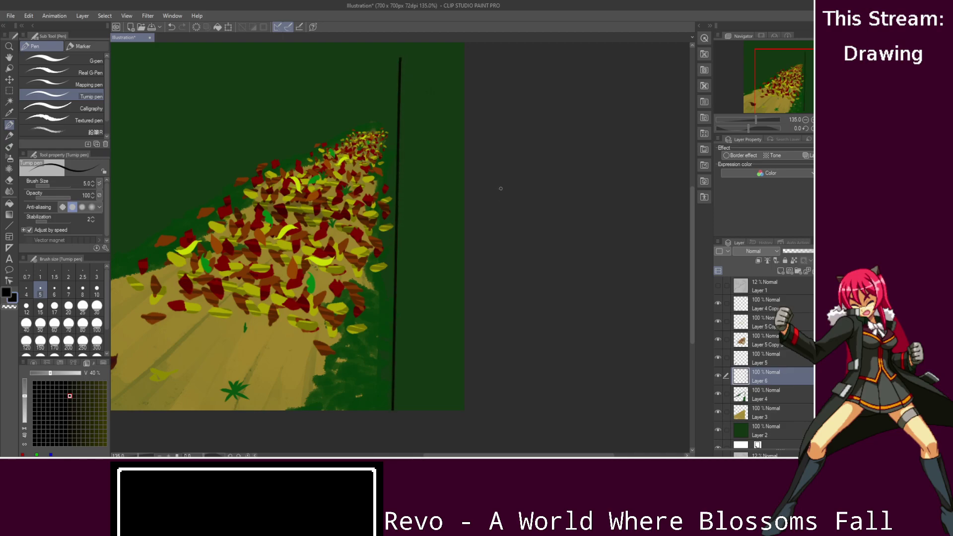
pyautogui.moveTo(691, 228); pyautogui.dragTo(693, 219)
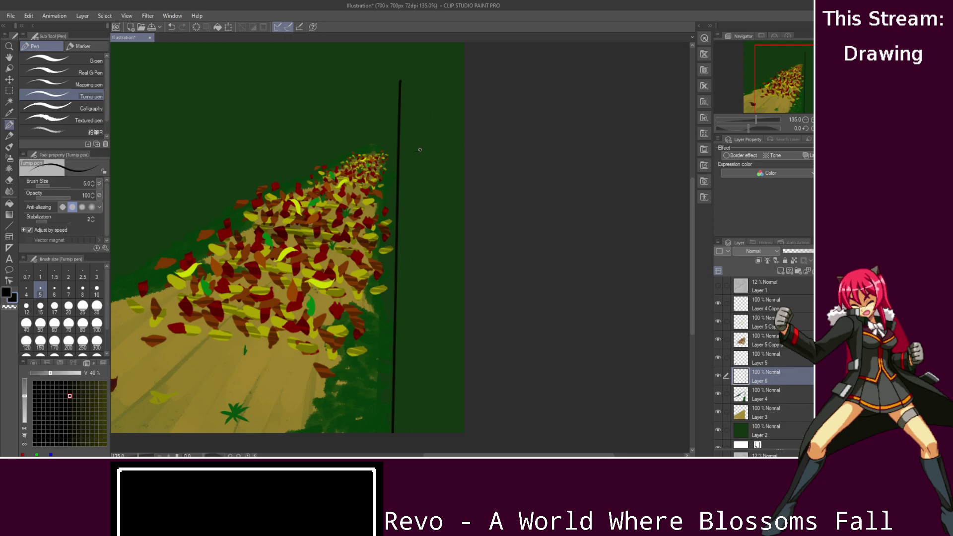
pyautogui.moveTo(423, 133); pyautogui.dragTo(416, 372)
pyautogui.moveTo(437, 161); pyautogui.dragTo(434, 361)
pyautogui.moveTo(451, 115); pyautogui.dragTo(447, 316)
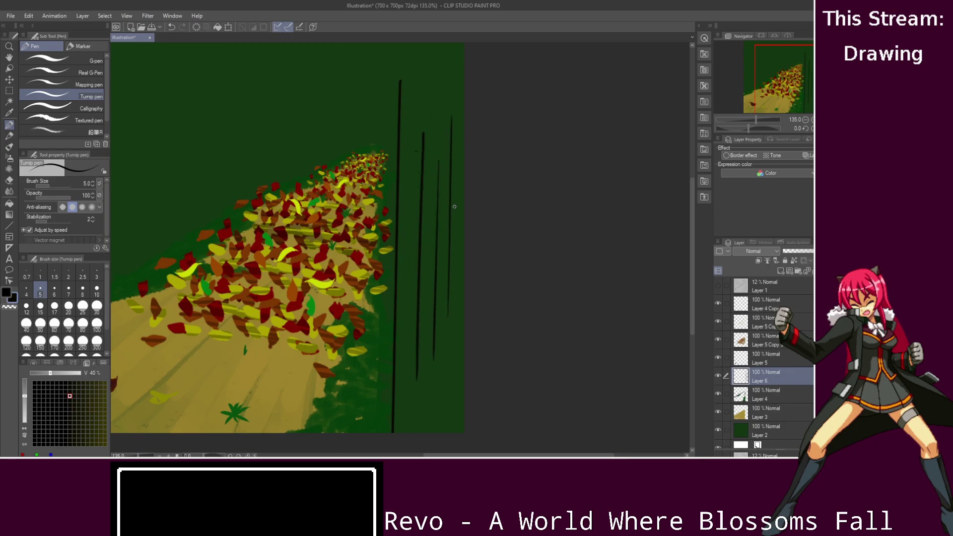
pyautogui.moveTo(459, 103); pyautogui.dragTo(455, 295)
pyautogui.moveTo(475, 455); pyautogui.dragTo(406, 451)
pyautogui.moveTo(691, 275); pyautogui.dragTo(690, 246)
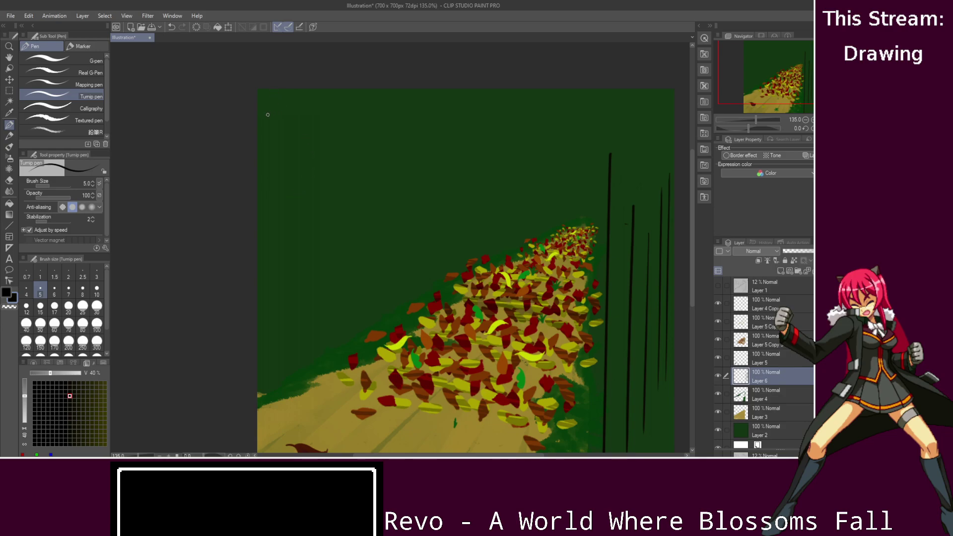
# - Draw trunks in the left forest plus shorter distant trunks toward the path's far end
pyautogui.moveTo(267, 115); pyautogui.dragTo(265, 301)
pyautogui.moveTo(304, 121); pyautogui.dragTo(302, 360)
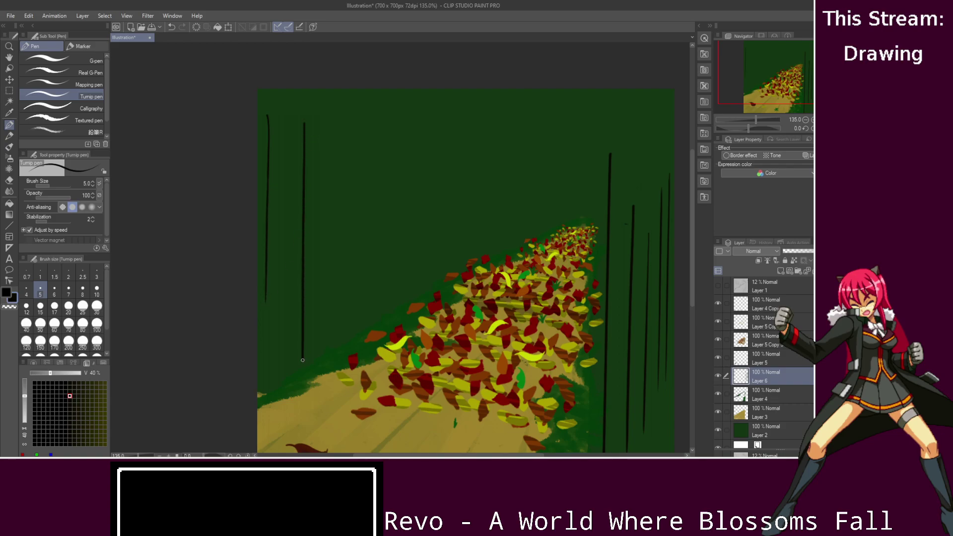
pyautogui.moveTo(357, 145); pyautogui.dragTo(357, 314)
pyautogui.moveTo(388, 149); pyautogui.dragTo(388, 305)
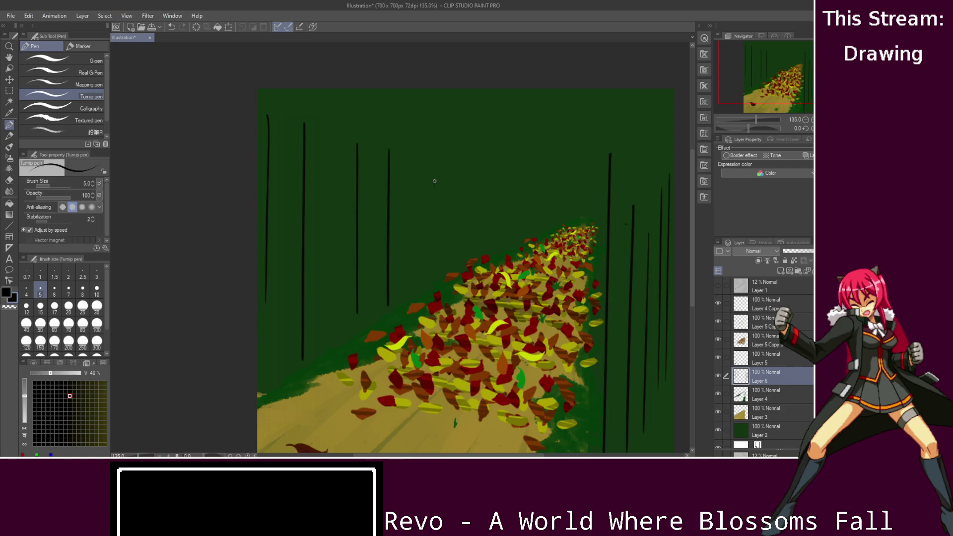
pyautogui.moveTo(434, 158); pyautogui.dragTo(434, 281)
pyautogui.moveTo(454, 168); pyautogui.dragTo(454, 249)
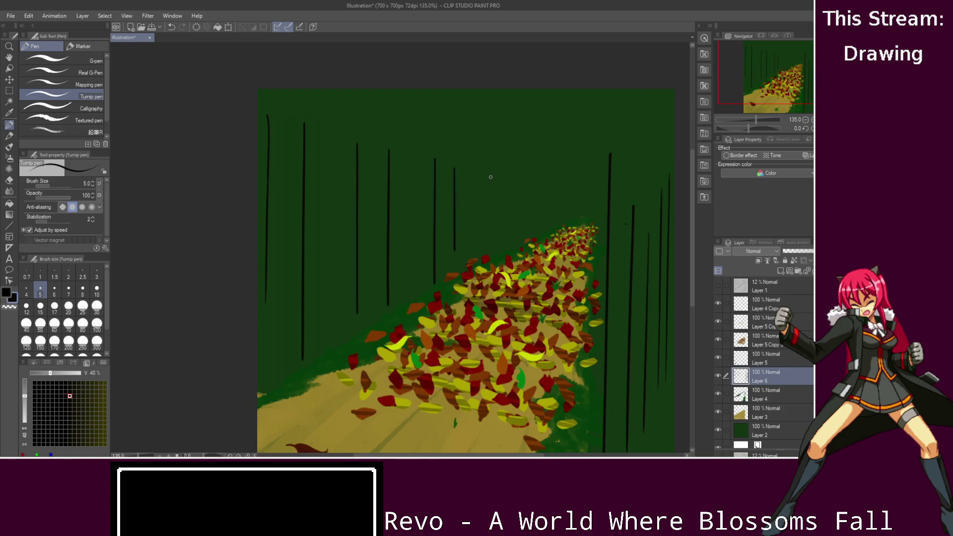
pyautogui.moveTo(477, 175); pyautogui.dragTo(477, 248)
pyautogui.moveTo(492, 183); pyautogui.dragTo(488, 234)
pyautogui.moveTo(523, 155); pyautogui.dragTo(523, 234)
pyautogui.moveTo(543, 162); pyautogui.dragTo(542, 226)
pyautogui.moveTo(559, 172)
pyautogui.mouseDown()
pyautogui.moveTo(558, 211)
pyautogui.moveTo(589, 197)
pyautogui.moveTo(588, 217)
pyautogui.moveTo(595, 210)
pyautogui.mouseUp()
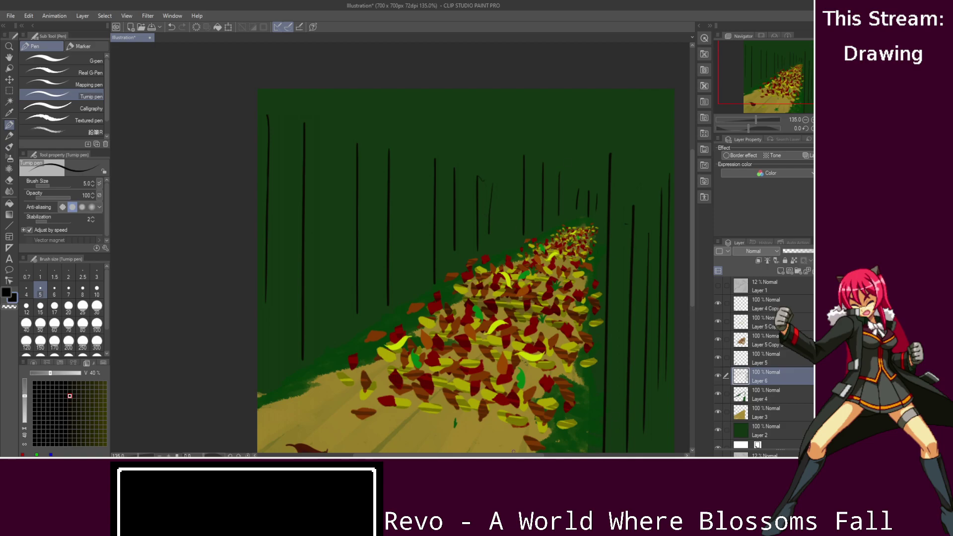
pyautogui.moveTo(513, 455); pyautogui.dragTo(485, 455)
# - Zoom in, pick a dark green-black, and add four thin trunk lines in the left forest
pyautogui.scroll(2, 331, 279)
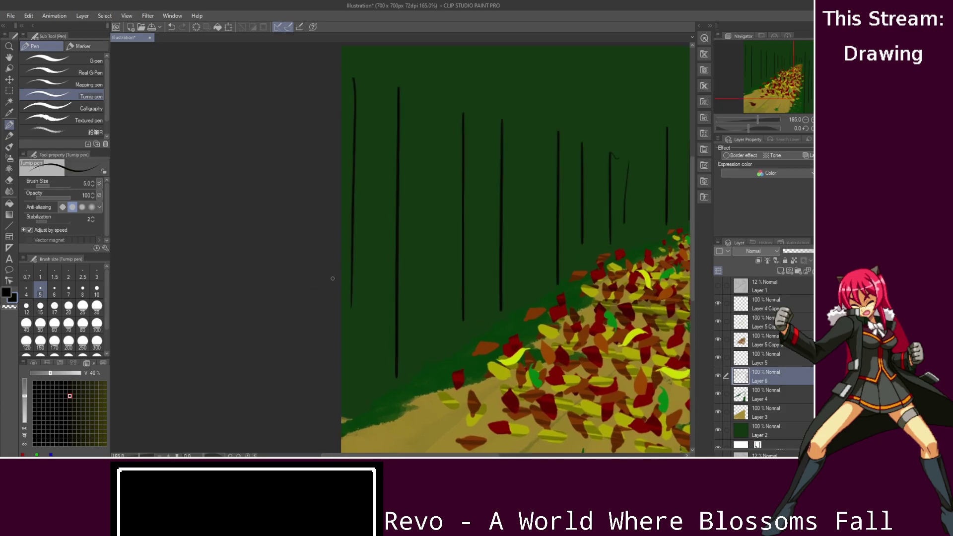
pyautogui.scroll(1, 331, 279)
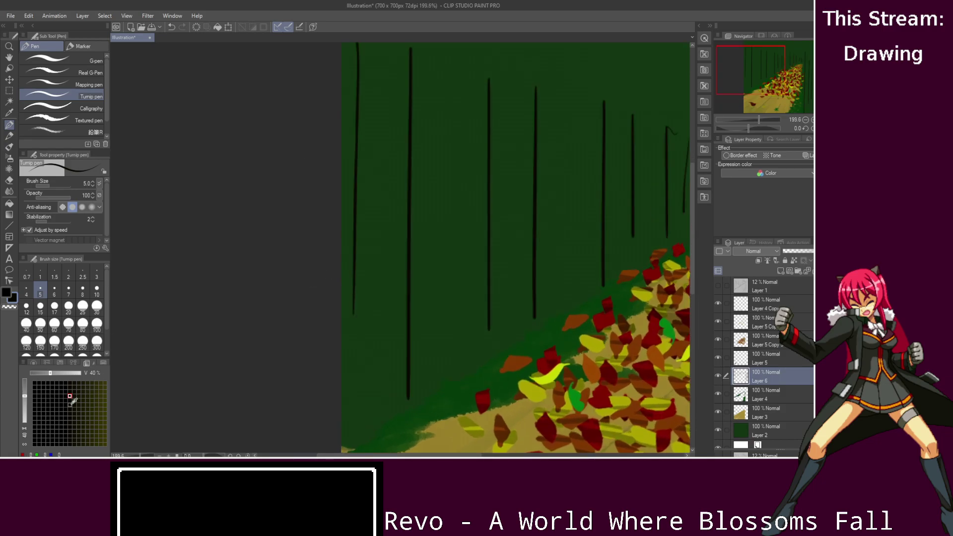
pyautogui.click(69, 383)
pyautogui.moveTo(376, 98); pyautogui.dragTo(368, 252)
pyautogui.moveTo(394, 70); pyautogui.dragTo(387, 272)
pyautogui.moveTo(395, 144); pyautogui.dragTo(396, 327)
pyautogui.moveTo(380, 164); pyautogui.dragTo(374, 302)
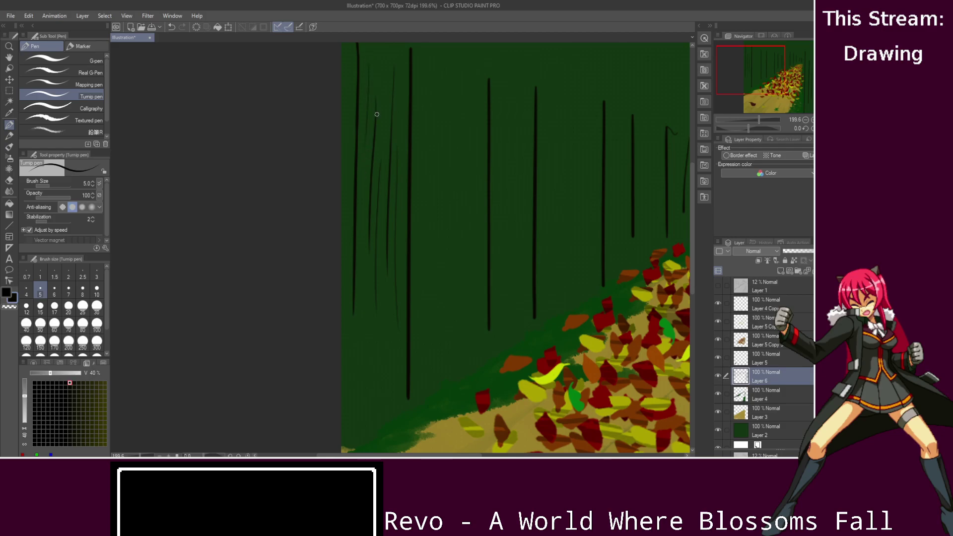
# - Draw a curved flared base with a root for a left trunk
pyautogui.moveTo(363, 249); pyautogui.dragTo(359, 353)
pyautogui.hotkey('ctrl', 'z')
pyautogui.hotkey('ctrl', 'z')
pyautogui.moveTo(366, 296); pyautogui.dragTo(356, 342)
pyautogui.moveTo(353, 297); pyautogui.dragTo(341, 354)
pyautogui.moveTo(408, 317); pyautogui.dragTo(450, 378)
pyautogui.moveTo(369, 360)
pyautogui.mouseDown()
pyautogui.moveTo(361, 403)
pyautogui.moveTo(379, 396)
pyautogui.mouseUp()
# - Add about a dozen more thin trunk lines among the trees and further right
pyautogui.moveTo(441, 80); pyautogui.dragTo(437, 282)
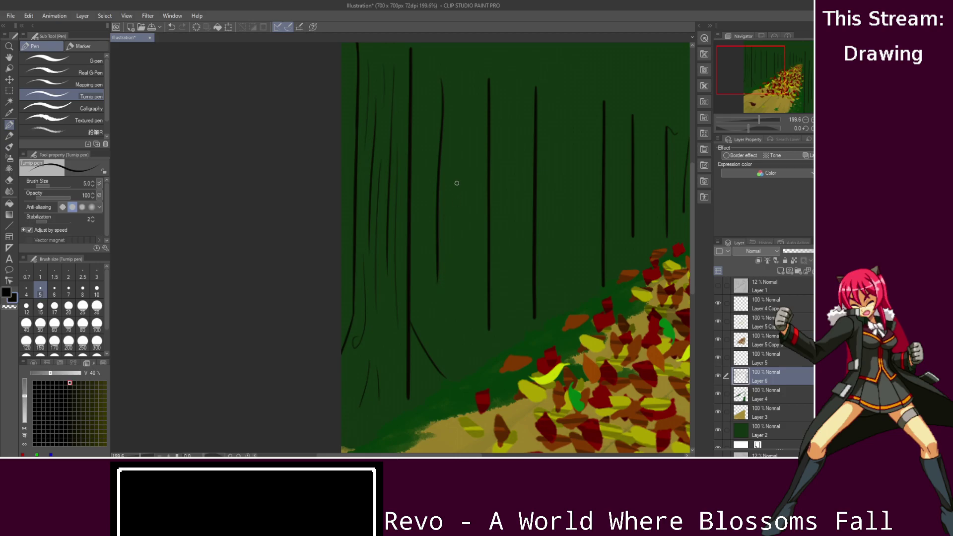
pyautogui.moveTo(451, 82); pyautogui.dragTo(451, 292)
pyautogui.moveTo(423, 91); pyautogui.dragTo(420, 278)
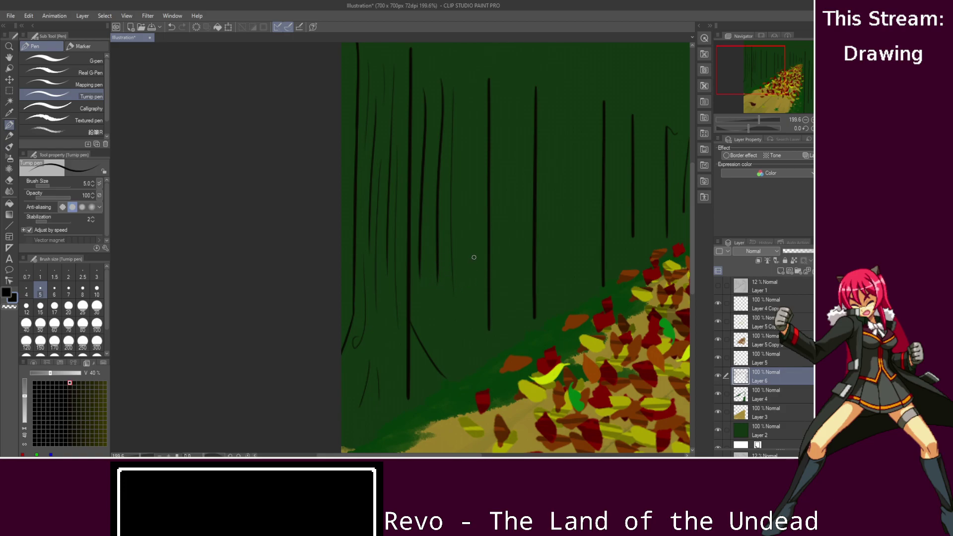
pyautogui.moveTo(464, 93); pyautogui.dragTo(465, 313)
pyautogui.moveTo(457, 128); pyautogui.dragTo(455, 181)
pyautogui.moveTo(435, 135); pyautogui.dragTo(426, 277)
pyautogui.moveTo(511, 112); pyautogui.dragTo(515, 212)
pyautogui.moveTo(525, 82); pyautogui.dragTo(520, 294)
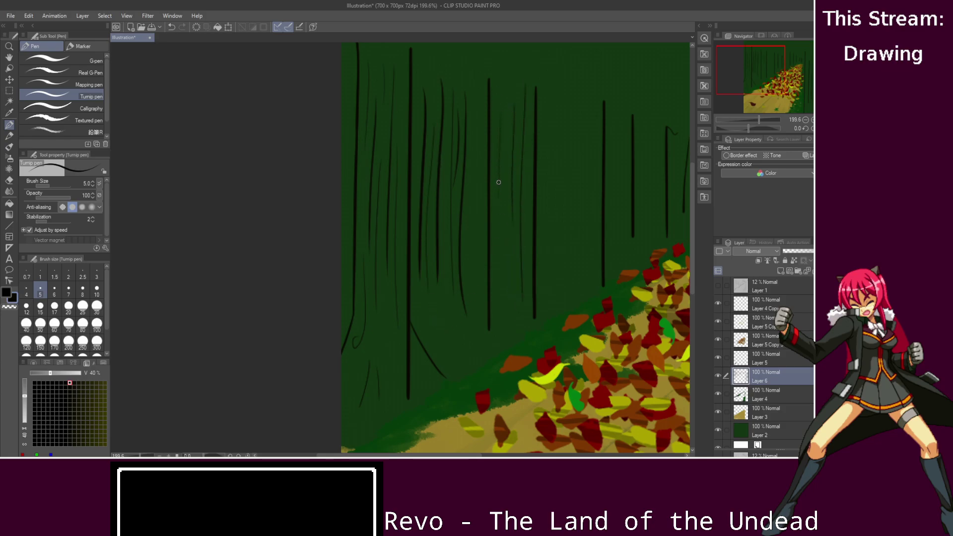
pyautogui.moveTo(507, 161); pyautogui.dragTo(501, 311)
pyautogui.moveTo(511, 232); pyautogui.dragTo(512, 326)
pyautogui.moveTo(496, 202); pyautogui.dragTo(494, 343)
pyautogui.moveTo(458, 455); pyautogui.dragTo(501, 455)
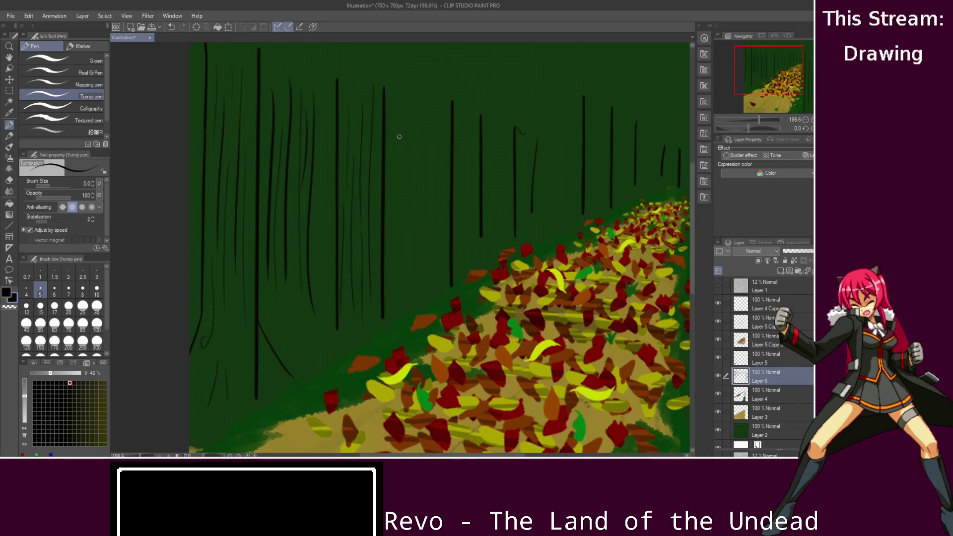
# - Add several thin, some curved, trunks in the distant forest
pyautogui.moveTo(407, 99); pyautogui.dragTo(408, 271)
pyautogui.moveTo(417, 132); pyautogui.dragTo(418, 243)
pyautogui.moveTo(395, 108); pyautogui.dragTo(399, 288)
pyautogui.moveTo(434, 109); pyautogui.dragTo(432, 271)
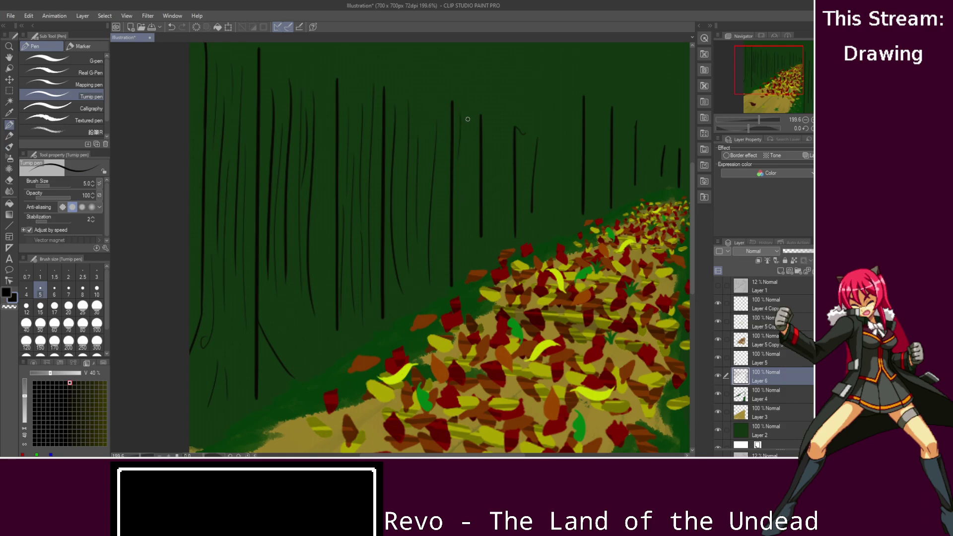
pyautogui.moveTo(471, 143); pyautogui.dragTo(473, 241)
pyautogui.moveTo(456, 169); pyautogui.dragTo(463, 254)
pyautogui.moveTo(476, 199); pyautogui.dragTo(482, 267)
pyautogui.moveTo(480, 234); pyautogui.dragTo(487, 252)
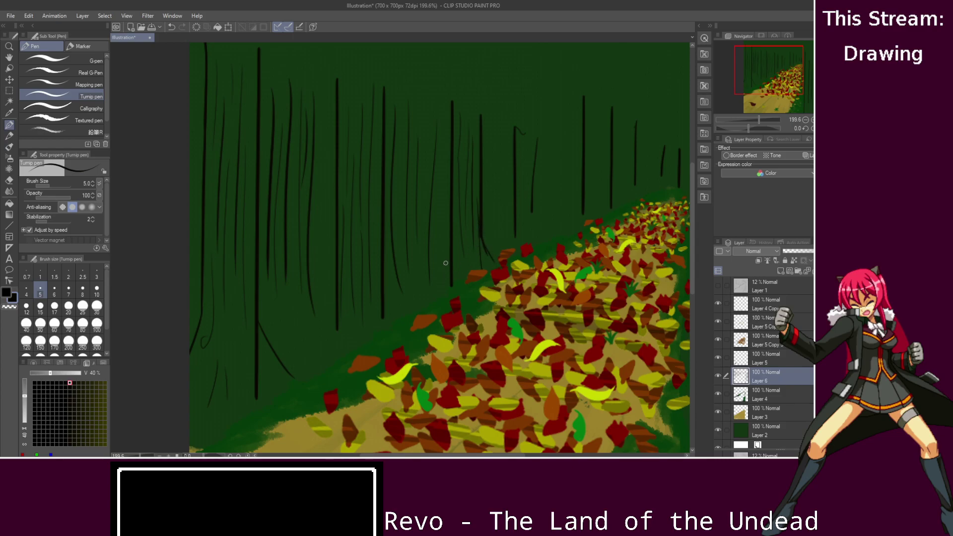
# - Draw slanted strokes left of a trunk base, redrawing one until it fits
pyautogui.moveTo(449, 255); pyautogui.dragTo(434, 285)
pyautogui.moveTo(451, 247)
pyautogui.mouseDown()
pyautogui.moveTo(436, 269)
pyautogui.moveTo(439, 300)
pyautogui.mouseUp()
pyautogui.hotkey('ctrl', 'z')
pyautogui.moveTo(453, 272); pyautogui.dragTo(429, 304)
pyautogui.hotkey('ctrl', 'z')
pyautogui.moveTo(449, 272); pyautogui.dragTo(428, 305)
# - Add short distant trunks between existing ones and near the path's far end
pyautogui.moveTo(498, 127); pyautogui.dragTo(506, 230)
pyautogui.moveTo(491, 138); pyautogui.dragTo(500, 244)
pyautogui.moveTo(522, 152); pyautogui.dragTo(520, 187)
pyautogui.moveTo(557, 115); pyautogui.dragTo(556, 184)
pyautogui.moveTo(548, 141); pyautogui.dragTo(547, 191)
pyautogui.moveTo(542, 123); pyautogui.dragTo(546, 191)
pyautogui.moveTo(570, 102); pyautogui.dragTo(565, 187)
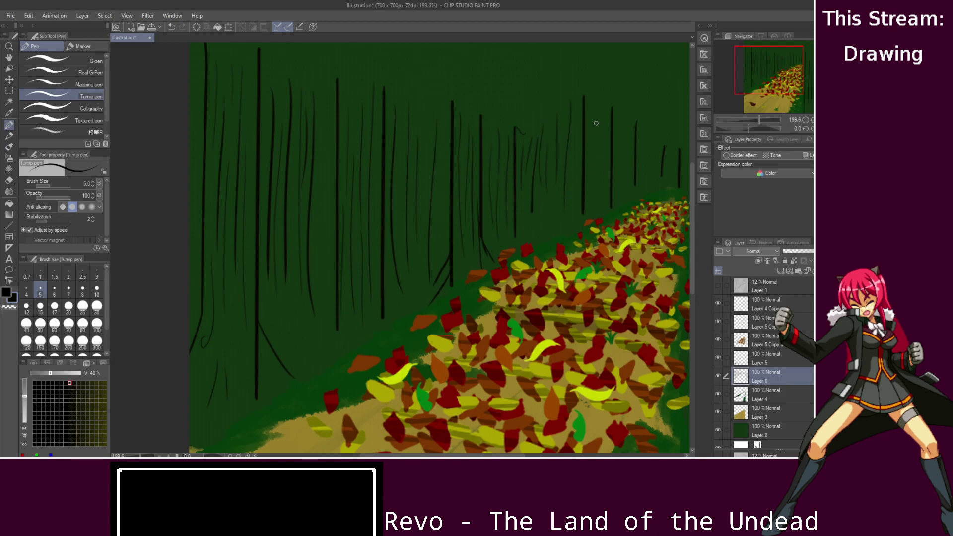
pyautogui.moveTo(596, 136); pyautogui.dragTo(593, 189)
pyautogui.moveTo(618, 127); pyautogui.dragTo(619, 161)
# - Add a small trunk at the far right with short branch strokes
pyautogui.moveTo(655, 148); pyautogui.dragTo(653, 183)
pyautogui.moveTo(644, 134); pyautogui.dragTo(640, 146)
pyautogui.moveTo(646, 143)
pyautogui.mouseDown()
pyautogui.moveTo(655, 129)
pyautogui.moveTo(638, 128)
pyautogui.moveTo(664, 135)
pyautogui.moveTo(653, 133)
pyautogui.mouseUp()
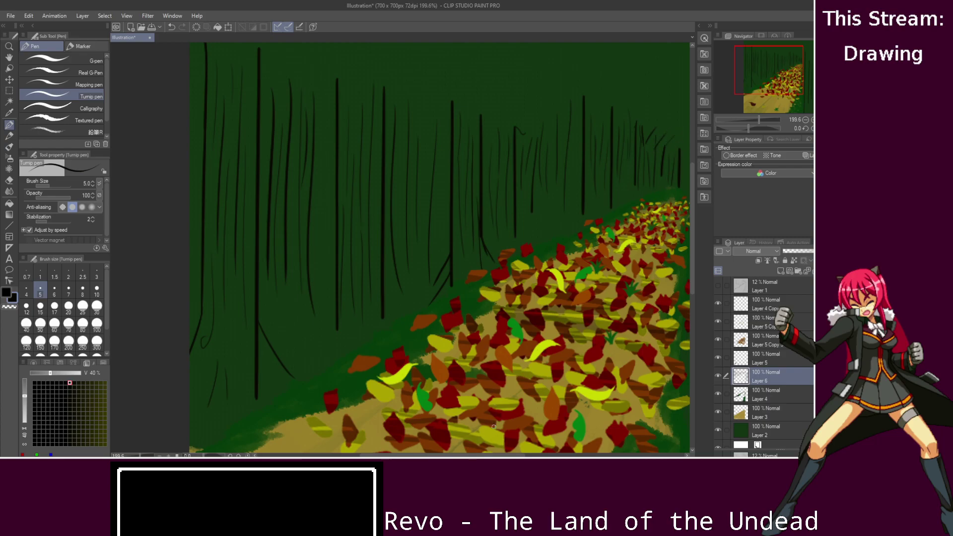
pyautogui.moveTo(491, 455); pyautogui.dragTo(548, 455)
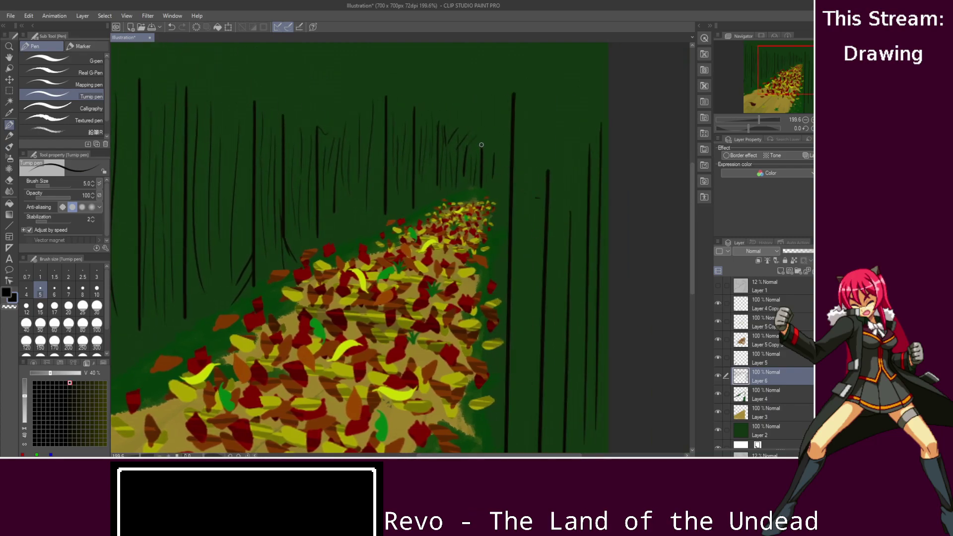
# - Sketch a branch tip on the short trunk, a thin distant trunk, and upper-forest branches
pyautogui.moveTo(482, 149); pyautogui.dragTo(478, 142)
pyautogui.moveTo(498, 145); pyautogui.dragTo(495, 200)
pyautogui.moveTo(501, 155)
pyautogui.mouseDown()
pyautogui.moveTo(513, 123)
pyautogui.moveTo(514, 134)
pyautogui.moveTo(497, 116)
pyautogui.moveTo(490, 133)
pyautogui.moveTo(485, 114)
pyautogui.mouseUp()
pyautogui.moveTo(411, 96)
pyautogui.mouseDown()
pyautogui.moveTo(441, 64)
pyautogui.moveTo(426, 65)
pyautogui.moveTo(452, 74)
pyautogui.mouseUp()
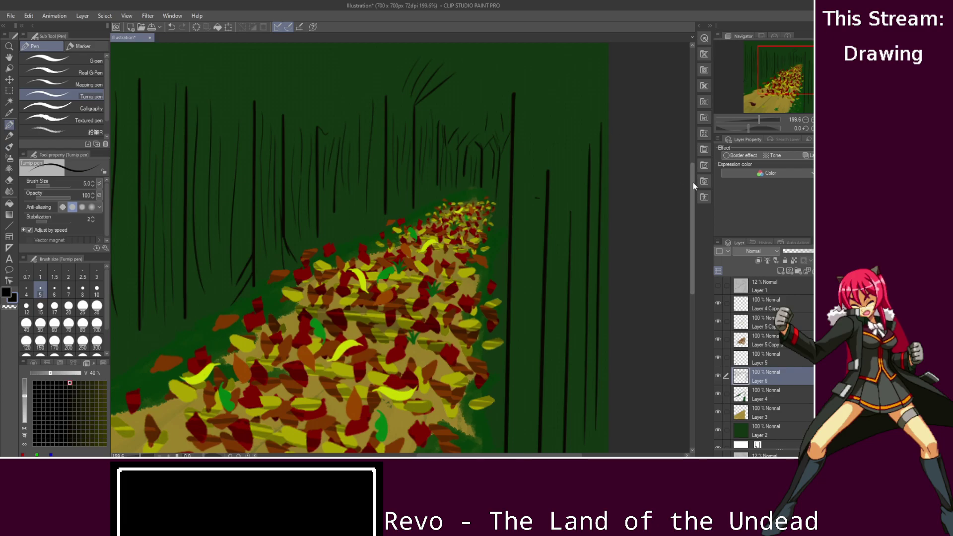
pyautogui.moveTo(692, 170)
pyautogui.mouseDown()
pyautogui.moveTo(694, 154)
pyautogui.moveTo(630, 150)
pyautogui.mouseUp()
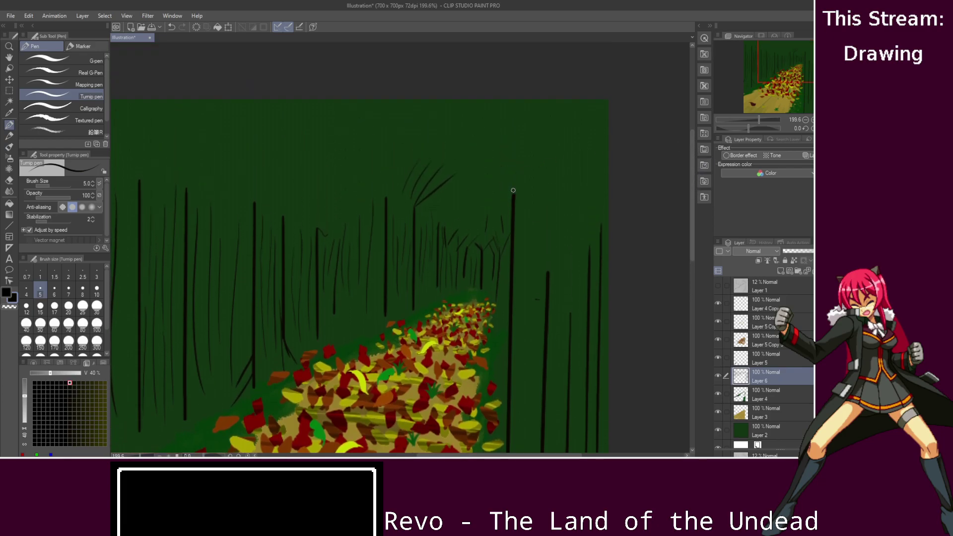
# - Trace the tall right trunk and draw long branches curving up-left, plus thin right-edge branches
pyautogui.moveTo(513, 133); pyautogui.dragTo(510, 251)
pyautogui.moveTo(511, 168); pyautogui.dragTo(496, 121)
pyautogui.moveTo(511, 191); pyautogui.dragTo(441, 104)
pyautogui.moveTo(509, 197); pyautogui.dragTo(345, 124)
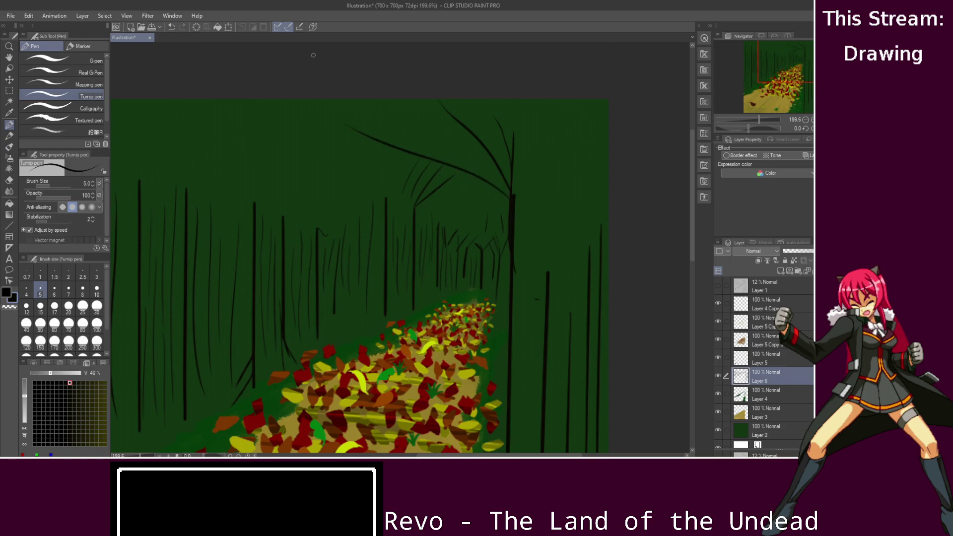
pyautogui.moveTo(577, 194); pyautogui.dragTo(608, 133)
pyautogui.moveTo(560, 192); pyautogui.dragTo(581, 100)
# - Try a long sagging branch from the trunk, then undo it
pyautogui.moveTo(507, 208)
pyautogui.mouseDown()
pyautogui.moveTo(419, 218)
pyautogui.moveTo(344, 177)
pyautogui.moveTo(304, 138)
pyautogui.mouseUp()
pyautogui.hotkey('ctrl', 'z')
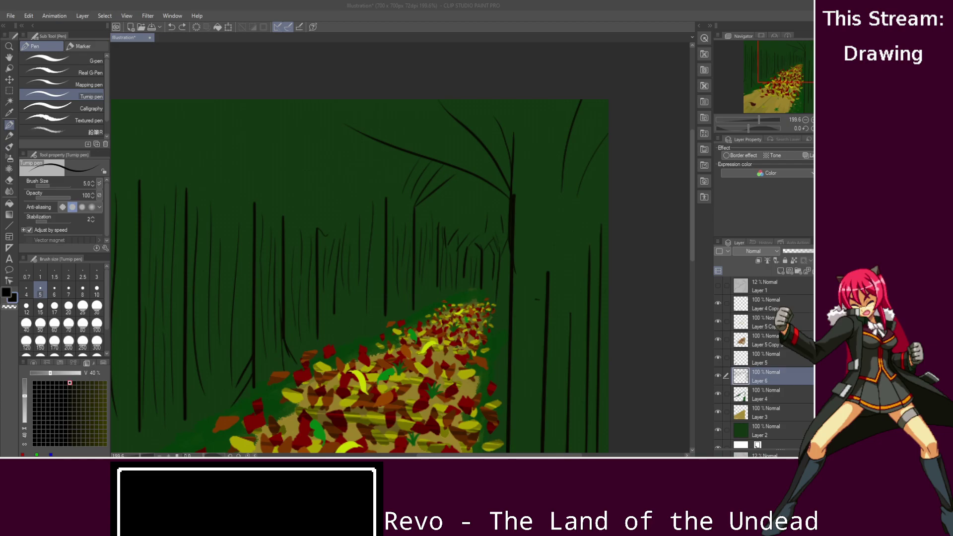
pyautogui.click(127, 19)
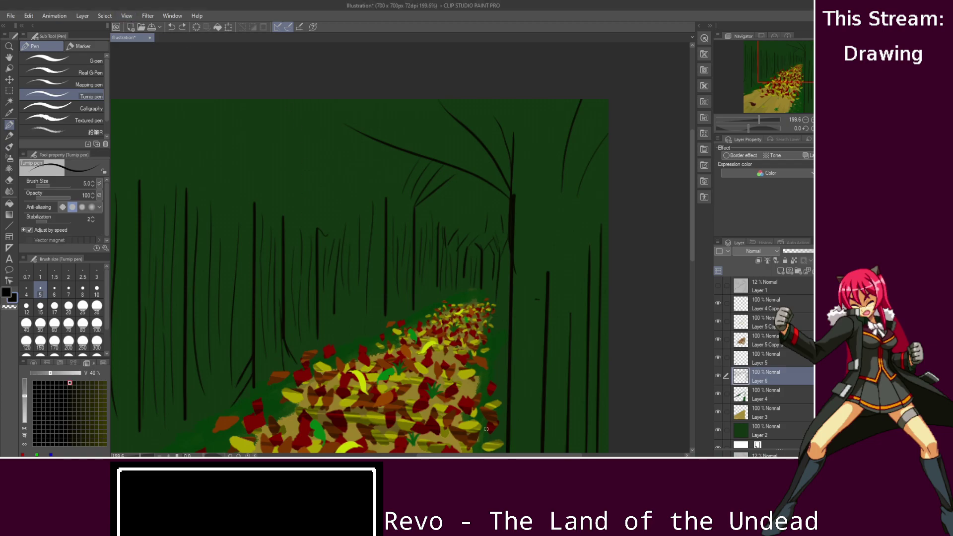
# - Pan left and draw branches rising from the left trunk tops toward the top edge
pyautogui.moveTo(485, 454); pyautogui.dragTo(430, 455)
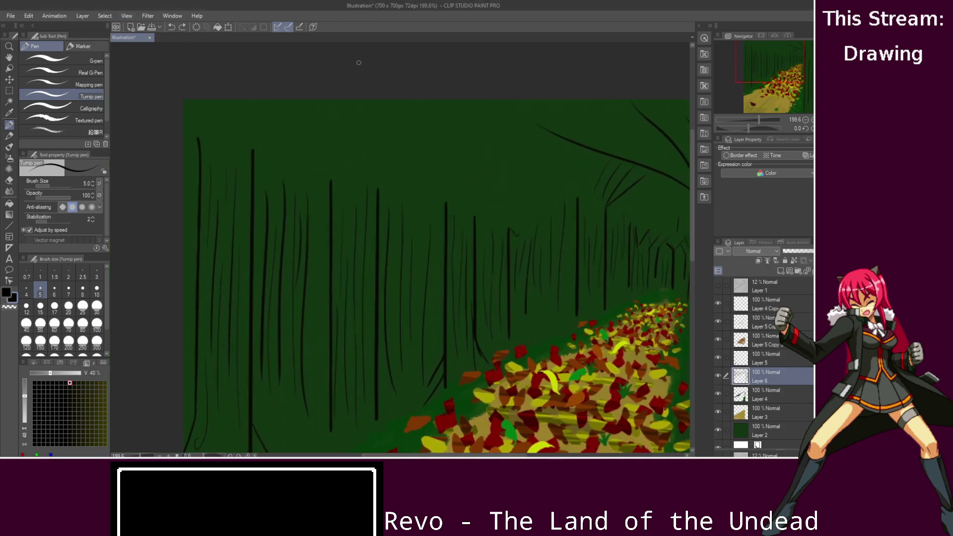
pyautogui.moveTo(253, 151); pyautogui.dragTo(299, 112)
pyautogui.moveTo(217, 148); pyautogui.dragTo(220, 99)
pyautogui.moveTo(195, 138); pyautogui.dragTo(180, 95)
pyautogui.moveTo(330, 181); pyautogui.dragTo(370, 106)
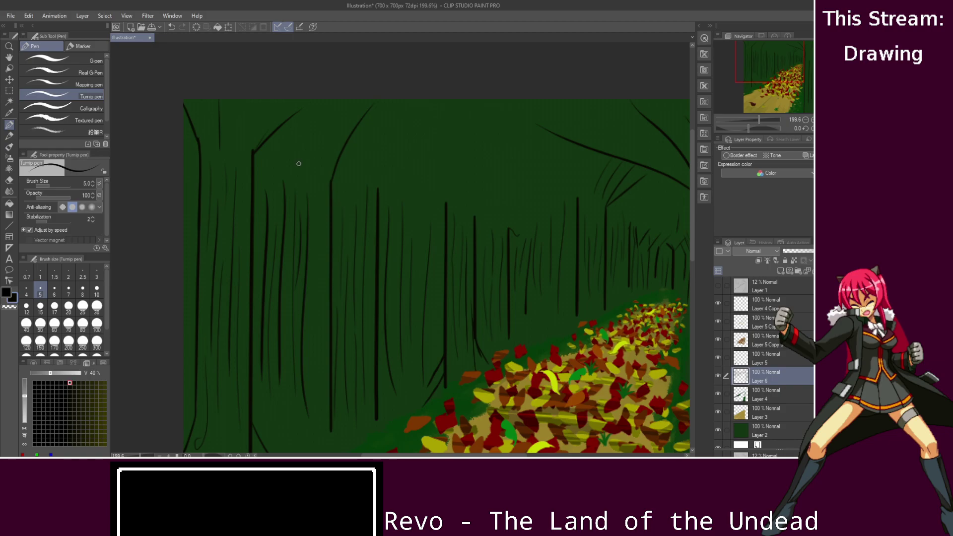
pyautogui.moveTo(277, 172)
pyautogui.mouseDown()
pyautogui.moveTo(272, 158)
pyautogui.moveTo(320, 159)
pyautogui.mouseUp()
# - Add thin up-right branches on the middle trunk tops, redrawing one stroke straighter and removing a stray one
pyautogui.moveTo(330, 181); pyautogui.dragTo(309, 120)
pyautogui.moveTo(377, 188)
pyautogui.mouseDown()
pyautogui.moveTo(427, 164)
pyautogui.moveTo(448, 133)
pyautogui.mouseUp()
pyautogui.hotkey('ctrl', 'z')
pyautogui.moveTo(378, 188); pyautogui.dragTo(430, 141)
pyautogui.moveTo(374, 181); pyautogui.dragTo(429, 123)
pyautogui.moveTo(366, 159); pyautogui.dragTo(412, 103)
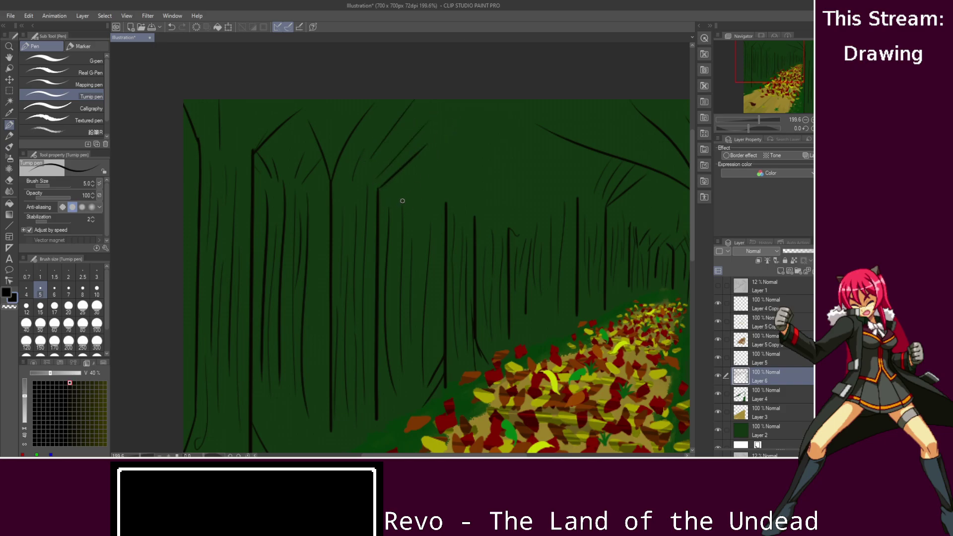
pyautogui.moveTo(384, 177)
pyautogui.mouseDown()
pyautogui.moveTo(393, 190)
pyautogui.moveTo(428, 170)
pyautogui.moveTo(438, 183)
pyautogui.moveTo(421, 155)
pyautogui.mouseUp()
pyautogui.hotkey('ctrl', 'z')
# - Extend the tree line with branches rising up-right from the right-hand trunk tops
pyautogui.moveTo(475, 214); pyautogui.dragTo(503, 167)
pyautogui.moveTo(455, 188); pyautogui.dragTo(454, 171)
pyautogui.moveTo(511, 195); pyautogui.dragTo(558, 161)
pyautogui.moveTo(577, 197); pyautogui.dragTo(567, 166)
pyautogui.moveTo(444, 455); pyautogui.dragTo(502, 455)
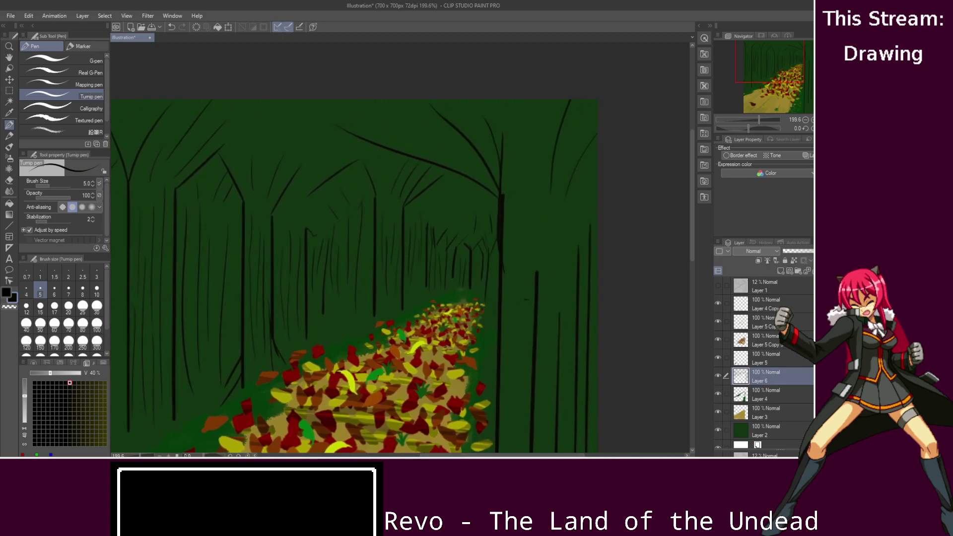
pyautogui.moveTo(694, 211); pyautogui.dragTo(695, 287)
# - Create a new empty raster layer directly above Layer 2, the green background
pyautogui.scroll(-4, 438, 231)
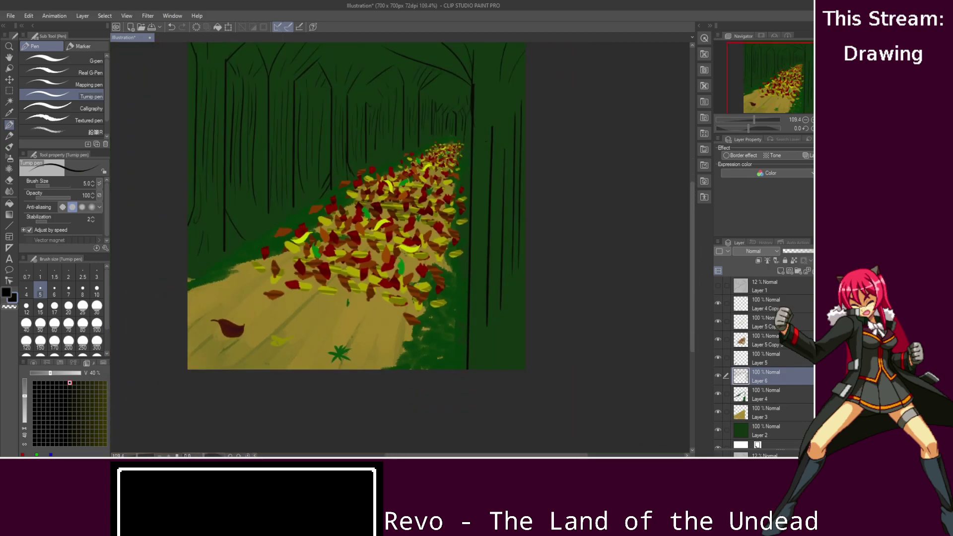
pyautogui.moveTo(693, 311); pyautogui.dragTo(694, 270)
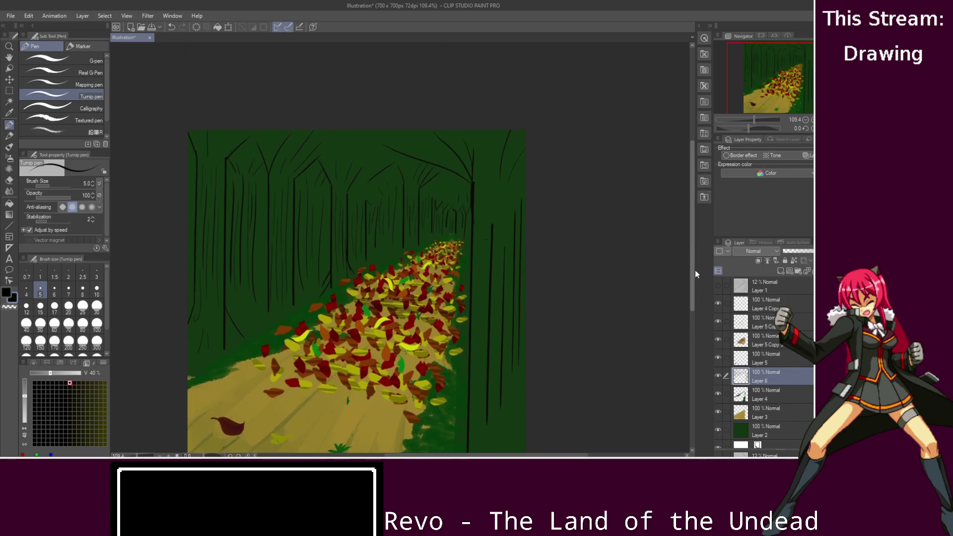
pyautogui.moveTo(526, 455); pyautogui.dragTo(497, 455)
pyautogui.scroll(-1, 751, 383)
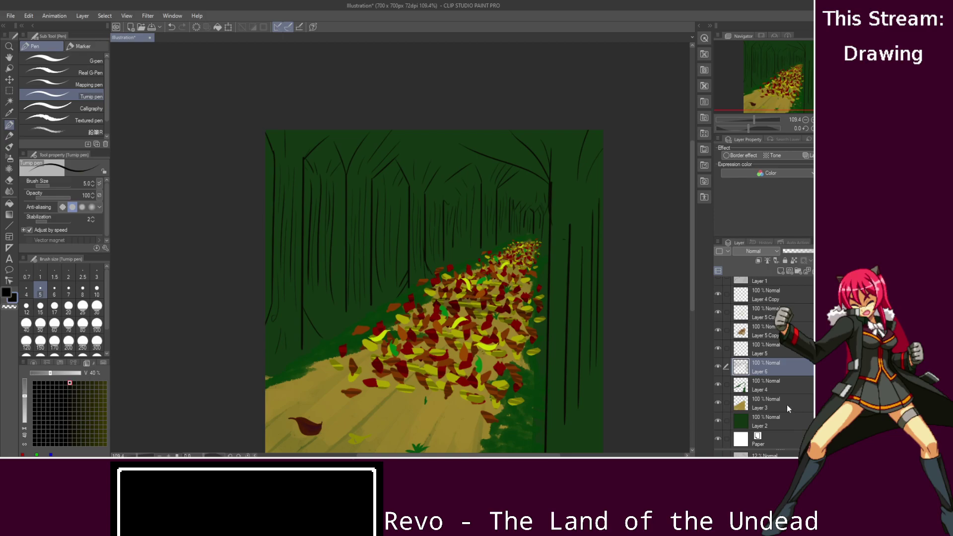
pyautogui.click(780, 419)
pyautogui.click(780, 271)
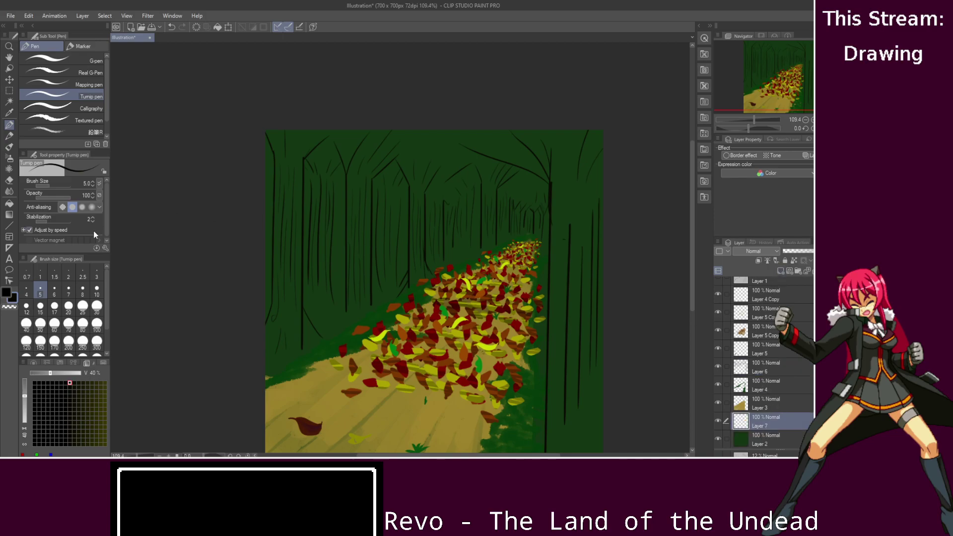
# - Set up the Round mixing brush with paint amount 100 and size 200
pyautogui.click(9, 146)
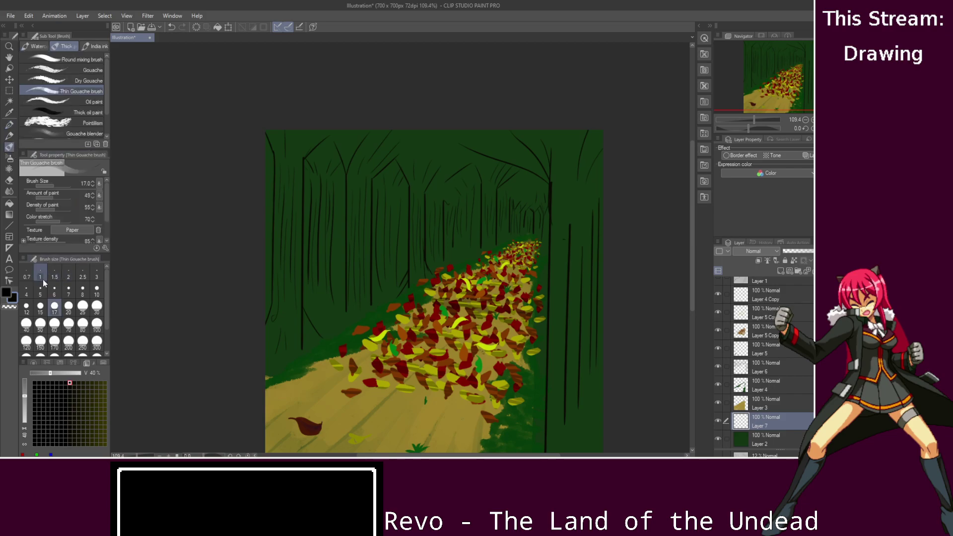
pyautogui.click(34, 363)
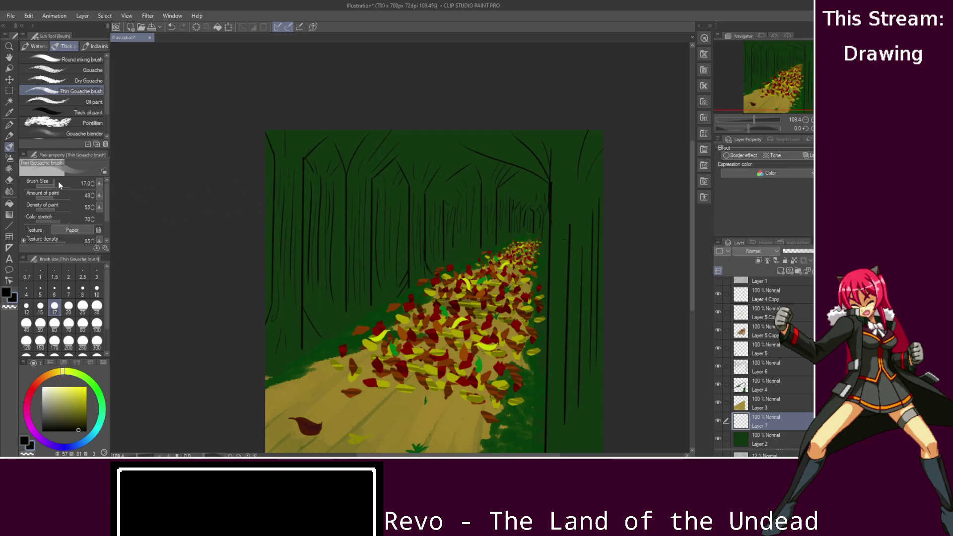
pyautogui.click(65, 59)
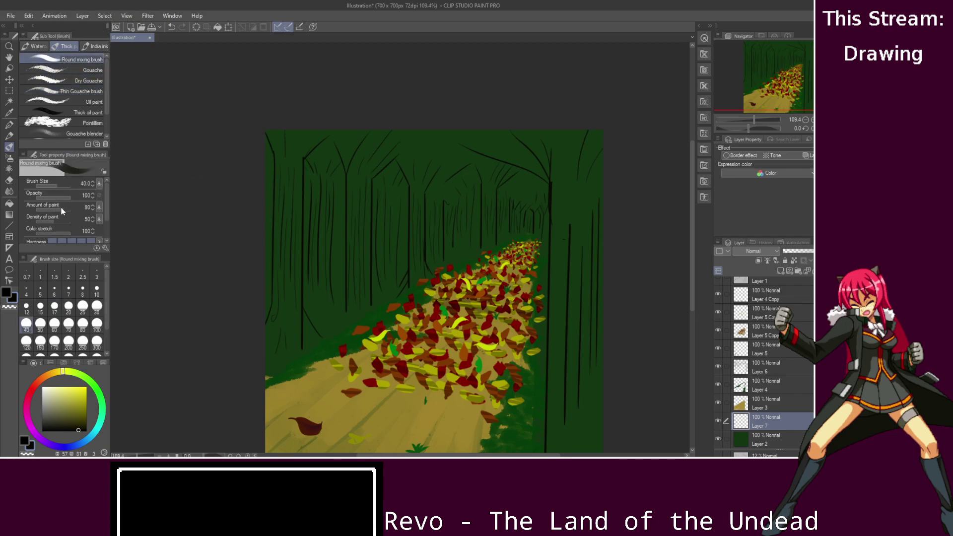
pyautogui.moveTo(63, 213); pyautogui.dragTo(71, 209)
pyautogui.moveTo(254, 208); pyautogui.dragTo(611, 219)
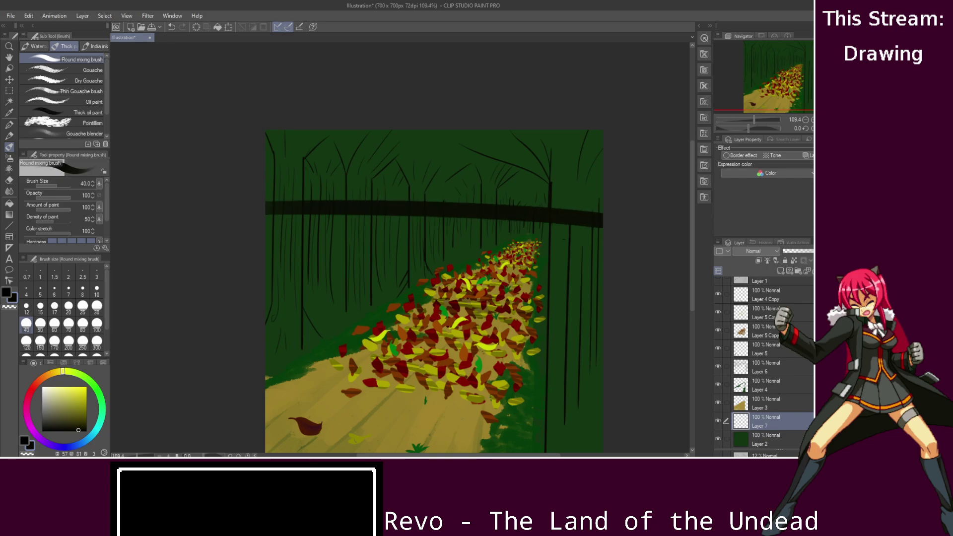
pyautogui.hotkey('ctrl', 'z')
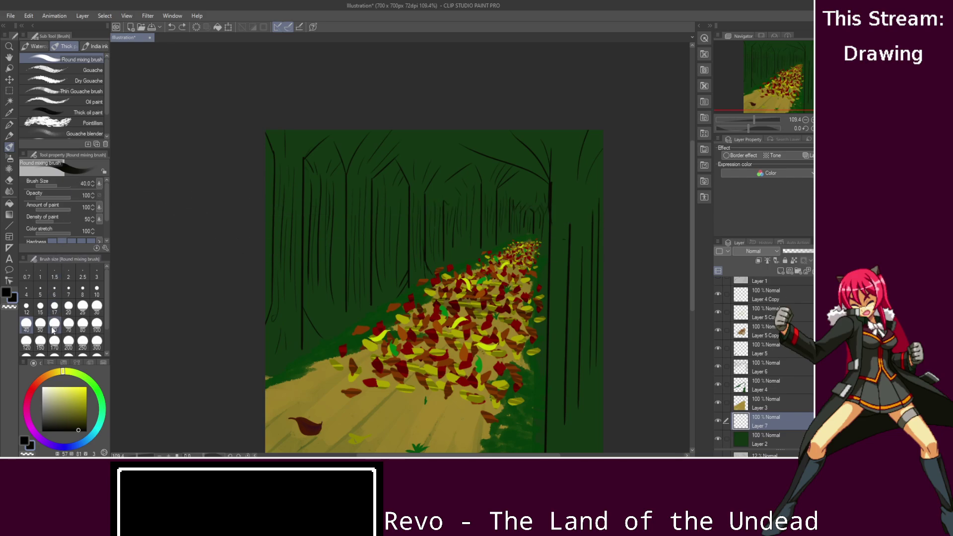
pyautogui.click(68, 340)
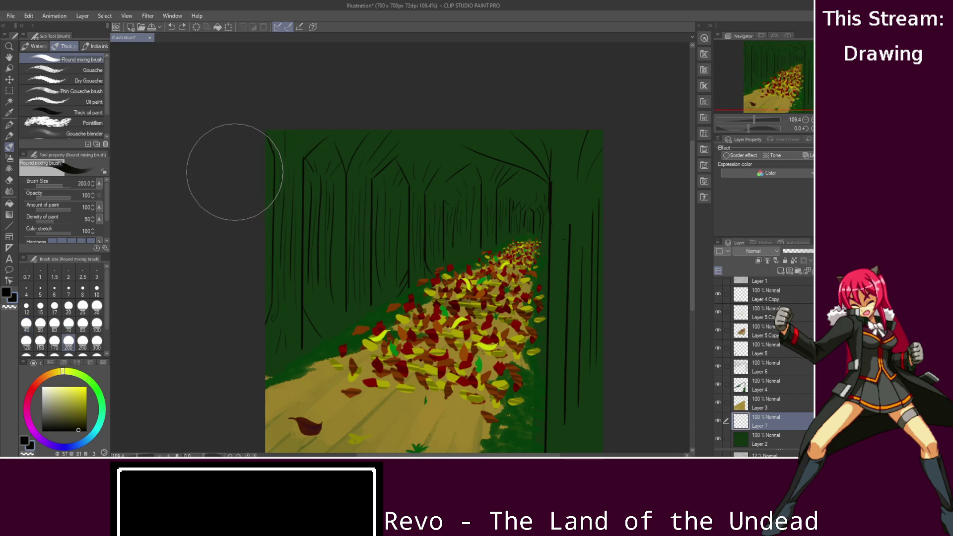
# - Paint near-black over the upper trees, the left trees and the bottom-right corner
pyautogui.moveTo(238, 170); pyautogui.dragTo(662, 207)
pyautogui.hotkey('ctrl', 'z')
pyautogui.moveTo(234, 201)
pyautogui.mouseDown()
pyautogui.moveTo(352, 194)
pyautogui.moveTo(724, 223)
pyautogui.mouseUp()
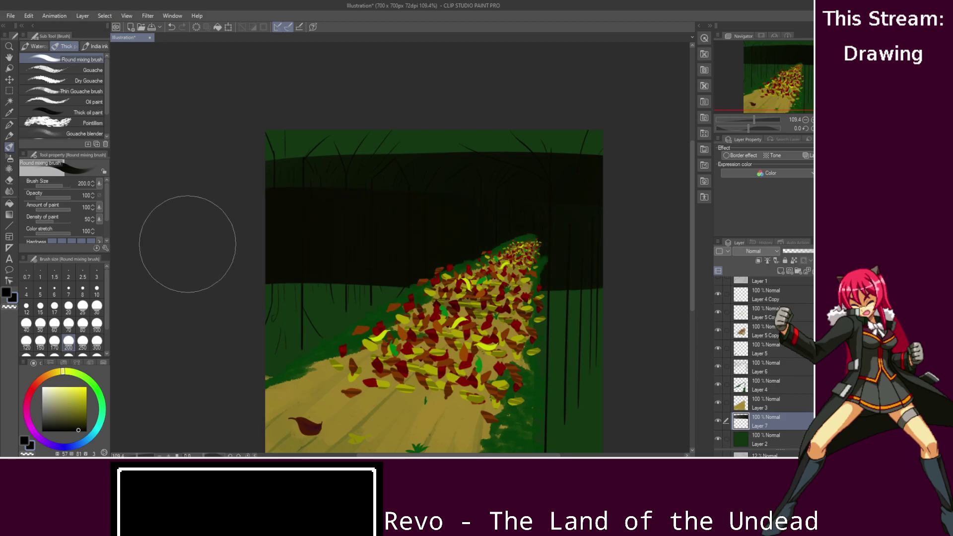
pyautogui.hotkey('ctrl', 'z')
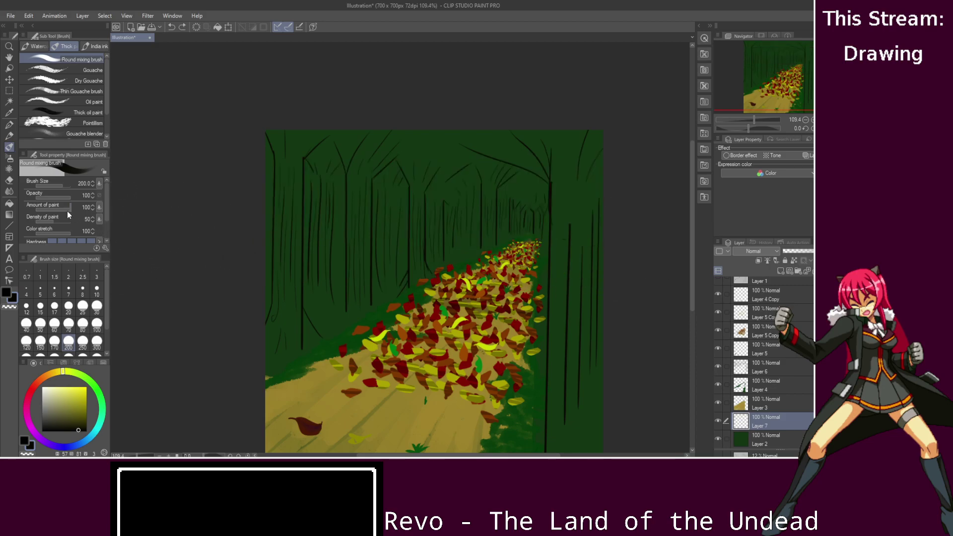
pyautogui.moveTo(208, 174)
pyautogui.mouseDown()
pyautogui.moveTo(377, 174)
pyautogui.moveTo(432, 222)
pyautogui.moveTo(134, 261)
pyautogui.moveTo(477, 268)
pyautogui.moveTo(245, 337)
pyautogui.moveTo(637, 379)
pyautogui.mouseUp()
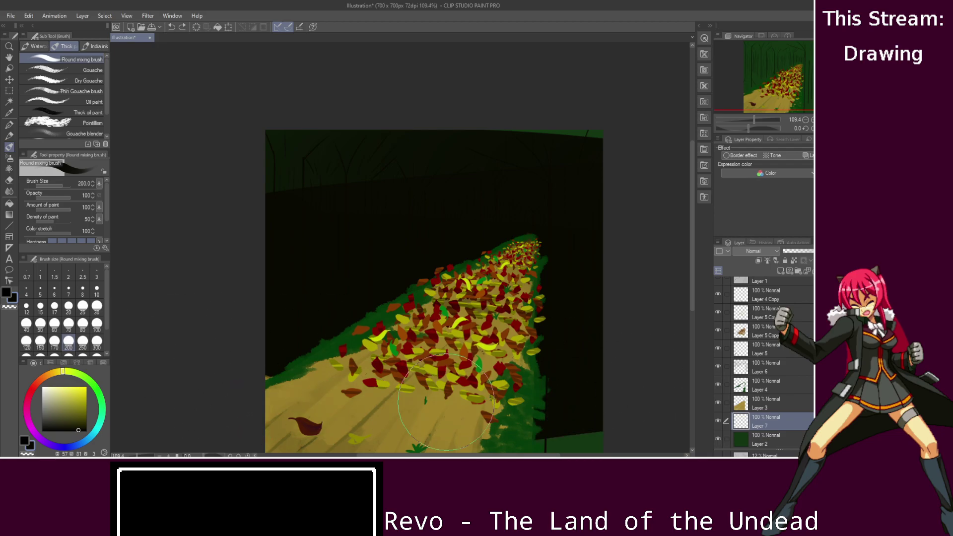
pyautogui.moveTo(692, 264); pyautogui.dragTo(691, 292)
pyautogui.moveTo(405, 338)
pyautogui.mouseDown()
pyautogui.moveTo(659, 358)
pyautogui.moveTo(262, 436)
pyautogui.mouseUp()
pyautogui.moveTo(469, 149)
pyautogui.mouseDown()
pyautogui.moveTo(299, 129)
pyautogui.moveTo(557, 137)
pyautogui.mouseUp()
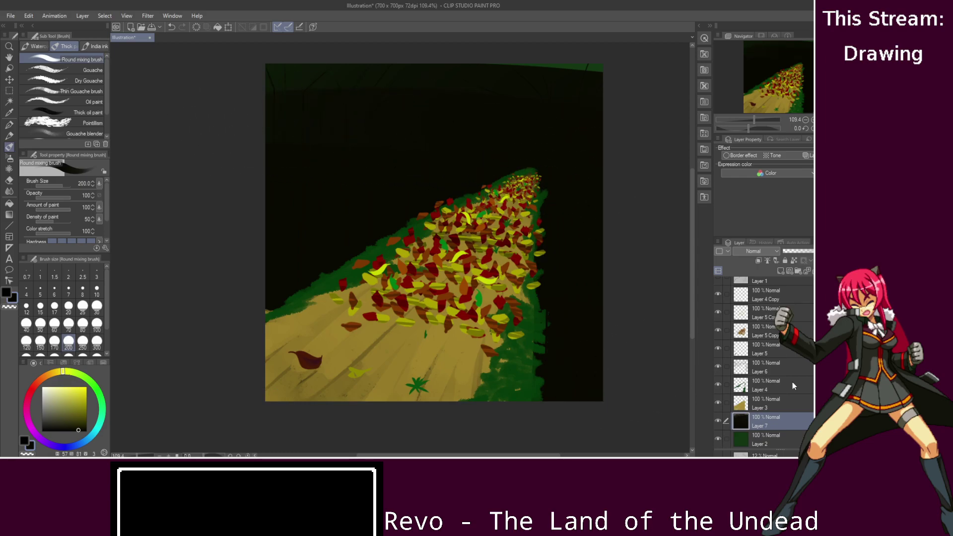
# - Lower the dark layer's opacity to about 66% so the trunks show through
pyautogui.click(812, 251)
pyautogui.moveTo(812, 251); pyautogui.dragTo(813, 251)
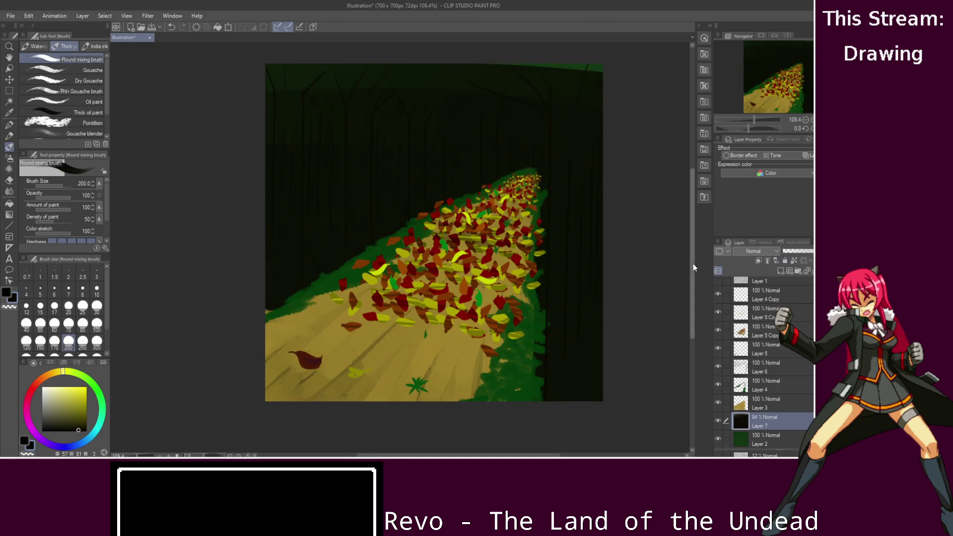
pyautogui.moveTo(692, 259); pyautogui.dragTo(697, 231)
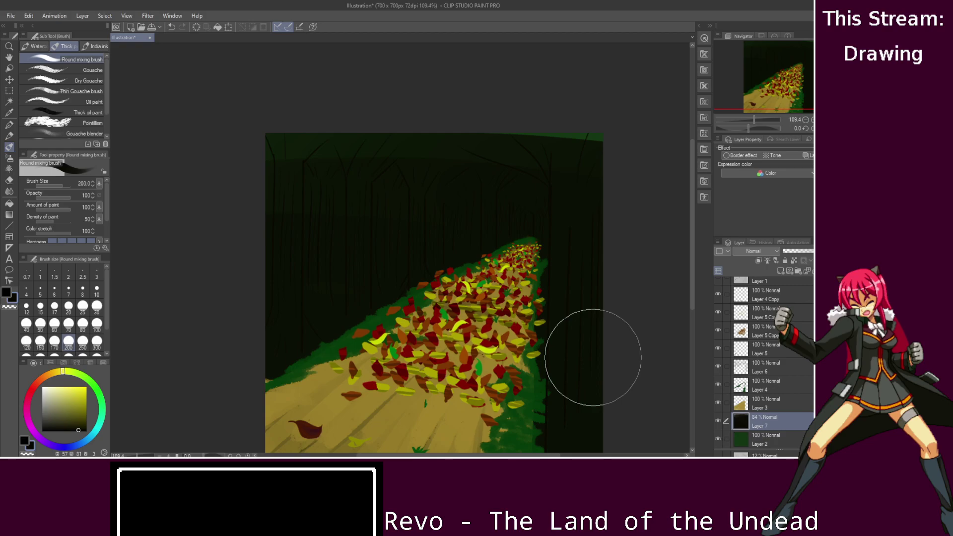
# - Place the dark overlay Layer 7 above Layer 4, reverting a trial Layer 3 move, and reselect it
pyautogui.moveTo(782, 419); pyautogui.dragTo(786, 376)
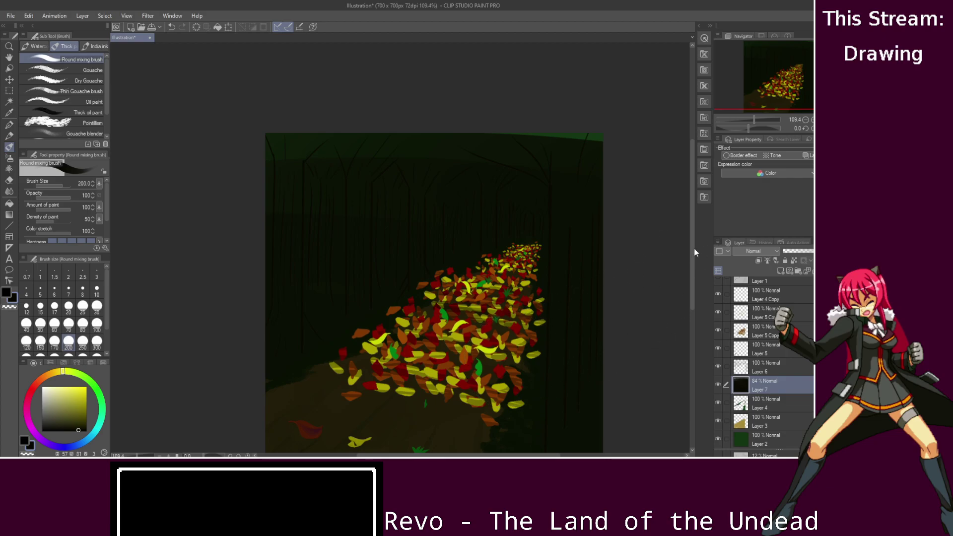
pyautogui.moveTo(775, 419); pyautogui.dragTo(775, 396)
pyautogui.hotkey('ctrl', 'z')
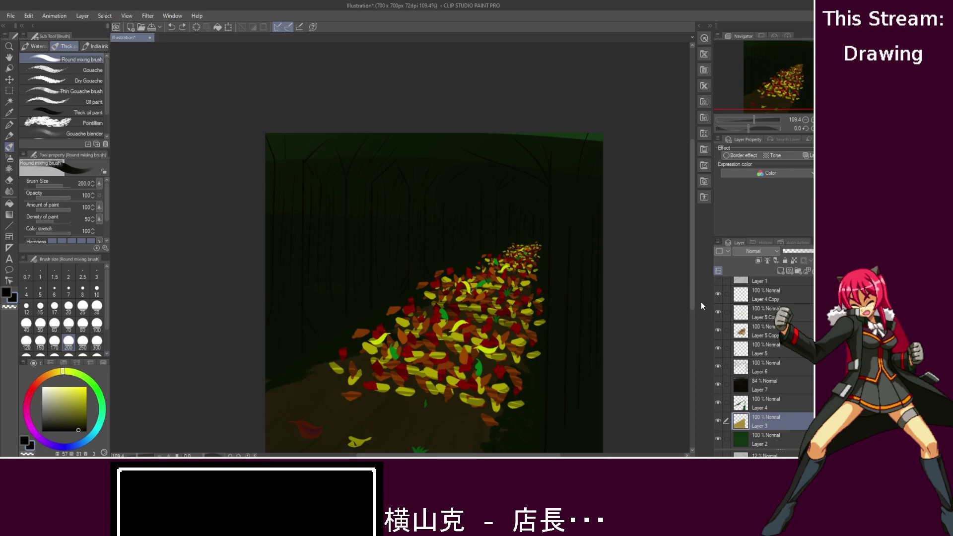
pyautogui.moveTo(692, 289); pyautogui.dragTo(696, 327)
pyautogui.click(783, 387)
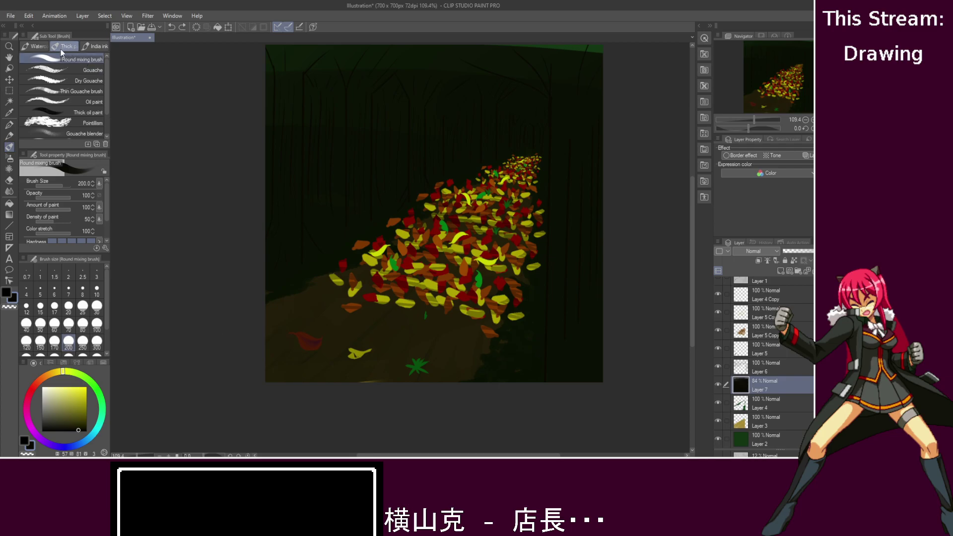
# - With a size 60 eraser, clear Layer 7 off the yellow ground bands at lower left
pyautogui.click(9, 180)
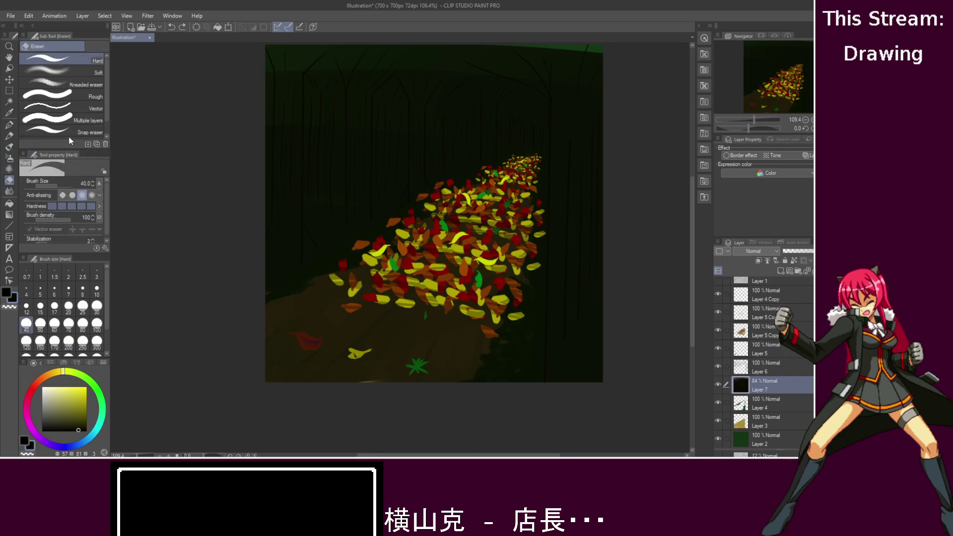
pyautogui.click(55, 323)
pyautogui.moveTo(521, 168); pyautogui.dragTo(183, 342)
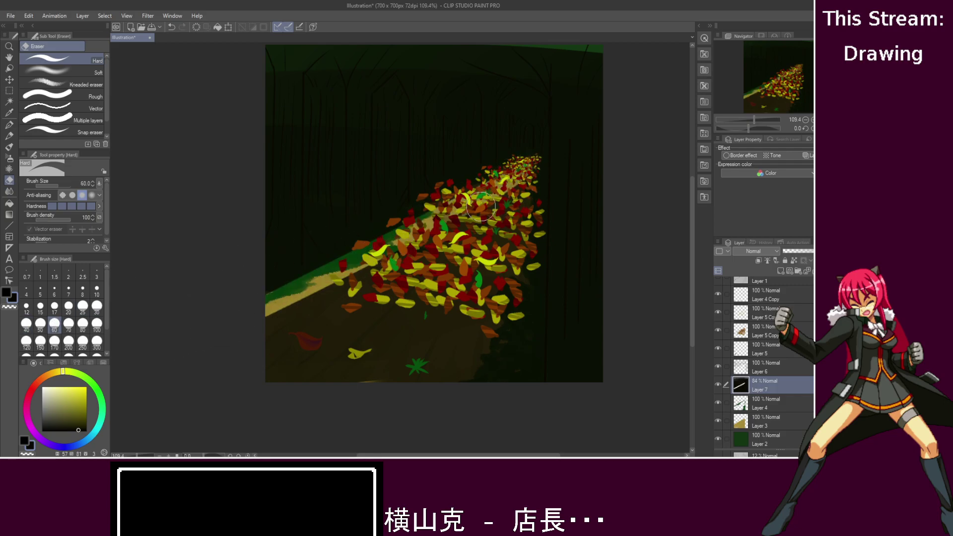
pyautogui.moveTo(515, 188); pyautogui.dragTo(198, 354)
pyautogui.moveTo(353, 263); pyautogui.dragTo(153, 398)
pyautogui.moveTo(453, 232); pyautogui.dragTo(234, 367)
pyautogui.moveTo(366, 282); pyautogui.dragTo(230, 355)
pyautogui.moveTo(476, 273); pyautogui.dragTo(429, 382)
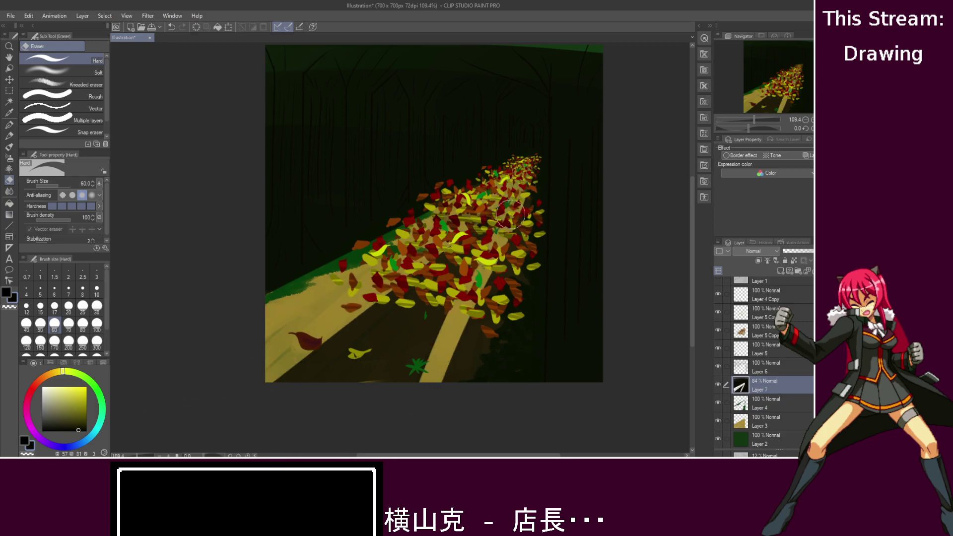
# - Erase the dark shadow across the lower path and along its green right-edge strip
pyautogui.moveTo(521, 188); pyautogui.dragTo(479, 380)
pyautogui.moveTo(521, 180); pyautogui.dragTo(501, 384)
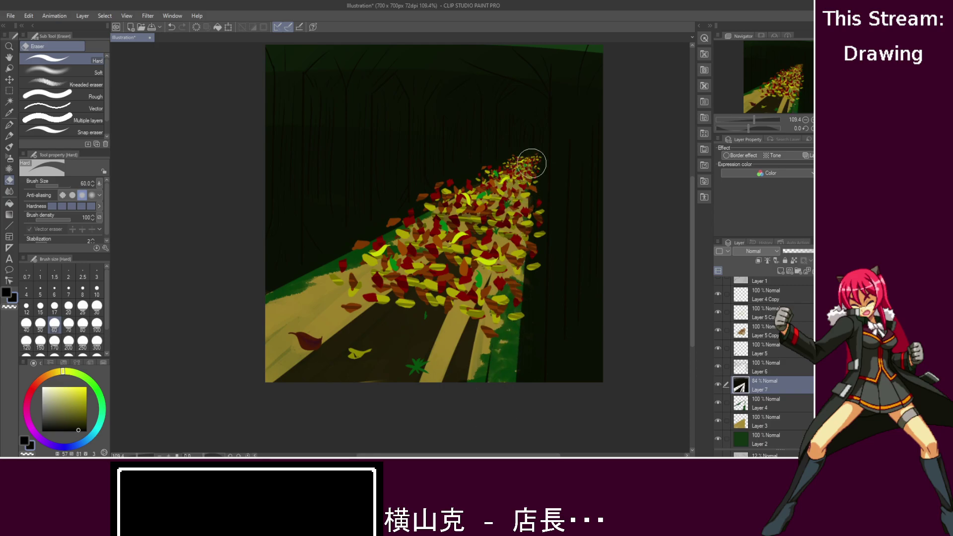
pyautogui.moveTo(526, 199); pyautogui.dragTo(498, 446)
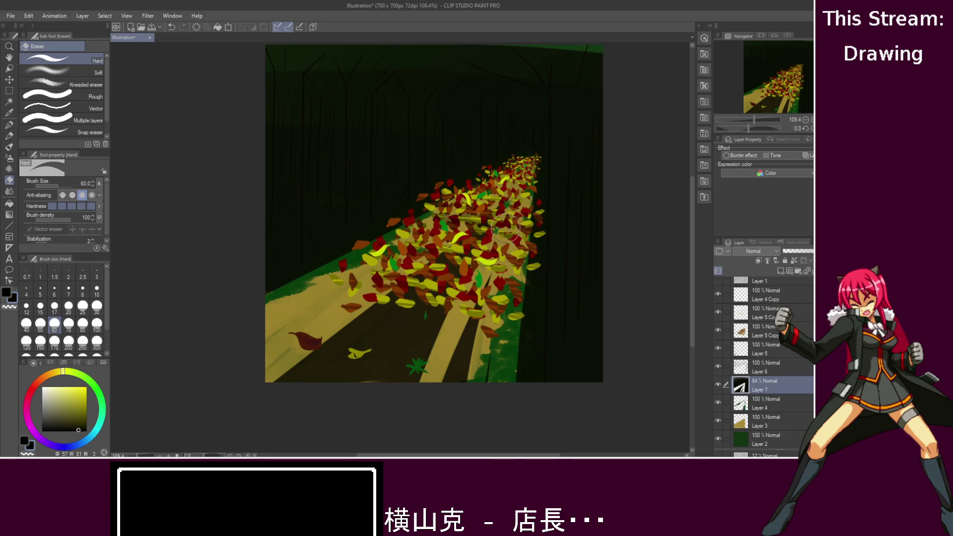
pyautogui.moveTo(483, 305); pyautogui.dragTo(441, 380)
pyautogui.moveTo(471, 291); pyautogui.dragTo(402, 377)
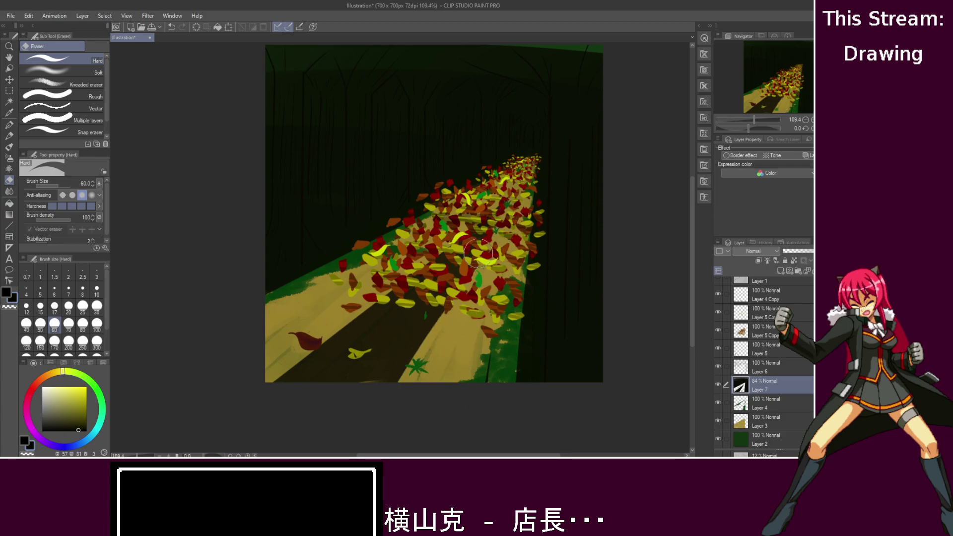
pyautogui.moveTo(479, 248); pyautogui.dragTo(329, 407)
pyautogui.moveTo(500, 237)
pyautogui.mouseDown()
pyautogui.moveTo(301, 386)
pyautogui.moveTo(277, 392)
pyautogui.mouseUp()
pyautogui.moveTo(426, 284)
pyautogui.mouseDown()
pyautogui.moveTo(422, 316)
pyautogui.moveTo(359, 410)
pyautogui.mouseUp()
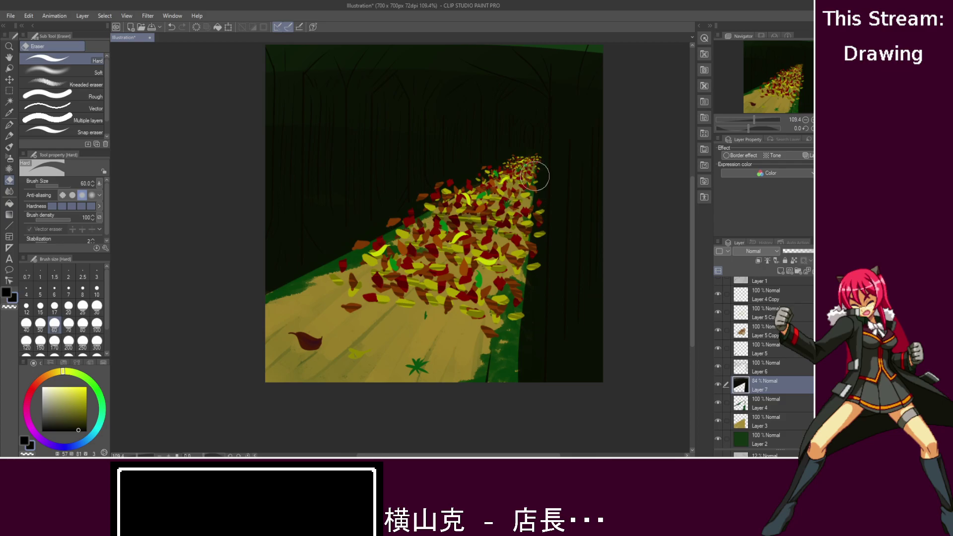
# - Widen the green strip on the path's right edge and clear shadow along its upper edge
pyautogui.moveTo(537, 189)
pyautogui.mouseDown()
pyautogui.moveTo(522, 309)
pyautogui.moveTo(533, 433)
pyautogui.mouseUp()
pyautogui.moveTo(523, 272); pyautogui.dragTo(524, 433)
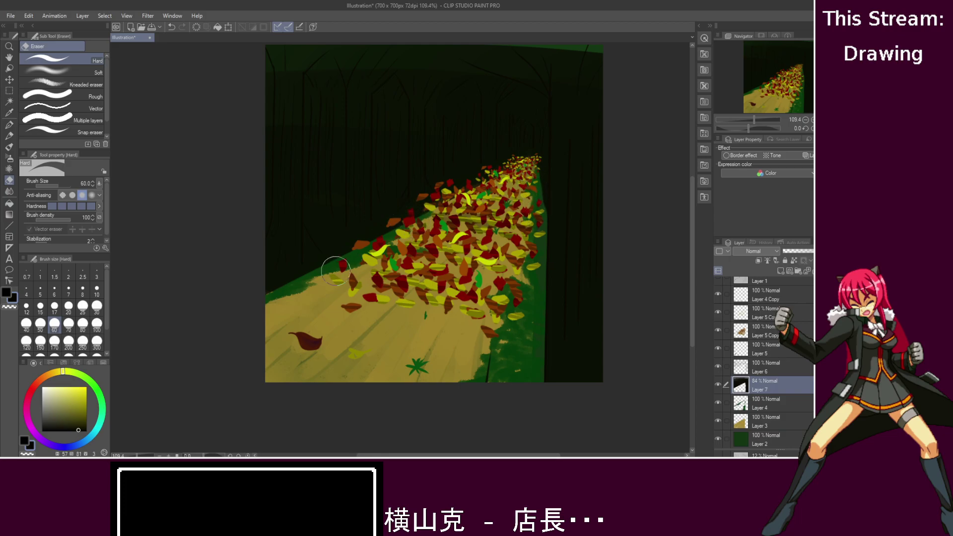
pyautogui.moveTo(326, 268); pyautogui.dragTo(348, 256)
pyautogui.moveTo(294, 282); pyautogui.dragTo(313, 276)
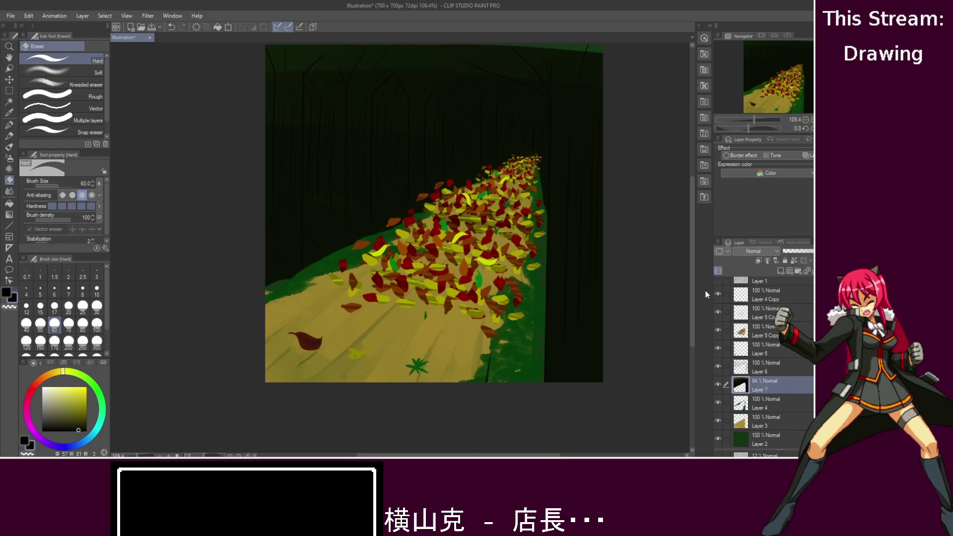
pyautogui.moveTo(691, 275); pyautogui.dragTo(692, 251)
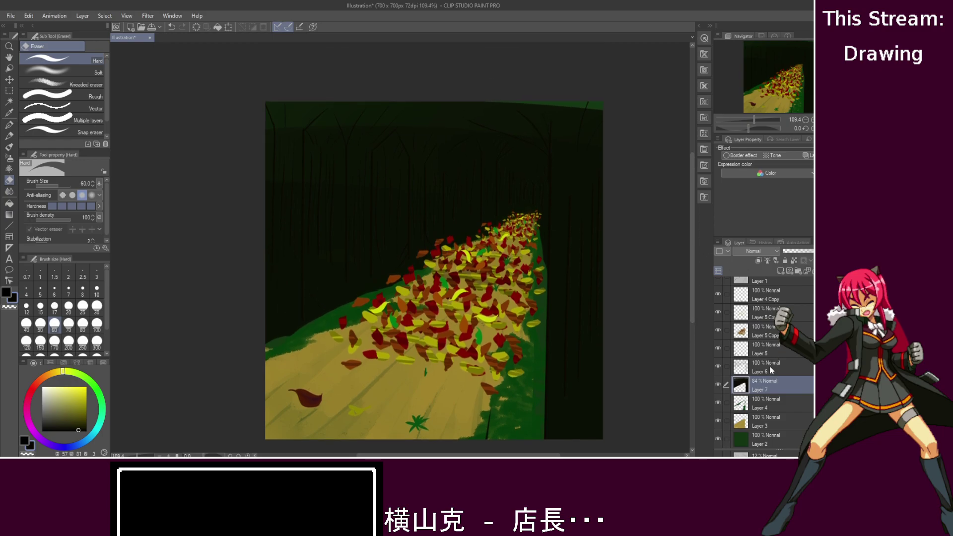
# - Show the tree-trunk lines on Layer 6, add a new layer above it and pick green
pyautogui.click(718, 366)
pyautogui.click(776, 367)
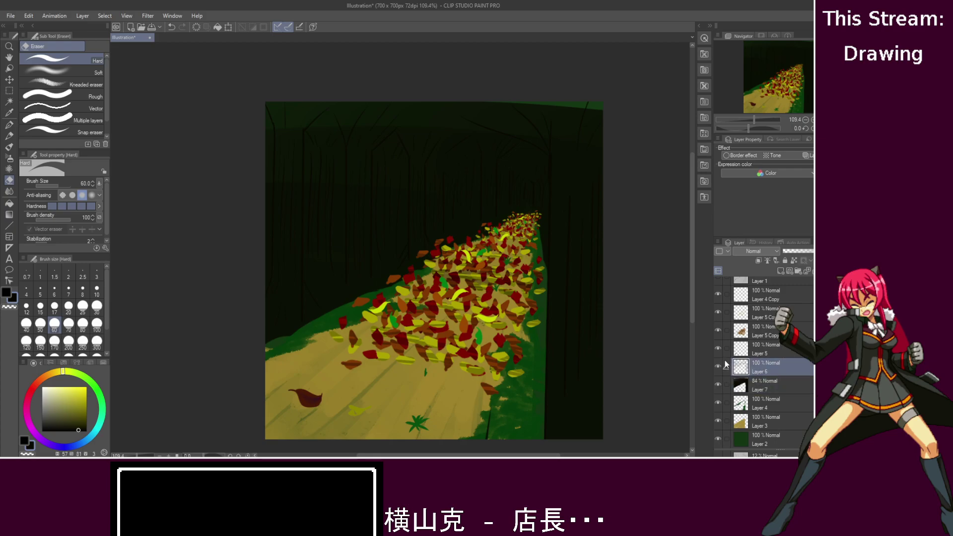
pyautogui.click(783, 270)
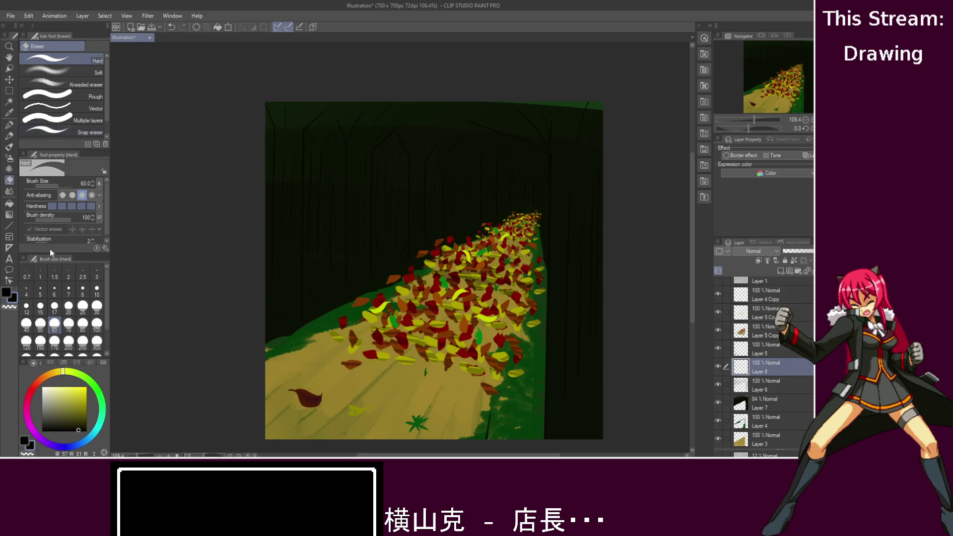
pyautogui.click(91, 381)
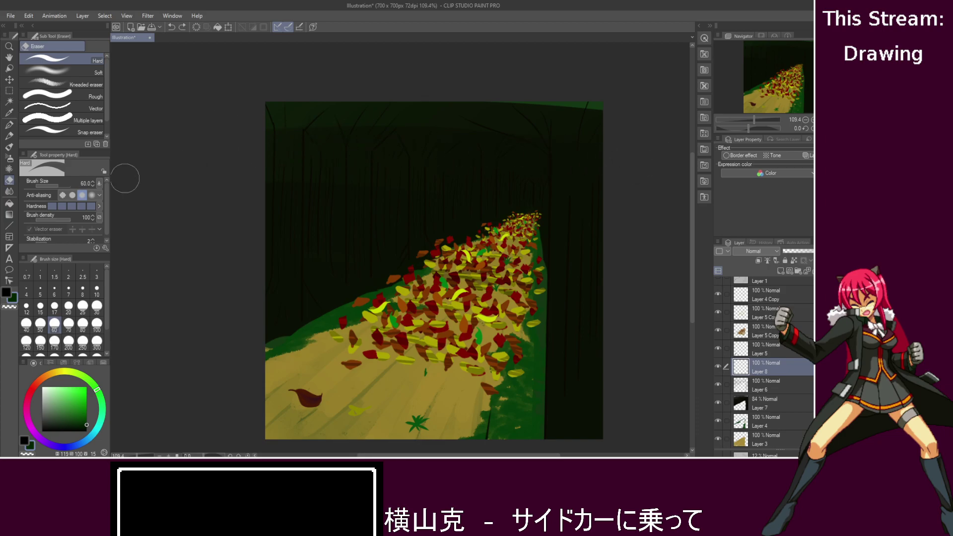
# - Switch to the Pointillism brush, discarding a trial wide green band across the top
pyautogui.click(9, 146)
pyautogui.moveTo(238, 124)
pyautogui.mouseDown()
pyautogui.moveTo(557, 114)
pyautogui.moveTo(668, 126)
pyautogui.mouseUp()
pyautogui.hotkey('ctrl', 'z')
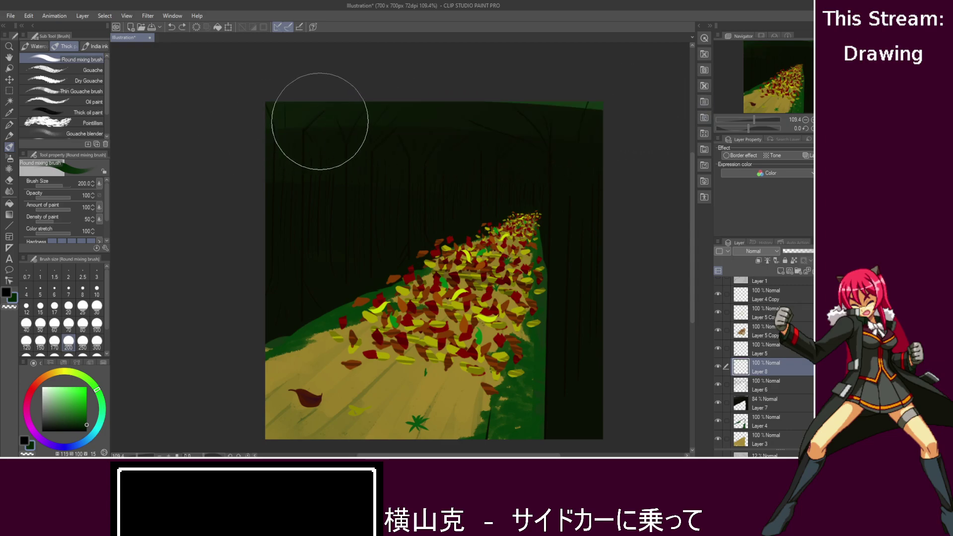
pyautogui.click(73, 123)
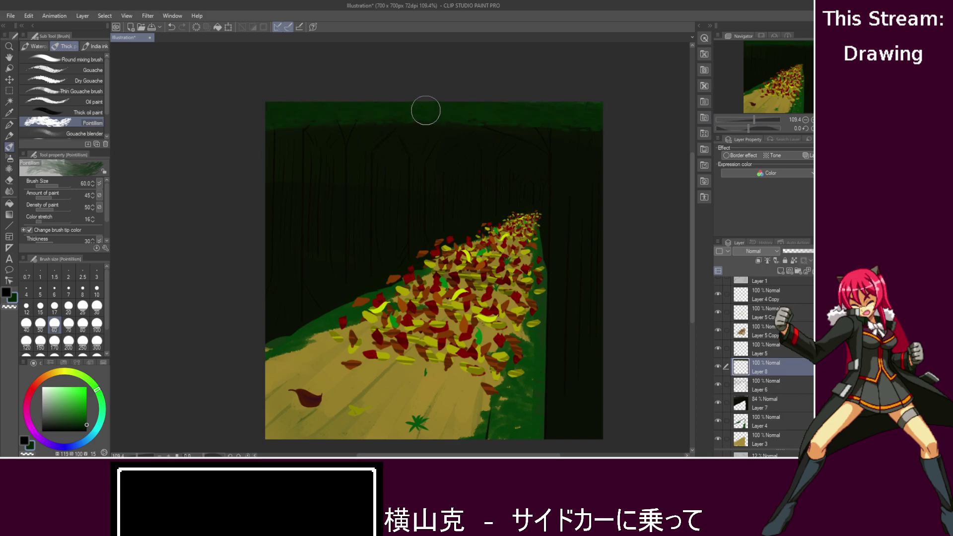
pyautogui.hotkey('ctrl', 'z')
# - Dab green foliage along the top edge and clumps among the trees, including the right side
pyautogui.moveTo(312, 96); pyautogui.dragTo(609, 101)
pyautogui.moveTo(386, 105); pyautogui.dragTo(625, 112)
pyautogui.hotkey('ctrl', 'z')
pyautogui.moveTo(452, 108); pyautogui.dragTo(605, 116)
pyautogui.moveTo(443, 135)
pyautogui.mouseDown()
pyautogui.moveTo(434, 165)
pyautogui.moveTo(474, 155)
pyautogui.moveTo(433, 166)
pyautogui.moveTo(477, 154)
pyautogui.mouseUp()
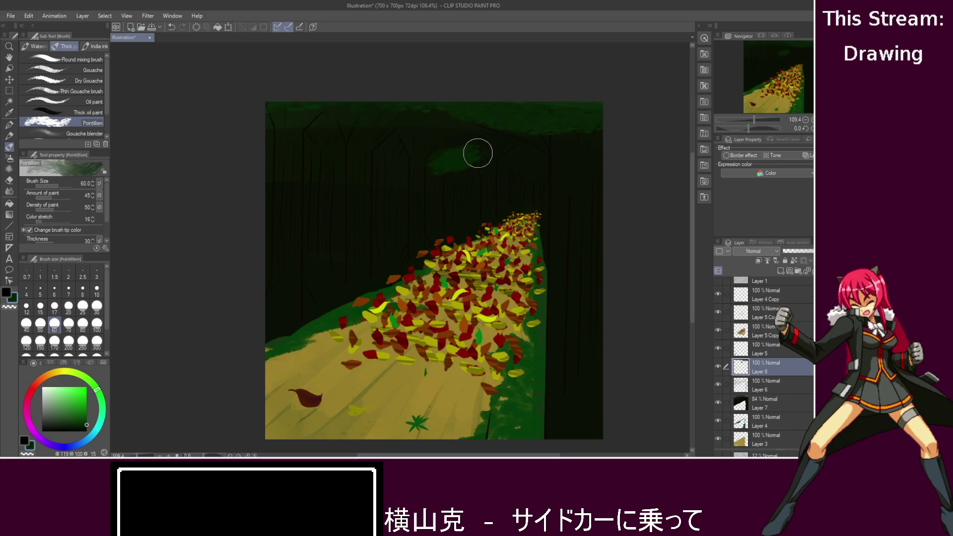
pyautogui.scroll(5, 454, 152)
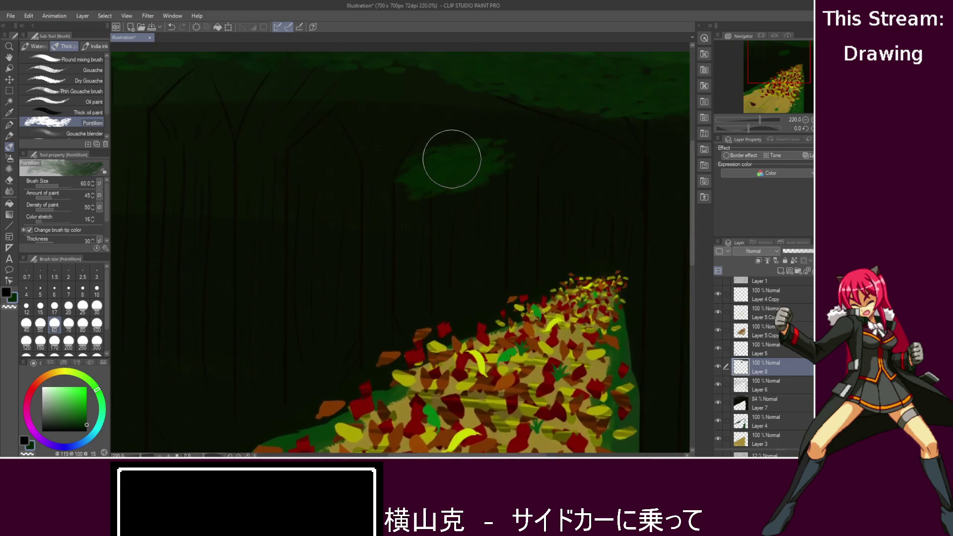
pyautogui.moveTo(389, 174)
pyautogui.mouseDown()
pyautogui.moveTo(468, 176)
pyautogui.moveTo(499, 166)
pyautogui.moveTo(488, 156)
pyautogui.moveTo(443, 171)
pyautogui.moveTo(525, 121)
pyautogui.mouseUp()
pyautogui.moveTo(609, 176)
pyautogui.mouseDown()
pyautogui.moveTo(588, 174)
pyautogui.moveTo(669, 184)
pyautogui.moveTo(644, 176)
pyautogui.moveTo(623, 195)
pyautogui.moveTo(663, 186)
pyautogui.moveTo(624, 195)
pyautogui.moveTo(640, 169)
pyautogui.moveTo(636, 150)
pyautogui.moveTo(574, 159)
pyautogui.mouseUp()
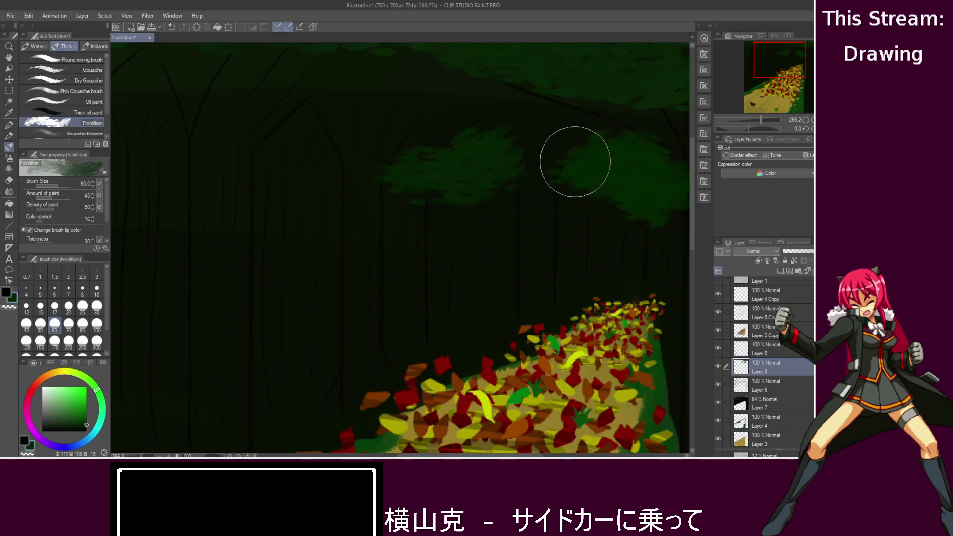
# - Add a new layer above Layer 7 and spread green foliage across the upper canopy
pyautogui.click(768, 398)
pyautogui.click(780, 270)
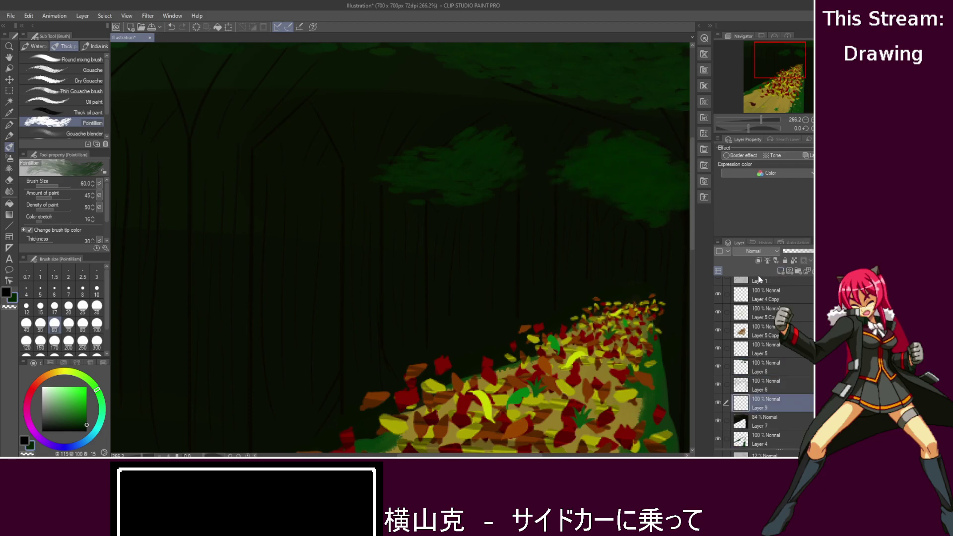
pyautogui.moveTo(257, 121)
pyautogui.mouseDown()
pyautogui.moveTo(421, 131)
pyautogui.moveTo(454, 120)
pyautogui.mouseUp()
pyautogui.hotkey('ctrl', 'z')
pyautogui.moveTo(266, 152)
pyautogui.mouseDown()
pyautogui.moveTo(317, 143)
pyautogui.moveTo(255, 161)
pyautogui.moveTo(325, 139)
pyautogui.moveTo(281, 148)
pyautogui.moveTo(311, 119)
pyautogui.moveTo(287, 132)
pyautogui.moveTo(310, 129)
pyautogui.mouseUp()
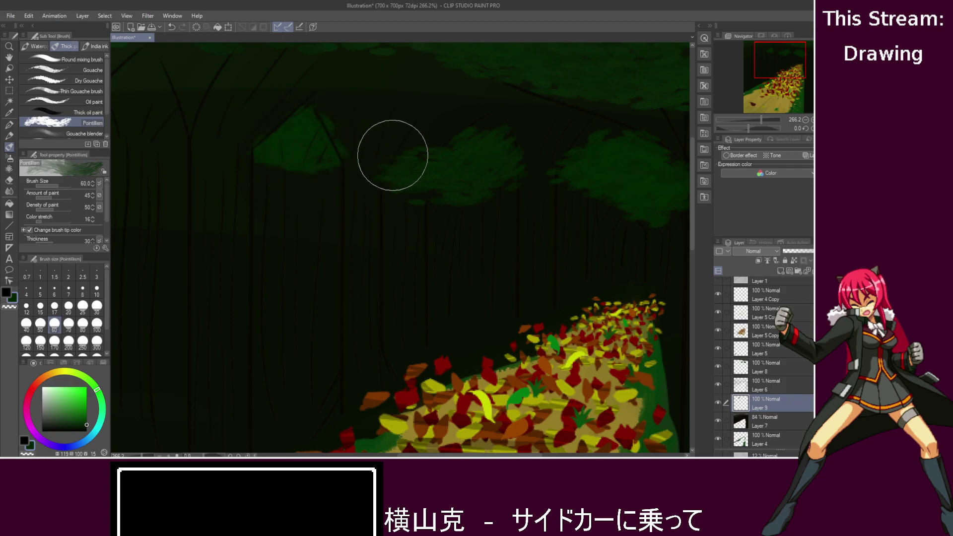
pyautogui.moveTo(343, 79); pyautogui.dragTo(590, 74)
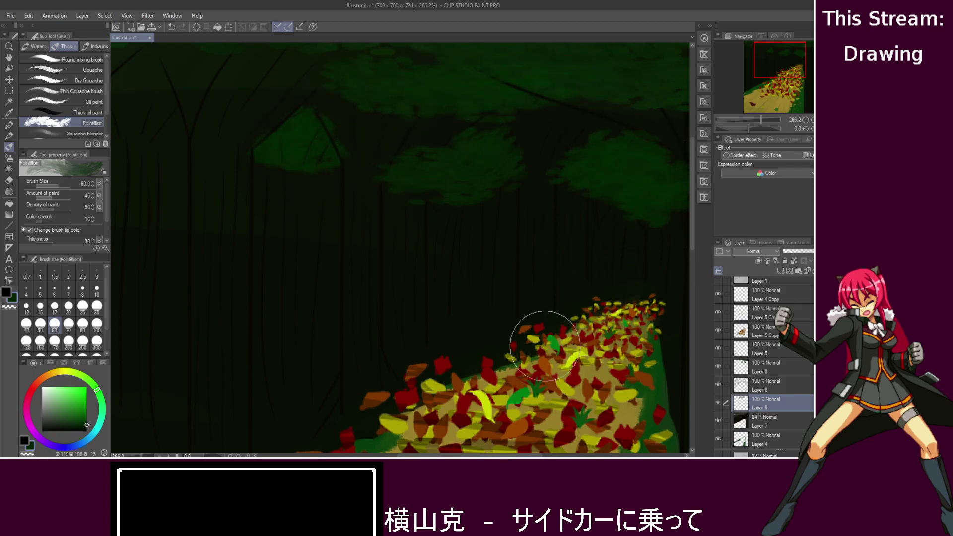
# - Extend the canopy's lower edge, darken its lower right, and add brighter green up top
pyautogui.scroll(-1, 634, 234)
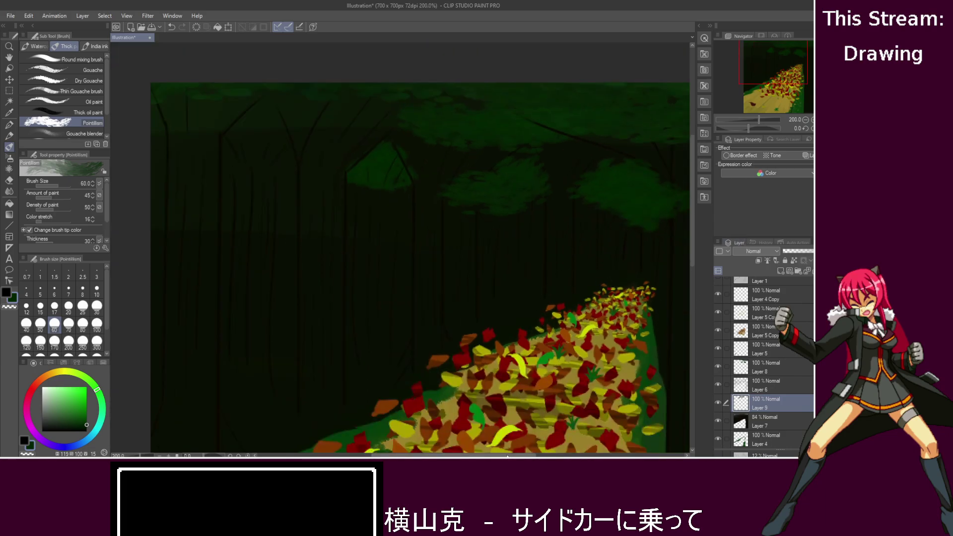
pyautogui.hscroll(5, 531, 419)
pyautogui.moveTo(470, 88)
pyautogui.mouseDown()
pyautogui.moveTo(585, 135)
pyautogui.moveTo(633, 122)
pyautogui.mouseUp()
pyautogui.moveTo(470, 134); pyautogui.dragTo(685, 136)
pyautogui.moveTo(420, 110); pyautogui.dragTo(666, 136)
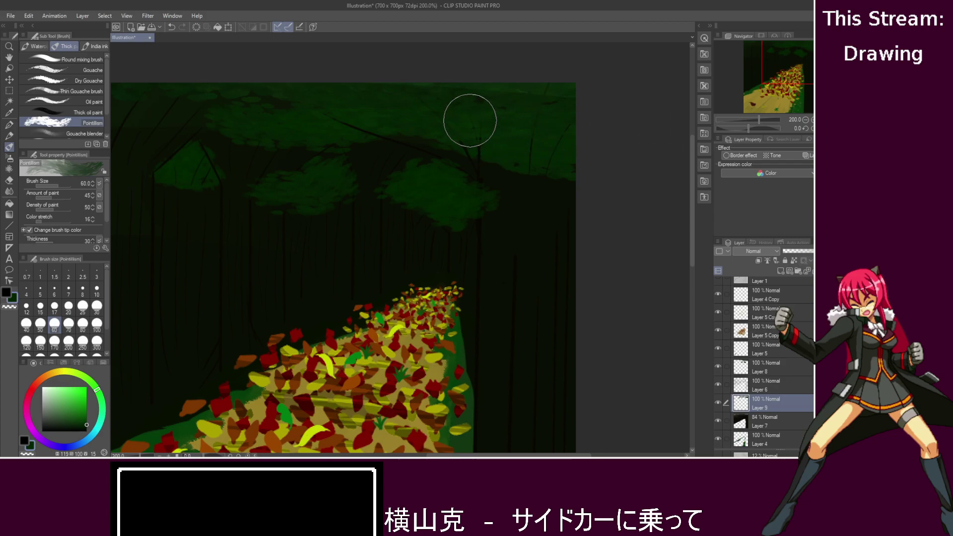
pyautogui.moveTo(544, 117)
pyautogui.mouseDown()
pyautogui.moveTo(490, 109)
pyautogui.moveTo(476, 129)
pyautogui.mouseUp()
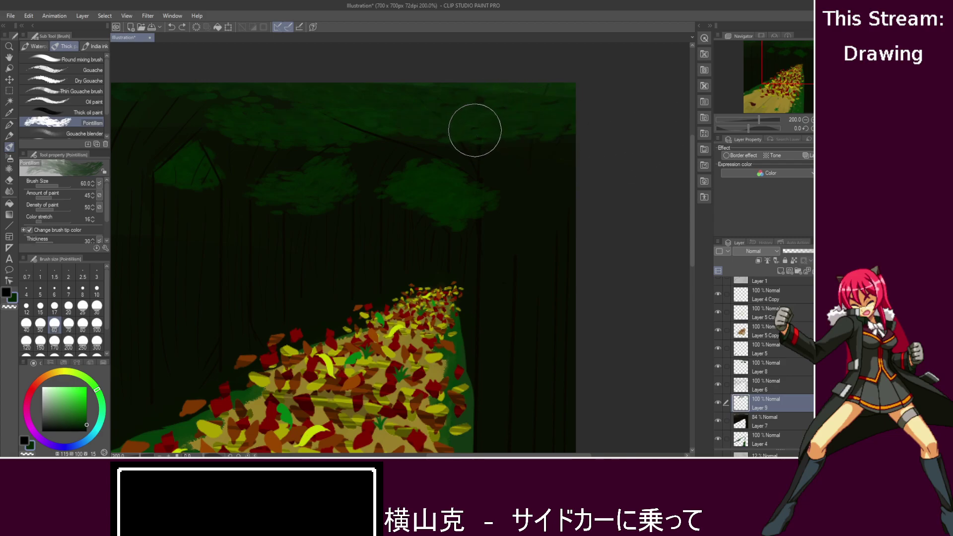
pyautogui.moveTo(461, 455); pyautogui.dragTo(371, 455)
pyautogui.moveTo(365, 129)
pyautogui.mouseDown()
pyautogui.moveTo(374, 121)
pyautogui.moveTo(404, 151)
pyautogui.moveTo(388, 112)
pyautogui.moveTo(412, 144)
pyautogui.moveTo(400, 81)
pyautogui.moveTo(377, 133)
pyautogui.moveTo(343, 148)
pyautogui.mouseUp()
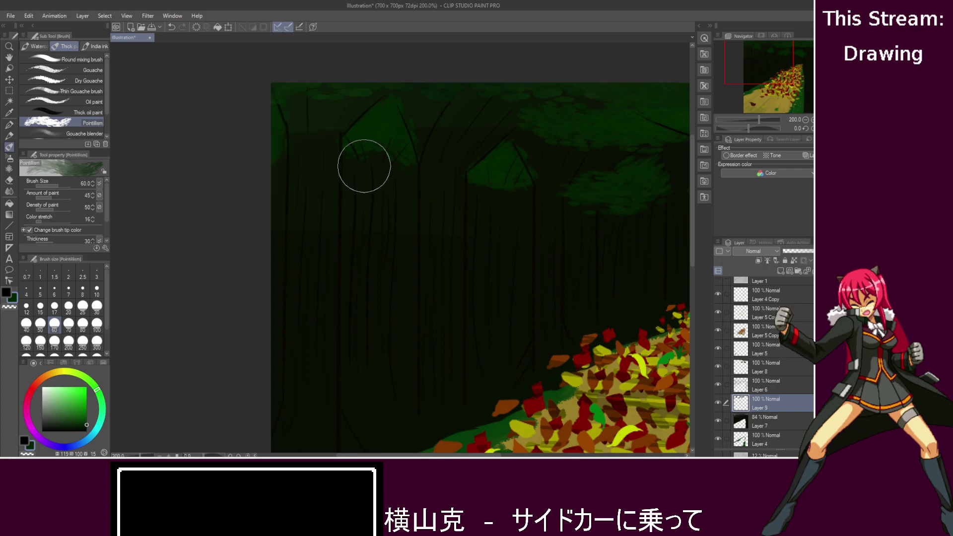
pyautogui.moveTo(456, 455); pyautogui.dragTo(546, 455)
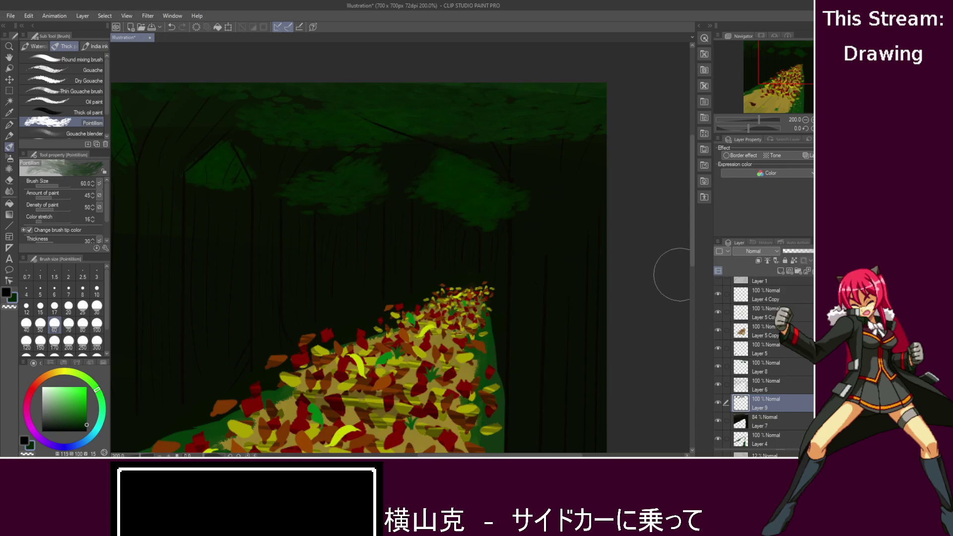
# - On Layer 8, paint green foliage texture across the top and right of the canopy
pyautogui.click(790, 380)
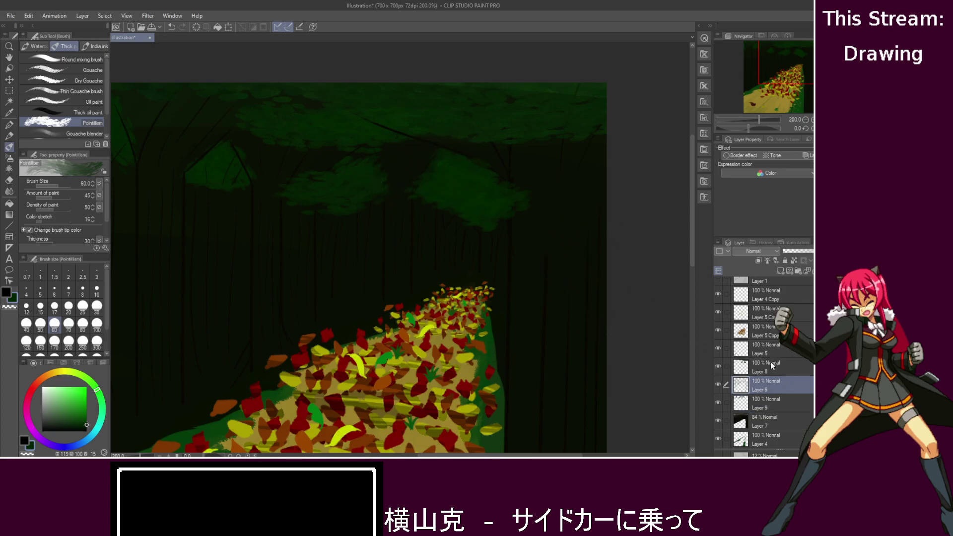
pyautogui.click(772, 365)
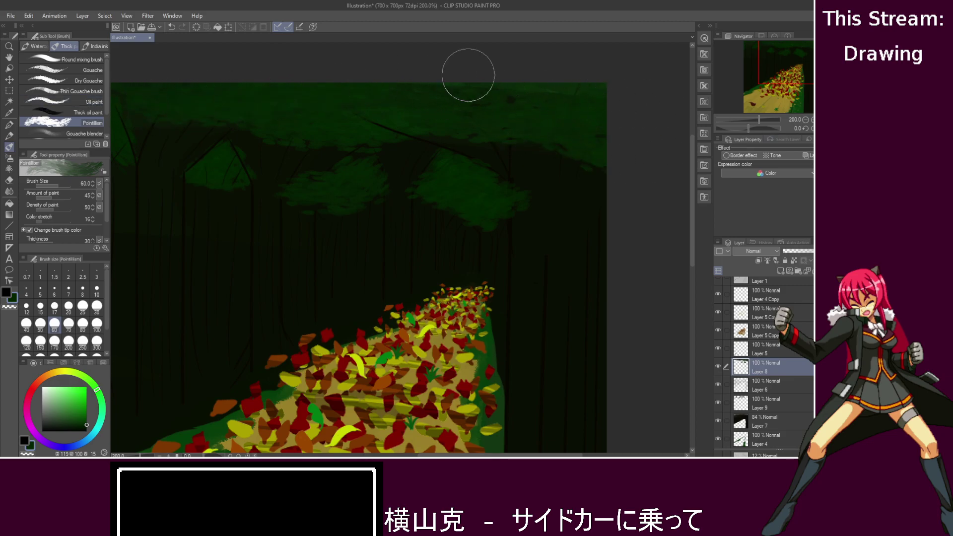
pyautogui.moveTo(516, 455); pyautogui.dragTo(393, 455)
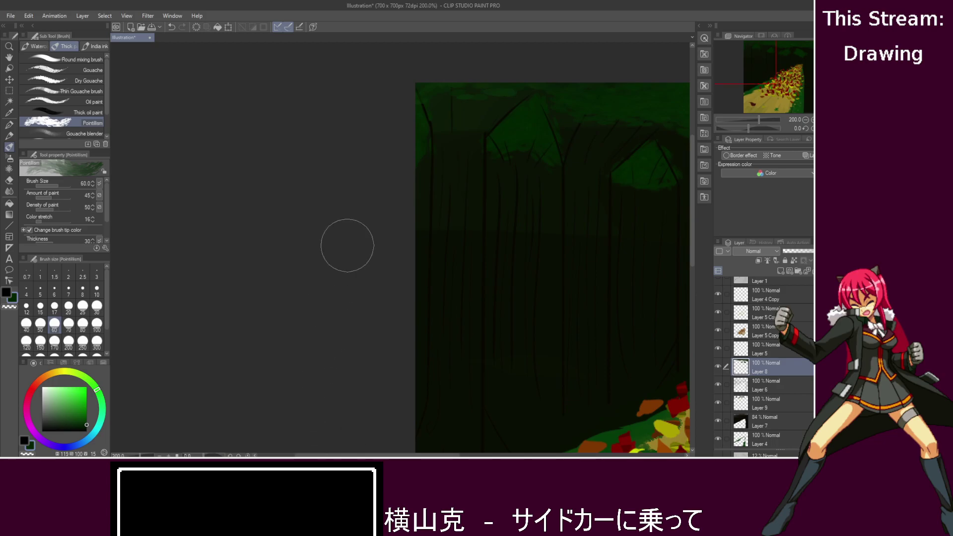
pyautogui.moveTo(501, 110)
pyautogui.mouseDown()
pyautogui.moveTo(472, 102)
pyautogui.moveTo(640, 94)
pyautogui.moveTo(299, 91)
pyautogui.mouseUp()
pyautogui.moveTo(437, 454); pyautogui.dragTo(545, 455)
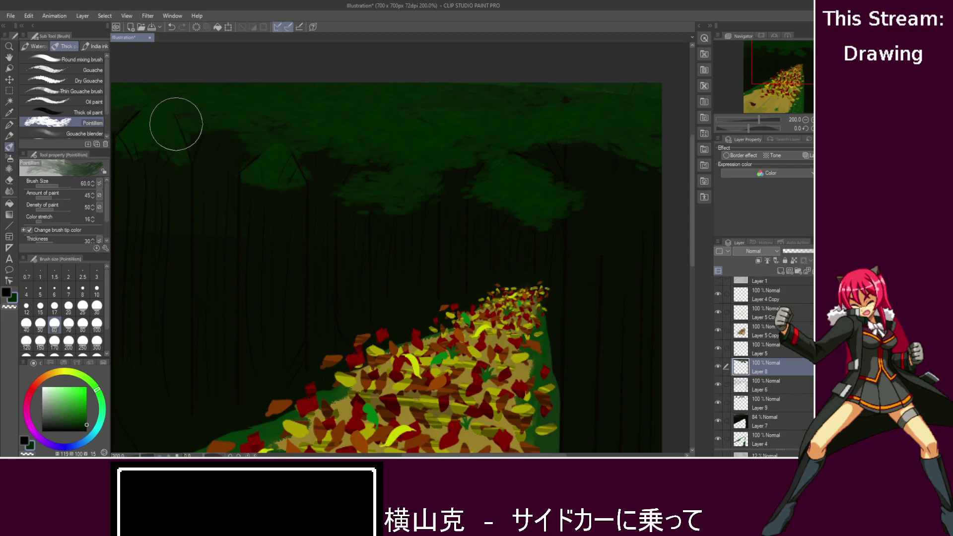
pyautogui.moveTo(415, 455); pyautogui.dragTo(352, 455)
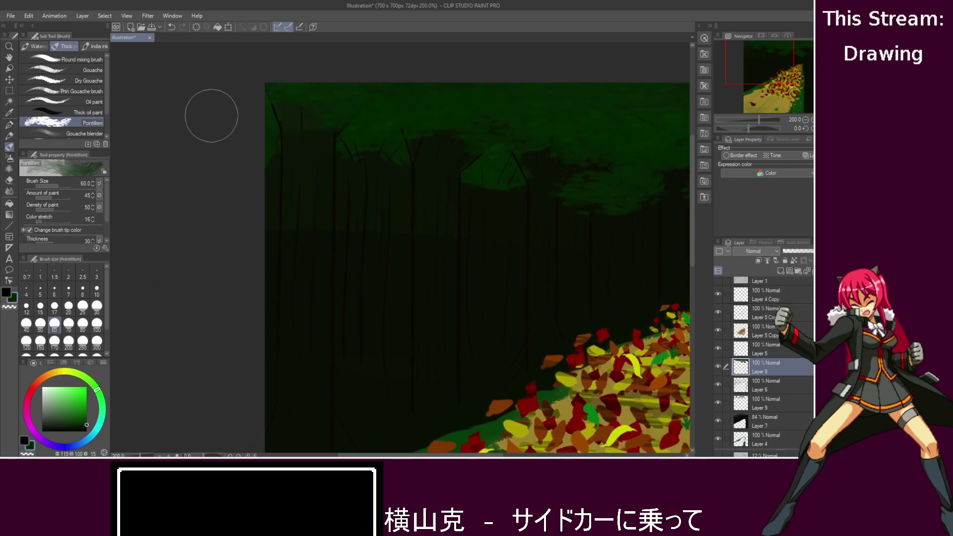
pyautogui.moveTo(377, 141)
pyautogui.mouseDown()
pyautogui.moveTo(390, 174)
pyautogui.moveTo(358, 161)
pyautogui.moveTo(438, 160)
pyautogui.mouseUp()
pyautogui.moveTo(520, 181); pyautogui.dragTo(463, 181)
pyautogui.moveTo(585, 171); pyautogui.dragTo(624, 193)
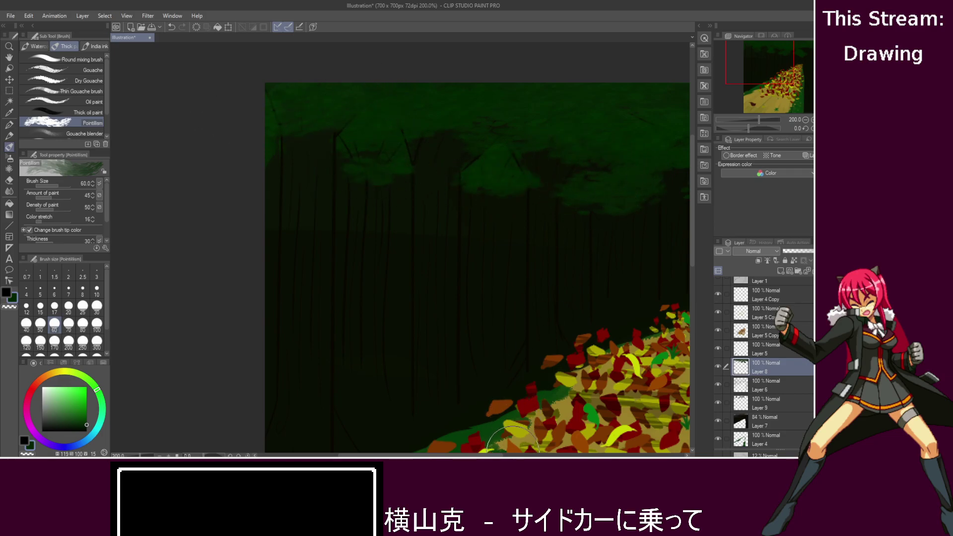
# - Repaint foliage on the right canopy and fill the dark gap on the left with green
pyautogui.moveTo(511, 437); pyautogui.dragTo(357, 437)
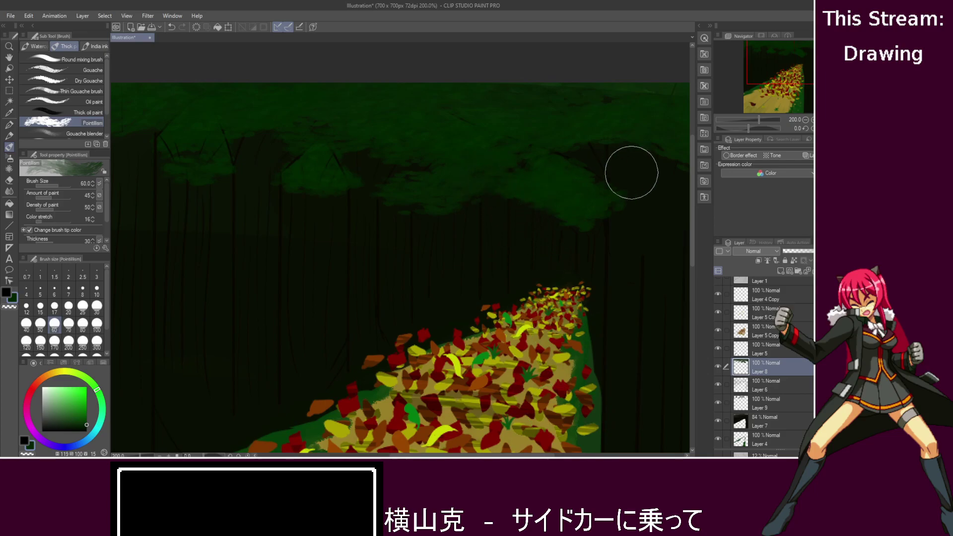
pyautogui.hotkey('ctrl', 'z')
pyautogui.moveTo(516, 175); pyautogui.dragTo(618, 175)
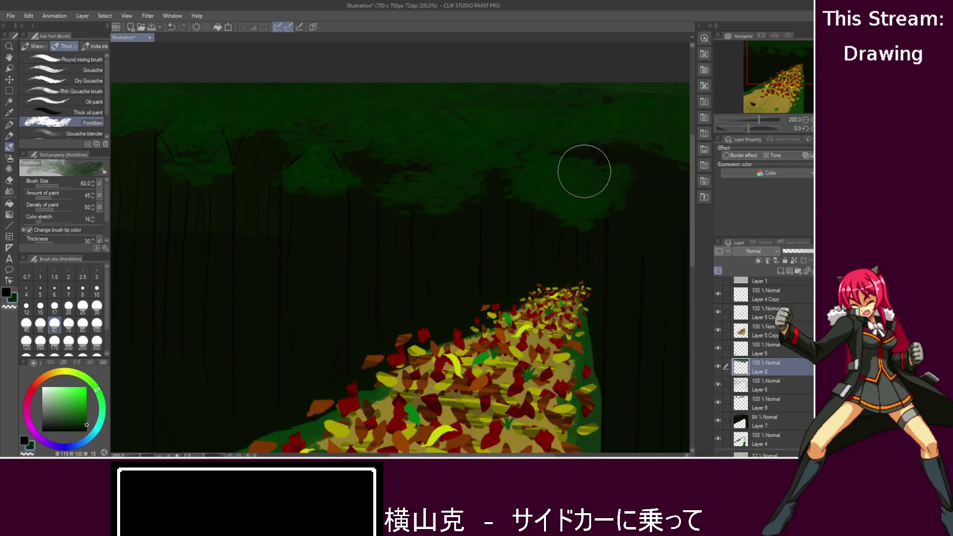
pyautogui.moveTo(436, 455); pyautogui.dragTo(503, 455)
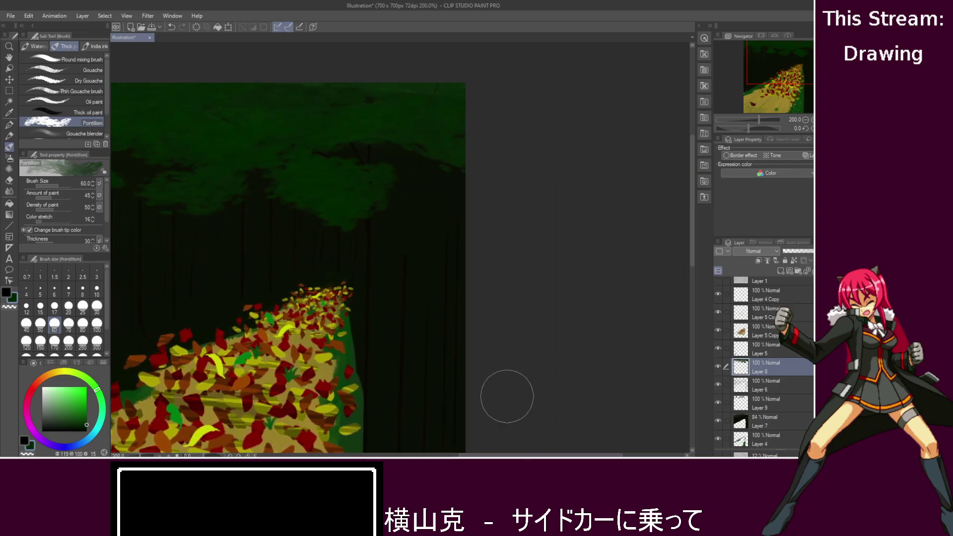
pyautogui.moveTo(268, 172); pyautogui.dragTo(230, 173)
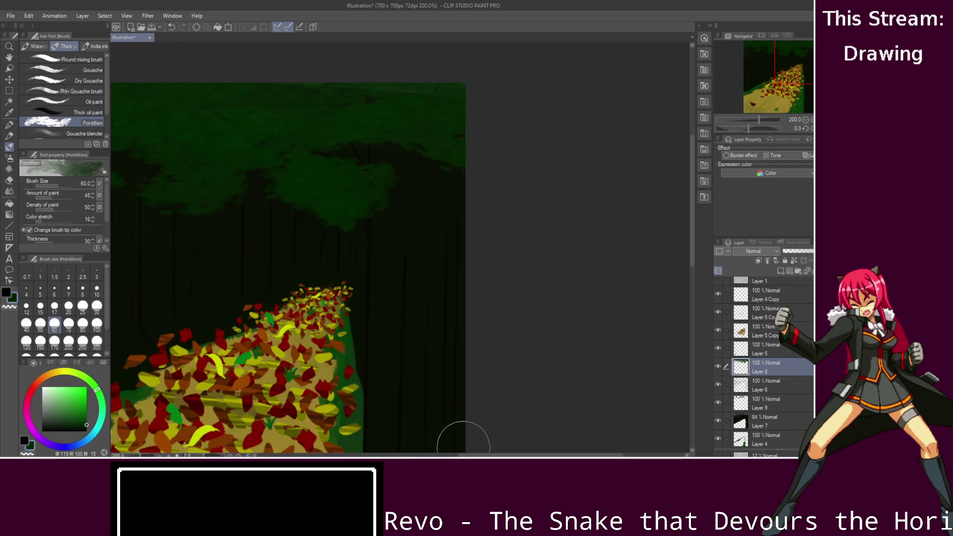
pyautogui.moveTo(467, 455); pyautogui.dragTo(360, 455)
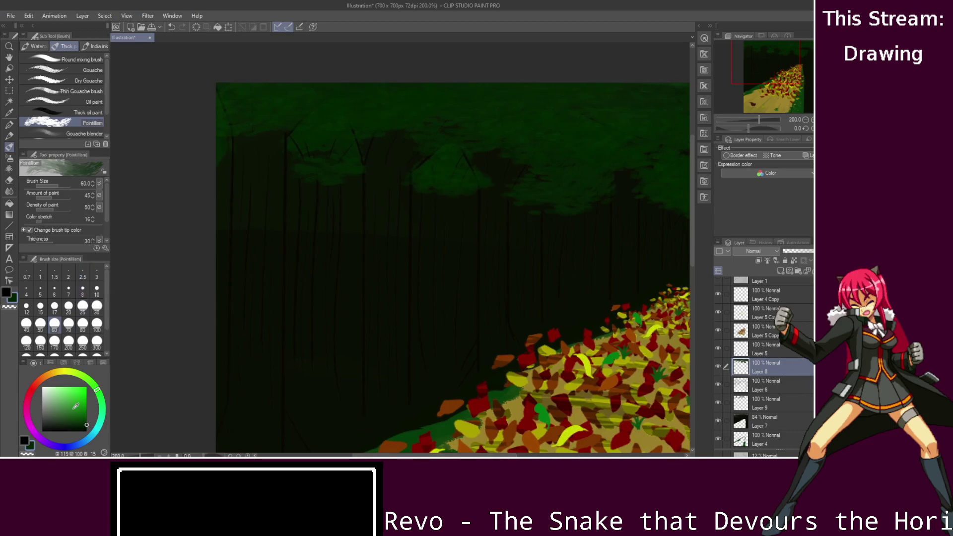
# - Switch the colour panel to the slider square and add a new layer above Layer 8
pyautogui.click(103, 362)
pyautogui.click(87, 363)
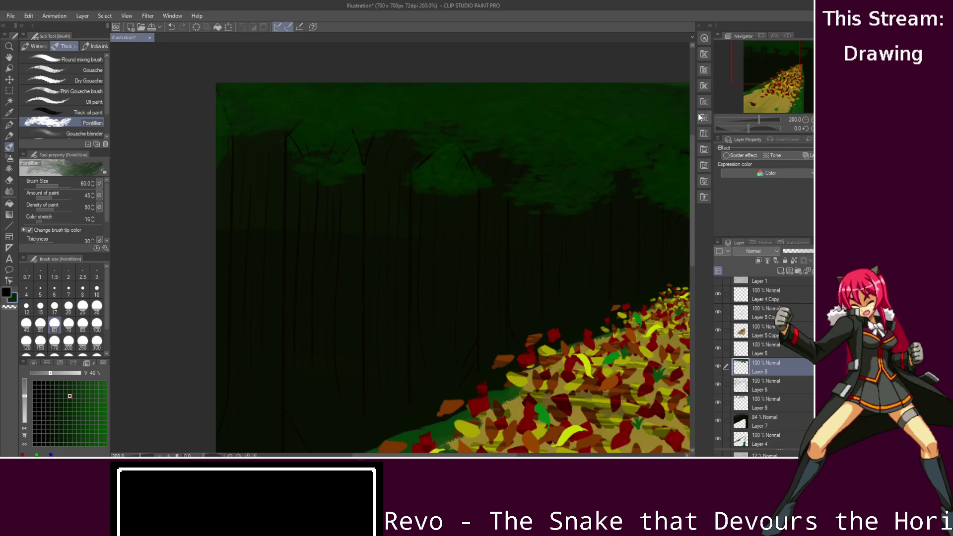
pyautogui.hotkey('ctrl', 'z')
pyautogui.click(779, 271)
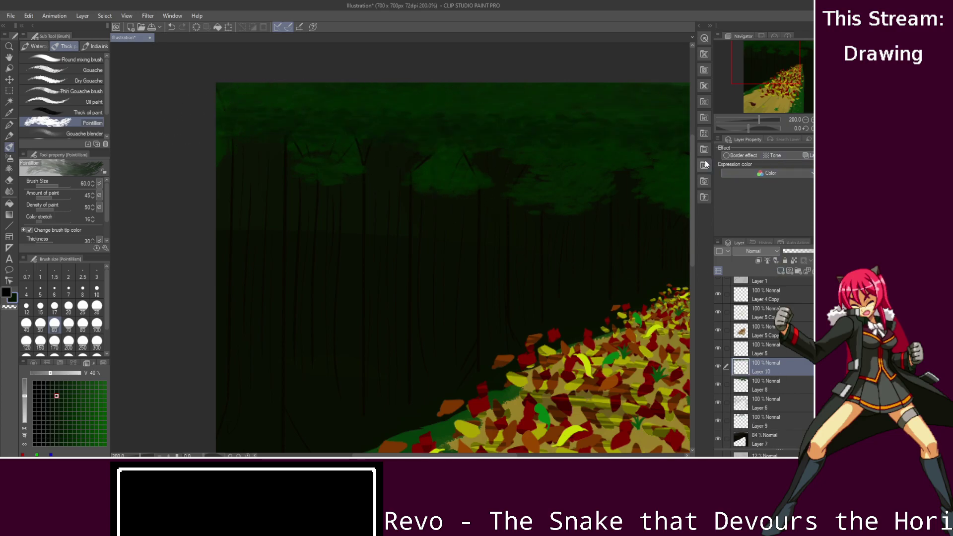
pyautogui.hotkey('ctrl', 'z')
# - Brush faint dark strokes across the foliage, discarding trial strokes, then select Layer 7
pyautogui.moveTo(293, 133); pyautogui.dragTo(276, 114)
pyautogui.hotkey('ctrl', 'z')
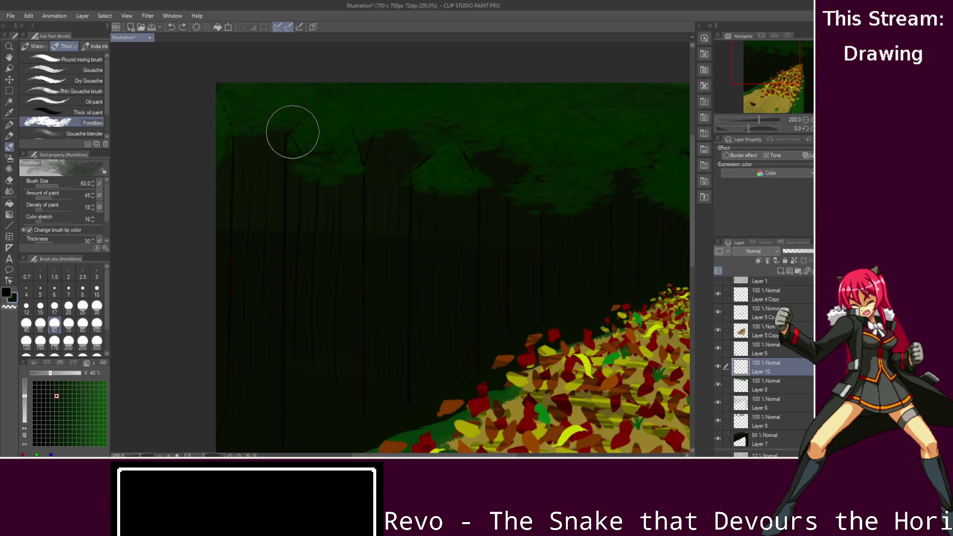
pyautogui.moveTo(188, 123); pyautogui.dragTo(579, 136)
pyautogui.moveTo(400, 455); pyautogui.dragTo(443, 455)
pyautogui.hotkey('ctrl', 'z')
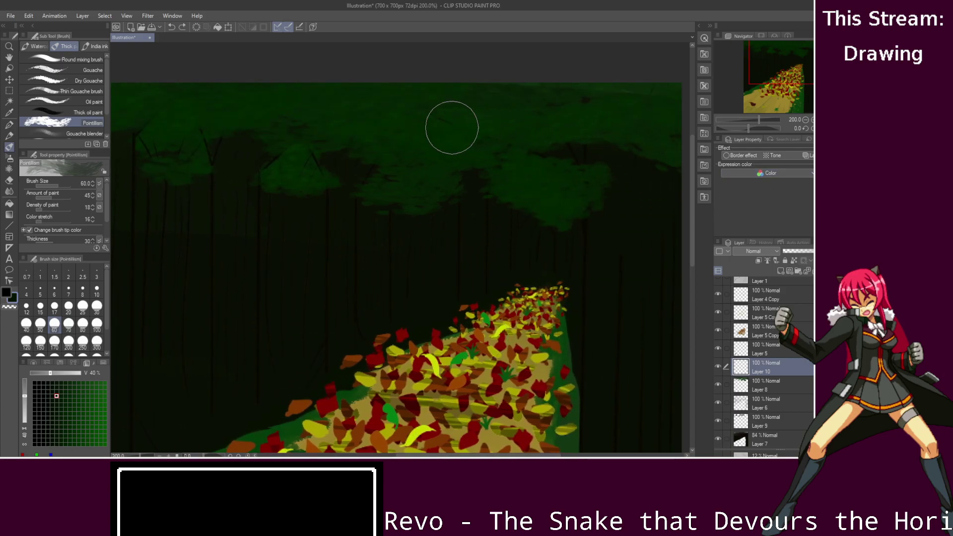
pyautogui.moveTo(518, 177)
pyautogui.mouseDown()
pyautogui.moveTo(538, 198)
pyautogui.moveTo(591, 206)
pyautogui.mouseUp()
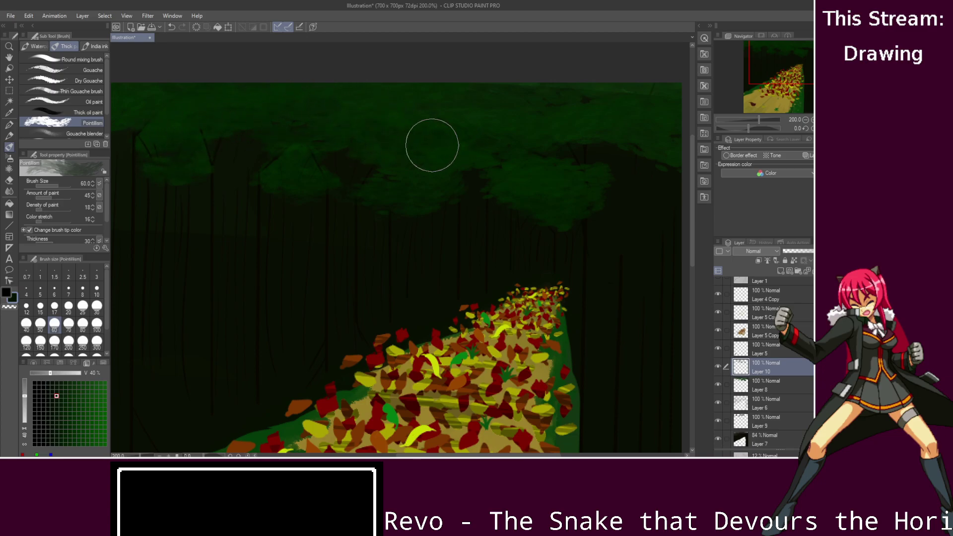
pyautogui.moveTo(449, 454); pyautogui.dragTo(377, 455)
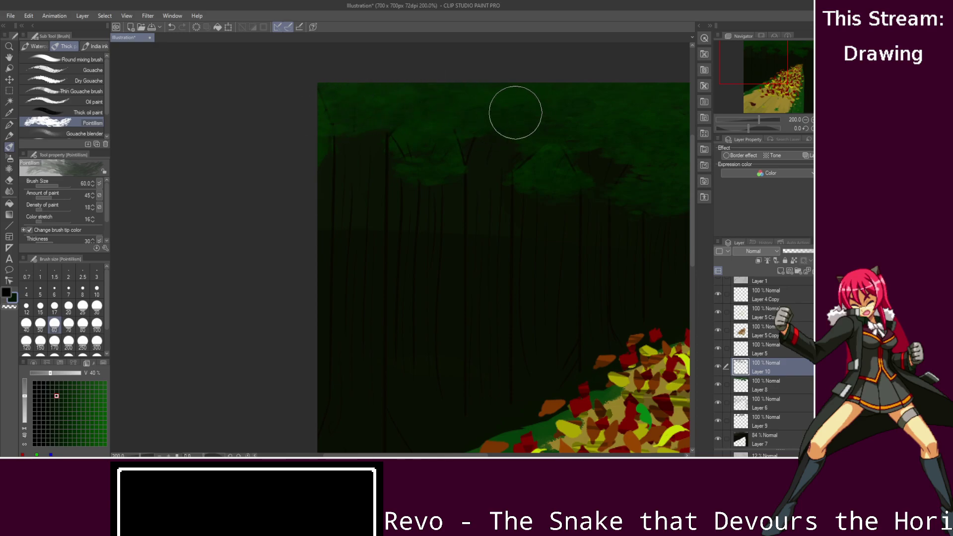
pyautogui.click(774, 439)
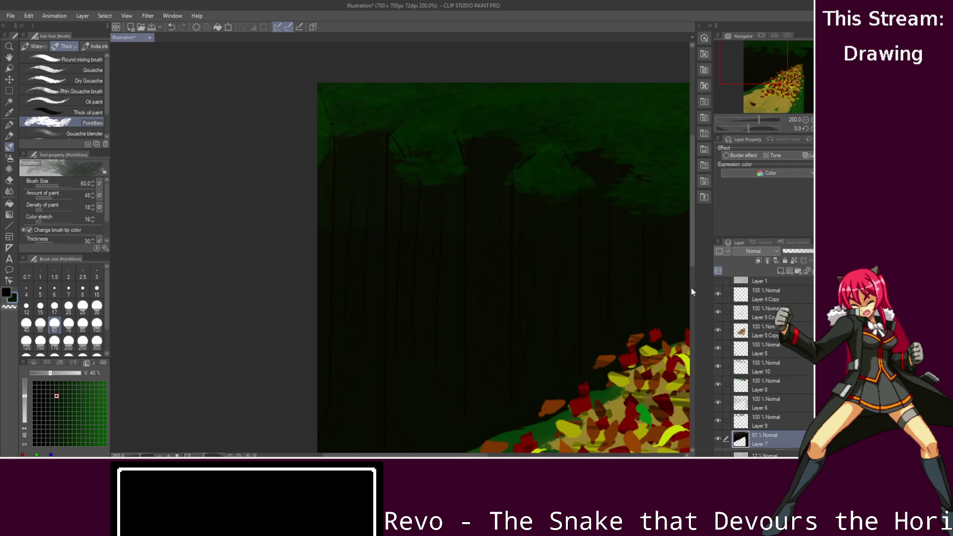
# - Duplicate Layer 7, move the copy beneath it, and auto-select the dark forest around the path
pyautogui.scroll(-1, 620, 259)
pyautogui.moveTo(422, 455); pyautogui.dragTo(495, 455)
pyautogui.moveTo(691, 229); pyautogui.dragTo(696, 253)
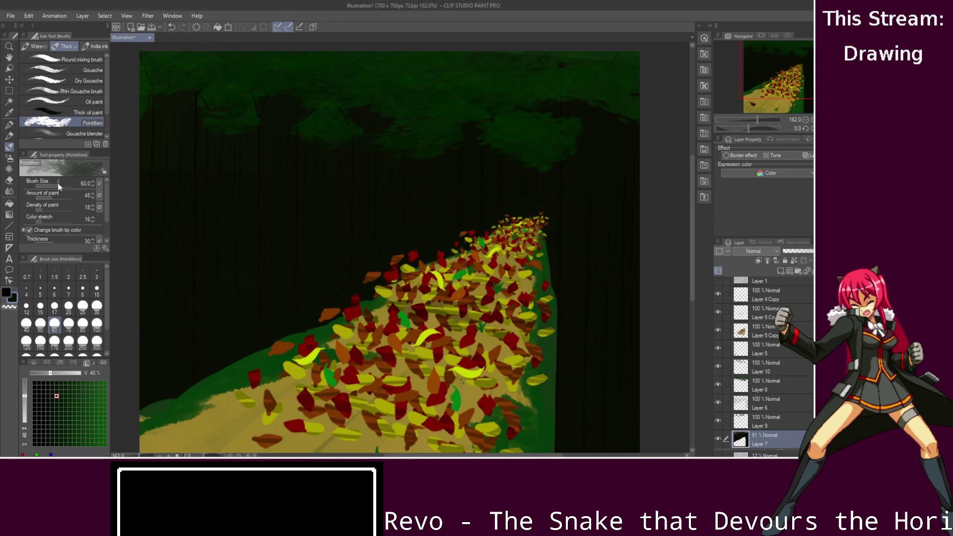
pyautogui.click(9, 181)
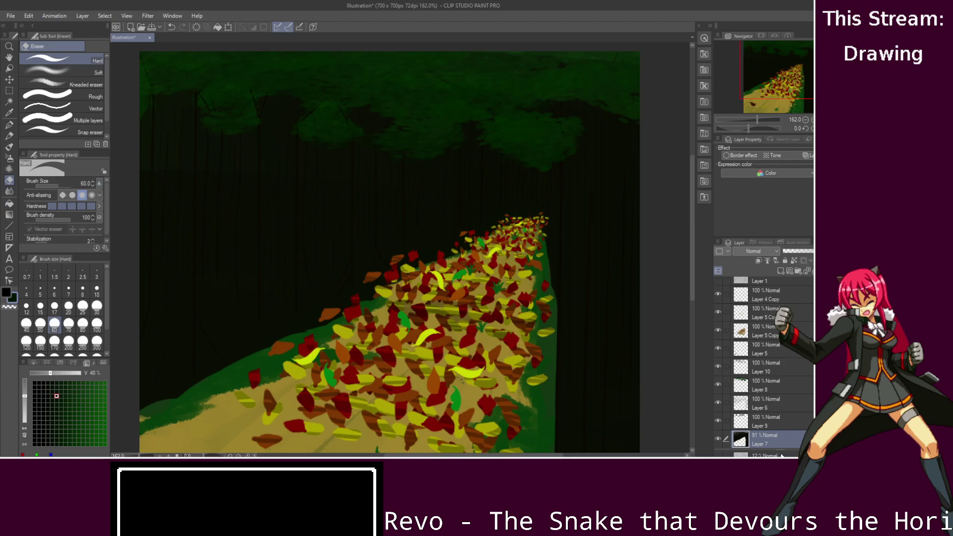
pyautogui.scroll(-3, 790, 424)
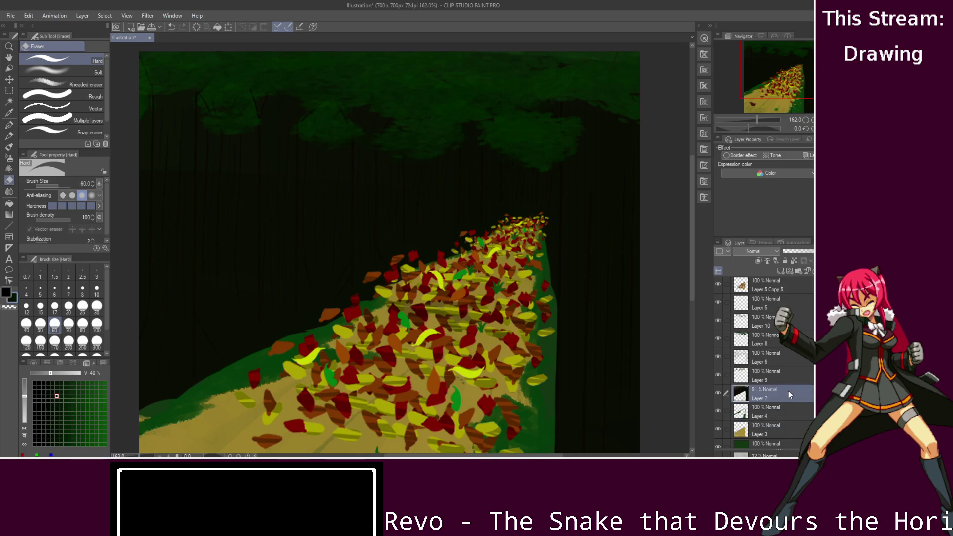
pyautogui.hotkey('ctrl', 'j')
pyautogui.moveTo(789, 395); pyautogui.dragTo(794, 421)
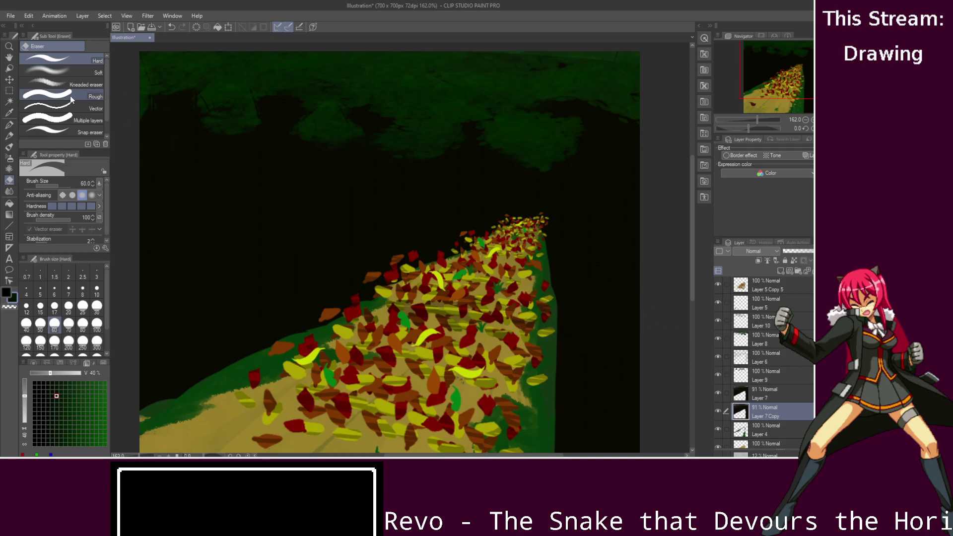
pyautogui.click(6, 103)
pyautogui.click(257, 199)
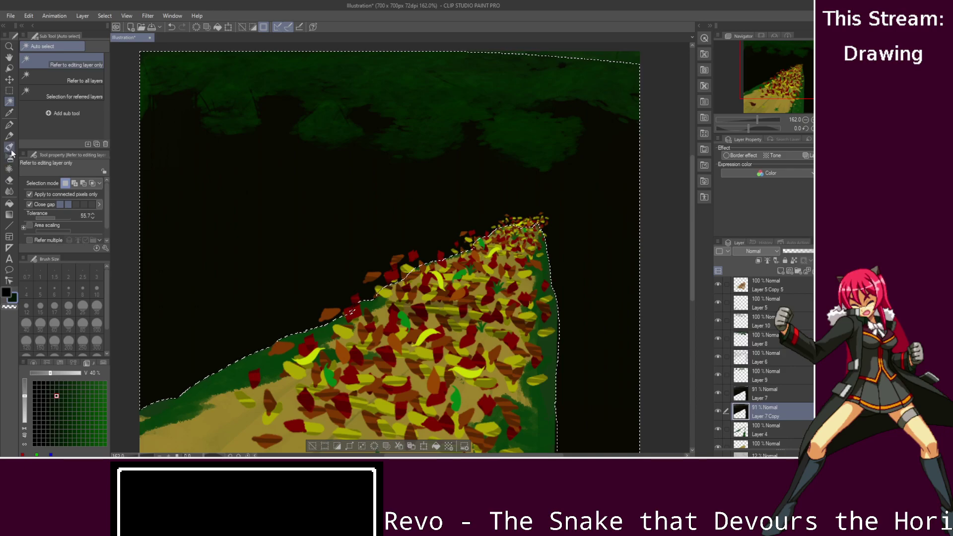
# - Load the Round mixing brush with saturated orange, then return to Layer 7 with the eraser
pyautogui.click(9, 148)
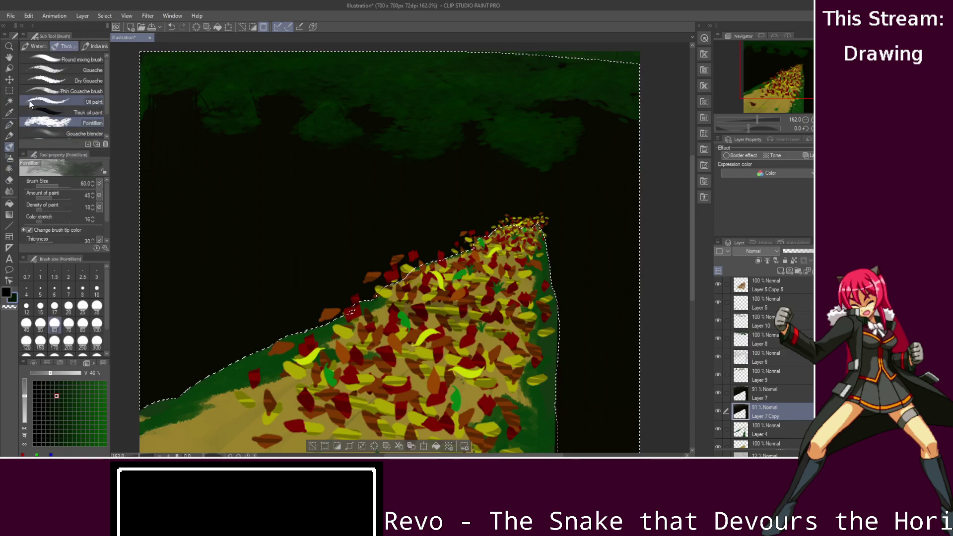
pyautogui.click(63, 60)
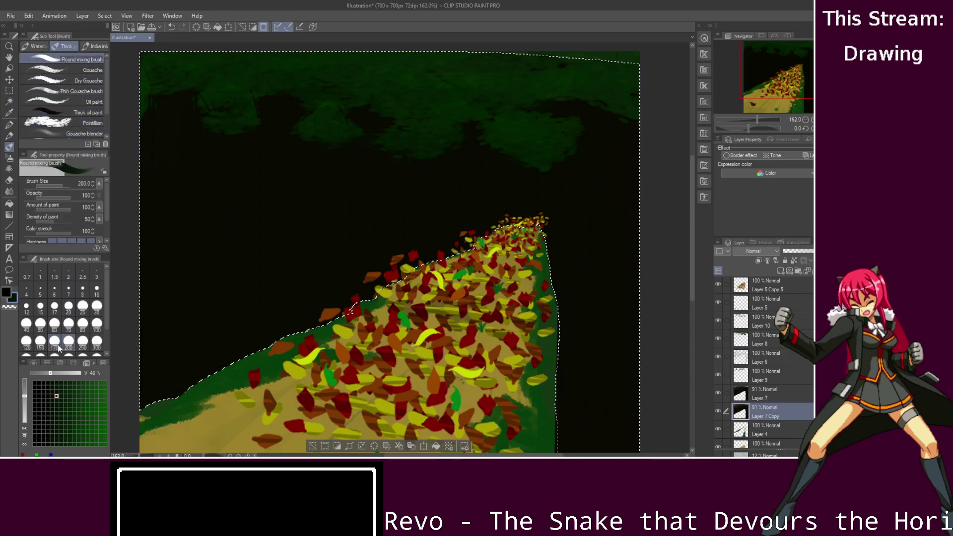
pyautogui.click(36, 362)
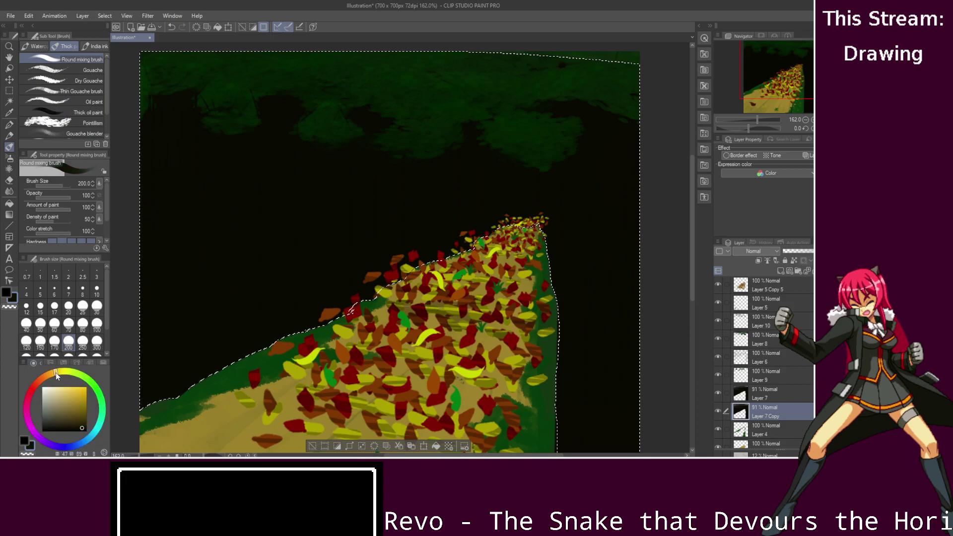
pyautogui.moveTo(72, 403); pyautogui.dragTo(110, 400)
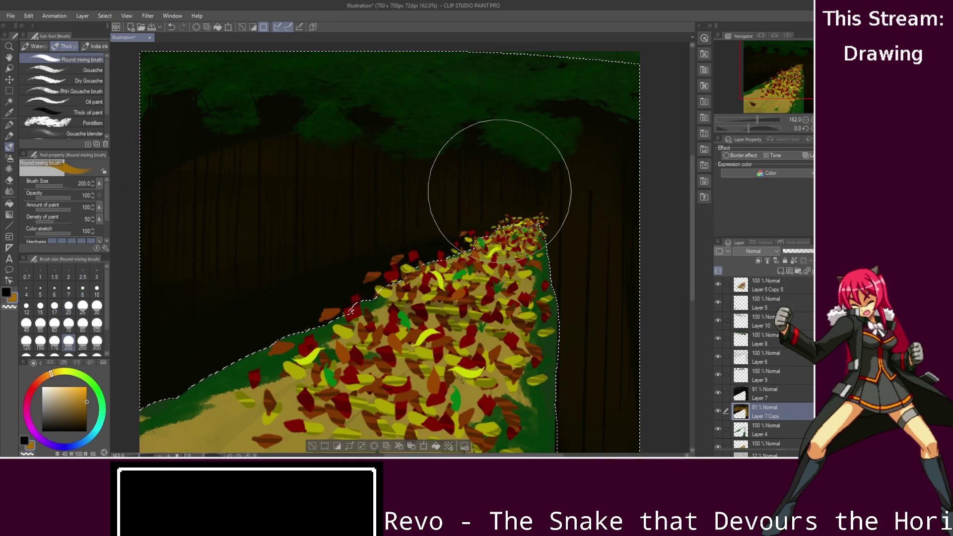
pyautogui.click(771, 399)
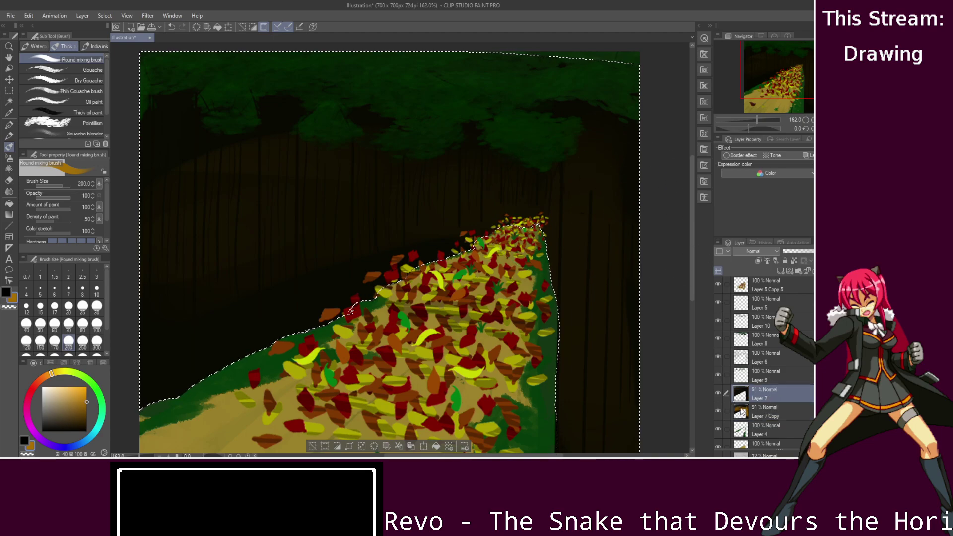
pyautogui.click(9, 181)
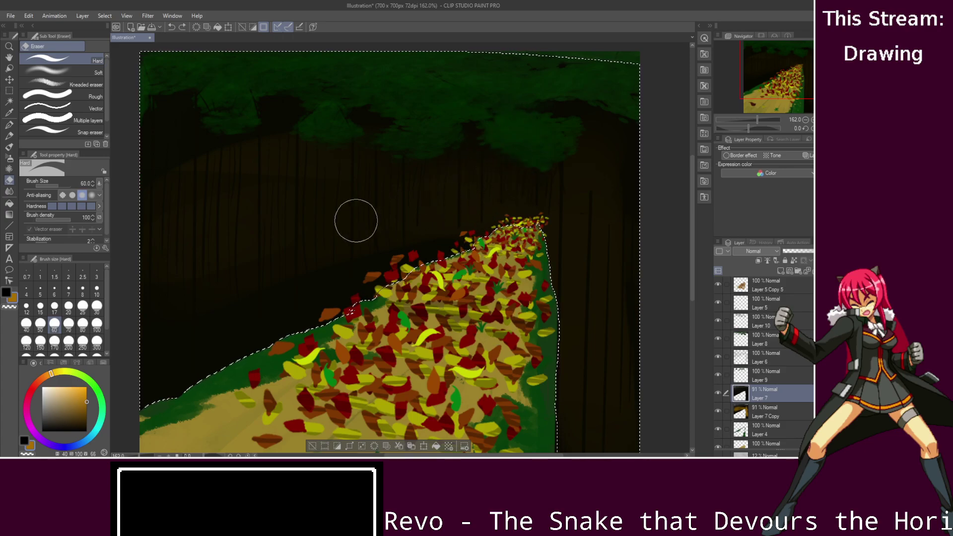
# - At eraser size 50, reveal orange streaks down a central trunk and a tapered one at left
pyautogui.click(40, 323)
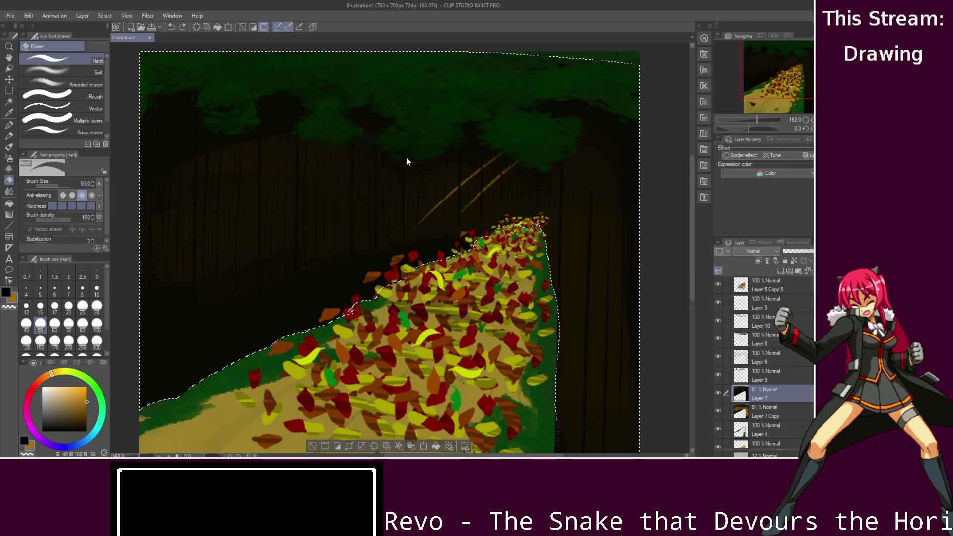
pyautogui.hotkey('ctrl', 'z')
pyautogui.scroll(4, 471, 187)
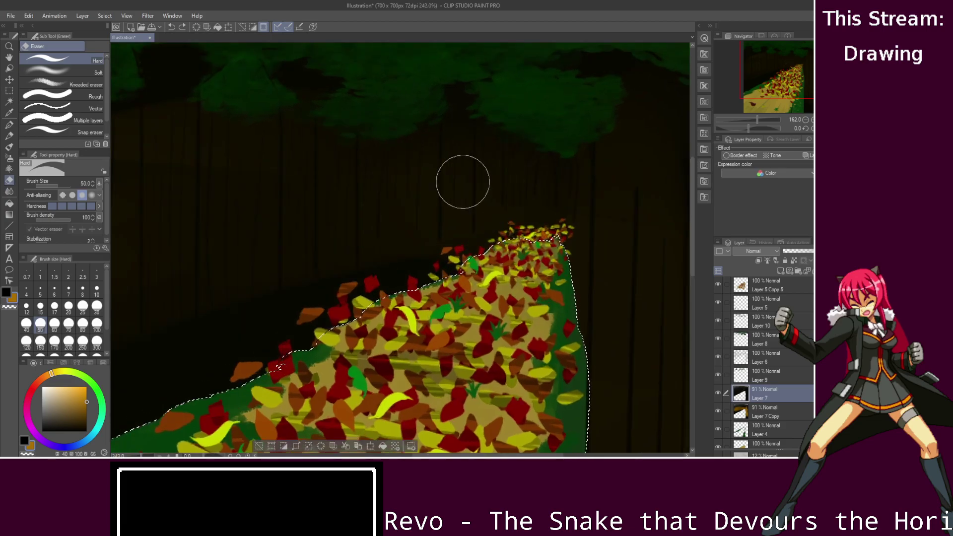
pyautogui.moveTo(479, 104); pyautogui.dragTo(473, 228)
pyautogui.moveTo(478, 106)
pyautogui.mouseDown()
pyautogui.moveTo(474, 240)
pyautogui.moveTo(477, 118)
pyautogui.moveTo(472, 154)
pyautogui.mouseUp()
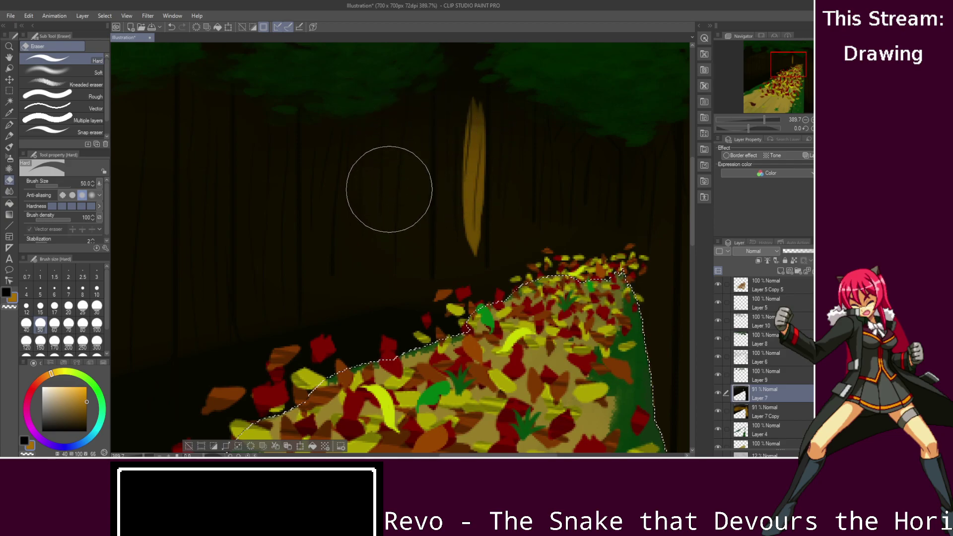
pyautogui.moveTo(284, 93); pyautogui.dragTo(294, 307)
pyautogui.moveTo(281, 106); pyautogui.dragTo(275, 315)
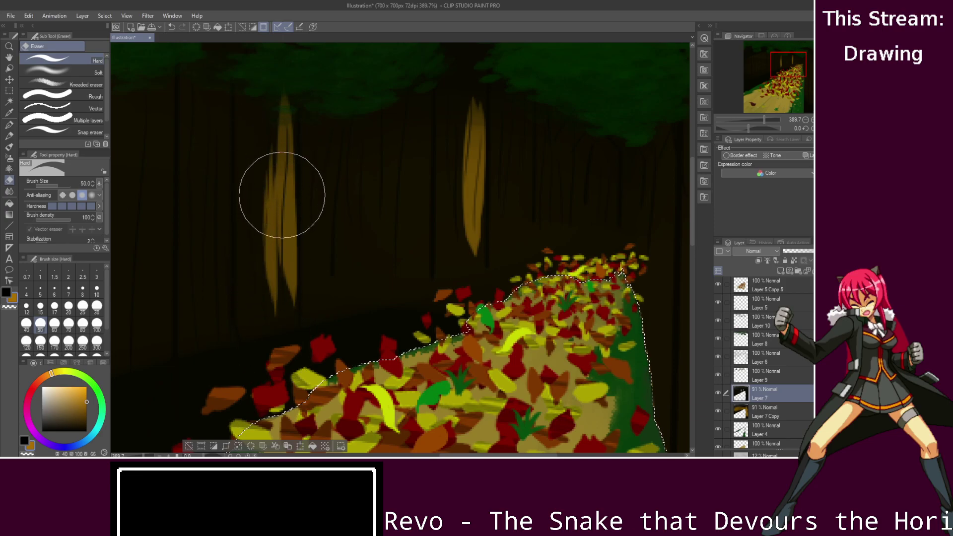
pyautogui.hotkey('ctrl', 'z')
pyautogui.moveTo(272, 131); pyautogui.dragTo(277, 264)
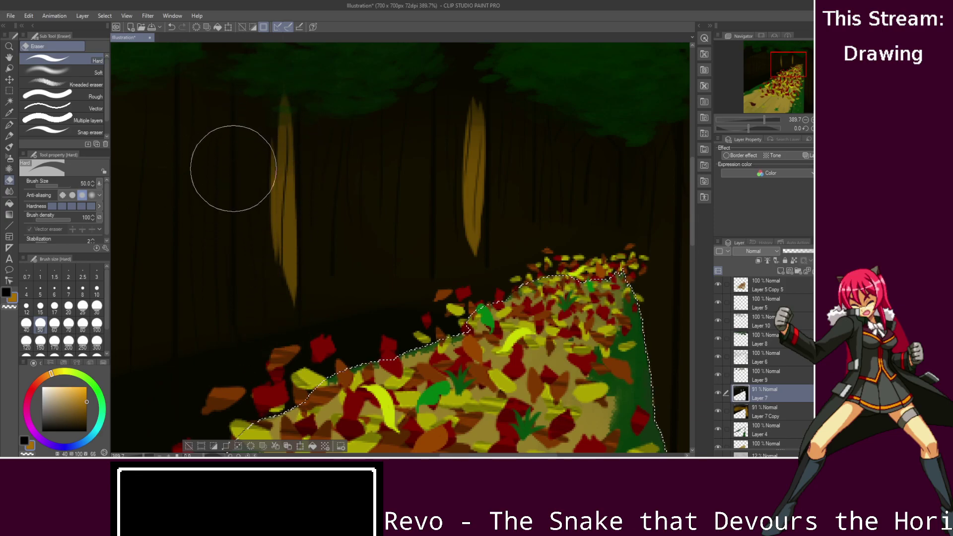
# - Add thin orange streaks on a far-left trunk and a few distant trunks
pyautogui.moveTo(229, 144); pyautogui.dragTo(220, 301)
pyautogui.hotkey('ctrl', 'z')
pyautogui.moveTo(223, 133)
pyautogui.mouseDown()
pyautogui.moveTo(224, 306)
pyautogui.moveTo(221, 298)
pyautogui.mouseUp()
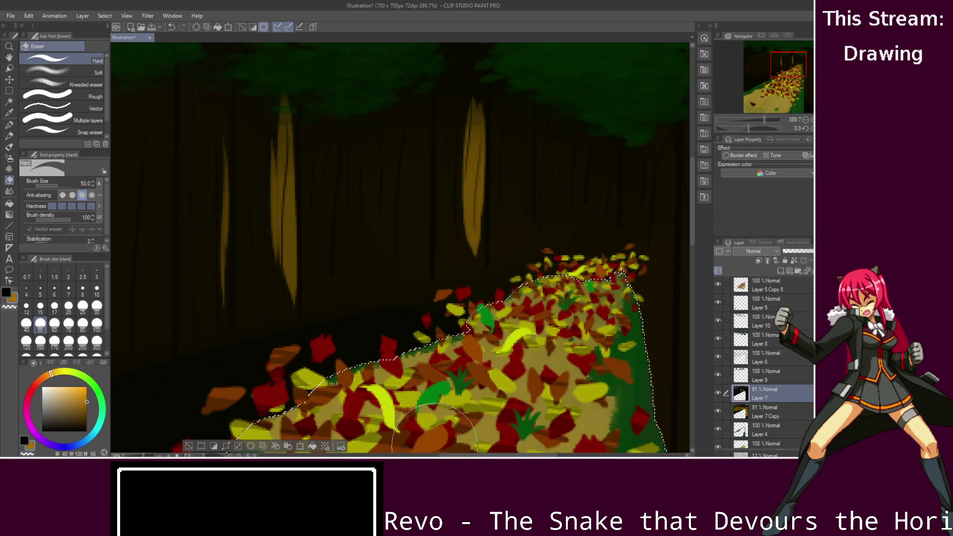
pyautogui.moveTo(459, 455); pyautogui.dragTo(490, 455)
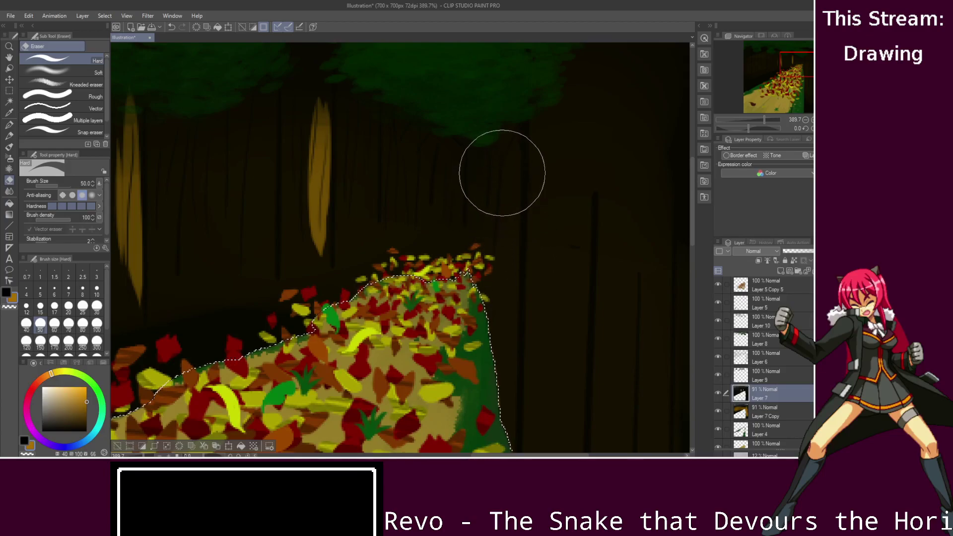
pyautogui.moveTo(506, 168); pyautogui.dragTo(501, 230)
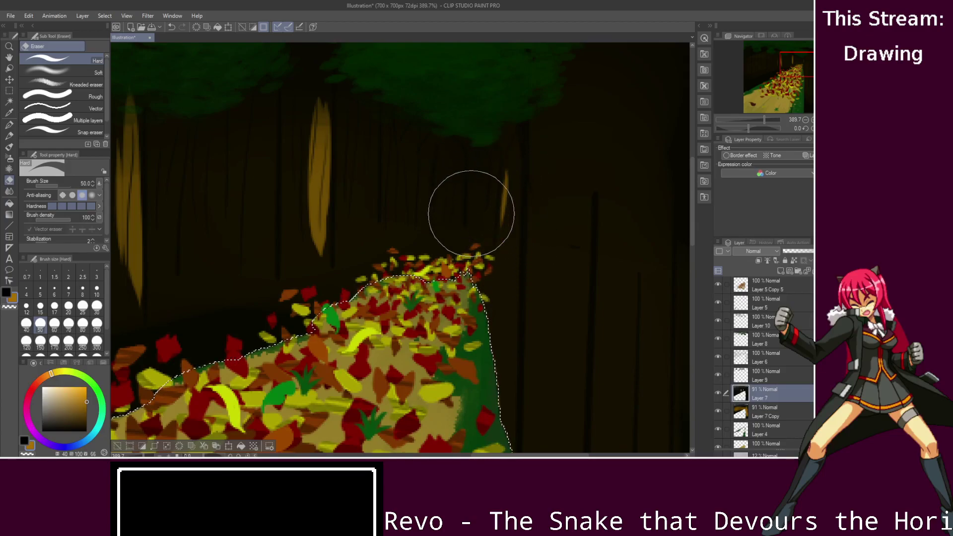
pyautogui.moveTo(435, 166)
pyautogui.mouseDown()
pyautogui.moveTo(442, 187)
pyautogui.moveTo(402, 200)
pyautogui.moveTo(403, 225)
pyautogui.mouseUp()
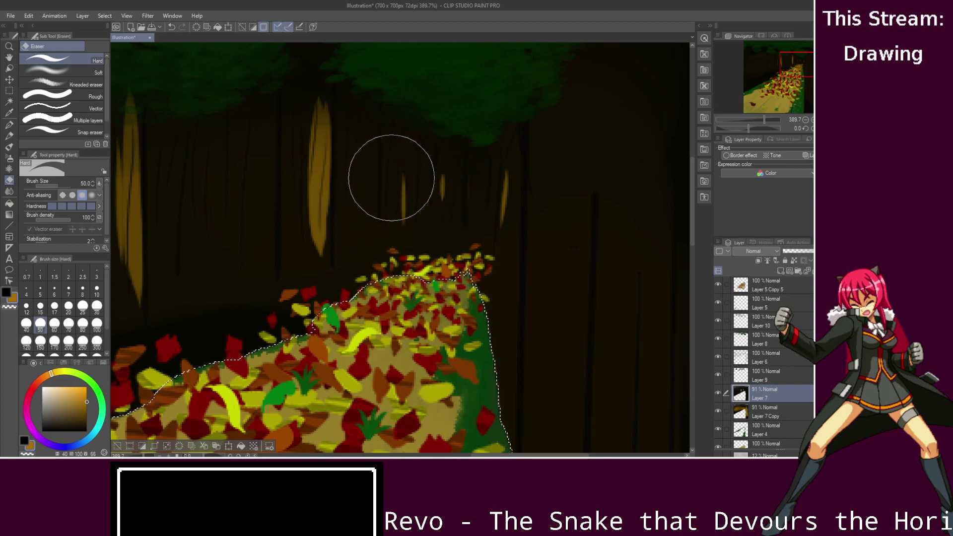
pyautogui.moveTo(400, 177); pyautogui.dragTo(394, 177)
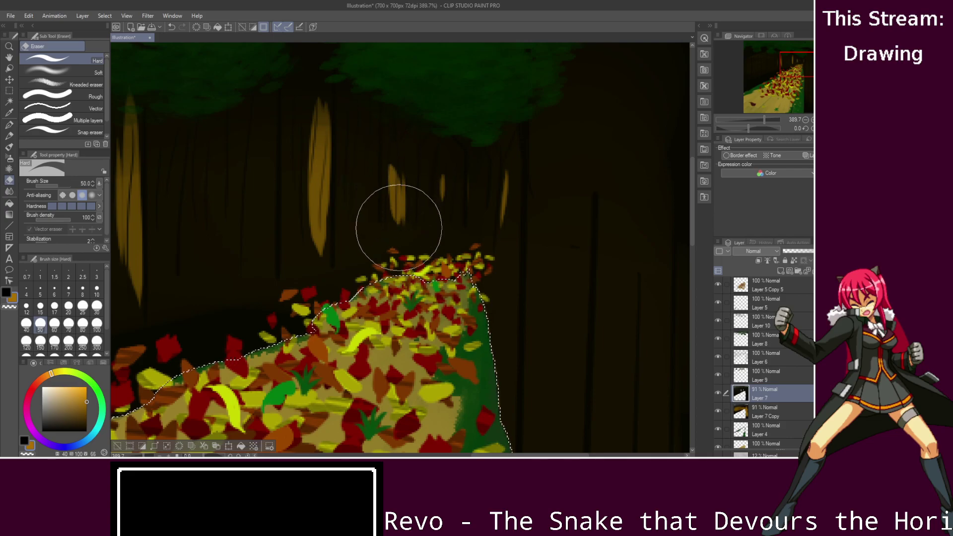
pyautogui.hotkey('ctrl', 'z')
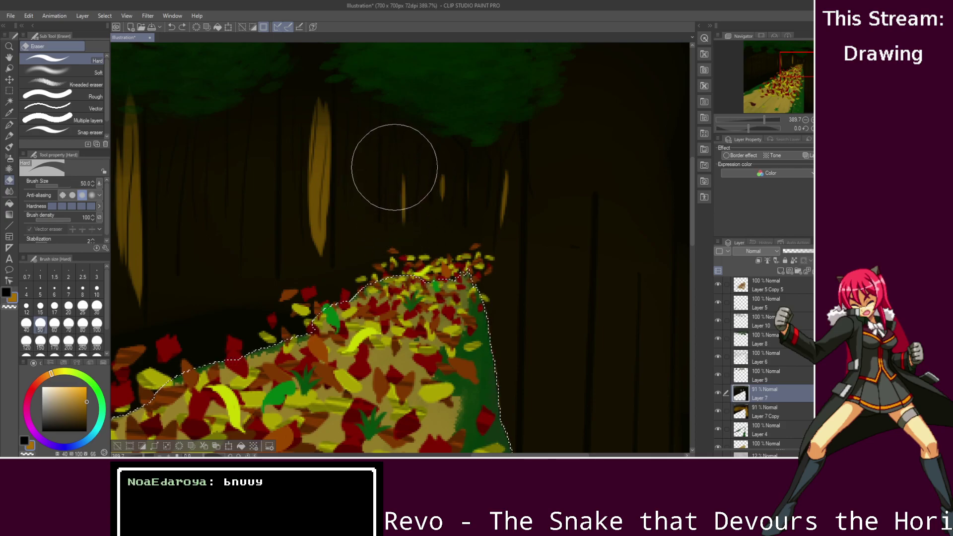
# - Redraw a long orange streak on a right trunk and add one on a left trunk
pyautogui.moveTo(552, 122); pyautogui.dragTo(545, 435)
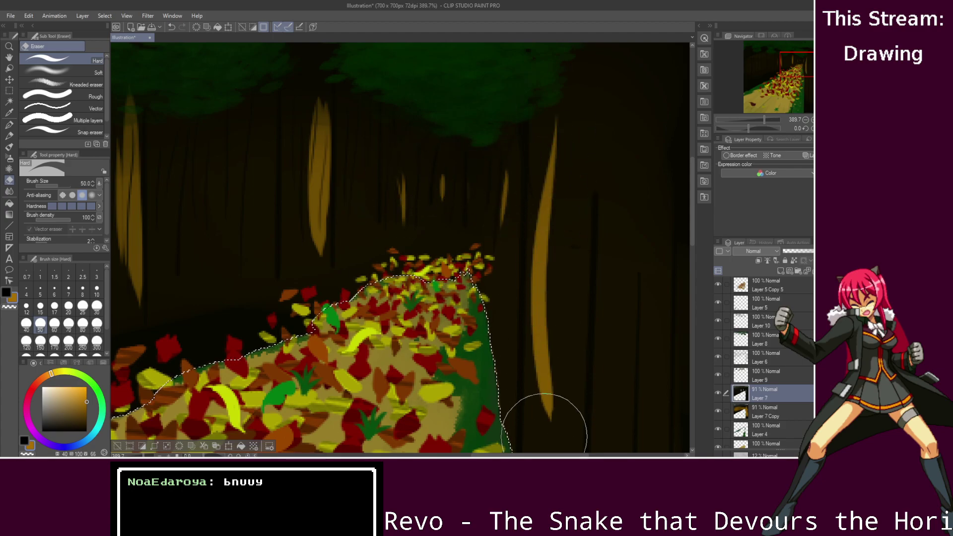
pyautogui.scroll(-3, 585, 243)
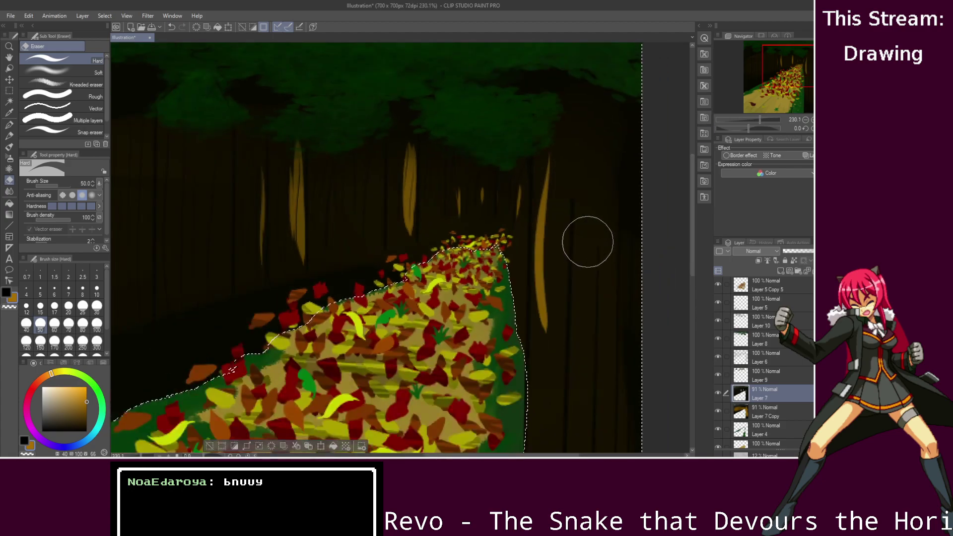
pyautogui.scroll(-1, 585, 243)
pyautogui.hotkey('ctrl', 'z')
pyautogui.moveTo(555, 272); pyautogui.dragTo(538, 424)
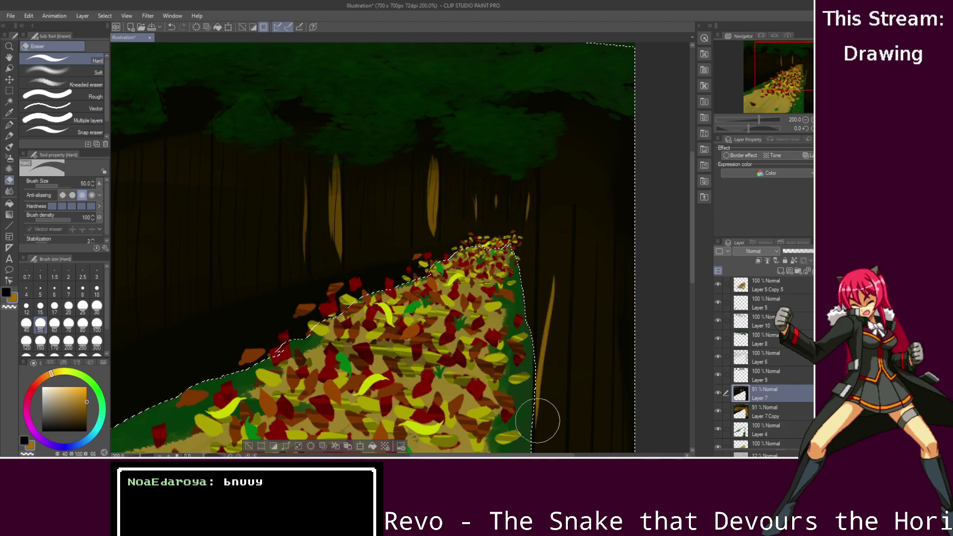
pyautogui.hotkey('ctrl', 'z')
pyautogui.moveTo(546, 272)
pyautogui.mouseDown()
pyautogui.moveTo(536, 431)
pyautogui.moveTo(490, 455)
pyautogui.moveTo(436, 455)
pyautogui.mouseUp()
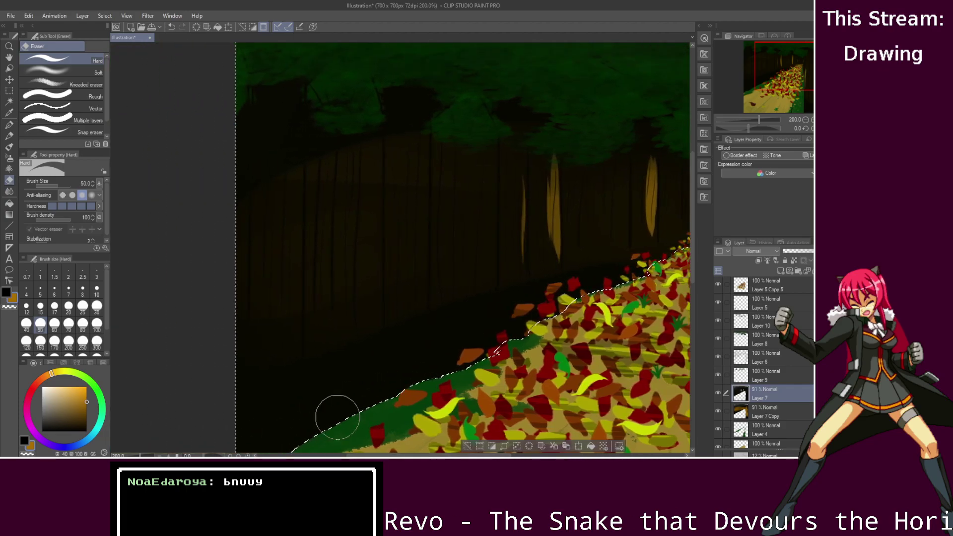
pyautogui.moveTo(291, 166); pyautogui.dragTo(293, 362)
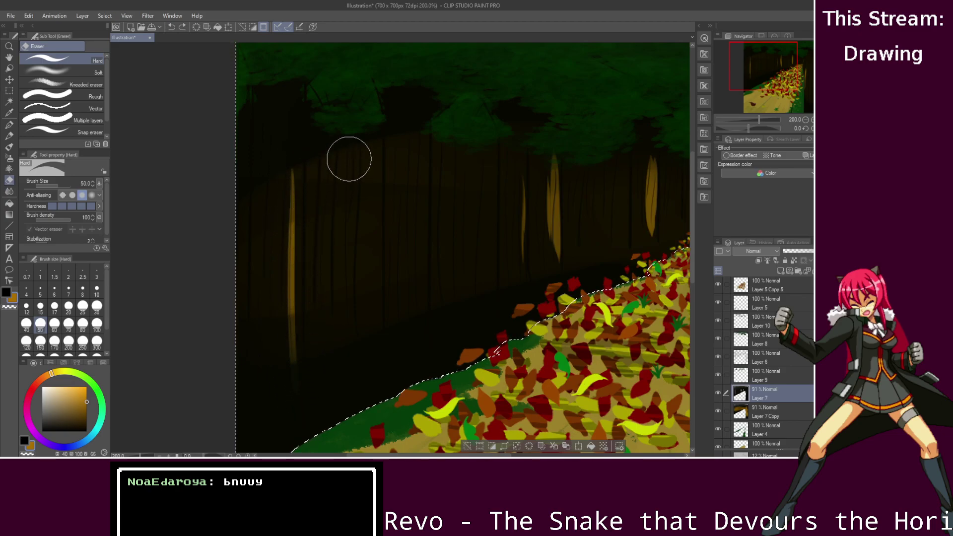
pyautogui.hotkey('ctrl', 'z')
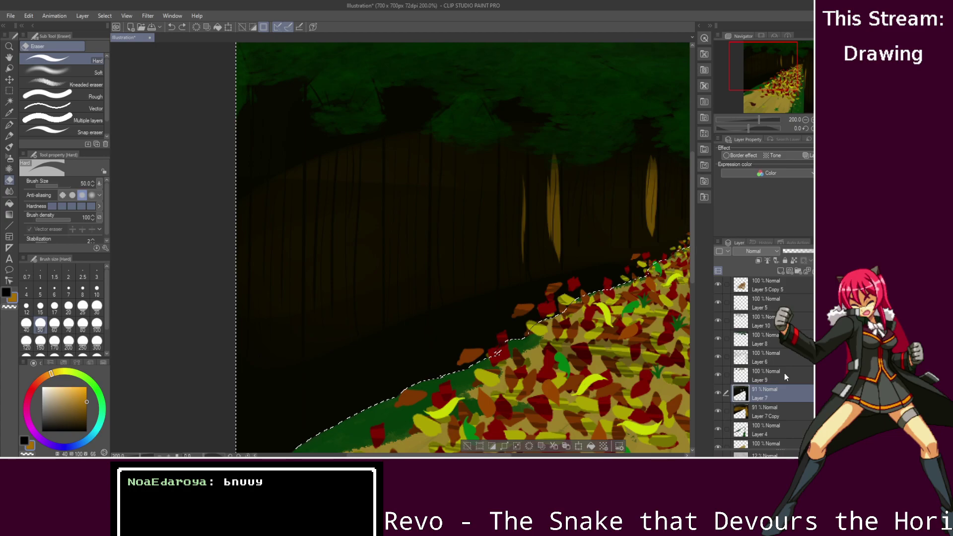
pyautogui.hotkey('ctrl', 'y')
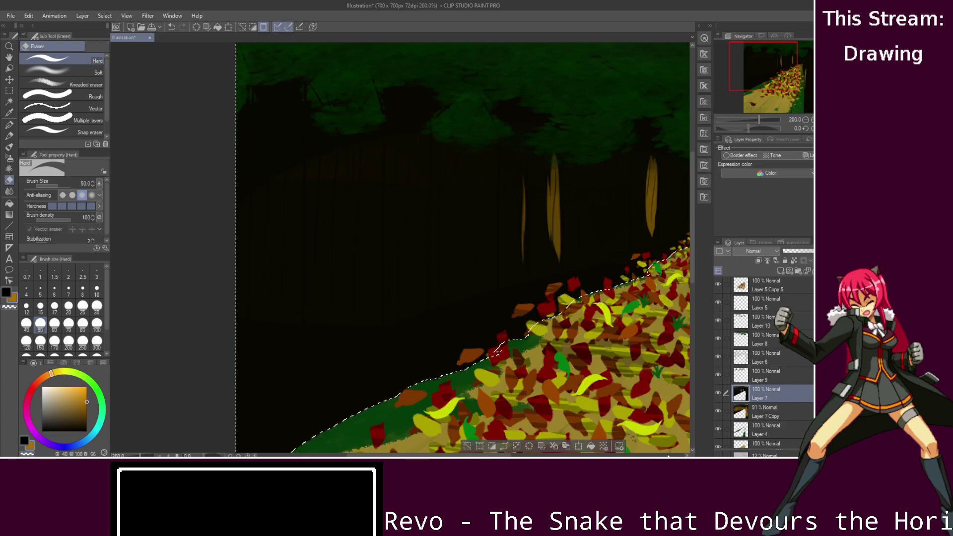
# - Drop the current selection and make the top Layer 1 the working layer
pyautogui.click(667, 456)
pyautogui.moveTo(608, 455); pyautogui.dragTo(481, 444)
pyautogui.scroll(-2, 491, 424)
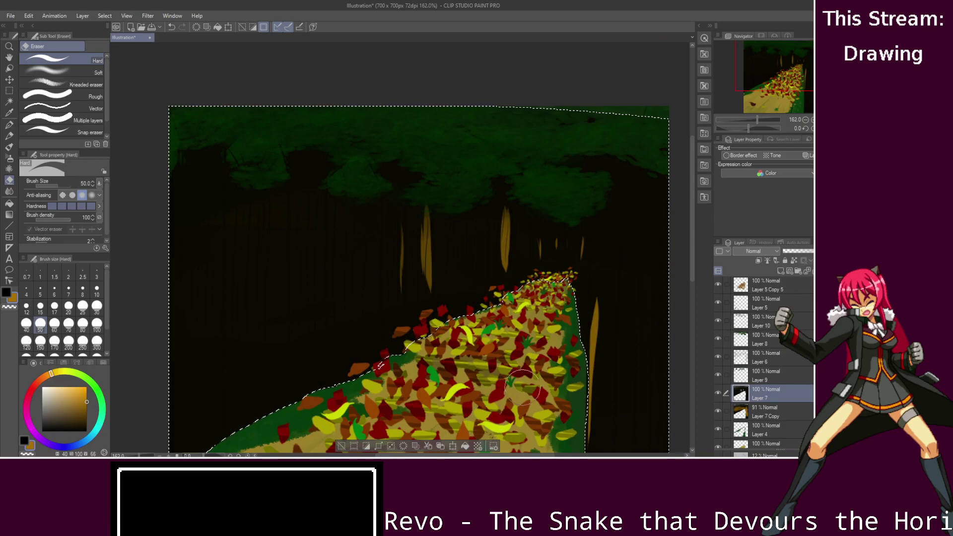
pyautogui.moveTo(691, 220); pyautogui.dragTo(691, 262)
pyautogui.scroll(-1, 592, 213)
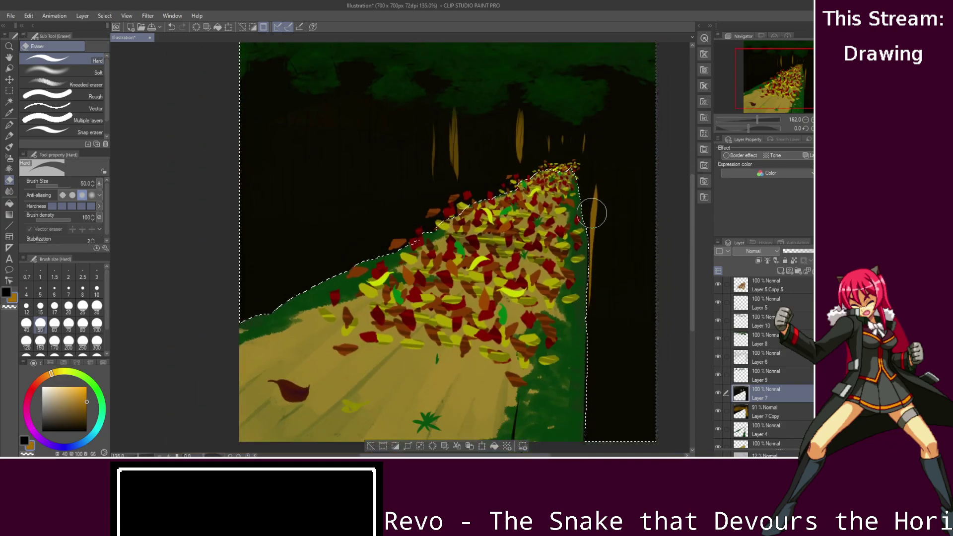
pyautogui.scroll(-1, 592, 213)
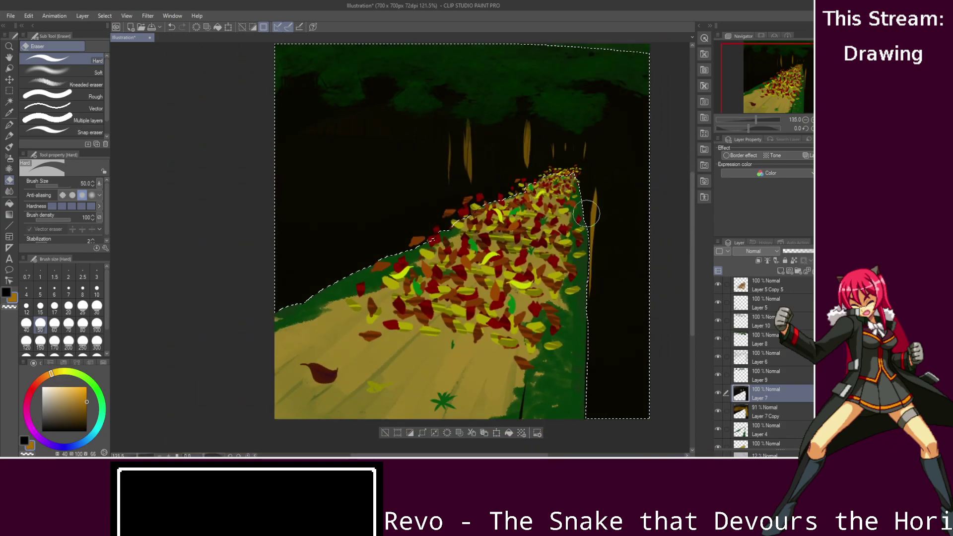
pyautogui.click(8, 90)
pyautogui.click(251, 155)
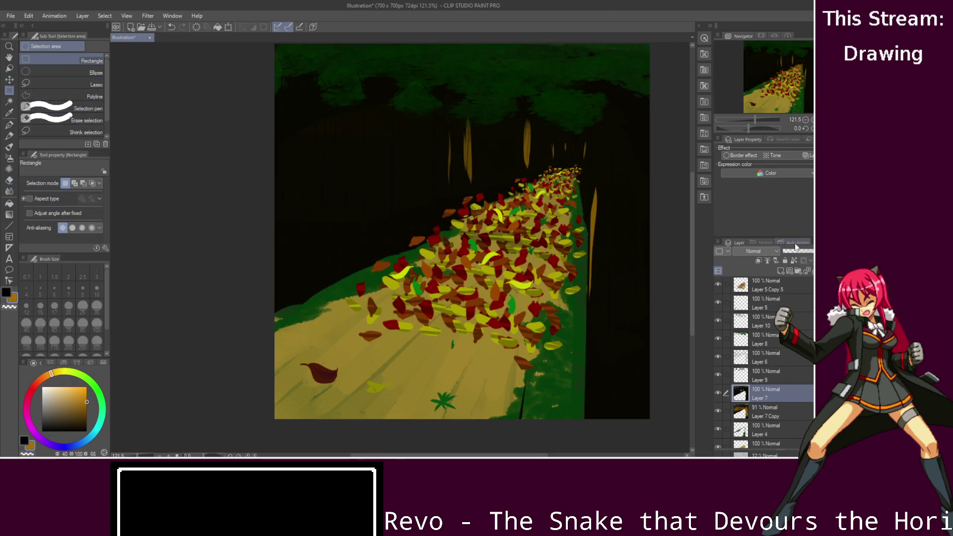
pyautogui.scroll(3, 764, 362)
pyautogui.click(727, 289)
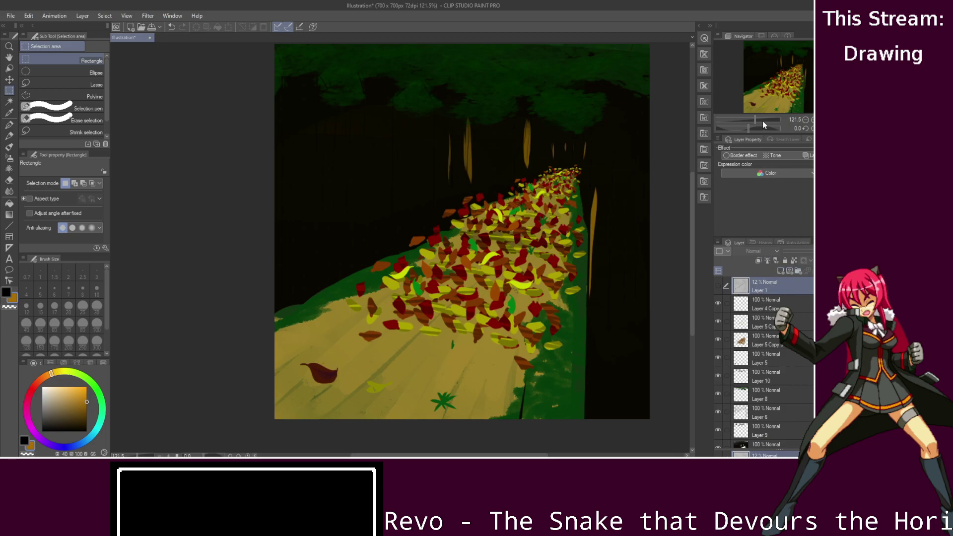
# - Add a new top layer, fill it solid dark purple, and lower its opacity
pyautogui.click(780, 271)
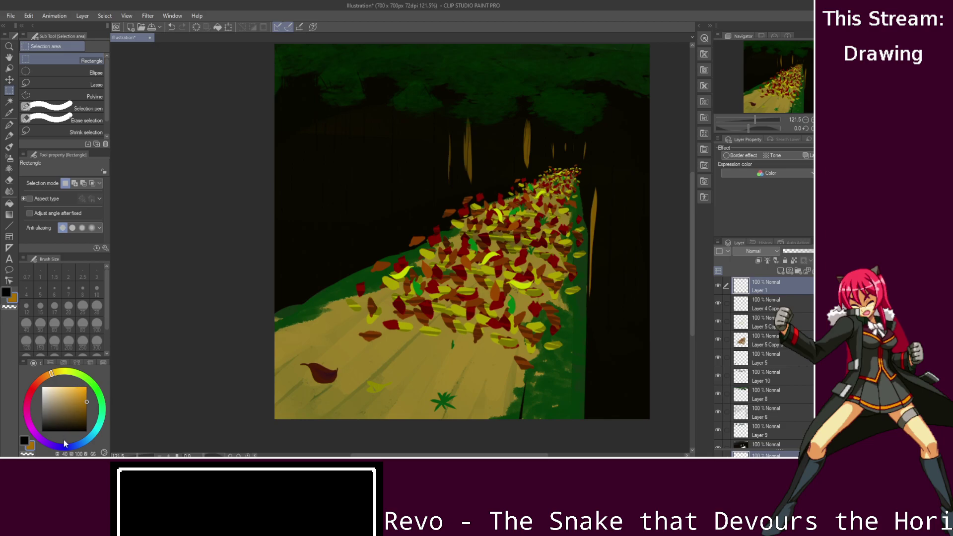
pyautogui.click(34, 432)
pyautogui.click(85, 420)
pyautogui.moveTo(83, 422); pyautogui.dragTo(91, 422)
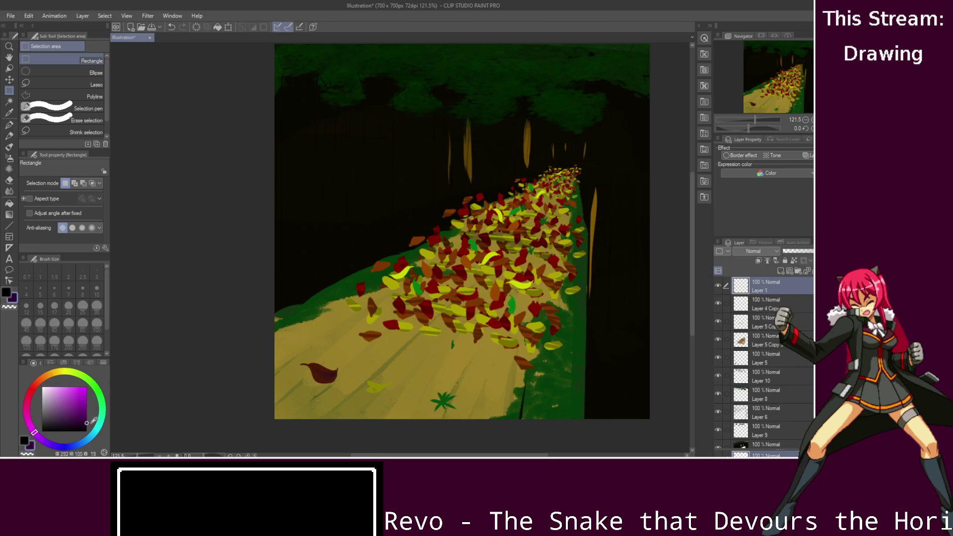
pyautogui.click(9, 203)
pyautogui.click(372, 233)
pyautogui.moveTo(811, 251); pyautogui.dragTo(787, 252)
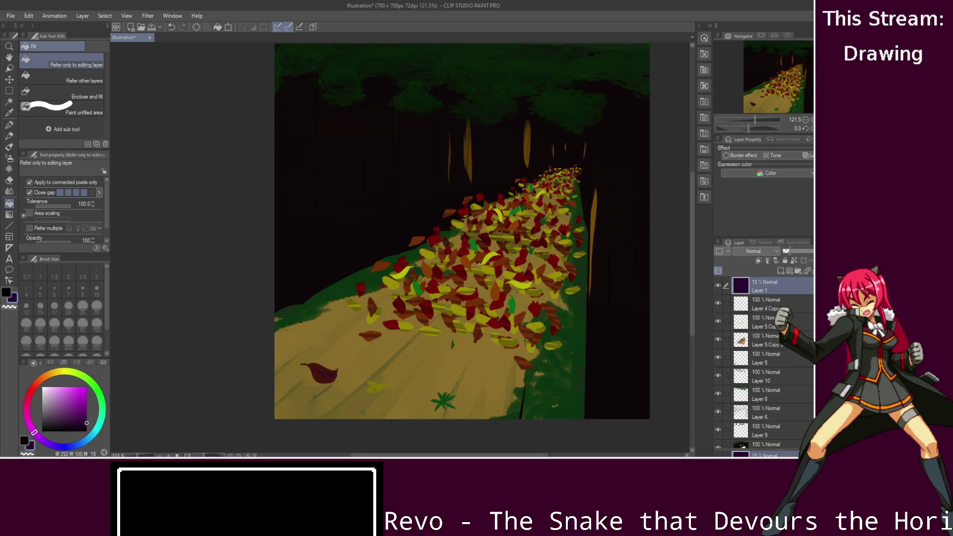
# - On the leaves layer, try auto-selecting the empty area around the leaves, then deselect
pyautogui.click(765, 341)
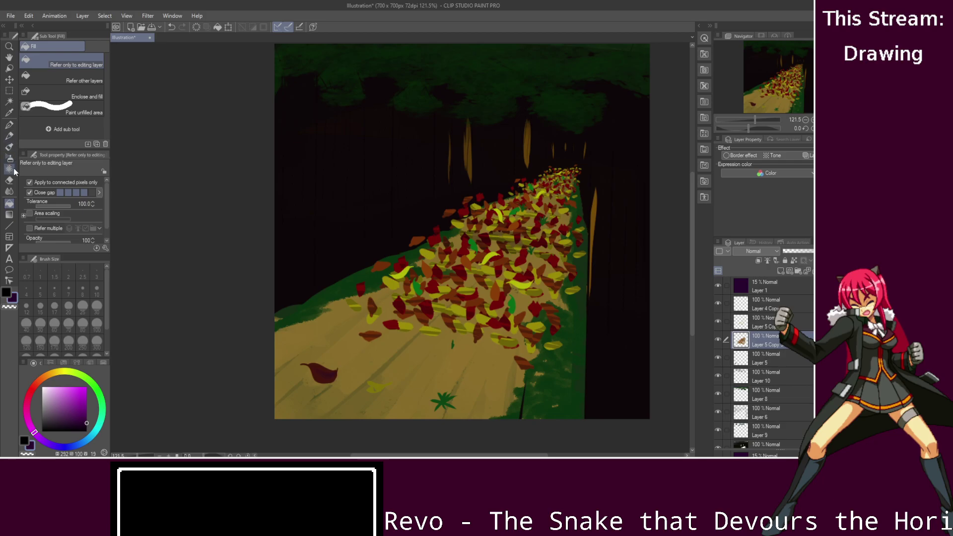
pyautogui.click(9, 101)
pyautogui.click(532, 276)
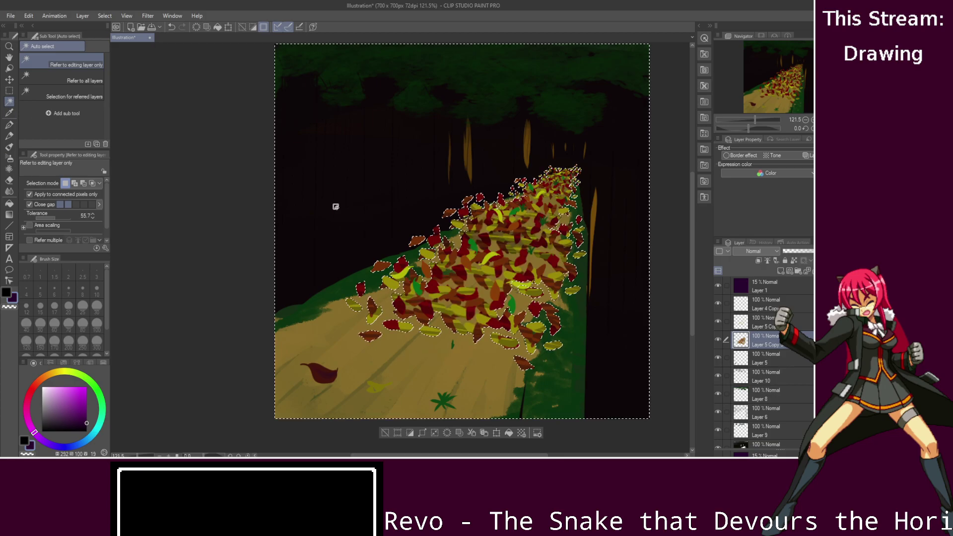
pyautogui.click(9, 91)
pyautogui.hotkey('ctrl', 'd')
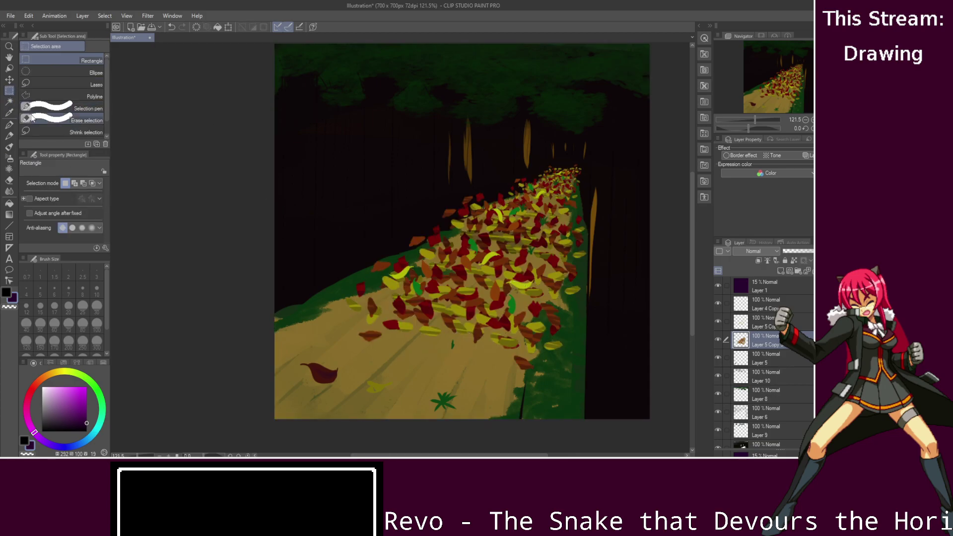
# - Auto-select around the leaves at tolerance 100 and invert so only the leaves are selected
pyautogui.click(9, 102)
pyautogui.moveTo(59, 216); pyautogui.dragTo(72, 217)
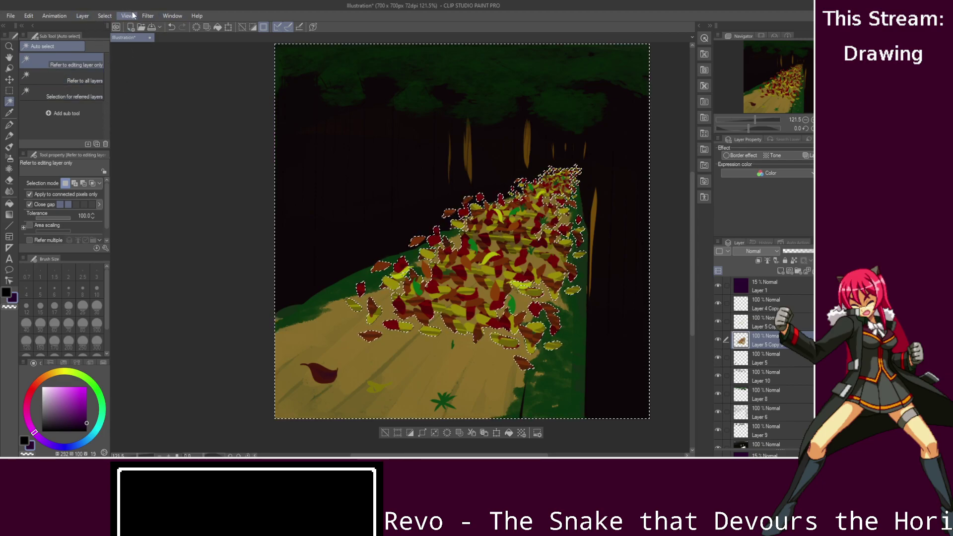
pyautogui.click(113, 16)
pyautogui.click(118, 53)
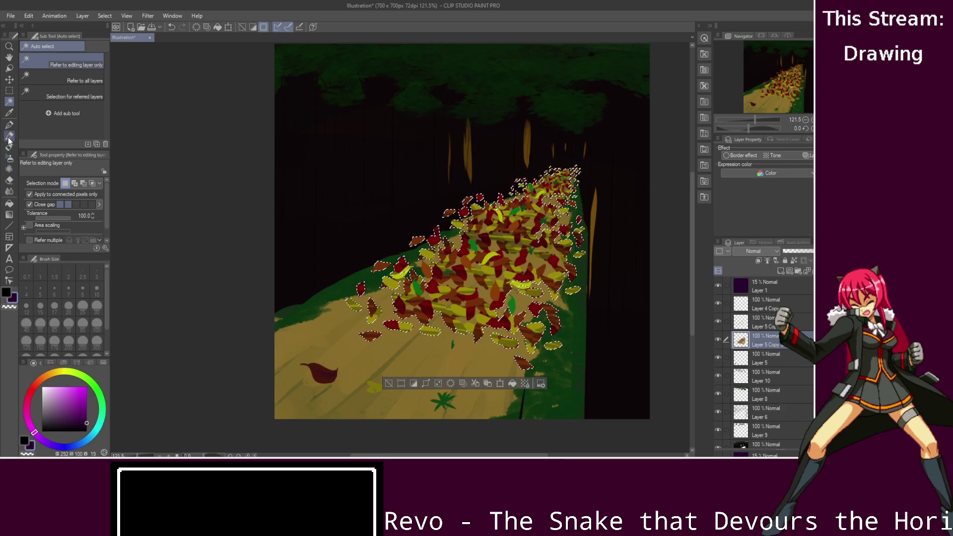
# - Add a new layer above the leaves and try a dark purple fill, then undo it
pyautogui.click(781, 270)
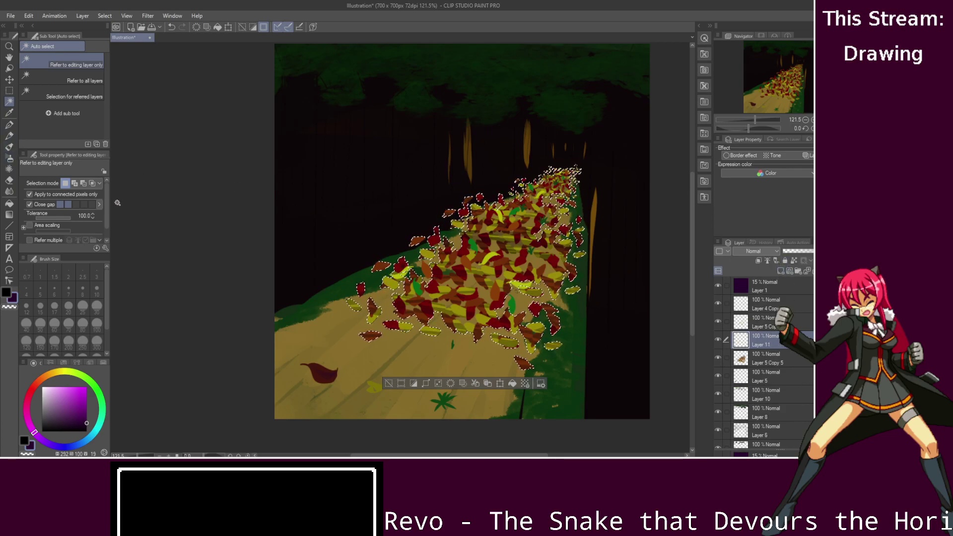
pyautogui.click(9, 203)
pyautogui.click(509, 237)
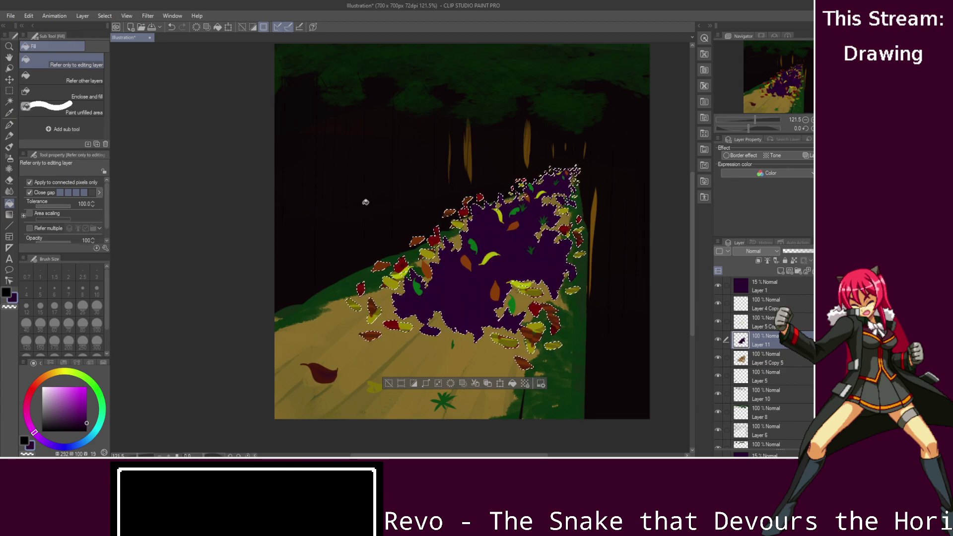
pyautogui.hotkey('ctrl', 'z')
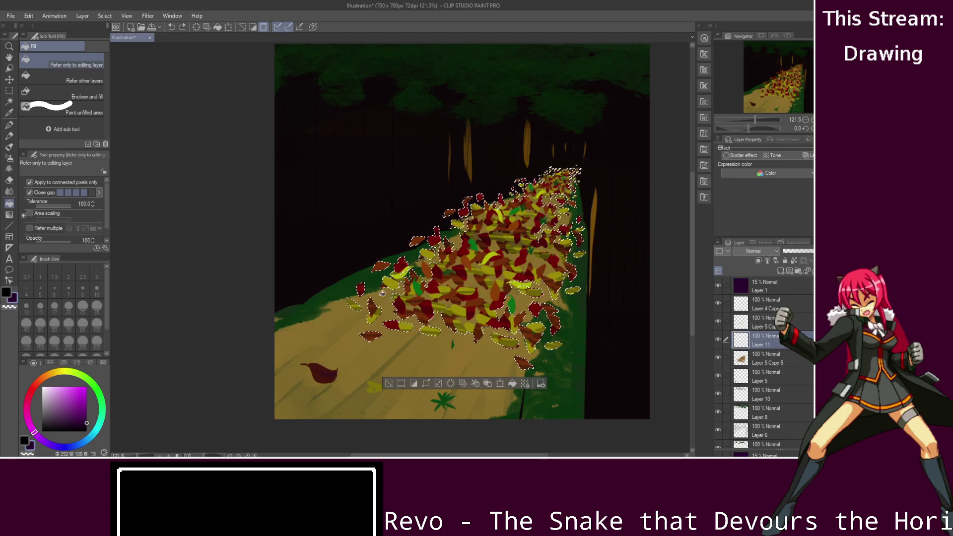
# - Paint purple over the selected leaves with the mixing brush at size 250
pyautogui.click(9, 147)
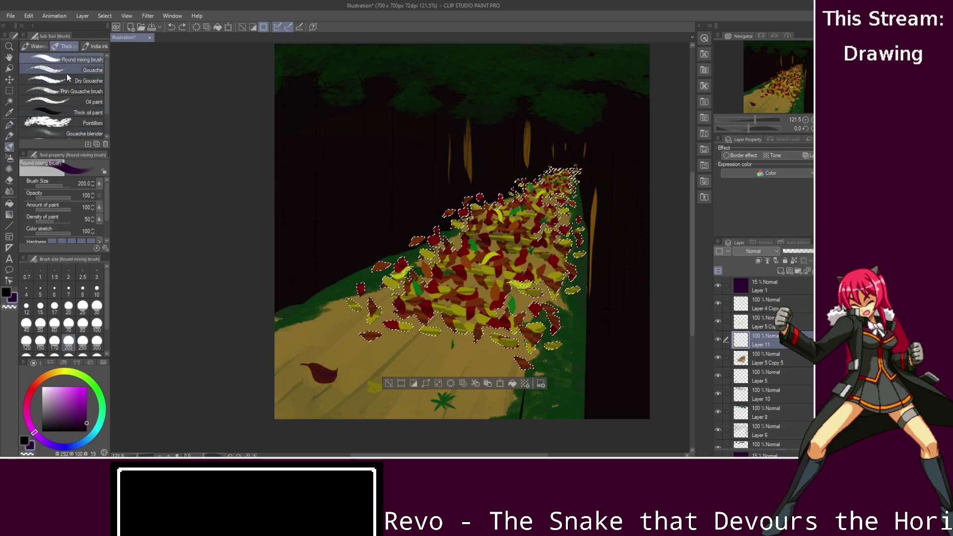
pyautogui.click(84, 342)
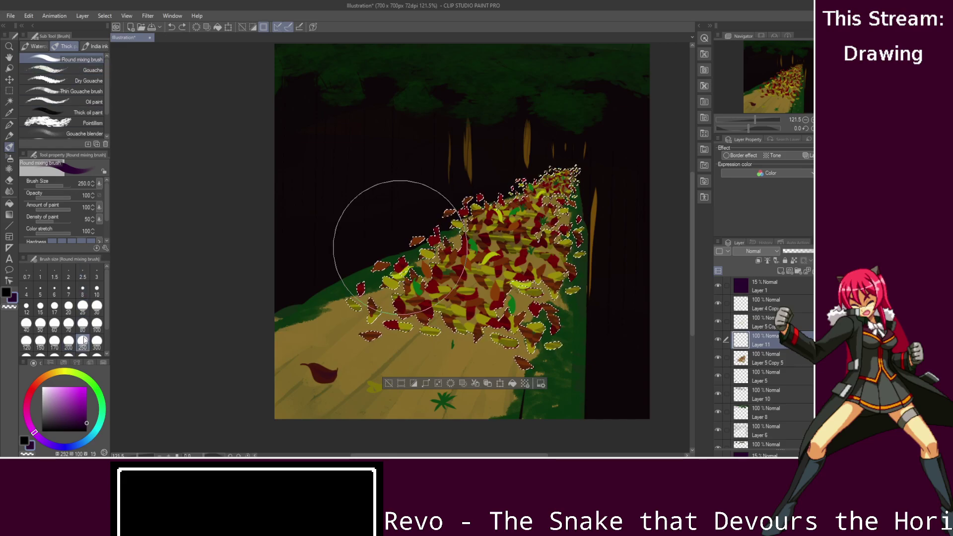
pyautogui.moveTo(570, 132)
pyautogui.mouseDown()
pyautogui.moveTo(378, 218)
pyautogui.moveTo(312, 341)
pyautogui.moveTo(536, 187)
pyautogui.moveTo(612, 152)
pyautogui.moveTo(516, 298)
pyautogui.mouseUp()
pyautogui.hotkey('ctrl', 'z')
pyautogui.moveTo(572, 188)
pyautogui.mouseDown()
pyautogui.moveTo(638, 213)
pyautogui.moveTo(414, 202)
pyautogui.moveTo(330, 372)
pyautogui.mouseUp()
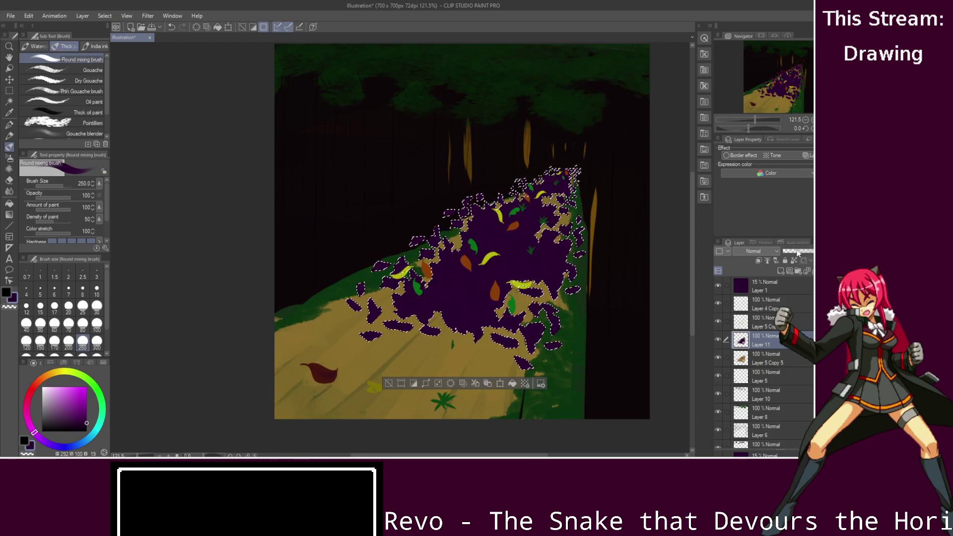
# - Set Layer 11's opacity to about 31% and clear the leaf selection
pyautogui.moveTo(797, 251); pyautogui.dragTo(791, 251)
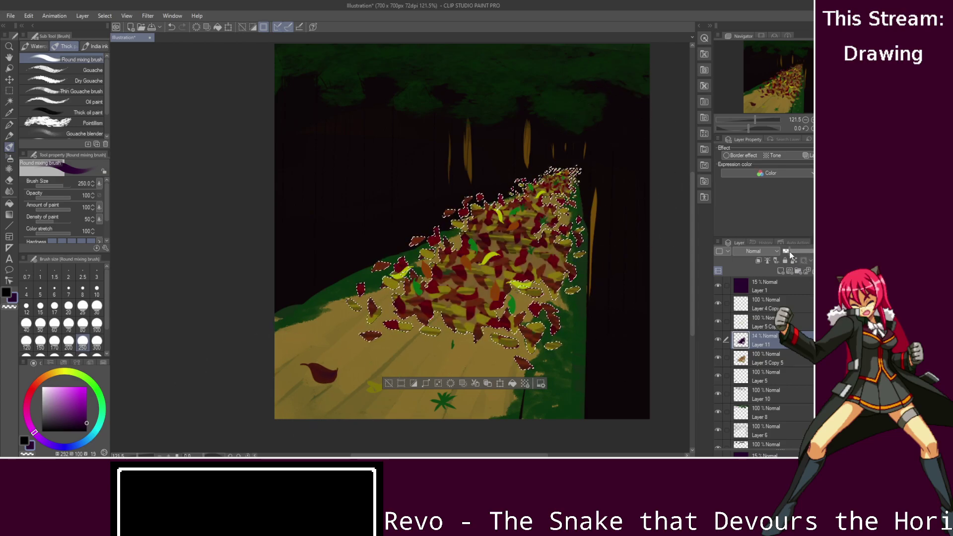
pyautogui.click(9, 90)
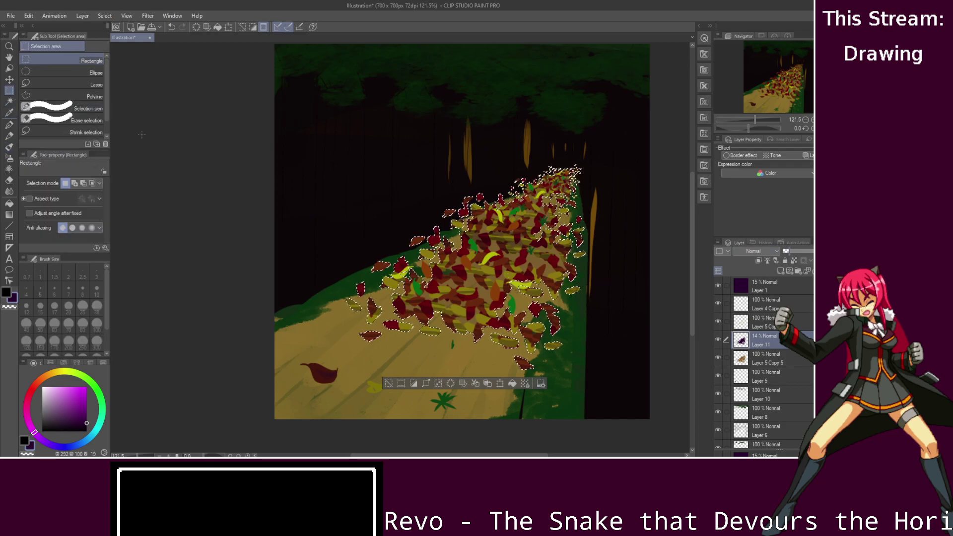
pyautogui.click(395, 189)
pyautogui.moveTo(790, 253); pyautogui.dragTo(793, 252)
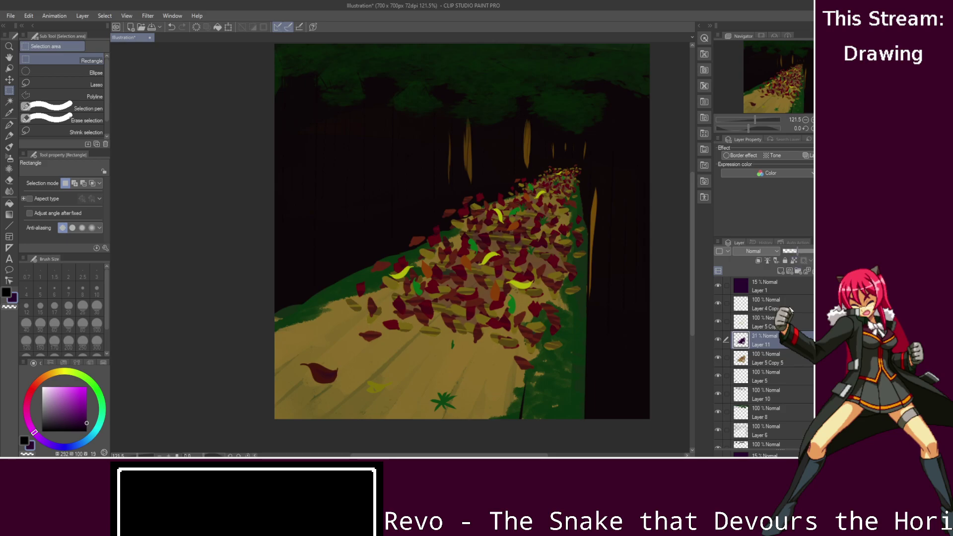
# - Toggle the two leaf layers to compare the result, then select Layer 5 Copy
pyautogui.click(717, 375)
pyautogui.click(718, 375)
pyautogui.click(718, 320)
pyautogui.click(717, 320)
pyautogui.click(754, 322)
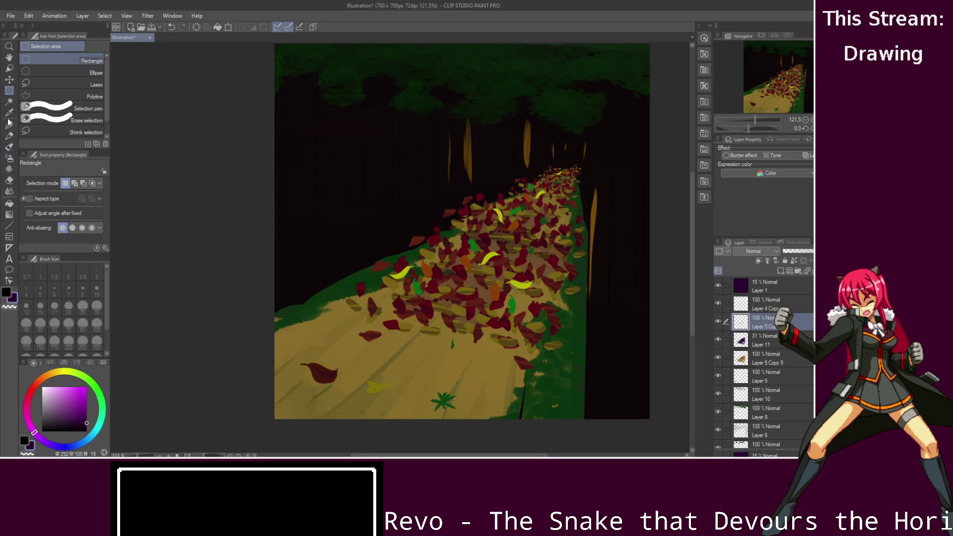
# - Select only the leaves on Layer 5 Copy and add a new layer above to brush on
pyautogui.click(9, 102)
pyautogui.click(283, 178)
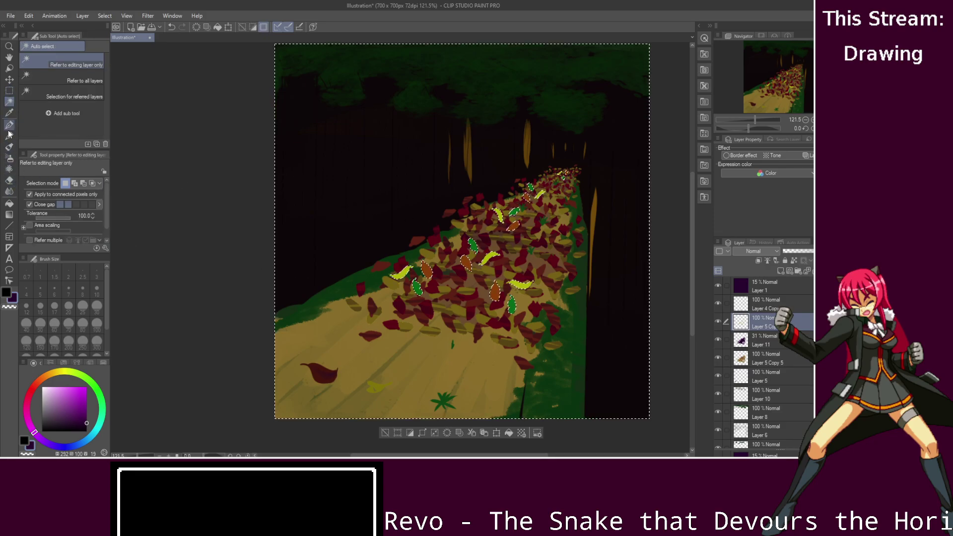
pyautogui.click(123, 61)
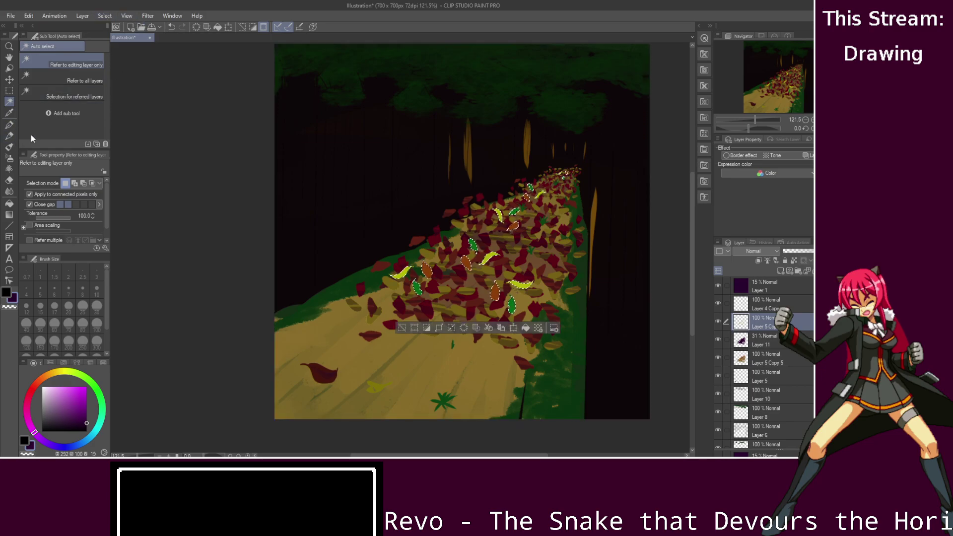
pyautogui.click(780, 270)
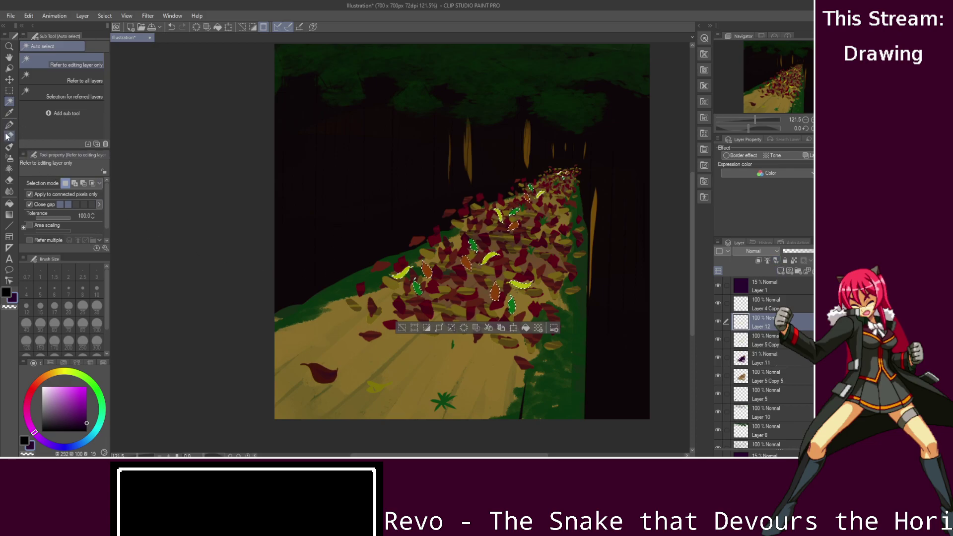
pyautogui.click(10, 148)
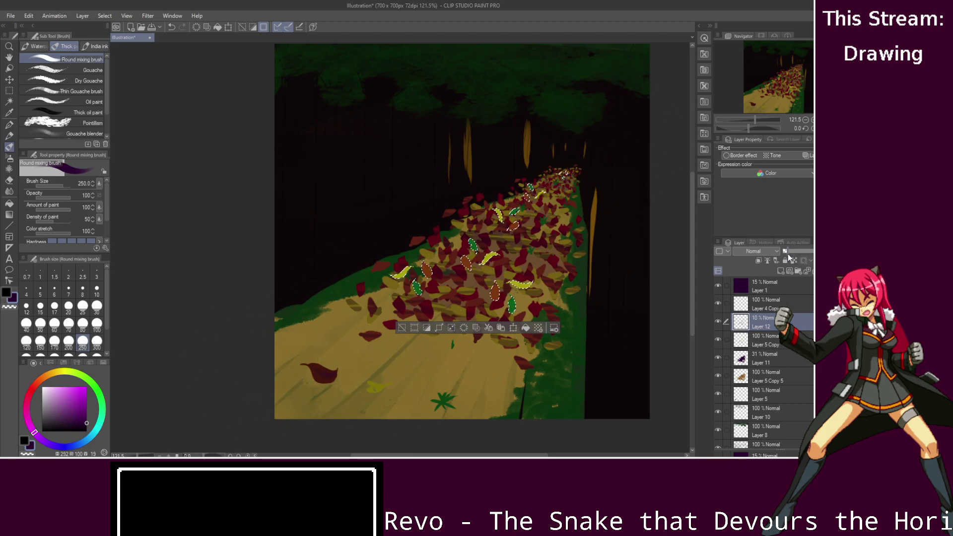
# - Set Layer 12 to 33% opacity, deselect, and make Layer 1 the working layer
pyautogui.moveTo(796, 254); pyautogui.dragTo(798, 254)
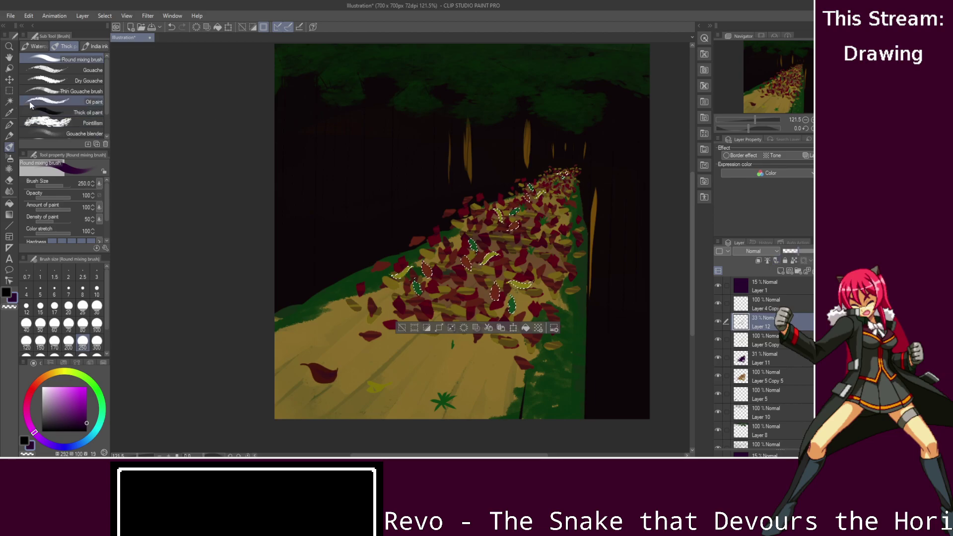
pyautogui.click(9, 91)
pyautogui.click(235, 155)
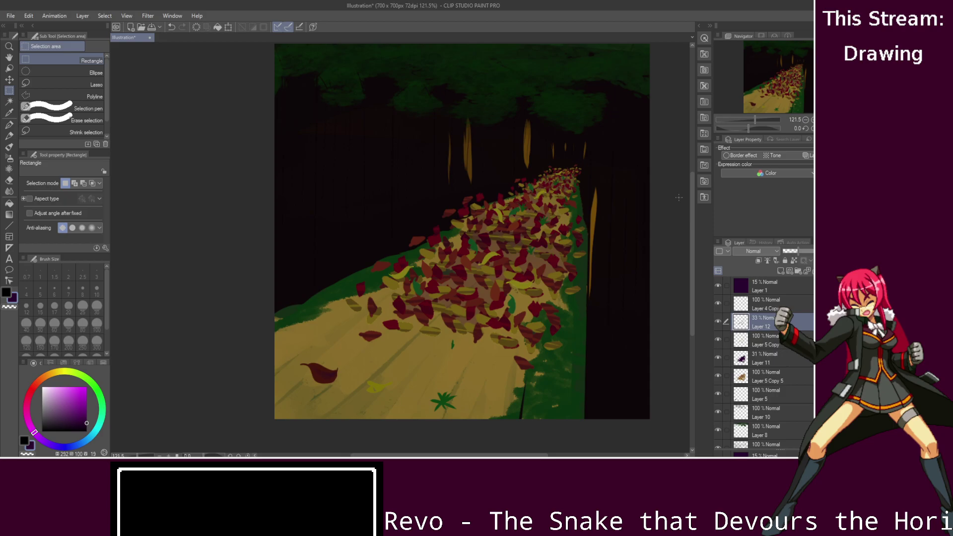
pyautogui.click(782, 284)
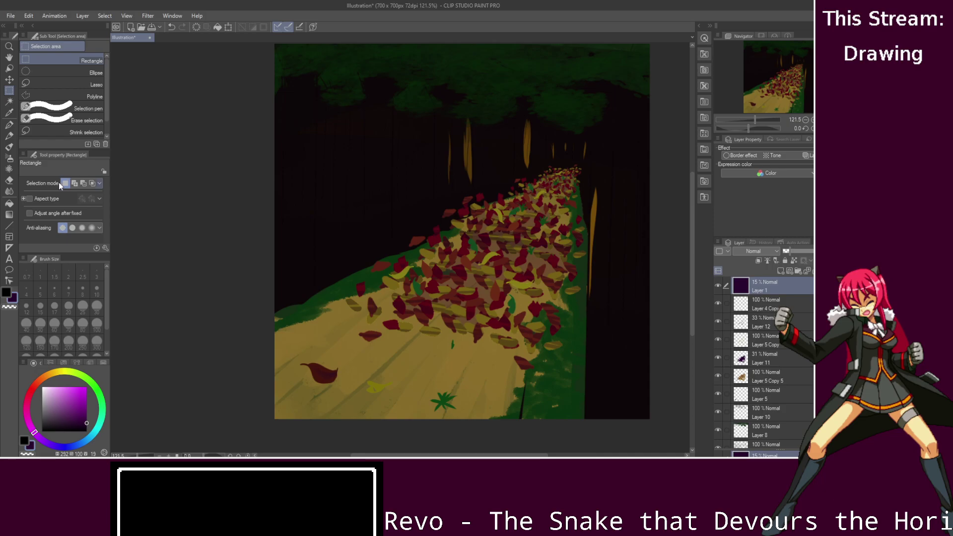
# - Brush transparent colour across Layer 1's purple overlay to lighten the upper-left forest
pyautogui.click(8, 148)
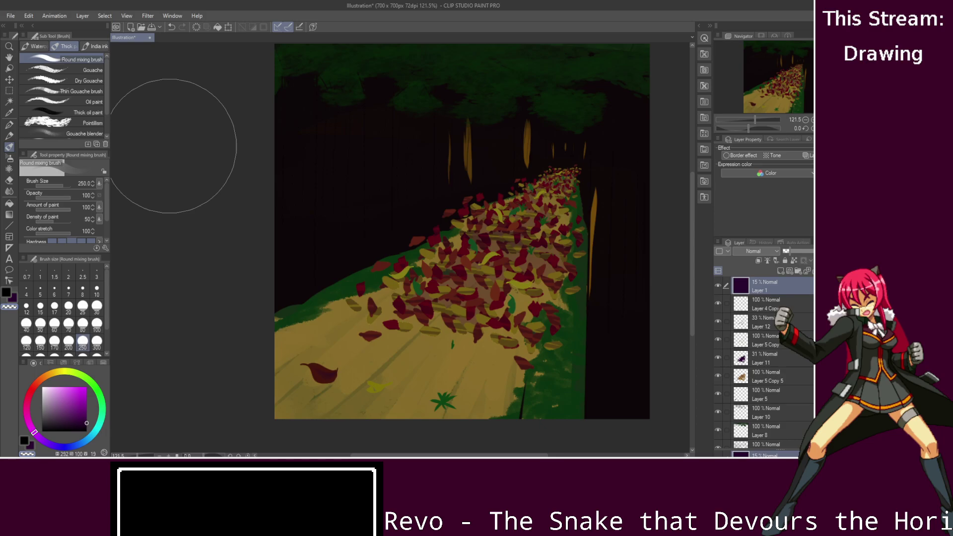
pyautogui.moveTo(347, 217)
pyautogui.mouseDown()
pyautogui.moveTo(527, 177)
pyautogui.moveTo(583, 147)
pyautogui.mouseUp()
pyautogui.moveTo(251, 234); pyautogui.dragTo(619, 148)
pyautogui.moveTo(204, 237); pyautogui.dragTo(558, 147)
pyautogui.moveTo(186, 184); pyautogui.dragTo(624, 125)
pyautogui.moveTo(234, 137)
pyautogui.mouseDown()
pyautogui.moveTo(285, 163)
pyautogui.moveTo(444, 118)
pyautogui.moveTo(467, 160)
pyautogui.moveTo(261, 269)
pyautogui.moveTo(485, 180)
pyautogui.moveTo(619, 141)
pyautogui.moveTo(558, 144)
pyautogui.moveTo(593, 115)
pyautogui.moveTo(616, 182)
pyautogui.moveTo(590, 128)
pyautogui.moveTo(608, 201)
pyautogui.moveTo(595, 222)
pyautogui.moveTo(618, 80)
pyautogui.moveTo(620, 361)
pyautogui.moveTo(624, 125)
pyautogui.moveTo(616, 252)
pyautogui.moveTo(639, 447)
pyautogui.mouseUp()
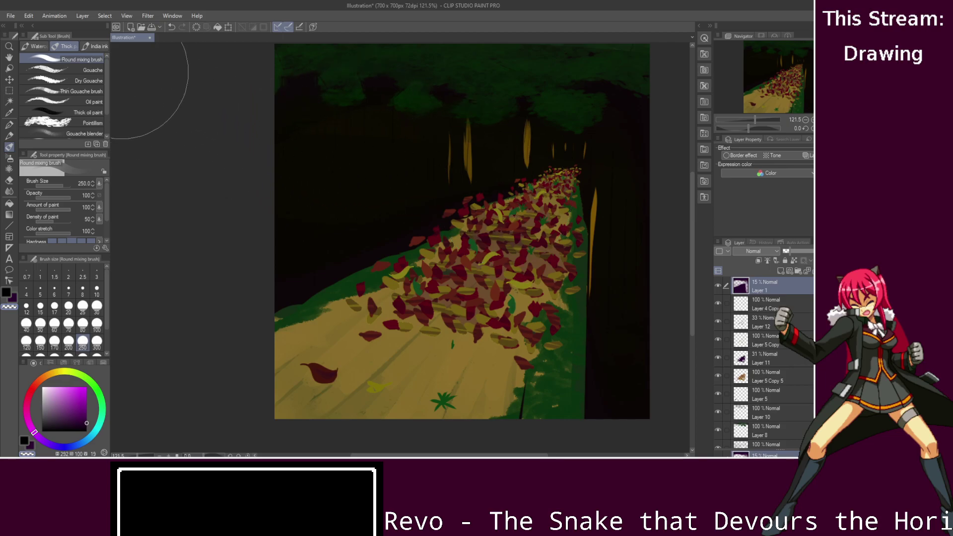
# - Switch to the Hard eraser at size 20 and zoom in on the canvas
pyautogui.scroll(6, 521, 128)
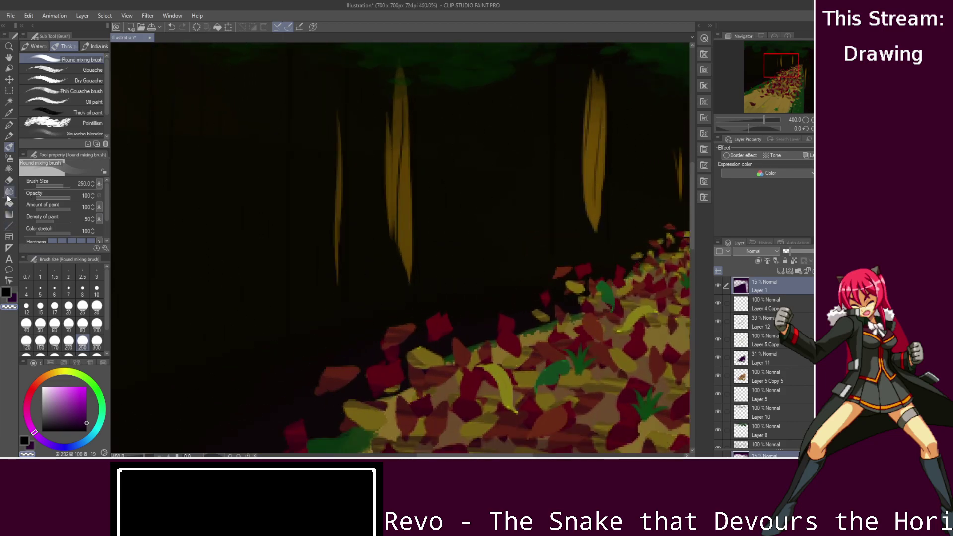
pyautogui.click(9, 179)
pyautogui.click(69, 306)
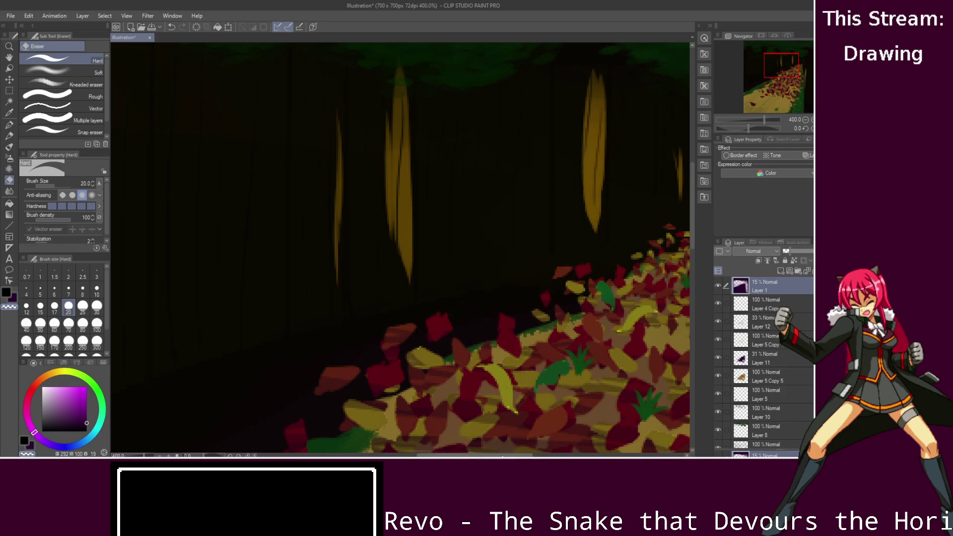
pyautogui.moveTo(479, 455); pyautogui.dragTo(541, 455)
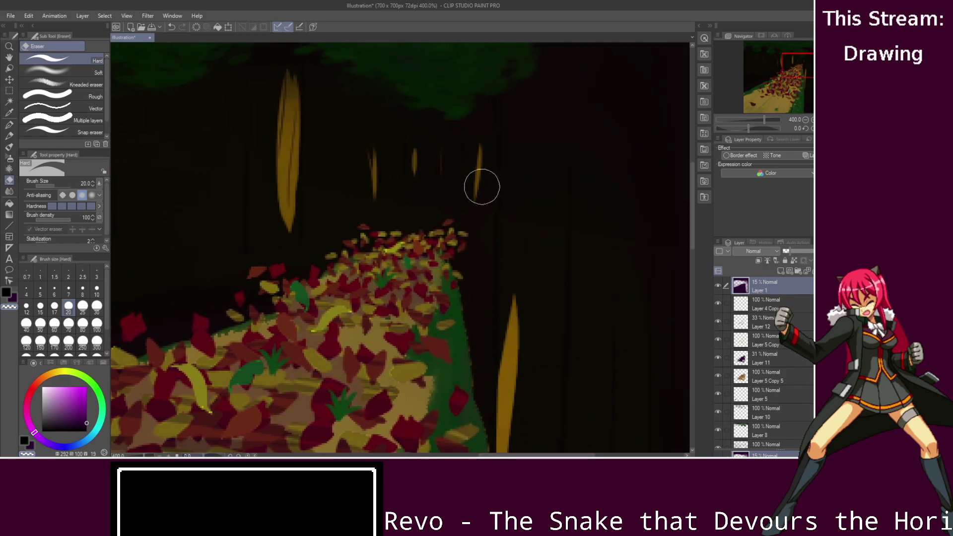
pyautogui.scroll(-5, 481, 186)
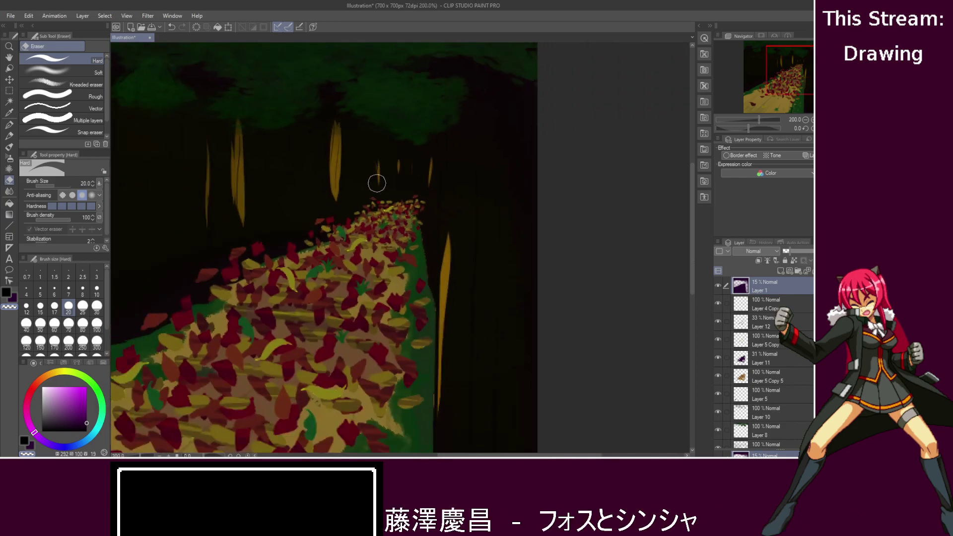
pyautogui.moveTo(453, 455); pyautogui.dragTo(406, 455)
pyautogui.scroll(-1, 402, 248)
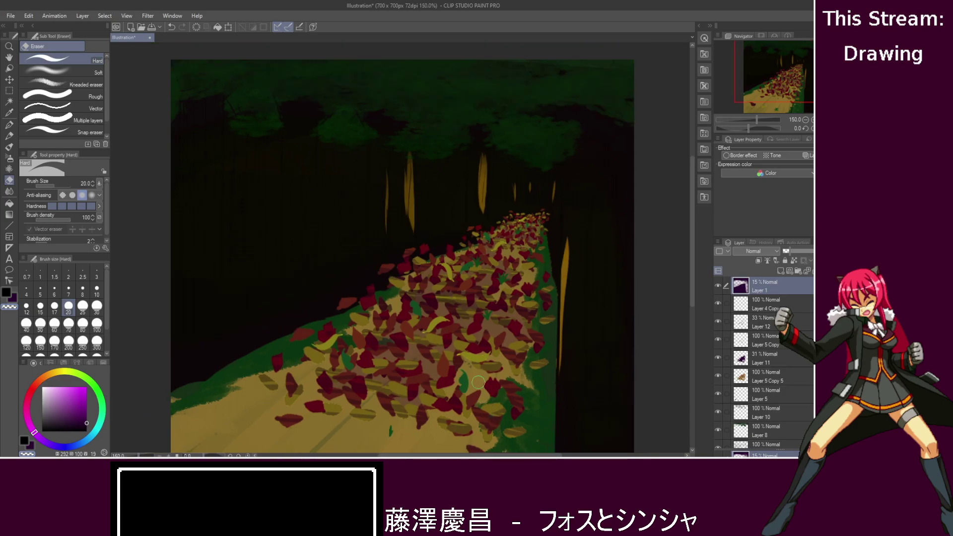
pyautogui.moveTo(692, 230); pyautogui.dragTo(695, 246)
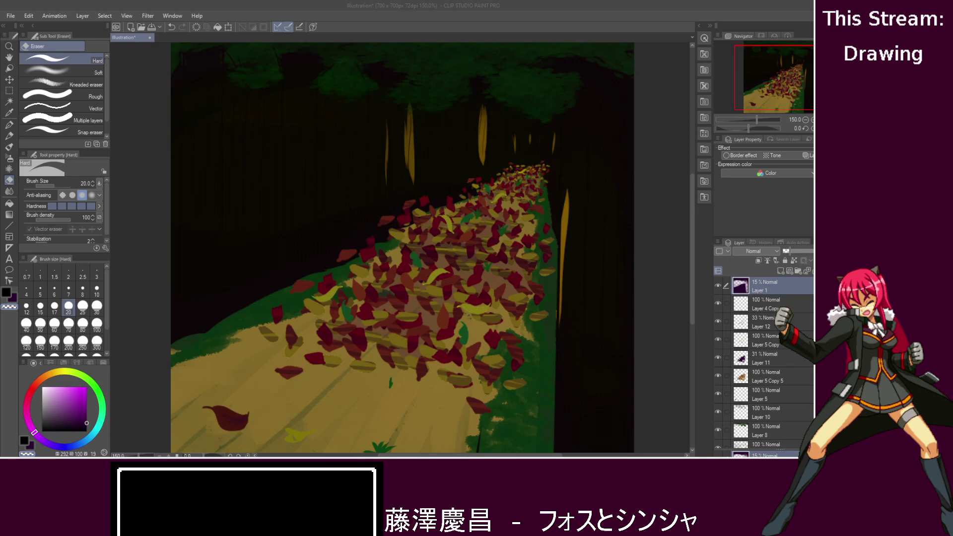
pyautogui.click(386, 170)
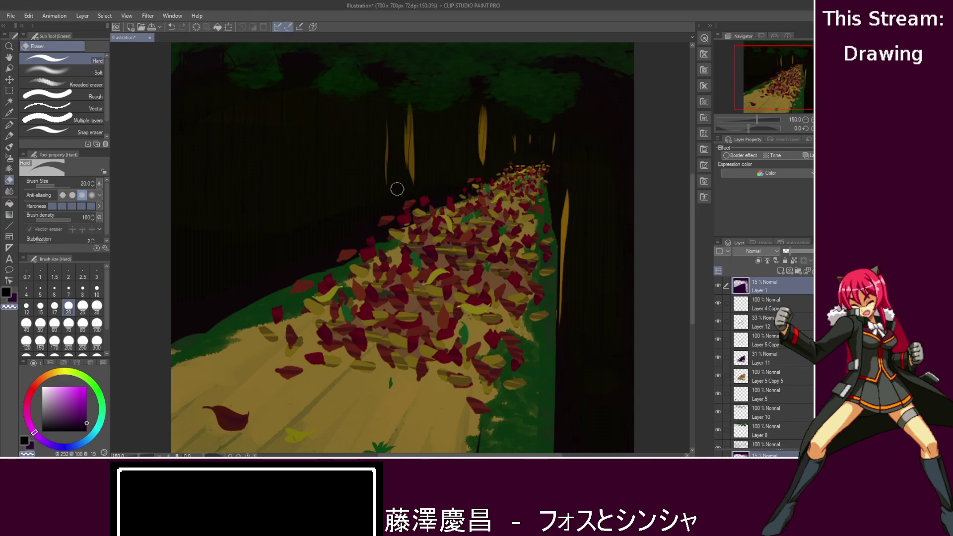
pyautogui.moveTo(692, 202); pyautogui.dragTo(693, 249)
pyautogui.scroll(8, 620, 317)
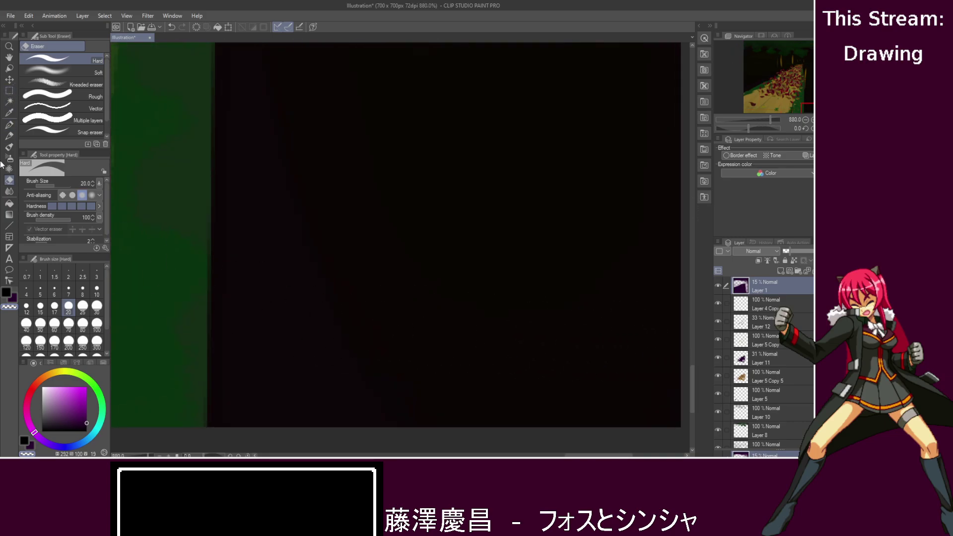
# - Try faint strokes with the Calligraphy pen at size 17, then undo them
pyautogui.click(9, 125)
pyautogui.click(85, 96)
pyautogui.click(85, 108)
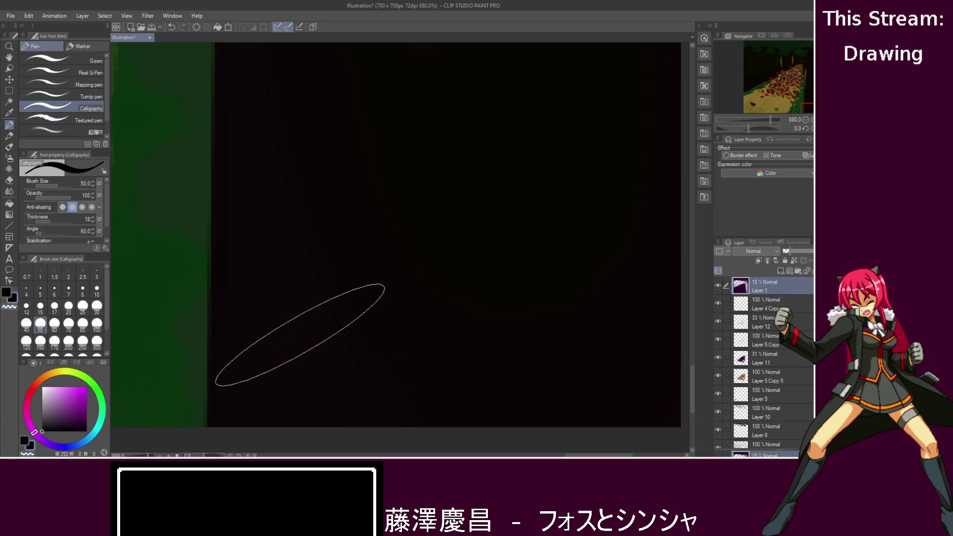
pyautogui.click(55, 310)
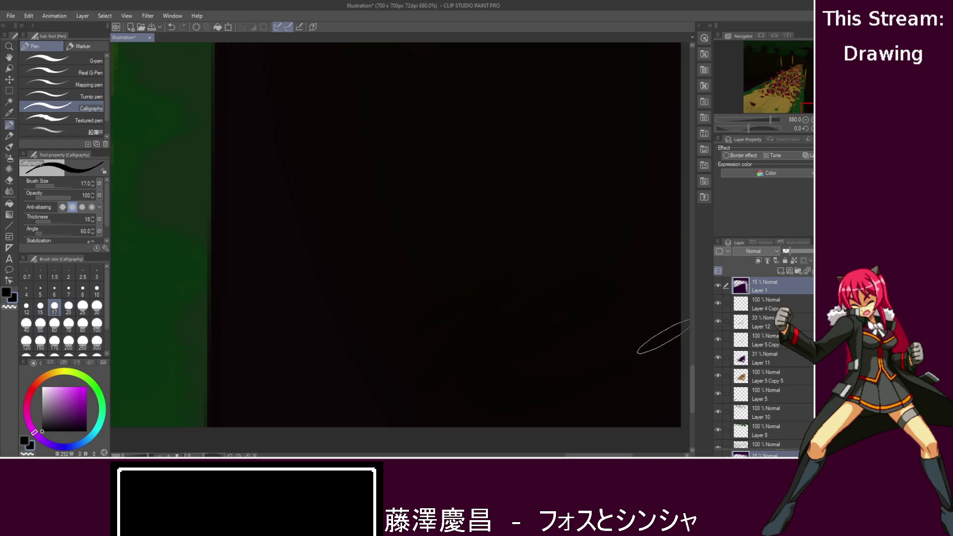
pyautogui.hotkey('ctrl', 'z')
pyautogui.moveTo(403, 327)
pyautogui.mouseDown()
pyautogui.moveTo(417, 309)
pyautogui.moveTo(443, 317)
pyautogui.moveTo(402, 391)
pyautogui.moveTo(513, 292)
pyautogui.mouseUp()
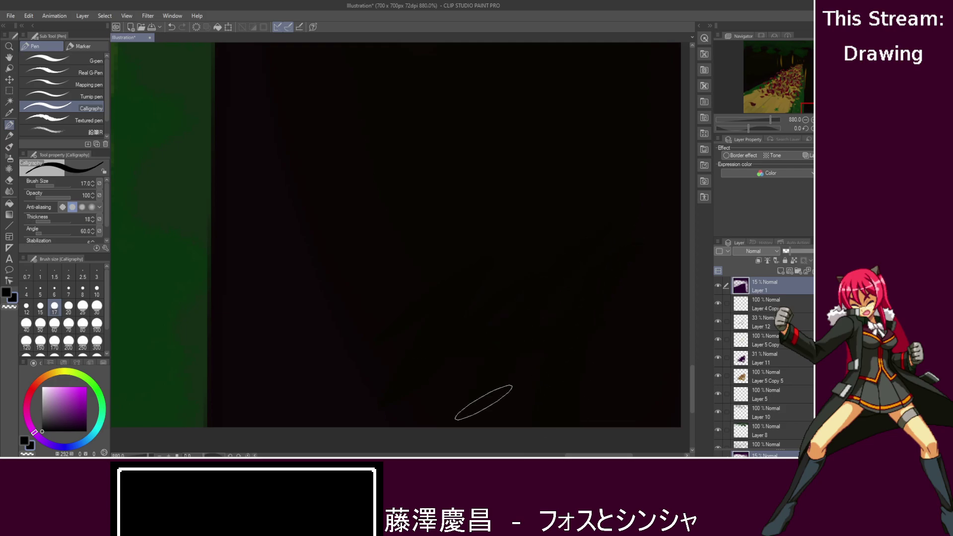
pyautogui.hotkey('ctrl', 'z')
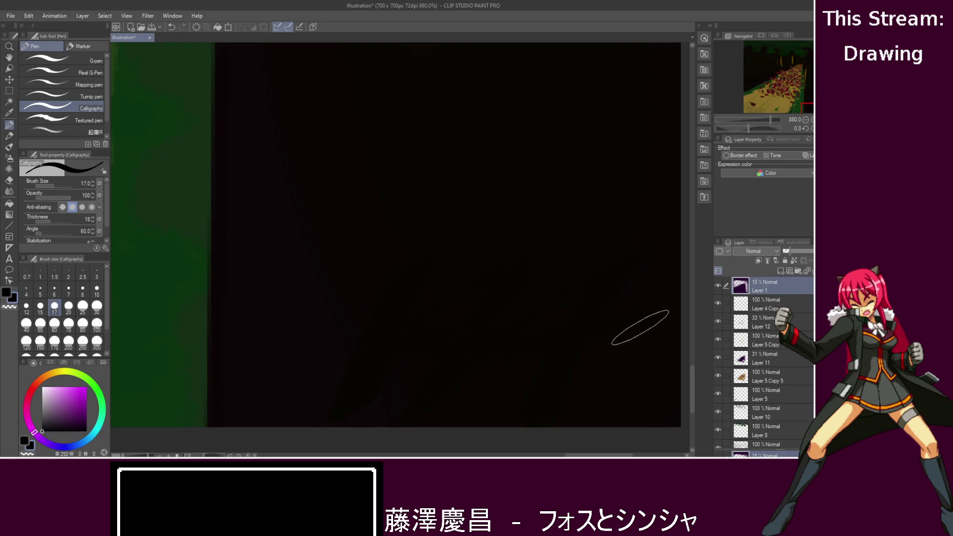
# - Zoom out to view the painting, then create a new blank 700 × 700 px canvas
pyautogui.scroll(-3, 419, 168)
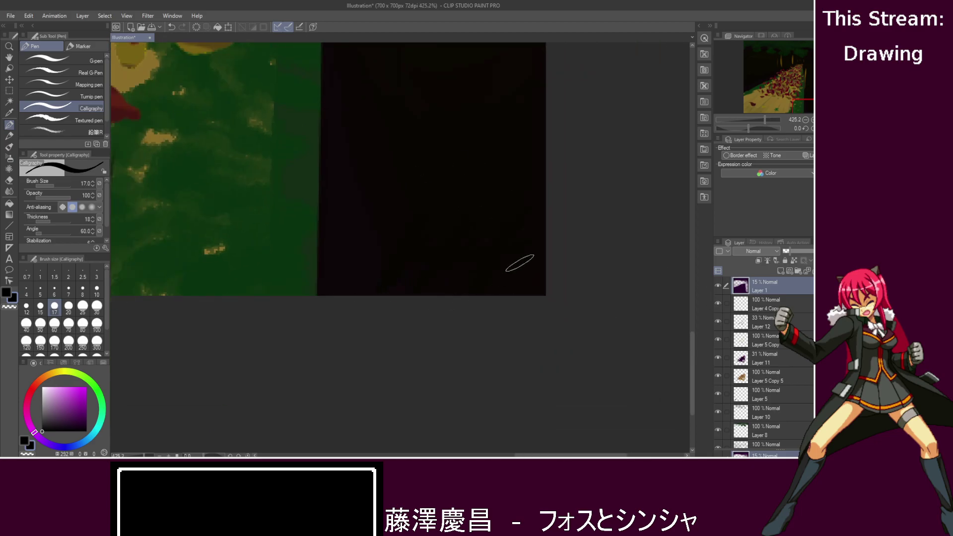
pyautogui.scroll(-5, 517, 267)
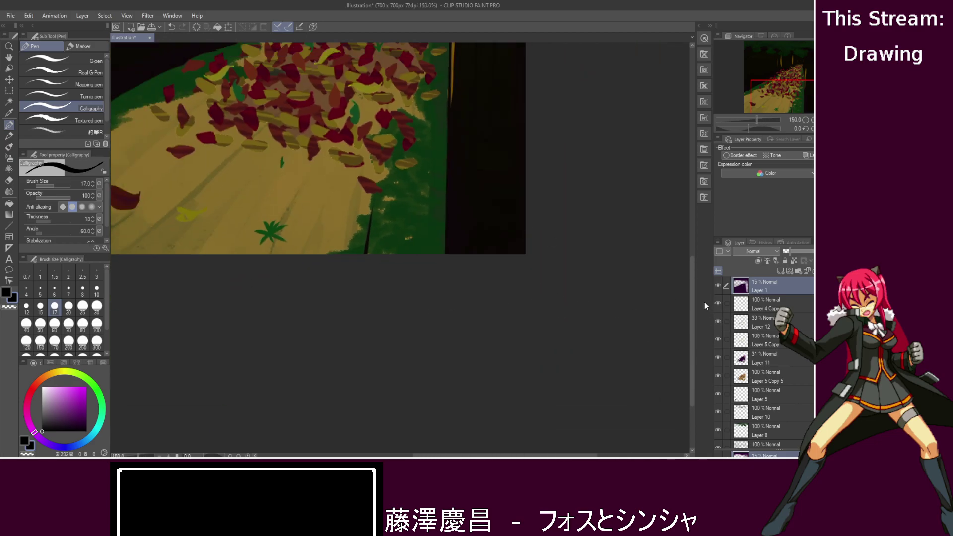
pyautogui.moveTo(691, 297); pyautogui.dragTo(690, 227)
pyautogui.scroll(-2, 410, 226)
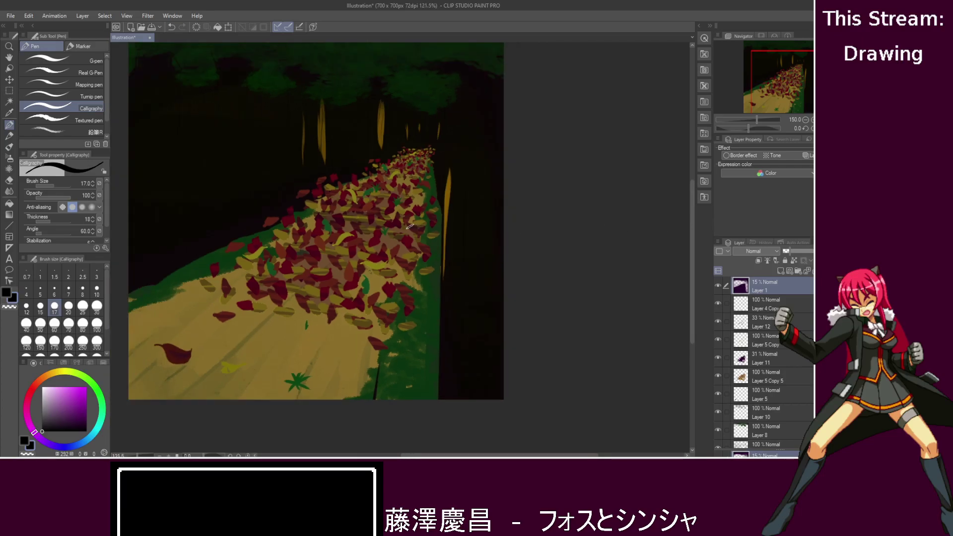
pyautogui.moveTo(555, 455); pyautogui.dragTo(523, 455)
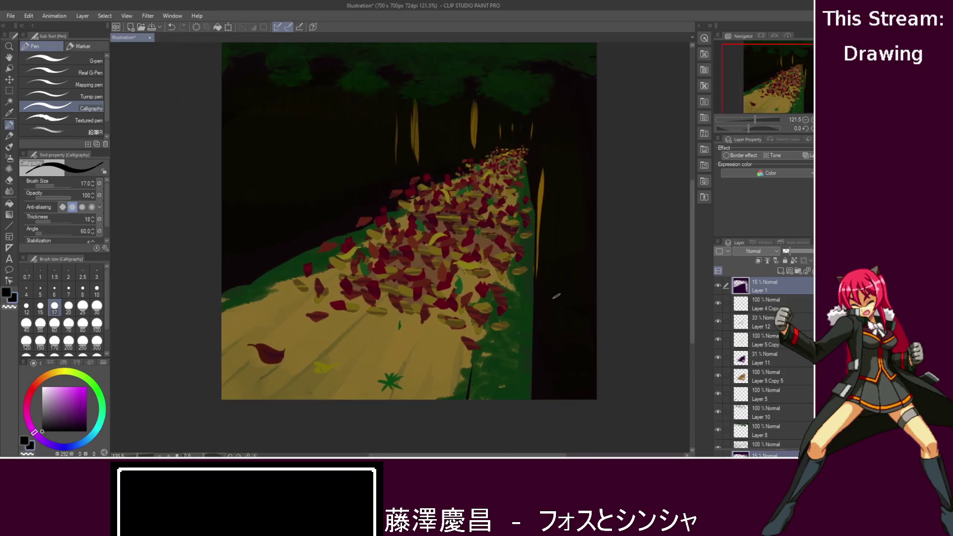
pyautogui.scroll(1, 556, 296)
pyautogui.scroll(2, 692, 214)
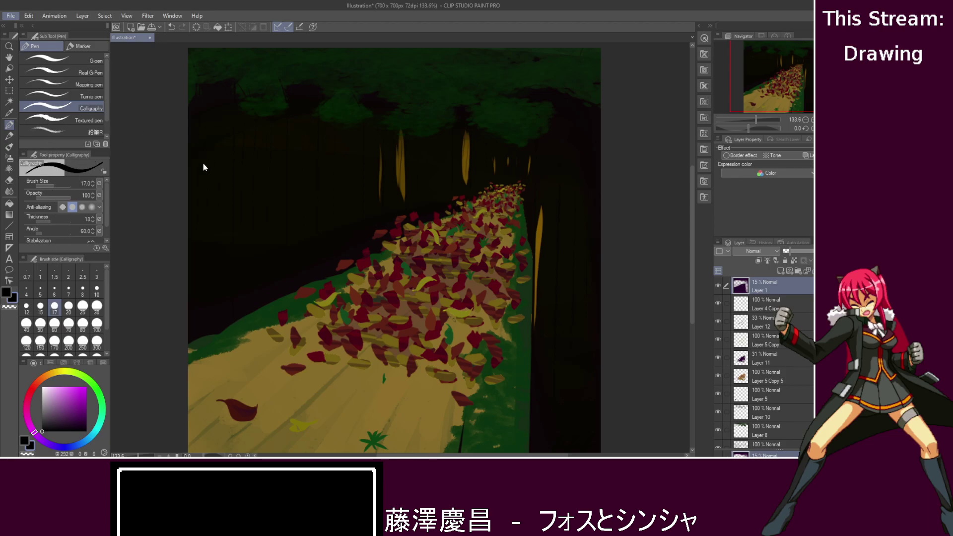
pyautogui.click(185, 157)
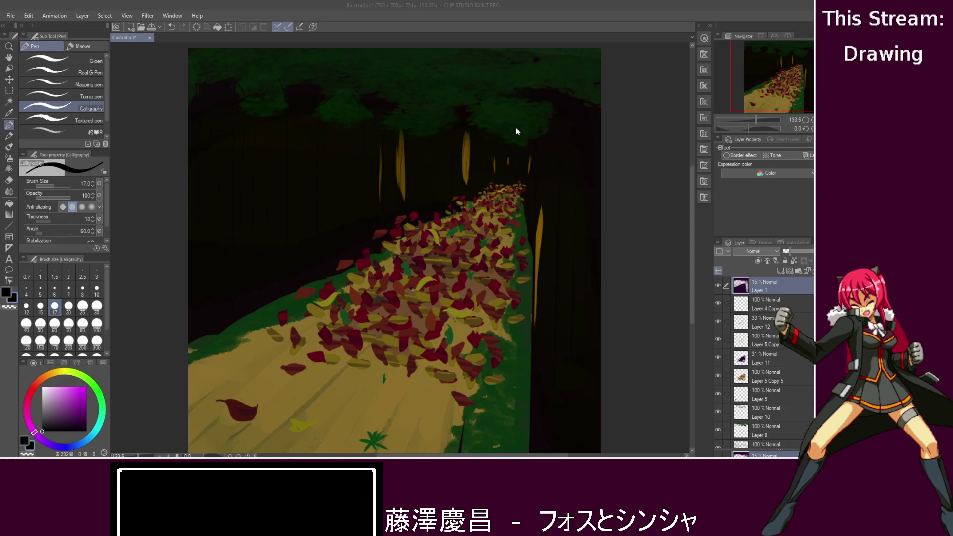
pyautogui.click(538, 151)
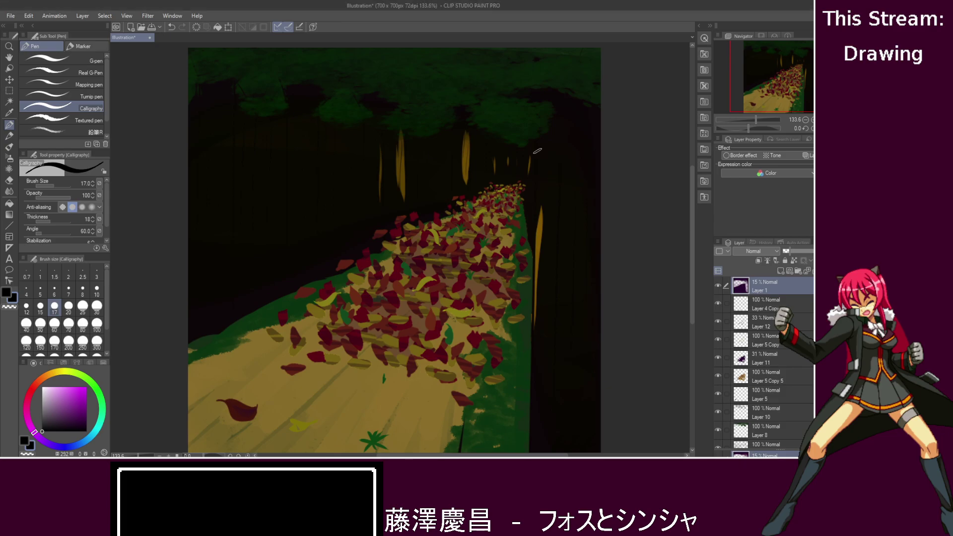
pyautogui.click(64, 24)
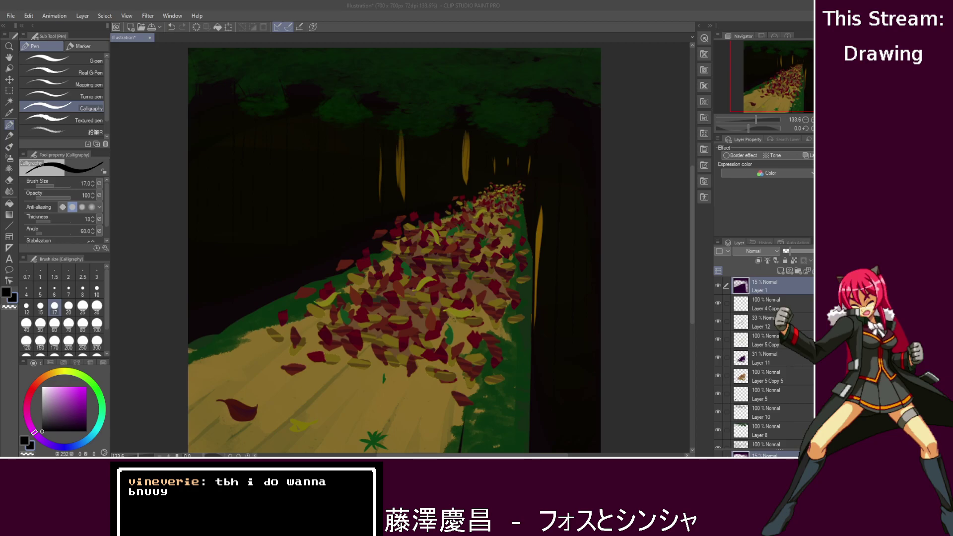
pyautogui.click(555, 131)
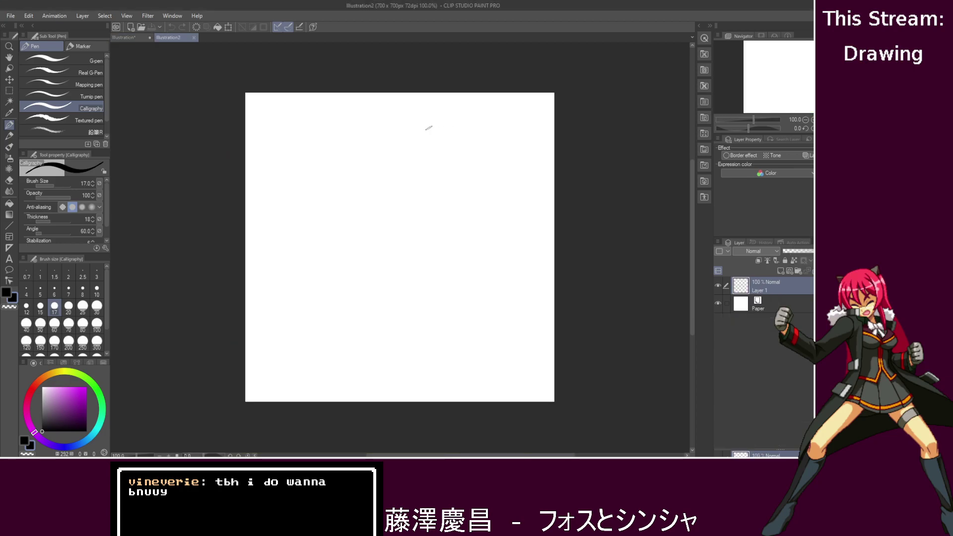
# - Fill the new canvas's Layer 1 with dark grey
pyautogui.click(9, 135)
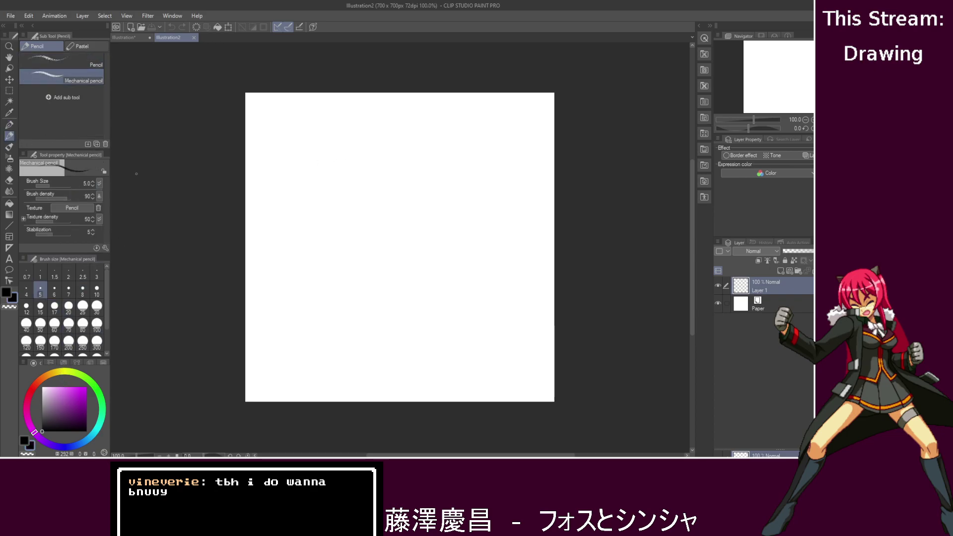
pyautogui.click(776, 306)
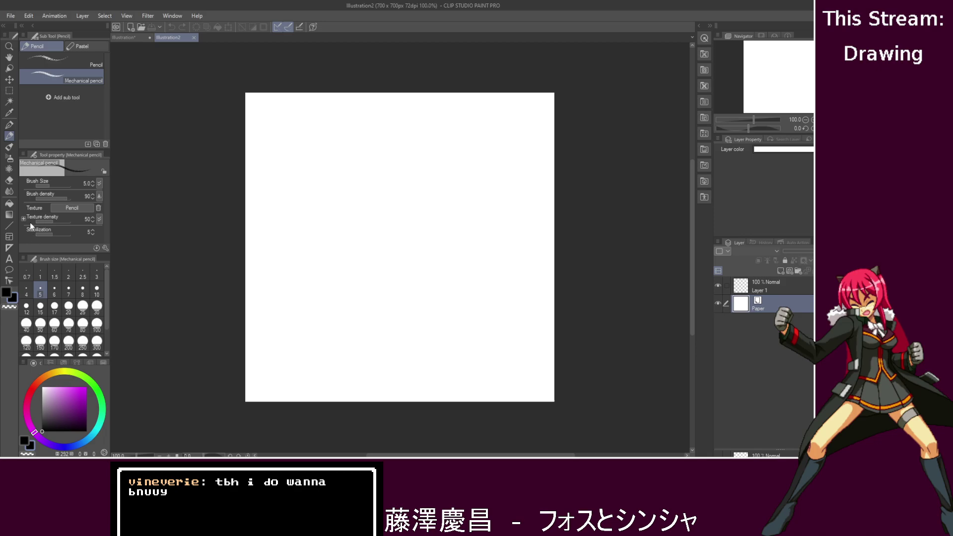
pyautogui.click(9, 203)
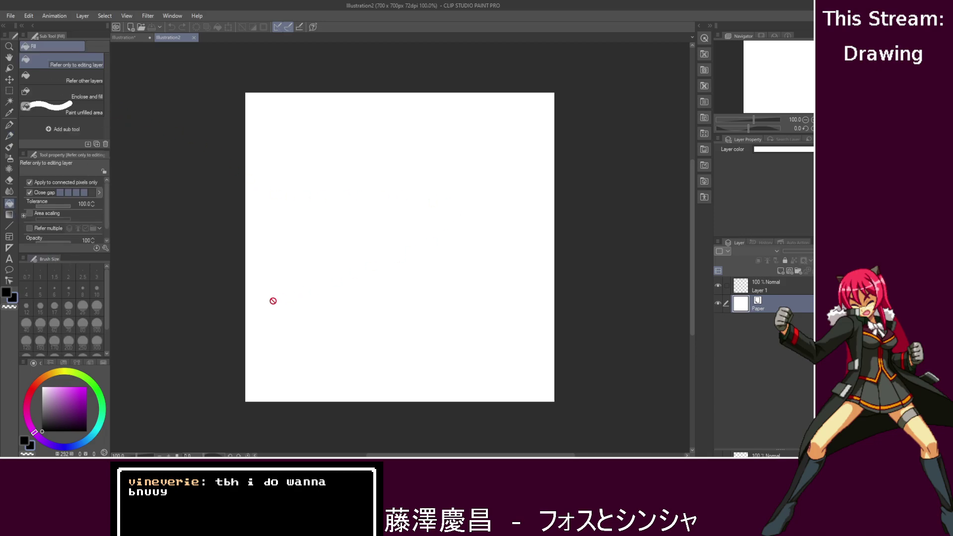
pyautogui.click(769, 288)
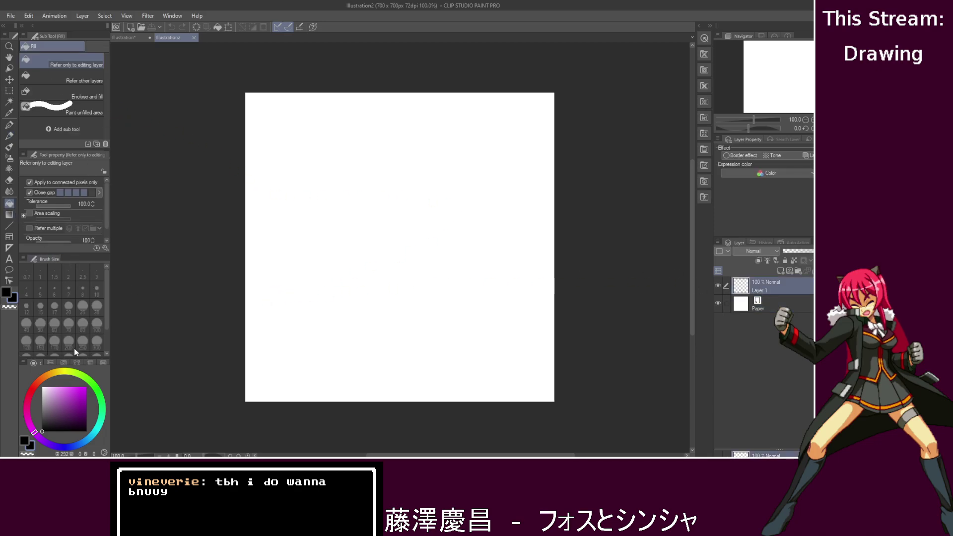
pyautogui.click(42, 422)
pyautogui.click(273, 338)
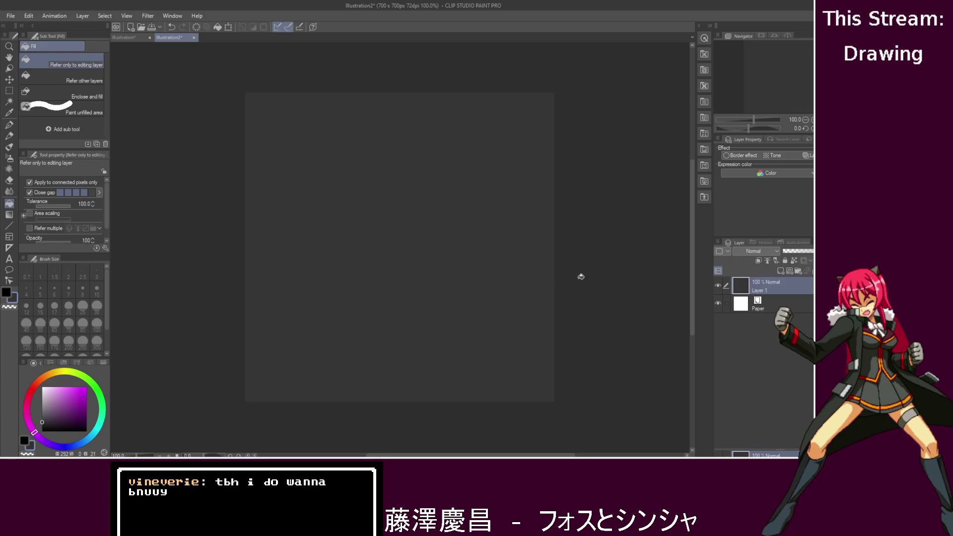
# - Refill Layer 1 with light grey, add an empty layer above, and return to black
pyautogui.click(43, 403)
pyautogui.moveTo(43, 403); pyautogui.dragTo(41, 397)
pyautogui.click(444, 266)
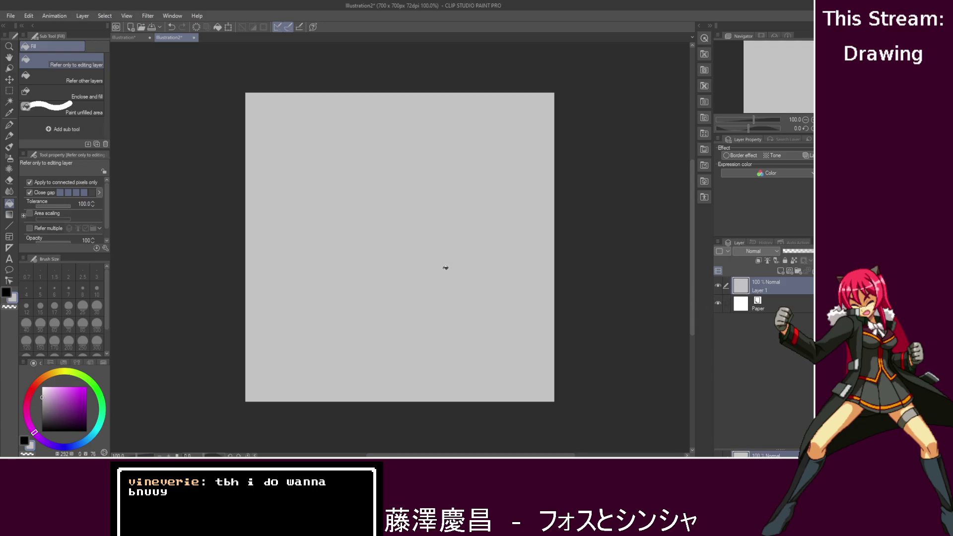
pyautogui.click(790, 271)
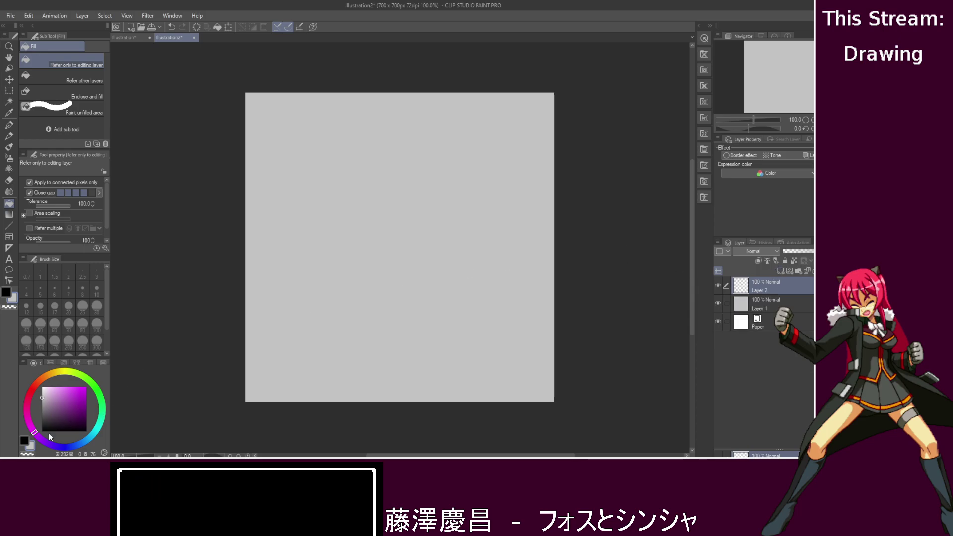
pyautogui.click(24, 440)
pyautogui.click(8, 124)
pyautogui.scroll(3, 329, 197)
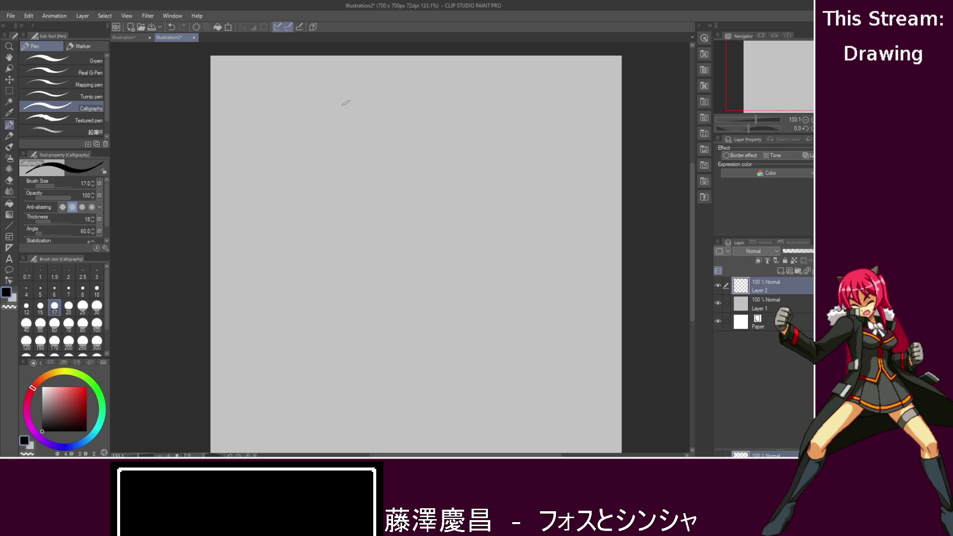
# - Pencil a round head, undoing trial horns, and add a long ear stroke
pyautogui.click(9, 136)
pyautogui.moveTo(414, 135)
pyautogui.mouseDown()
pyautogui.moveTo(373, 171)
pyautogui.moveTo(438, 175)
pyautogui.mouseUp()
pyautogui.hotkey('ctrl', 'z')
pyautogui.moveTo(395, 139)
pyautogui.mouseDown()
pyautogui.moveTo(375, 148)
pyautogui.moveTo(387, 135)
pyautogui.moveTo(363, 95)
pyautogui.moveTo(373, 155)
pyautogui.mouseUp()
pyautogui.moveTo(407, 125)
pyautogui.mouseDown()
pyautogui.moveTo(426, 128)
pyautogui.moveTo(355, 73)
pyautogui.moveTo(377, 153)
pyautogui.mouseUp()
pyautogui.hotkey('ctrl', 'z')
pyautogui.hotkey('ctrl', 'z')
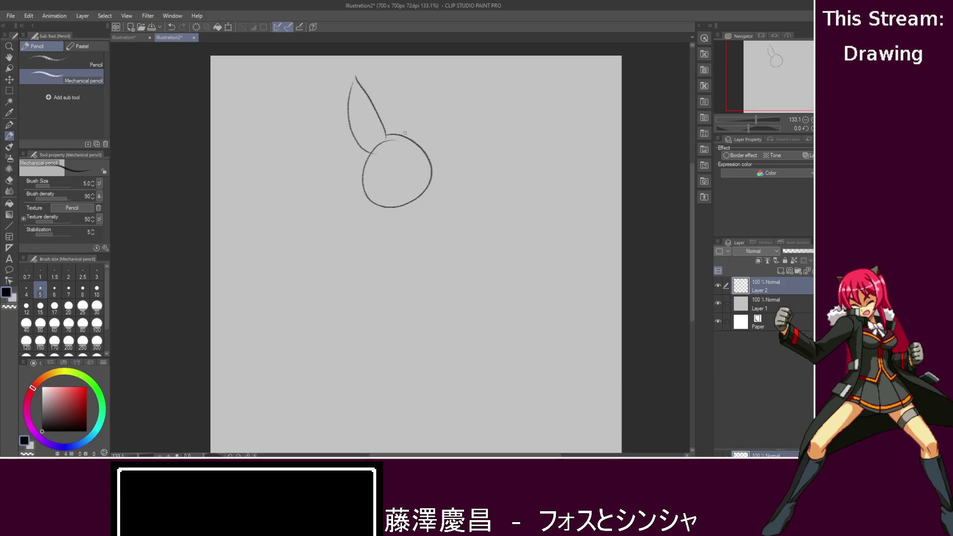
pyautogui.moveTo(418, 104)
pyautogui.mouseDown()
pyautogui.moveTo(428, 84)
pyautogui.moveTo(412, 155)
pyautogui.mouseUp()
# - Sketch trial body and spine lines below the head, then undo them
pyautogui.moveTo(381, 205); pyautogui.dragTo(398, 323)
pyautogui.moveTo(437, 200); pyautogui.dragTo(385, 326)
pyautogui.moveTo(372, 201); pyautogui.dragTo(470, 197)
pyautogui.hotkey('ctrl', 'z')
pyautogui.hotkey('ctrl', 'z')
pyautogui.hotkey('ctrl', 'z')
pyautogui.moveTo(397, 215); pyautogui.dragTo(394, 336)
pyautogui.scroll(-2, 694, 222)
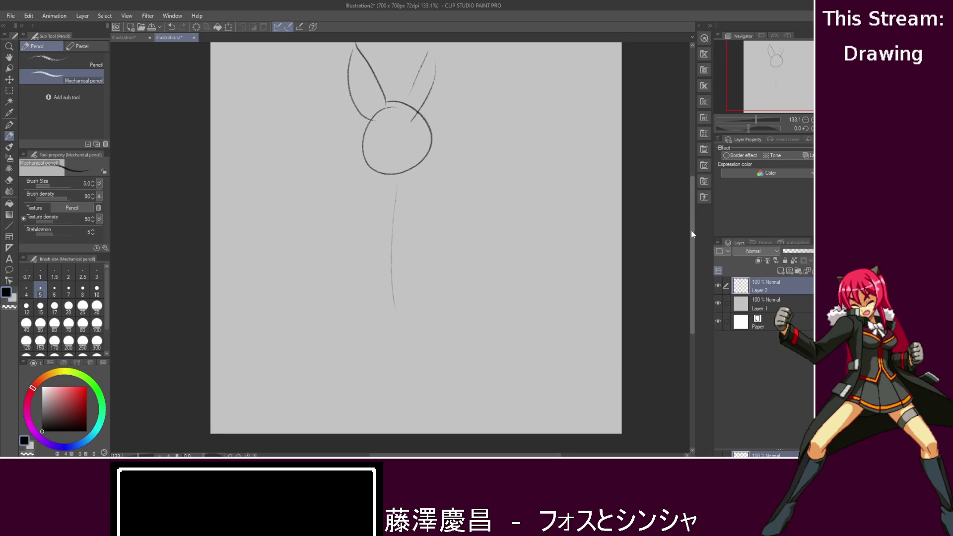
pyautogui.hotkey('ctrl', 'z')
pyautogui.hotkey('ctrl', 'z')
pyautogui.hotkey('ctrl', 'z')
pyautogui.hotkey('ctrl', 'z')
pyautogui.hotkey('ctrl', 'z')
pyautogui.hotkey('ctrl', 'z')
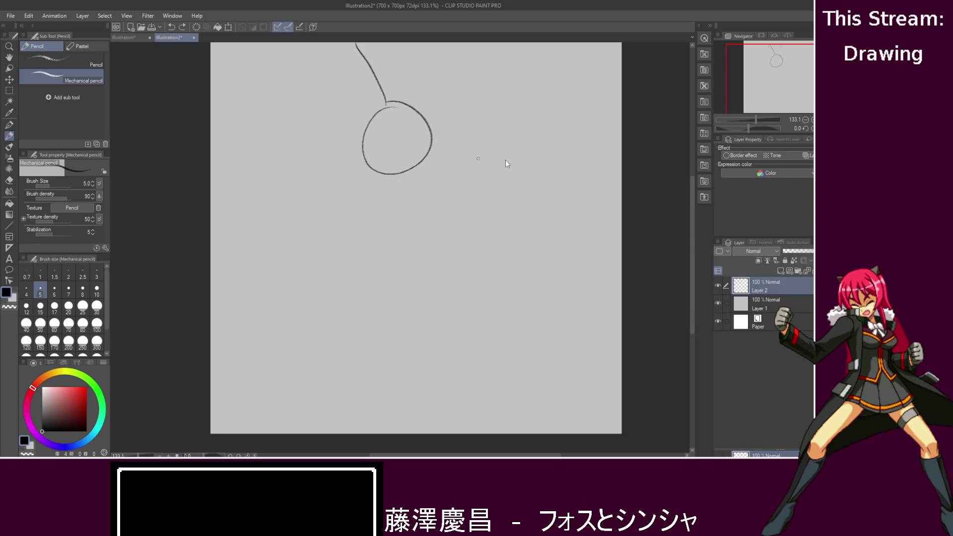
# - Sketch the head ellipse, spine, both legs, shoulder line and both arms, redrawing the inner left-arm line
pyautogui.moveTo(409, 79)
pyautogui.mouseDown()
pyautogui.moveTo(416, 132)
pyautogui.moveTo(405, 79)
pyautogui.mouseUp()
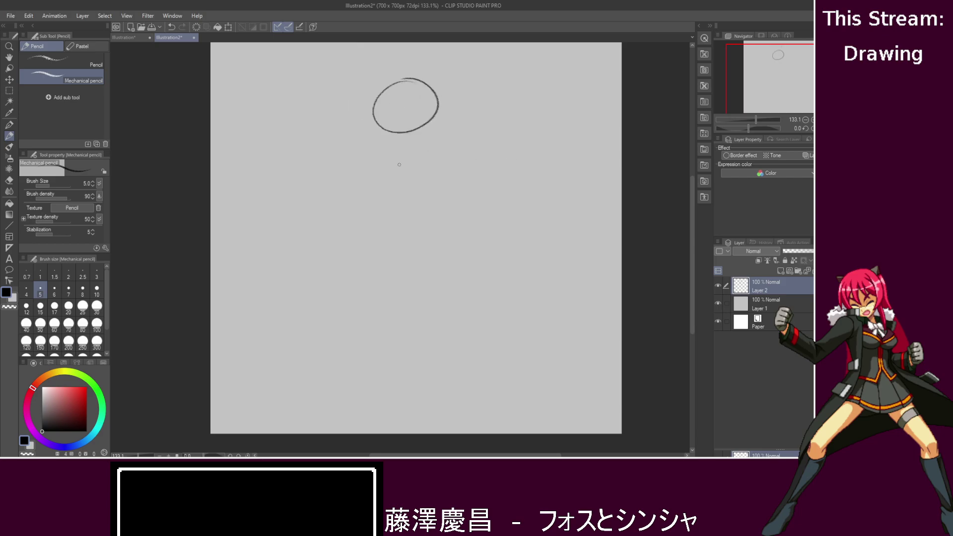
pyautogui.moveTo(401, 134)
pyautogui.mouseDown()
pyautogui.moveTo(398, 271)
pyautogui.moveTo(366, 404)
pyautogui.mouseUp()
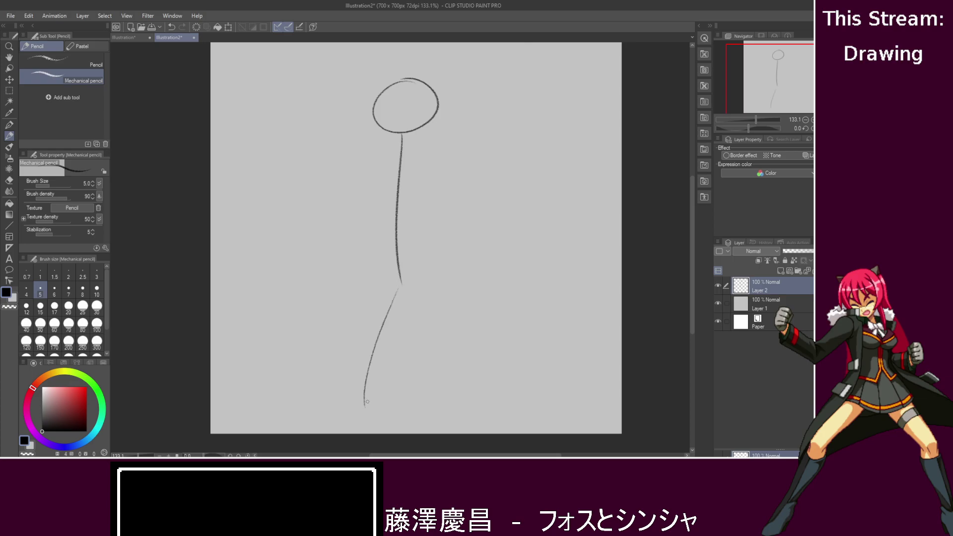
pyautogui.hotkey('ctrl', 'z')
pyautogui.moveTo(396, 255); pyautogui.dragTo(360, 397)
pyautogui.moveTo(402, 255); pyautogui.dragTo(442, 402)
pyautogui.moveTo(383, 149); pyautogui.dragTo(452, 143)
pyautogui.moveTo(379, 151); pyautogui.dragTo(331, 260)
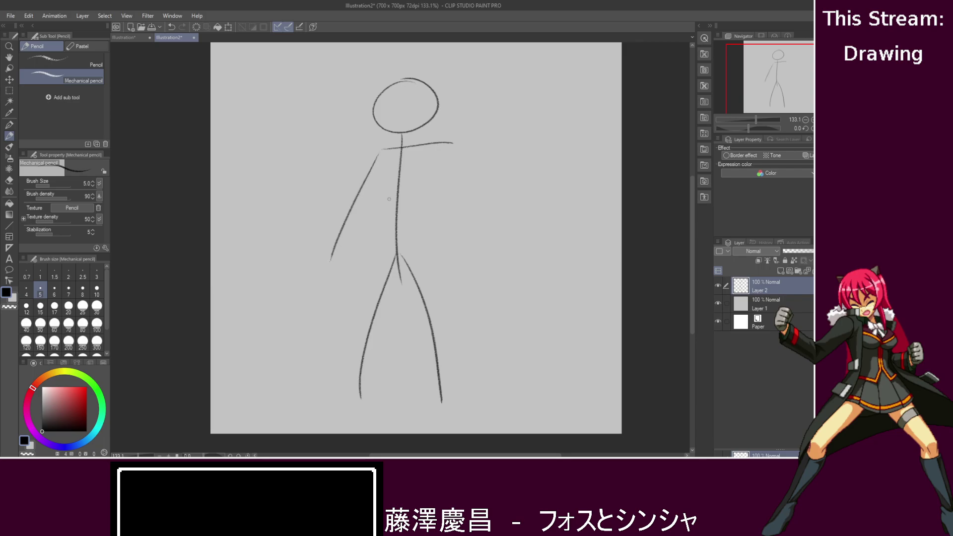
pyautogui.moveTo(444, 156); pyautogui.dragTo(478, 255)
pyautogui.moveTo(372, 168)
pyautogui.mouseDown()
pyautogui.moveTo(371, 235)
pyautogui.moveTo(387, 270)
pyautogui.mouseUp()
pyautogui.hotkey('ctrl', 'z')
pyautogui.moveTo(378, 150); pyautogui.dragTo(383, 253)
# - Block in the hips and both torso sides, undoing and redrawing stray strokes
pyautogui.moveTo(448, 143); pyautogui.dragTo(402, 255)
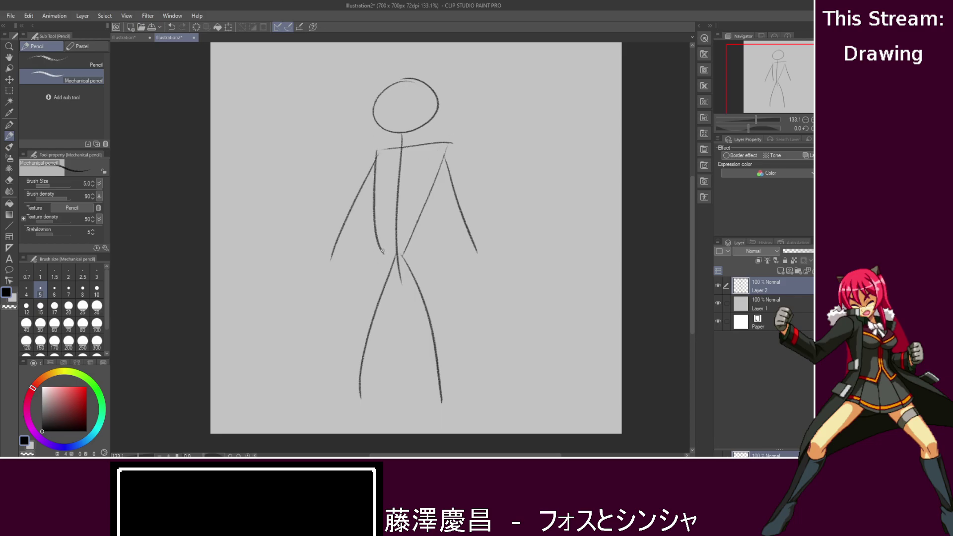
pyautogui.moveTo(365, 283); pyautogui.dragTo(403, 293)
pyautogui.moveTo(380, 252); pyautogui.dragTo(360, 279)
pyautogui.moveTo(364, 277); pyautogui.dragTo(377, 294)
pyautogui.moveTo(416, 237); pyautogui.dragTo(436, 273)
pyautogui.moveTo(376, 159)
pyautogui.mouseDown()
pyautogui.moveTo(366, 187)
pyautogui.moveTo(365, 232)
pyautogui.mouseUp()
pyautogui.hotkey('ctrl', 'z')
pyautogui.moveTo(378, 158); pyautogui.dragTo(360, 272)
pyautogui.moveTo(424, 239)
pyautogui.mouseDown()
pyautogui.moveTo(430, 190)
pyautogui.moveTo(425, 253)
pyautogui.mouseUp()
pyautogui.hotkey('ctrl', 'z')
# - Redraw the left leg below the hip and the left thigh line
pyautogui.moveTo(363, 263); pyautogui.dragTo(357, 420)
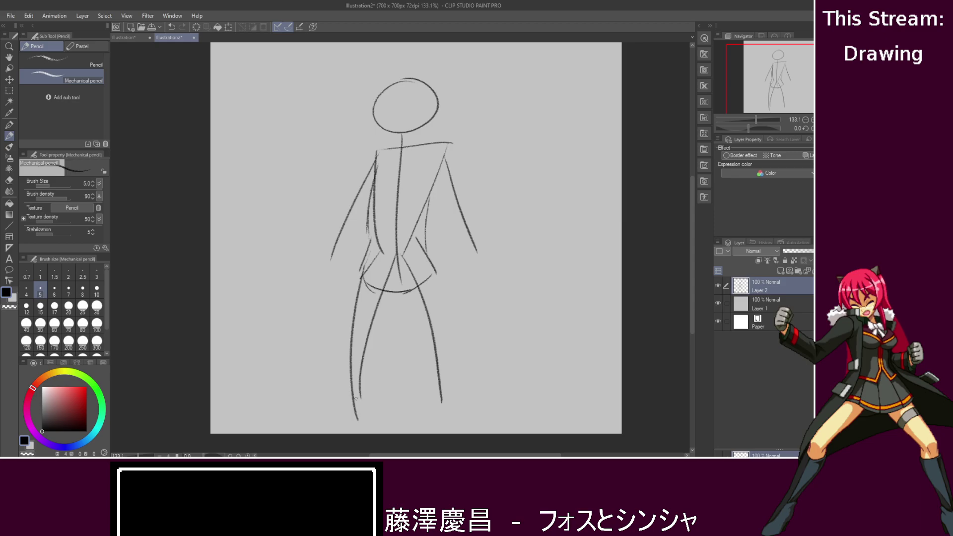
pyautogui.moveTo(398, 280); pyautogui.dragTo(366, 428)
pyautogui.hotkey('ctrl', 'z')
pyautogui.hotkey('ctrl', 'z')
pyautogui.moveTo(400, 284); pyautogui.dragTo(367, 327)
pyautogui.moveTo(365, 270); pyautogui.dragTo(356, 340)
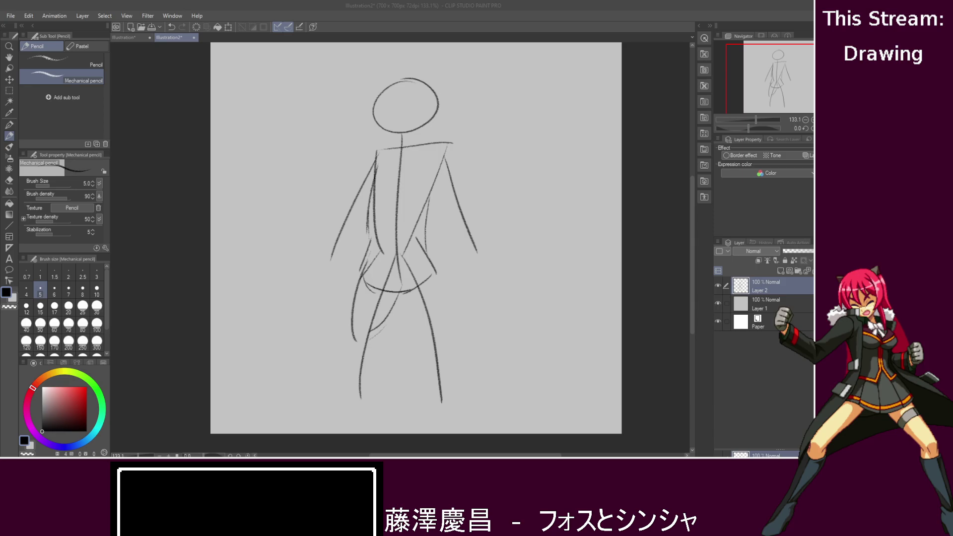
# - Add a face guideline across the head and two horns rising from it
pyautogui.hotkey('alt', 'Tab')
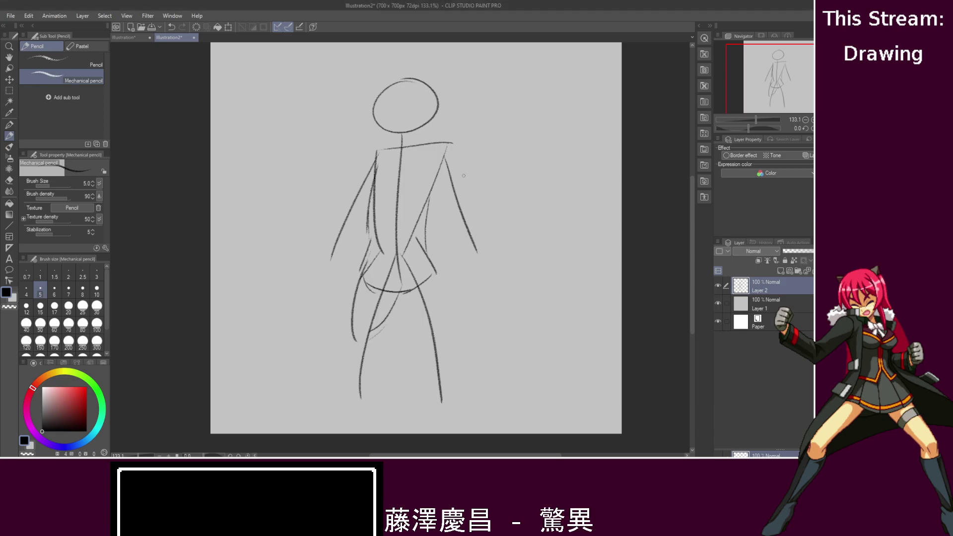
pyautogui.moveTo(373, 109)
pyautogui.mouseDown()
pyautogui.moveTo(428, 106)
pyautogui.moveTo(395, 107)
pyautogui.moveTo(393, 138)
pyautogui.mouseUp()
pyautogui.moveTo(395, 82)
pyautogui.mouseDown()
pyautogui.moveTo(381, 79)
pyautogui.moveTo(435, 64)
pyautogui.moveTo(437, 81)
pyautogui.mouseUp()
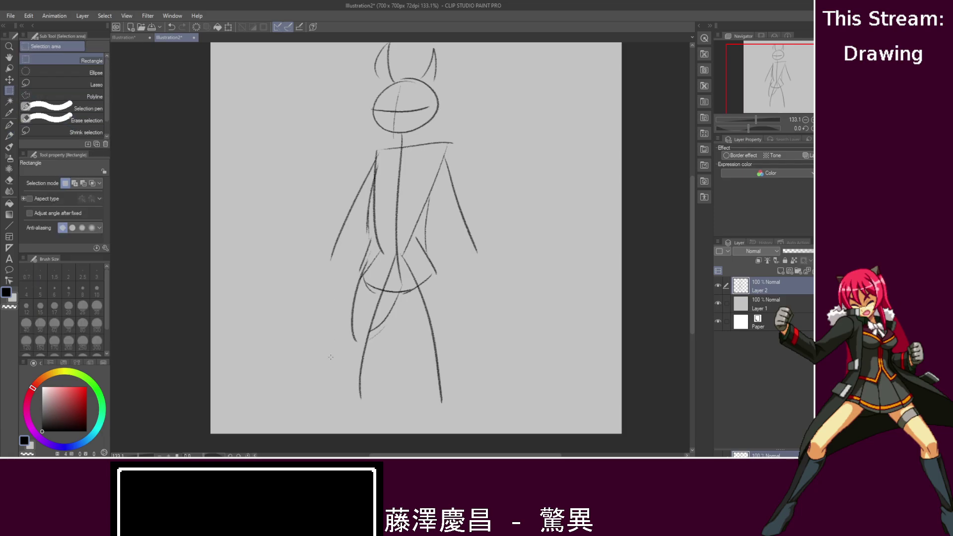
# - Select the hips and legs and stretch them to 120% height with Keep aspect ratio off
pyautogui.moveTo(340, 408); pyautogui.dragTo(458, 244)
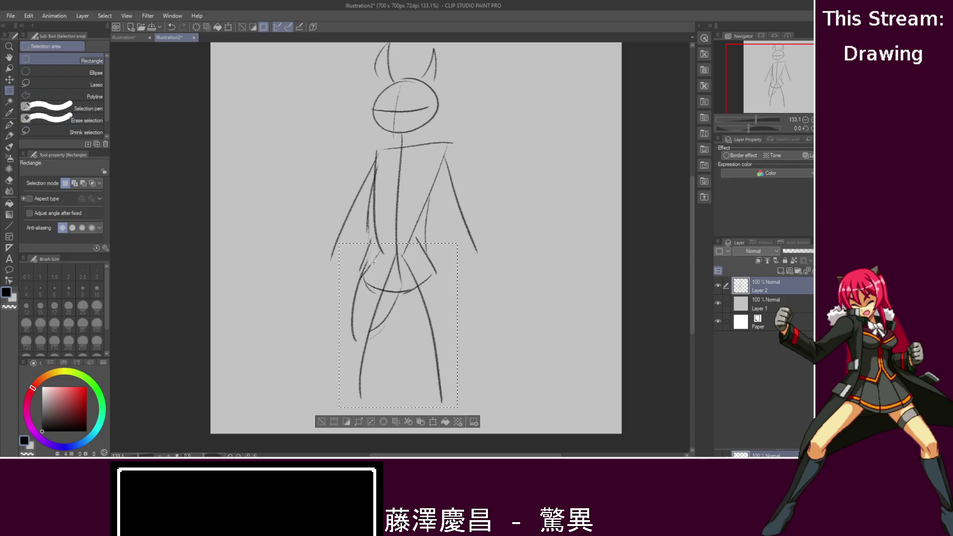
pyautogui.hotkey('ctrl', 't')
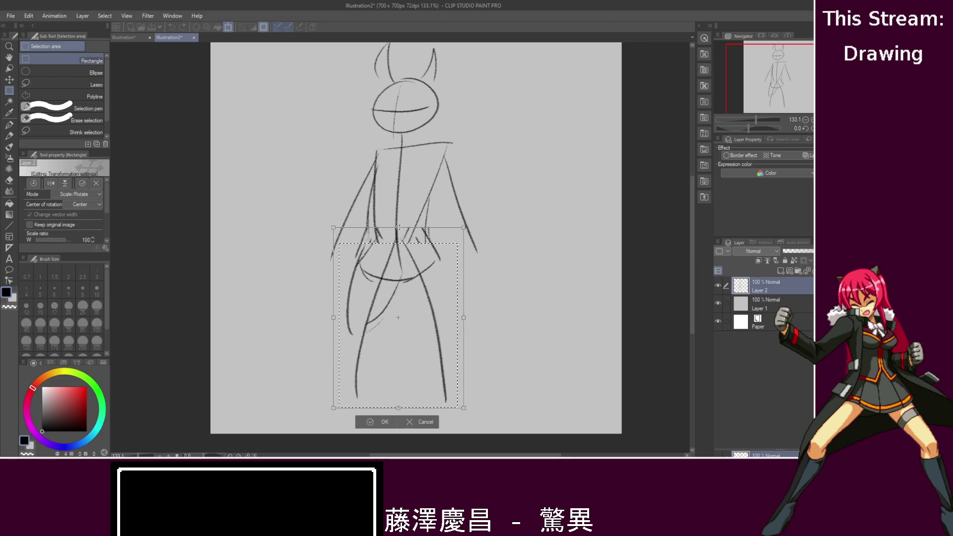
pyautogui.moveTo(398, 227); pyautogui.dragTo(398, 228)
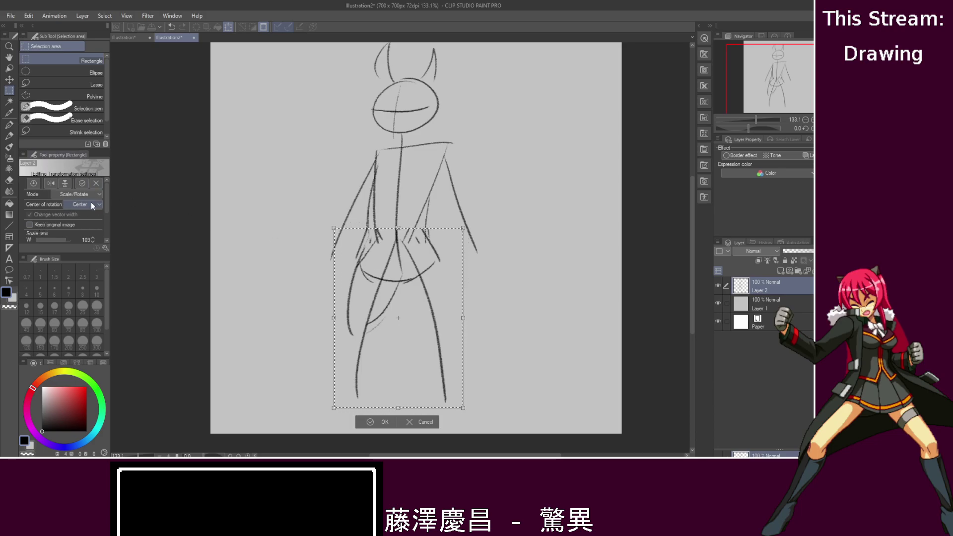
pyautogui.moveTo(105, 200); pyautogui.dragTo(103, 221)
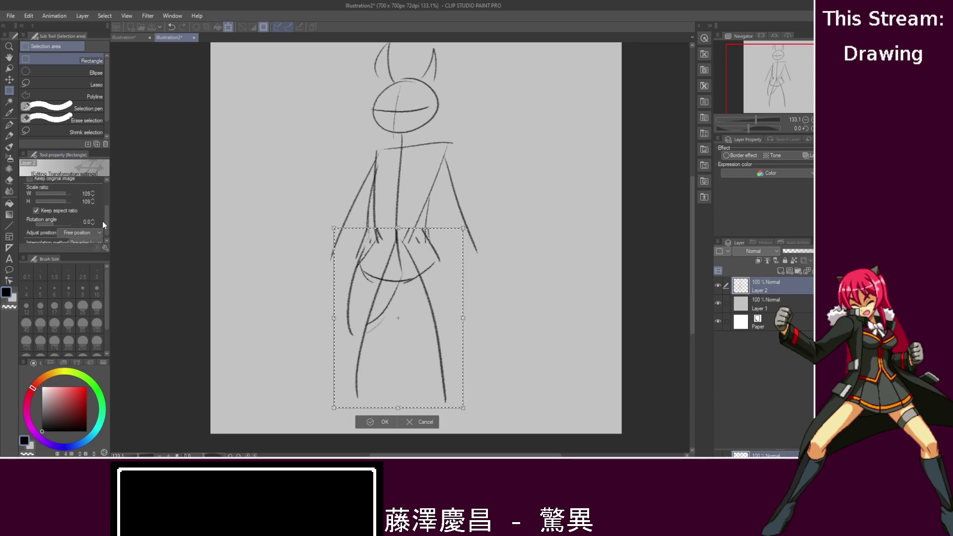
pyautogui.click(73, 210)
pyautogui.moveTo(398, 228)
pyautogui.mouseDown()
pyautogui.moveTo(402, 204)
pyautogui.moveTo(402, 211)
pyautogui.mouseUp()
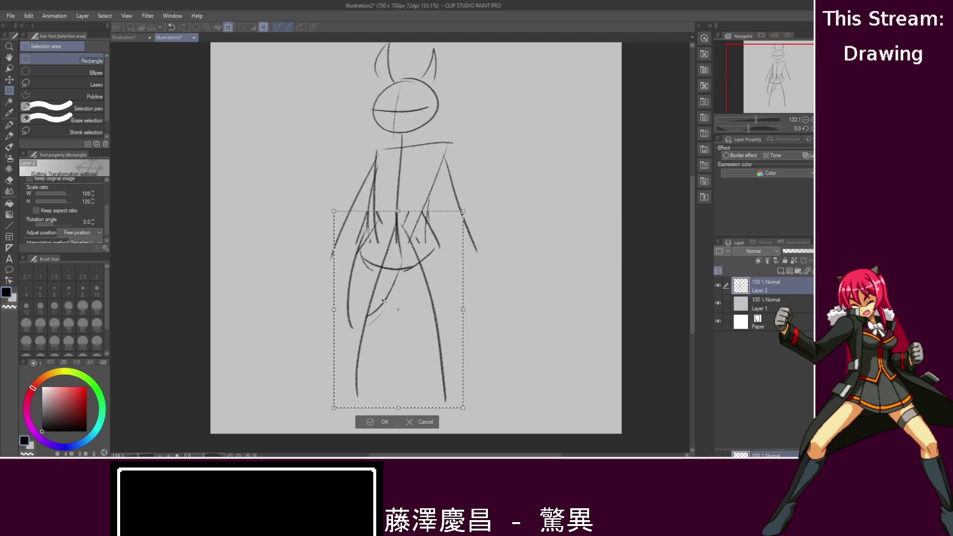
pyautogui.click(369, 422)
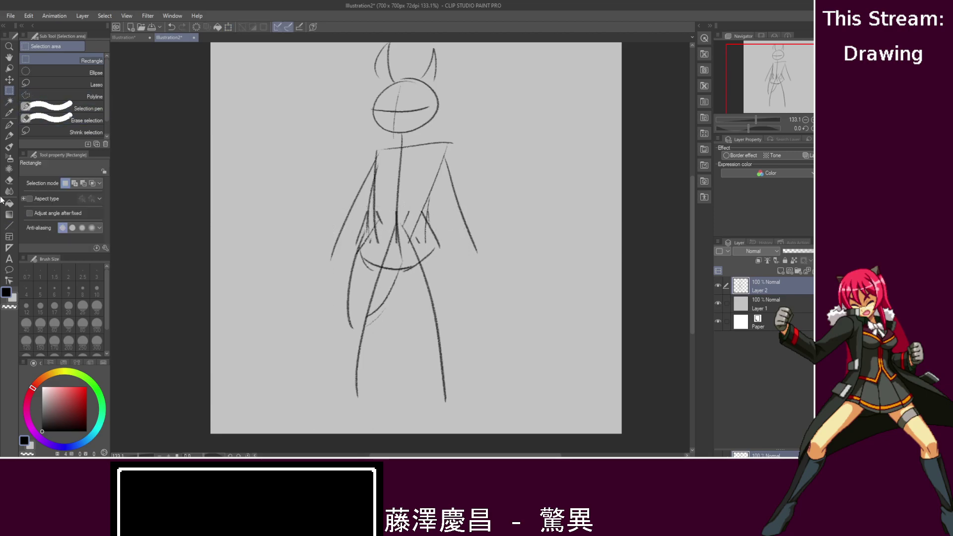
pyautogui.click(9, 135)
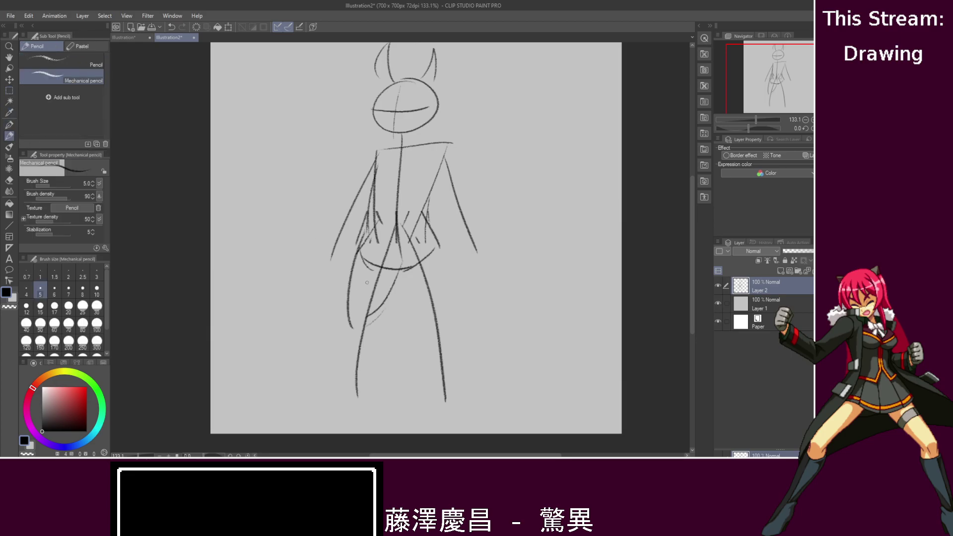
# - Redraw the lower legs and thighs with new outer and inner pencil lines
pyautogui.moveTo(346, 306)
pyautogui.mouseDown()
pyautogui.moveTo(344, 383)
pyautogui.moveTo(355, 407)
pyautogui.mouseUp()
pyautogui.moveTo(382, 310); pyautogui.dragTo(349, 402)
pyautogui.moveTo(397, 257); pyautogui.dragTo(435, 313)
pyautogui.moveTo(441, 243); pyautogui.dragTo(436, 391)
pyautogui.moveTo(449, 308); pyautogui.dragTo(443, 392)
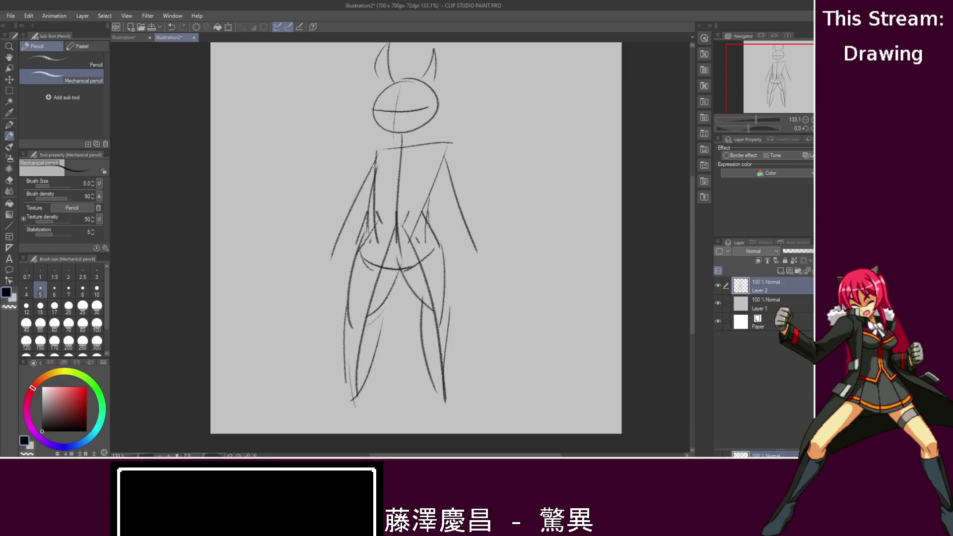
# - Redraw both arms, the torso sides and the left hip-to-thigh line, undoing a bad arm stroke
pyautogui.moveTo(380, 151)
pyautogui.mouseDown()
pyautogui.moveTo(350, 199)
pyautogui.moveTo(403, 220)
pyautogui.mouseUp()
pyautogui.hotkey('ctrl', 'z')
pyautogui.hotkey('ctrl', 'z')
pyautogui.moveTo(375, 156)
pyautogui.mouseDown()
pyautogui.moveTo(356, 187)
pyautogui.moveTo(407, 211)
pyautogui.mouseUp()
pyautogui.moveTo(445, 148); pyautogui.dragTo(440, 191)
pyautogui.moveTo(449, 146)
pyautogui.mouseDown()
pyautogui.moveTo(442, 202)
pyautogui.moveTo(371, 221)
pyautogui.mouseUp()
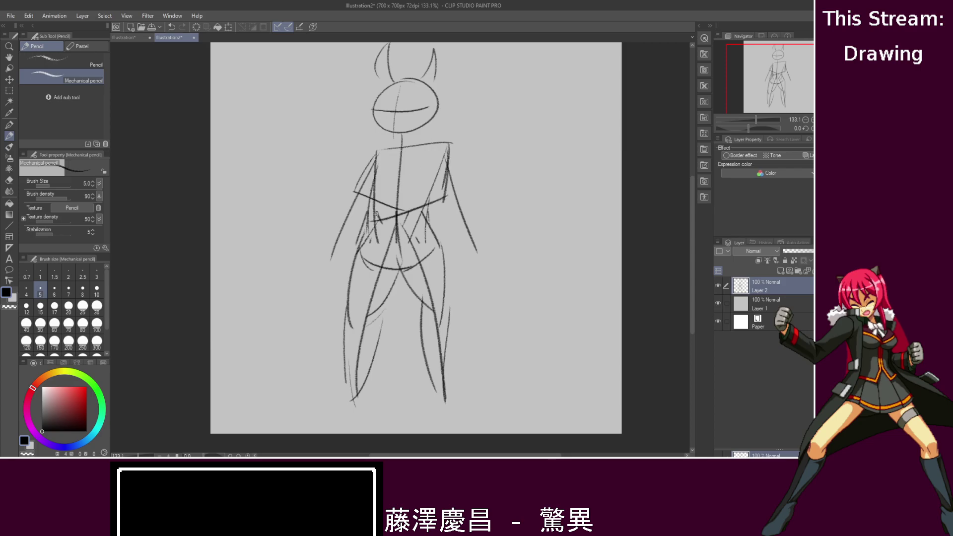
pyautogui.moveTo(374, 192)
pyautogui.mouseDown()
pyautogui.moveTo(421, 193)
pyautogui.moveTo(379, 208)
pyautogui.mouseUp()
pyautogui.moveTo(452, 143); pyautogui.dragTo(450, 198)
pyautogui.moveTo(445, 145)
pyautogui.mouseDown()
pyautogui.moveTo(414, 214)
pyautogui.moveTo(388, 201)
pyautogui.moveTo(360, 225)
pyautogui.moveTo(386, 217)
pyautogui.moveTo(370, 191)
pyautogui.moveTo(419, 199)
pyautogui.moveTo(398, 208)
pyautogui.mouseUp()
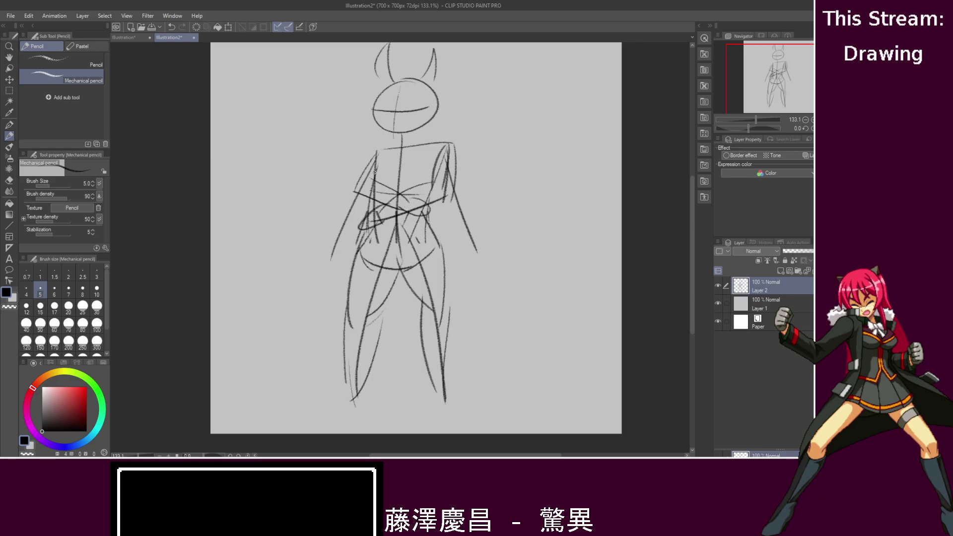
pyautogui.moveTo(377, 147); pyautogui.dragTo(356, 198)
pyautogui.moveTo(369, 237)
pyautogui.mouseDown()
pyautogui.moveTo(341, 303)
pyautogui.moveTo(350, 274)
pyautogui.moveTo(340, 378)
pyautogui.mouseUp()
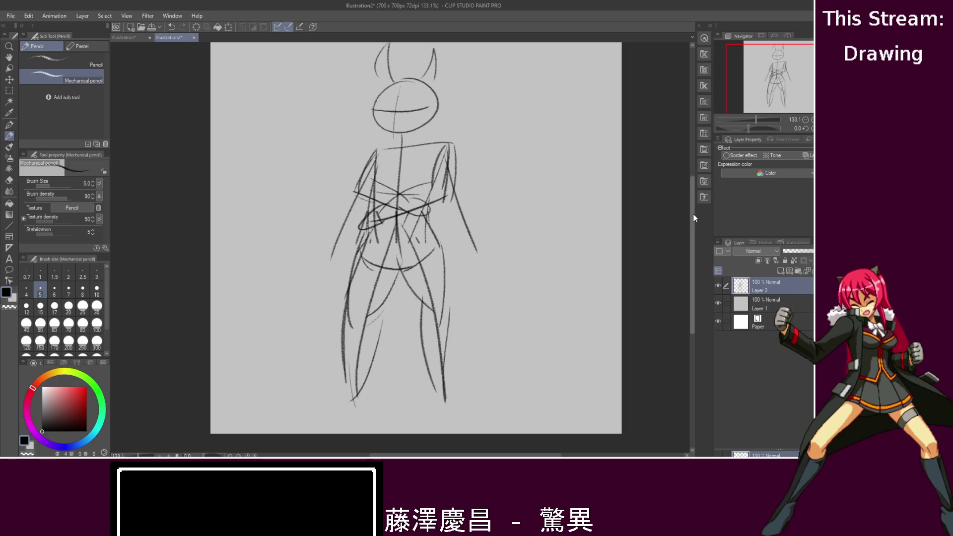
# - Sketch the neck, the left side of the head and a jaw curve
pyautogui.moveTo(692, 213); pyautogui.dragTo(692, 200)
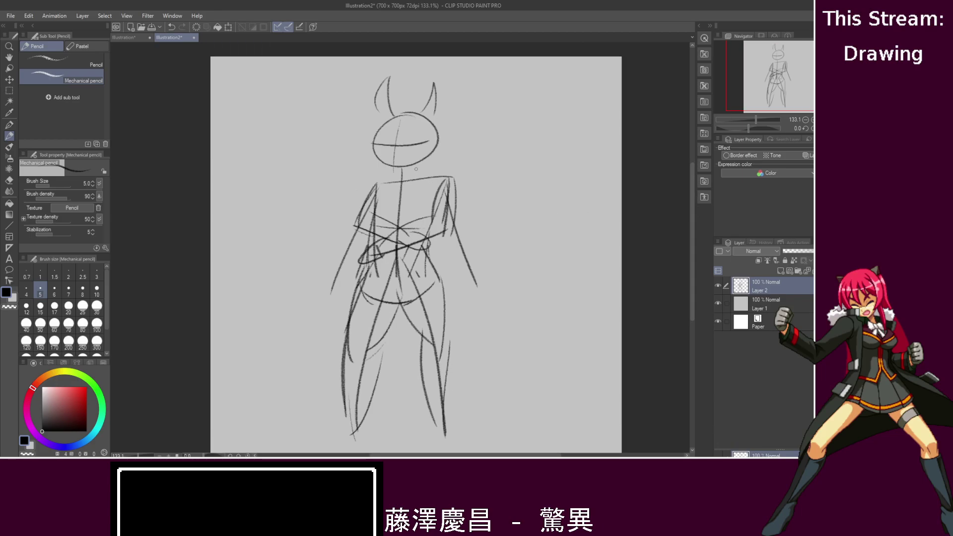
pyautogui.moveTo(418, 162)
pyautogui.mouseDown()
pyautogui.moveTo(415, 176)
pyautogui.moveTo(389, 181)
pyautogui.mouseUp()
pyautogui.moveTo(381, 130)
pyautogui.mouseDown()
pyautogui.moveTo(386, 171)
pyautogui.moveTo(377, 172)
pyautogui.moveTo(430, 153)
pyautogui.mouseUp()
pyautogui.moveTo(376, 173)
pyautogui.mouseDown()
pyautogui.moveTo(410, 174)
pyautogui.moveTo(432, 158)
pyautogui.mouseUp()
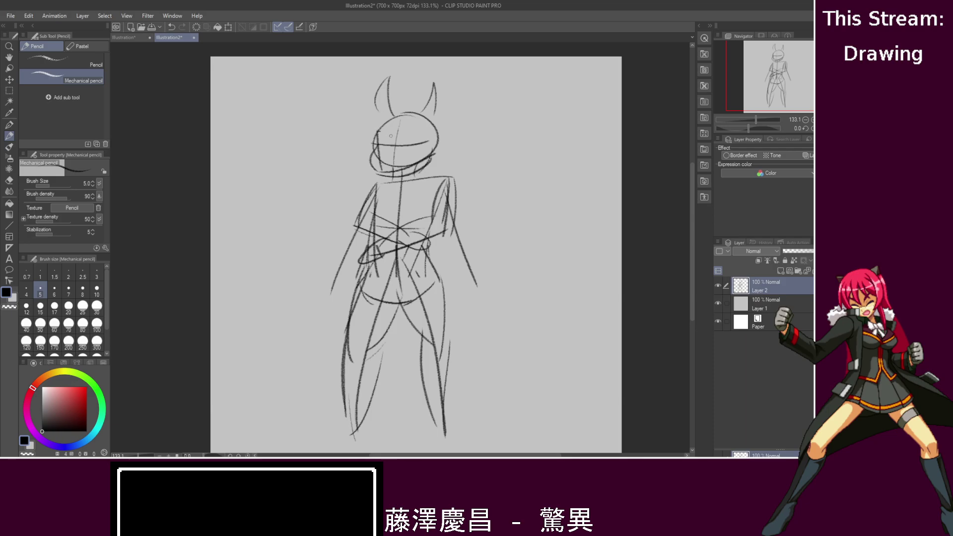
# - Rectangle-select the head and horns and nudge them slightly upward
pyautogui.hotkey('ctrl', 't')
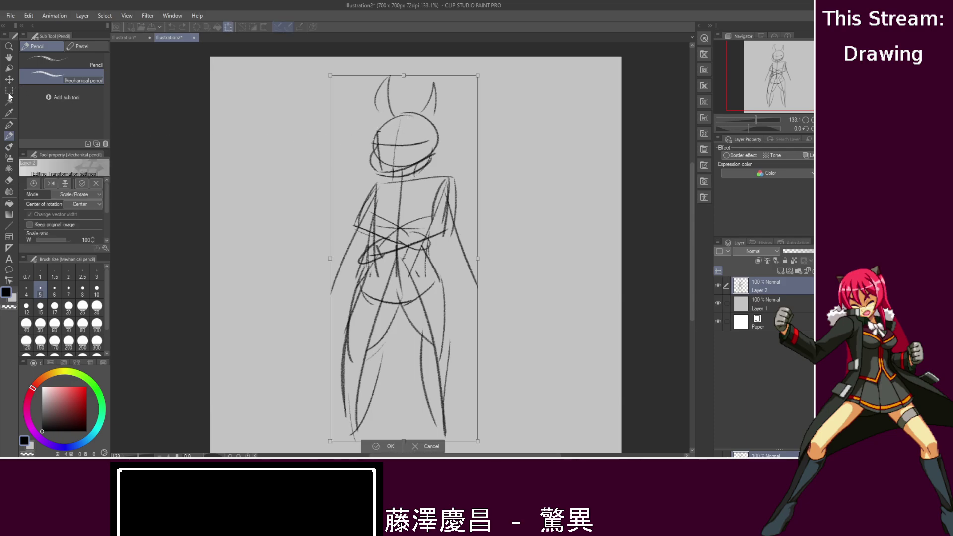
pyautogui.press('Escape')
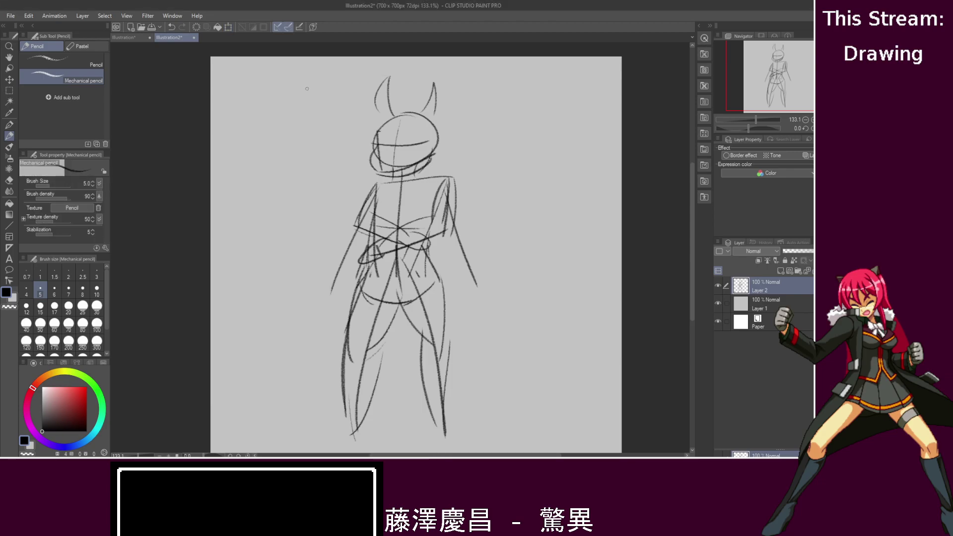
pyautogui.click(9, 90)
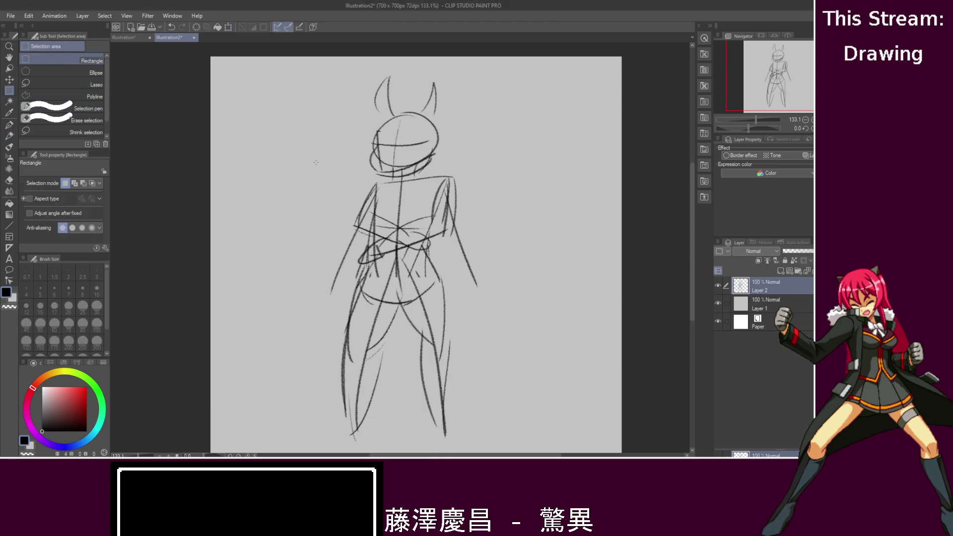
pyautogui.moveTo(356, 184); pyautogui.dragTo(448, 77)
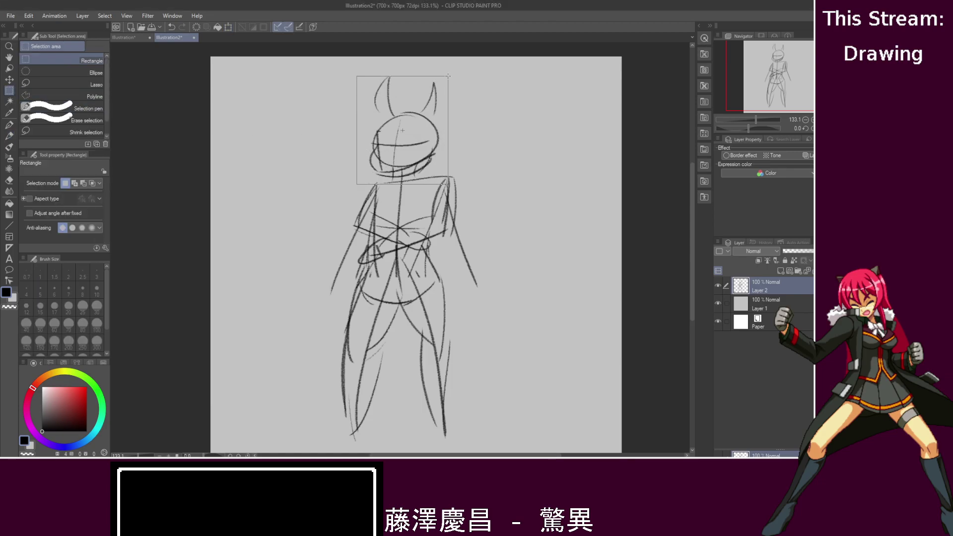
pyautogui.hotkey('ctrl', 't')
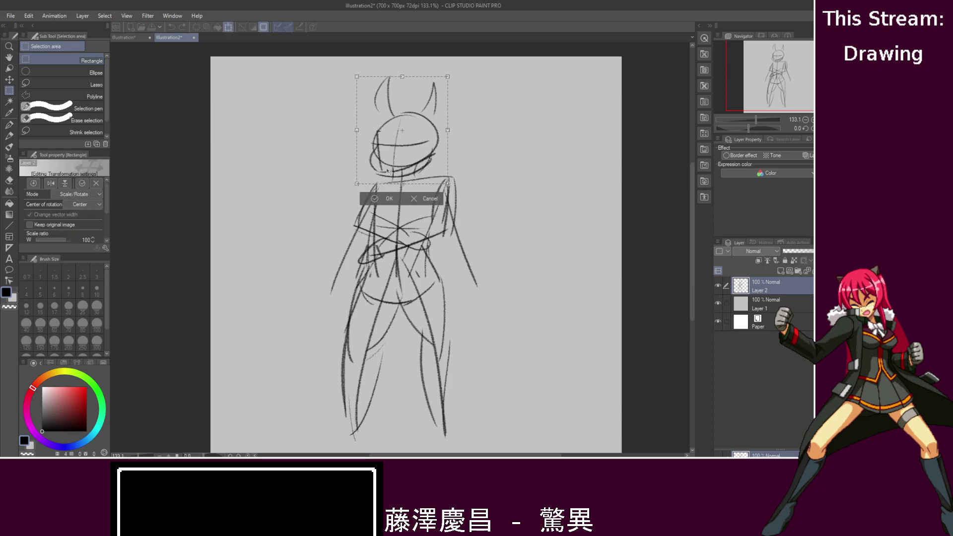
pyautogui.moveTo(407, 147); pyautogui.dragTo(406, 147)
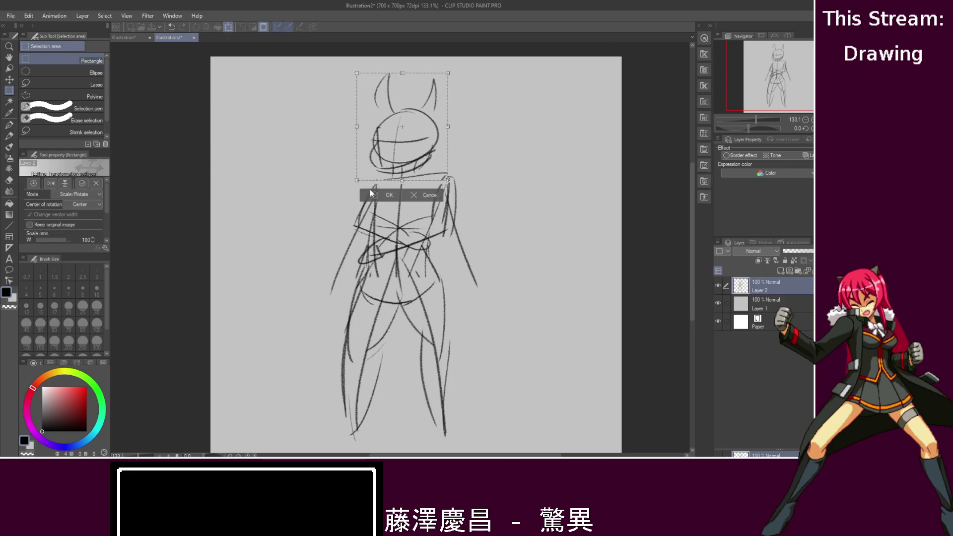
pyautogui.click(383, 194)
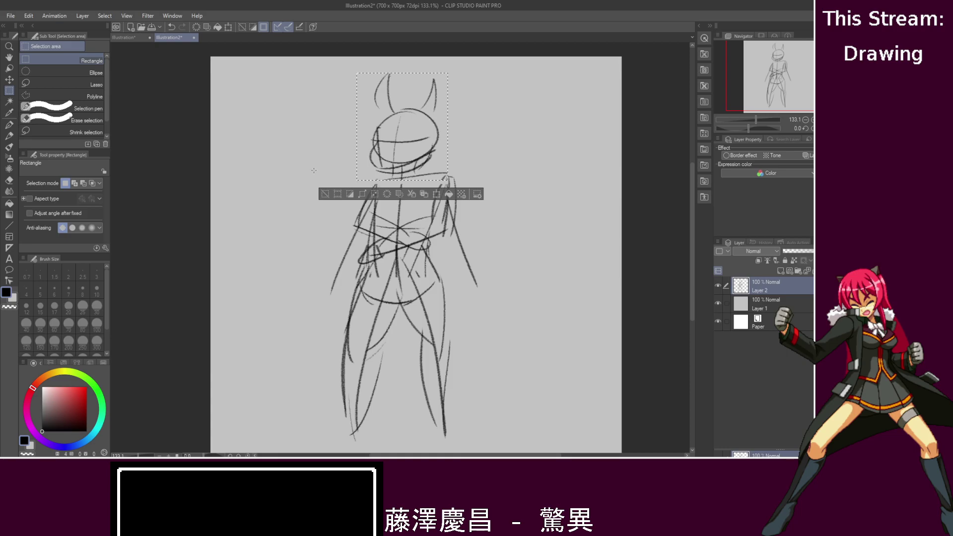
# - Deselect and sketch the shoulder line and the neck down to the shoulder
pyautogui.hotkey('ctrl', 'd')
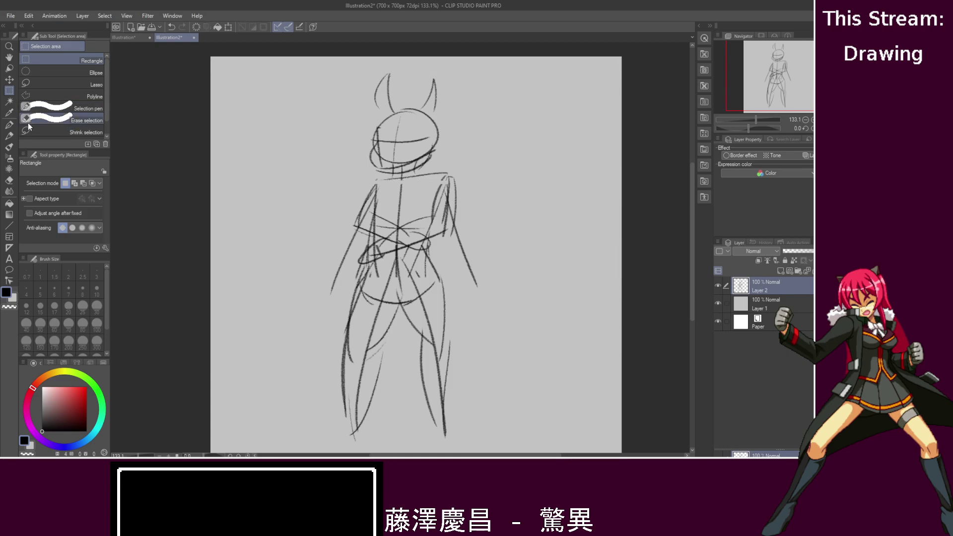
pyautogui.click(10, 136)
pyautogui.moveTo(375, 186)
pyautogui.mouseDown()
pyautogui.moveTo(447, 182)
pyautogui.moveTo(375, 187)
pyautogui.moveTo(396, 180)
pyautogui.mouseUp()
pyautogui.moveTo(411, 174); pyautogui.dragTo(454, 188)
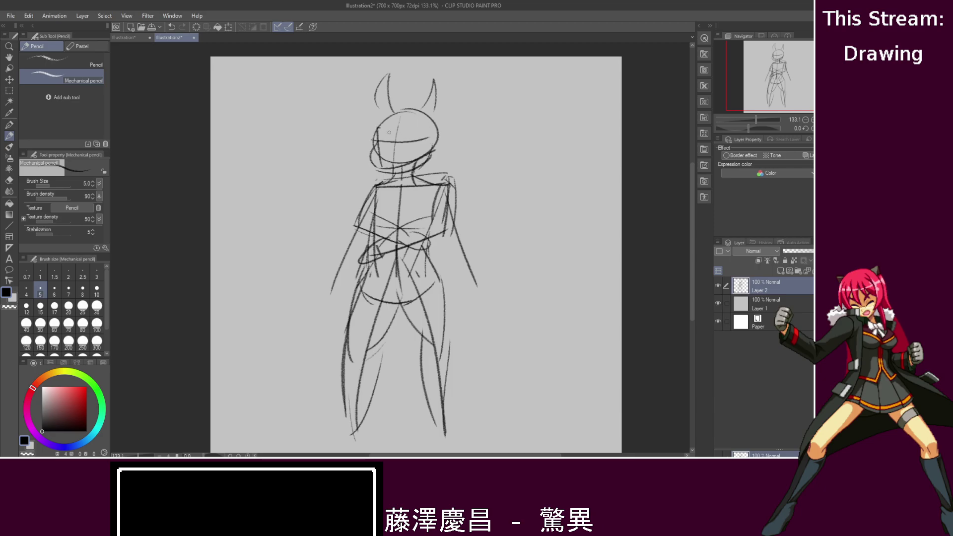
# - Draw the two eyes, a heart between the horns and hair strands around the head
pyautogui.moveTo(410, 137)
pyautogui.mouseDown()
pyautogui.moveTo(418, 147)
pyautogui.moveTo(411, 135)
pyautogui.moveTo(383, 148)
pyautogui.moveTo(389, 135)
pyautogui.mouseUp()
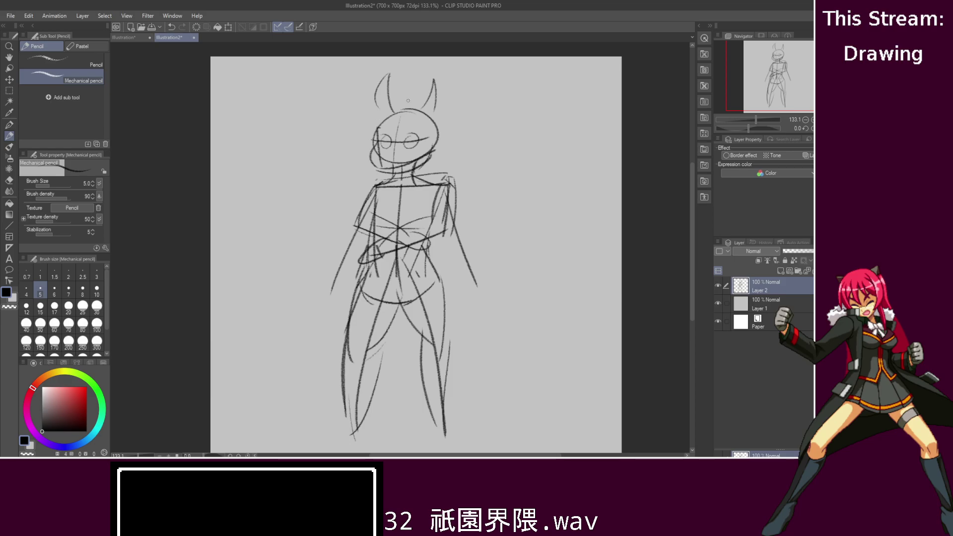
pyautogui.moveTo(406, 108)
pyautogui.mouseDown()
pyautogui.moveTo(411, 93)
pyautogui.moveTo(414, 102)
pyautogui.mouseUp()
pyautogui.moveTo(414, 119); pyautogui.dragTo(449, 138)
pyautogui.moveTo(395, 112); pyautogui.dragTo(352, 136)
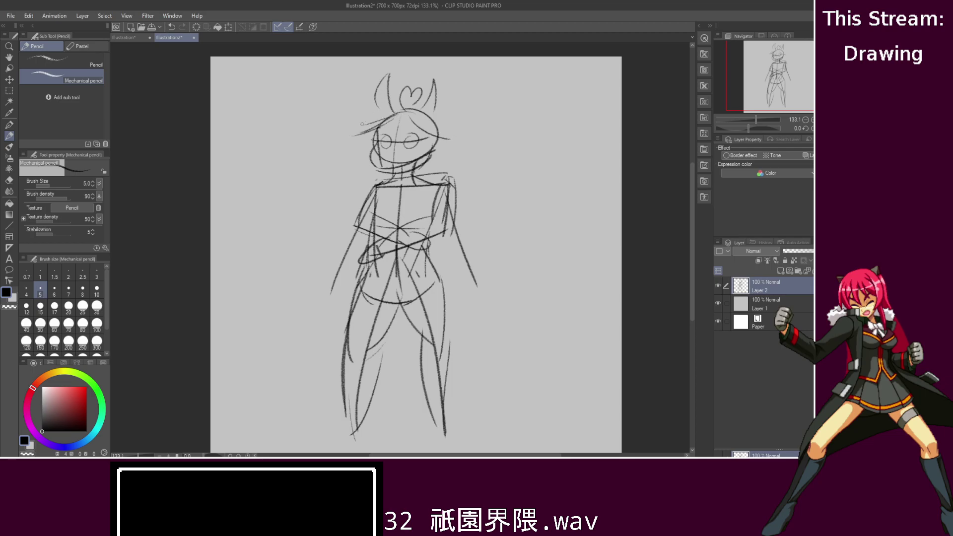
pyautogui.moveTo(431, 114); pyautogui.dragTo(459, 180)
# - Start the collar, then draw the cape's flaring left edge, hem and a fold through the left leg
pyautogui.moveTo(376, 173); pyautogui.dragTo(359, 190)
pyautogui.moveTo(360, 279)
pyautogui.mouseDown()
pyautogui.moveTo(305, 356)
pyautogui.moveTo(310, 374)
pyautogui.moveTo(379, 390)
pyautogui.mouseUp()
pyautogui.moveTo(431, 263); pyautogui.dragTo(478, 367)
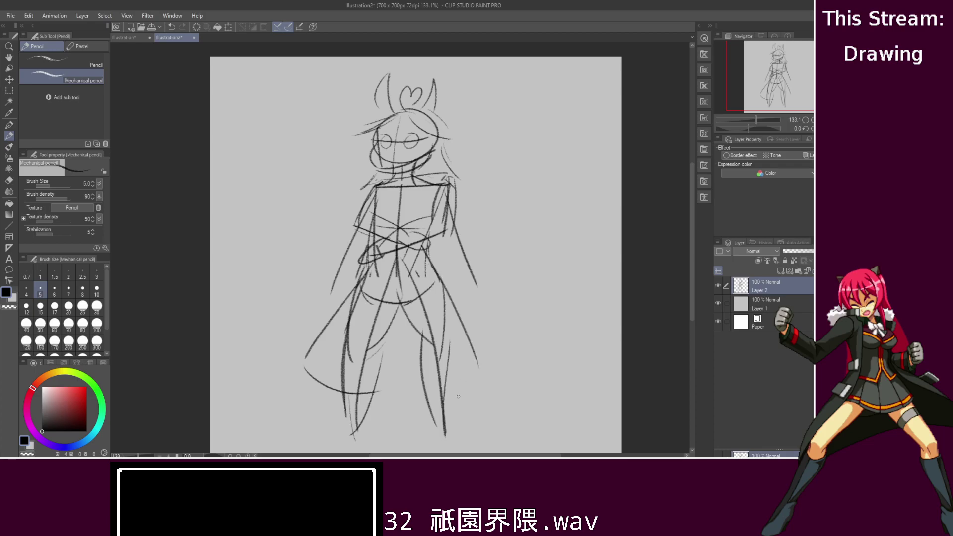
pyautogui.moveTo(407, 383); pyautogui.dragTo(485, 365)
pyautogui.moveTo(389, 293); pyautogui.dragTo(410, 374)
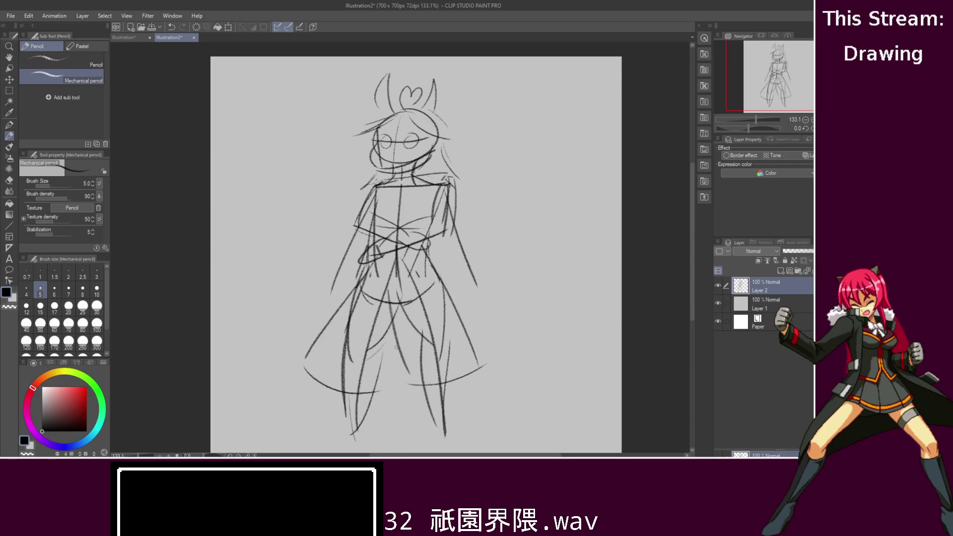
pyautogui.moveTo(396, 252); pyautogui.dragTo(374, 397)
# - Refine the collar with lines on both sides of the neck
pyautogui.moveTo(391, 183)
pyautogui.mouseDown()
pyautogui.moveTo(410, 175)
pyautogui.moveTo(399, 192)
pyautogui.moveTo(417, 179)
pyautogui.moveTo(381, 203)
pyautogui.moveTo(409, 207)
pyautogui.moveTo(417, 218)
pyautogui.mouseUp()
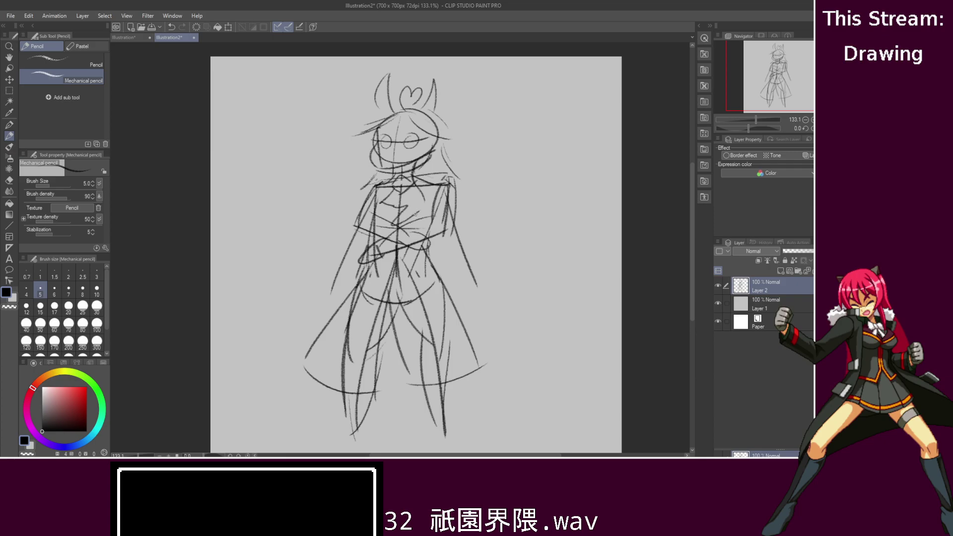
pyautogui.moveTo(386, 174); pyautogui.dragTo(365, 193)
pyautogui.moveTo(442, 175); pyautogui.dragTo(449, 201)
pyautogui.moveTo(690, 271); pyautogui.dragTo(692, 292)
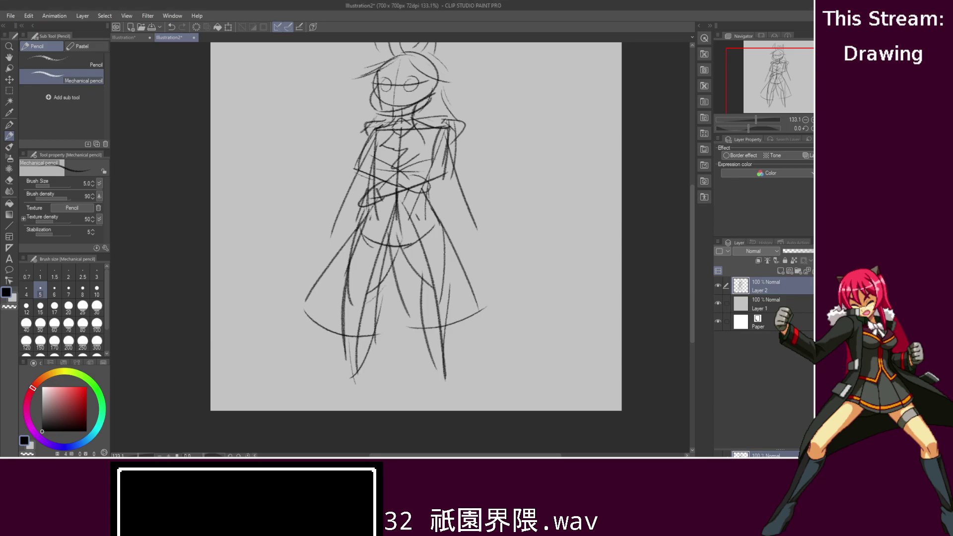
# - Paste the fur photo and shrink it with Keep original image unticked
pyautogui.hotkey('ctrl', 'v')
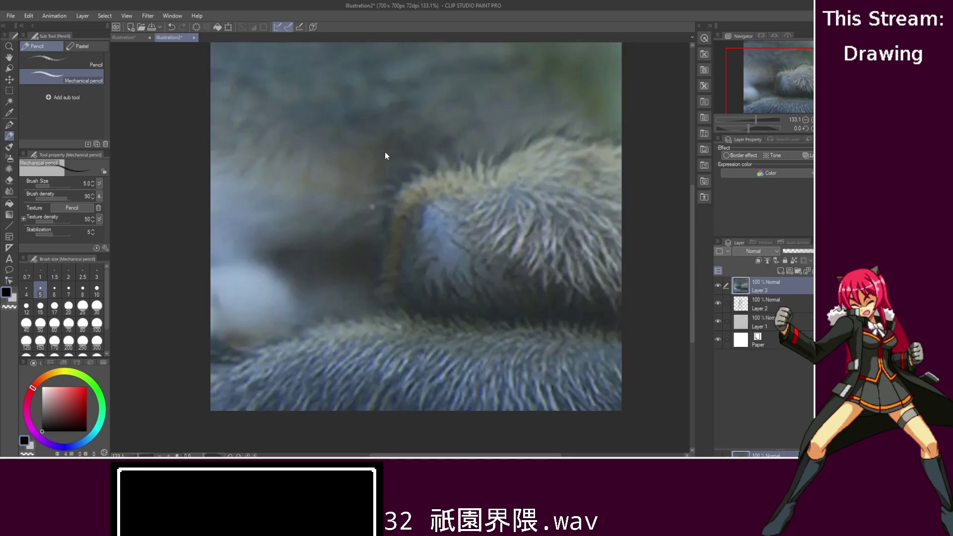
pyautogui.hotkey('ctrl', 't')
pyautogui.scroll(-5, 392, 171)
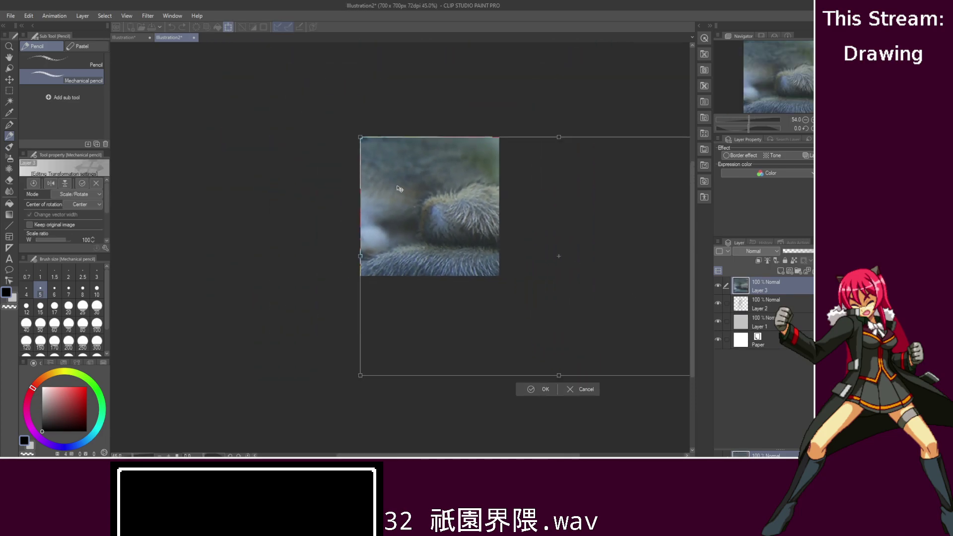
pyautogui.scroll(-2, 400, 188)
pyautogui.moveTo(603, 318); pyautogui.dragTo(423, 194)
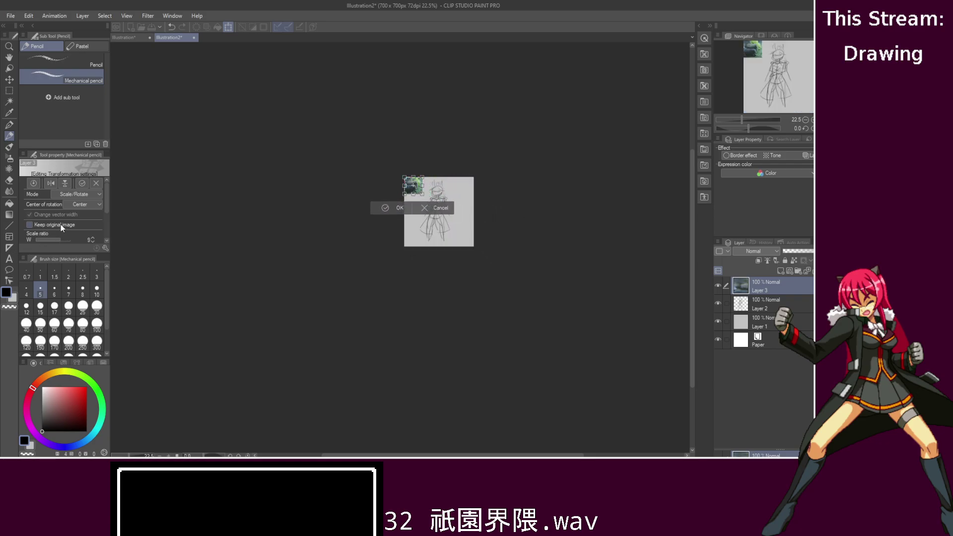
pyautogui.click(61, 225)
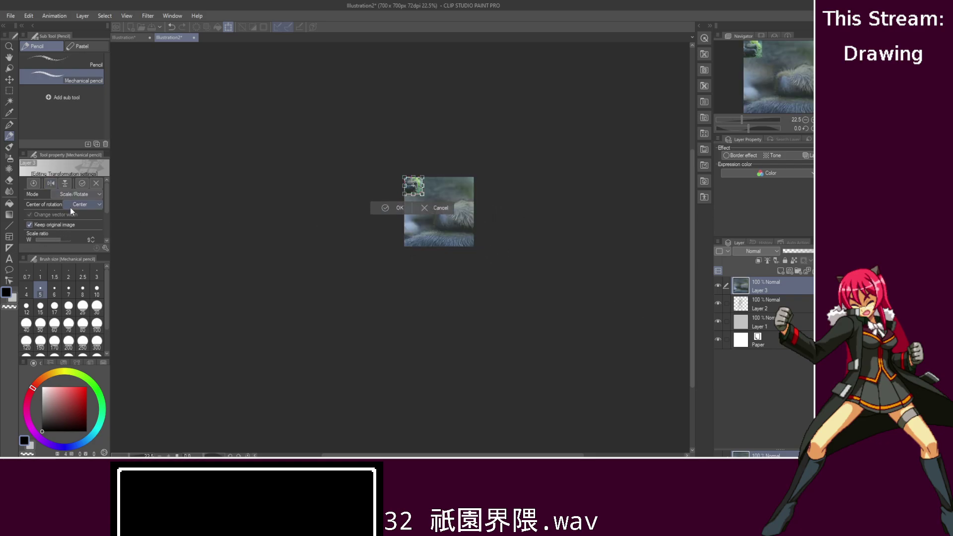
pyautogui.scroll(-1, 74, 230)
pyautogui.click(57, 208)
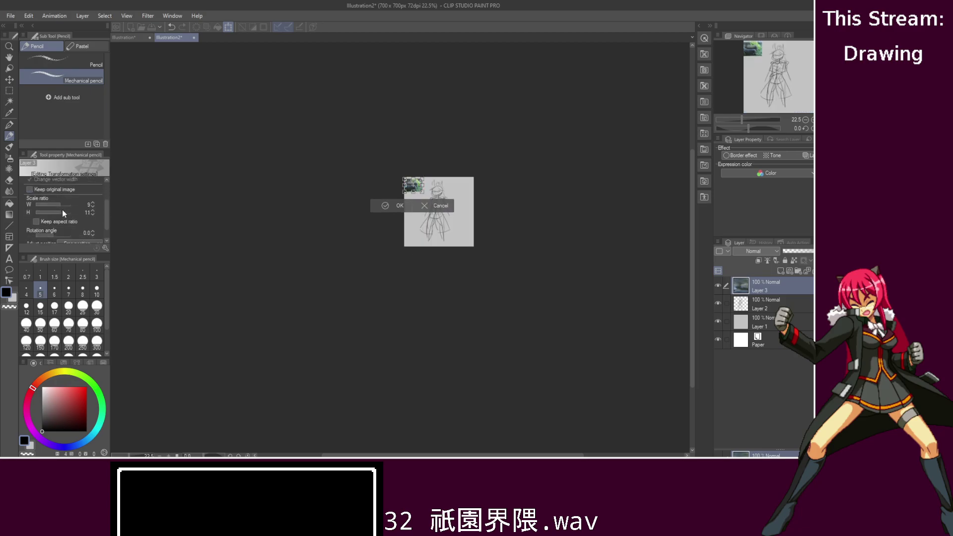
pyautogui.scroll(-2, 67, 233)
pyautogui.scroll(2, 103, 225)
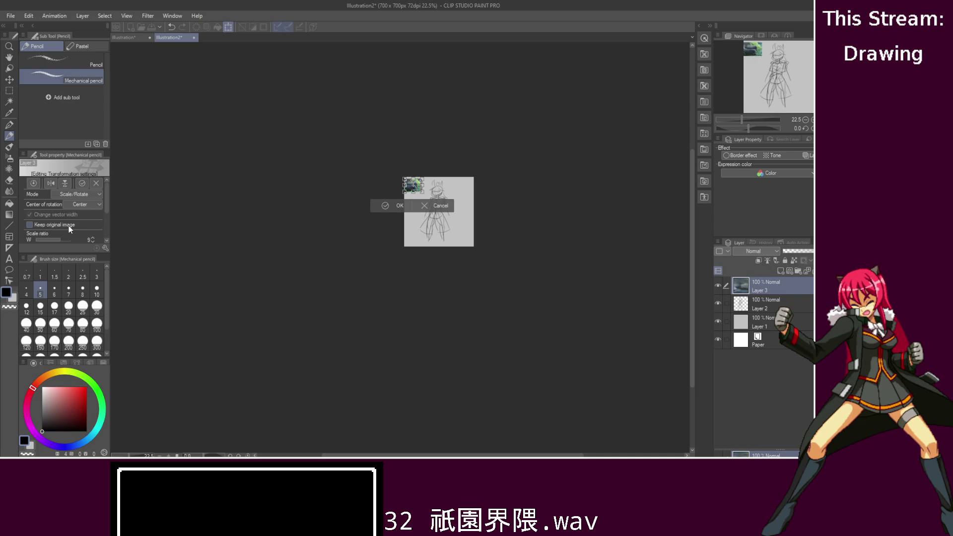
pyautogui.scroll(-2, 105, 227)
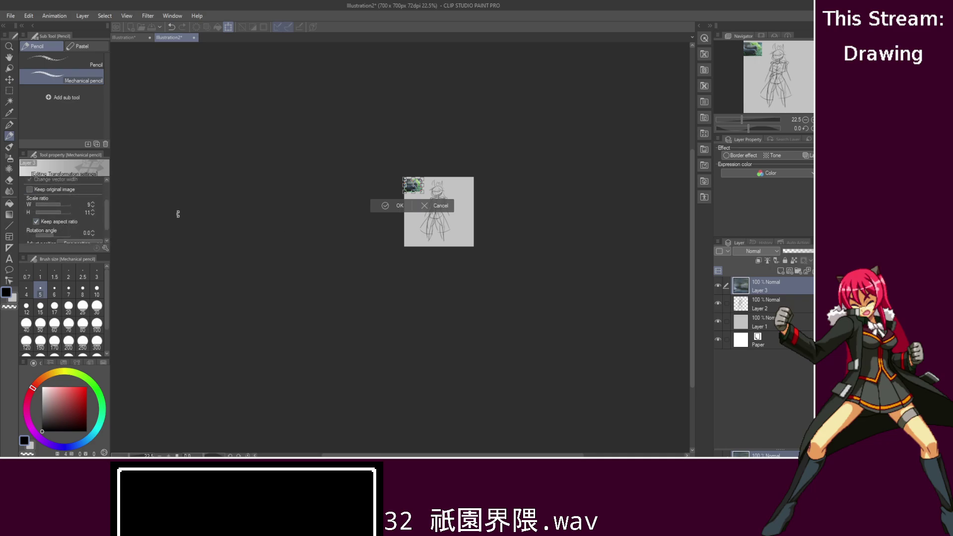
pyautogui.click(399, 206)
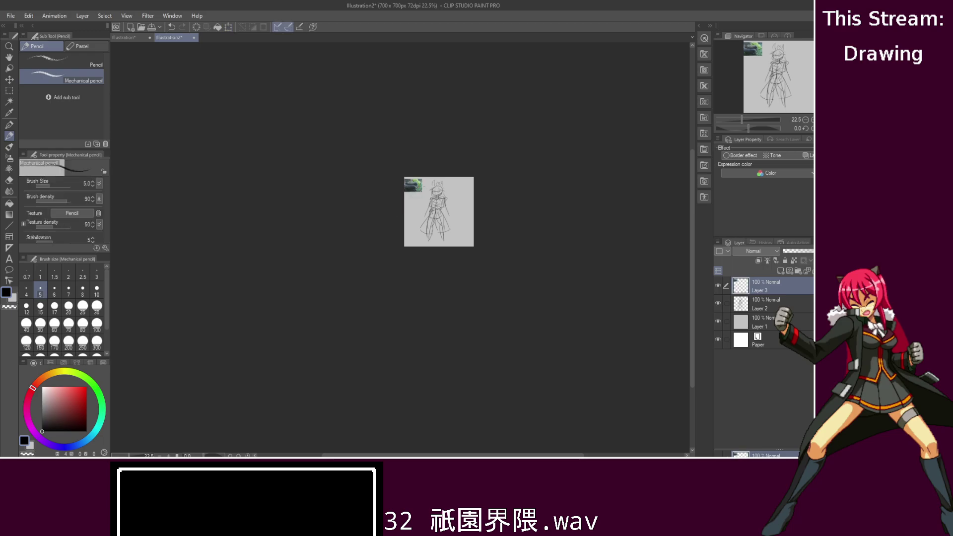
pyautogui.scroll(5, 426, 191)
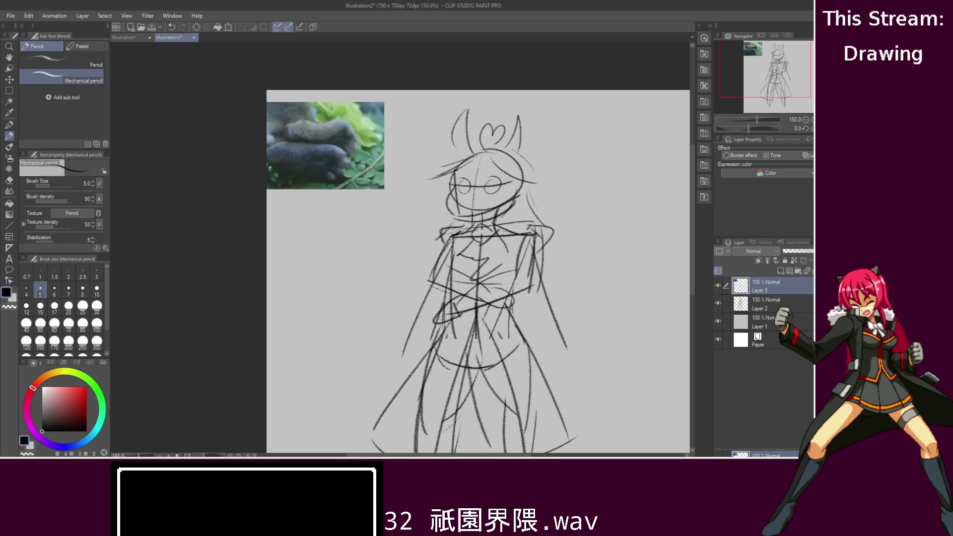
# - Move the photo to the lower left, rotate it about 60°, flip it horizontally and place it beside the legs
pyautogui.hotkey('ctrl', 'r')
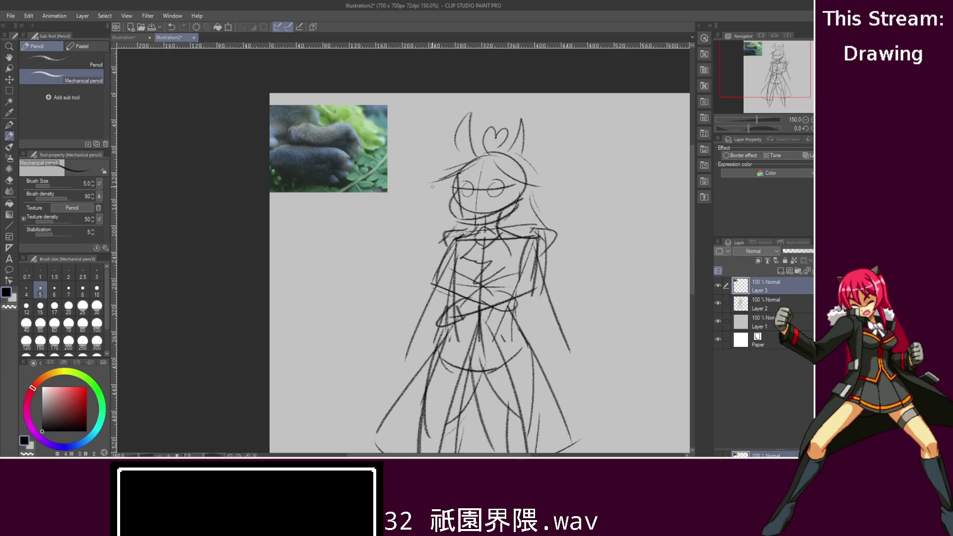
pyautogui.hotkey('ctrl', 'r')
pyautogui.hotkey('ctrl', 't')
pyautogui.moveTo(325, 146); pyautogui.dragTo(337, 386)
pyautogui.moveTo(691, 222); pyautogui.dragTo(690, 301)
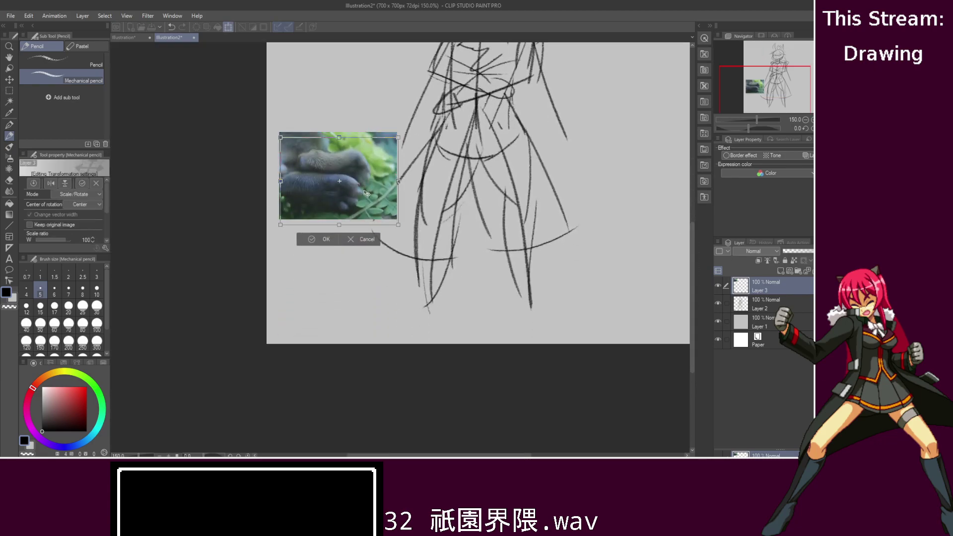
pyautogui.moveTo(364, 180); pyautogui.dragTo(365, 233)
pyautogui.moveTo(400, 203); pyautogui.dragTo(400, 289)
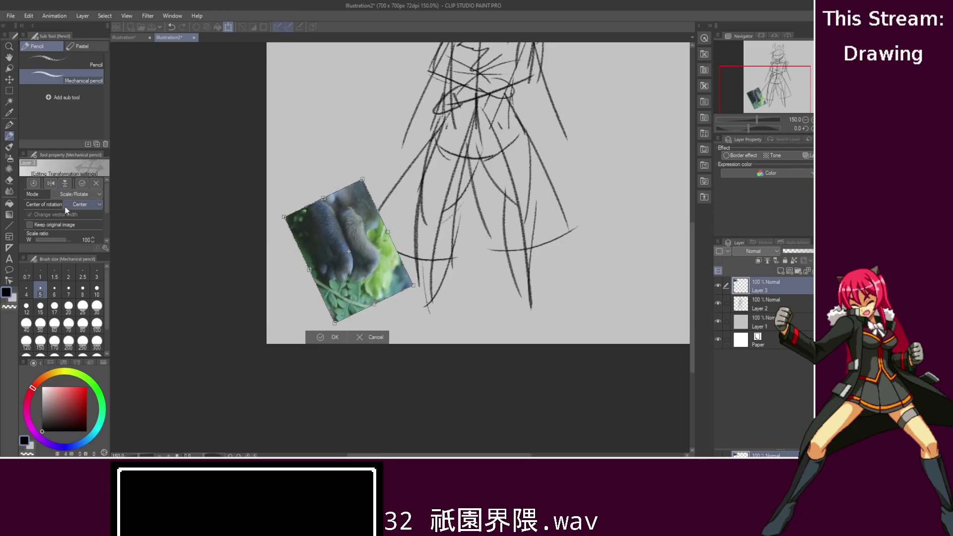
pyautogui.click(50, 183)
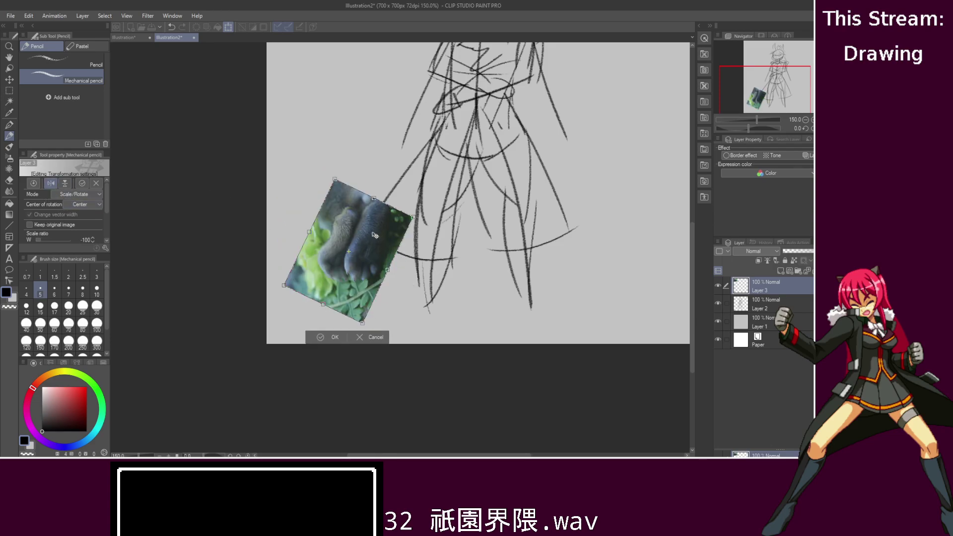
pyautogui.moveTo(356, 259); pyautogui.dragTo(330, 243)
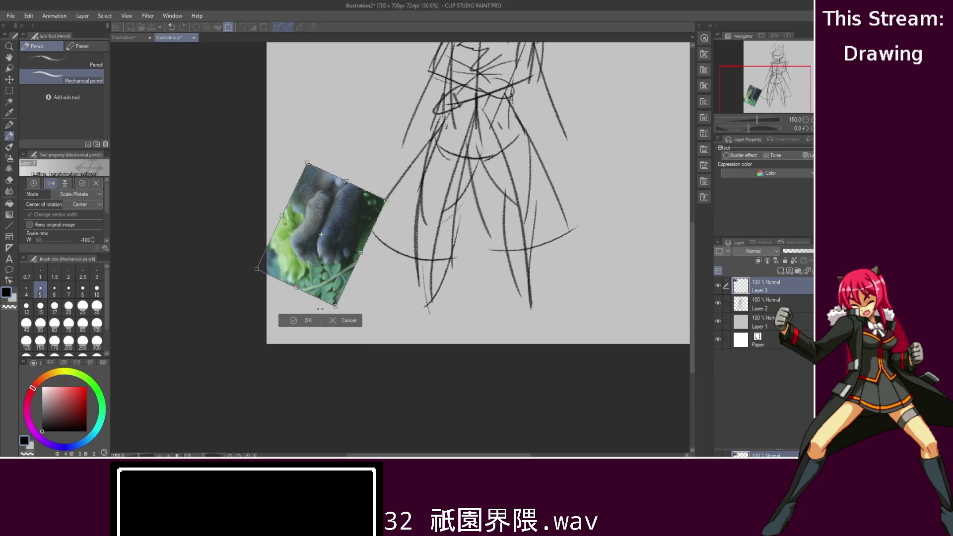
pyautogui.click(309, 319)
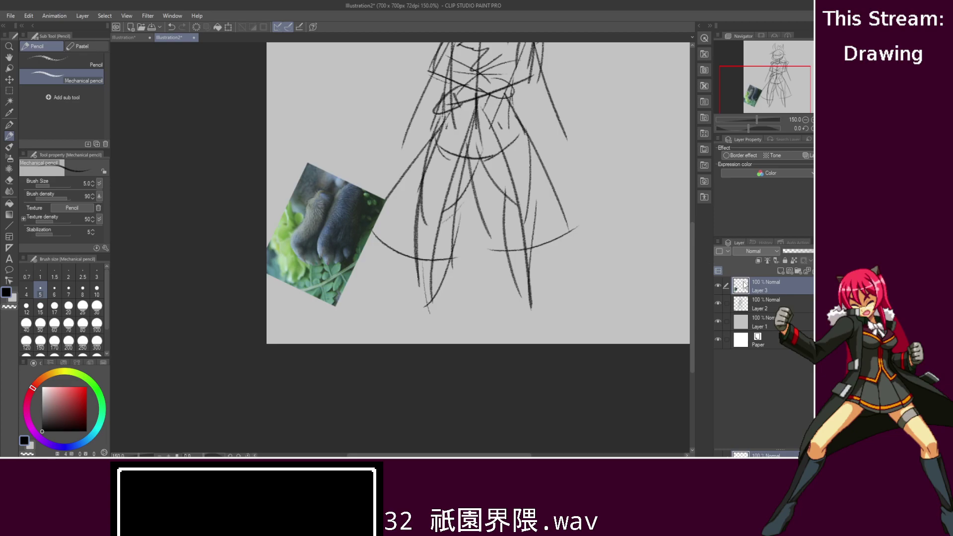
# - Add a few short pencil strokes on Layer 2 around the photo
pyautogui.click(766, 301)
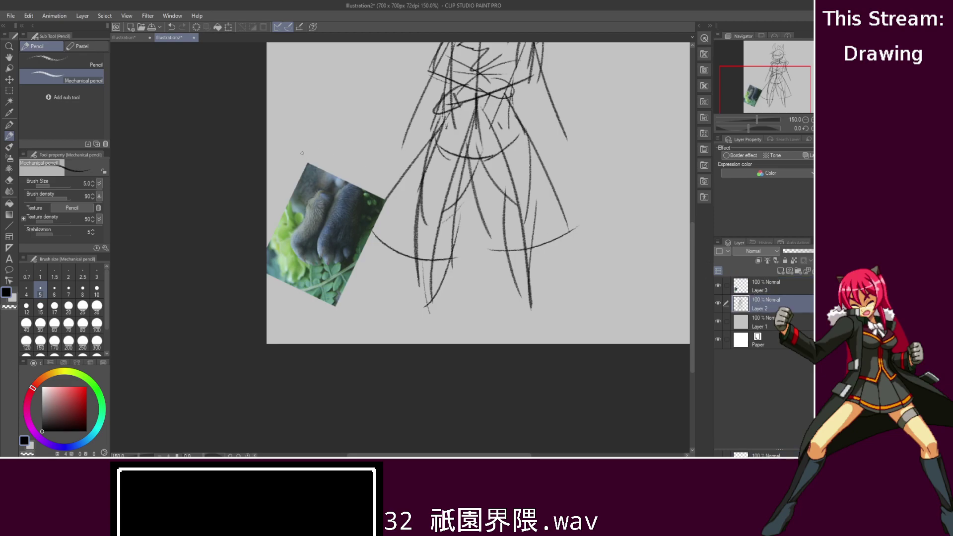
pyautogui.moveTo(293, 126); pyautogui.dragTo(297, 134)
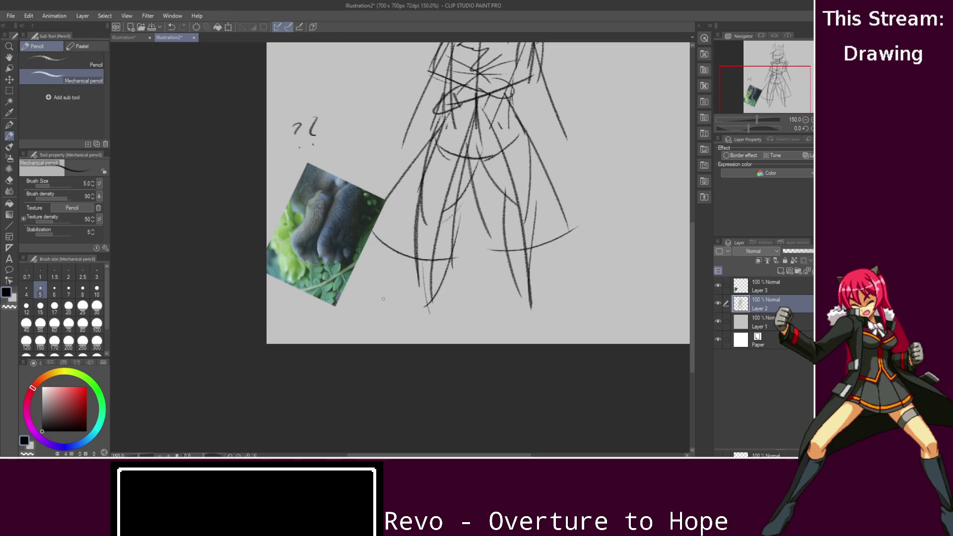
pyautogui.moveTo(377, 289); pyautogui.dragTo(363, 304)
pyautogui.moveTo(396, 294); pyautogui.dragTo(375, 319)
pyautogui.moveTo(396, 263); pyautogui.dragTo(398, 297)
# - Select the photo layer Layer 3 together with Layer 2 and merge them
pyautogui.moveTo(693, 277); pyautogui.dragTo(701, 210)
pyautogui.scroll(1, 652, 202)
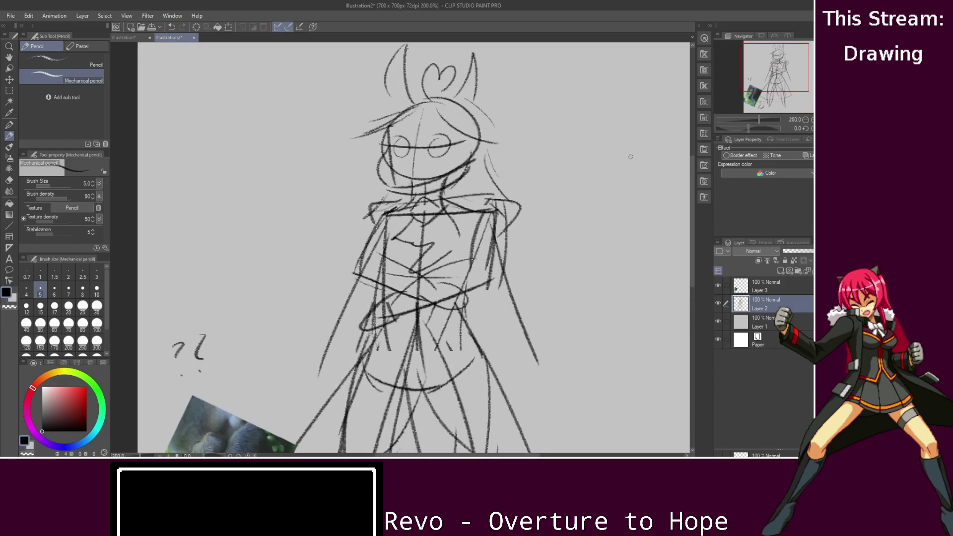
pyautogui.click(718, 286)
pyautogui.click(773, 285)
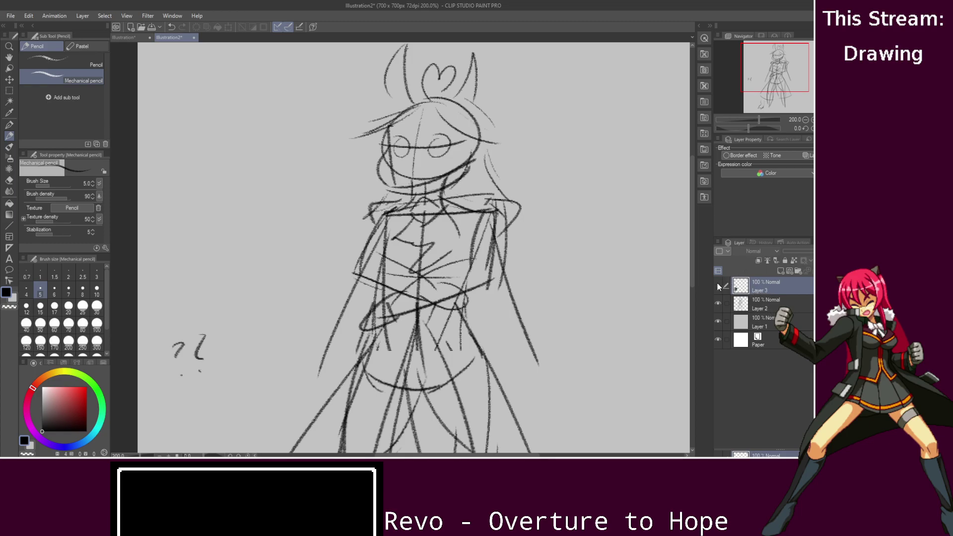
pyautogui.click(718, 286)
pyautogui.keyDown('ctrl'); pyautogui.click(773, 299); pyautogui.keyUp('ctrl')
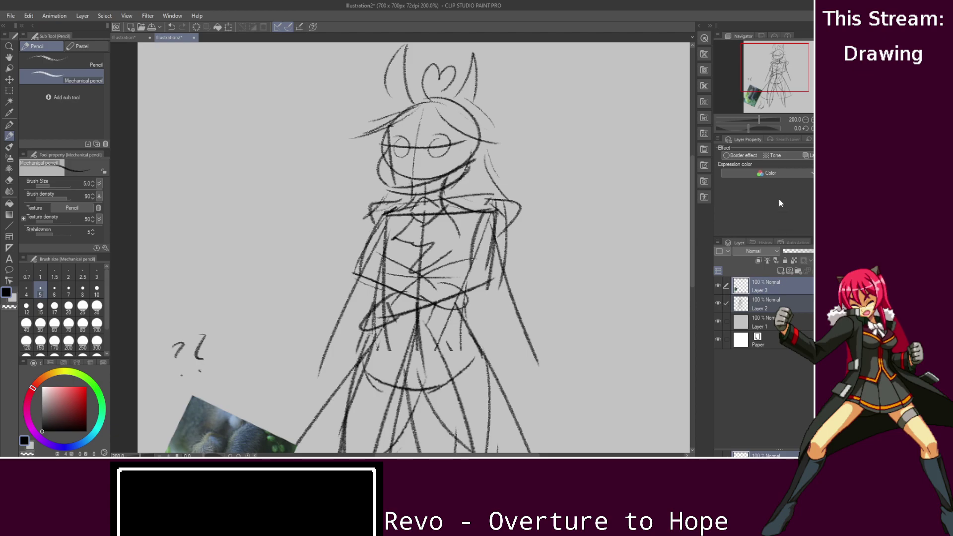
pyautogui.hotkey('shift', 'alt', 'e')
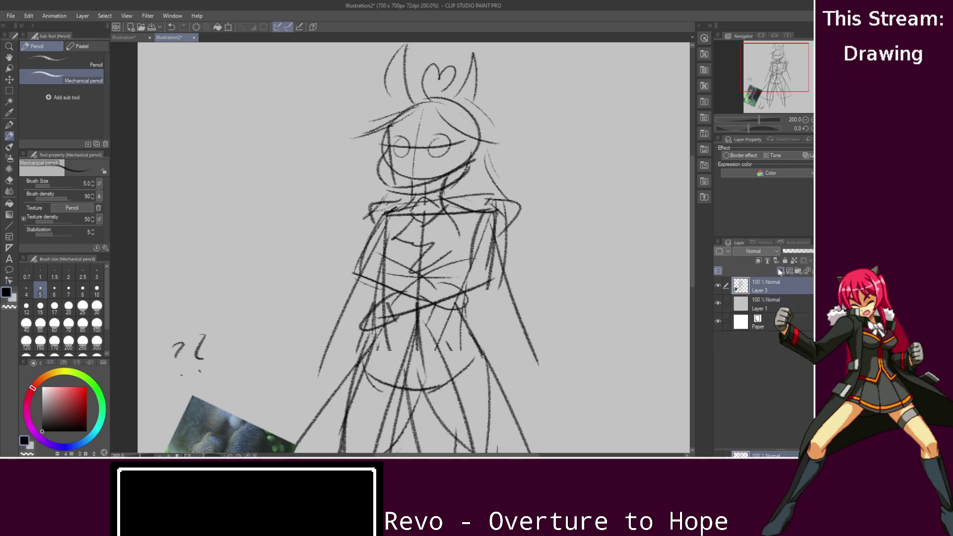
# - Create a new empty layer above and dim the merged Layer 3 to 45% opacity
pyautogui.click(779, 270)
pyautogui.click(772, 302)
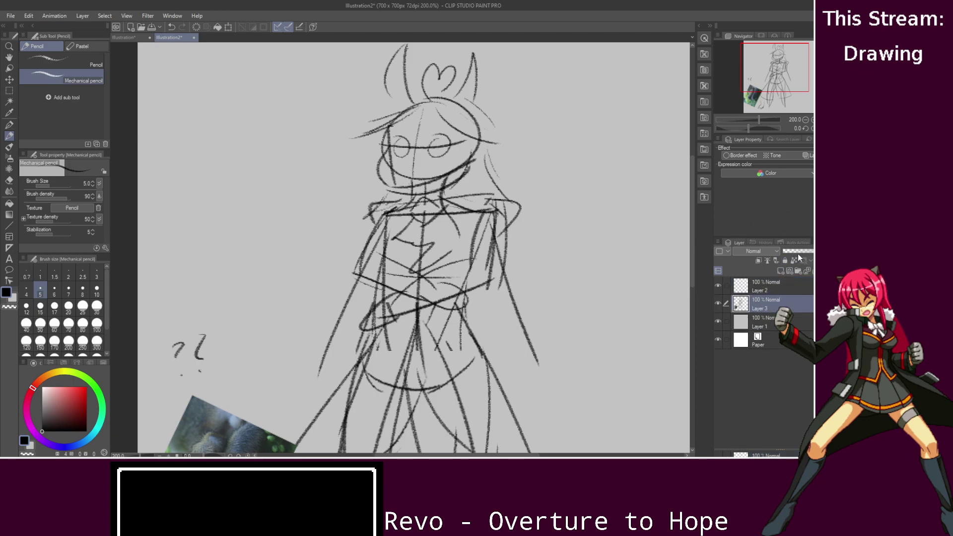
pyautogui.moveTo(796, 254); pyautogui.dragTo(804, 251)
pyautogui.click(771, 289)
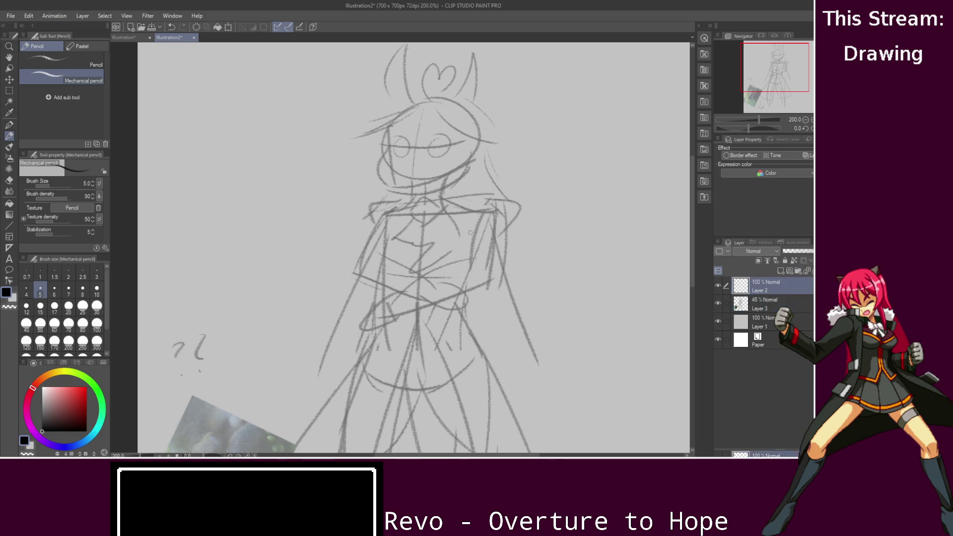
# - Choose the Turnip pen sub tool and undo a test ink stroke
pyautogui.click(9, 124)
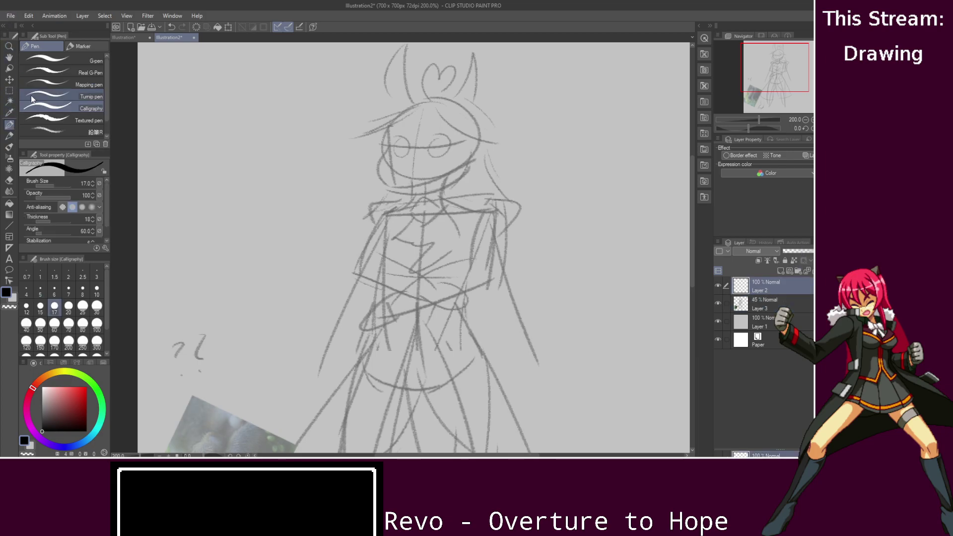
pyautogui.click(65, 95)
pyautogui.moveTo(400, 151)
pyautogui.mouseDown()
pyautogui.moveTo(223, 179)
pyautogui.moveTo(322, 325)
pyautogui.mouseUp()
pyautogui.hotkey('ctrl', 'z')
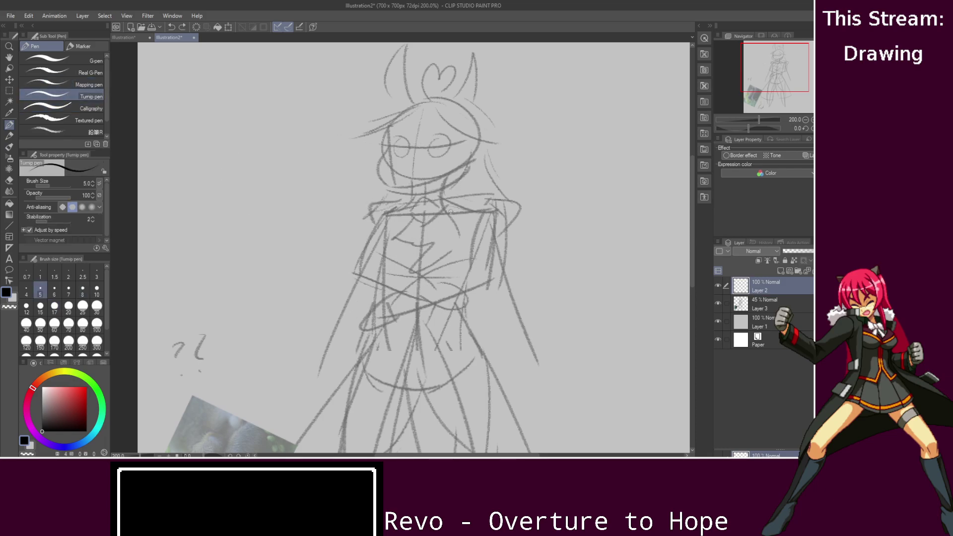
# - Pick an olive drawing colour on the colour wheel
pyautogui.scroll(3, 435, 131)
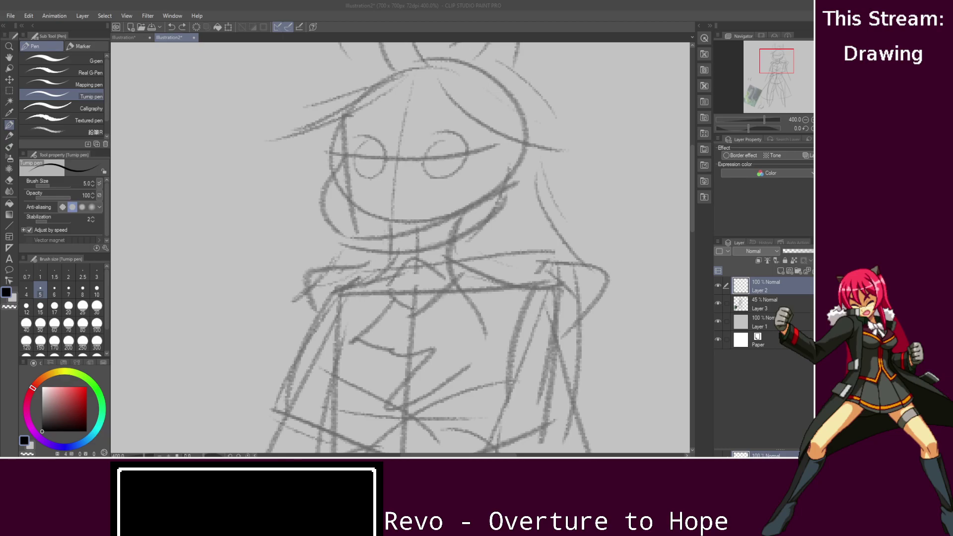
pyautogui.hotkey('alt', 'Tab')
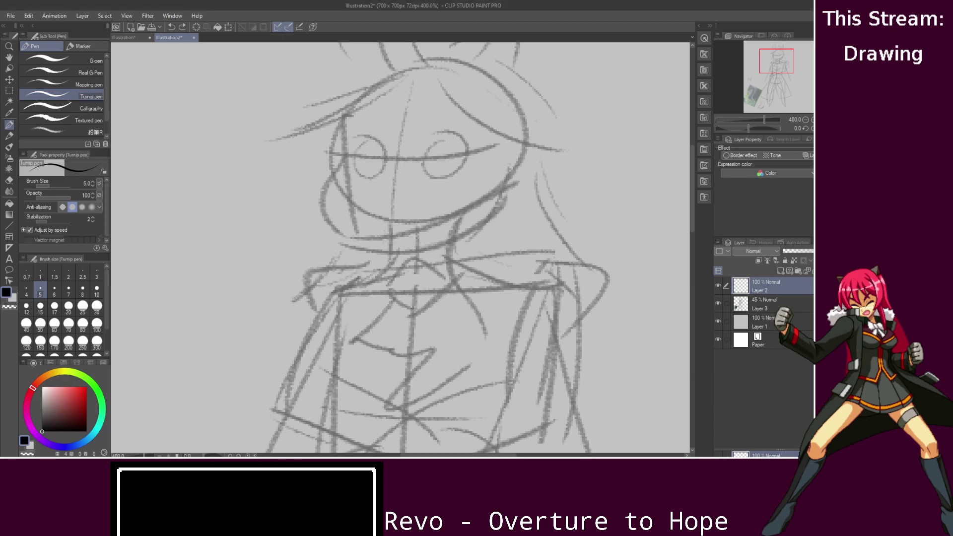
pyautogui.click(63, 372)
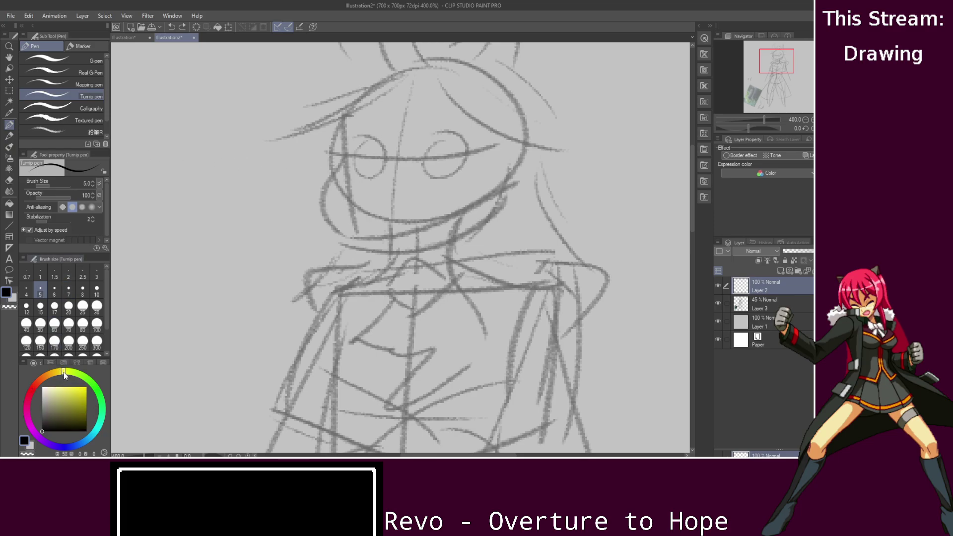
pyautogui.click(74, 398)
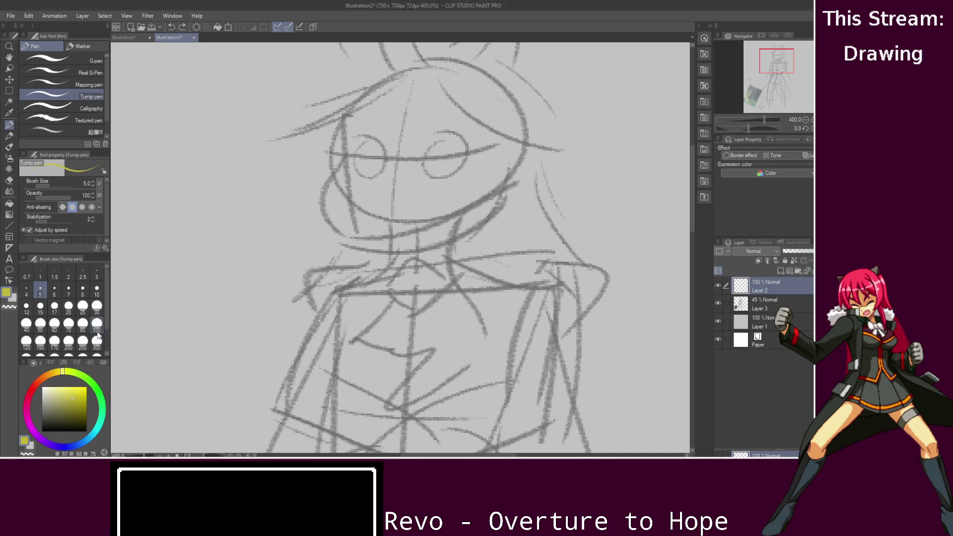
# - Outline red teardrop shapes over both sketched eyes in a magenta-red
pyautogui.click(41, 383)
pyautogui.moveTo(42, 386)
pyautogui.mouseDown()
pyautogui.moveTo(43, 417)
pyautogui.moveTo(37, 400)
pyautogui.mouseUp()
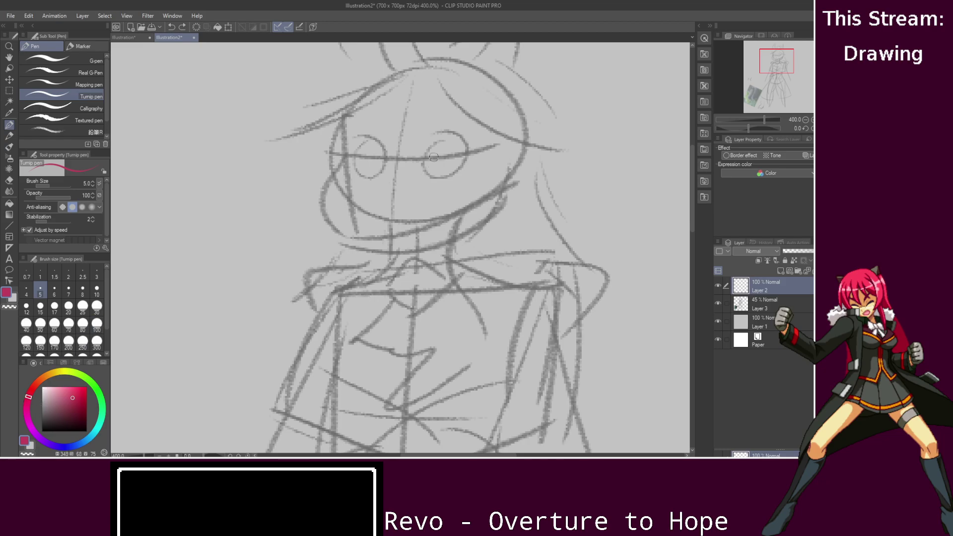
pyautogui.moveTo(425, 130); pyautogui.dragTo(459, 132)
pyautogui.hotkey('ctrl', 'z')
pyautogui.moveTo(442, 137)
pyautogui.mouseDown()
pyautogui.moveTo(450, 164)
pyautogui.moveTo(433, 113)
pyautogui.moveTo(444, 168)
pyautogui.moveTo(446, 134)
pyautogui.moveTo(441, 178)
pyautogui.moveTo(450, 135)
pyautogui.mouseUp()
pyautogui.hotkey('ctrl', 'z')
pyautogui.hotkey('ctrl', 'z')
pyautogui.hotkey('ctrl', 'z')
pyautogui.hotkey('ctrl', 'z')
pyautogui.moveTo(427, 115); pyautogui.dragTo(448, 132)
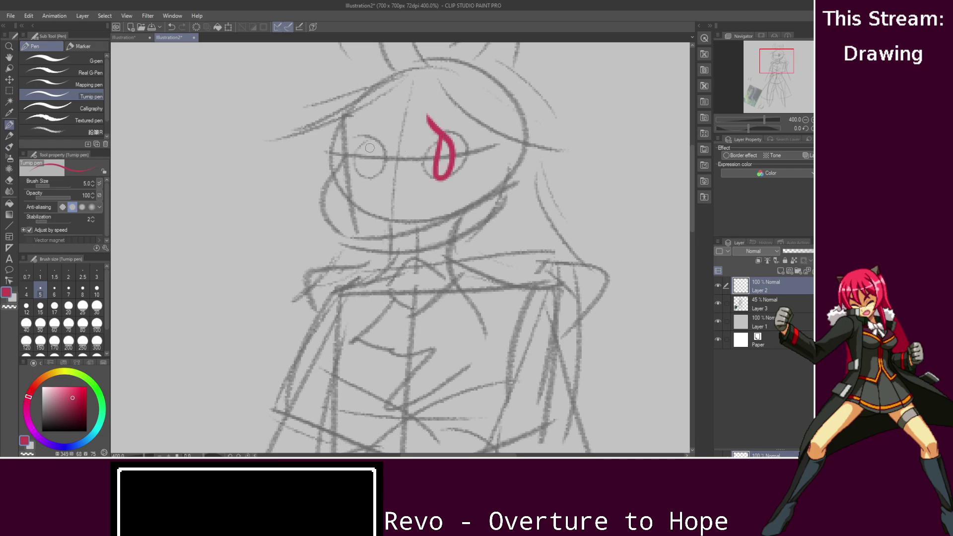
pyautogui.moveTo(369, 140)
pyautogui.mouseDown()
pyautogui.moveTo(367, 178)
pyautogui.moveTo(362, 122)
pyautogui.mouseUp()
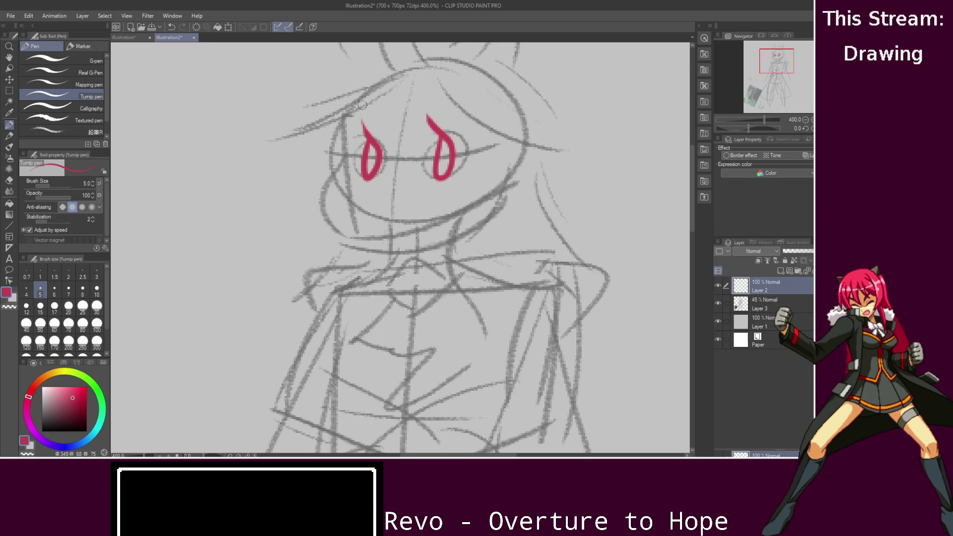
# - Zoom in, fill both eyes with solid red, and pick an orange colour
pyautogui.scroll(2, 419, 144)
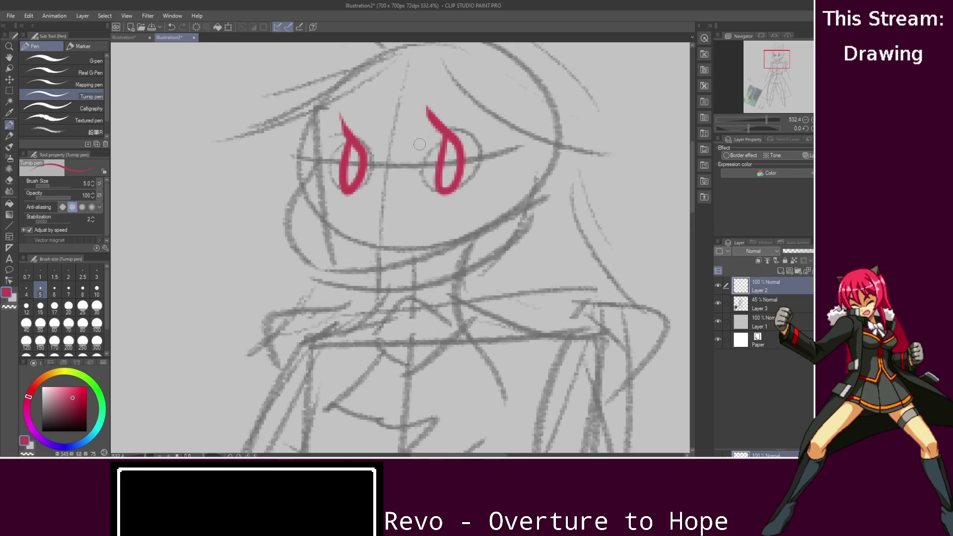
pyautogui.moveTo(353, 149); pyautogui.dragTo(353, 179)
pyautogui.moveTo(453, 145)
pyautogui.mouseDown()
pyautogui.moveTo(444, 185)
pyautogui.moveTo(450, 134)
pyautogui.mouseUp()
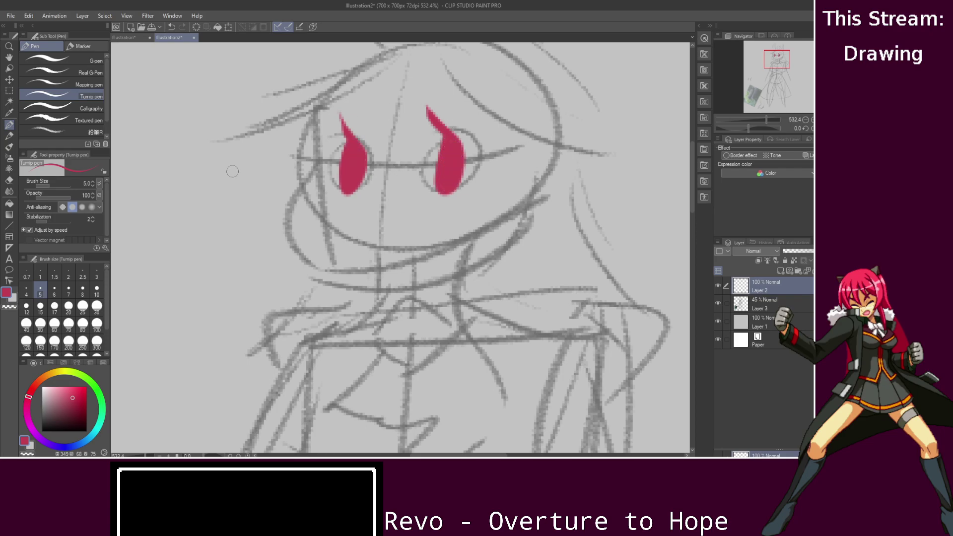
pyautogui.moveTo(46, 377); pyautogui.dragTo(75, 406)
# - Draw the orange jaw curve from the left cheek around the chin
pyautogui.moveTo(318, 162); pyautogui.dragTo(310, 255)
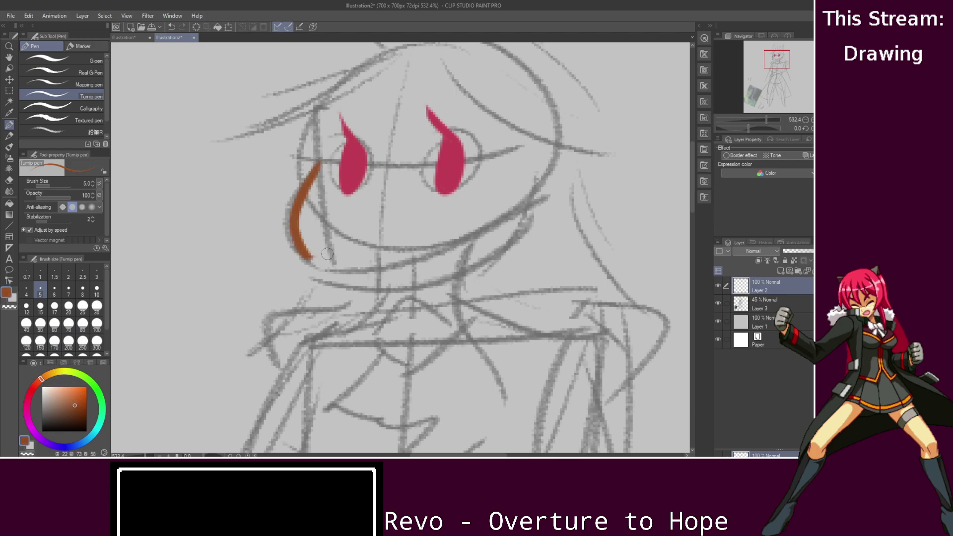
pyautogui.hotkey('ctrl', 'z')
pyautogui.moveTo(318, 159)
pyautogui.mouseDown()
pyautogui.moveTo(375, 286)
pyautogui.moveTo(405, 282)
pyautogui.moveTo(521, 208)
pyautogui.mouseUp()
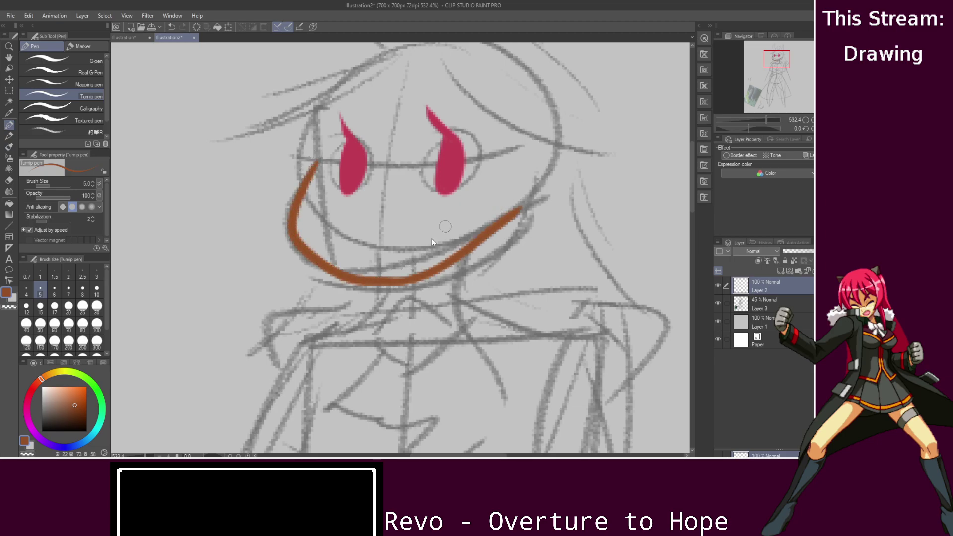
pyautogui.hotkey('ctrl', 'z')
pyautogui.hotkey('ctrl', 'z')
pyautogui.moveTo(317, 162)
pyautogui.mouseDown()
pyautogui.moveTo(288, 236)
pyautogui.moveTo(425, 263)
pyautogui.moveTo(533, 174)
pyautogui.mouseUp()
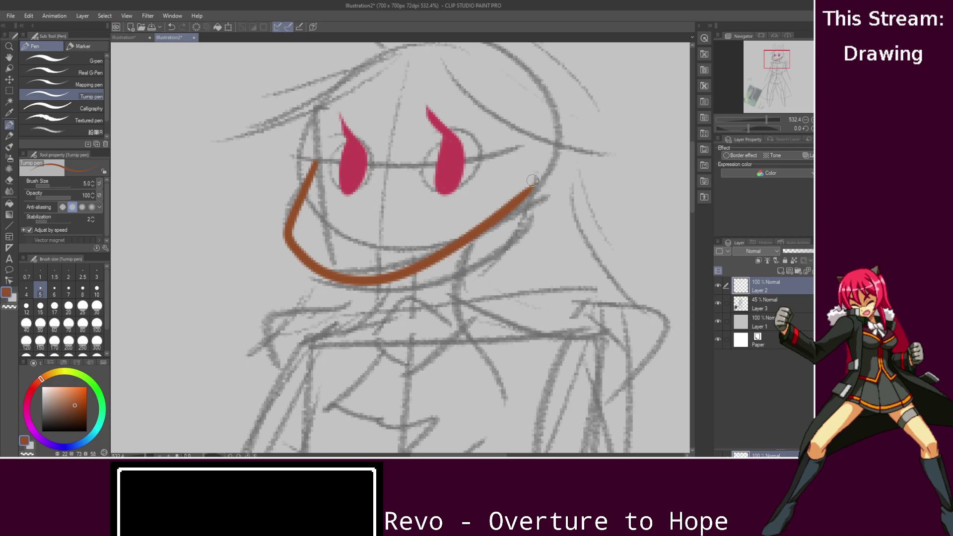
pyautogui.hotkey('ctrl', 'z')
pyautogui.moveTo(317, 161)
pyautogui.mouseDown()
pyautogui.moveTo(303, 266)
pyautogui.moveTo(506, 230)
pyautogui.moveTo(551, 180)
pyautogui.mouseUp()
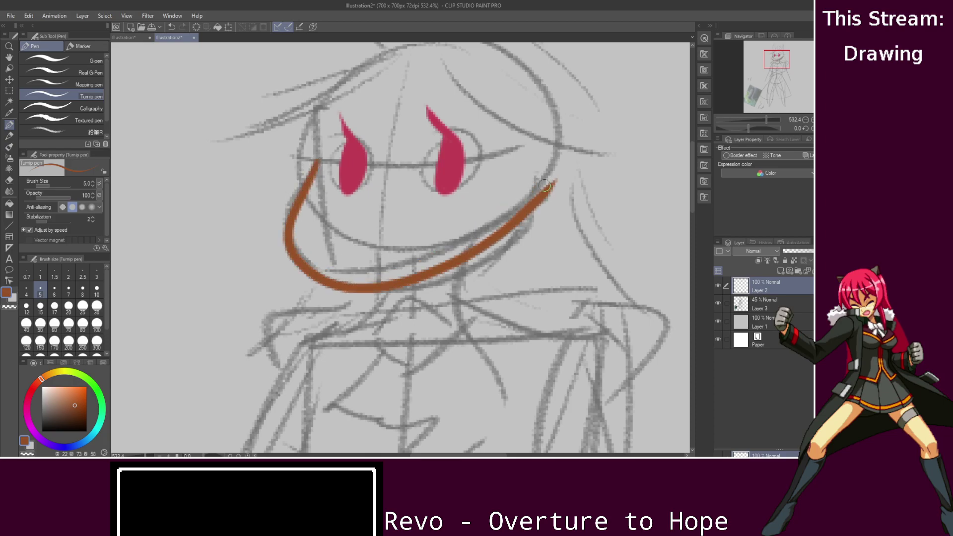
pyautogui.hotkey('ctrl', 'z')
pyautogui.moveTo(318, 164)
pyautogui.mouseDown()
pyautogui.moveTo(291, 223)
pyautogui.moveTo(347, 281)
pyautogui.moveTo(388, 295)
pyautogui.moveTo(447, 267)
pyautogui.mouseUp()
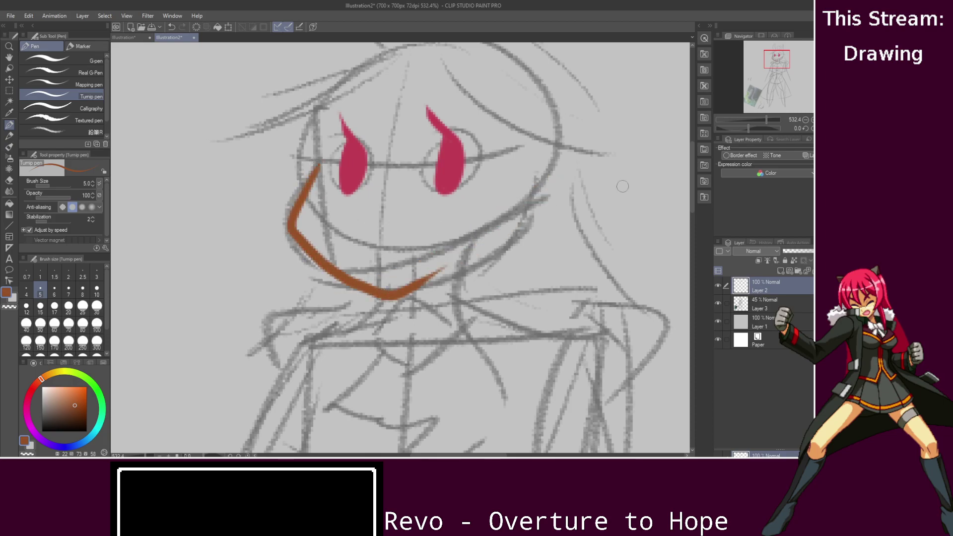
pyautogui.hotkey('ctrl', 'z')
pyautogui.moveTo(318, 162)
pyautogui.mouseDown()
pyautogui.moveTo(295, 239)
pyautogui.moveTo(431, 253)
pyautogui.moveTo(536, 193)
pyautogui.mouseUp()
pyautogui.hotkey('ctrl', 'z')
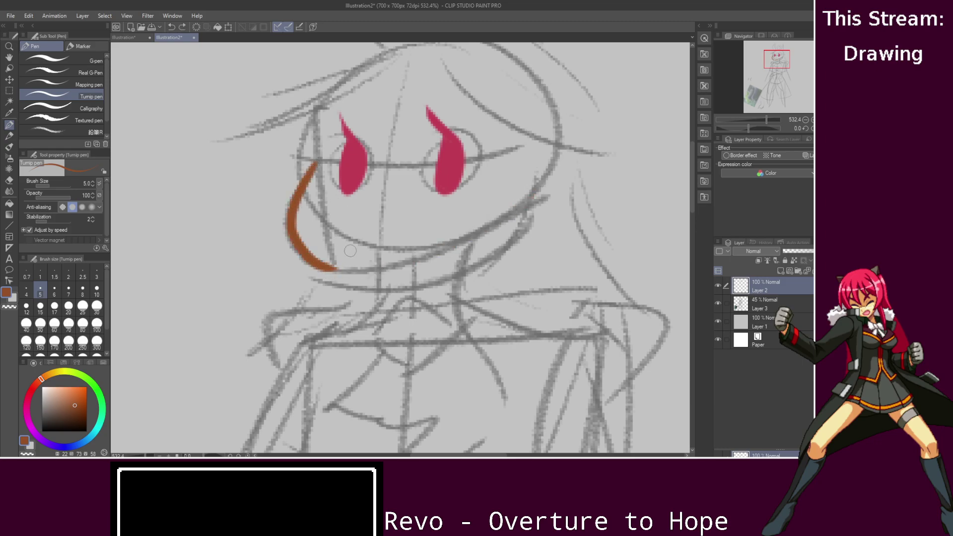
pyautogui.hotkey('ctrl', 'z')
pyautogui.moveTo(322, 159)
pyautogui.mouseDown()
pyautogui.moveTo(311, 263)
pyautogui.moveTo(521, 227)
pyautogui.mouseUp()
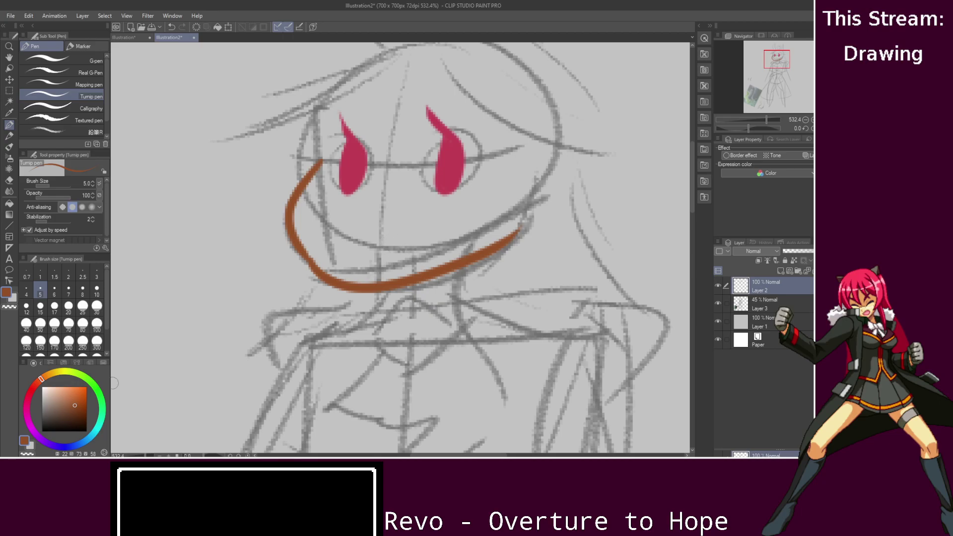
# - Pick a darker brown from the colour grid and draw a hooked mouth line and small nose
pyautogui.click(102, 363)
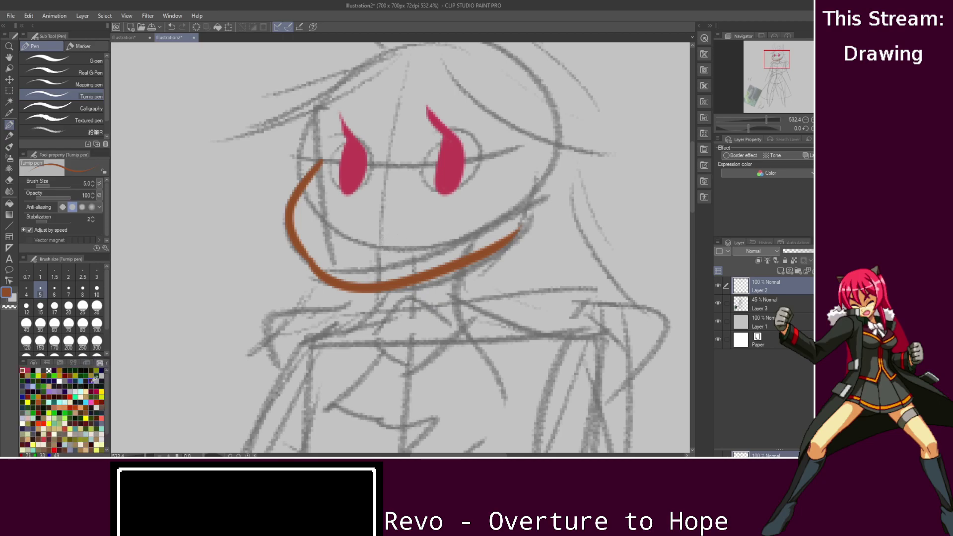
pyautogui.click(89, 363)
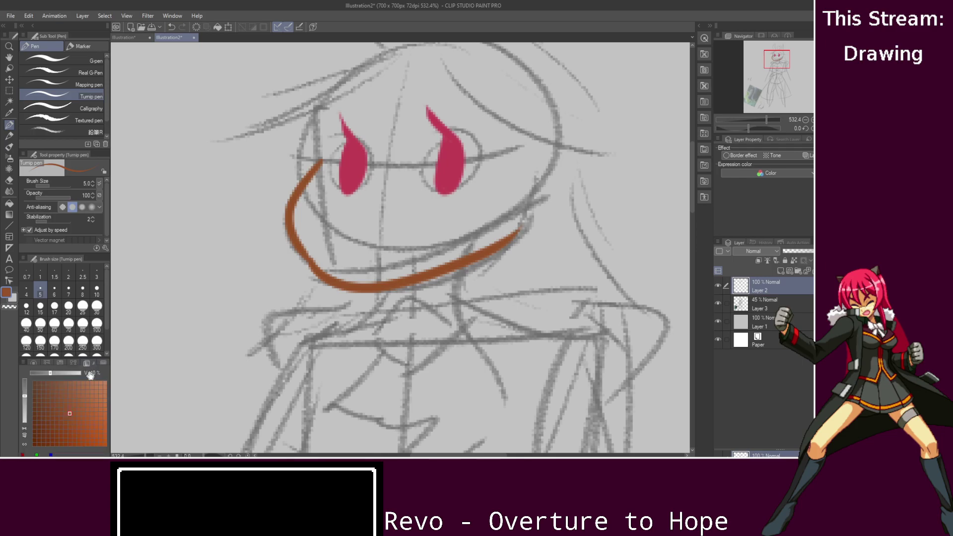
pyautogui.click(52, 414)
pyautogui.moveTo(436, 223); pyautogui.dragTo(429, 248)
pyautogui.moveTo(357, 241); pyautogui.dragTo(428, 246)
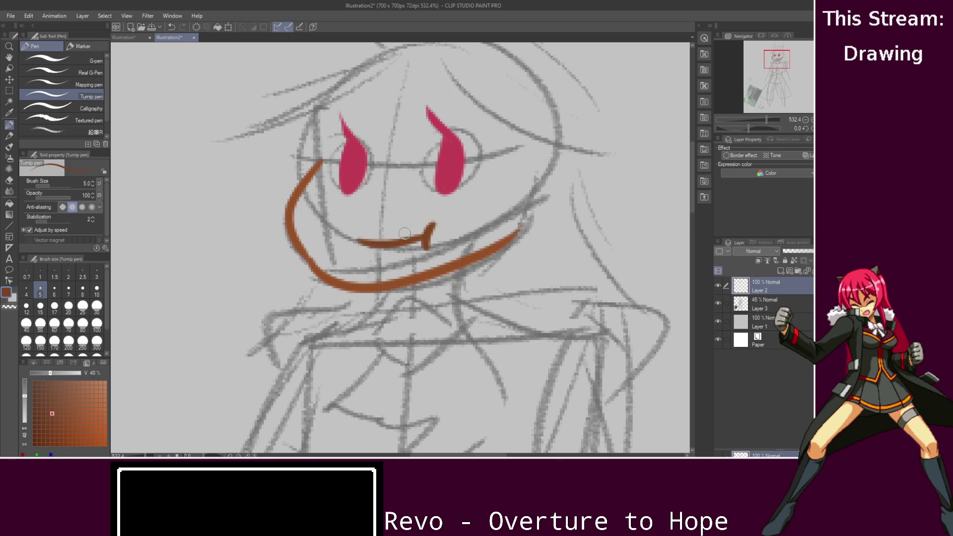
pyautogui.hotkey('ctrl', 'z')
pyautogui.hotkey('ctrl', 'z')
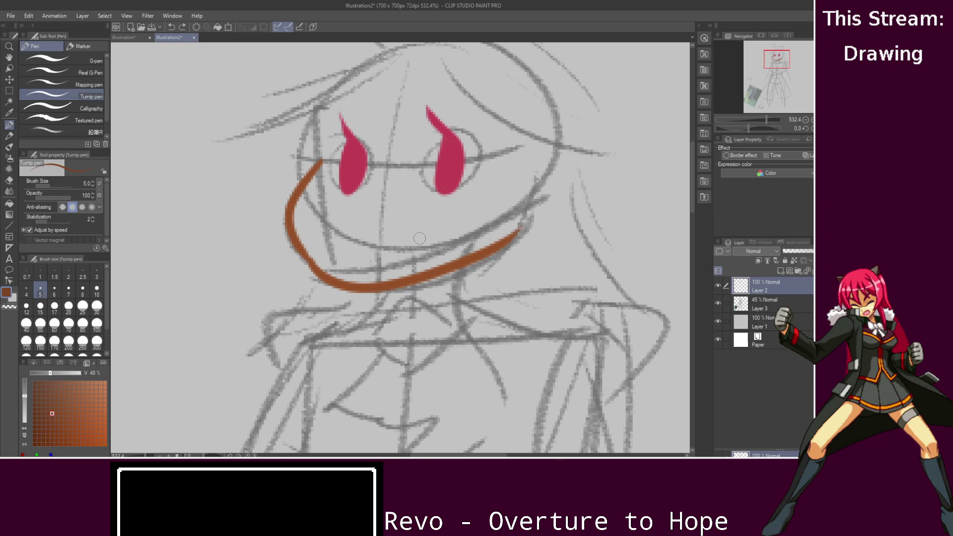
pyautogui.moveTo(436, 226); pyautogui.dragTo(431, 248)
pyautogui.moveTo(354, 241); pyautogui.dragTo(432, 244)
pyautogui.hotkey('ctrl', 'z')
pyautogui.moveTo(351, 240); pyautogui.dragTo(430, 242)
pyautogui.hotkey('ctrl', 'z')
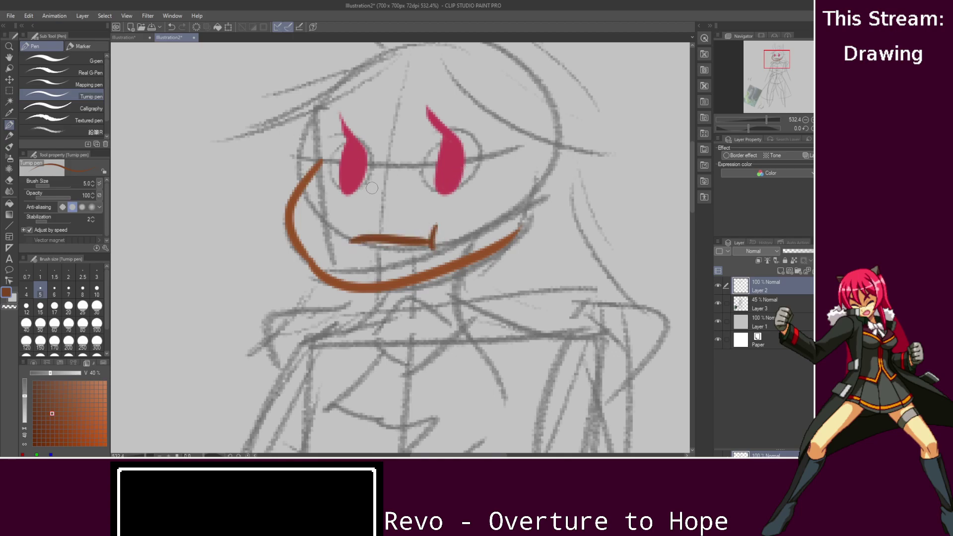
pyautogui.moveTo(382, 182)
pyautogui.mouseDown()
pyautogui.moveTo(369, 201)
pyautogui.moveTo(379, 211)
pyautogui.mouseUp()
# - Pick a light pink on the colour wheel
pyautogui.scroll(3, 693, 159)
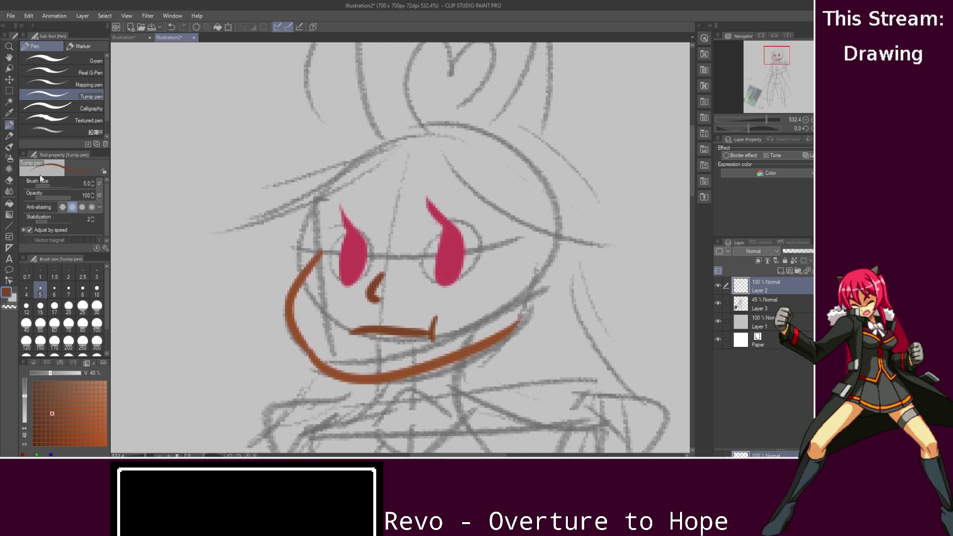
pyautogui.click(33, 362)
pyautogui.moveTo(40, 390)
pyautogui.mouseDown()
pyautogui.moveTo(31, 414)
pyautogui.moveTo(28, 399)
pyautogui.mouseUp()
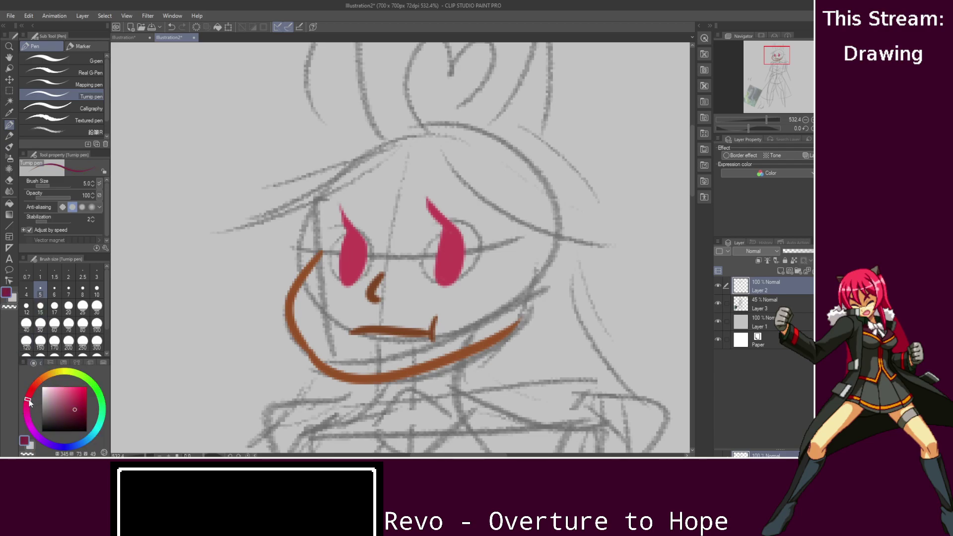
pyautogui.click(59, 387)
# - Paint pink brow marks above both red eyes and add a new Layer 4
pyautogui.moveTo(427, 197); pyautogui.dragTo(453, 189)
pyautogui.moveTo(369, 200)
pyautogui.mouseDown()
pyautogui.moveTo(390, 199)
pyautogui.moveTo(377, 201)
pyautogui.mouseUp()
pyautogui.hotkey('ctrl', 'z')
pyautogui.hotkey('ctrl', 'z')
pyautogui.moveTo(442, 197)
pyautogui.mouseDown()
pyautogui.moveTo(460, 194)
pyautogui.moveTo(439, 196)
pyautogui.mouseUp()
pyautogui.moveTo(369, 199); pyautogui.dragTo(377, 197)
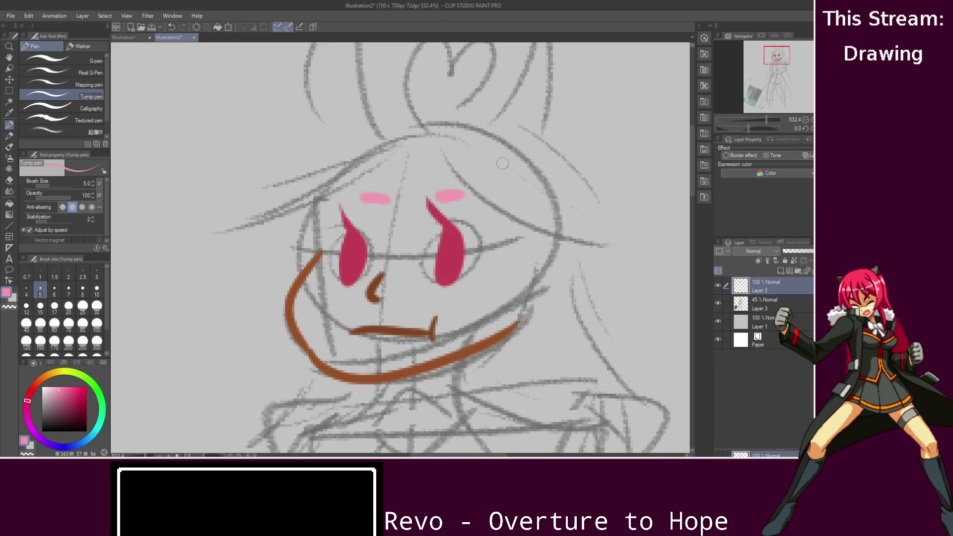
pyautogui.click(780, 271)
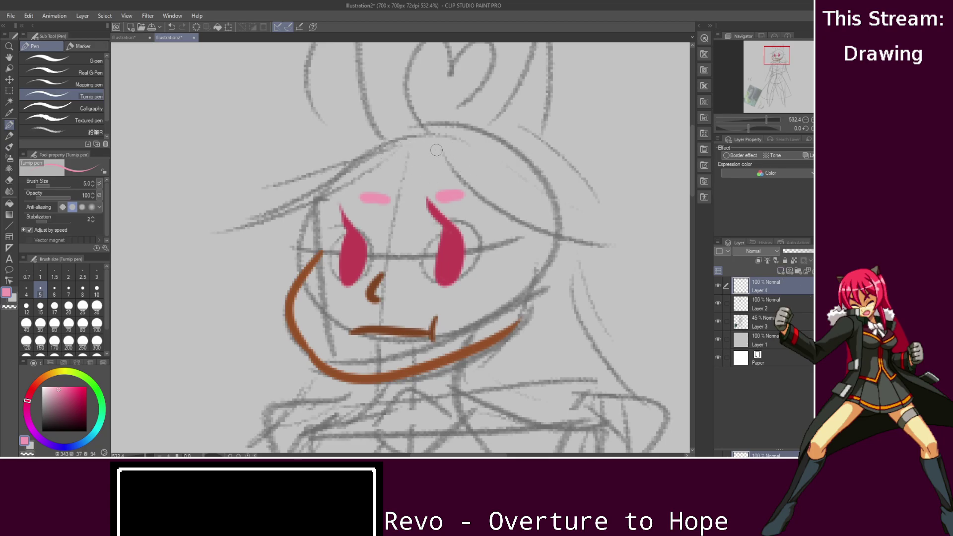
# - On Layer 4, draw a light pink hair strand along the hairline, checking illustration.png
pyautogui.moveTo(429, 148); pyautogui.dragTo(538, 228)
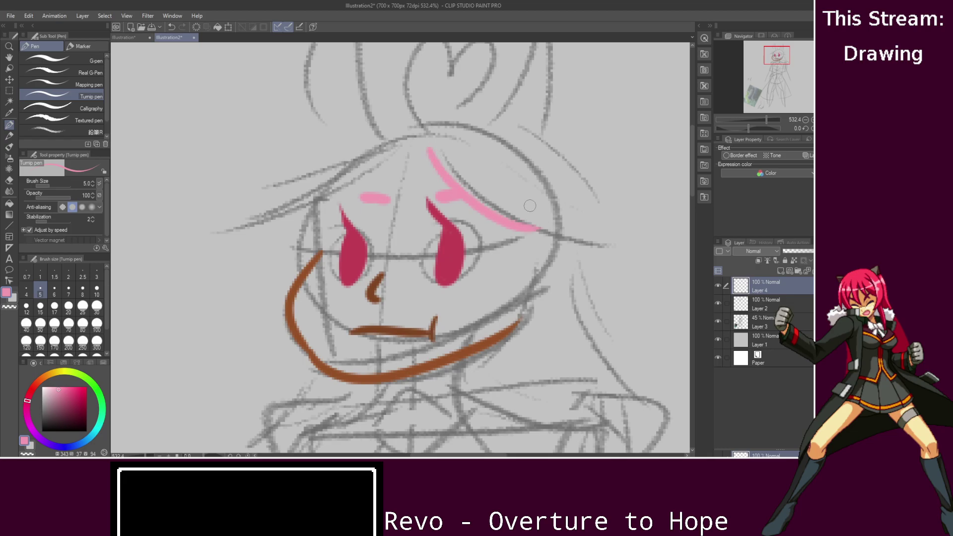
pyautogui.hotkey('ctrl', 'z')
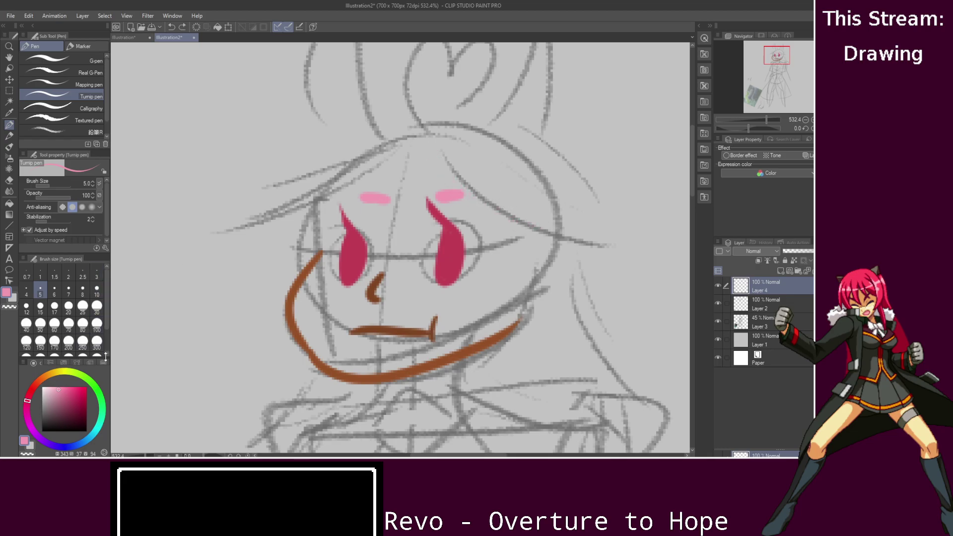
pyautogui.click(103, 362)
pyautogui.click(87, 364)
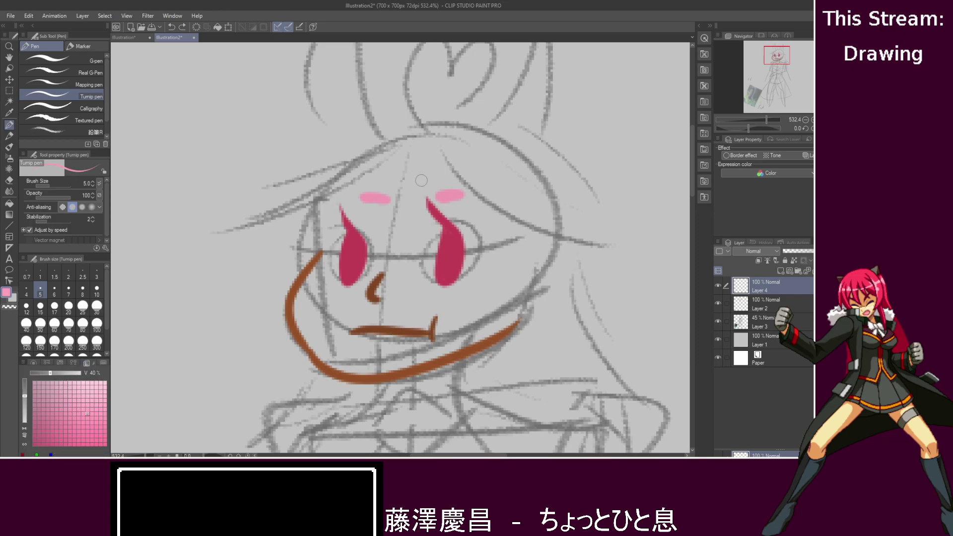
pyautogui.moveTo(439, 141); pyautogui.dragTo(504, 227)
pyautogui.moveTo(477, 150); pyautogui.dragTo(549, 249)
pyautogui.hotkey('ctrl', 'z')
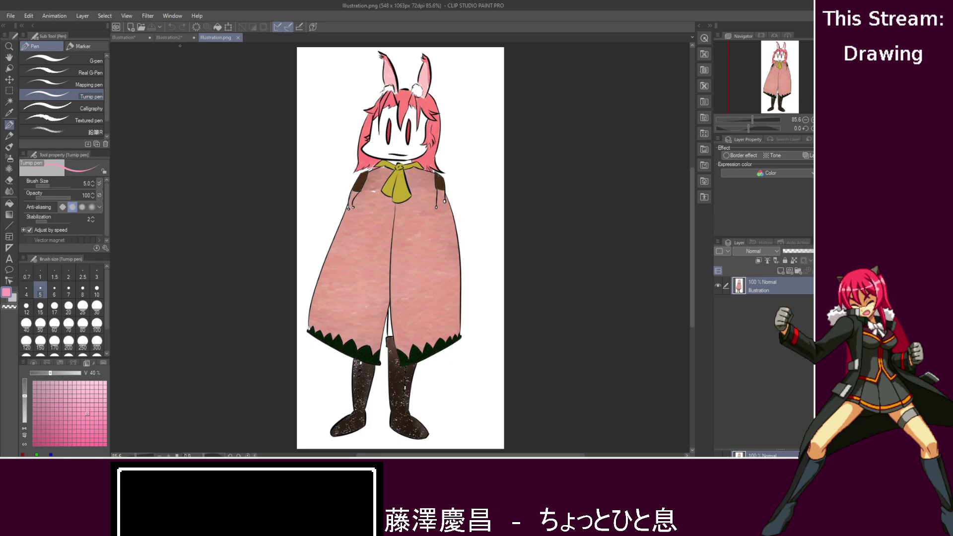
pyautogui.click(165, 37)
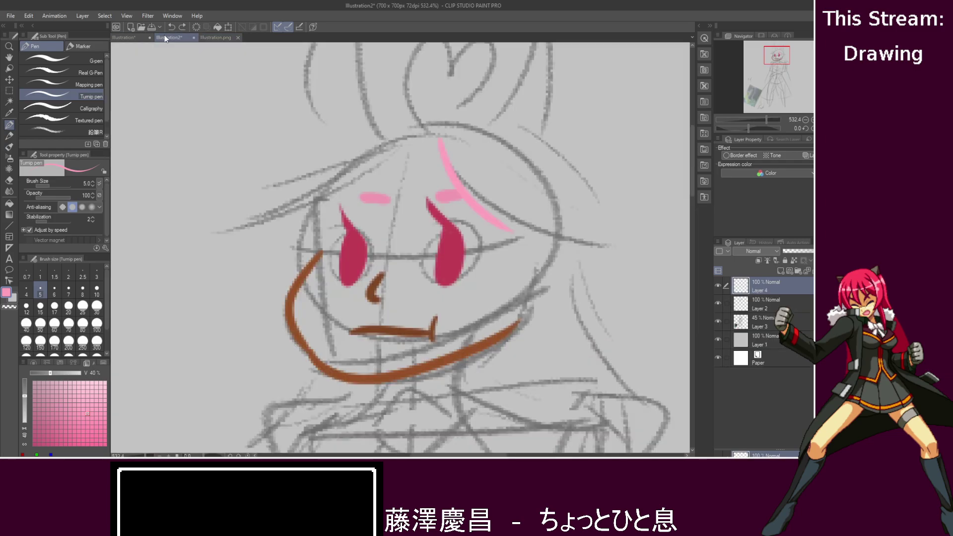
# - Draw pink bang strands between the eyes and a long hooked strand on the left
pyautogui.hotkey('ctrl', 'z')
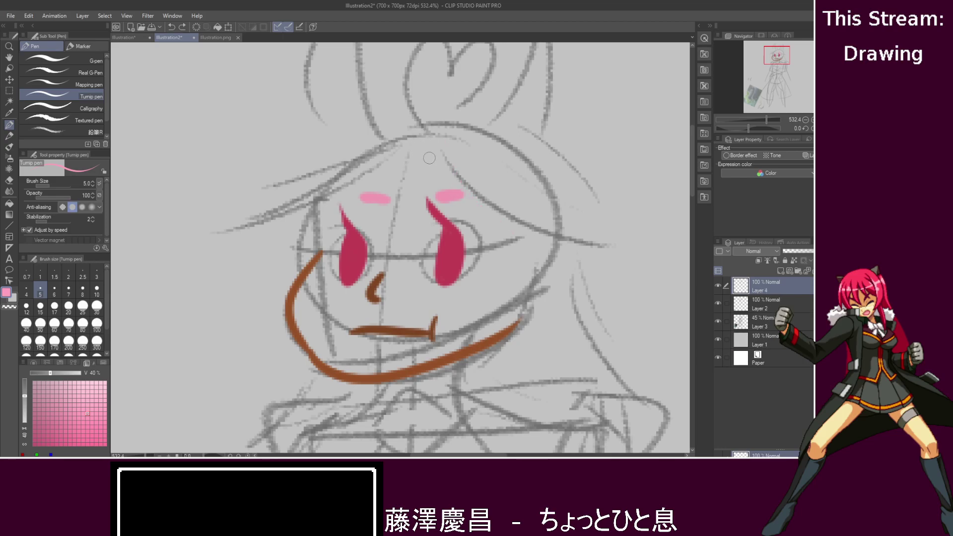
pyautogui.moveTo(448, 141); pyautogui.dragTo(403, 232)
pyautogui.moveTo(404, 139); pyautogui.dragTo(397, 227)
pyautogui.moveTo(434, 144); pyautogui.dragTo(403, 232)
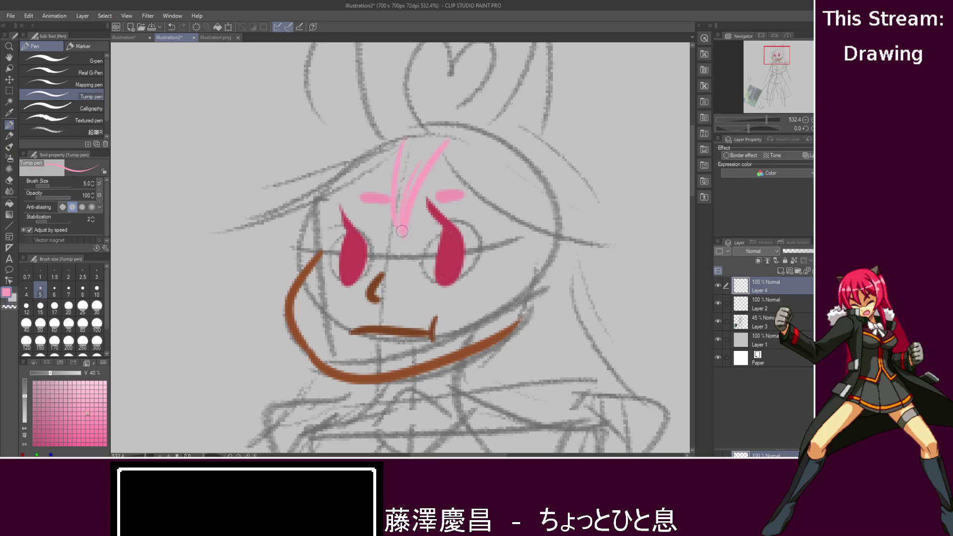
pyautogui.moveTo(425, 145); pyautogui.dragTo(402, 232)
pyautogui.moveTo(397, 143); pyautogui.dragTo(350, 194)
pyautogui.hotkey('ctrl', 'z')
pyautogui.moveTo(395, 140); pyautogui.dragTo(336, 223)
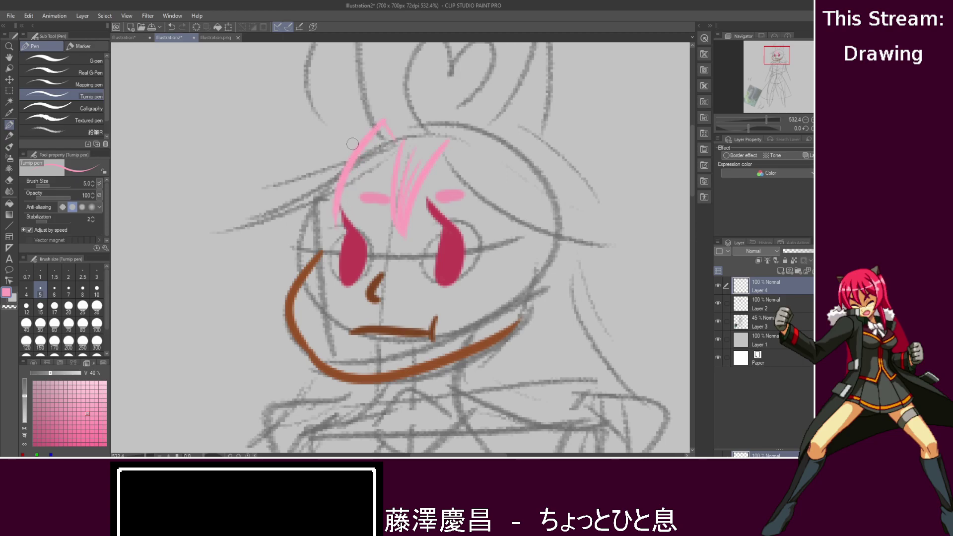
pyautogui.moveTo(351, 136); pyautogui.dragTo(331, 207)
pyautogui.moveTo(395, 137); pyautogui.dragTo(371, 149)
# - Add short and long pink strands down the right side of the forehead
pyautogui.moveTo(452, 143)
pyautogui.mouseDown()
pyautogui.moveTo(478, 152)
pyautogui.moveTo(460, 138)
pyautogui.moveTo(447, 143)
pyautogui.moveTo(468, 128)
pyautogui.moveTo(462, 146)
pyautogui.moveTo(461, 119)
pyautogui.moveTo(470, 165)
pyautogui.moveTo(479, 258)
pyautogui.mouseUp()
pyautogui.hotkey('ctrl', 'z')
pyautogui.moveTo(462, 124); pyautogui.dragTo(473, 226)
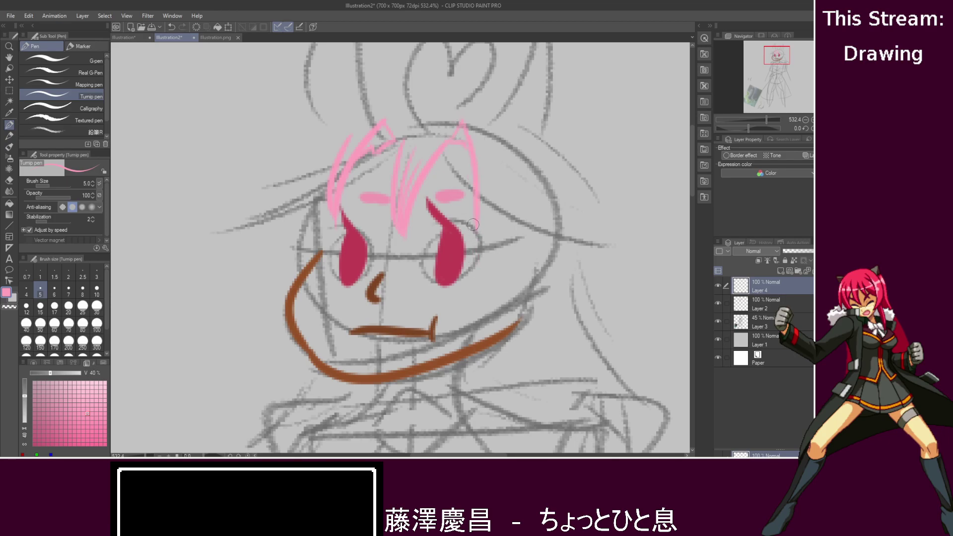
pyautogui.moveTo(502, 123); pyautogui.dragTo(476, 277)
pyautogui.moveTo(487, 127); pyautogui.dragTo(468, 274)
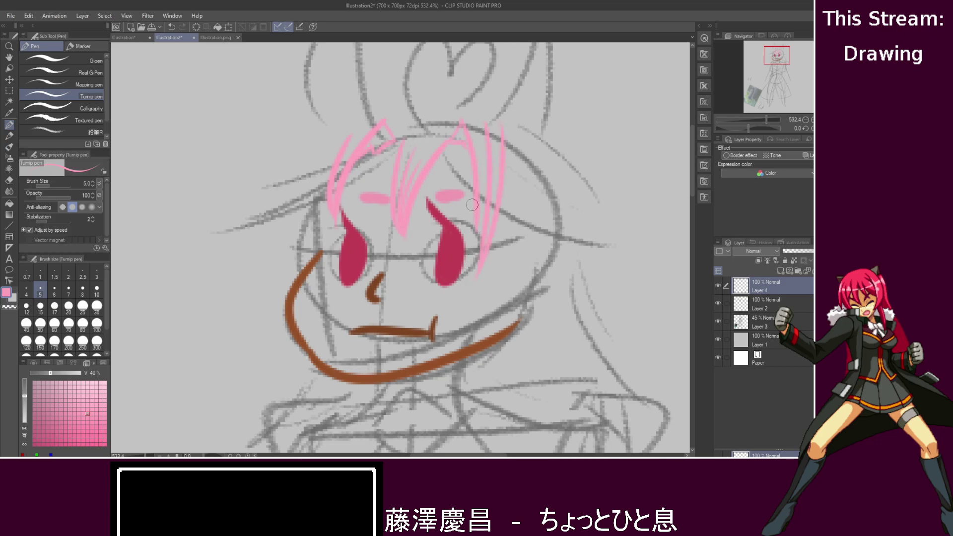
pyautogui.hotkey('ctrl', 'z')
pyautogui.moveTo(480, 186); pyautogui.dragTo(472, 227)
pyautogui.hotkey('ctrl', 'z')
pyautogui.click(210, 38)
pyautogui.click(169, 38)
# - Sweep curving pink strands out to a hooked right tip and one down the left
pyautogui.moveTo(506, 162); pyautogui.dragTo(556, 217)
pyautogui.hotkey('ctrl', 'z')
pyautogui.moveTo(501, 164); pyautogui.dragTo(576, 233)
pyautogui.moveTo(536, 174); pyautogui.dragTo(581, 231)
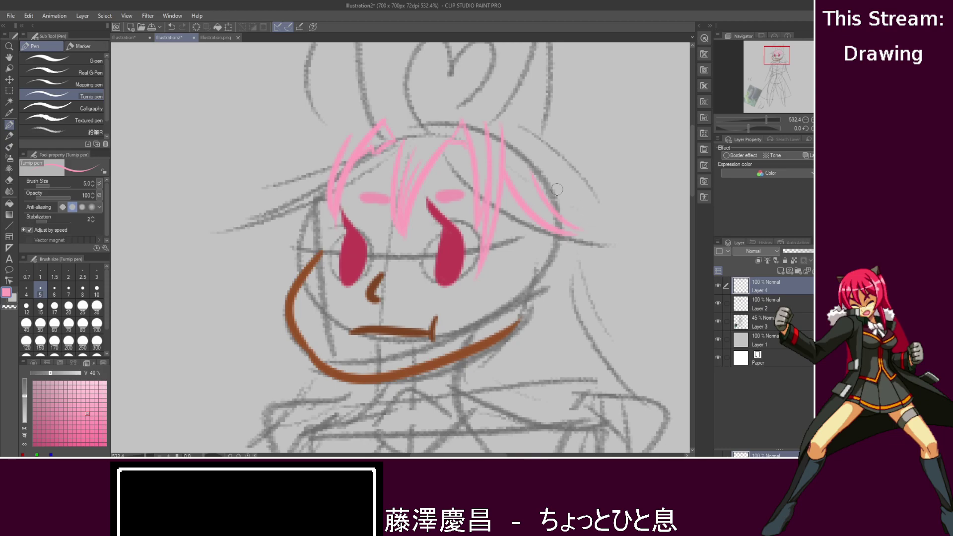
pyautogui.hotkey('ctrl', 'z')
pyautogui.moveTo(525, 174); pyautogui.dragTo(586, 232)
pyautogui.moveTo(541, 182)
pyautogui.mouseDown()
pyautogui.moveTo(598, 194)
pyautogui.moveTo(554, 206)
pyautogui.moveTo(587, 203)
pyautogui.mouseUp()
pyautogui.moveTo(332, 164)
pyautogui.mouseDown()
pyautogui.moveTo(282, 198)
pyautogui.moveTo(281, 207)
pyautogui.moveTo(299, 206)
pyautogui.moveTo(325, 189)
pyautogui.moveTo(272, 233)
pyautogui.moveTo(331, 199)
pyautogui.mouseUp()
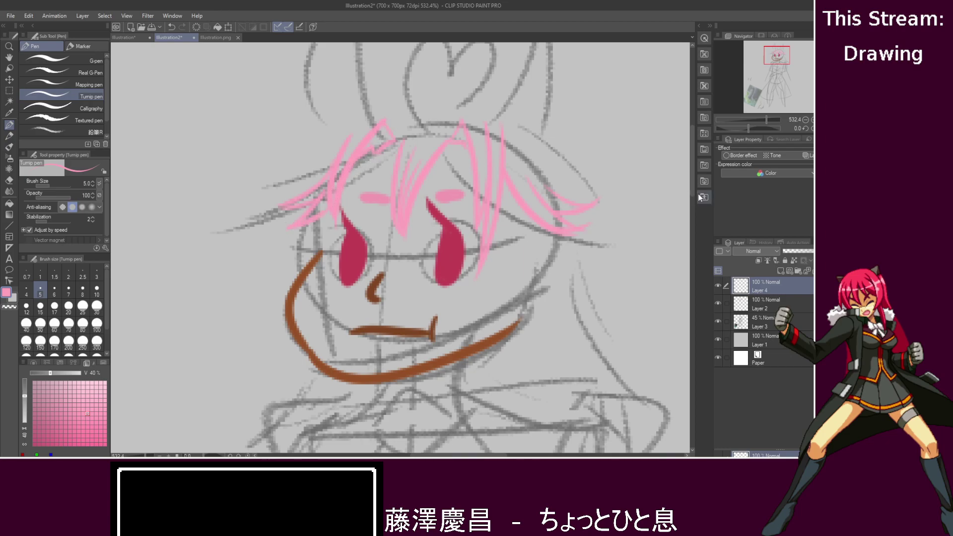
pyautogui.moveTo(692, 183); pyautogui.dragTo(693, 173)
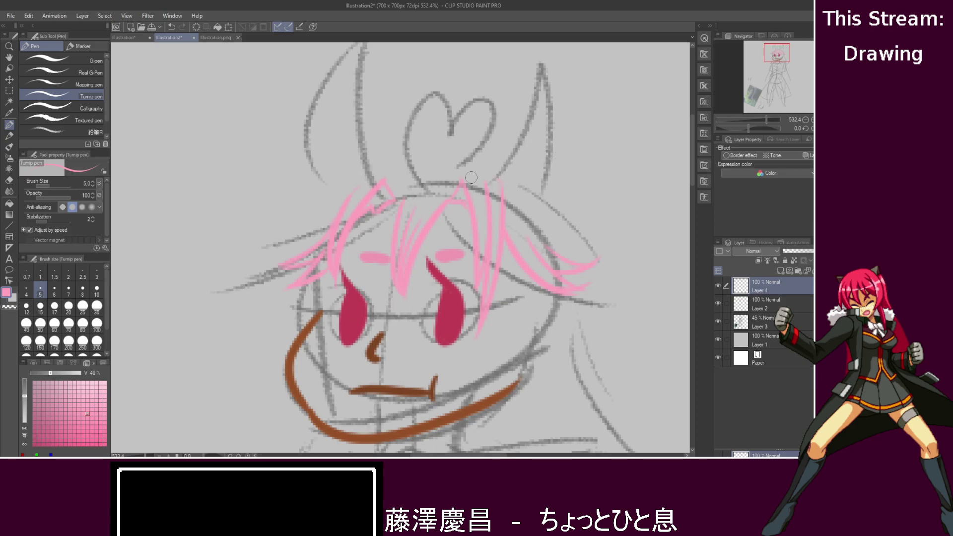
# - Draw pink hair hanging beside the right cheek, ending in an upward hook
pyautogui.click(217, 38)
pyautogui.click(177, 36)
pyautogui.moveTo(692, 136); pyautogui.dragTo(692, 160)
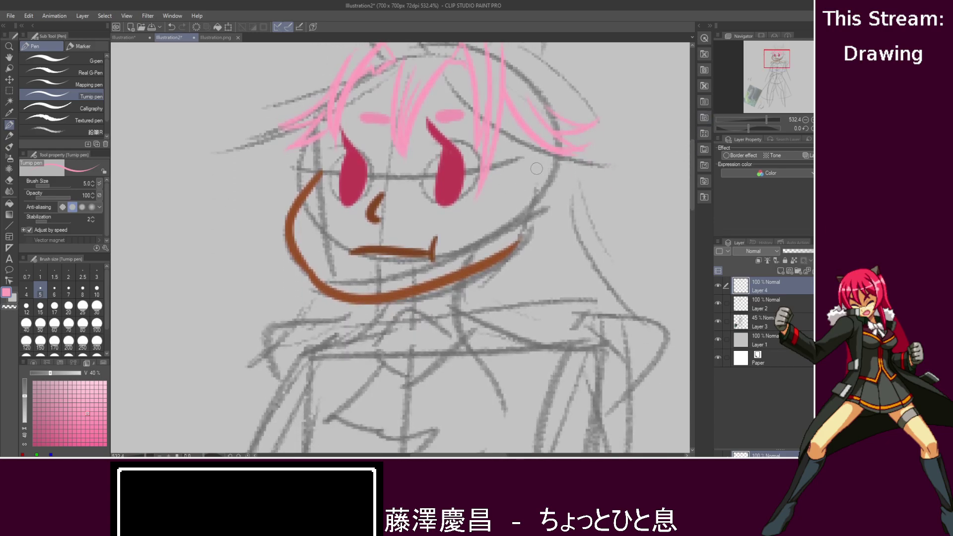
pyautogui.moveTo(539, 146); pyautogui.dragTo(540, 220)
pyautogui.moveTo(566, 172)
pyautogui.mouseDown()
pyautogui.moveTo(576, 216)
pyautogui.moveTo(568, 292)
pyautogui.mouseUp()
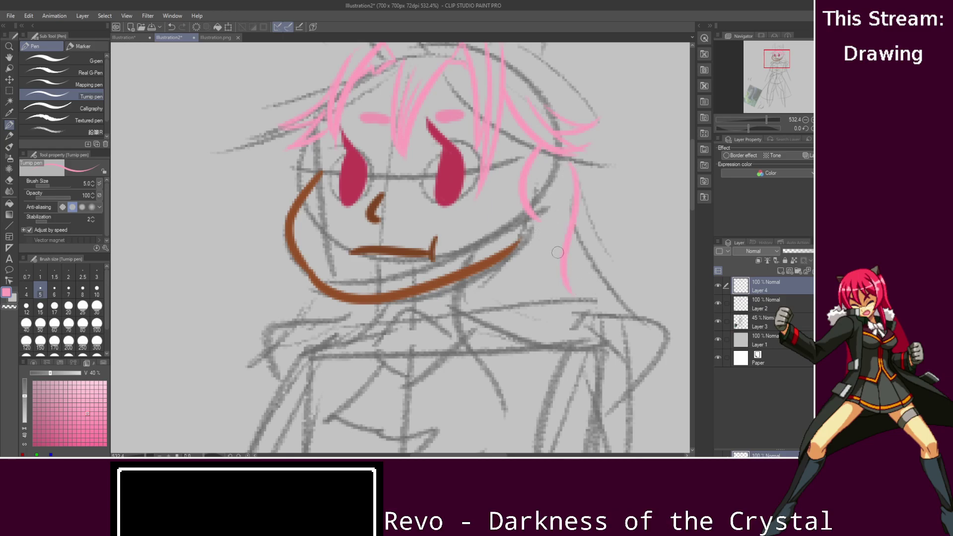
pyautogui.hotkey('ctrl', 'z')
pyautogui.moveTo(567, 155); pyautogui.dragTo(575, 243)
pyautogui.hotkey('ctrl', 'z')
pyautogui.moveTo(580, 191); pyautogui.dragTo(579, 289)
pyautogui.hotkey('ctrl', 'z')
pyautogui.moveTo(568, 157); pyautogui.dragTo(608, 250)
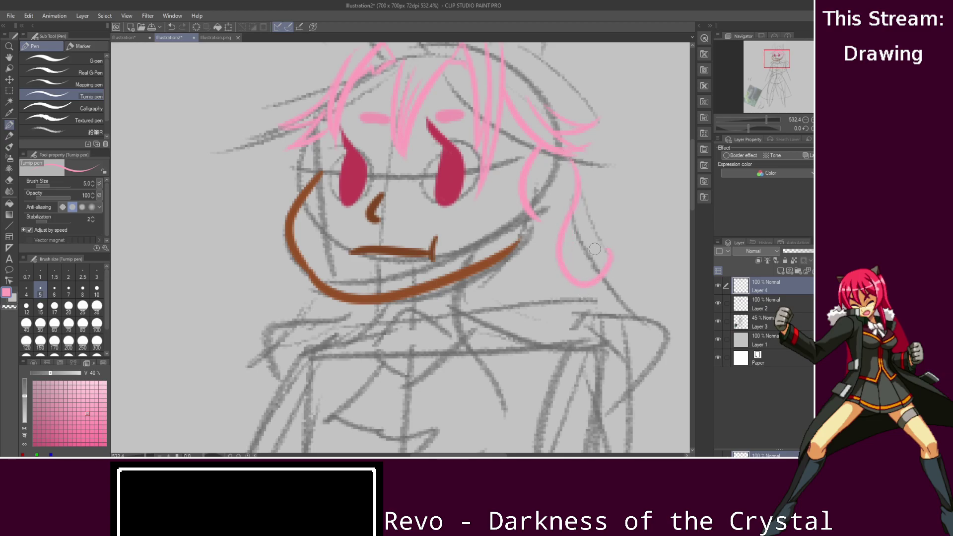
# - Add a short pink strand hanging left of the jaw line
pyautogui.hotkey('alt', 'Tab')
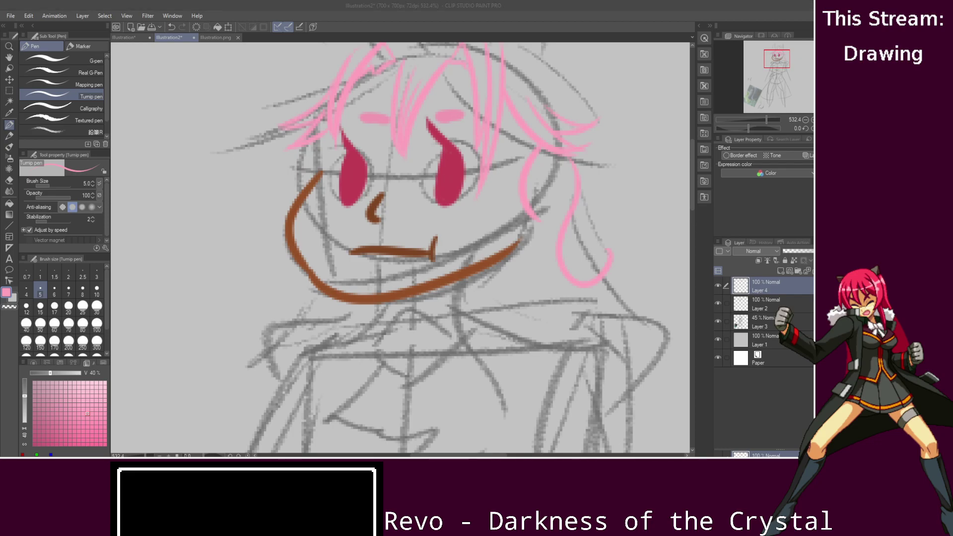
pyautogui.hotkey('alt', 'Tab')
pyautogui.moveTo(299, 266); pyautogui.dragTo(272, 270)
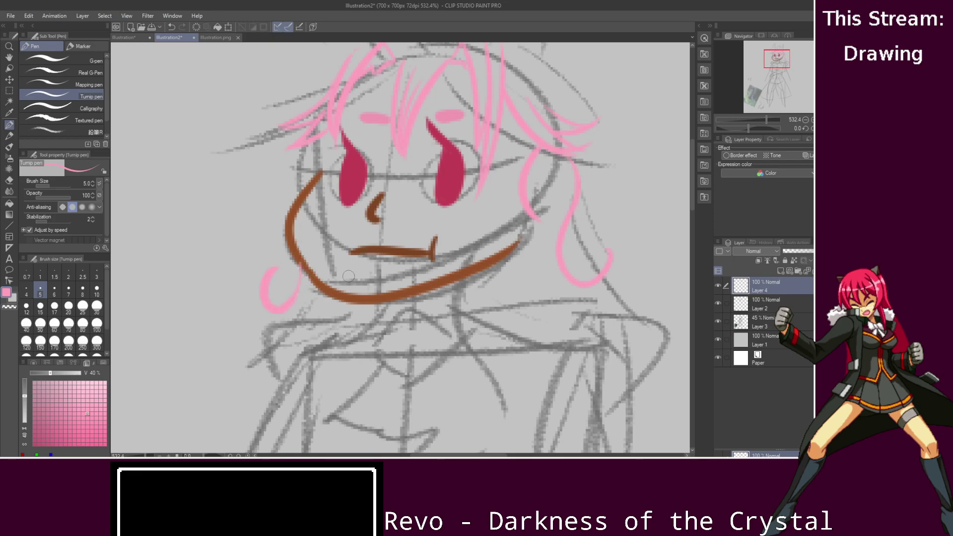
pyautogui.hotkey('ctrl', 'z')
pyautogui.moveTo(300, 268); pyautogui.dragTo(302, 318)
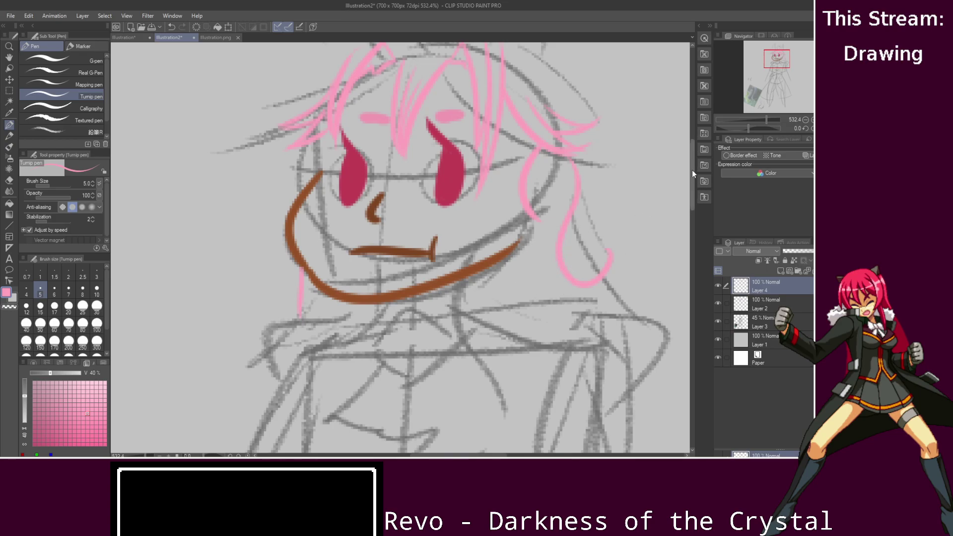
pyautogui.scroll(-2, 692, 170)
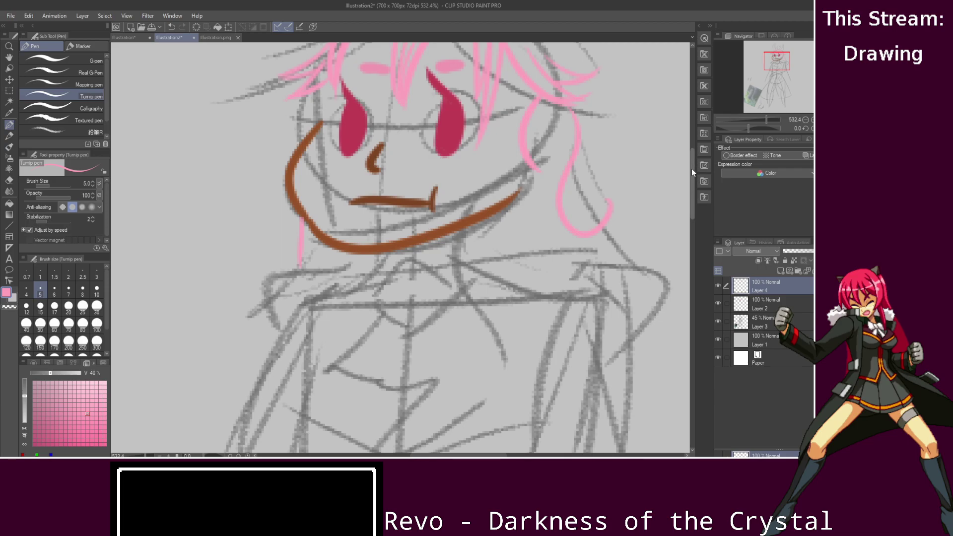
pyautogui.scroll(5, 692, 168)
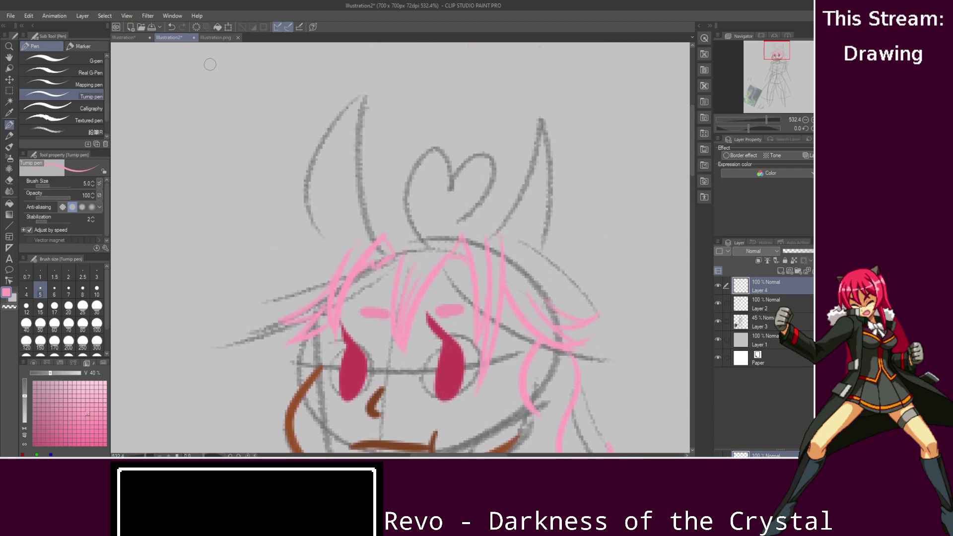
# - Trace the left and right pointed ears in pink rising from the hair
pyautogui.click(212, 37)
pyautogui.click(174, 37)
pyautogui.moveTo(397, 249)
pyautogui.mouseDown()
pyautogui.moveTo(395, 217)
pyautogui.moveTo(345, 124)
pyautogui.moveTo(360, 135)
pyautogui.moveTo(330, 131)
pyautogui.mouseUp()
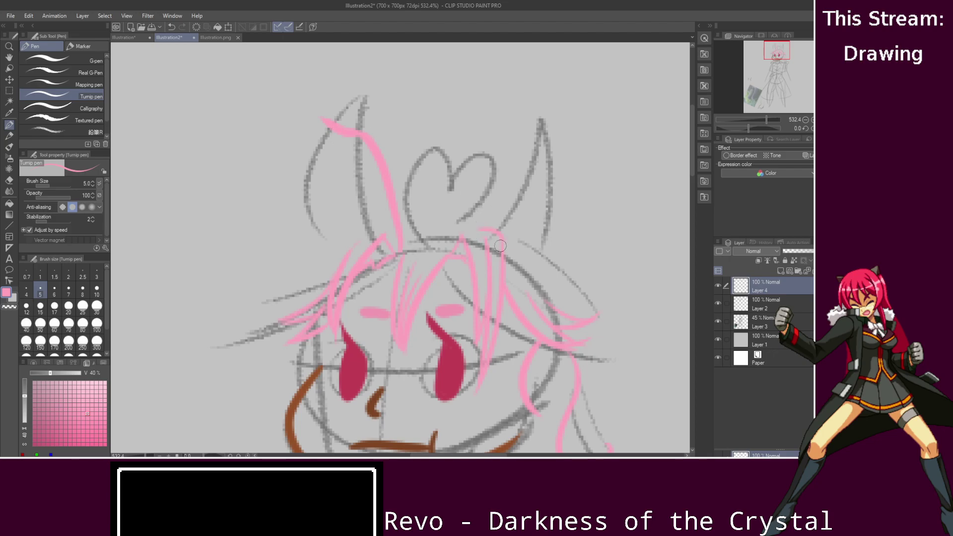
pyautogui.moveTo(479, 230)
pyautogui.mouseDown()
pyautogui.moveTo(501, 249)
pyautogui.moveTo(591, 118)
pyautogui.mouseUp()
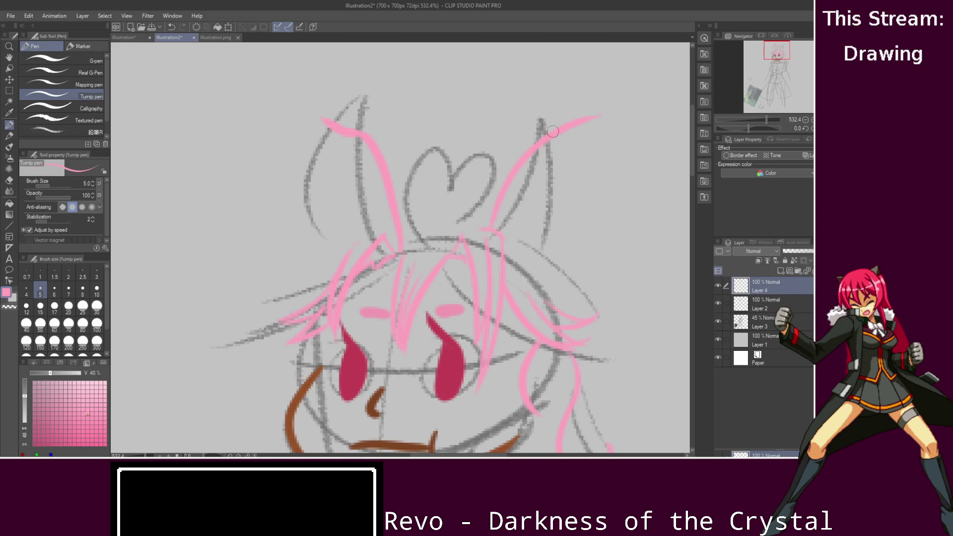
pyautogui.hotkey('ctrl', 'z')
pyautogui.moveTo(487, 227)
pyautogui.mouseDown()
pyautogui.moveTo(546, 122)
pyautogui.moveTo(578, 117)
pyautogui.mouseUp()
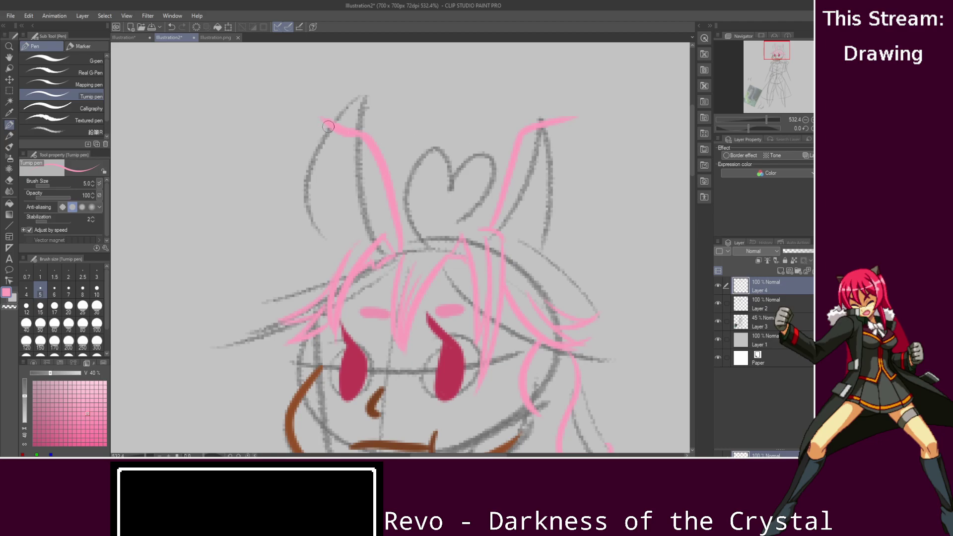
pyautogui.moveTo(335, 135); pyautogui.dragTo(370, 141)
pyautogui.click(770, 299)
# - On a new layer above Layer 2, dab light pink tufts at both ear bases
pyautogui.click(778, 273)
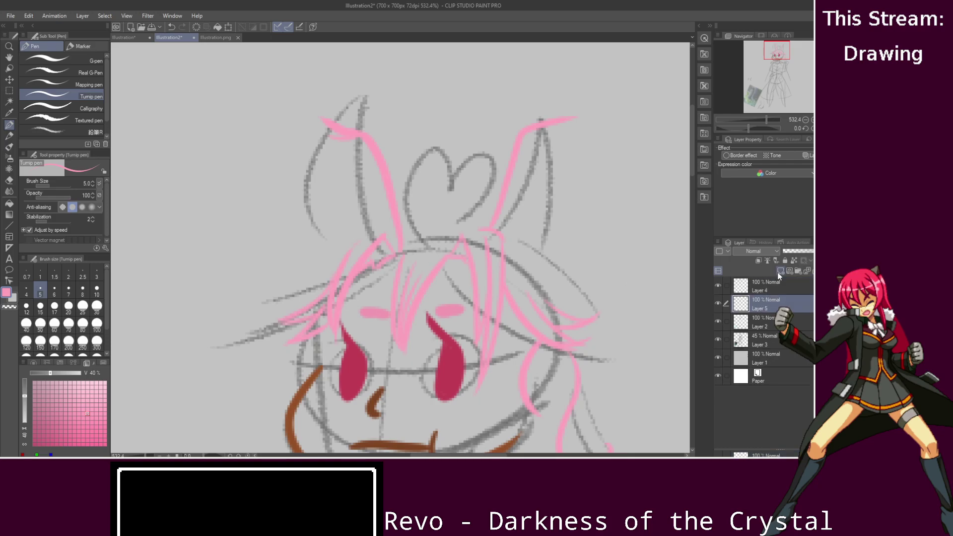
pyautogui.click(104, 381)
pyautogui.moveTo(368, 228)
pyautogui.mouseDown()
pyautogui.moveTo(349, 233)
pyautogui.moveTo(379, 239)
pyautogui.moveTo(375, 229)
pyautogui.moveTo(376, 255)
pyautogui.moveTo(351, 232)
pyautogui.moveTo(371, 247)
pyautogui.moveTo(346, 250)
pyautogui.moveTo(371, 250)
pyautogui.mouseUp()
pyautogui.moveTo(497, 237)
pyautogui.mouseDown()
pyautogui.moveTo(513, 224)
pyautogui.moveTo(498, 233)
pyautogui.moveTo(520, 245)
pyautogui.moveTo(497, 242)
pyautogui.moveTo(516, 249)
pyautogui.moveTo(516, 234)
pyautogui.moveTo(505, 233)
pyautogui.mouseUp()
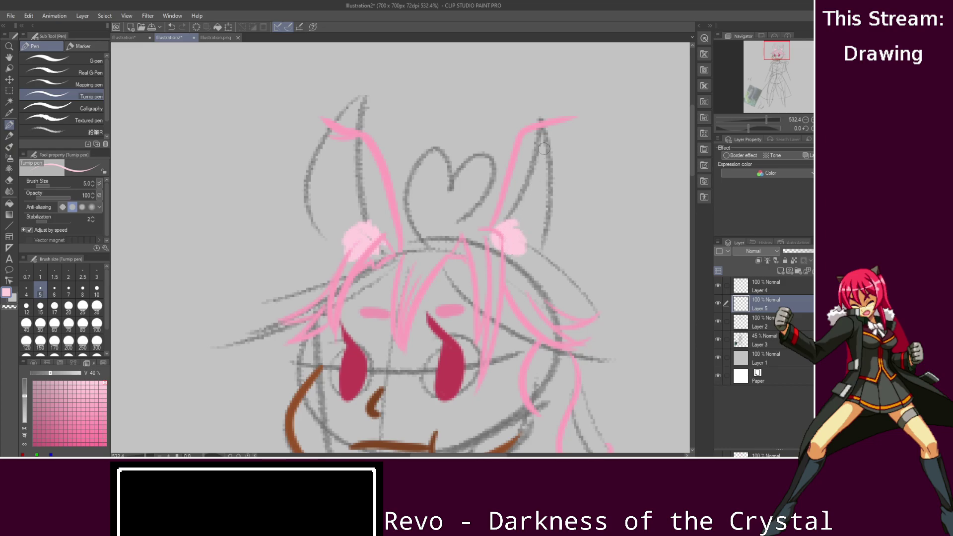
pyautogui.moveTo(537, 138); pyautogui.dragTo(513, 258)
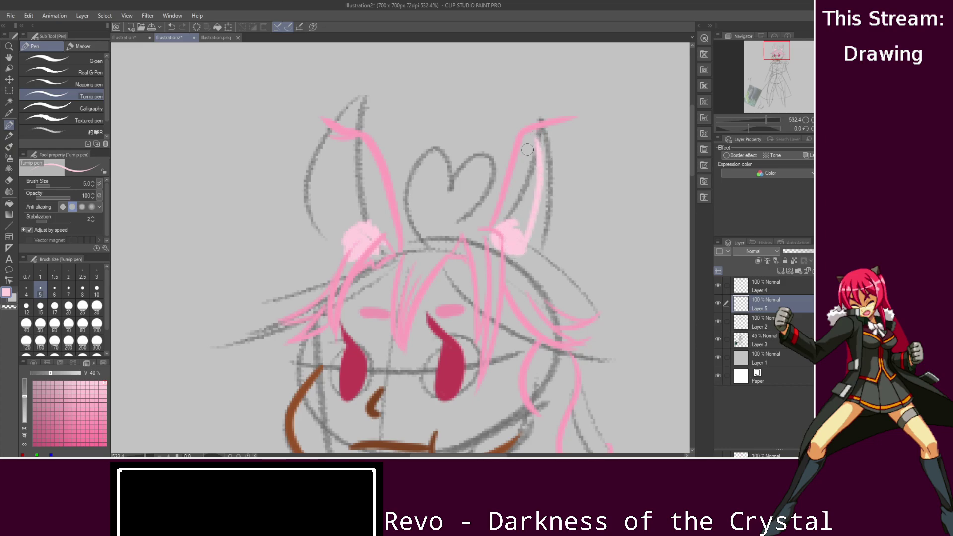
pyautogui.hotkey('ctrl', 'z')
pyautogui.click(79, 383)
pyautogui.hotkey('ctrl', 'z')
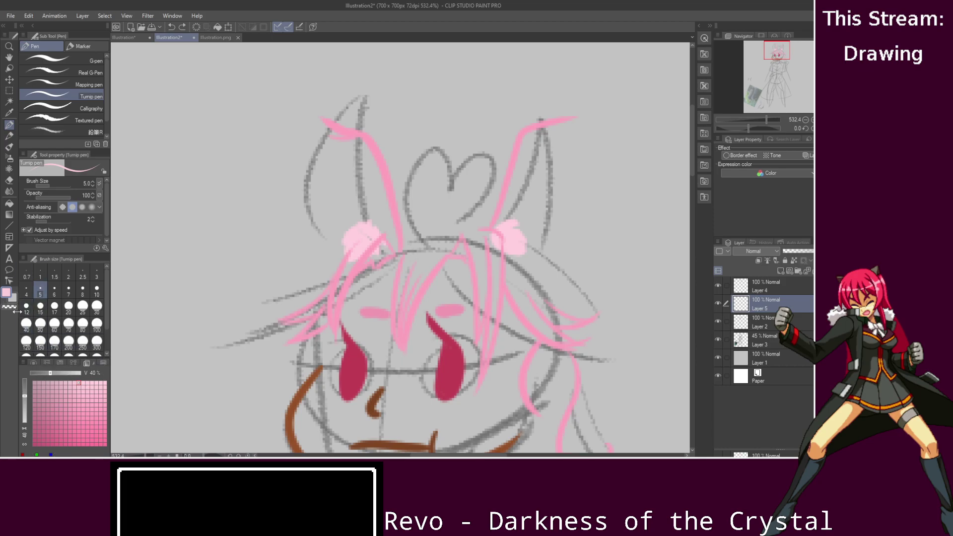
# - Sample the hair pink, choose a deeper shade, and draw a line down the left ear
pyautogui.click(33, 362)
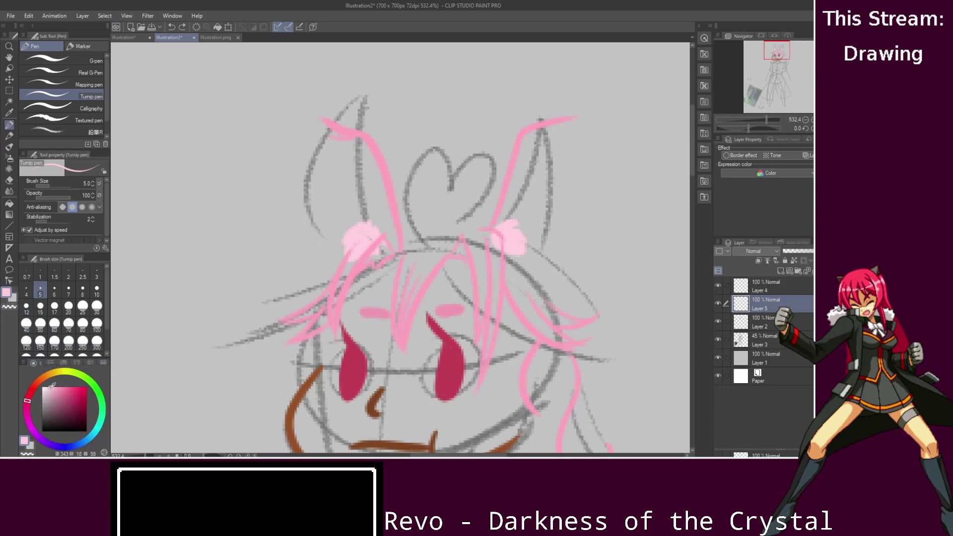
pyautogui.moveTo(29, 399)
pyautogui.mouseDown()
pyautogui.moveTo(34, 380)
pyautogui.moveTo(63, 372)
pyautogui.mouseUp()
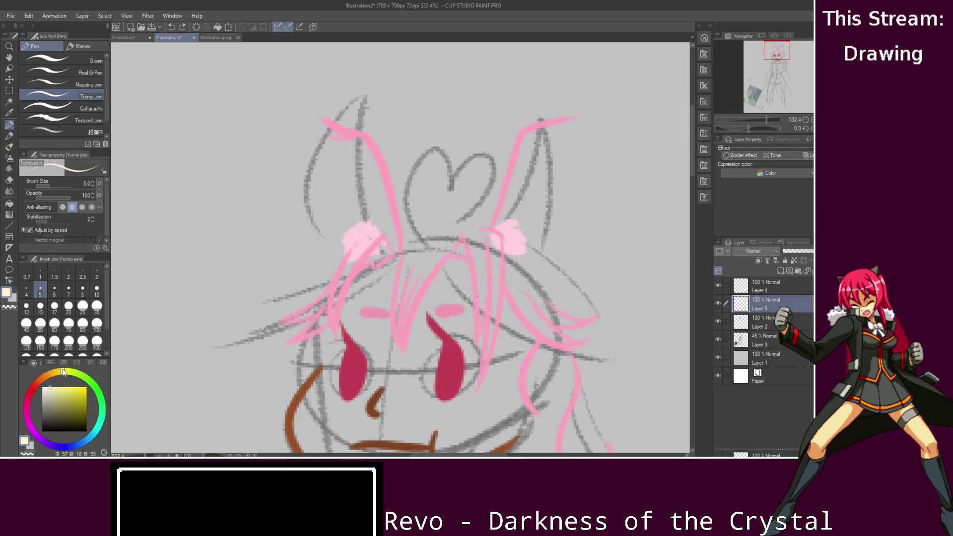
pyautogui.click(209, 34)
pyautogui.click(168, 36)
pyautogui.click(9, 113)
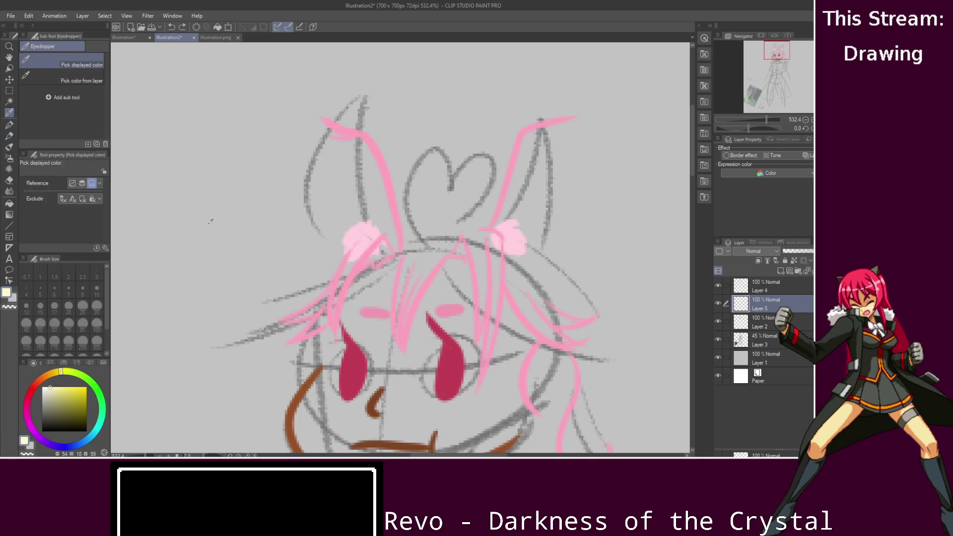
pyautogui.click(391, 179)
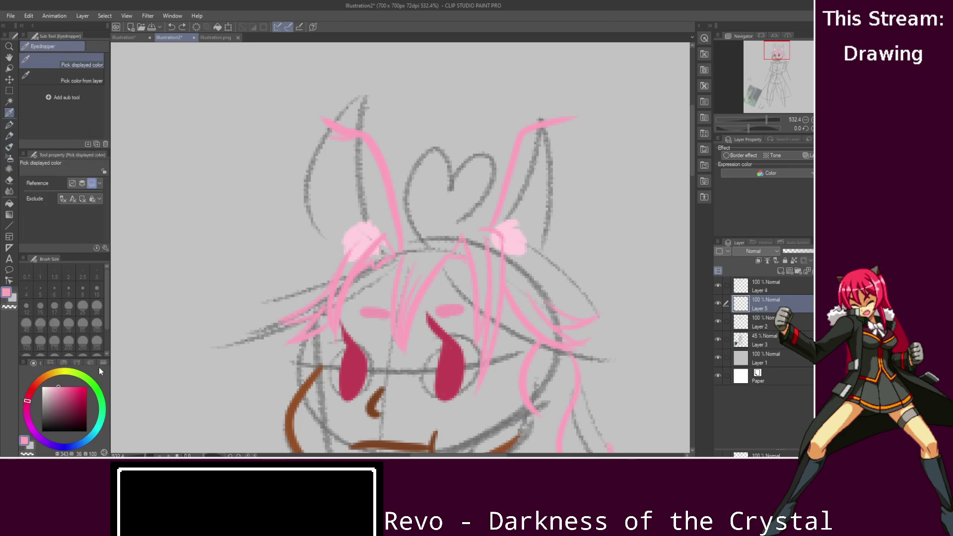
pyautogui.click(86, 362)
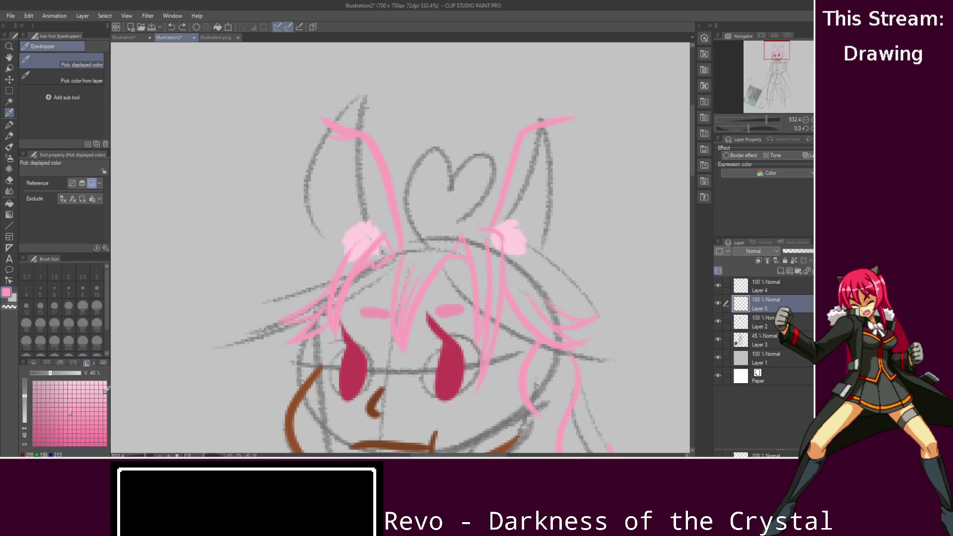
pyautogui.click(105, 415)
pyautogui.click(10, 127)
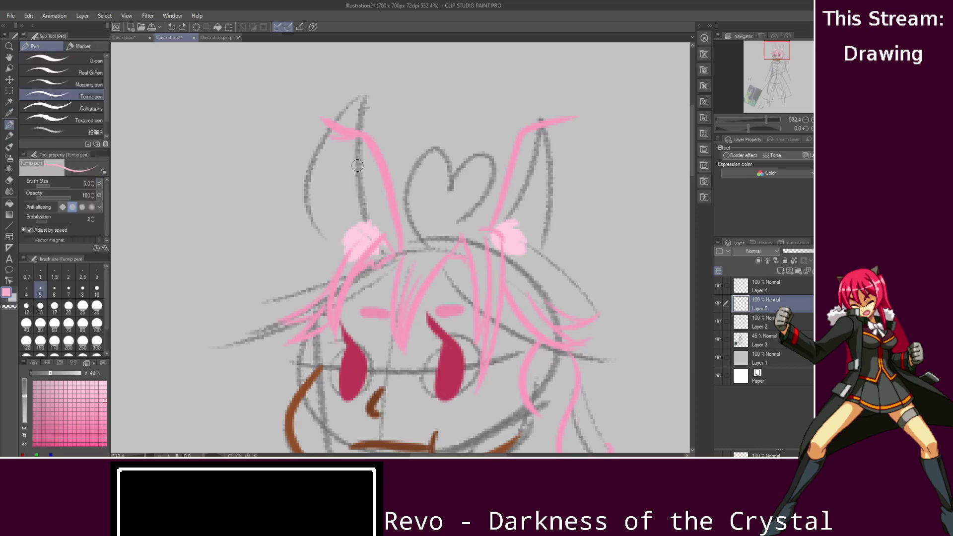
pyautogui.moveTo(357, 148); pyautogui.dragTo(364, 219)
# - Add a new layer above Layer 2 and stroke pink down the inside of the left ear
pyautogui.click(758, 320)
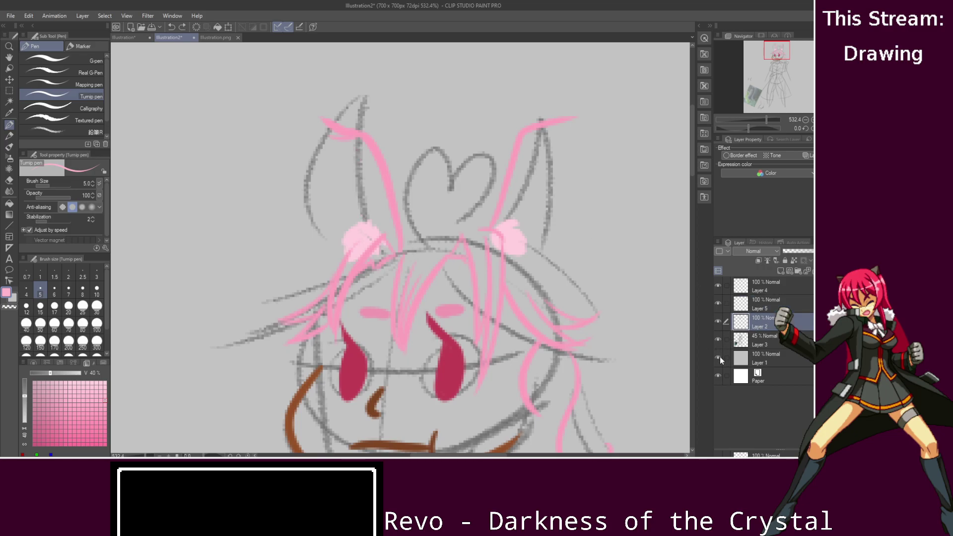
pyautogui.click(780, 269)
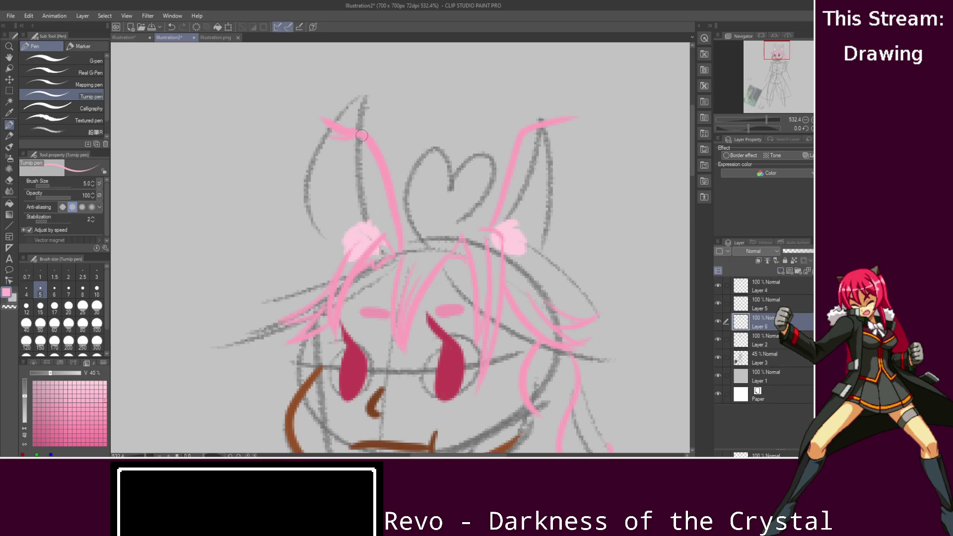
pyautogui.moveTo(357, 134); pyautogui.dragTo(359, 222)
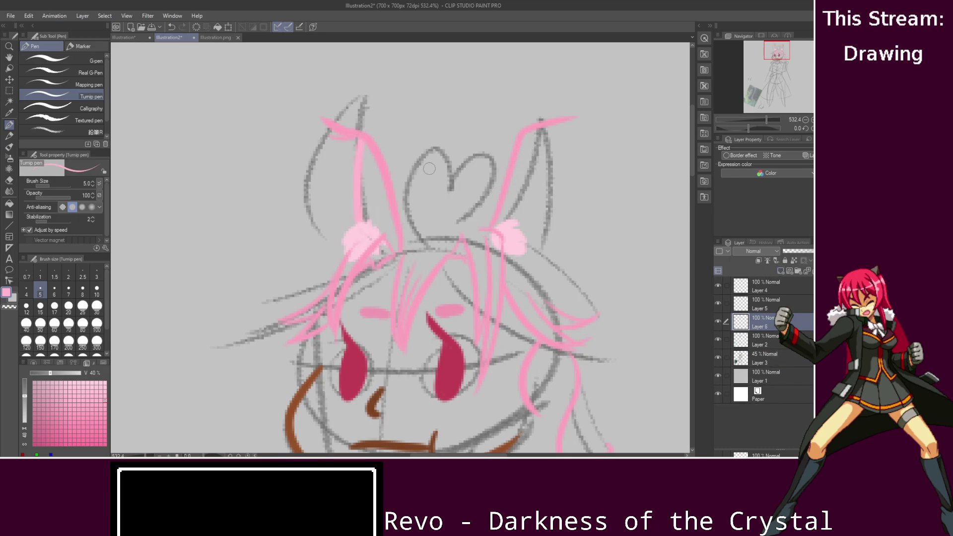
pyautogui.moveTo(363, 139); pyautogui.dragTo(381, 249)
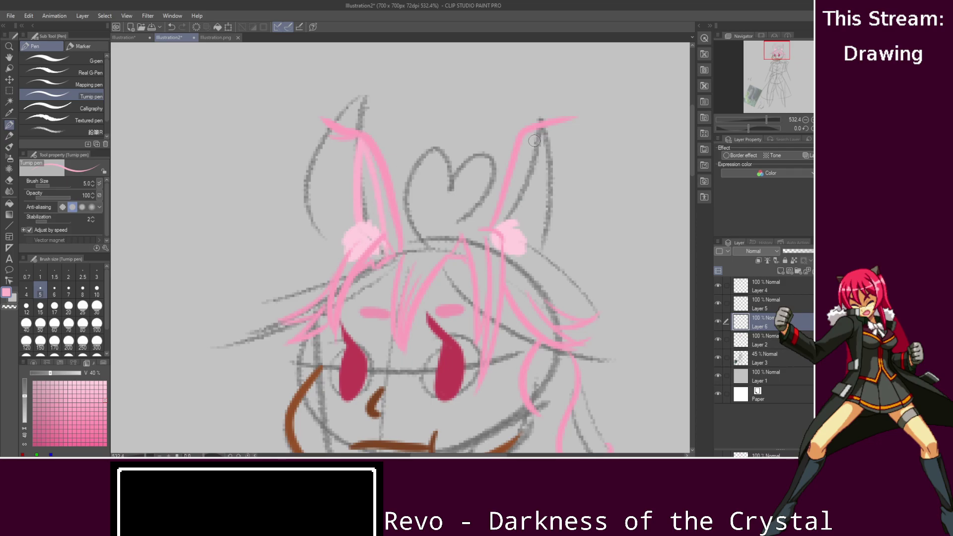
# - Draw the right ear's inner pink stroke, redoing it until it sits slightly further left
pyautogui.moveTo(533, 135); pyautogui.dragTo(526, 238)
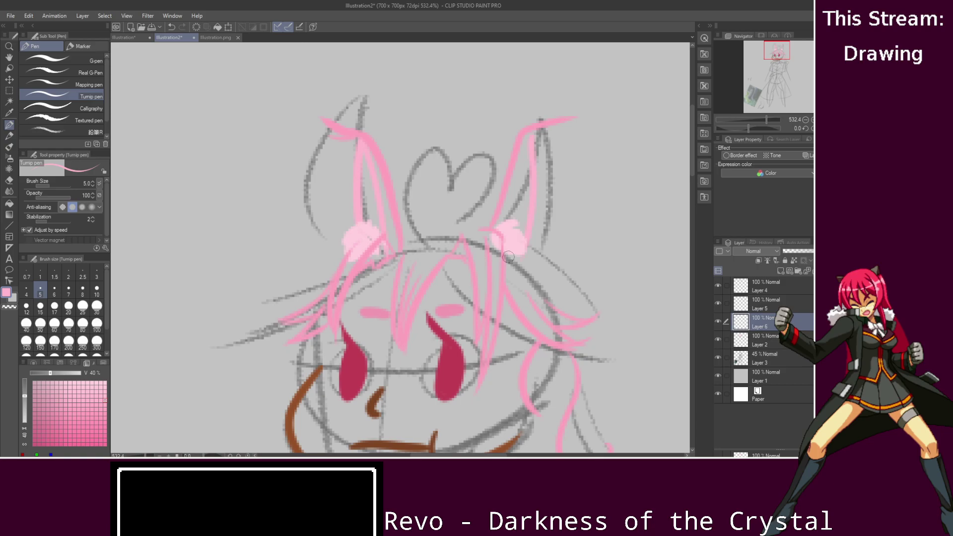
pyautogui.hotkey('ctrl', 'z')
pyautogui.moveTo(525, 135); pyautogui.dragTo(514, 248)
pyautogui.hotkey('ctrl', 'z')
pyautogui.moveTo(525, 135)
pyautogui.mouseDown()
pyautogui.moveTo(528, 208)
pyautogui.moveTo(516, 249)
pyautogui.mouseUp()
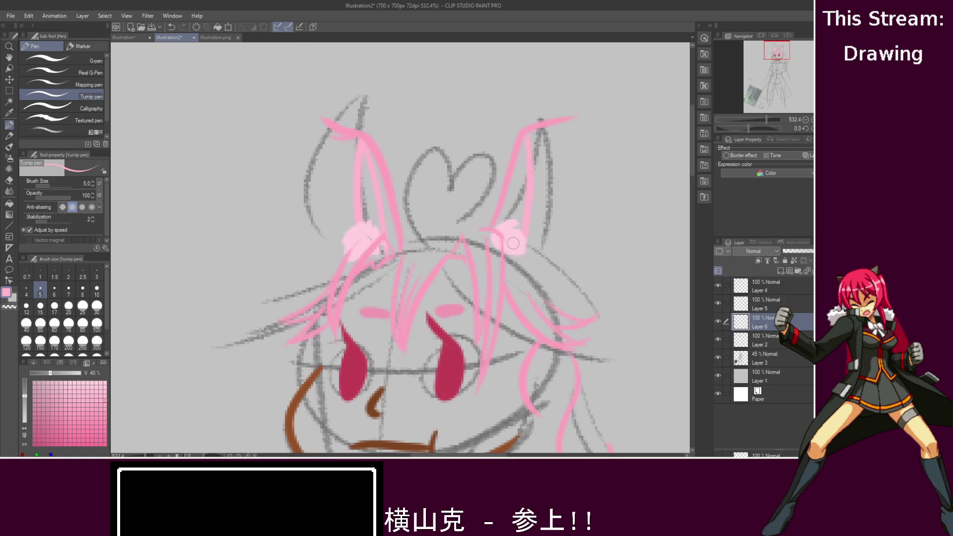
pyautogui.hotkey('alt', 'Tab')
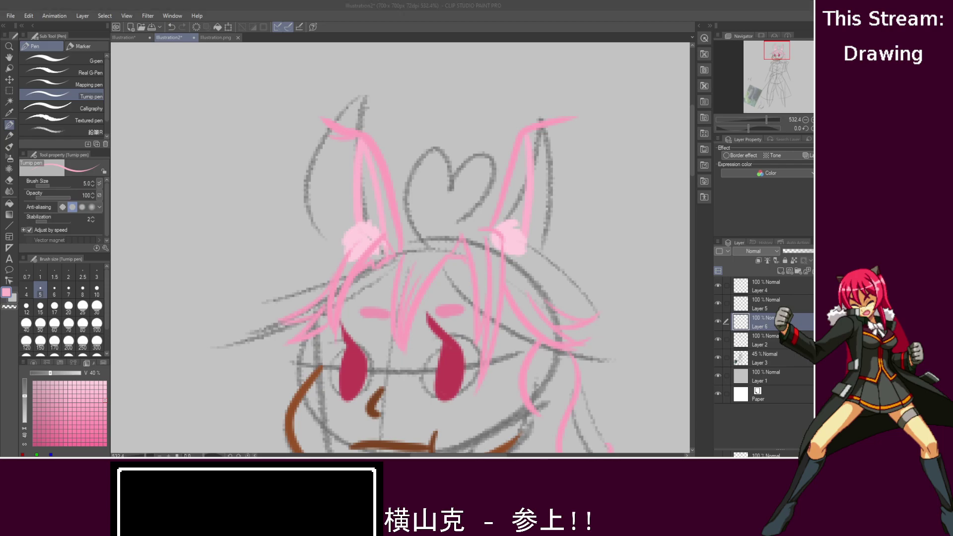
pyautogui.hotkey('alt', 'Tab')
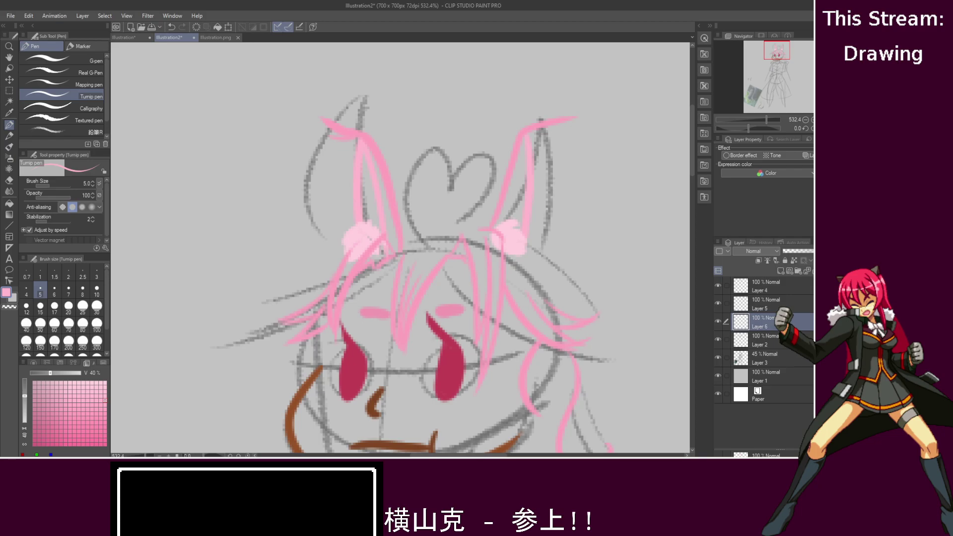
# - Fill both ears' insides light pink, then eyedrop the ear pink and select Layer 5
pyautogui.moveTo(526, 143)
pyautogui.mouseDown()
pyautogui.moveTo(509, 260)
pyautogui.moveTo(520, 163)
pyautogui.moveTo(511, 235)
pyautogui.moveTo(519, 202)
pyautogui.mouseUp()
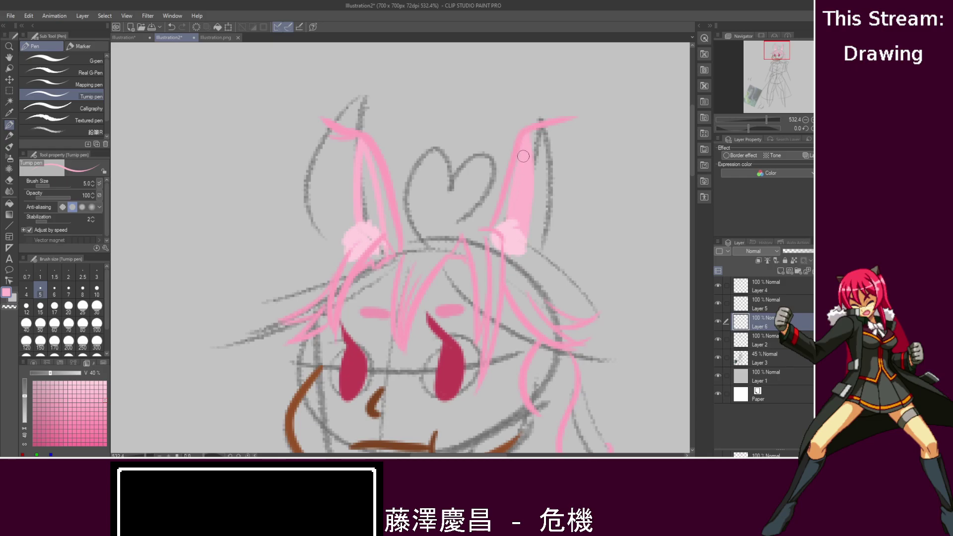
pyautogui.moveTo(362, 161); pyautogui.dragTo(369, 183)
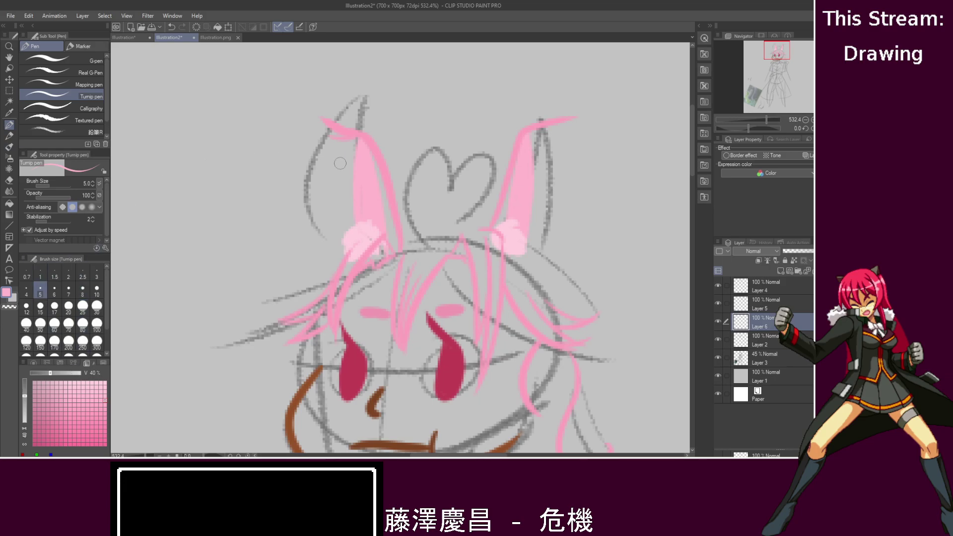
pyautogui.keyDown('alt'); pyautogui.click(392, 174); pyautogui.keyUp('alt')
pyautogui.click(768, 300)
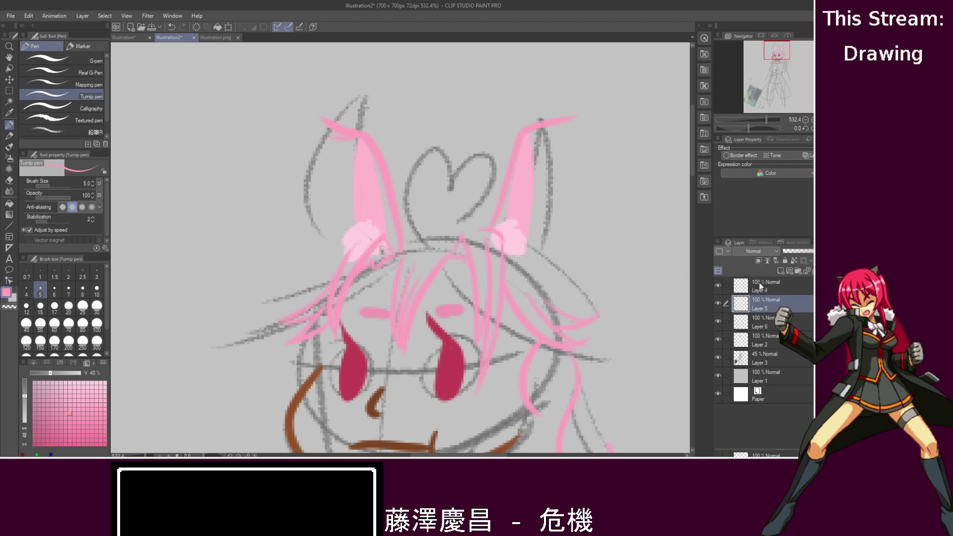
# - On Layer 4, check its strokes and shade the left ear's inner right side pink
pyautogui.click(762, 287)
pyautogui.moveTo(714, 284); pyautogui.dragTo(716, 284)
pyautogui.click(718, 285)
pyautogui.click(718, 286)
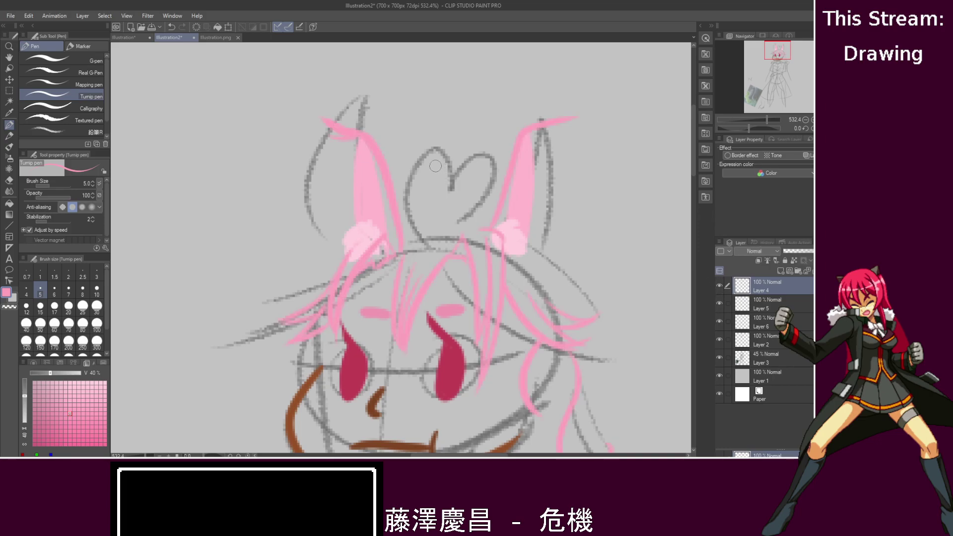
pyautogui.moveTo(373, 166); pyautogui.dragTo(393, 258)
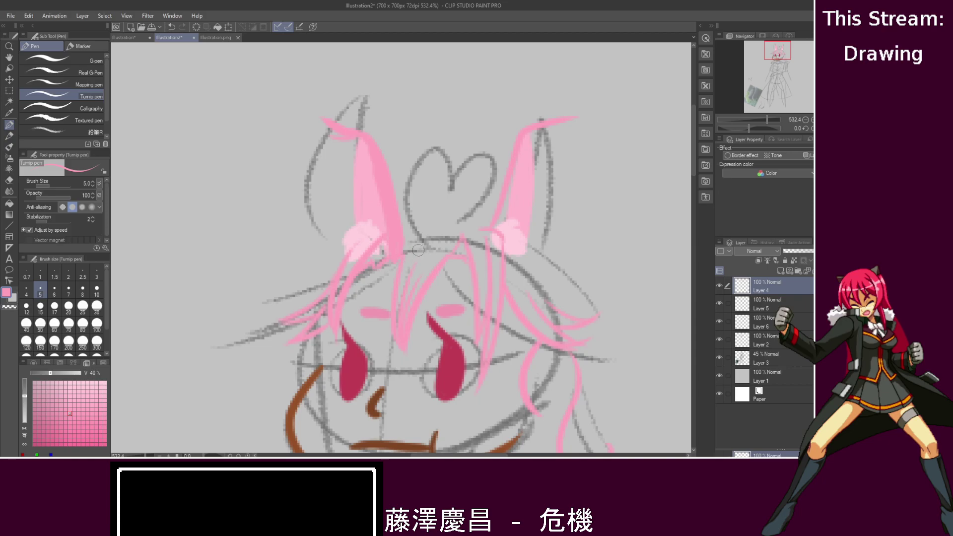
# - Paint the head-top hair arc and fill the forelocks and gaps between strands pink
pyautogui.moveTo(405, 245)
pyautogui.mouseDown()
pyautogui.moveTo(435, 231)
pyautogui.moveTo(501, 243)
pyautogui.mouseUp()
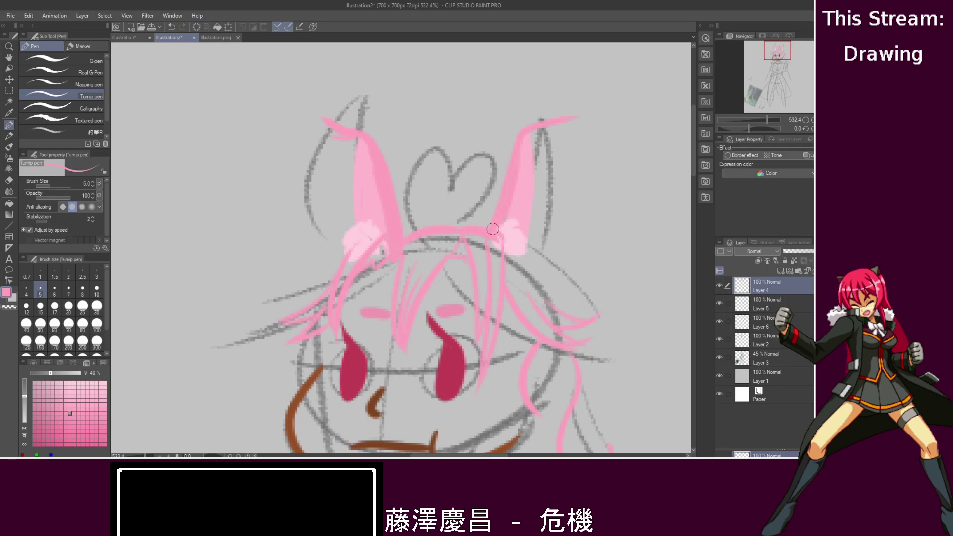
pyautogui.moveTo(472, 240); pyautogui.dragTo(479, 292)
pyautogui.moveTo(484, 258)
pyautogui.mouseDown()
pyautogui.moveTo(480, 313)
pyautogui.moveTo(486, 252)
pyautogui.moveTo(485, 301)
pyautogui.moveTo(501, 258)
pyautogui.moveTo(490, 316)
pyautogui.mouseUp()
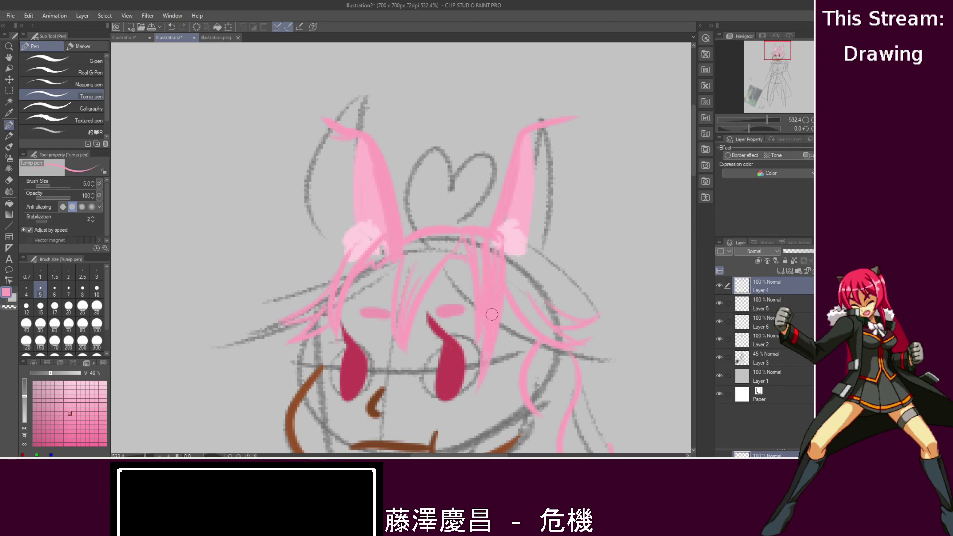
pyautogui.moveTo(492, 237)
pyautogui.mouseDown()
pyautogui.moveTo(495, 273)
pyautogui.moveTo(481, 234)
pyautogui.moveTo(478, 279)
pyautogui.moveTo(466, 234)
pyautogui.moveTo(471, 264)
pyautogui.mouseUp()
pyautogui.moveTo(407, 303)
pyautogui.mouseDown()
pyautogui.moveTo(400, 320)
pyautogui.moveTo(402, 312)
pyautogui.mouseUp()
pyautogui.moveTo(414, 249); pyautogui.dragTo(402, 313)
pyautogui.moveTo(436, 244); pyautogui.dragTo(415, 301)
pyautogui.moveTo(457, 235); pyautogui.dragTo(406, 288)
pyautogui.moveTo(431, 235)
pyautogui.mouseDown()
pyautogui.moveTo(404, 275)
pyautogui.moveTo(409, 236)
pyautogui.moveTo(430, 230)
pyautogui.moveTo(411, 273)
pyautogui.moveTo(447, 241)
pyautogui.mouseUp()
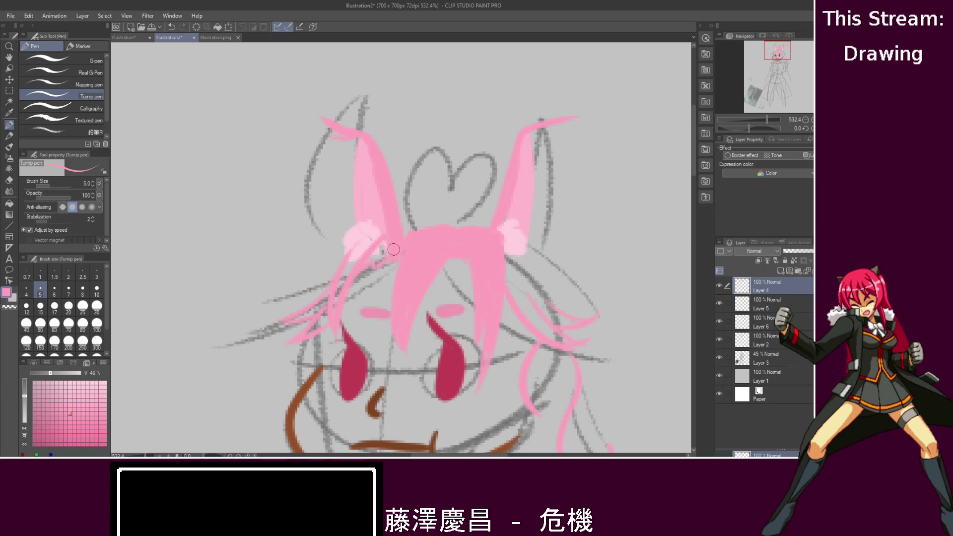
# - Paint a solid pink hair strand down from the left ear
pyautogui.moveTo(386, 243)
pyautogui.mouseDown()
pyautogui.moveTo(342, 267)
pyautogui.moveTo(365, 244)
pyautogui.moveTo(330, 324)
pyautogui.mouseUp()
pyautogui.moveTo(357, 258)
pyautogui.mouseDown()
pyautogui.moveTo(316, 311)
pyautogui.moveTo(296, 315)
pyautogui.moveTo(332, 293)
pyautogui.moveTo(296, 317)
pyautogui.moveTo(338, 302)
pyautogui.mouseUp()
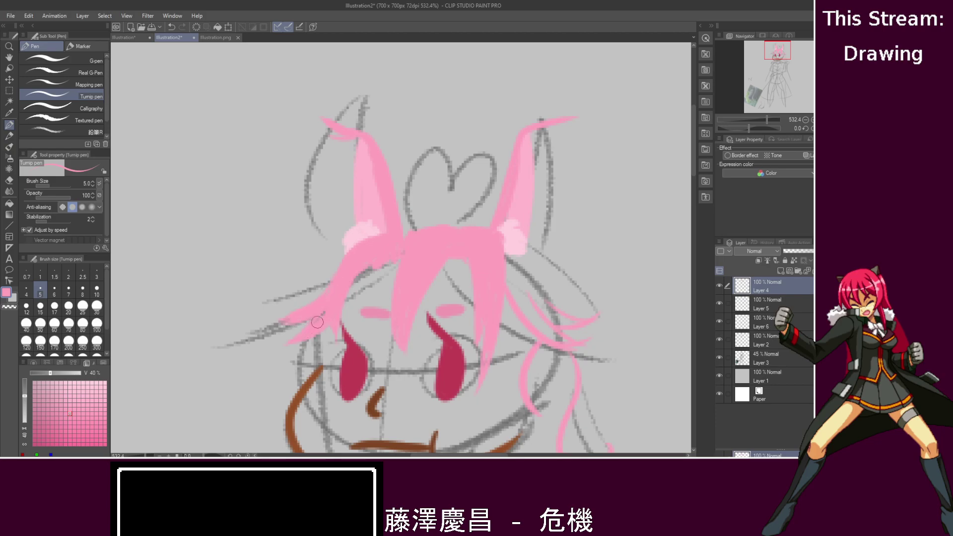
pyautogui.moveTo(517, 248); pyautogui.dragTo(524, 245)
pyautogui.hotkey('ctrl', 'z')
# - Paint the thick pink hair strands below the right ear, filling the gaps between them
pyautogui.moveTo(529, 252); pyautogui.dragTo(556, 313)
pyautogui.moveTo(526, 249); pyautogui.dragTo(553, 313)
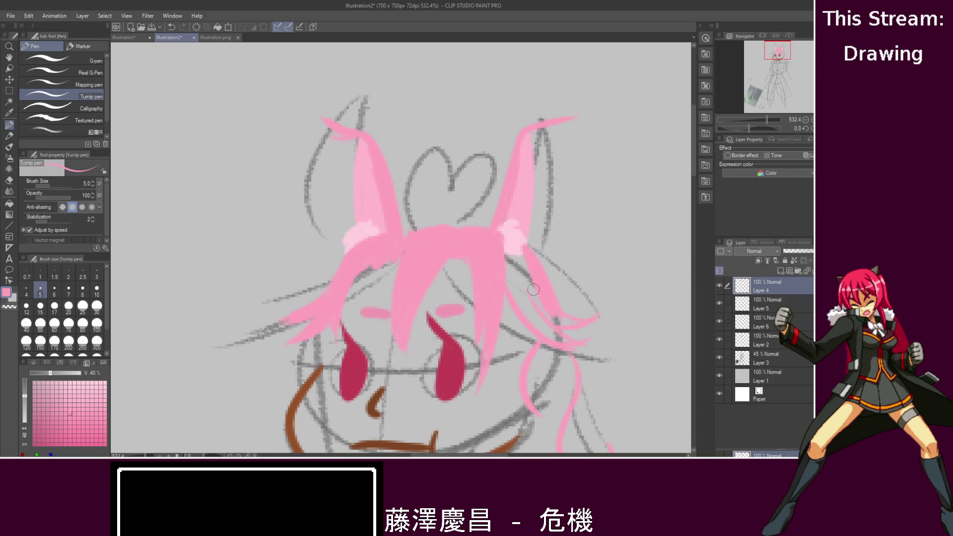
pyautogui.hotkey('ctrl', 'z')
pyautogui.moveTo(504, 254)
pyautogui.mouseDown()
pyautogui.moveTo(533, 251)
pyautogui.moveTo(549, 297)
pyautogui.mouseUp()
pyautogui.moveTo(513, 263)
pyautogui.mouseDown()
pyautogui.moveTo(555, 314)
pyautogui.moveTo(552, 301)
pyautogui.moveTo(541, 308)
pyautogui.moveTo(567, 323)
pyautogui.mouseUp()
pyautogui.moveTo(509, 253); pyautogui.dragTo(535, 313)
pyautogui.moveTo(512, 276)
pyautogui.mouseDown()
pyautogui.moveTo(527, 314)
pyautogui.moveTo(520, 299)
pyautogui.moveTo(569, 343)
pyautogui.moveTo(544, 328)
pyautogui.mouseUp()
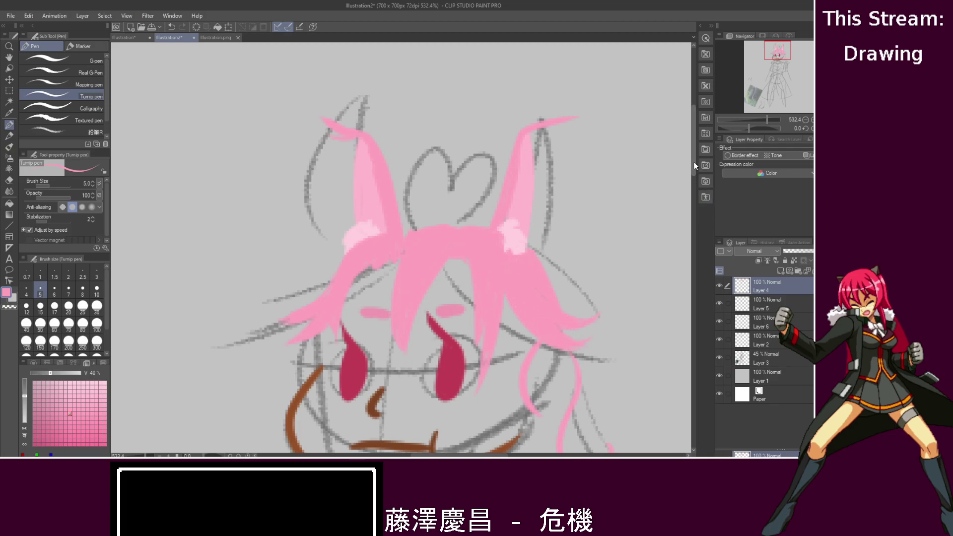
pyautogui.moveTo(692, 161); pyautogui.dragTo(691, 193)
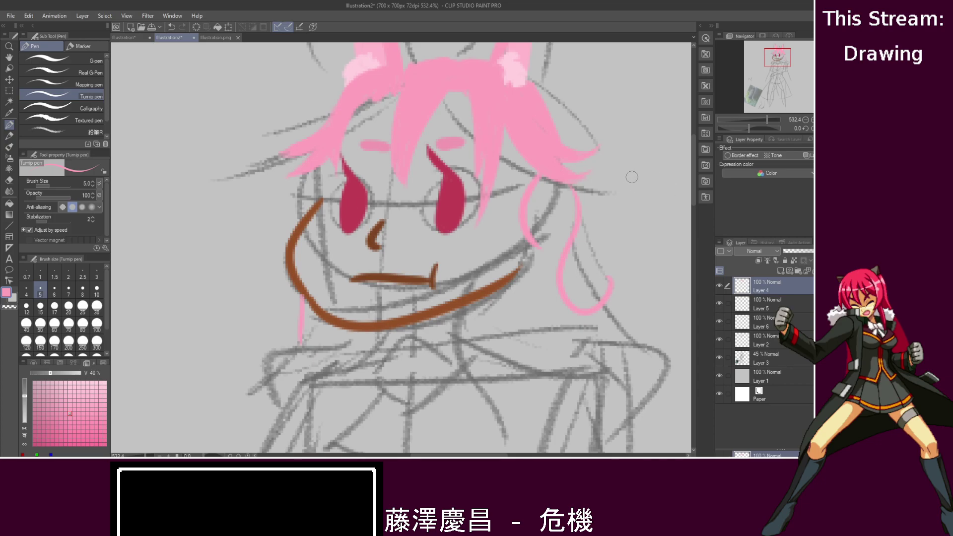
# - Eyedrop the mouth's brown and extend the jaw lines on Layer 2 toward the neck
pyautogui.moveTo(694, 148); pyautogui.dragTo(694, 172)
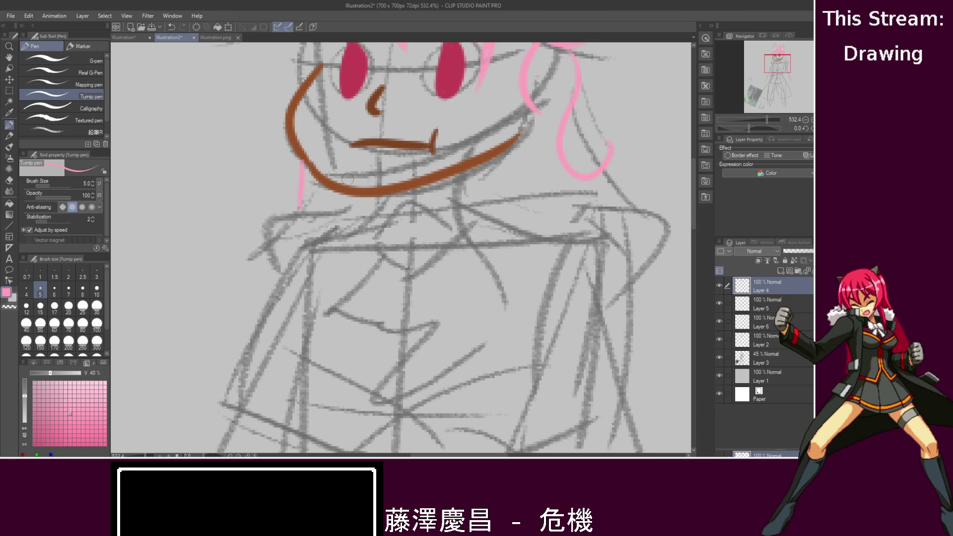
pyautogui.keyDown('alt'); pyautogui.click(353, 193); pyautogui.keyUp('alt')
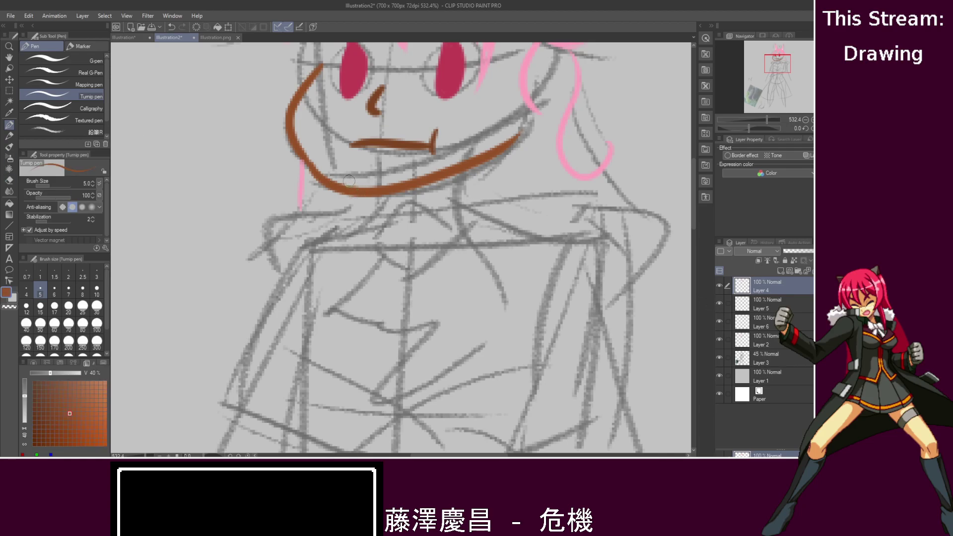
pyautogui.click(719, 338)
pyautogui.click(718, 339)
pyautogui.click(764, 342)
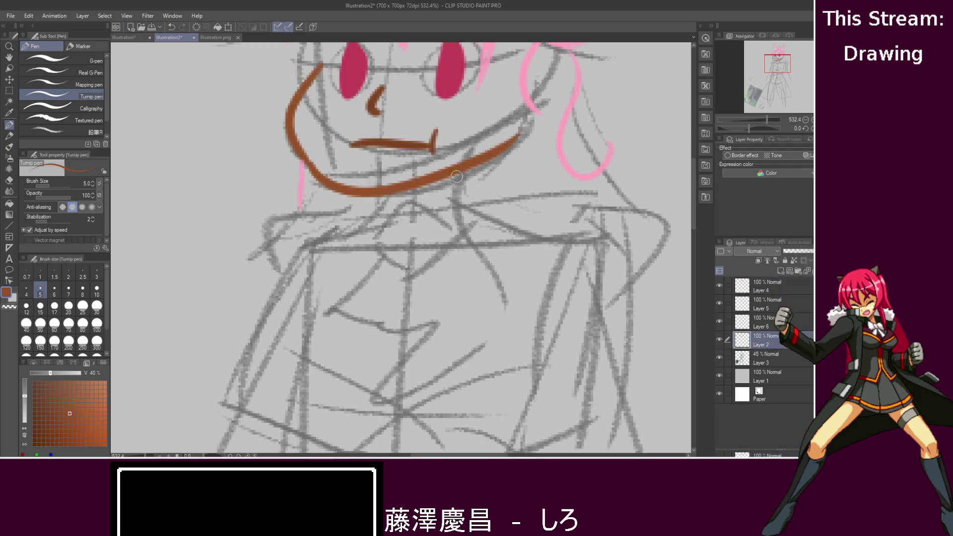
pyautogui.moveTo(465, 169); pyautogui.dragTo(456, 192)
pyautogui.moveTo(526, 105); pyautogui.dragTo(515, 144)
# - Compare with the reference illustration and pick a bright yellow-green on the colour wheel
pyautogui.scroll(3, 589, 199)
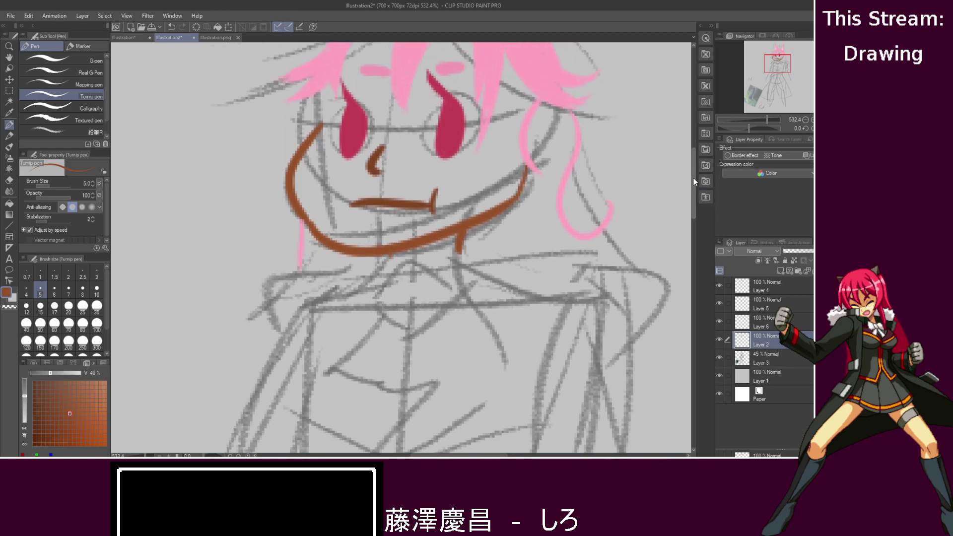
pyautogui.scroll(-3, 588, 199)
pyautogui.hotkey('alt', 'Tab')
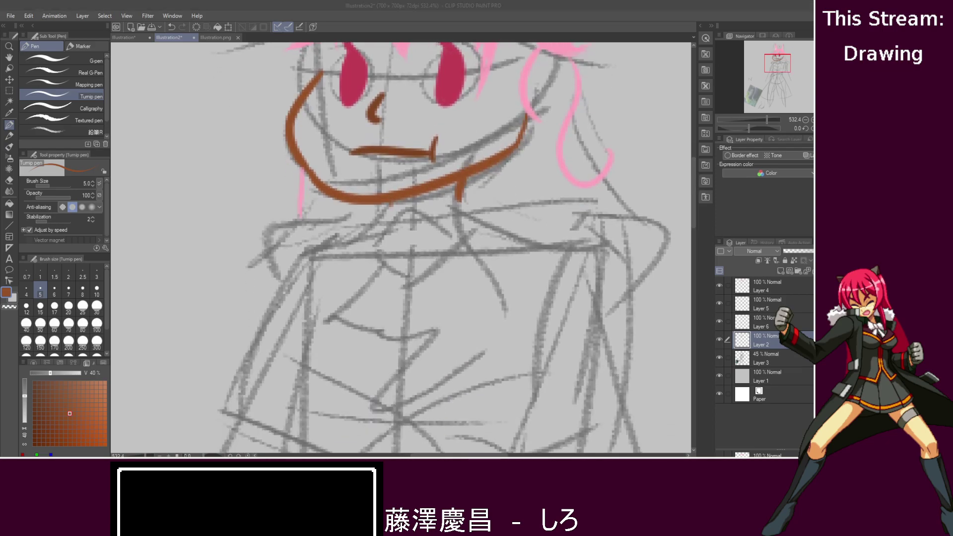
pyautogui.click(217, 38)
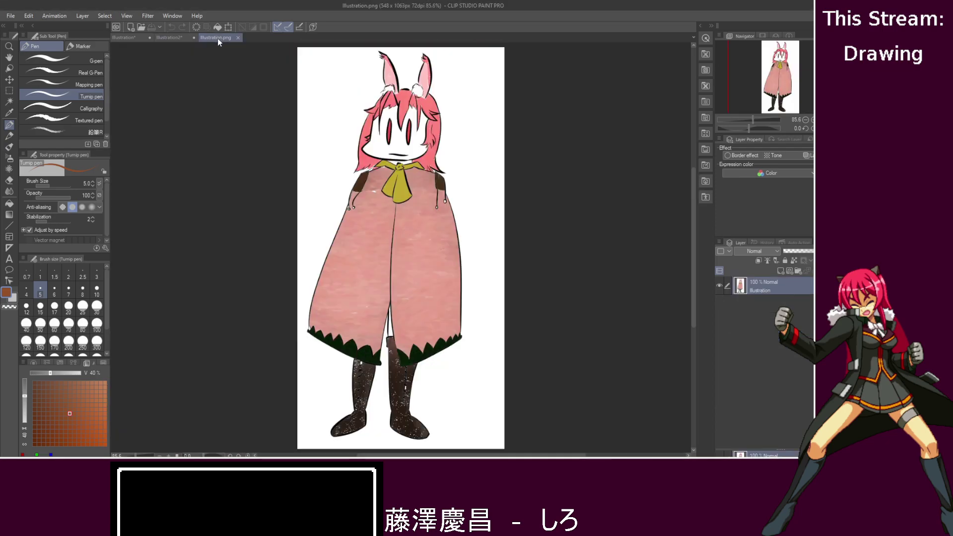
pyautogui.click(177, 37)
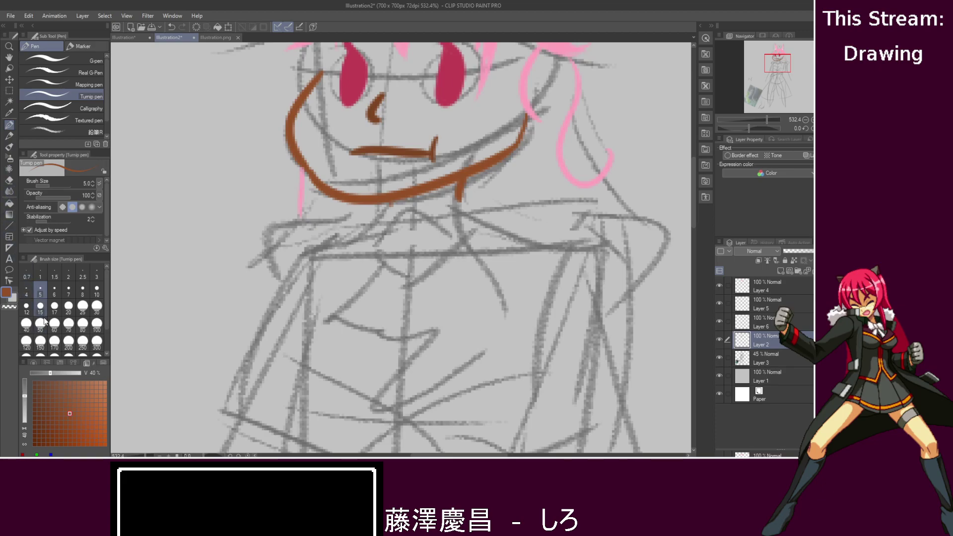
pyautogui.click(34, 363)
pyautogui.click(65, 373)
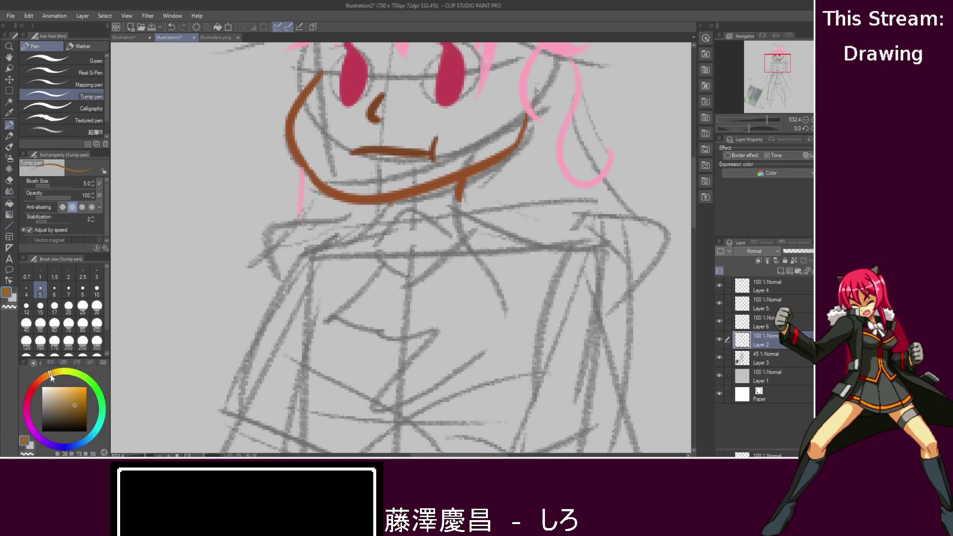
pyautogui.click(84, 394)
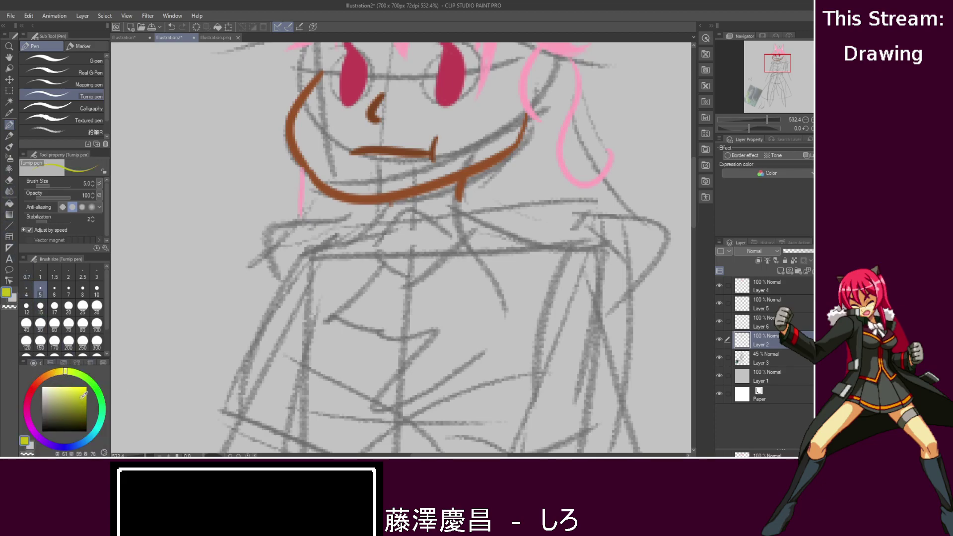
# - Add a new layer above Layer 2
pyautogui.click(777, 364)
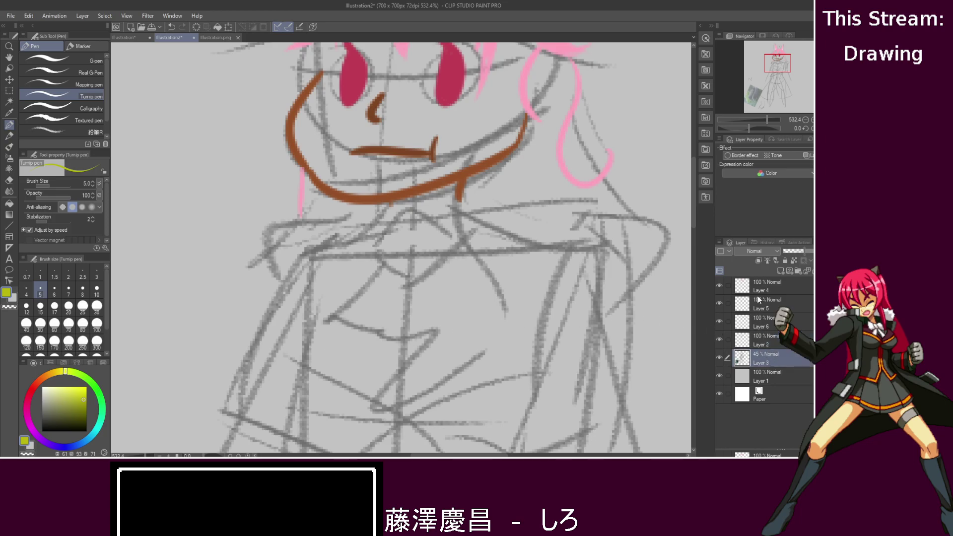
pyautogui.click(774, 338)
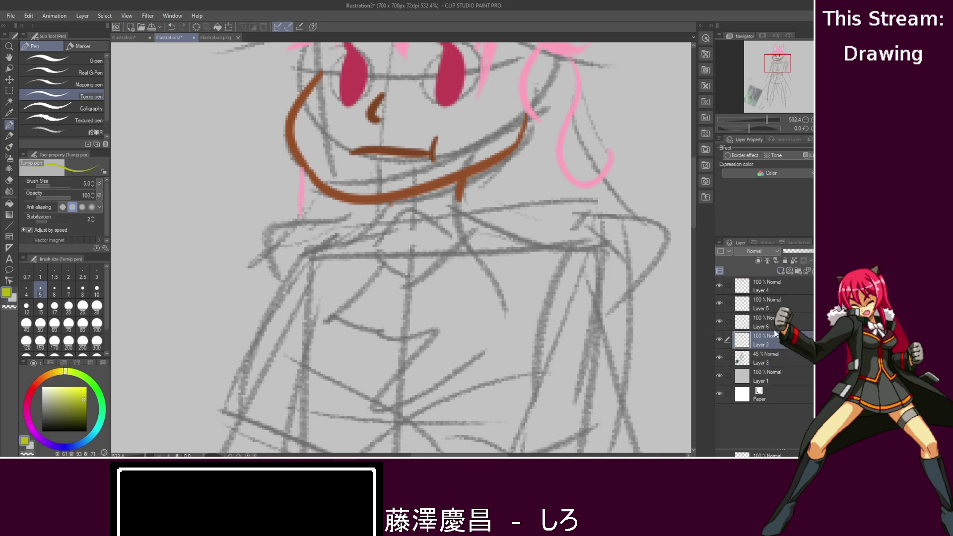
pyautogui.click(781, 271)
# - Outline the yellow-green bow under the chin, including its right loop
pyautogui.moveTo(400, 215); pyautogui.dragTo(373, 240)
pyautogui.click(215, 37)
pyautogui.click(176, 36)
pyautogui.moveTo(375, 238)
pyautogui.mouseDown()
pyautogui.moveTo(394, 266)
pyautogui.moveTo(415, 255)
pyautogui.mouseUp()
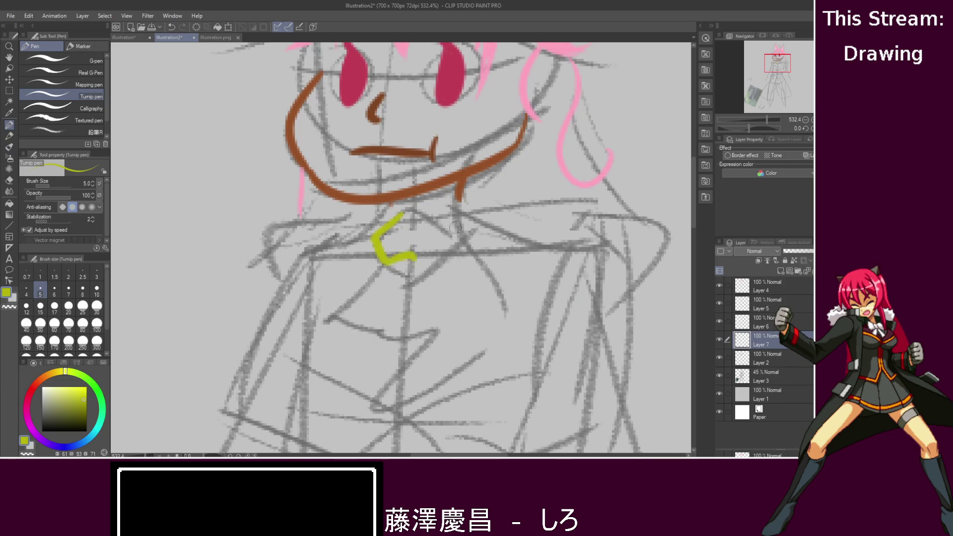
pyautogui.moveTo(406, 214)
pyautogui.mouseDown()
pyautogui.moveTo(456, 247)
pyautogui.moveTo(453, 235)
pyautogui.moveTo(431, 270)
pyautogui.mouseUp()
# - Draw the hanging tie's left edge, bottom and right side, redoing the right side
pyautogui.moveTo(388, 263)
pyautogui.mouseDown()
pyautogui.moveTo(350, 328)
pyautogui.moveTo(392, 342)
pyautogui.mouseUp()
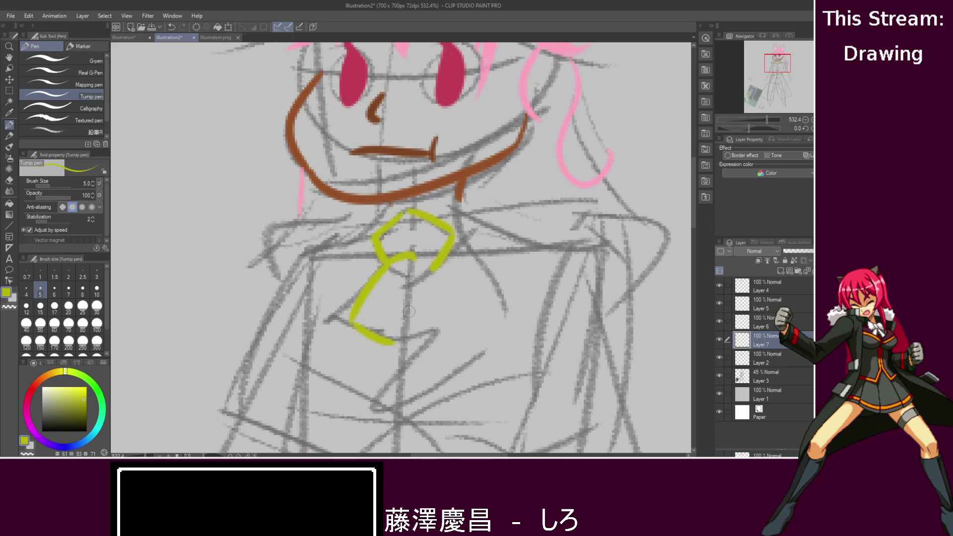
pyautogui.moveTo(406, 293)
pyautogui.mouseDown()
pyautogui.moveTo(411, 382)
pyautogui.moveTo(407, 371)
pyautogui.moveTo(444, 353)
pyautogui.mouseUp()
pyautogui.moveTo(433, 271)
pyautogui.mouseDown()
pyautogui.moveTo(450, 331)
pyautogui.moveTo(451, 361)
pyautogui.mouseUp()
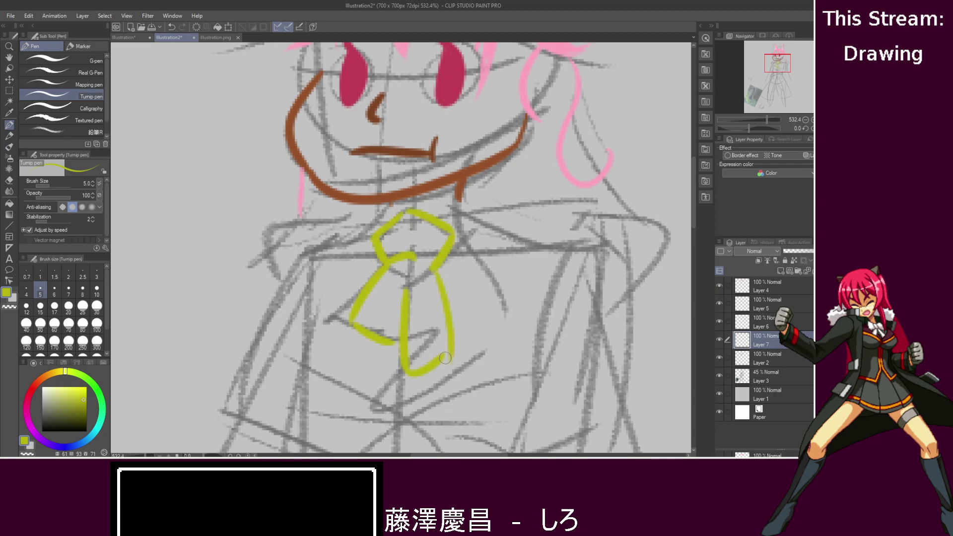
pyautogui.hotkey('ctrl', 'z')
pyautogui.moveTo(433, 271); pyautogui.dragTo(451, 365)
pyautogui.hotkey('ctrl', 'z')
pyautogui.moveTo(433, 271); pyautogui.dragTo(439, 358)
# - Try strokes beside the knot and the collar's left side, undoing them for a redraw
pyautogui.click(206, 37)
pyautogui.click(177, 36)
pyautogui.moveTo(462, 203)
pyautogui.mouseDown()
pyautogui.moveTo(513, 202)
pyautogui.moveTo(474, 237)
pyautogui.moveTo(511, 211)
pyautogui.moveTo(503, 211)
pyautogui.mouseUp()
pyautogui.hotkey('ctrl', 'z')
pyautogui.moveTo(359, 210)
pyautogui.mouseDown()
pyautogui.moveTo(384, 229)
pyautogui.moveTo(371, 202)
pyautogui.mouseUp()
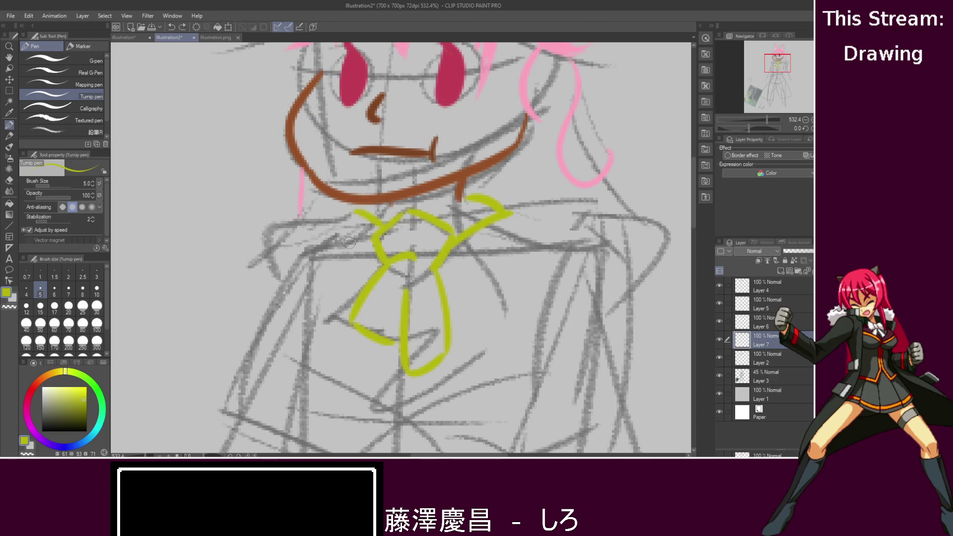
pyautogui.hotkey('ctrl', 'z')
pyautogui.moveTo(353, 216)
pyautogui.mouseDown()
pyautogui.moveTo(373, 236)
pyautogui.moveTo(348, 216)
pyautogui.mouseUp()
pyautogui.hotkey('ctrl', 'z')
# - Switch to orange-red and outline the right shoulder patch
pyautogui.click(206, 38)
pyautogui.click(180, 37)
pyautogui.click(41, 382)
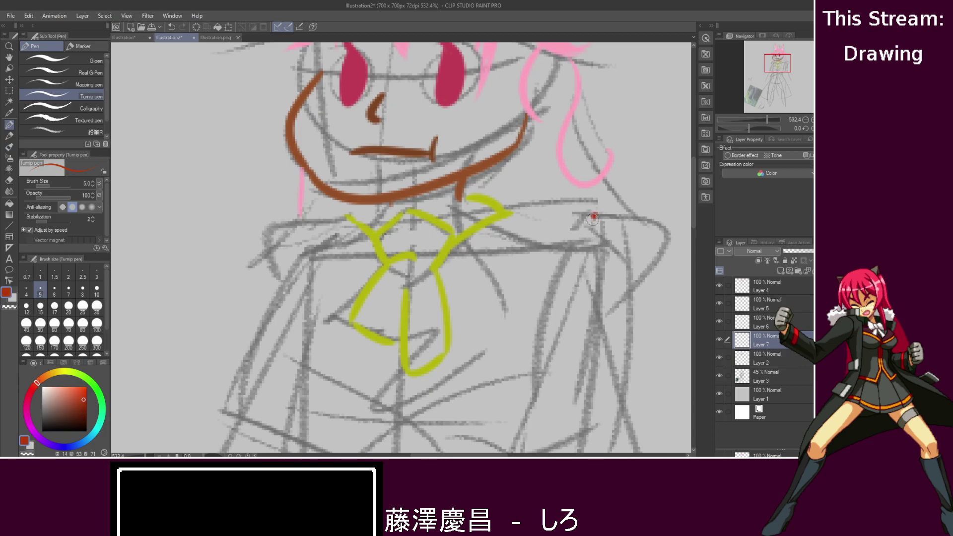
pyautogui.moveTo(593, 217); pyautogui.dragTo(583, 286)
pyautogui.moveTo(594, 213)
pyautogui.mouseDown()
pyautogui.moveTo(640, 239)
pyautogui.moveTo(629, 308)
pyautogui.mouseUp()
pyautogui.moveTo(586, 286); pyautogui.dragTo(635, 318)
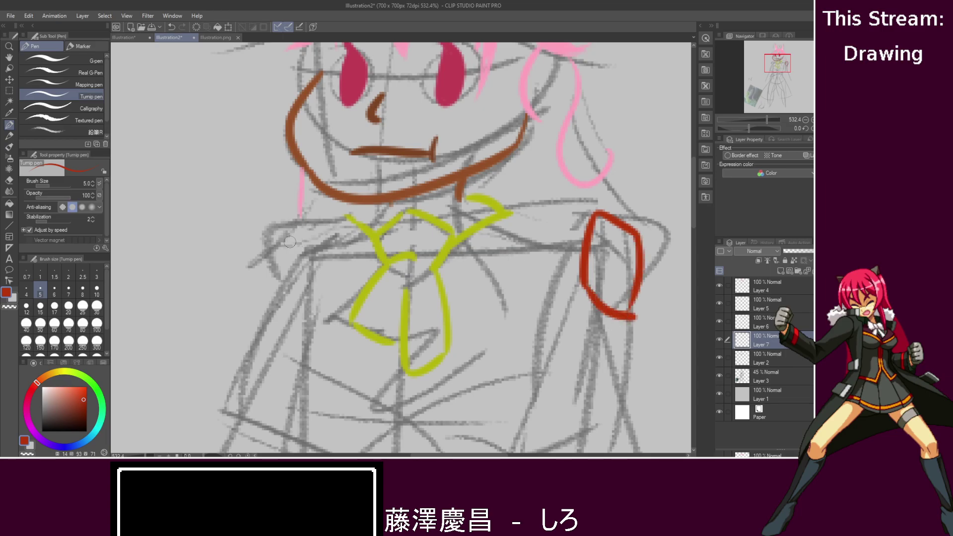
# - Draw the left shoulder patch edge and fill the right shoulder patch solid red
pyautogui.moveTo(297, 230); pyautogui.dragTo(268, 301)
pyautogui.moveTo(294, 236)
pyautogui.mouseDown()
pyautogui.moveTo(306, 242)
pyautogui.moveTo(301, 236)
pyautogui.moveTo(269, 303)
pyautogui.moveTo(294, 237)
pyautogui.moveTo(297, 248)
pyautogui.moveTo(305, 239)
pyautogui.mouseUp()
pyautogui.moveTo(595, 280)
pyautogui.mouseDown()
pyautogui.moveTo(602, 252)
pyautogui.moveTo(611, 305)
pyautogui.moveTo(605, 231)
pyautogui.moveTo(622, 306)
pyautogui.moveTo(620, 248)
pyautogui.moveTo(625, 308)
pyautogui.moveTo(634, 289)
pyautogui.moveTo(636, 314)
pyautogui.moveTo(635, 246)
pyautogui.moveTo(629, 313)
pyautogui.moveTo(634, 245)
pyautogui.moveTo(601, 219)
pyautogui.moveTo(585, 264)
pyautogui.moveTo(601, 222)
pyautogui.moveTo(630, 251)
pyautogui.moveTo(614, 233)
pyautogui.moveTo(624, 301)
pyautogui.moveTo(607, 230)
pyautogui.moveTo(625, 305)
pyautogui.moveTo(604, 242)
pyautogui.moveTo(620, 290)
pyautogui.mouseUp()
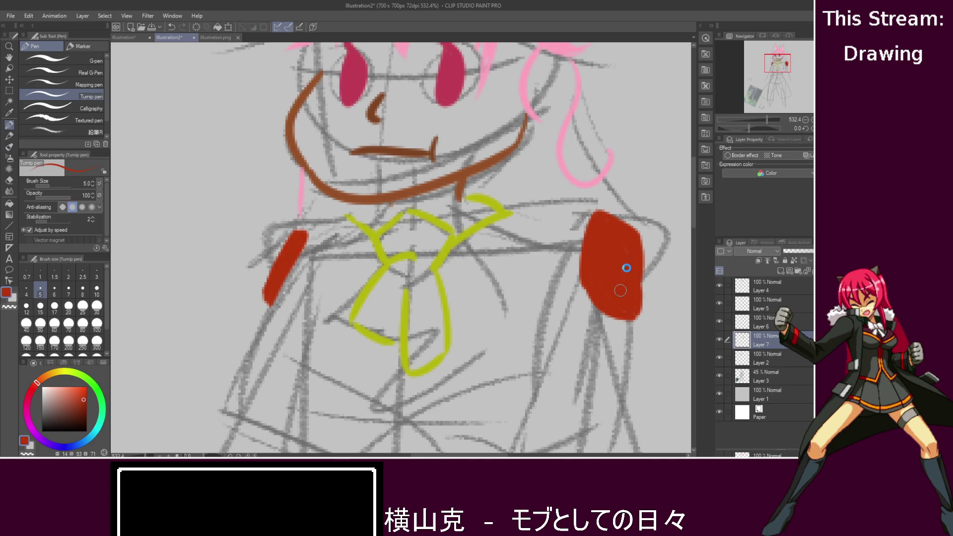
pyautogui.moveTo(639, 295); pyautogui.dragTo(637, 268)
# - Change the drawing colour to a bright crimson pink, testing and undoing trial strokes
pyautogui.click(216, 38)
pyautogui.click(179, 39)
pyautogui.moveTo(38, 382); pyautogui.dragTo(32, 397)
pyautogui.click(78, 398)
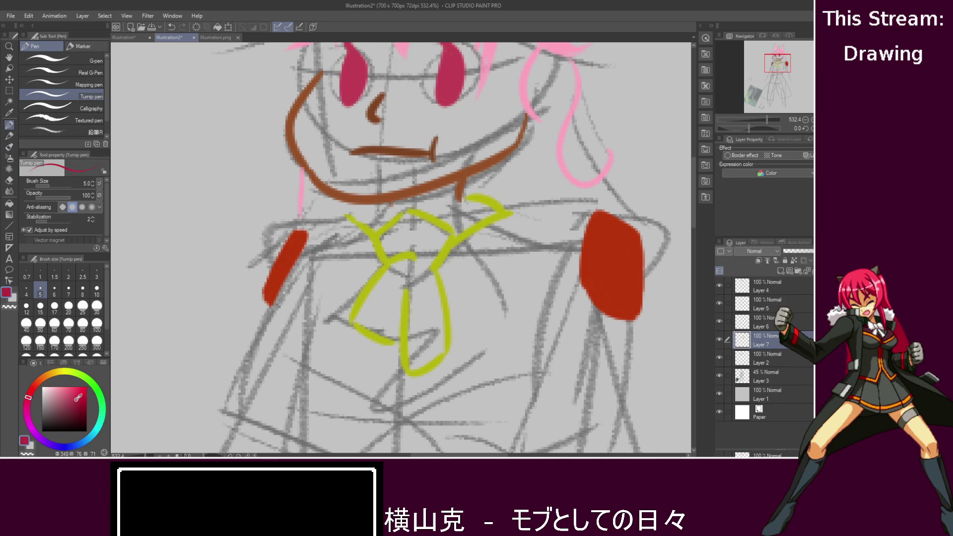
pyautogui.moveTo(173, 162); pyautogui.dragTo(208, 247)
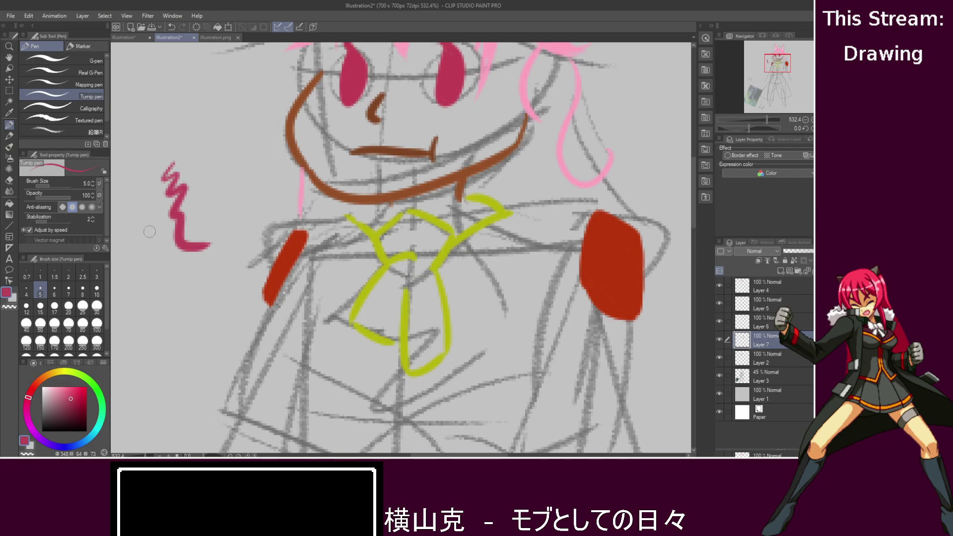
pyautogui.hotkey('ctrl', 'z')
pyautogui.click(70, 391)
pyautogui.moveTo(164, 171)
pyautogui.mouseDown()
pyautogui.moveTo(204, 230)
pyautogui.moveTo(213, 268)
pyautogui.mouseUp()
pyautogui.hotkey('ctrl', 'z')
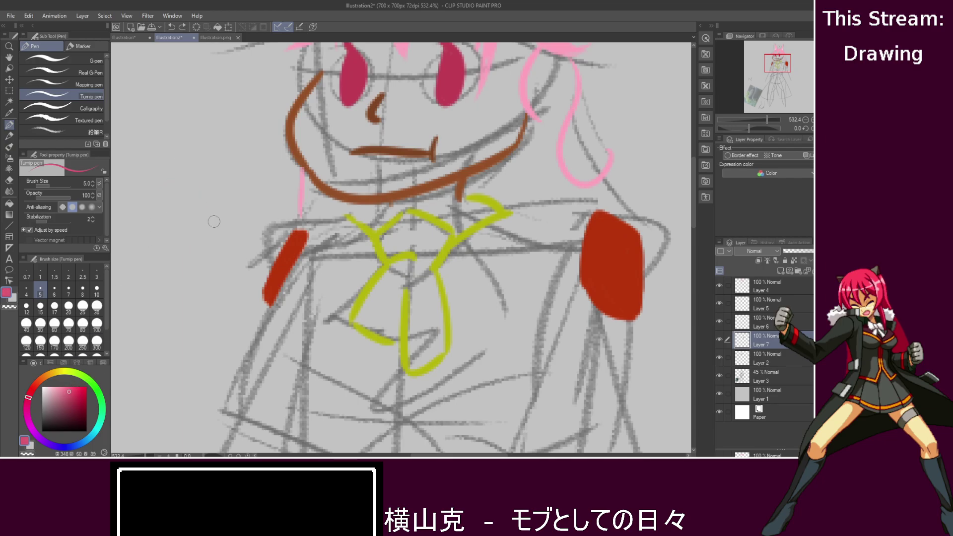
# - On a new layer above Layer 2, draw the pink cape edges across the shoulder and down the left side
pyautogui.click(773, 355)
pyautogui.click(781, 271)
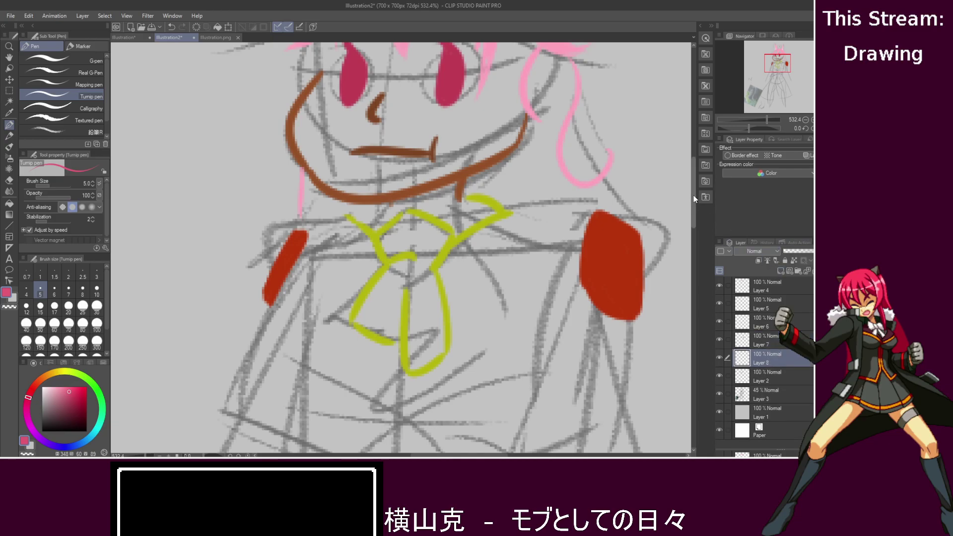
pyautogui.scroll(-3, 471, 207)
pyautogui.scroll(-1, 464, 199)
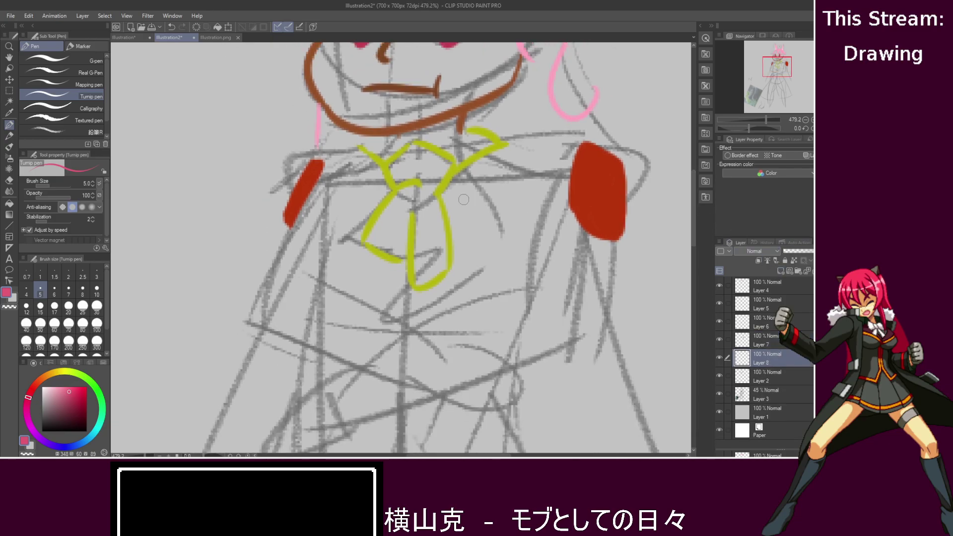
pyautogui.moveTo(326, 163); pyautogui.dragTo(373, 153)
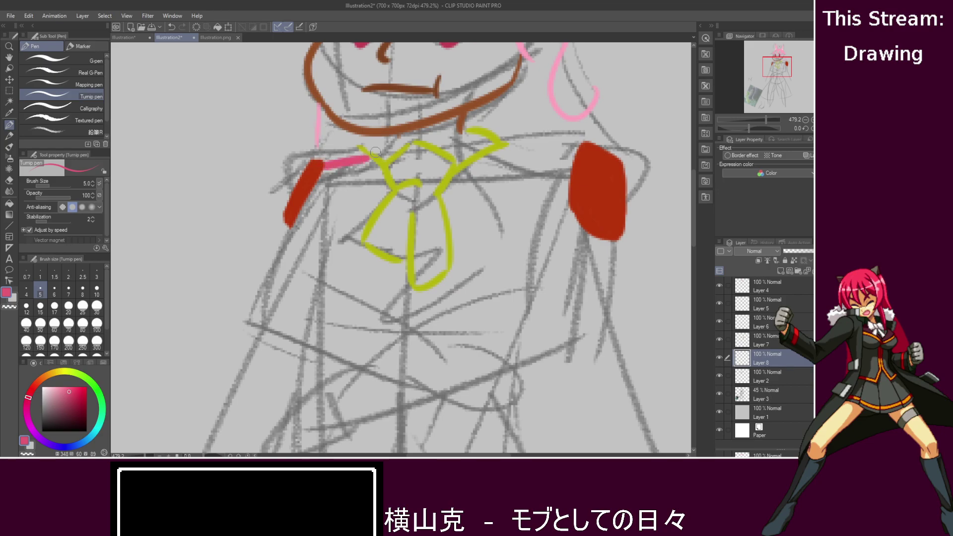
pyautogui.moveTo(328, 210); pyautogui.dragTo(307, 333)
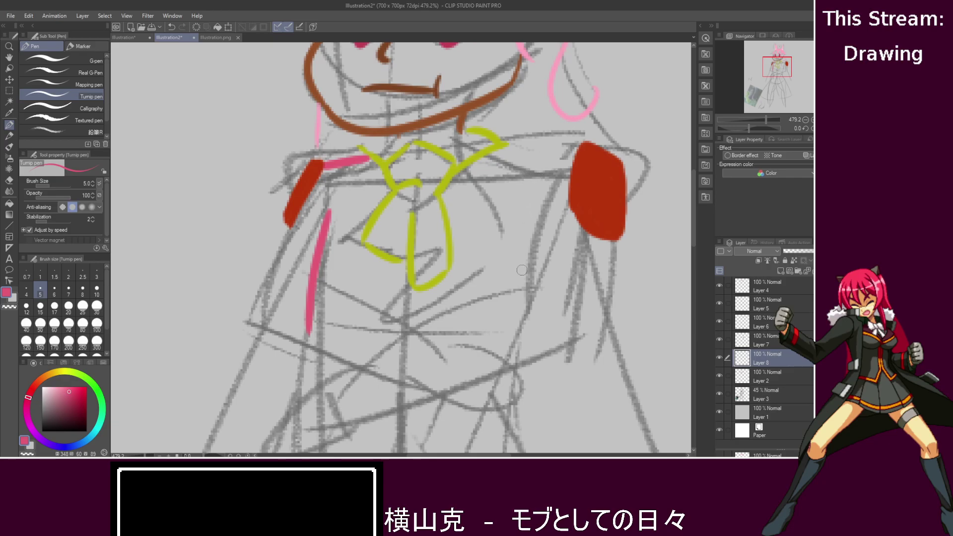
pyautogui.moveTo(498, 149)
pyautogui.mouseDown()
pyautogui.moveTo(581, 154)
pyautogui.moveTo(499, 353)
pyautogui.mouseUp()
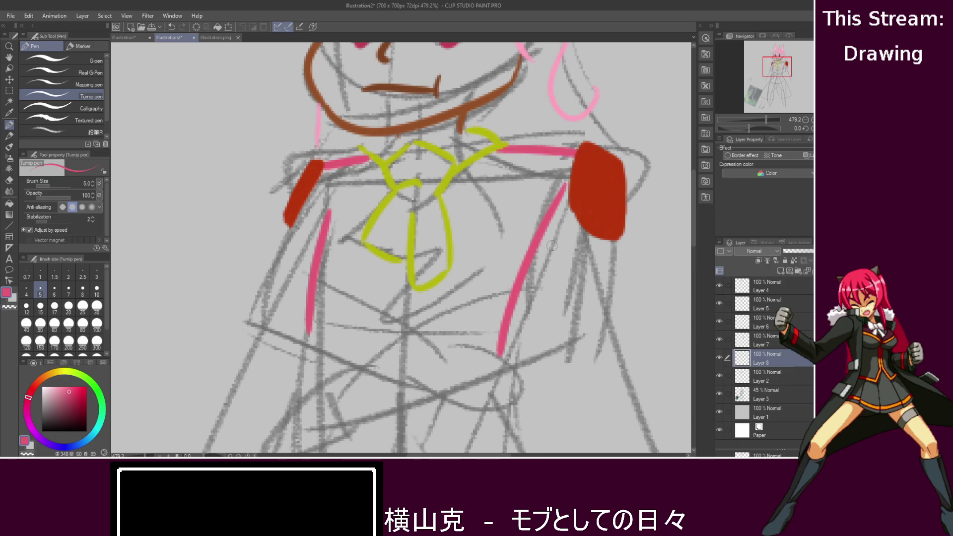
pyautogui.moveTo(695, 189); pyautogui.dragTo(689, 211)
pyautogui.moveTo(291, 95)
pyautogui.mouseDown()
pyautogui.moveTo(249, 192)
pyautogui.moveTo(258, 240)
pyautogui.mouseUp()
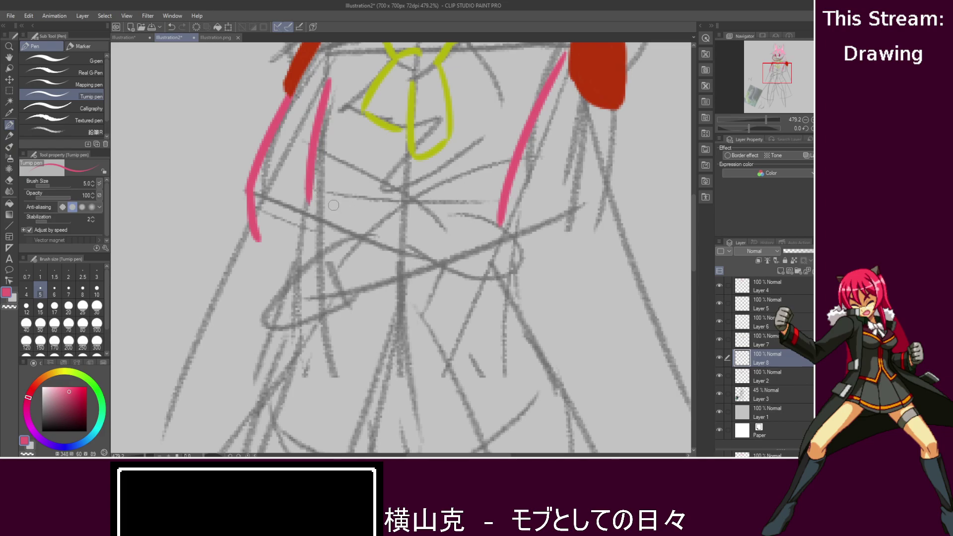
# - Draw the pink waist box with a straight top and curved bottom edge
pyautogui.moveTo(310, 200); pyautogui.dragTo(455, 187)
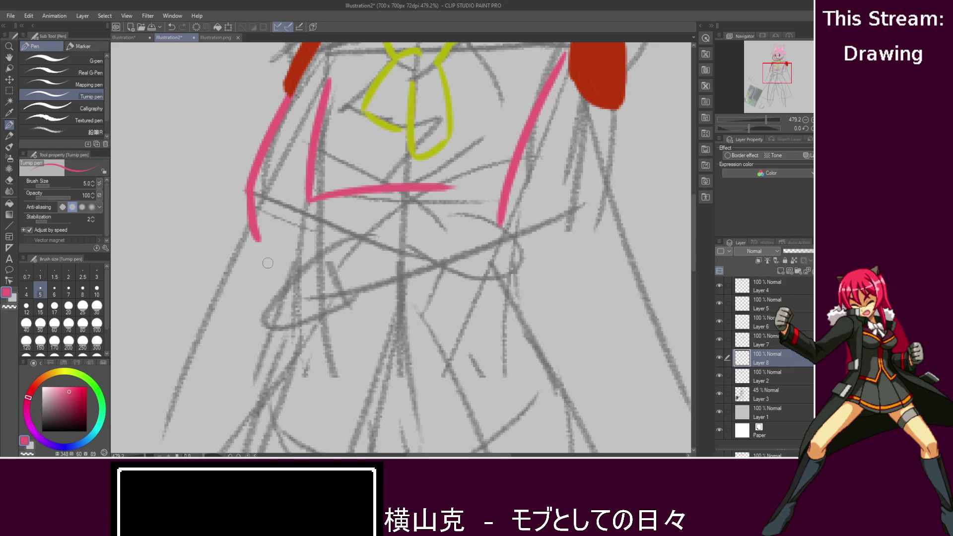
pyautogui.moveTo(265, 244); pyautogui.dragTo(435, 243)
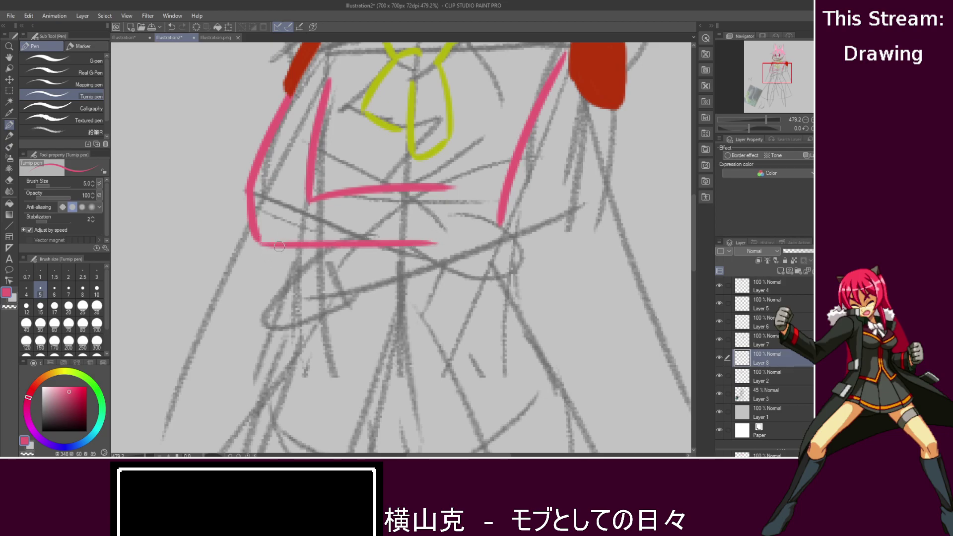
pyautogui.hotkey('ctrl', 'z')
pyautogui.moveTo(260, 243); pyautogui.dragTo(441, 267)
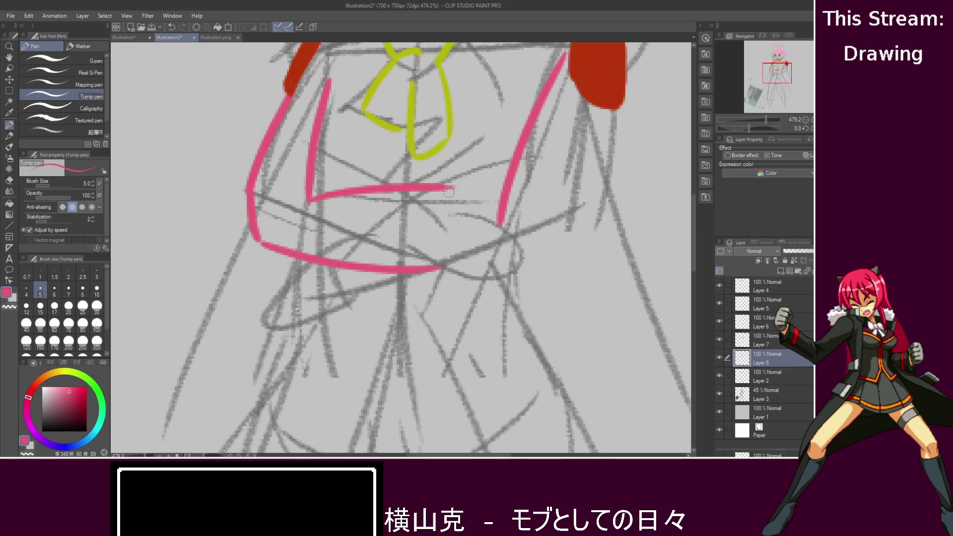
pyautogui.moveTo(448, 191); pyautogui.dragTo(445, 274)
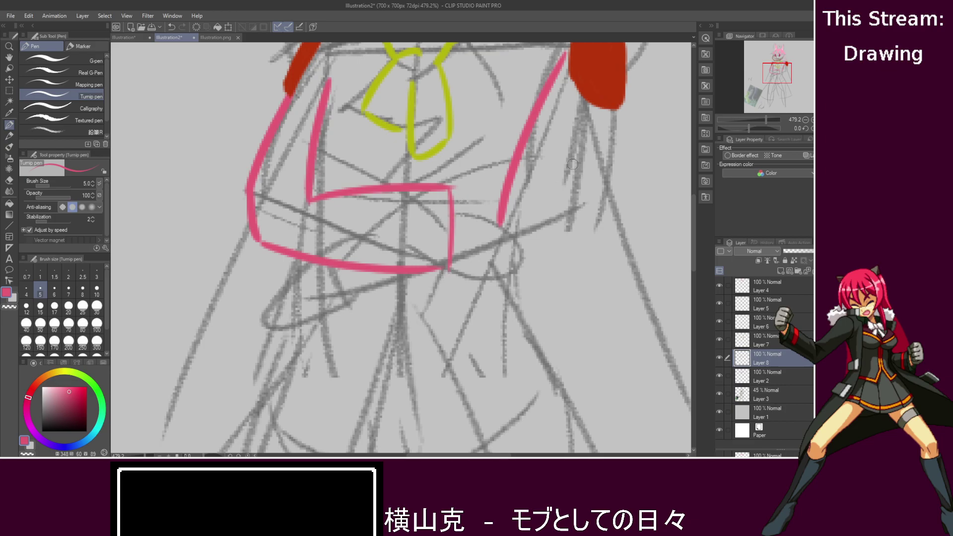
# - Draw the right cape edge under the shoulder patch and add a tick on the waist box
pyautogui.moveTo(618, 109); pyautogui.dragTo(556, 305)
pyautogui.hotkey('ctrl', 'z')
pyautogui.moveTo(618, 110); pyautogui.dragTo(573, 254)
pyautogui.hotkey('ctrl', 'z')
pyautogui.moveTo(617, 109); pyautogui.dragTo(588, 250)
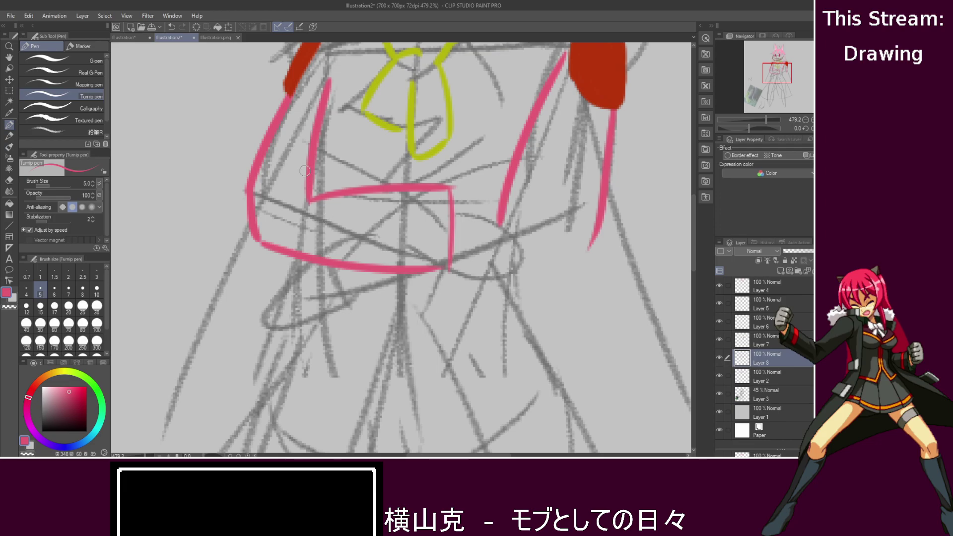
pyautogui.moveTo(331, 186); pyautogui.dragTo(333, 191)
# - Eyedrop the face outline's brown, comparing test dots with the hair pink, then add a new layer
pyautogui.scroll(6, 686, 214)
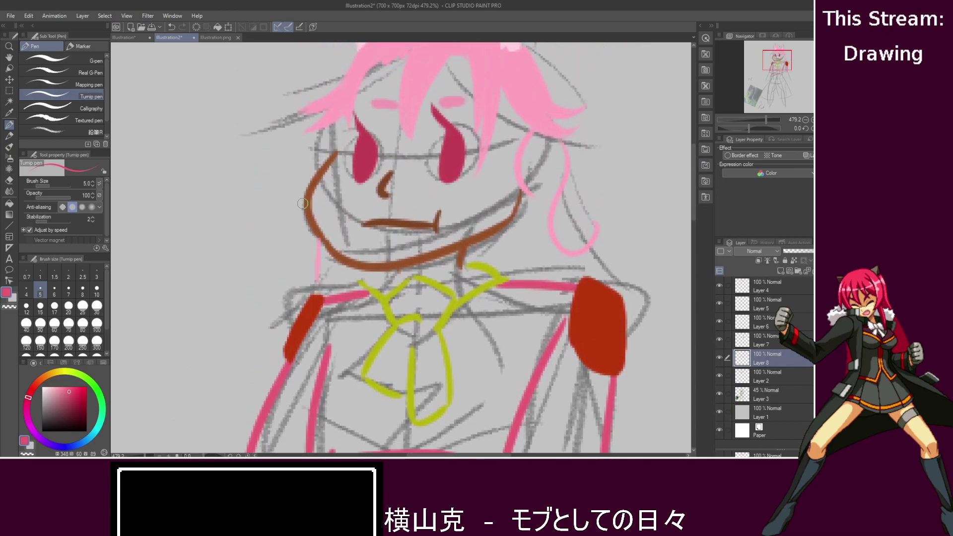
pyautogui.keyDown('alt'); pyautogui.click(306, 203); pyautogui.keyUp('alt')
pyautogui.moveTo(149, 148); pyautogui.dragTo(182, 155)
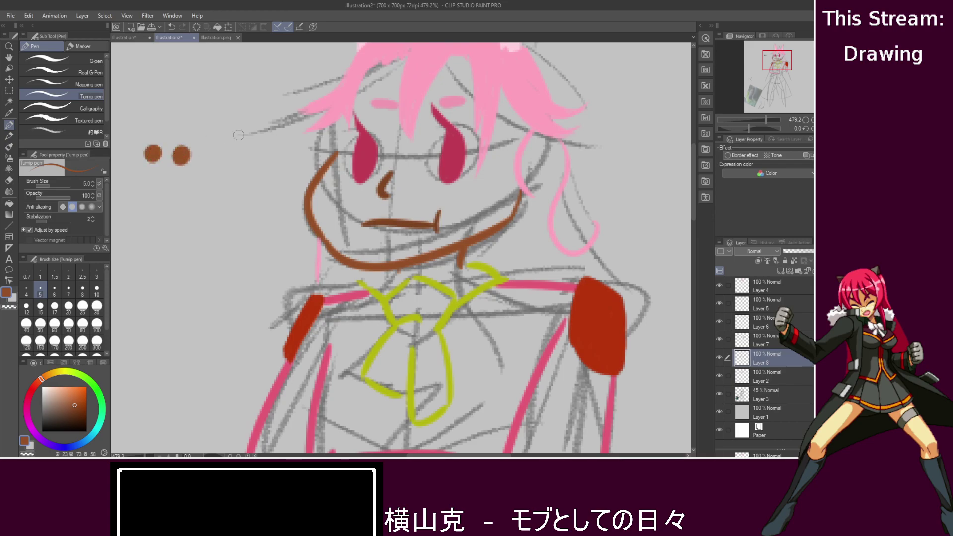
pyautogui.hotkey('ctrl', 'z')
pyautogui.keyDown('alt'); pyautogui.click(415, 74); pyautogui.keyUp('alt')
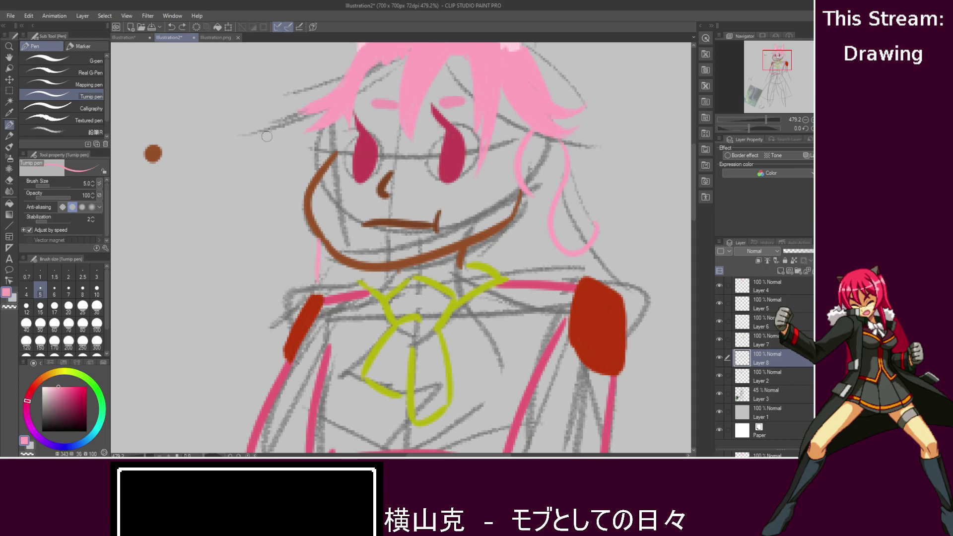
pyautogui.moveTo(180, 159); pyautogui.dragTo(188, 164)
pyautogui.keyDown('alt'); pyautogui.click(155, 160); pyautogui.keyUp('alt')
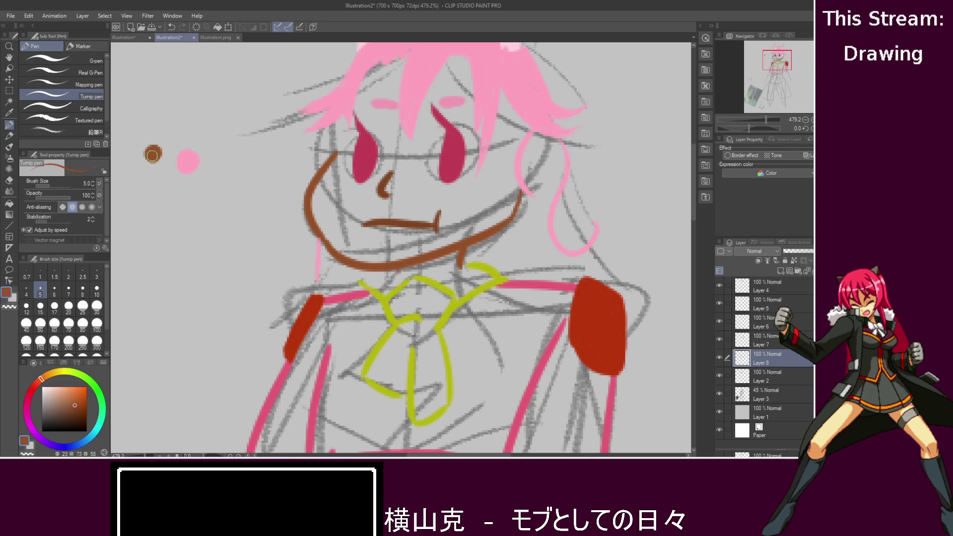
pyautogui.moveTo(693, 162); pyautogui.dragTo(695, 220)
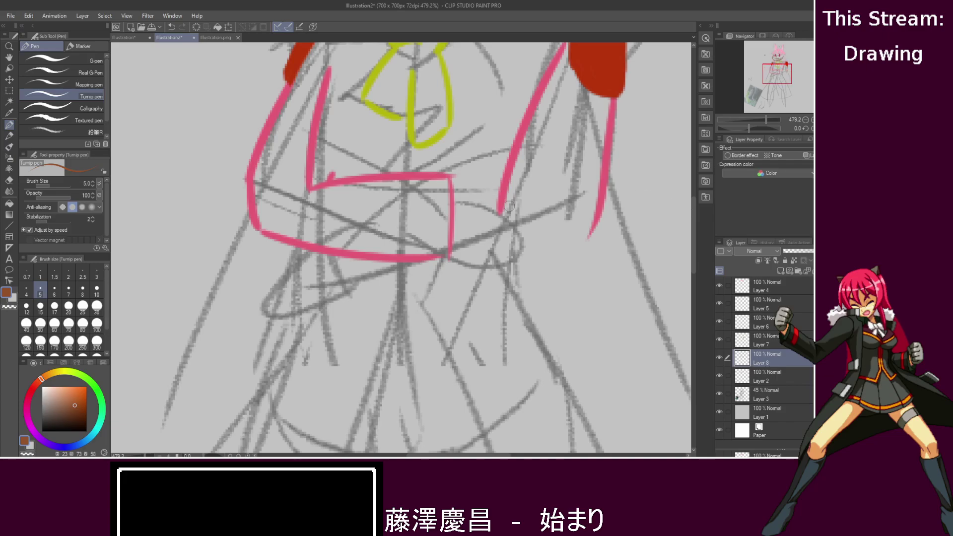
pyautogui.click(778, 272)
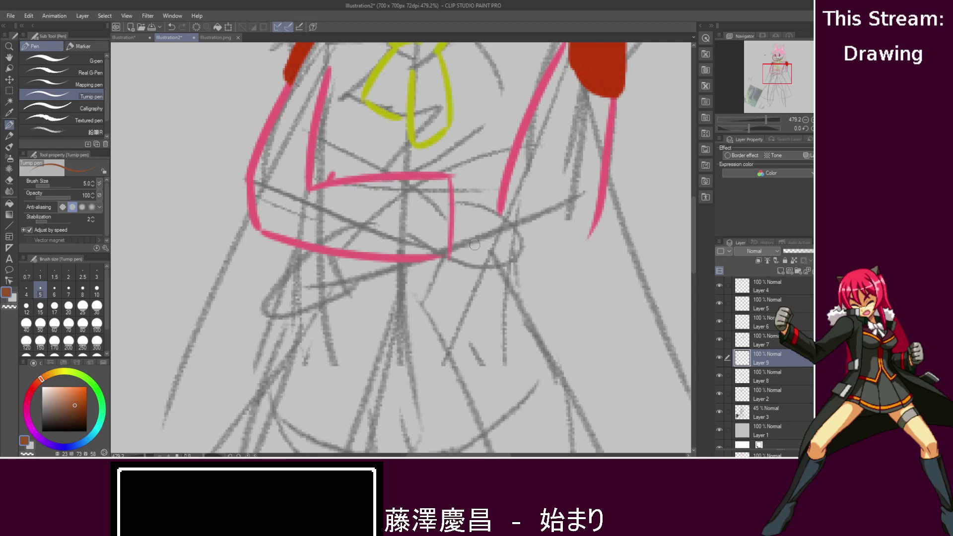
# - Try brown strokes out from the waistband box, undoing each attempt
pyautogui.moveTo(452, 237); pyautogui.dragTo(558, 234)
pyautogui.hotkey('ctrl', 'z')
pyautogui.moveTo(452, 237)
pyautogui.mouseDown()
pyautogui.moveTo(482, 243)
pyautogui.moveTo(548, 233)
pyautogui.mouseUp()
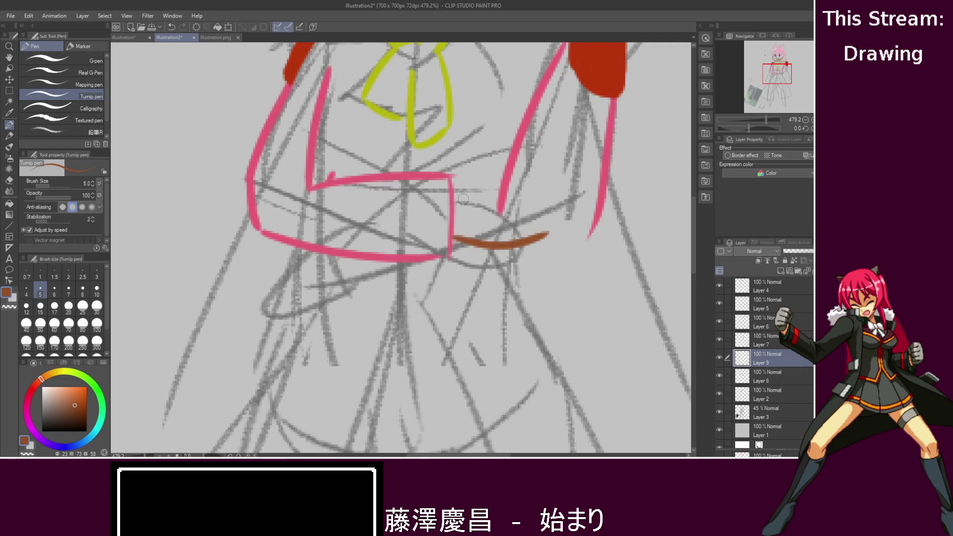
pyautogui.hotkey('ctrl', 'z')
pyautogui.moveTo(452, 239)
pyautogui.mouseDown()
pyautogui.moveTo(516, 250)
pyautogui.moveTo(490, 250)
pyautogui.moveTo(507, 252)
pyautogui.mouseUp()
pyautogui.hotkey('ctrl', 'z')
pyautogui.hotkey('ctrl', 'z')
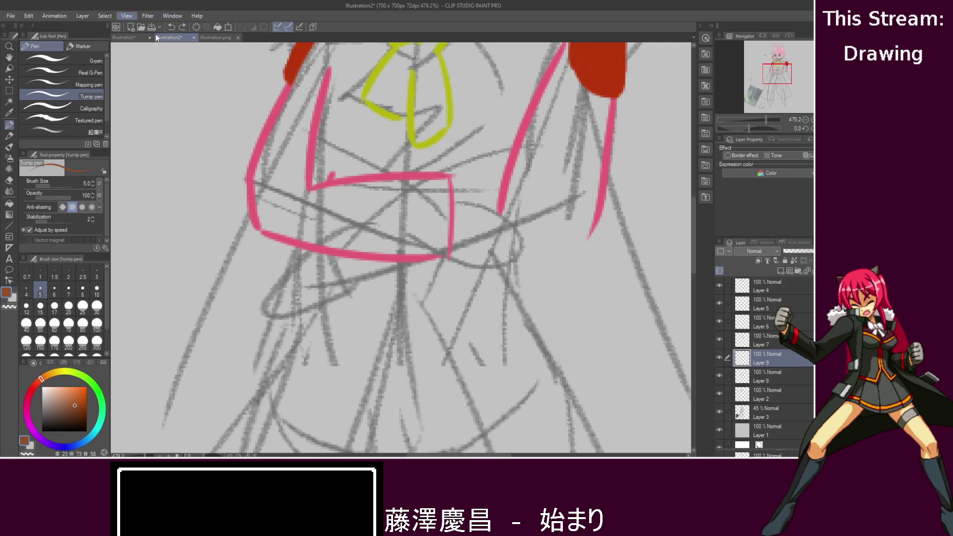
# - Rotate the canvas 90° and draw the outer brown finger strokes below the cuff, with a curved left tip
pyautogui.click(310, 57)
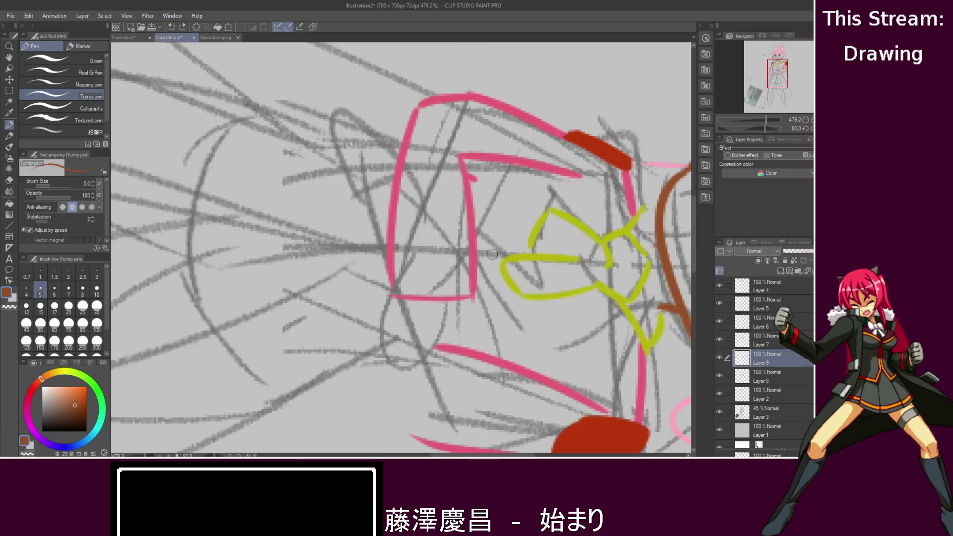
pyautogui.moveTo(692, 226); pyautogui.dragTo(693, 246)
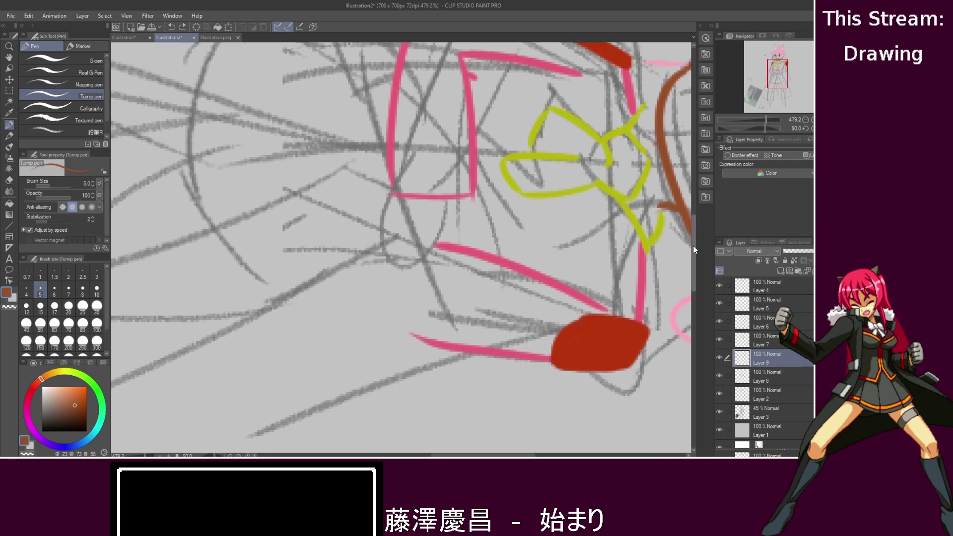
pyautogui.scroll(2, 482, 288)
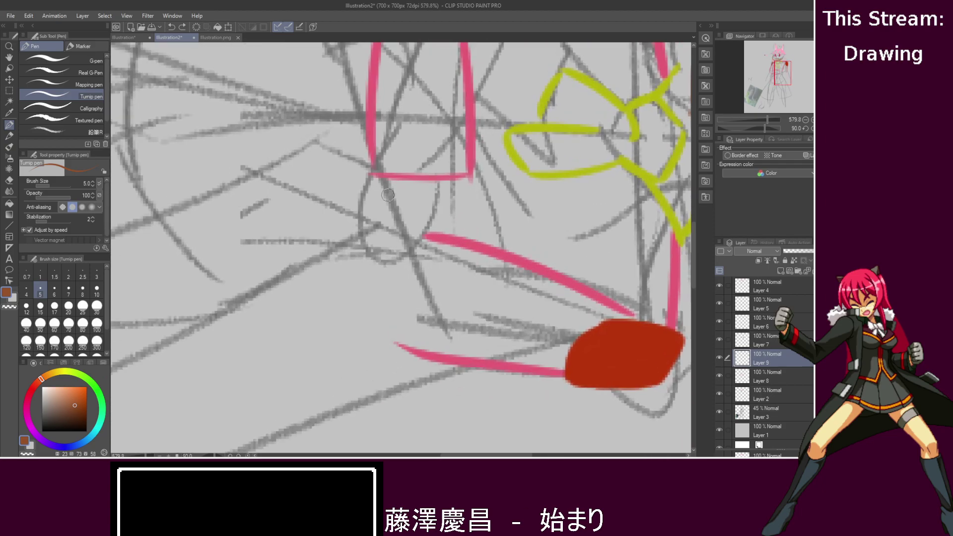
pyautogui.moveTo(384, 179); pyautogui.dragTo(372, 244)
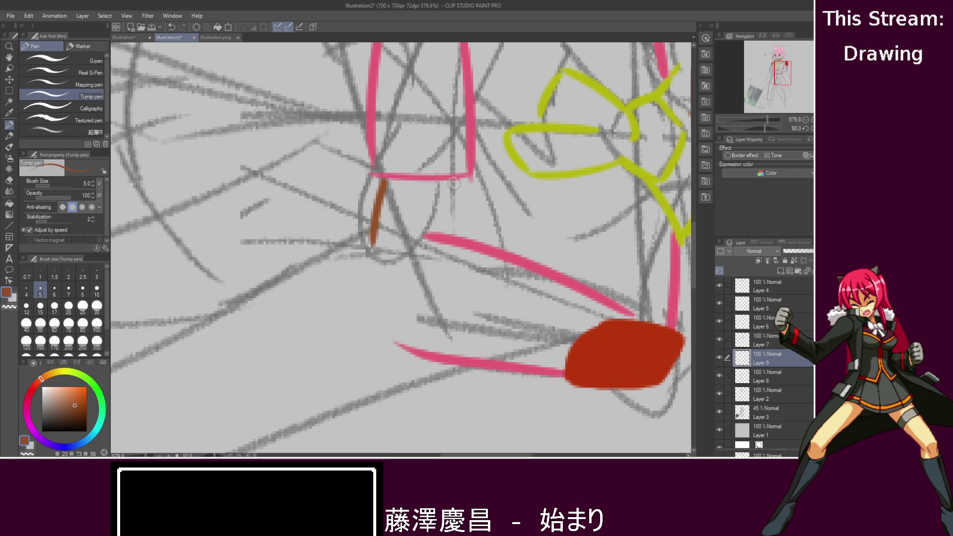
pyautogui.moveTo(452, 180); pyautogui.dragTo(461, 232)
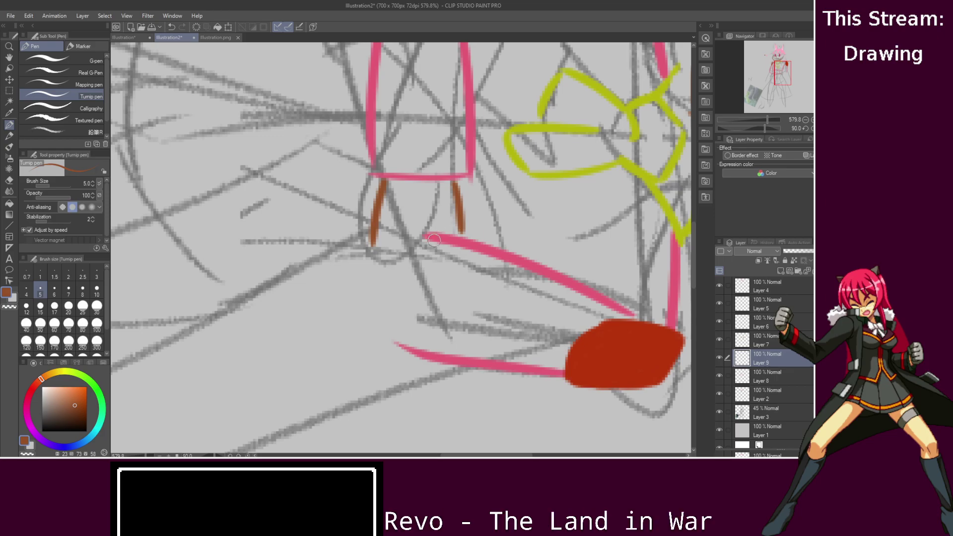
pyautogui.moveTo(436, 224); pyautogui.dragTo(442, 303)
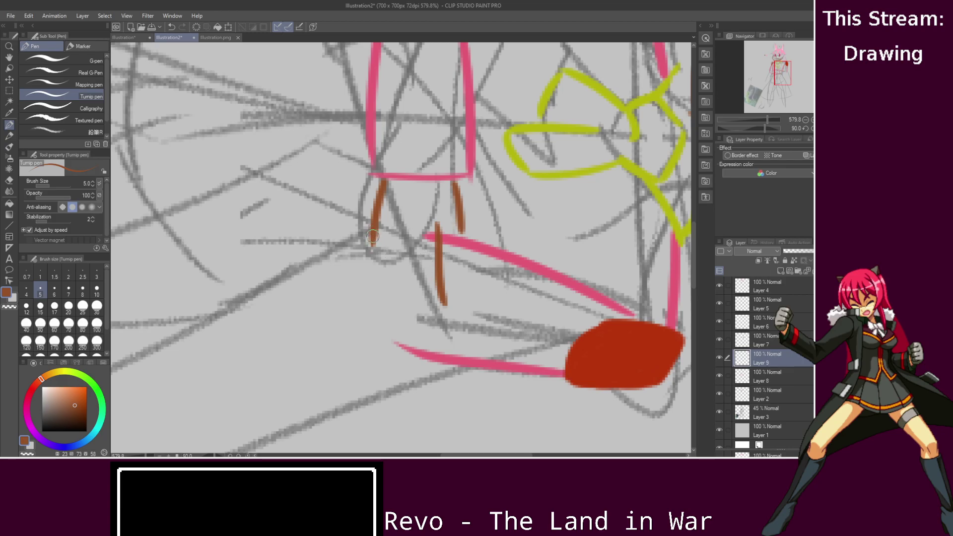
pyautogui.moveTo(373, 231); pyautogui.dragTo(377, 313)
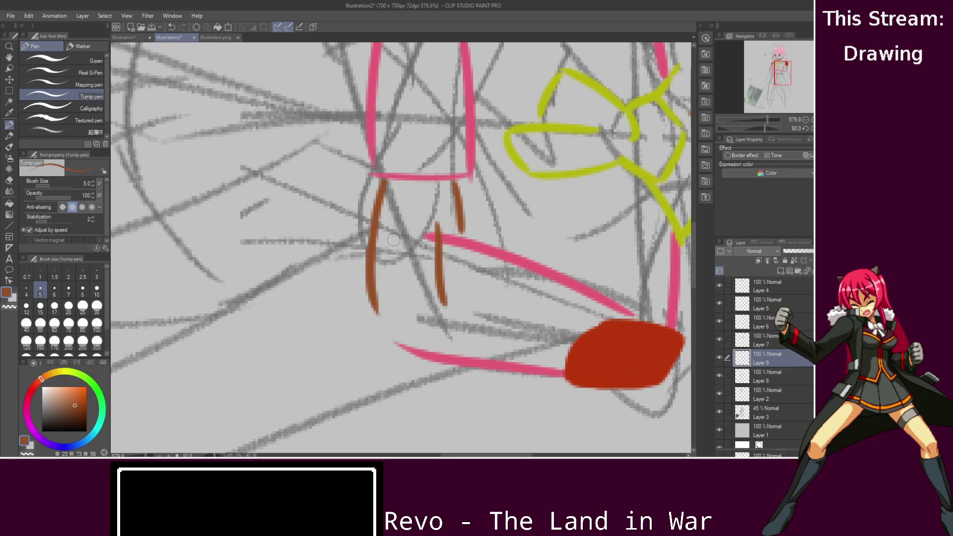
pyautogui.hotkey('ctrl', 'z')
pyautogui.moveTo(372, 231); pyautogui.dragTo(396, 325)
pyautogui.hotkey('ctrl', 'z')
pyautogui.moveTo(376, 235)
pyautogui.mouseDown()
pyautogui.moveTo(375, 275)
pyautogui.moveTo(390, 316)
pyautogui.mouseUp()
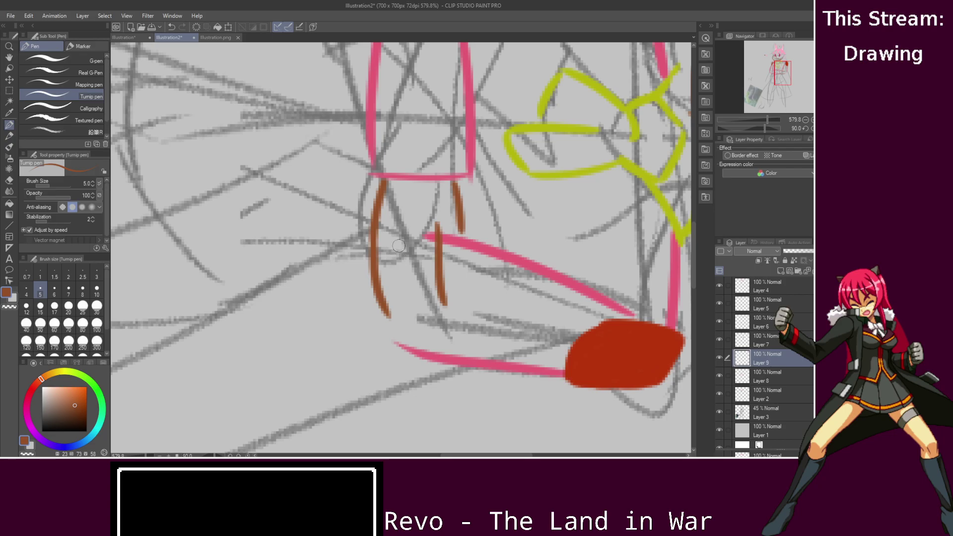
# - Add the middle brown fingers between the outer lines, redrawing until they reach the cuff
pyautogui.moveTo(398, 246); pyautogui.dragTo(399, 292)
pyautogui.hotkey('ctrl', 'z')
pyautogui.moveTo(398, 230); pyautogui.dragTo(410, 310)
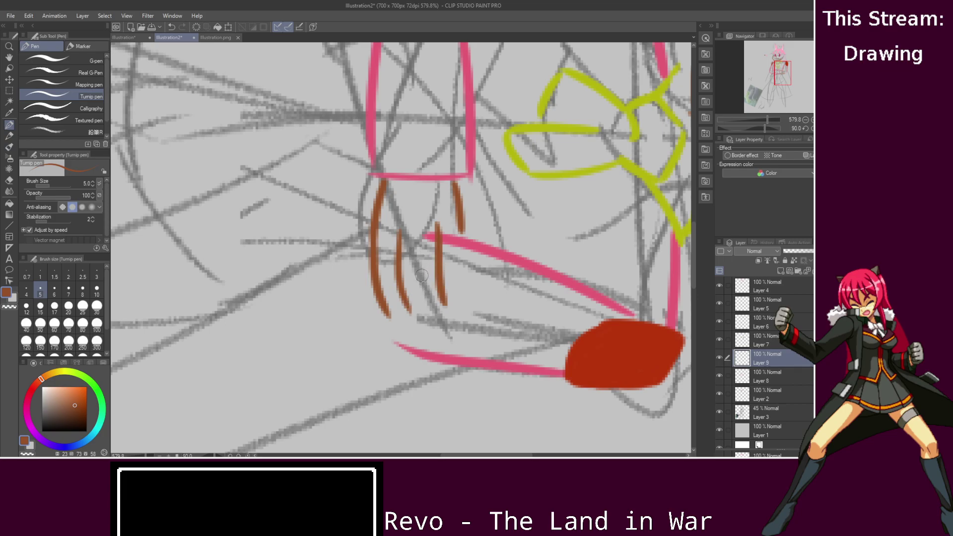
pyautogui.hotkey('ctrl', 'z')
pyautogui.hotkey('ctrl', 'z')
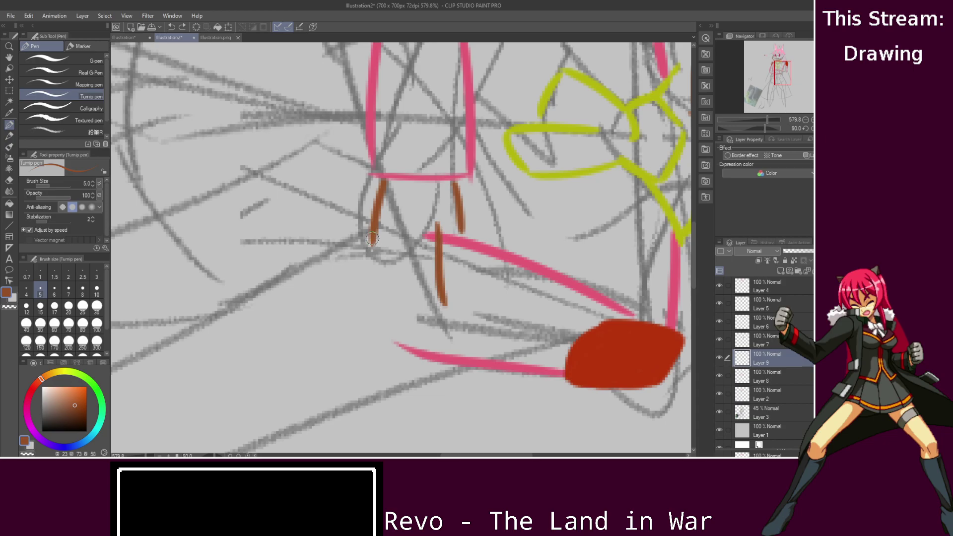
pyautogui.moveTo(372, 237); pyautogui.dragTo(377, 307)
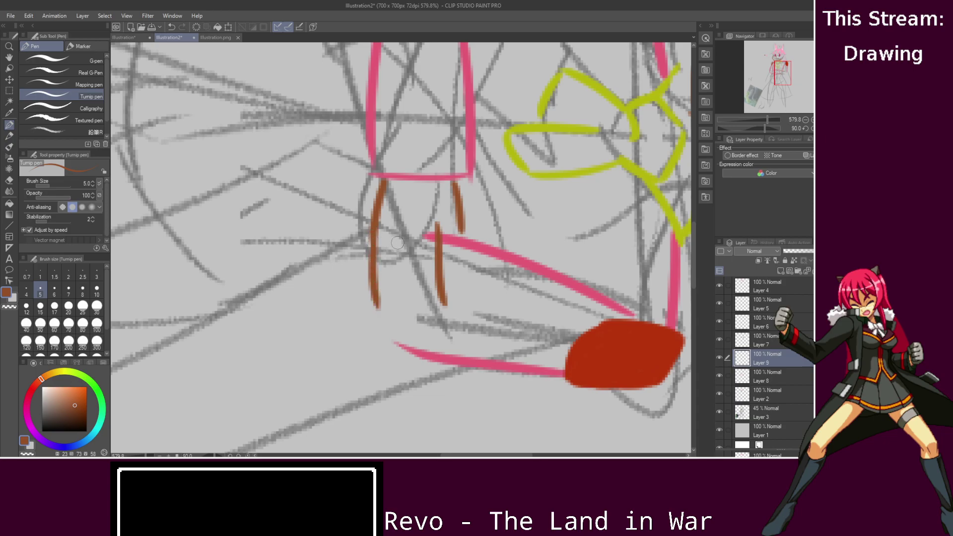
pyautogui.moveTo(396, 235); pyautogui.dragTo(398, 306)
pyautogui.moveTo(415, 240)
pyautogui.mouseDown()
pyautogui.moveTo(419, 290)
pyautogui.moveTo(431, 310)
pyautogui.mouseUp()
pyautogui.hotkey('ctrl', 'z')
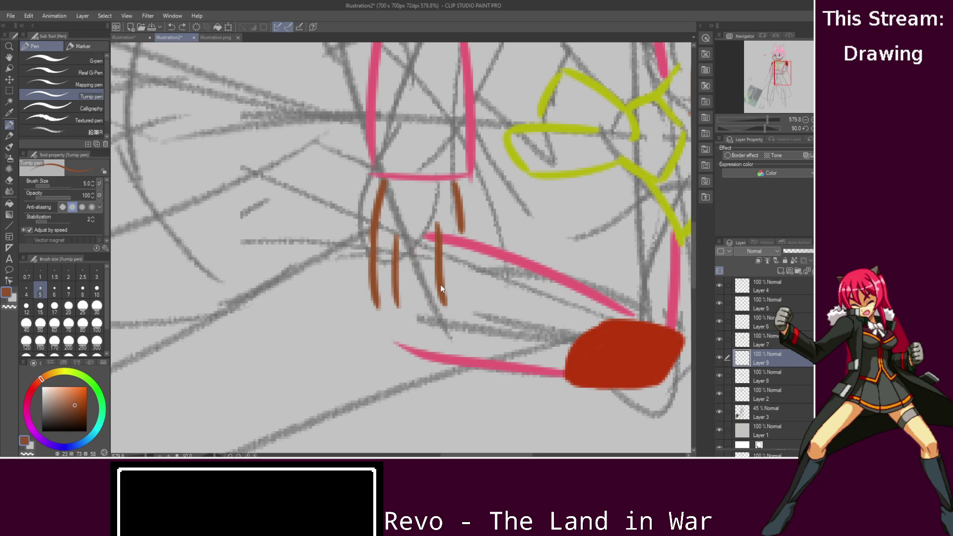
pyautogui.moveTo(413, 239); pyautogui.dragTo(432, 310)
pyautogui.hotkey('ctrl', 'z')
pyautogui.moveTo(416, 239)
pyautogui.mouseDown()
pyautogui.moveTo(424, 308)
pyautogui.moveTo(439, 298)
pyautogui.moveTo(424, 312)
pyautogui.moveTo(418, 292)
pyautogui.moveTo(405, 316)
pyautogui.moveTo(401, 306)
pyautogui.moveTo(376, 305)
pyautogui.moveTo(400, 306)
pyautogui.mouseUp()
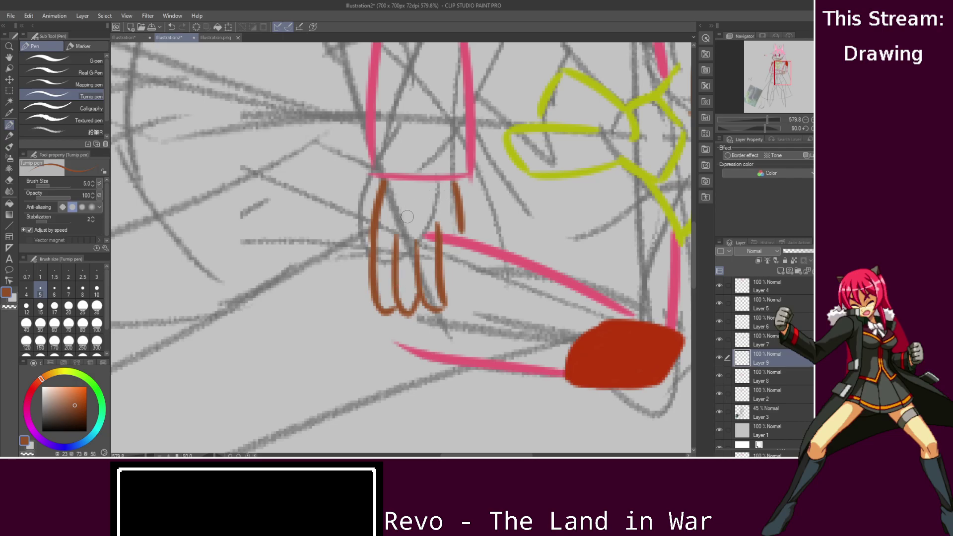
pyautogui.moveTo(418, 231); pyautogui.dragTo(418, 262)
# - Reset the canvas rotation upright and sketch trial brown finger strokes at the left cuff
pyautogui.click(275, 29)
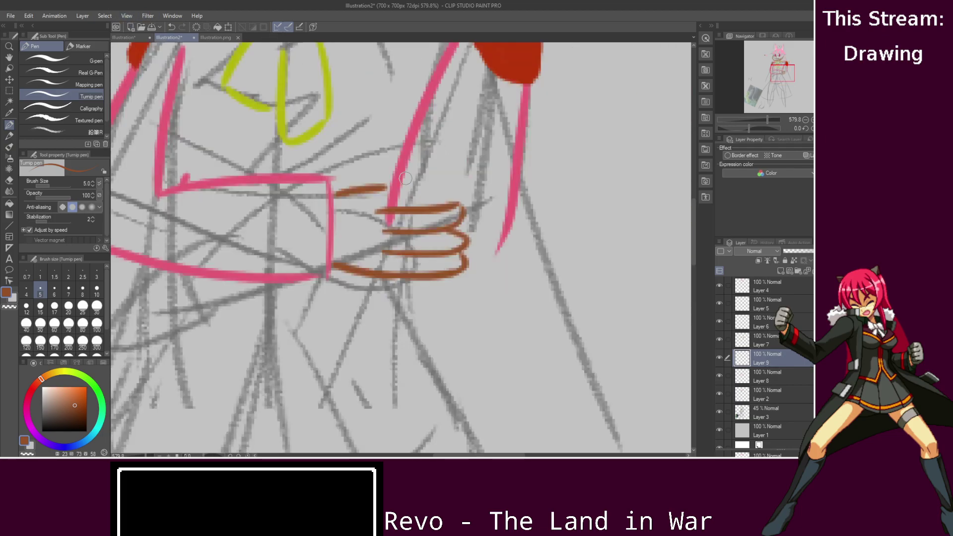
pyautogui.moveTo(507, 455); pyautogui.dragTo(480, 455)
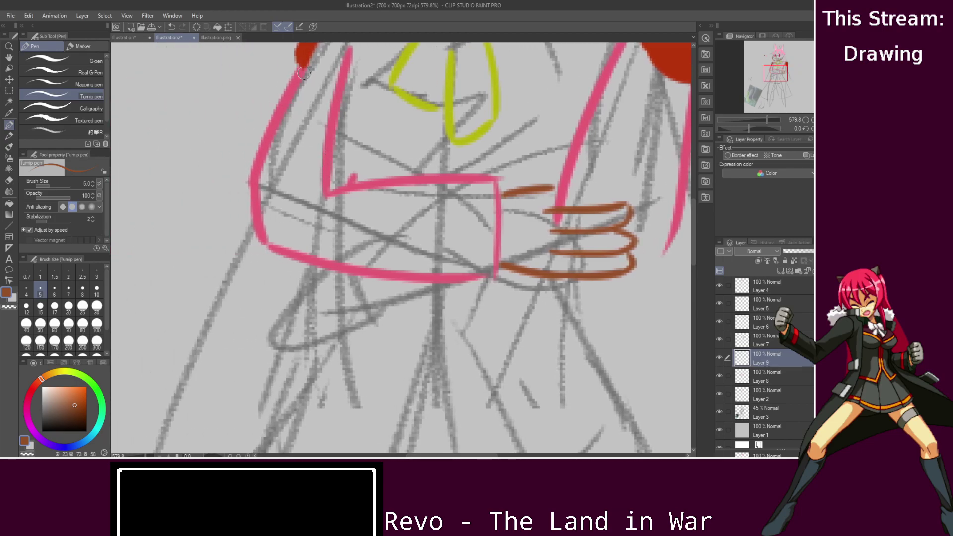
pyautogui.moveTo(336, 134)
pyautogui.mouseDown()
pyautogui.moveTo(343, 156)
pyautogui.moveTo(333, 133)
pyautogui.moveTo(319, 171)
pyautogui.moveTo(294, 155)
pyautogui.moveTo(324, 177)
pyautogui.moveTo(294, 173)
pyautogui.moveTo(327, 190)
pyautogui.mouseUp()
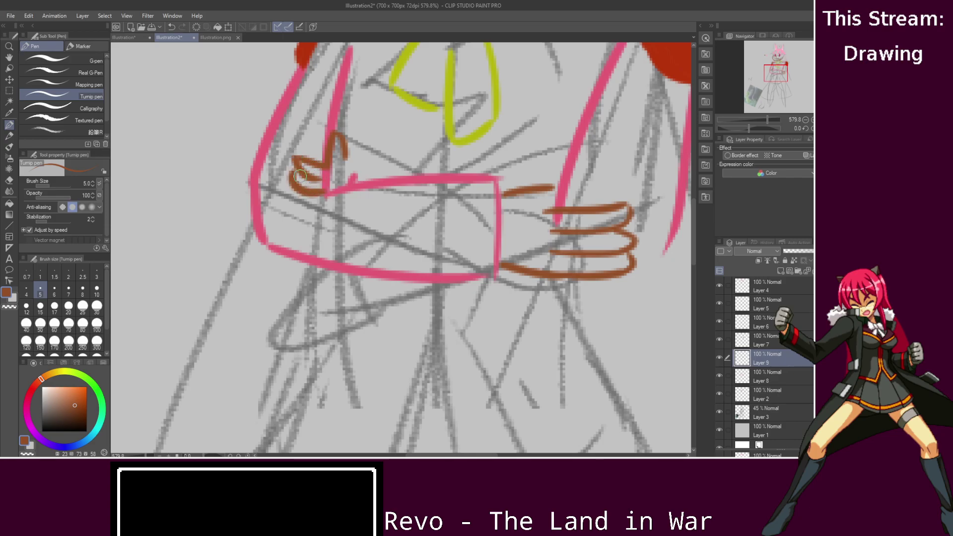
pyautogui.hotkey('ctrl', 'z')
pyautogui.hotkey('ctrl', 'z')
pyautogui.hotkey('ctrl', 'z')
pyautogui.moveTo(325, 162)
pyautogui.mouseDown()
pyautogui.moveTo(283, 148)
pyautogui.moveTo(320, 177)
pyautogui.mouseUp()
pyautogui.hotkey('ctrl', 'z')
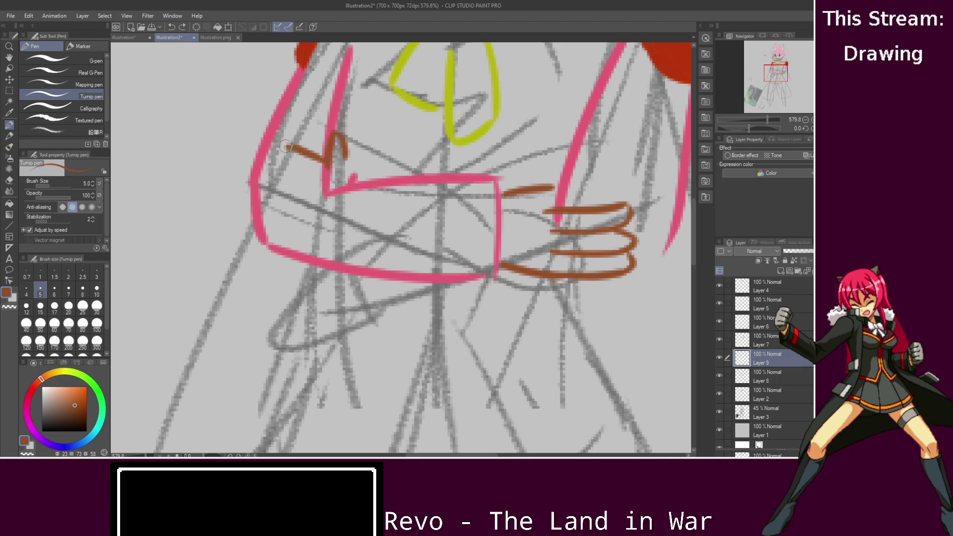
pyautogui.moveTo(286, 161)
pyautogui.mouseDown()
pyautogui.moveTo(324, 173)
pyautogui.moveTo(318, 191)
pyautogui.moveTo(326, 192)
pyautogui.mouseUp()
pyautogui.hotkey('ctrl', 'z')
pyautogui.hotkey('ctrl', 'z')
pyautogui.hotkey('ctrl', 'z')
pyautogui.hotkey('ctrl', 'z')
pyautogui.hotkey('ctrl', 'z')
pyautogui.hotkey('ctrl', 'z')
# - Draw the stacked lower and upper finger lines, then try the thumb's side toward the sleeve
pyautogui.moveTo(278, 182); pyautogui.dragTo(321, 194)
pyautogui.moveTo(287, 161); pyautogui.dragTo(320, 176)
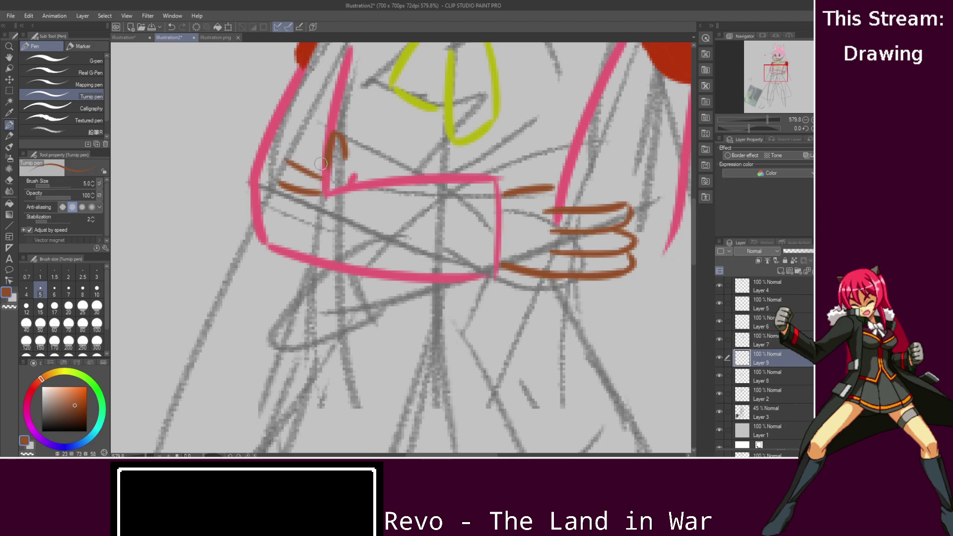
pyautogui.moveTo(291, 132)
pyautogui.mouseDown()
pyautogui.moveTo(308, 155)
pyautogui.moveTo(290, 148)
pyautogui.moveTo(328, 152)
pyautogui.moveTo(303, 161)
pyautogui.moveTo(290, 150)
pyautogui.moveTo(290, 179)
pyautogui.moveTo(288, 165)
pyautogui.moveTo(290, 189)
pyautogui.mouseUp()
pyautogui.hotkey('ctrl', 'z')
pyautogui.moveTo(345, 156); pyautogui.dragTo(350, 180)
pyautogui.hotkey('ctrl', 'z')
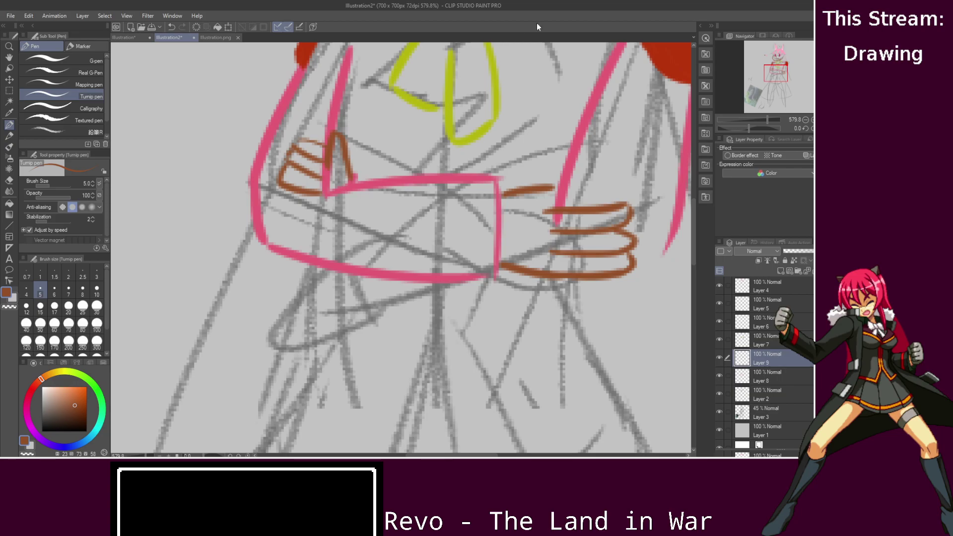
# - Switch to Layer 8 and sample the pink of the cape outline, zooming in
pyautogui.scroll(-3, 456, 241)
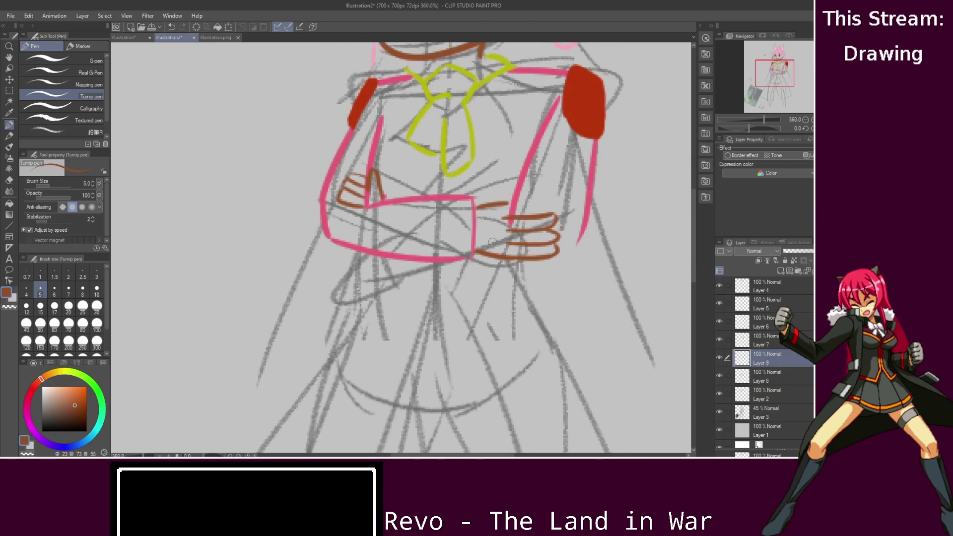
pyautogui.scroll(-1, 495, 248)
pyautogui.click(792, 378)
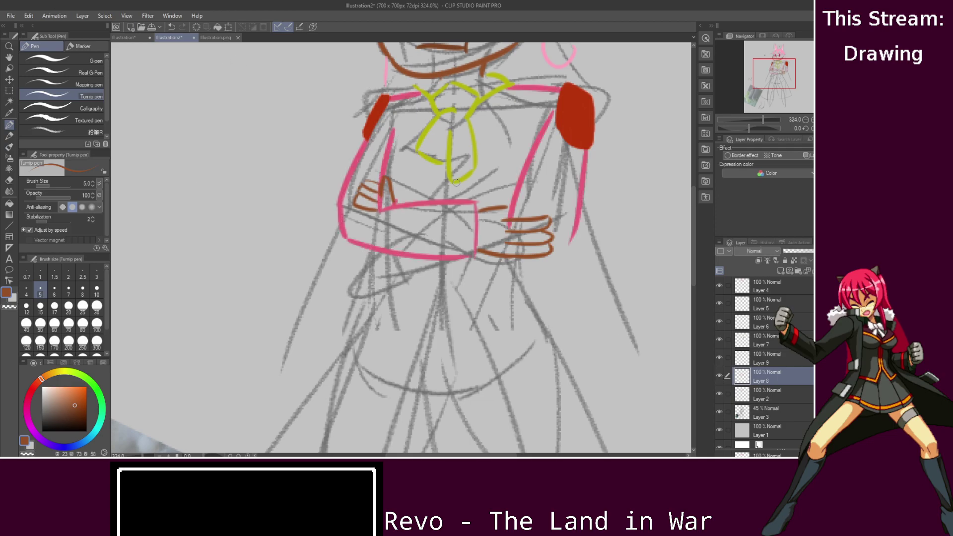
pyautogui.keyDown('alt'); pyautogui.click(581, 193); pyautogui.keyUp('alt')
pyautogui.moveTo(693, 217); pyautogui.dragTo(693, 225)
pyautogui.scroll(2, 536, 238)
pyautogui.scroll(2, 536, 238)
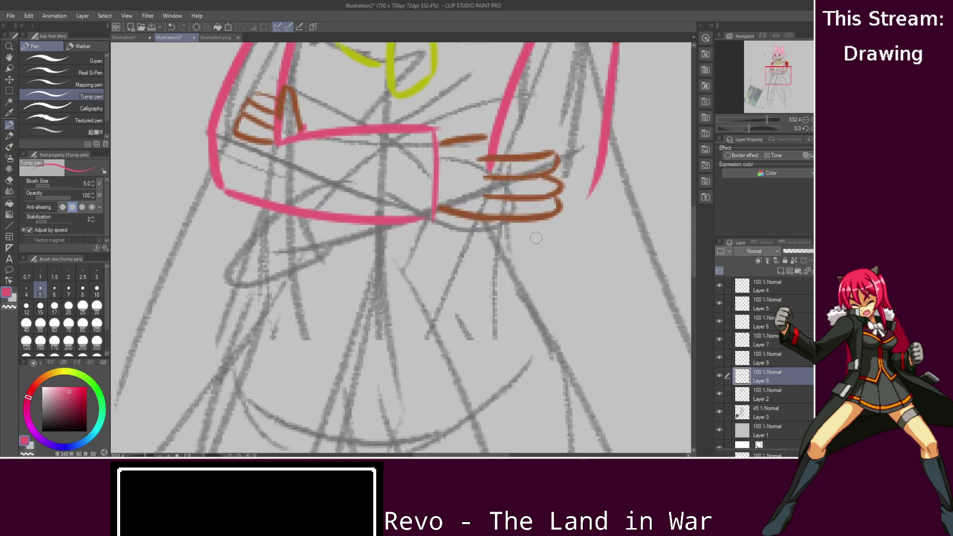
# - Continue the right pink cape line down and draw a long pink line under both hands
pyautogui.moveTo(594, 180); pyautogui.dragTo(541, 224)
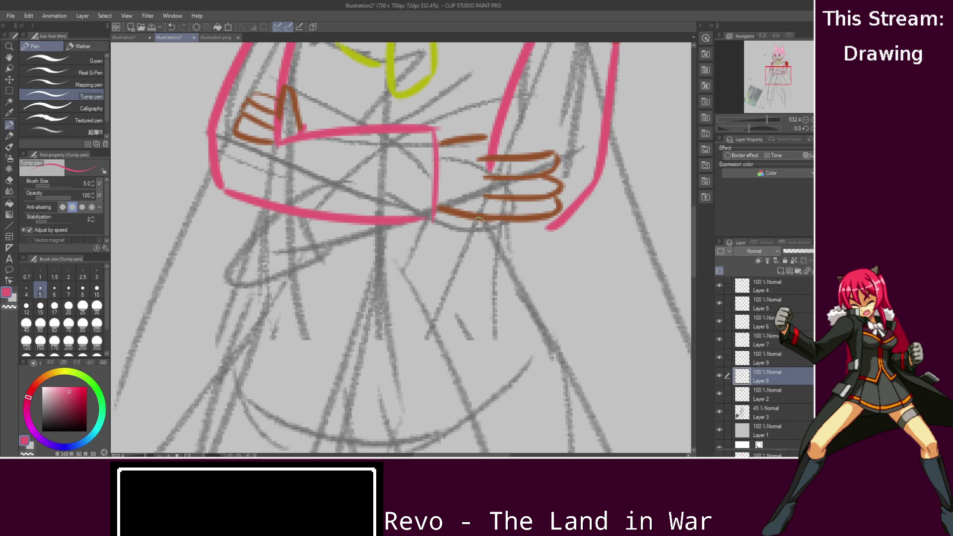
pyautogui.moveTo(475, 221)
pyautogui.mouseDown()
pyautogui.moveTo(545, 233)
pyautogui.moveTo(569, 215)
pyautogui.mouseUp()
pyautogui.hotkey('ctrl', 'z')
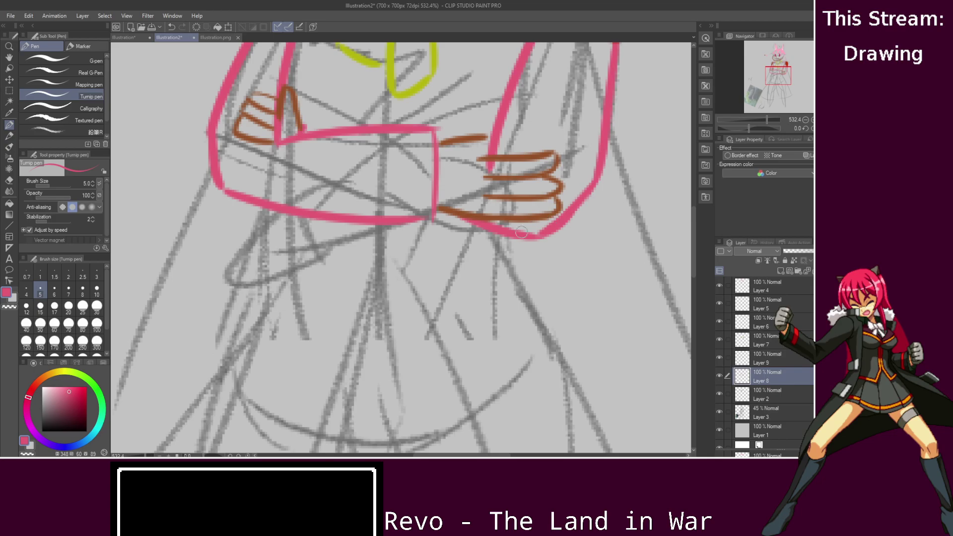
pyautogui.hotkey('ctrl', 'z')
pyautogui.hotkey('ctrl', 'z')
pyautogui.moveTo(392, 222)
pyautogui.mouseDown()
pyautogui.moveTo(541, 227)
pyautogui.moveTo(505, 237)
pyautogui.moveTo(566, 217)
pyautogui.mouseUp()
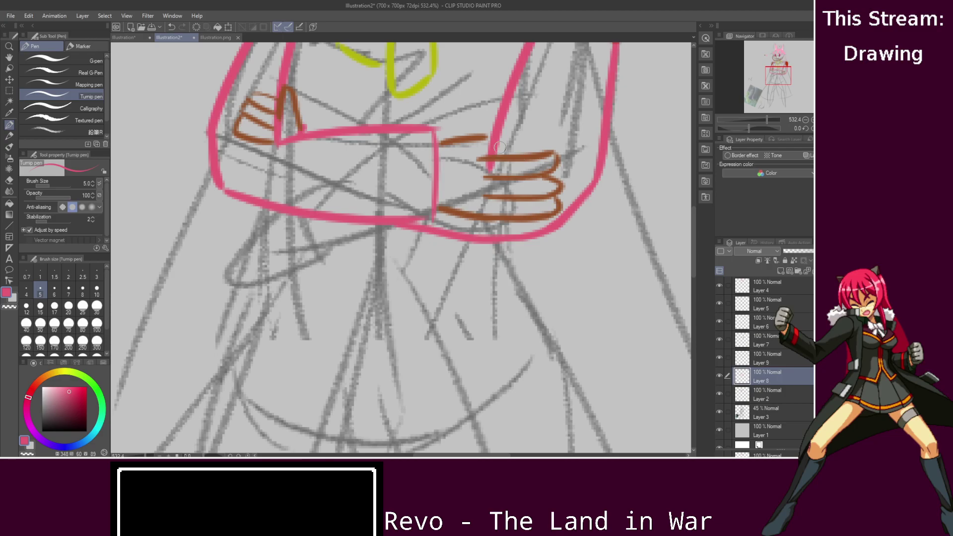
pyautogui.scroll(-3, 478, 161)
# - Draw a pink line down from the outline's bottom and try the right skirt edge, undoing attempts
pyautogui.moveTo(697, 212); pyautogui.dragTo(695, 228)
pyautogui.moveTo(355, 126)
pyautogui.mouseDown()
pyautogui.moveTo(356, 200)
pyautogui.moveTo(356, 185)
pyautogui.moveTo(192, 436)
pyautogui.mouseUp()
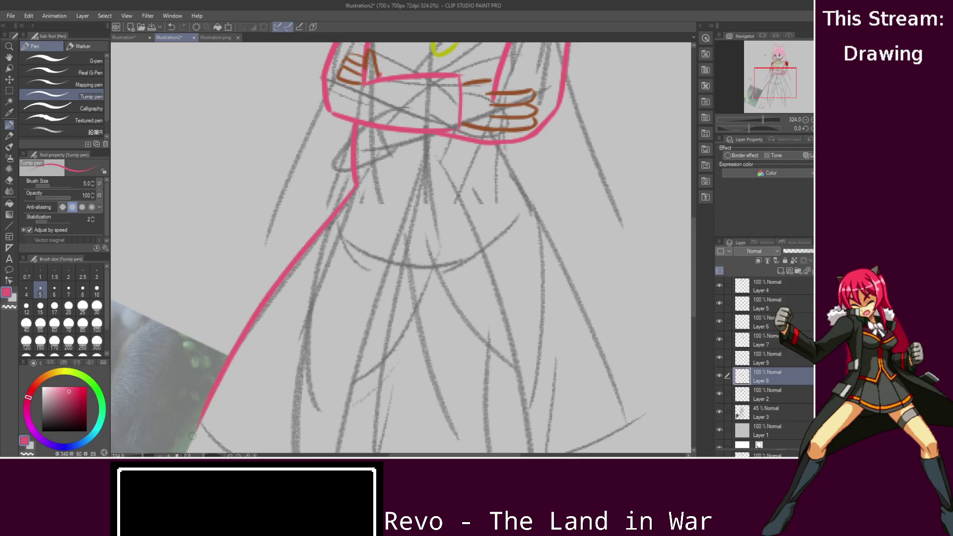
pyautogui.moveTo(503, 144); pyautogui.dragTo(513, 179)
pyautogui.hotkey('ctrl', 'z')
pyautogui.moveTo(503, 144)
pyautogui.mouseDown()
pyautogui.moveTo(504, 185)
pyautogui.moveTo(602, 415)
pyautogui.mouseUp()
pyautogui.hotkey('ctrl', 'z')
pyautogui.hotkey('ctrl', 'z')
pyautogui.moveTo(506, 185)
pyautogui.mouseDown()
pyautogui.moveTo(600, 359)
pyautogui.moveTo(618, 416)
pyautogui.mouseUp()
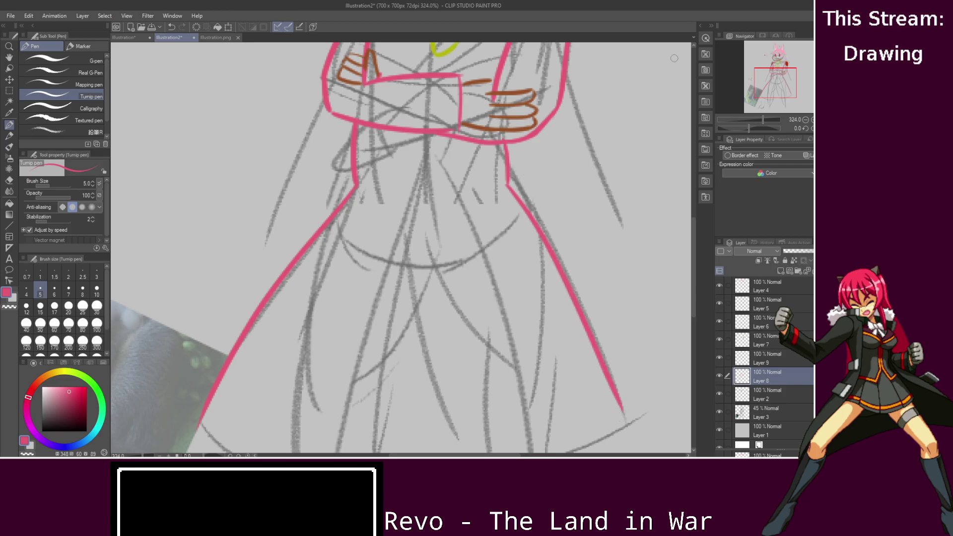
pyautogui.hotkey('ctrl', 'z')
pyautogui.scroll(1, 674, 58)
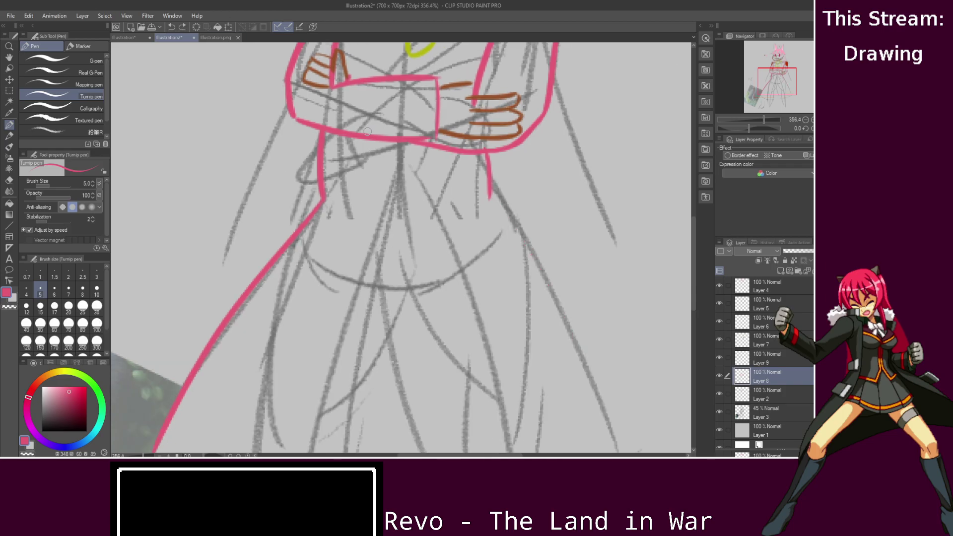
pyautogui.scroll(-2, 657, 283)
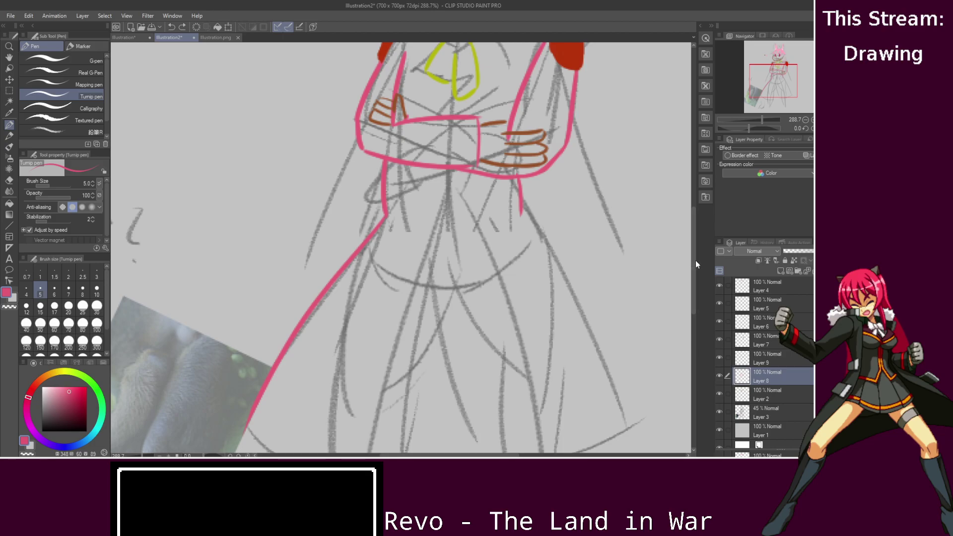
pyautogui.moveTo(694, 276); pyautogui.dragTo(695, 281)
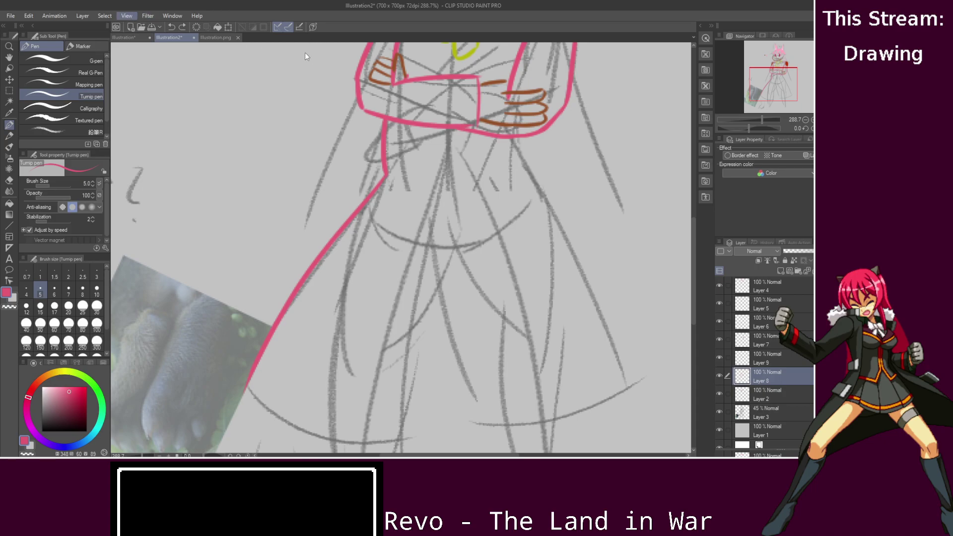
# - Mirror the view horizontally and draw the long pink skirt edge and bottom hem
pyautogui.click(305, 83)
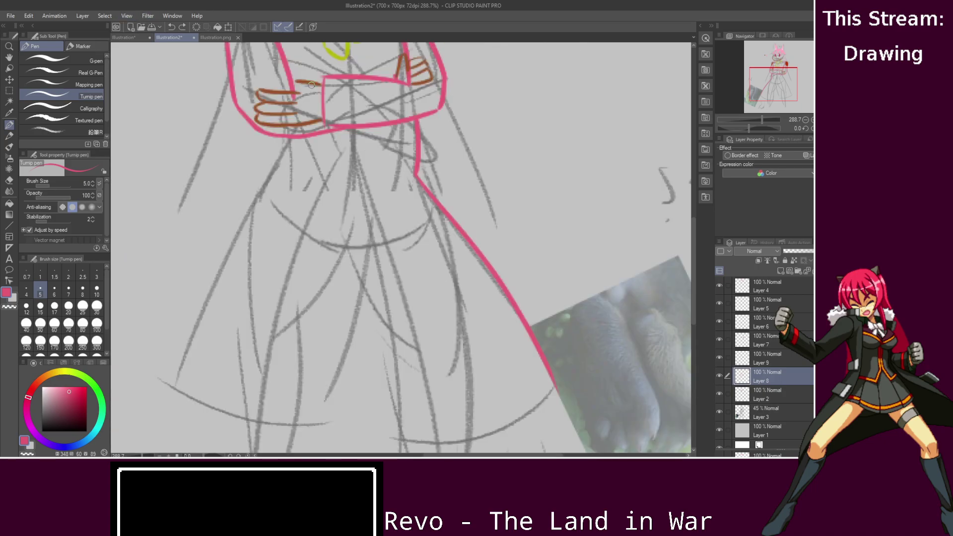
pyautogui.moveTo(295, 136)
pyautogui.mouseDown()
pyautogui.moveTo(293, 173)
pyautogui.moveTo(195, 379)
pyautogui.mouseUp()
pyautogui.hotkey('ctrl', 'z')
pyautogui.moveTo(292, 174)
pyautogui.mouseDown()
pyautogui.moveTo(272, 195)
pyautogui.moveTo(175, 391)
pyautogui.mouseUp()
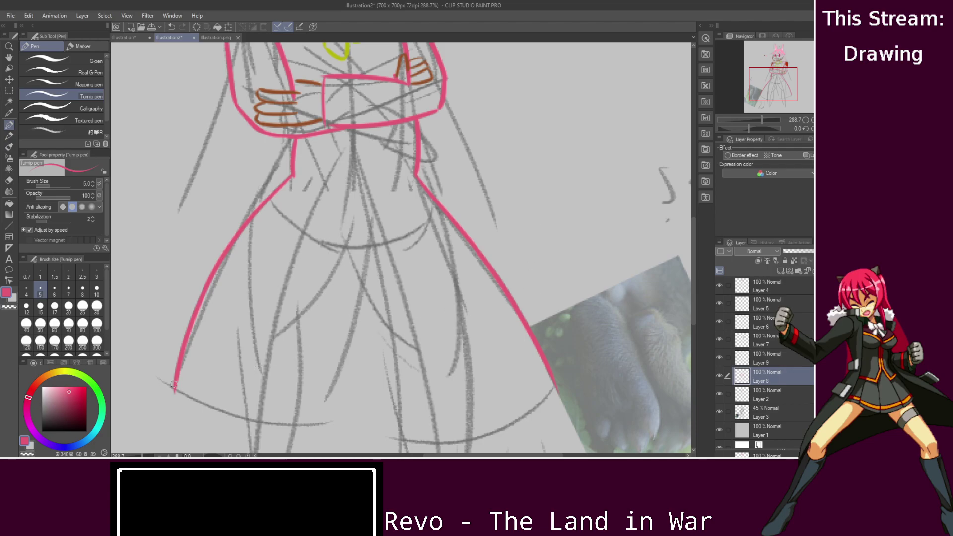
pyautogui.moveTo(170, 392); pyautogui.dragTo(330, 443)
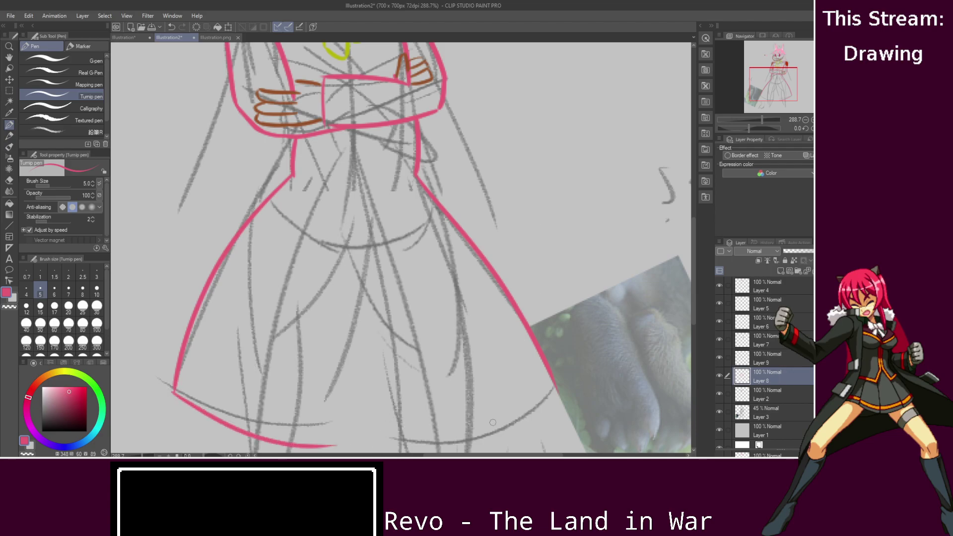
pyautogui.moveTo(385, 442); pyautogui.dragTo(551, 389)
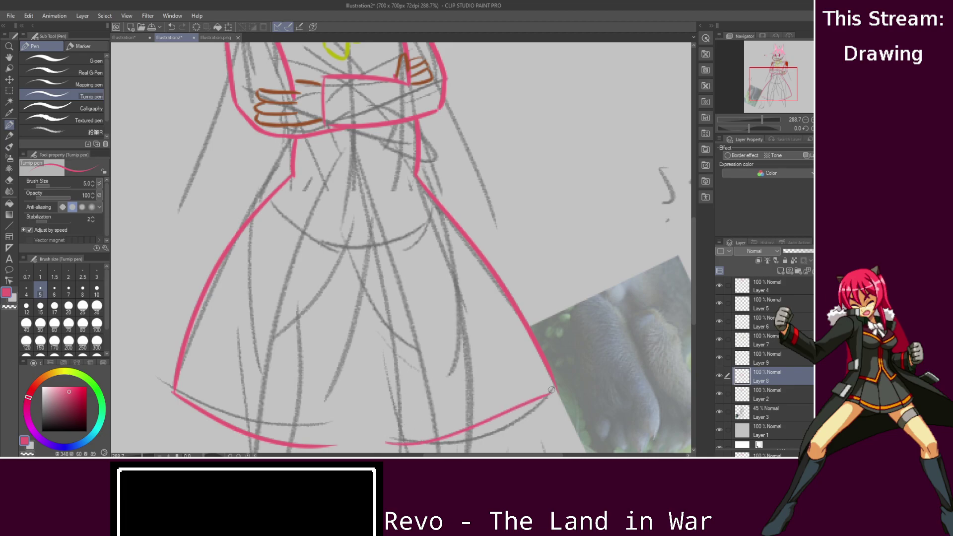
pyautogui.hotkey('ctrl', 'z')
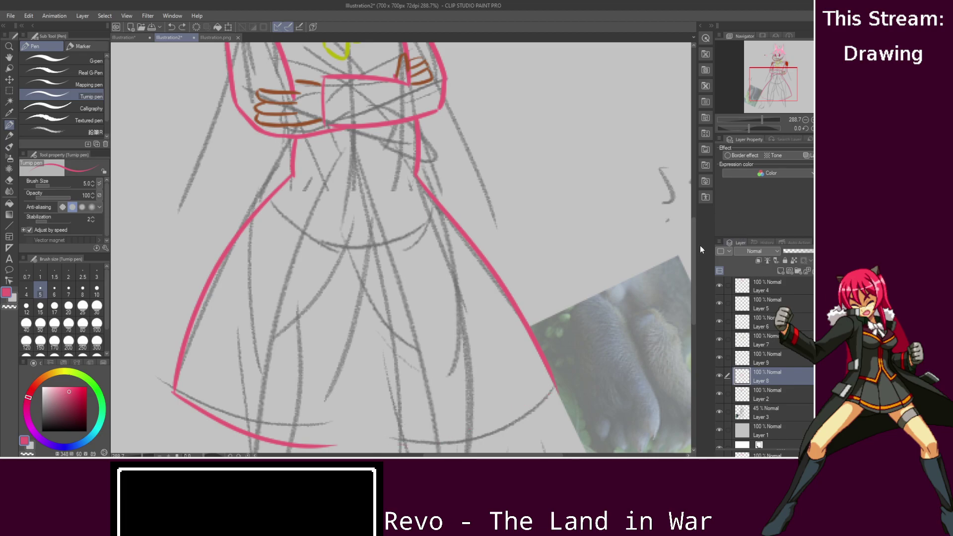
# - Flip the view upside down and retry the pink hem curve across the skirt
pyautogui.moveTo(693, 243); pyautogui.dragTo(691, 273)
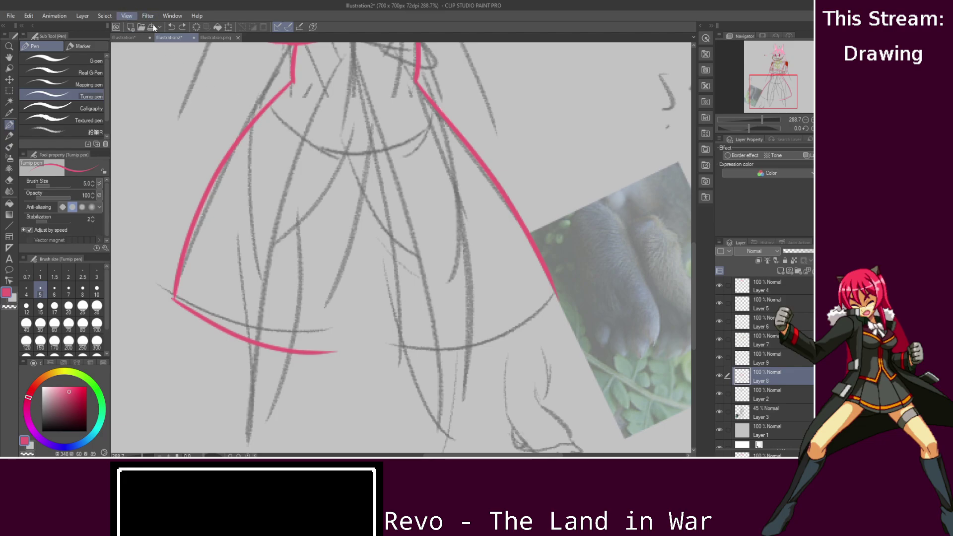
pyautogui.click(302, 97)
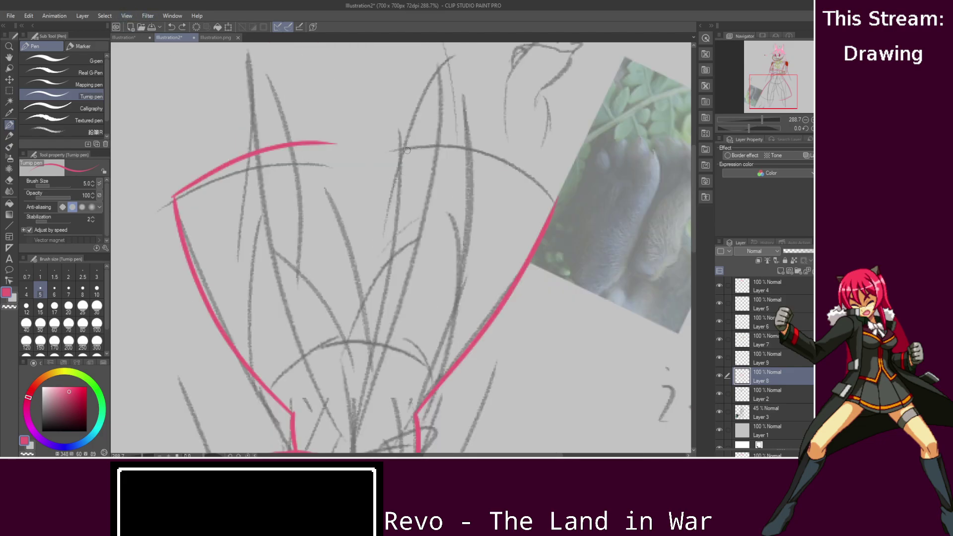
pyautogui.moveTo(385, 143)
pyautogui.mouseDown()
pyautogui.moveTo(550, 176)
pyautogui.moveTo(388, 150)
pyautogui.mouseUp()
pyautogui.hotkey('ctrl', 'z')
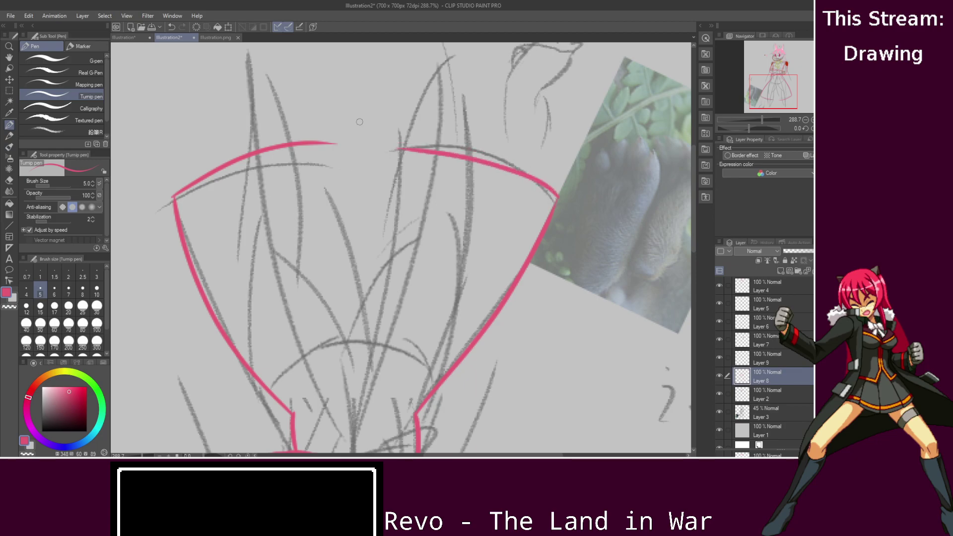
# - Check the Illustration.png reference and draw the central skirt split and left panel's inner edge
pyautogui.click(224, 40)
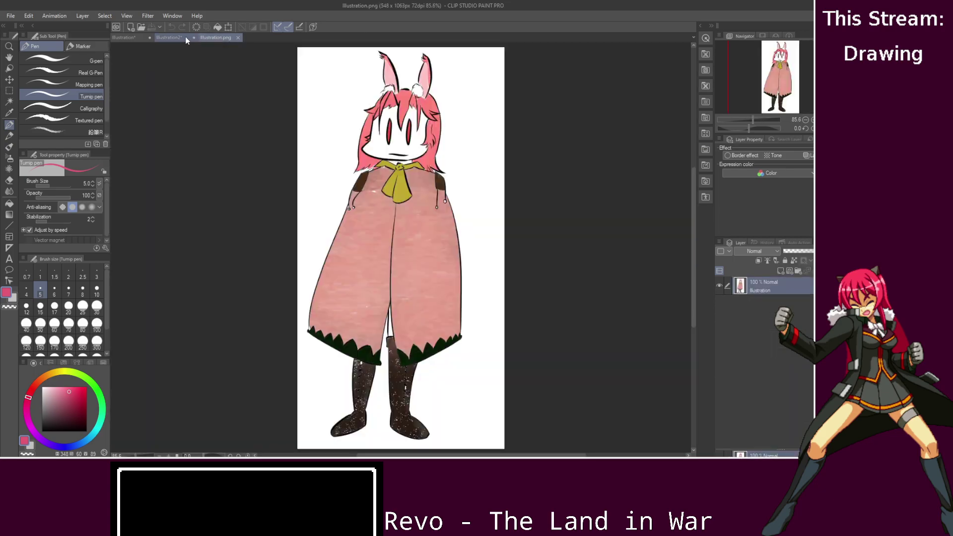
pyautogui.click(183, 37)
pyautogui.moveTo(393, 149)
pyautogui.mouseDown()
pyautogui.moveTo(355, 236)
pyautogui.moveTo(339, 408)
pyautogui.mouseUp()
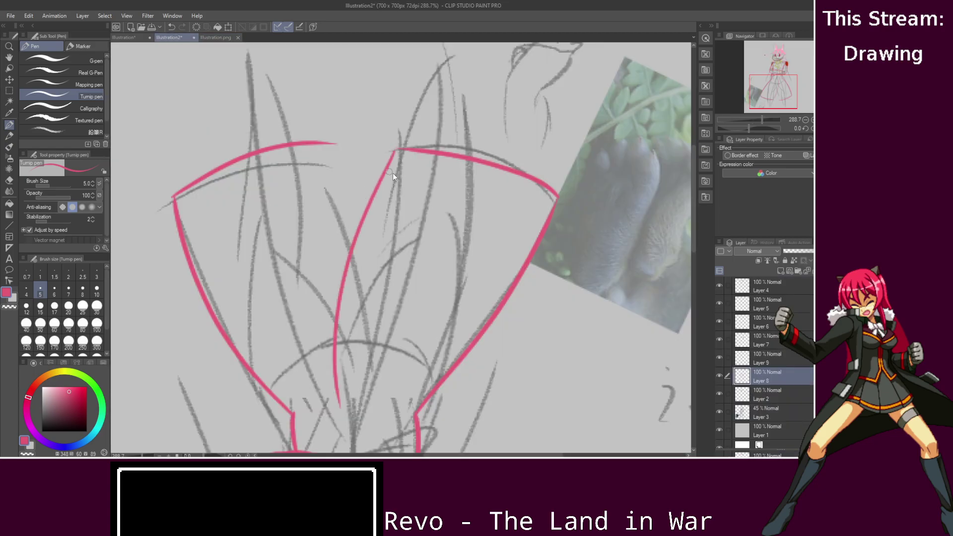
pyautogui.hotkey('ctrl', 'z')
pyautogui.moveTo(401, 150); pyautogui.dragTo(343, 376)
pyautogui.moveTo(337, 143); pyautogui.dragTo(355, 266)
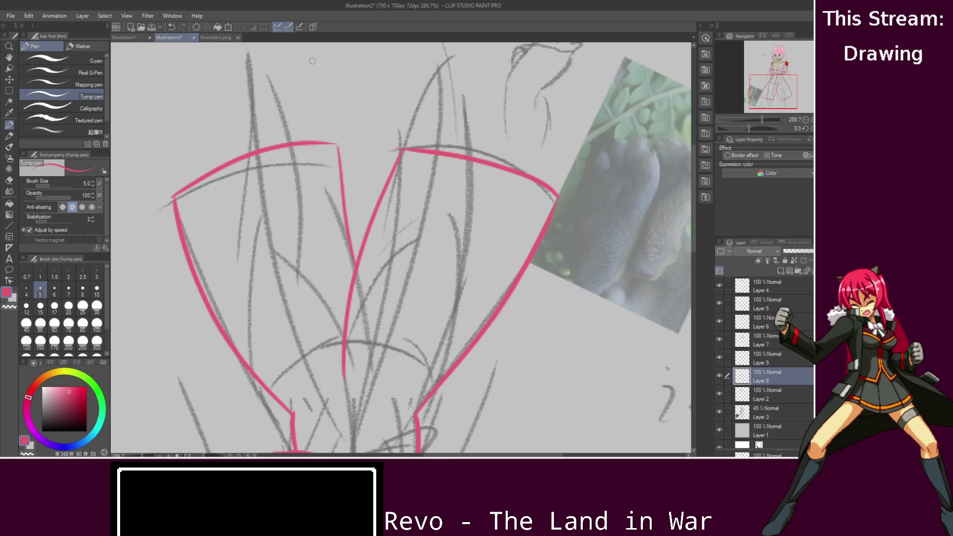
# - Flip the view back upright, zoom in and join the lines at the skirt panel corners
pyautogui.click(204, 37)
pyautogui.click(171, 37)
pyautogui.click(288, 27)
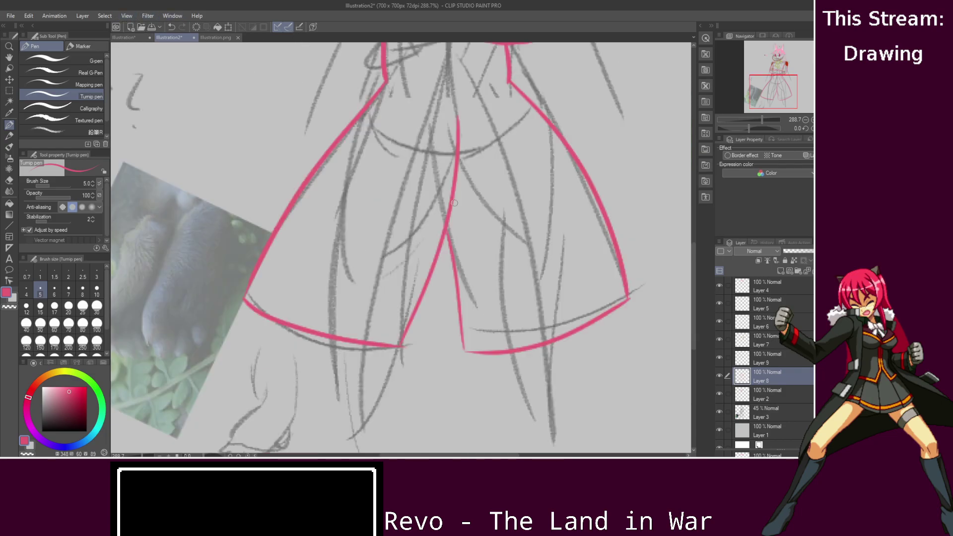
pyautogui.scroll(5, 537, 411)
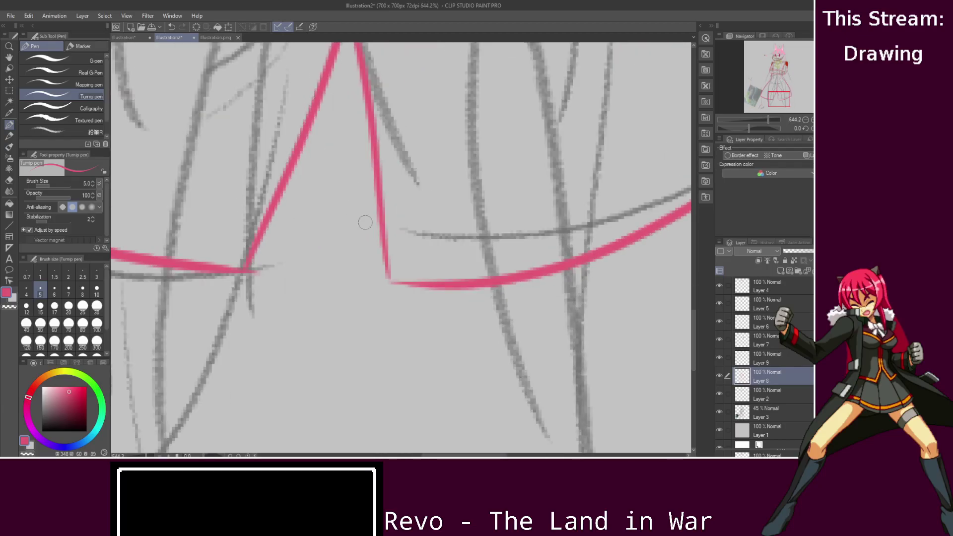
pyautogui.moveTo(388, 273); pyautogui.dragTo(397, 284)
pyautogui.moveTo(236, 270); pyautogui.dragTo(259, 234)
pyautogui.moveTo(470, 455)
pyautogui.mouseDown()
pyautogui.moveTo(513, 455)
pyautogui.moveTo(387, 456)
pyautogui.mouseUp()
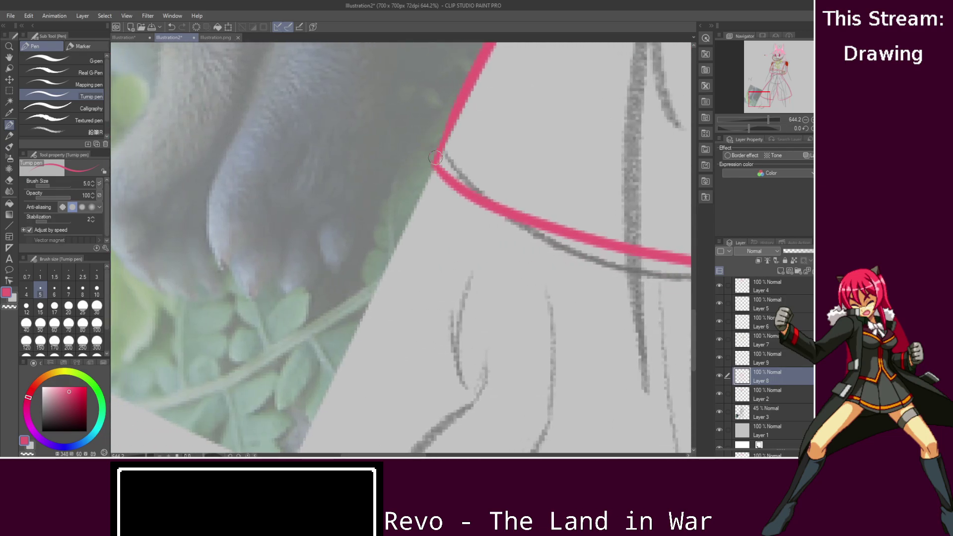
pyautogui.scroll(-4, 436, 171)
pyautogui.moveTo(454, 455); pyautogui.dragTo(518, 456)
pyautogui.scroll(1, 512, 254)
pyautogui.scroll(-3, 525, 246)
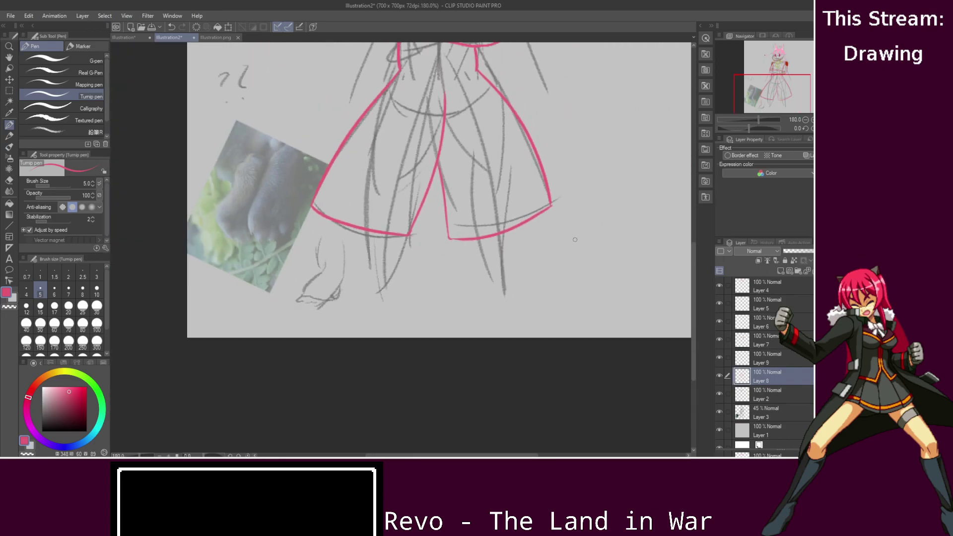
pyautogui.moveTo(694, 284); pyautogui.dragTo(695, 173)
# - Sample the hair's light pink and try a hair curl beside the face
pyautogui.scroll(4, 518, 222)
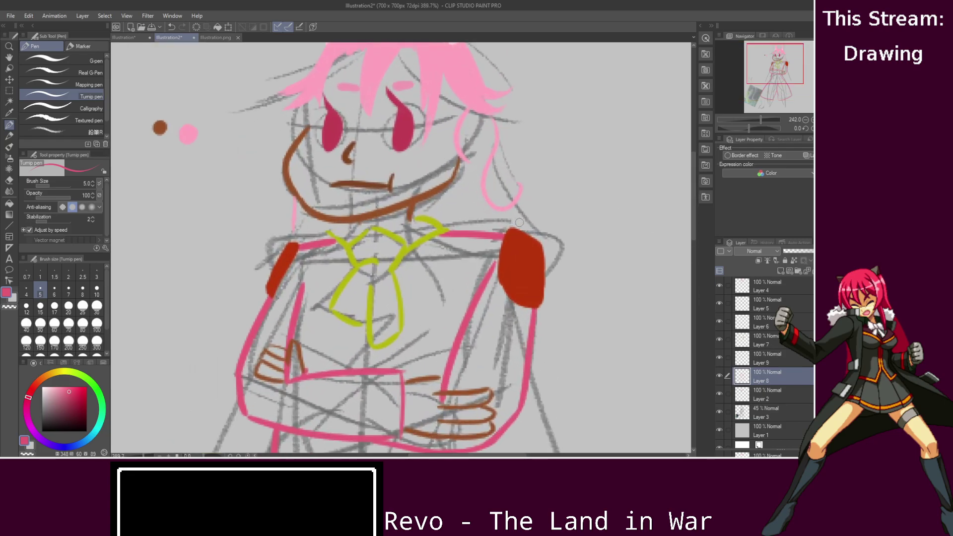
pyautogui.scroll(1, 518, 222)
pyautogui.keyDown('alt'); pyautogui.click(453, 55); pyautogui.keyUp('alt')
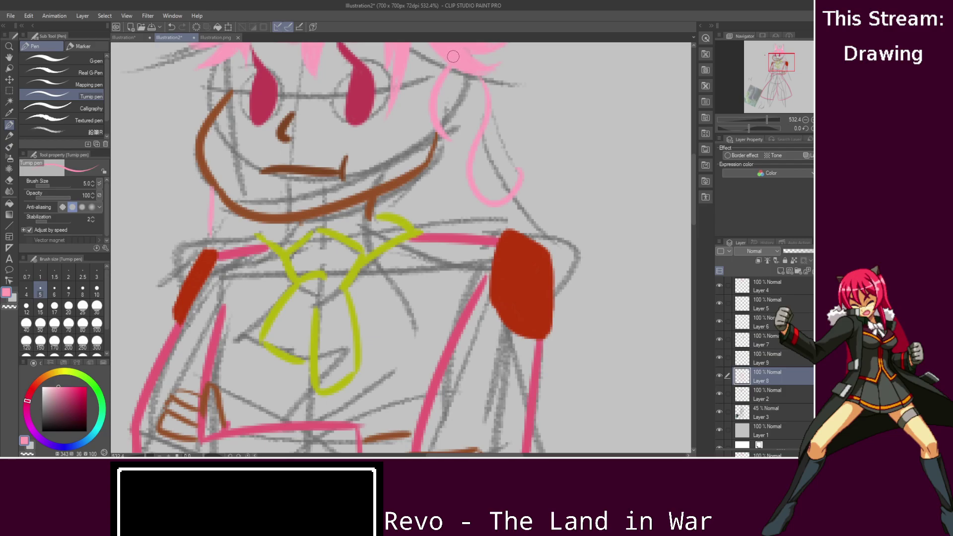
pyautogui.moveTo(449, 184); pyautogui.dragTo(478, 232)
pyautogui.hotkey('ctrl', 'z')
pyautogui.click(719, 285)
pyautogui.click(718, 285)
# - On Layer 4, draw curved pink hair strands into the curl and down to the shoulder
pyautogui.click(771, 288)
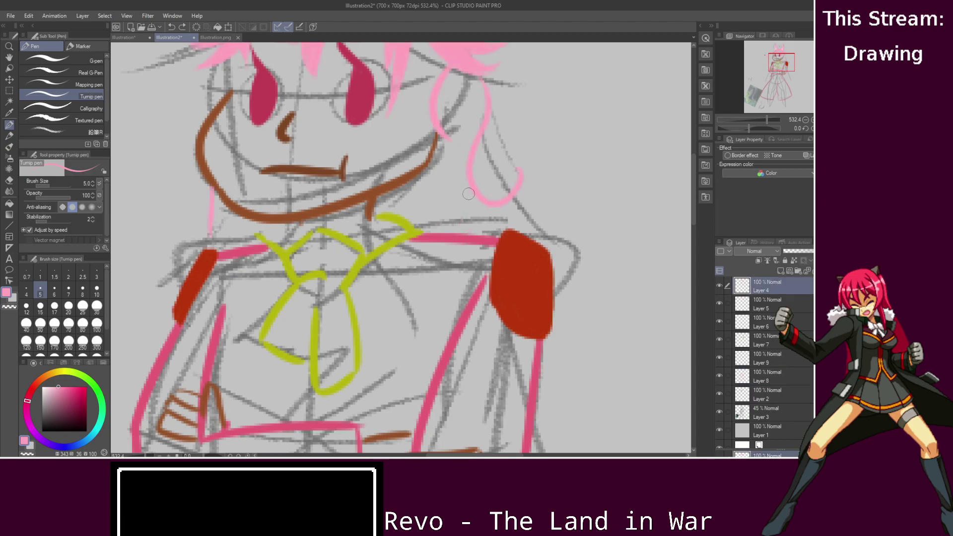
pyautogui.moveTo(450, 197); pyautogui.dragTo(529, 187)
pyautogui.hotkey('ctrl', 'z')
pyautogui.moveTo(448, 199); pyautogui.dragTo(536, 174)
pyautogui.hotkey('ctrl', 'z')
pyautogui.moveTo(437, 193); pyautogui.dragTo(518, 183)
pyautogui.moveTo(412, 224); pyautogui.dragTo(447, 213)
pyautogui.moveTo(210, 232)
pyautogui.mouseDown()
pyautogui.moveTo(219, 250)
pyautogui.moveTo(245, 242)
pyautogui.mouseUp()
# - Pick a lighter pink from the colour set grid and highlight the left and central hair locks
pyautogui.scroll(5, 686, 197)
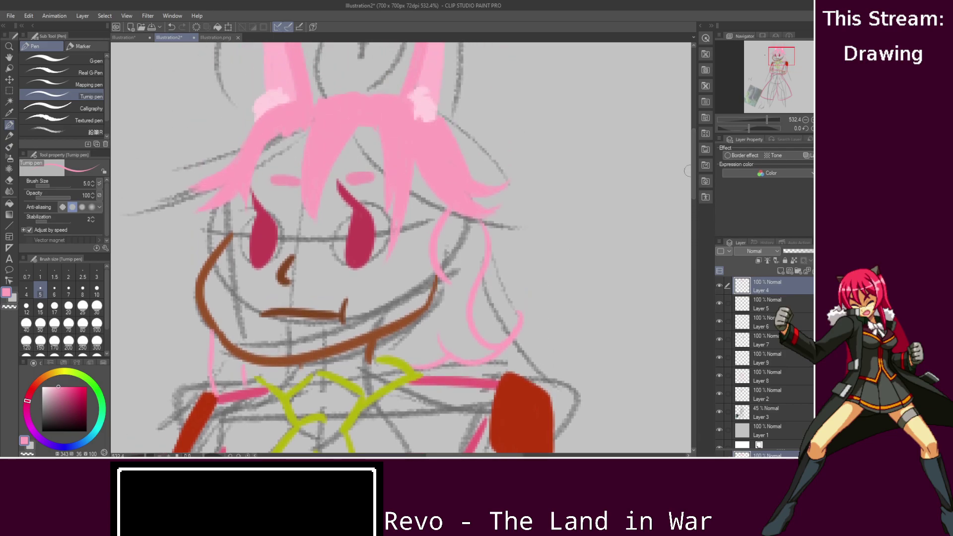
pyautogui.click(87, 362)
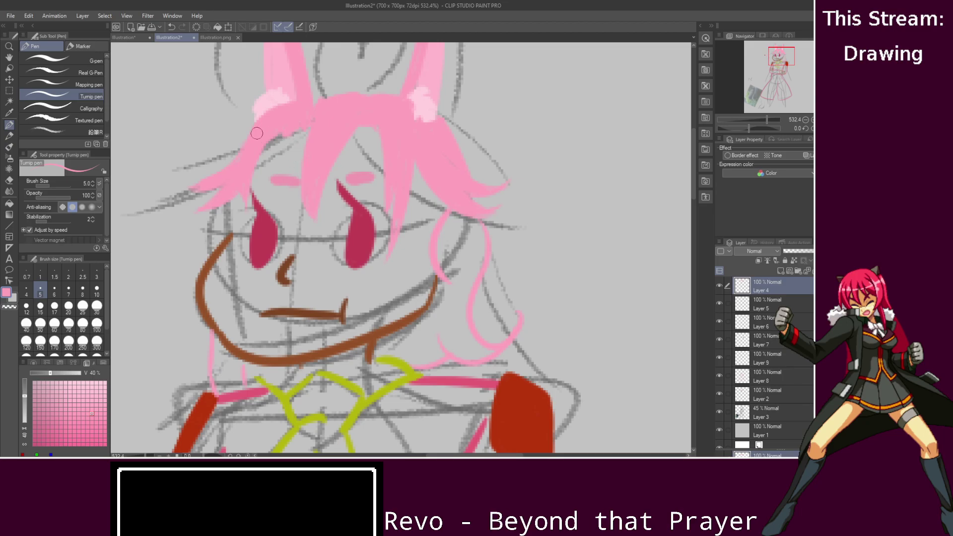
pyautogui.click(93, 395)
pyautogui.moveTo(338, 104); pyautogui.dragTo(322, 156)
pyautogui.hotkey('ctrl', 'z')
pyautogui.hotkey('ctrl', 'z')
pyautogui.moveTo(312, 212); pyautogui.dragTo(338, 116)
pyautogui.moveTo(313, 209); pyautogui.dragTo(325, 117)
pyautogui.moveTo(399, 230); pyautogui.dragTo(397, 134)
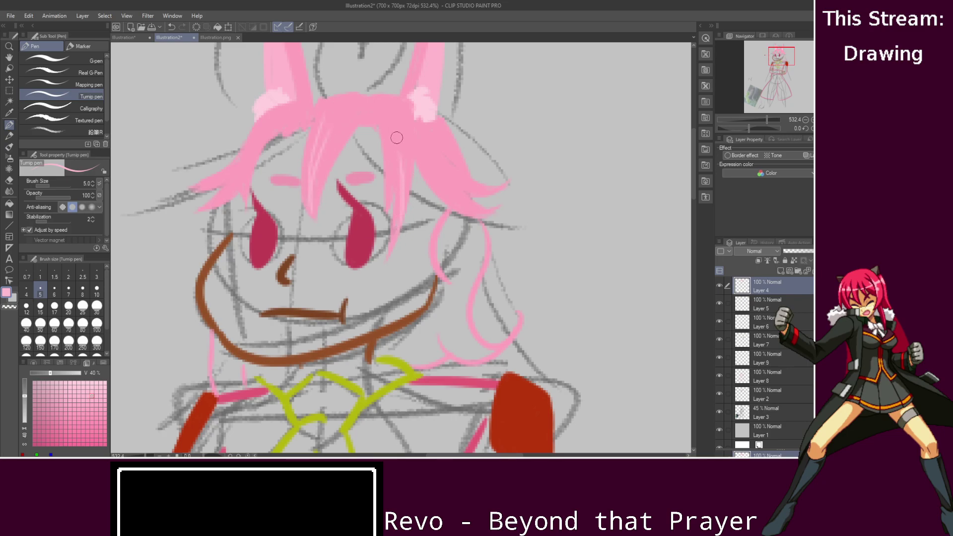
pyautogui.moveTo(393, 222); pyautogui.dragTo(392, 126)
# - Add highlights on the right hair locks and paint light pink below the mouth
pyautogui.moveTo(479, 205); pyautogui.dragTo(444, 167)
pyautogui.moveTo(497, 189); pyautogui.dragTo(430, 147)
pyautogui.hotkey('ctrl', 'z')
pyautogui.hotkey('ctrl', 'z')
pyautogui.moveTo(497, 190); pyautogui.dragTo(435, 151)
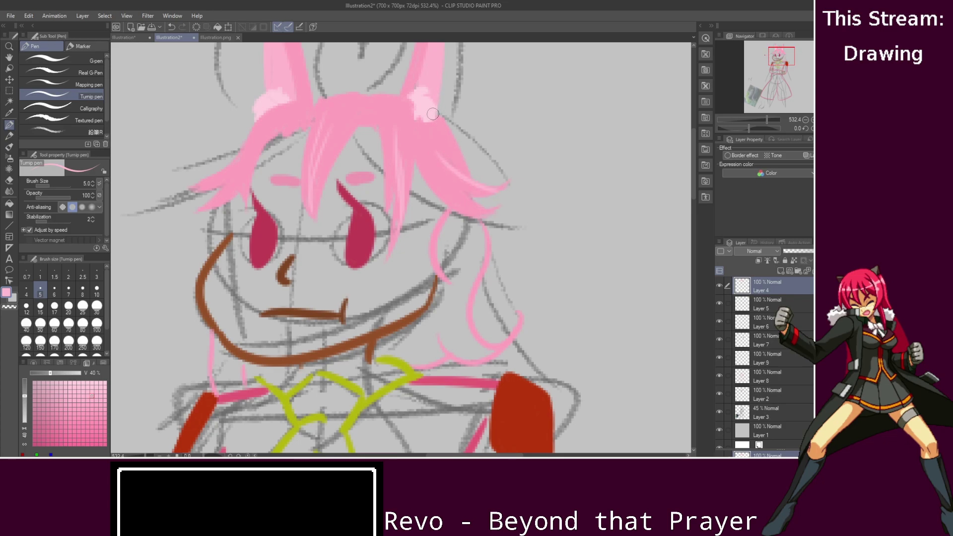
pyautogui.moveTo(486, 214); pyautogui.dragTo(436, 170)
pyautogui.hotkey('ctrl', 'z')
pyautogui.moveTo(491, 211); pyautogui.dragTo(438, 166)
pyautogui.moveTo(693, 168)
pyautogui.mouseDown()
pyautogui.moveTo(694, 145)
pyautogui.moveTo(694, 195)
pyautogui.moveTo(695, 185)
pyautogui.mouseUp()
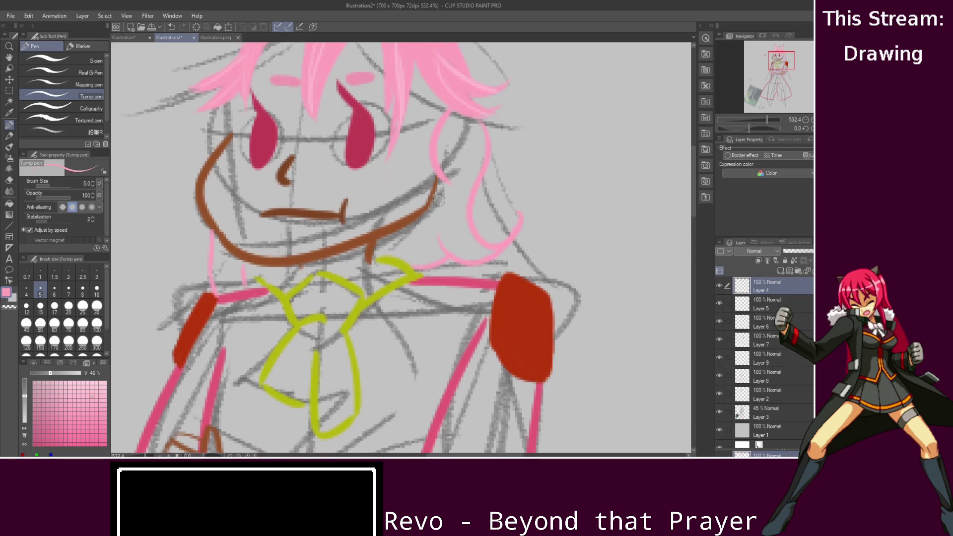
pyautogui.moveTo(380, 246)
pyautogui.mouseDown()
pyautogui.moveTo(395, 233)
pyautogui.moveTo(387, 258)
pyautogui.moveTo(401, 239)
pyautogui.moveTo(397, 258)
pyautogui.moveTo(425, 228)
pyautogui.moveTo(412, 262)
pyautogui.moveTo(443, 235)
pyautogui.mouseUp()
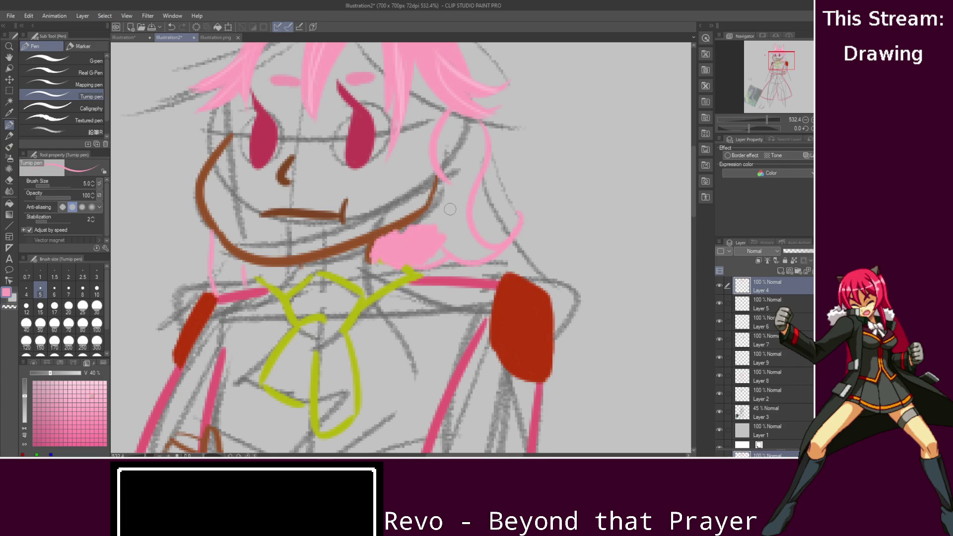
# - Undo the pink patch over the mouth, then toggle Layers 5–9, sketch and outline visibility to check contents
pyautogui.hotkey('ctrl', 'z')
pyautogui.click(771, 309)
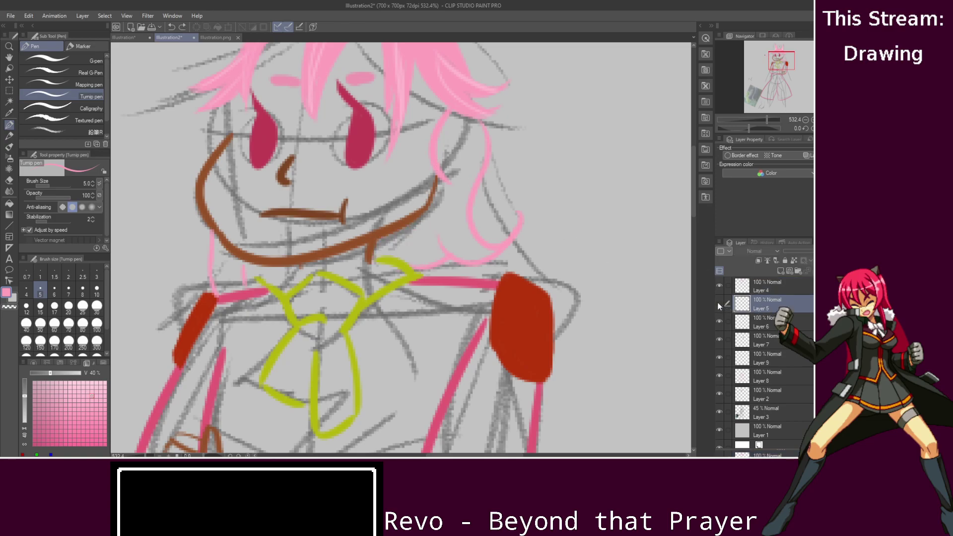
pyautogui.click(719, 339)
pyautogui.click(719, 339)
pyautogui.click(719, 321)
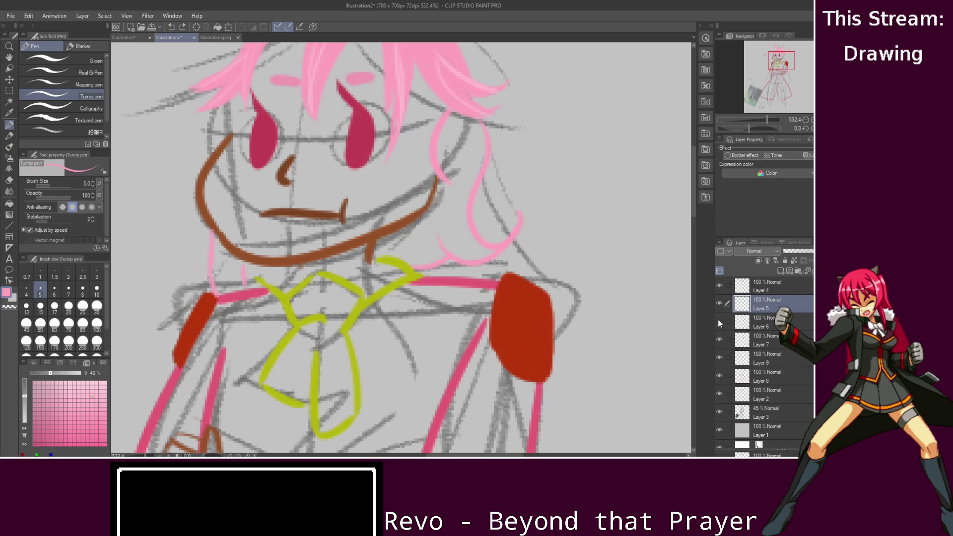
pyautogui.click(719, 358)
pyautogui.click(719, 358)
pyautogui.click(718, 410)
pyautogui.click(717, 410)
pyautogui.click(719, 394)
pyautogui.click(718, 392)
# - Add a new layer above sketch Layer 3 and fill the hanging hair strand with pink
pyautogui.click(762, 409)
pyautogui.click(778, 271)
pyautogui.moveTo(379, 248)
pyautogui.mouseDown()
pyautogui.moveTo(422, 232)
pyautogui.moveTo(434, 234)
pyautogui.moveTo(401, 265)
pyautogui.moveTo(440, 249)
pyautogui.moveTo(427, 260)
pyautogui.moveTo(492, 252)
pyautogui.moveTo(454, 253)
pyautogui.moveTo(492, 250)
pyautogui.moveTo(487, 219)
pyautogui.moveTo(459, 214)
pyautogui.moveTo(496, 249)
pyautogui.moveTo(449, 205)
pyautogui.mouseUp()
pyautogui.hotkey('ctrl', 'z')
pyautogui.moveTo(480, 239); pyautogui.dragTo(472, 143)
pyautogui.moveTo(466, 216)
pyautogui.mouseDown()
pyautogui.moveTo(470, 117)
pyautogui.moveTo(477, 135)
pyautogui.moveTo(474, 124)
pyautogui.moveTo(476, 157)
pyautogui.moveTo(475, 122)
pyautogui.moveTo(478, 174)
pyautogui.moveTo(455, 113)
pyautogui.moveTo(458, 172)
pyautogui.moveTo(453, 119)
pyautogui.moveTo(470, 191)
pyautogui.moveTo(460, 108)
pyautogui.moveTo(461, 197)
pyautogui.moveTo(460, 116)
pyautogui.moveTo(469, 161)
pyautogui.moveTo(470, 136)
pyautogui.mouseUp()
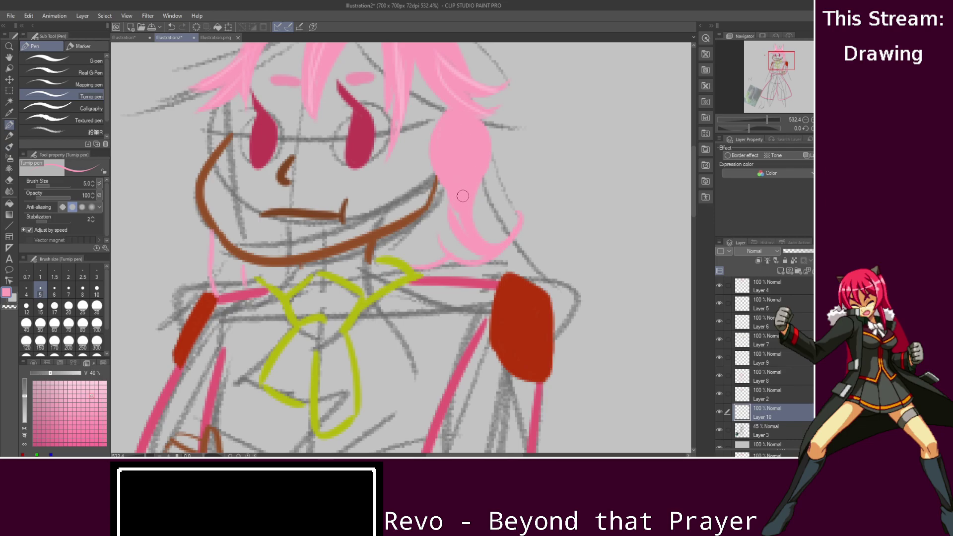
# - Paint pink just below the jaw line and over the hair behind the jaw
pyautogui.moveTo(379, 239)
pyautogui.mouseDown()
pyautogui.moveTo(432, 213)
pyautogui.moveTo(417, 217)
pyautogui.moveTo(428, 212)
pyautogui.moveTo(434, 182)
pyautogui.moveTo(437, 216)
pyautogui.moveTo(409, 241)
pyautogui.moveTo(373, 253)
pyautogui.moveTo(437, 246)
pyautogui.moveTo(406, 266)
pyautogui.moveTo(447, 239)
pyautogui.moveTo(430, 250)
pyautogui.moveTo(456, 215)
pyautogui.moveTo(411, 261)
pyautogui.moveTo(458, 203)
pyautogui.moveTo(407, 251)
pyautogui.moveTo(460, 191)
pyautogui.moveTo(418, 243)
pyautogui.moveTo(425, 256)
pyautogui.moveTo(453, 225)
pyautogui.moveTo(454, 242)
pyautogui.moveTo(477, 248)
pyautogui.moveTo(442, 244)
pyautogui.moveTo(476, 249)
pyautogui.mouseUp()
pyautogui.moveTo(211, 249)
pyautogui.mouseDown()
pyautogui.moveTo(273, 265)
pyautogui.moveTo(227, 260)
pyautogui.moveTo(299, 267)
pyautogui.moveTo(241, 277)
pyautogui.moveTo(261, 275)
pyautogui.moveTo(246, 264)
pyautogui.moveTo(251, 289)
pyautogui.moveTo(221, 256)
pyautogui.moveTo(231, 275)
pyautogui.moveTo(225, 257)
pyautogui.moveTo(251, 266)
pyautogui.moveTo(220, 241)
pyautogui.moveTo(228, 286)
pyautogui.moveTo(219, 279)
pyautogui.moveTo(218, 250)
pyautogui.moveTo(260, 291)
pyautogui.moveTo(241, 281)
pyautogui.mouseUp()
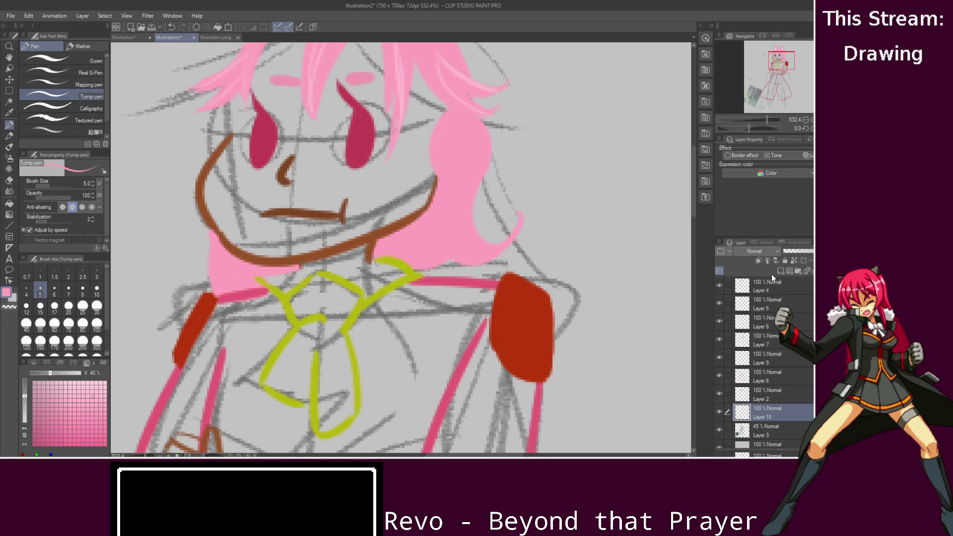
pyautogui.moveTo(695, 192)
pyautogui.mouseDown()
pyautogui.moveTo(701, 157)
pyautogui.moveTo(696, 192)
pyautogui.mouseUp()
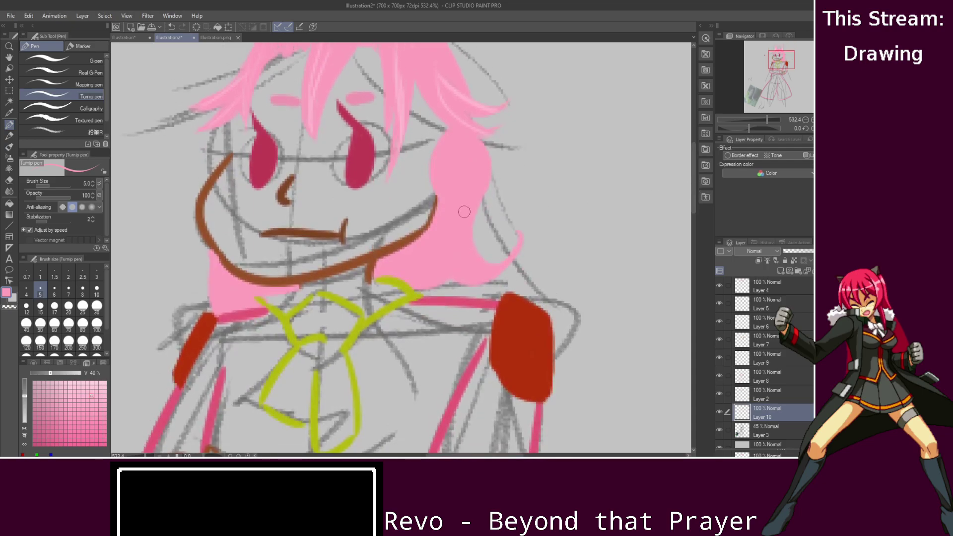
# - Using the outline brown on Layer 2, draw the left cheek line up to the hairline
pyautogui.keyDown('alt'); pyautogui.click(201, 206); pyautogui.keyUp('alt')
pyautogui.click(765, 393)
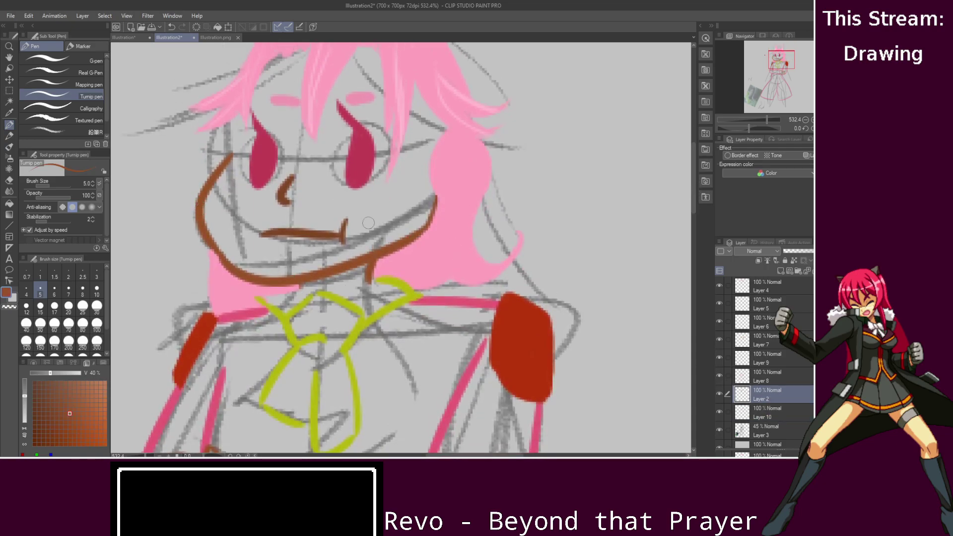
pyautogui.moveTo(231, 119); pyautogui.dragTo(222, 166)
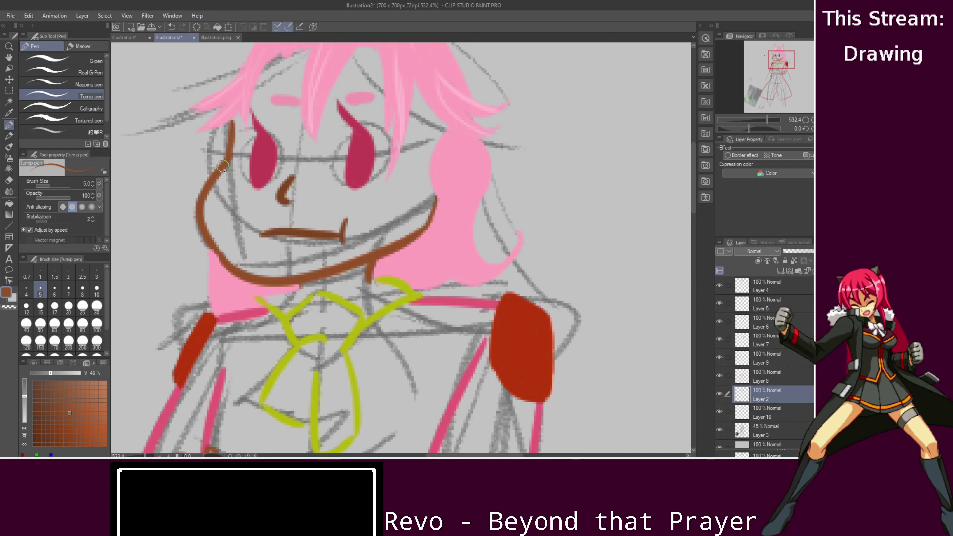
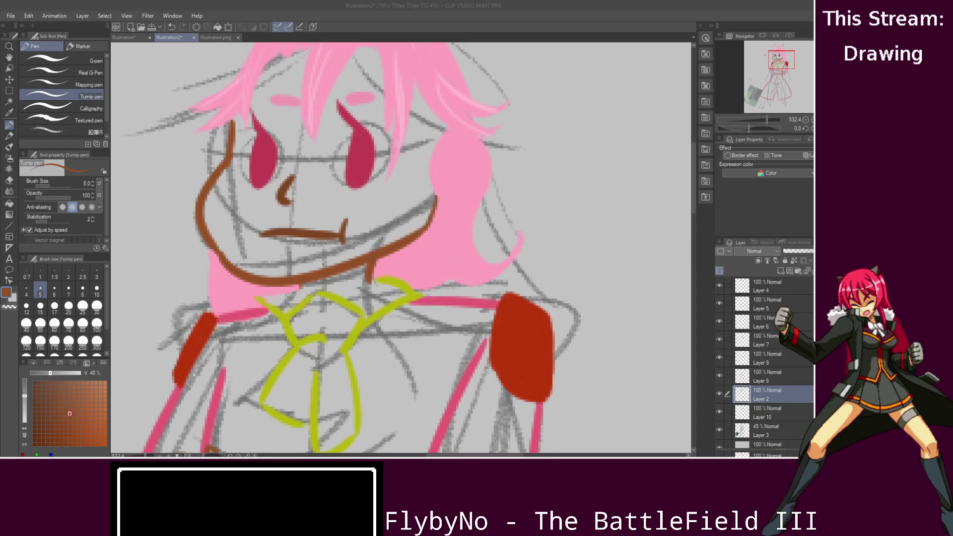
# - Add a new layer for the feet beneath the skirt hem
pyautogui.hotkey('alt', 'Tab')
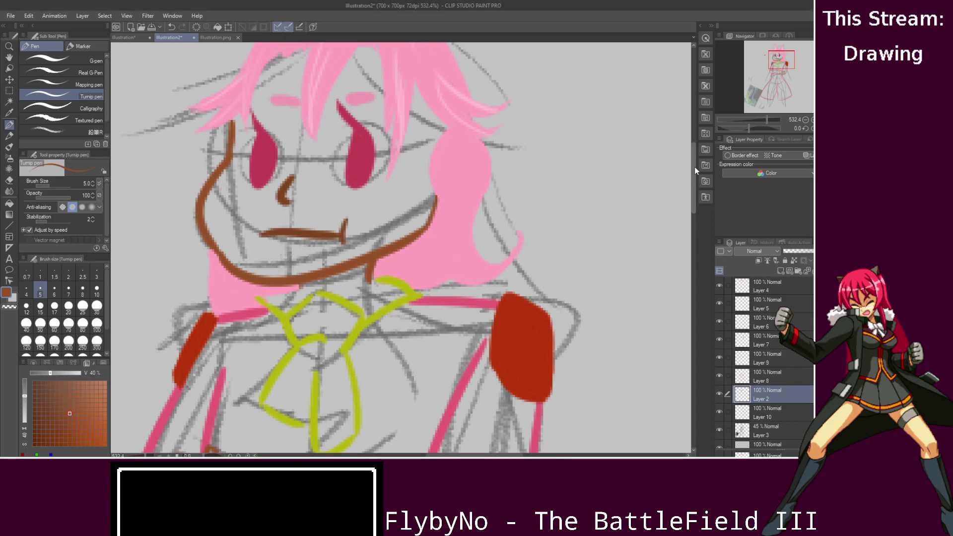
pyautogui.moveTo(692, 186); pyautogui.dragTo(715, 365)
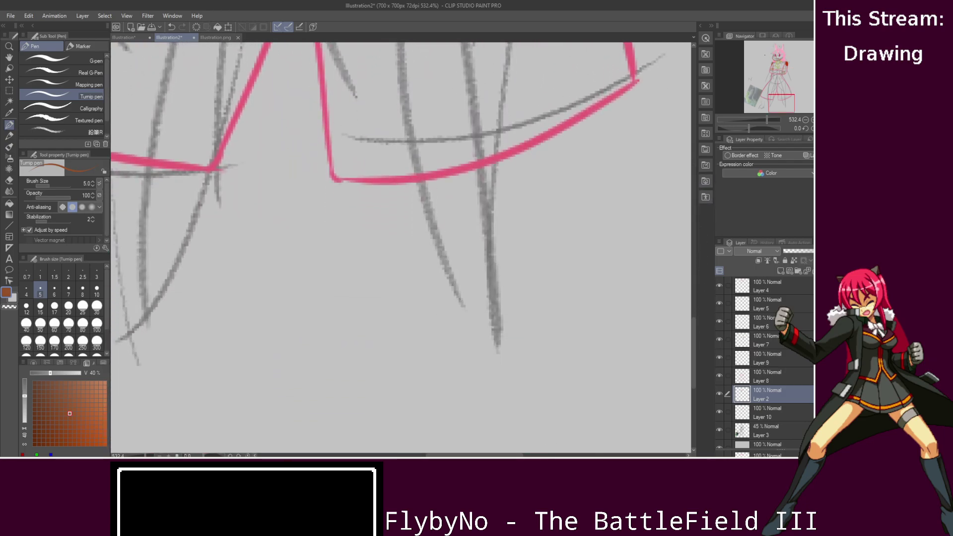
pyautogui.moveTo(474, 455); pyautogui.dragTo(433, 454)
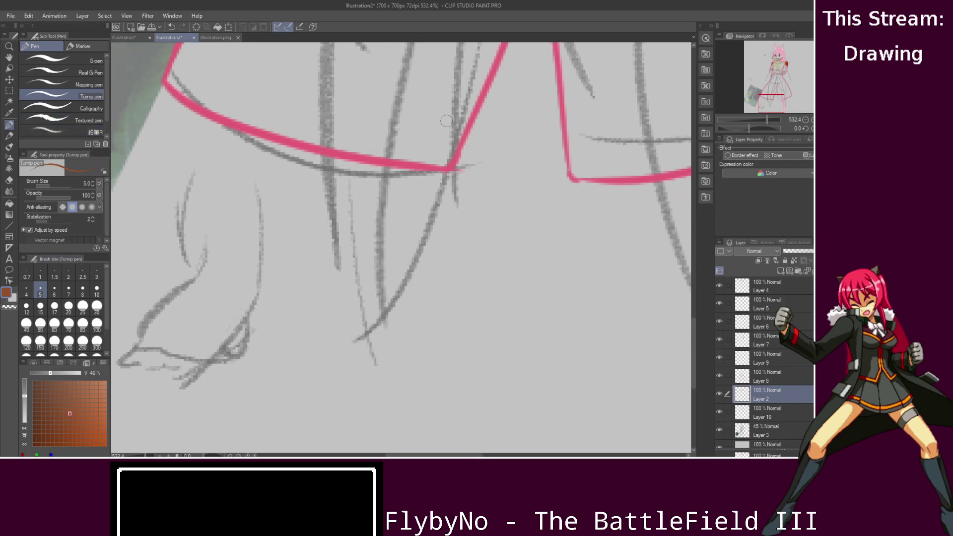
pyautogui.scroll(-4, 564, 123)
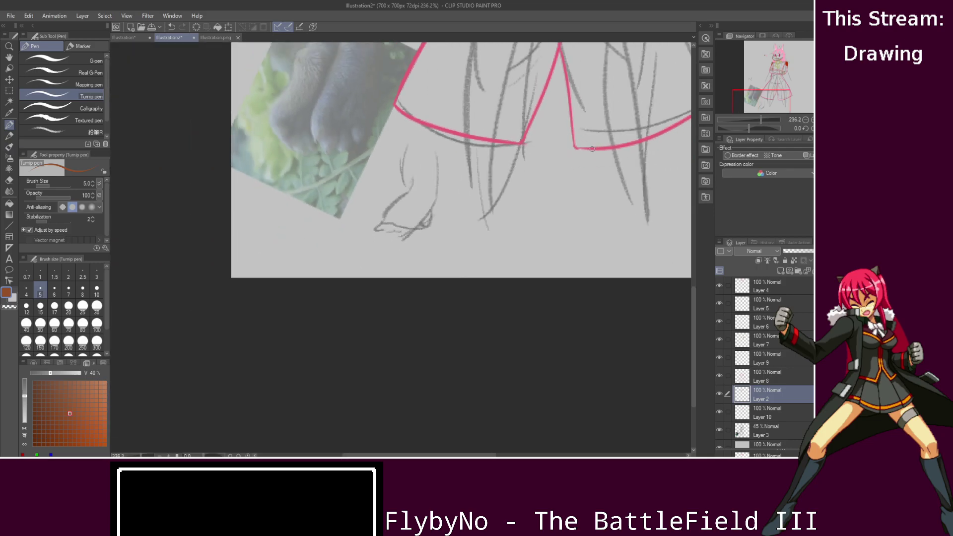
pyautogui.scroll(4, 596, 149)
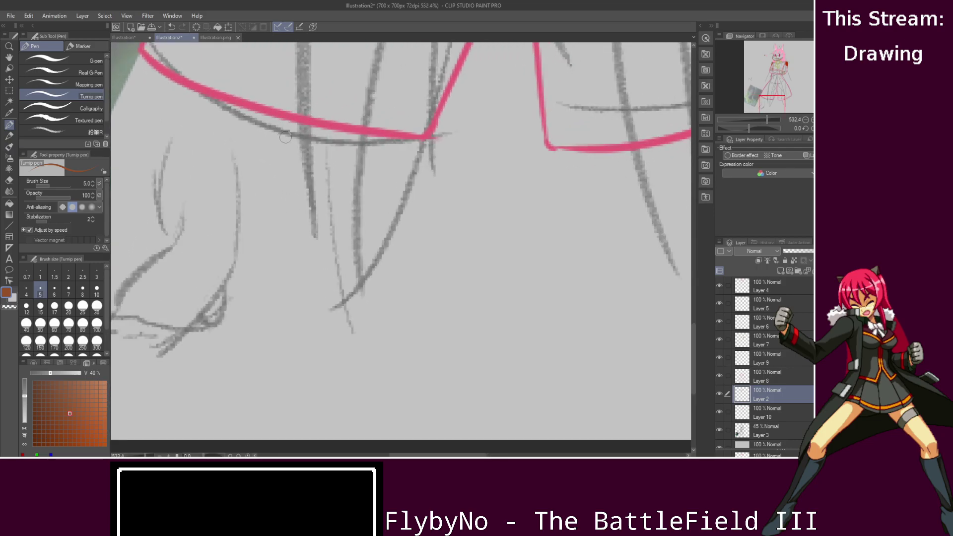
pyautogui.moveTo(305, 131); pyautogui.dragTo(321, 219)
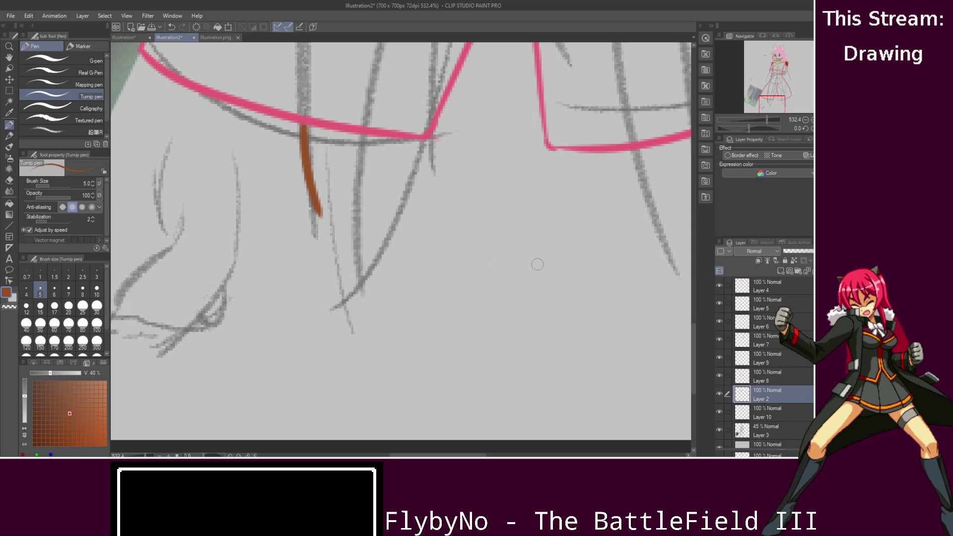
pyautogui.hotkey('ctrl', 'z')
pyautogui.click(780, 271)
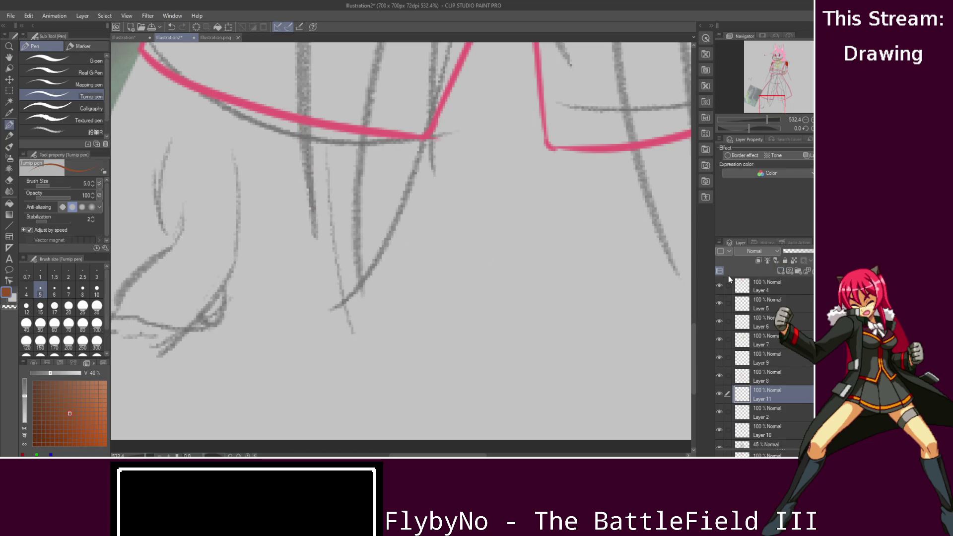
pyautogui.moveTo(302, 124); pyautogui.dragTo(313, 246)
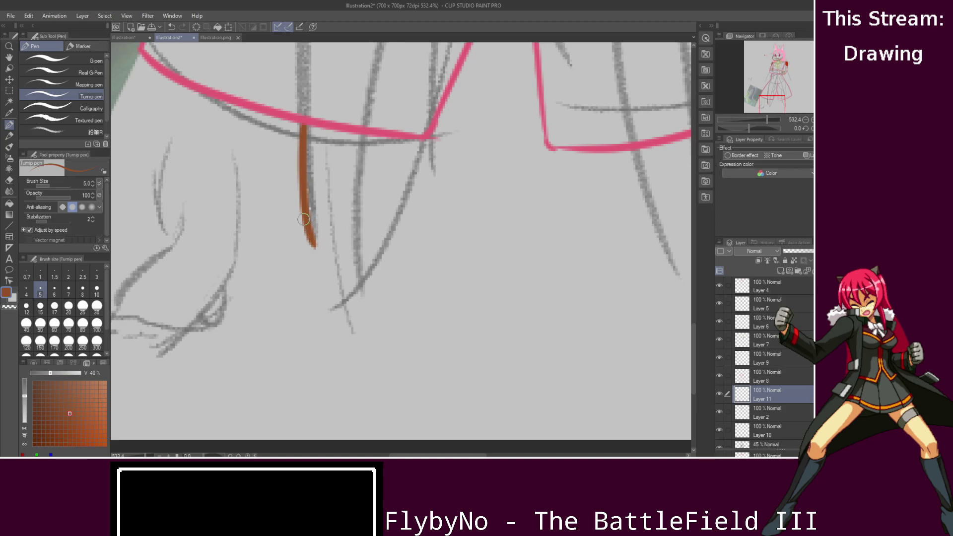
pyautogui.hotkey('ctrl', 'z')
# - Ink the brown leg line, the foot's front curve and the sole
pyautogui.moveTo(302, 131)
pyautogui.mouseDown()
pyautogui.moveTo(305, 205)
pyautogui.moveTo(191, 318)
pyautogui.mouseUp()
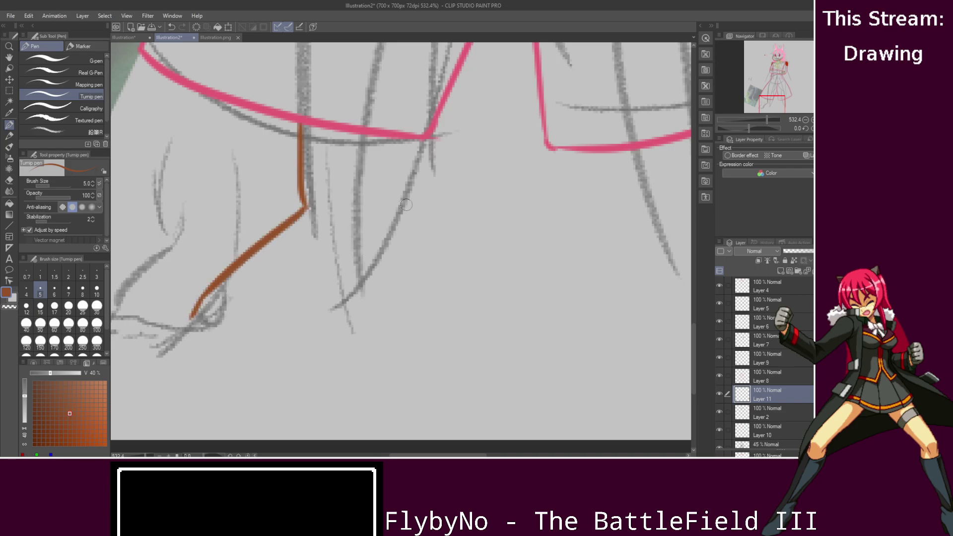
pyautogui.moveTo(417, 141); pyautogui.dragTo(408, 231)
pyautogui.hotkey('ctrl', 'z')
pyautogui.moveTo(416, 141)
pyautogui.mouseDown()
pyautogui.moveTo(335, 343)
pyautogui.moveTo(213, 358)
pyautogui.mouseUp()
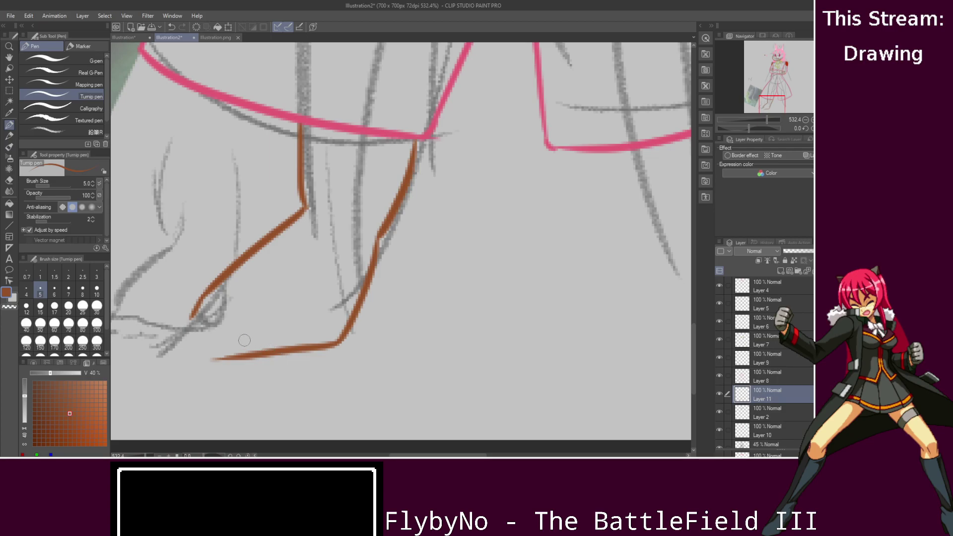
pyautogui.moveTo(190, 317); pyautogui.dragTo(283, 352)
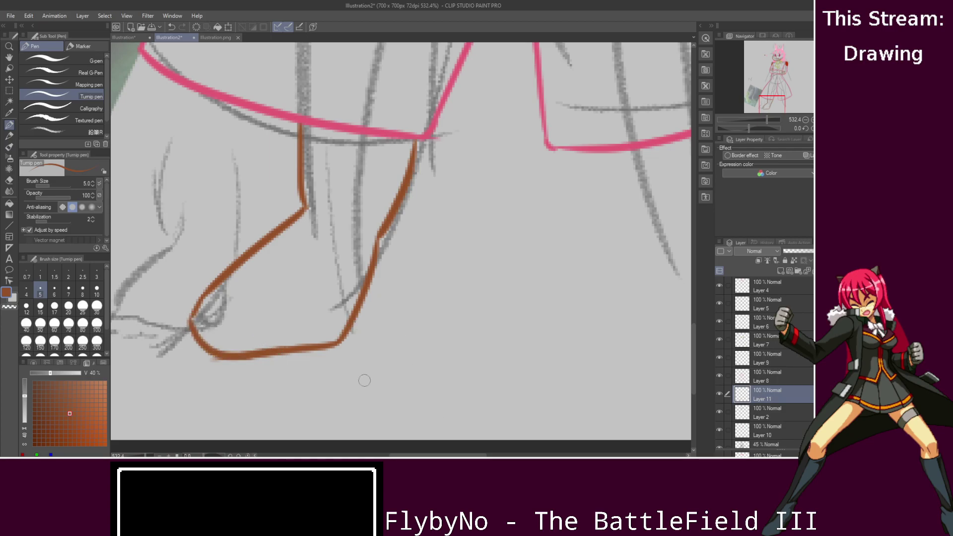
pyautogui.scroll(-2, 463, 260)
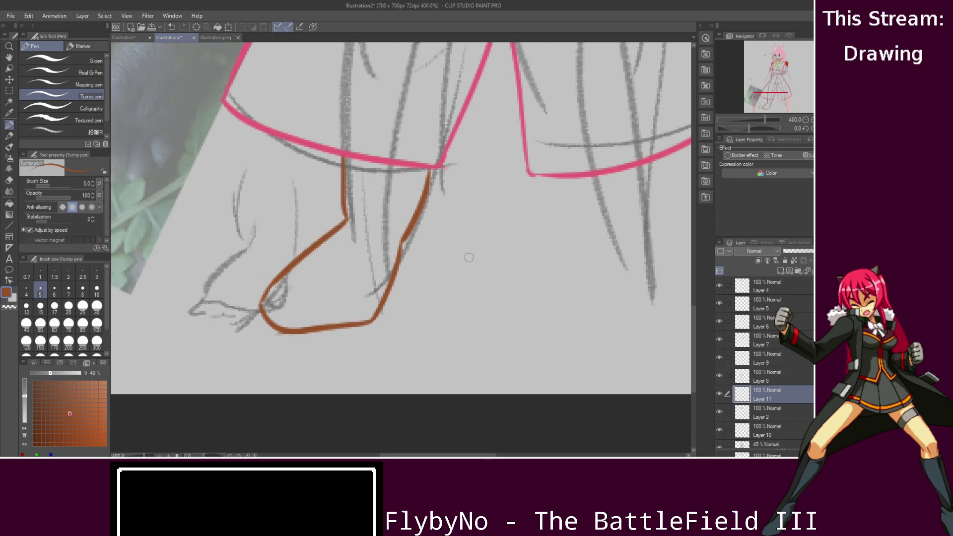
# - Rectangle-select the foot, copy and paste it, and move the copy to the right
pyautogui.click(8, 90)
pyautogui.moveTo(254, 355); pyautogui.dragTo(523, 128)
pyautogui.hotkey('ctrl', 'c')
pyautogui.hotkey('ctrl', 'v')
pyautogui.hotkey('ctrl', 't')
pyautogui.moveTo(425, 304); pyautogui.dragTo(639, 305)
pyautogui.moveTo(421, 455); pyautogui.dragTo(464, 455)
pyautogui.moveTo(394, 306); pyautogui.dragTo(423, 305)
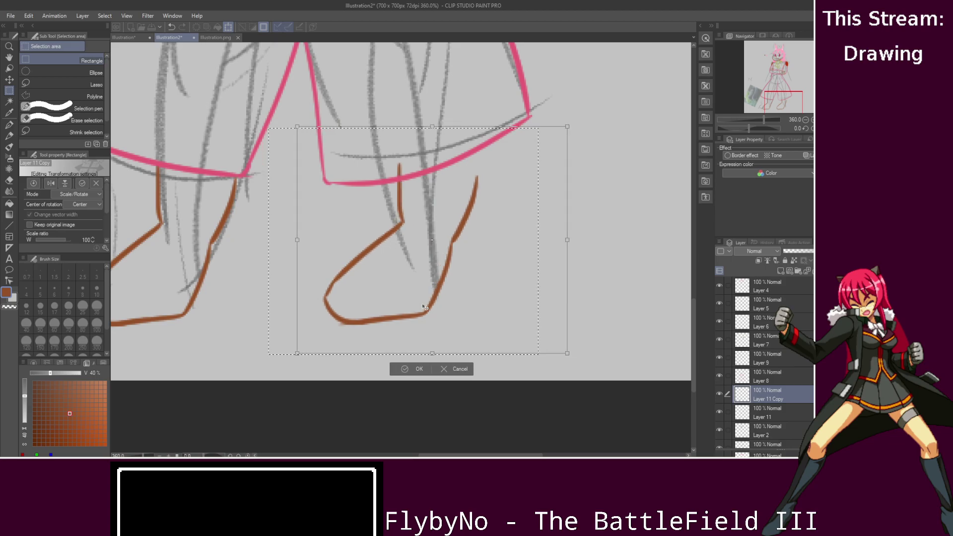
# - Flip the foot copy horizontally, place it under the other leg, and deselect
pyautogui.click(50, 183)
pyautogui.moveTo(459, 270); pyautogui.dragTo(439, 272)
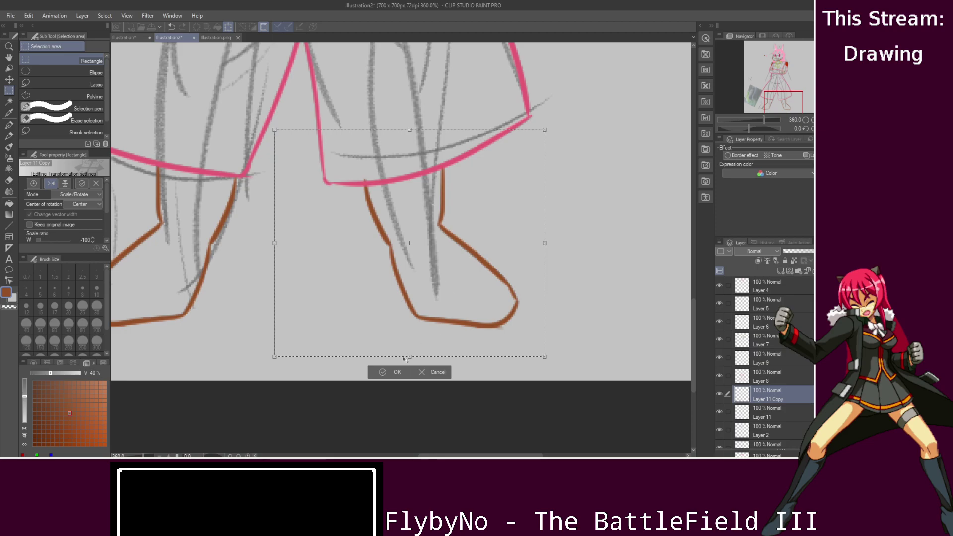
pyautogui.click(394, 372)
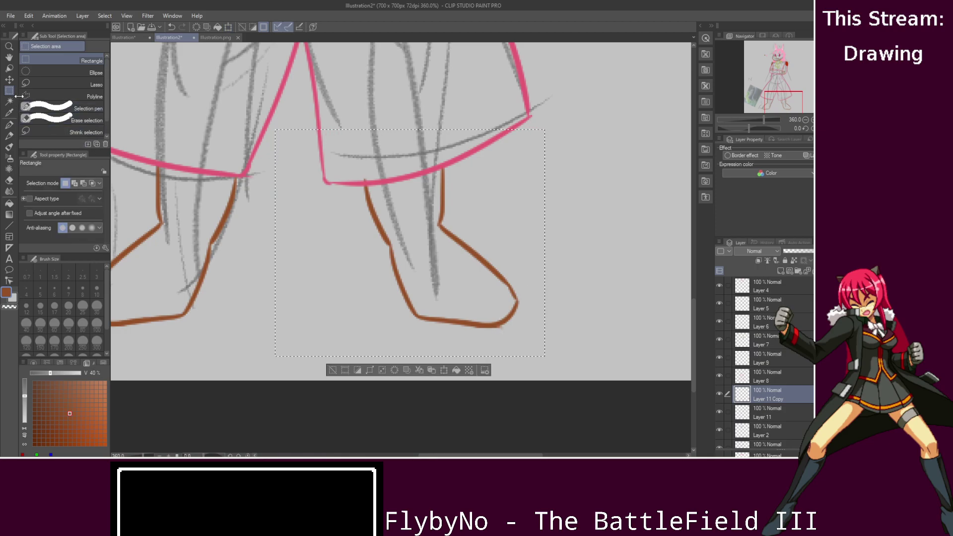
pyautogui.click(305, 306)
# - Merge Layer 11 into Layer 11 Copy so both feet share one layer
pyautogui.moveTo(481, 455); pyautogui.dragTo(432, 451)
pyautogui.scroll(3, 487, 320)
pyautogui.scroll(1, 486, 320)
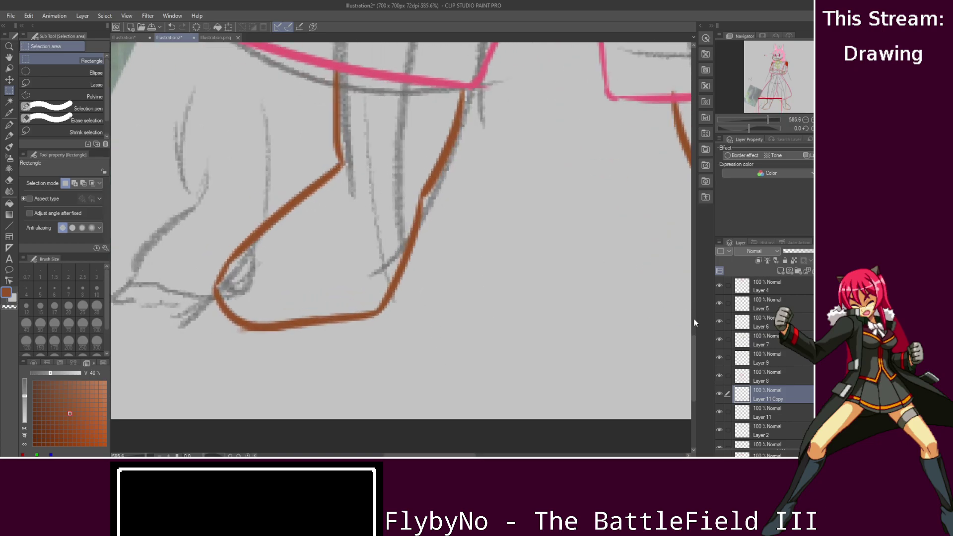
pyautogui.keyDown('ctrl'); pyautogui.click(760, 411); pyautogui.keyUp('ctrl')
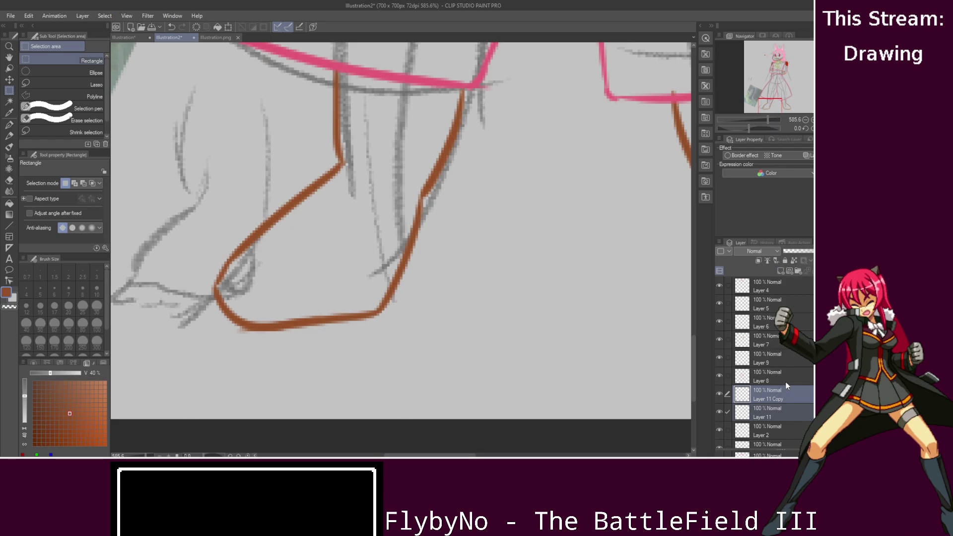
pyautogui.hotkey('ctrl', 'shift', 'e')
pyautogui.hotkey('ctrl', 'z')
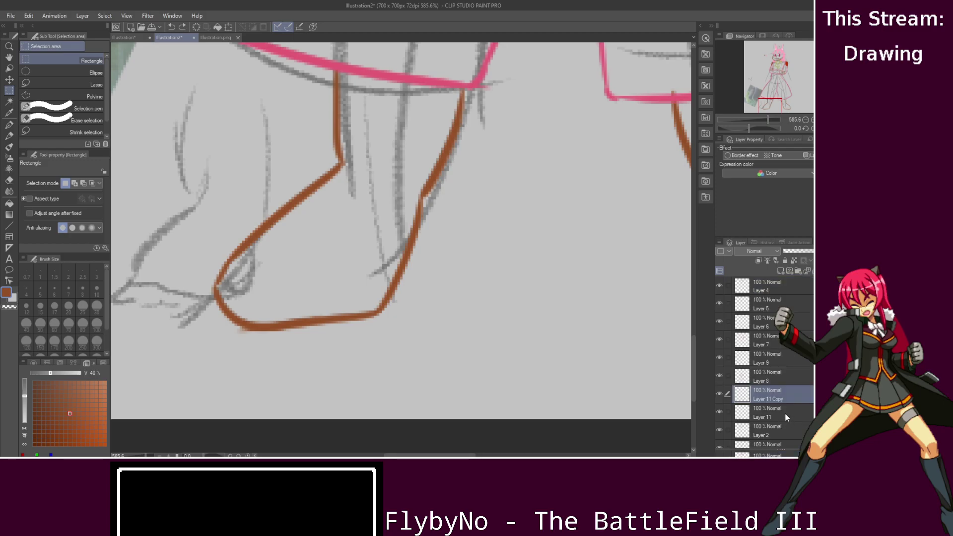
pyautogui.click(728, 411)
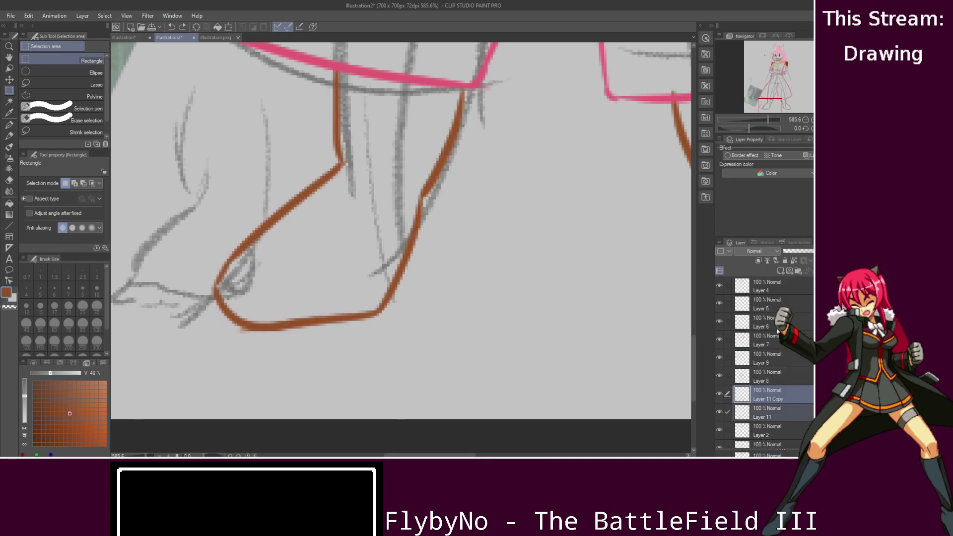
pyautogui.hotkey('ctrl', 'e')
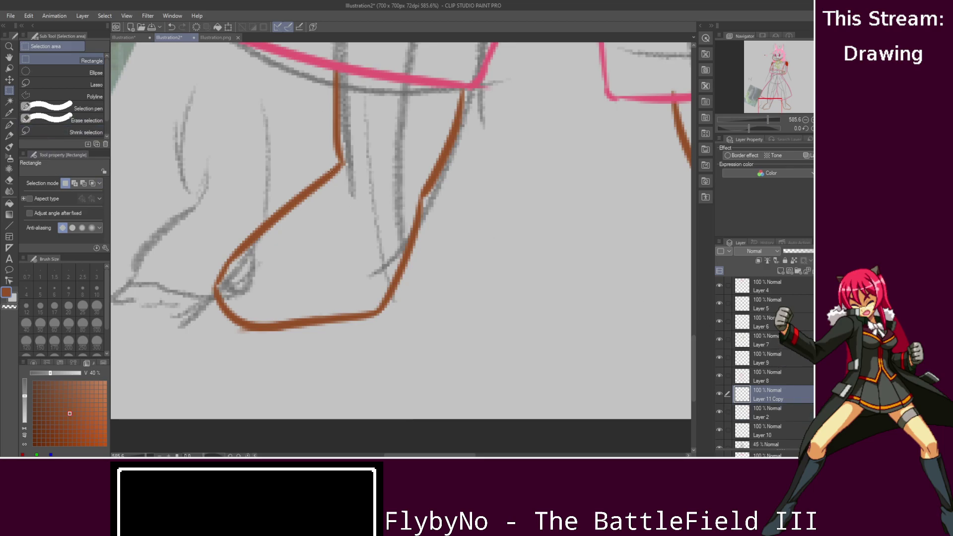
# - With the pen, add brown fur strokes along both leg lines and the toe end
pyautogui.press('p')
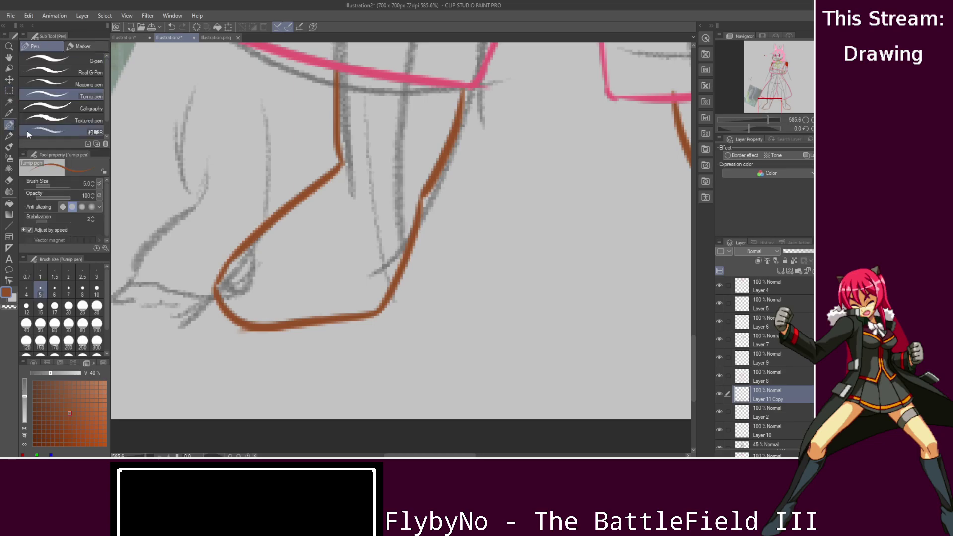
pyautogui.moveTo(339, 160)
pyautogui.mouseDown()
pyautogui.moveTo(302, 182)
pyautogui.moveTo(319, 183)
pyautogui.moveTo(277, 195)
pyautogui.moveTo(306, 191)
pyautogui.moveTo(286, 199)
pyautogui.mouseUp()
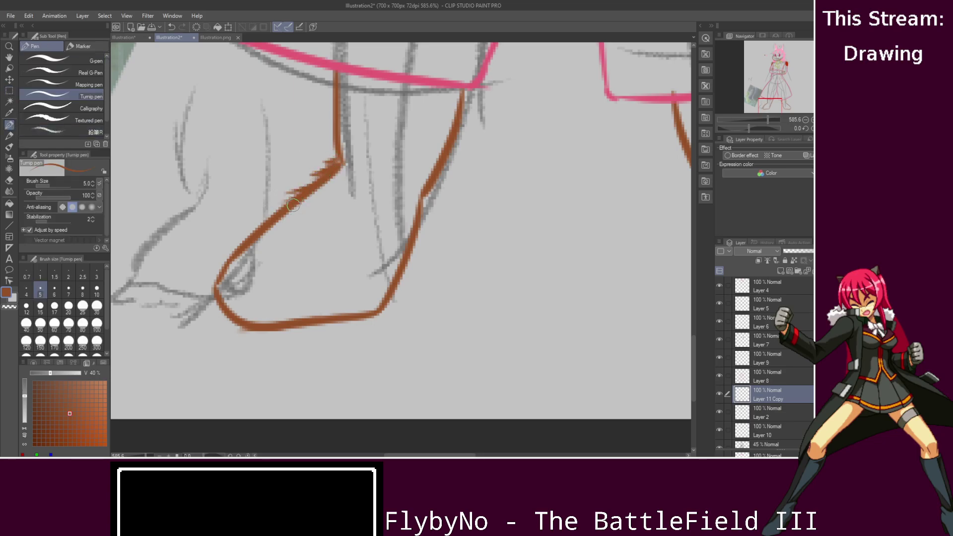
pyautogui.moveTo(332, 76)
pyautogui.mouseDown()
pyautogui.moveTo(325, 150)
pyautogui.moveTo(329, 159)
pyautogui.moveTo(338, 150)
pyautogui.moveTo(313, 188)
pyautogui.moveTo(227, 245)
pyautogui.moveTo(245, 244)
pyautogui.moveTo(201, 288)
pyautogui.mouseUp()
pyautogui.moveTo(242, 240); pyautogui.dragTo(206, 262)
pyautogui.moveTo(464, 92)
pyautogui.mouseDown()
pyautogui.moveTo(453, 164)
pyautogui.moveTo(428, 210)
pyautogui.moveTo(421, 200)
pyautogui.moveTo(425, 228)
pyautogui.moveTo(396, 310)
pyautogui.moveTo(389, 320)
pyautogui.moveTo(383, 307)
pyautogui.moveTo(341, 318)
pyautogui.moveTo(379, 306)
pyautogui.moveTo(351, 324)
pyautogui.mouseUp()
pyautogui.moveTo(348, 268); pyautogui.dragTo(308, 312)
pyautogui.hotkey('ctrl', 'z')
pyautogui.hotkey('ctrl', 'z')
pyautogui.hotkey('ctrl', 'z')
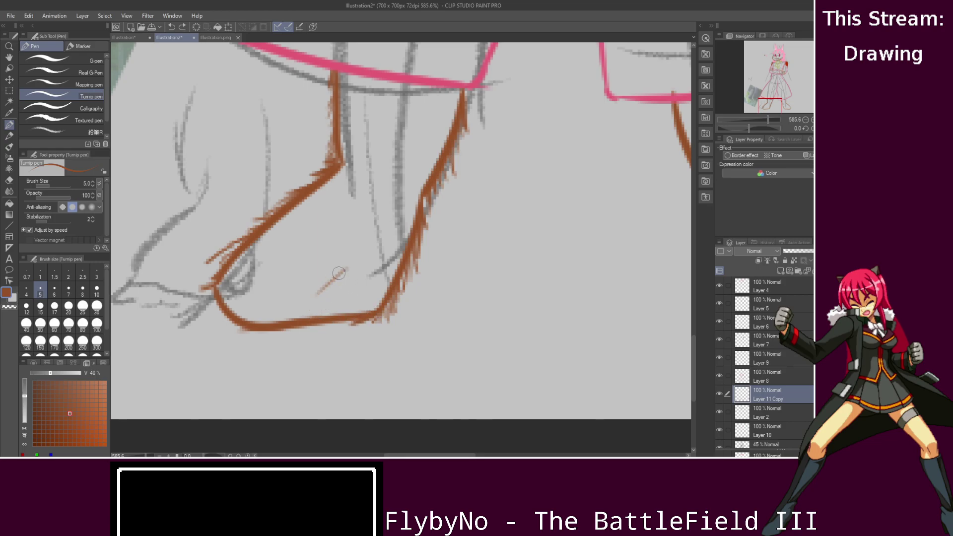
# - Draw toe divisions across the foot and a heavier claw line at its front
pyautogui.moveTo(352, 254); pyautogui.dragTo(311, 315)
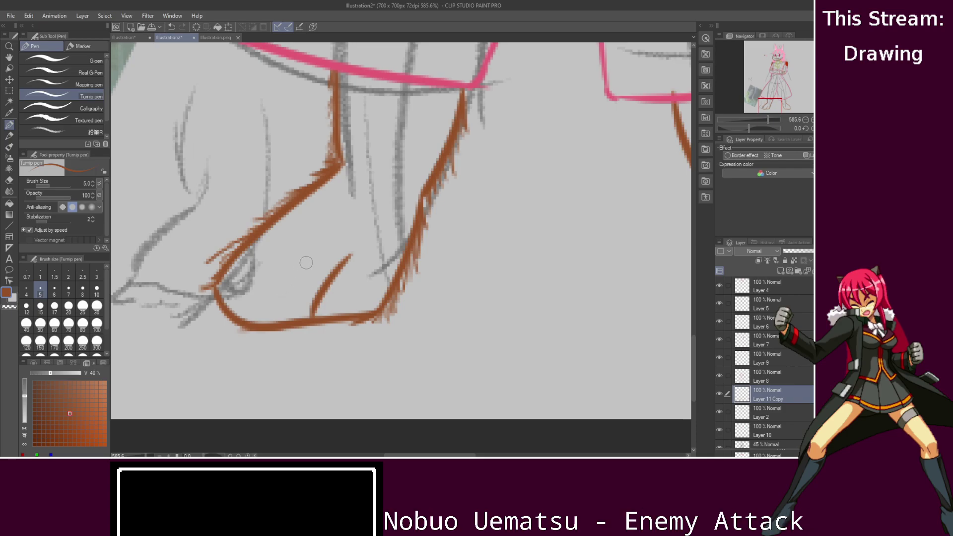
pyautogui.moveTo(307, 258); pyautogui.dragTo(252, 317)
pyautogui.moveTo(267, 249); pyautogui.dragTo(237, 287)
pyautogui.hotkey('ctrl', 'z')
pyautogui.moveTo(264, 255); pyautogui.dragTo(219, 292)
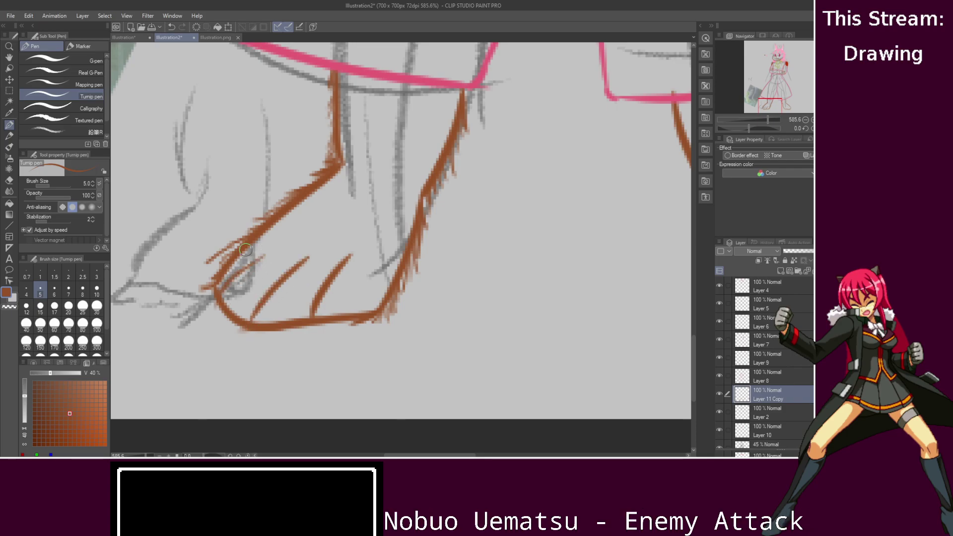
pyautogui.moveTo(248, 240); pyautogui.dragTo(187, 294)
pyautogui.hotkey('ctrl', 'z')
pyautogui.moveTo(256, 235); pyautogui.dragTo(204, 282)
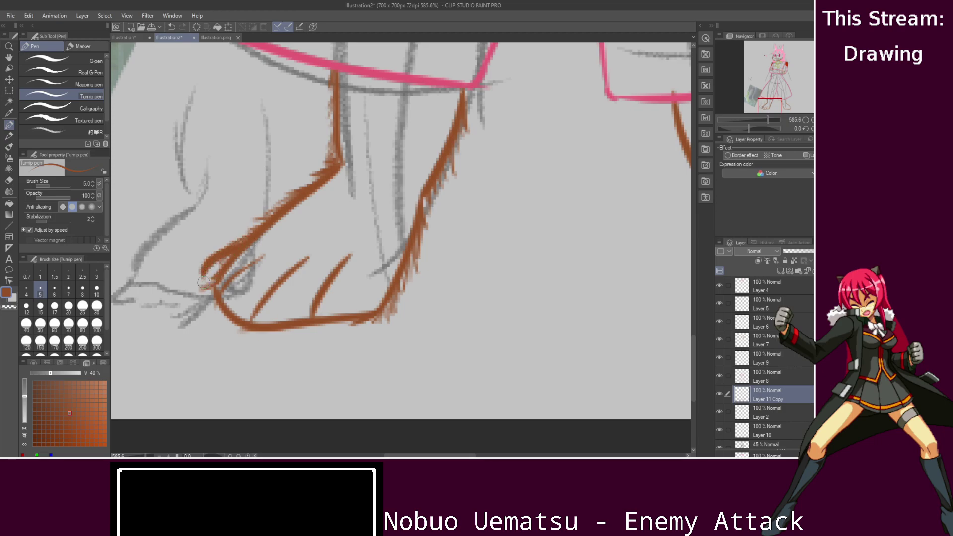
pyautogui.moveTo(224, 249)
pyautogui.mouseDown()
pyautogui.moveTo(199, 260)
pyautogui.moveTo(231, 247)
pyautogui.moveTo(212, 245)
pyautogui.moveTo(265, 254)
pyautogui.moveTo(235, 261)
pyautogui.moveTo(248, 263)
pyautogui.moveTo(222, 283)
pyautogui.moveTo(237, 282)
pyautogui.moveTo(202, 282)
pyautogui.mouseUp()
# - Hatch fur along the toe lines and add a curved stroke under the sole
pyautogui.moveTo(317, 250); pyautogui.dragTo(277, 266)
pyautogui.moveTo(289, 264); pyautogui.dragTo(258, 285)
pyautogui.moveTo(278, 278)
pyautogui.mouseDown()
pyautogui.moveTo(249, 291)
pyautogui.moveTo(267, 297)
pyautogui.moveTo(259, 335)
pyautogui.moveTo(329, 318)
pyautogui.moveTo(264, 326)
pyautogui.moveTo(308, 318)
pyautogui.mouseUp()
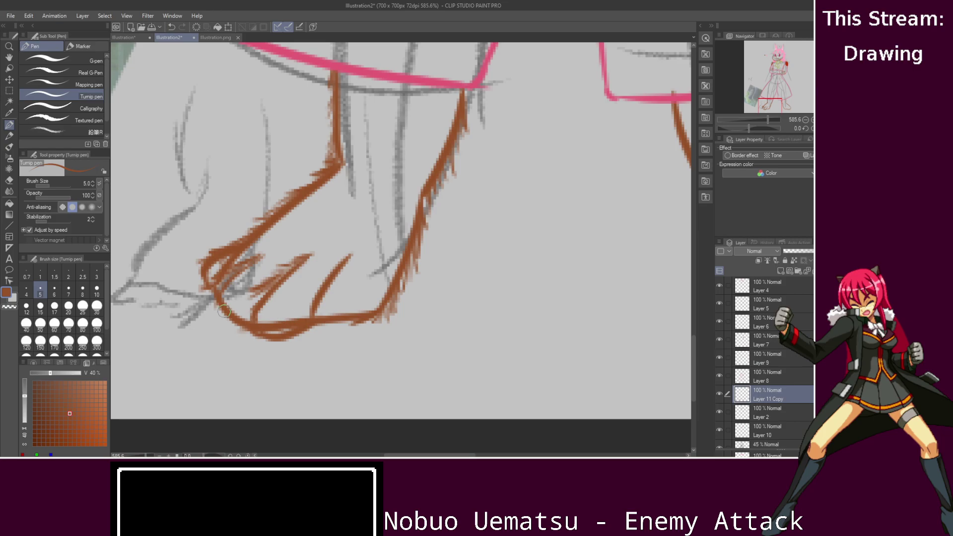
pyautogui.moveTo(218, 297); pyautogui.dragTo(246, 325)
pyautogui.moveTo(313, 319); pyautogui.dragTo(366, 319)
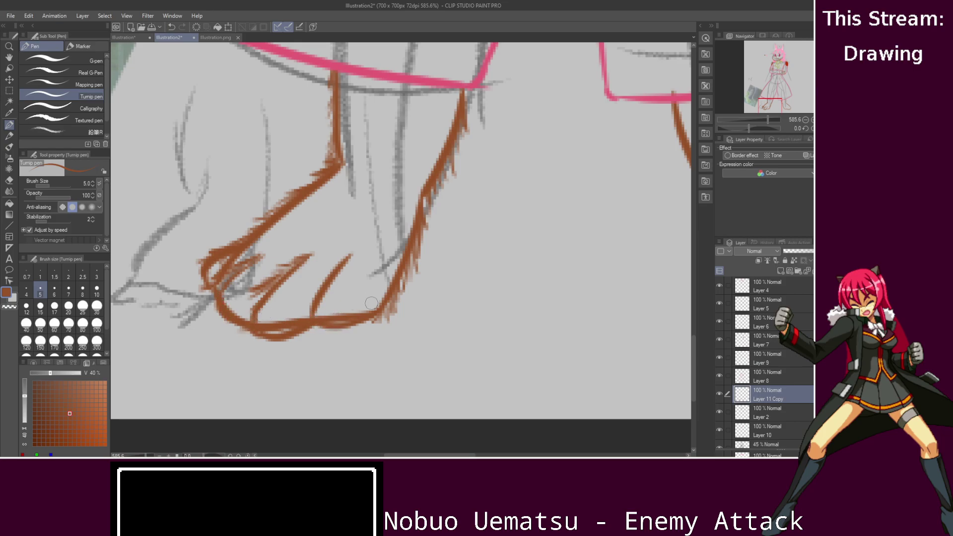
pyautogui.moveTo(348, 255); pyautogui.dragTo(329, 268)
pyautogui.moveTo(343, 263); pyautogui.dragTo(316, 279)
pyautogui.moveTo(331, 277); pyautogui.dragTo(298, 311)
pyautogui.scroll(-2, 407, 313)
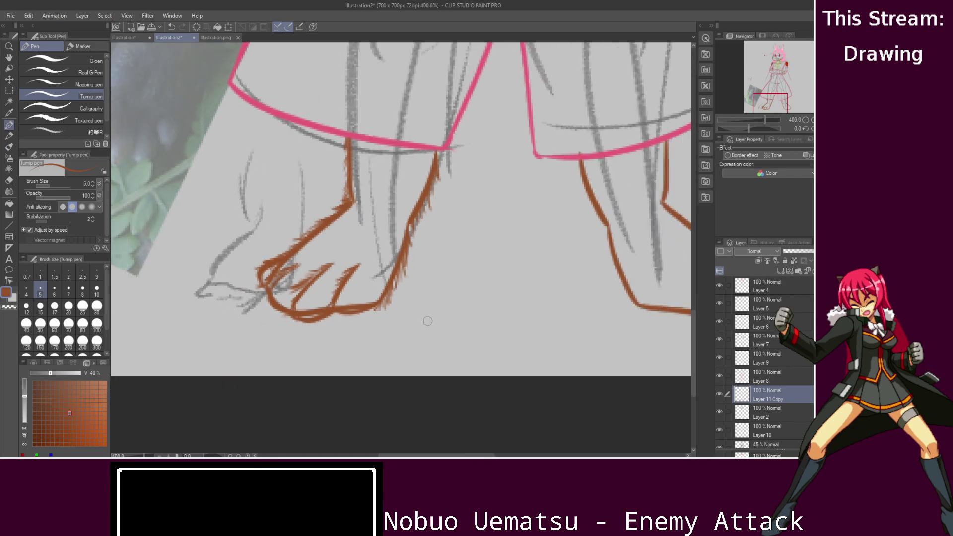
pyautogui.moveTo(457, 455); pyautogui.dragTo(504, 455)
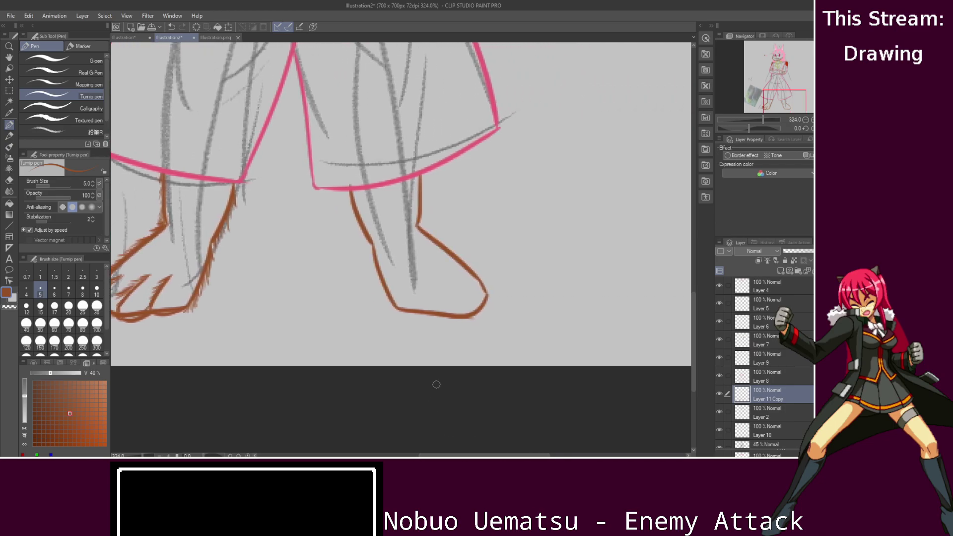
# - Draw fur over the right foot's top plus toe divisions and sole strokes
pyautogui.scroll(2, 515, 361)
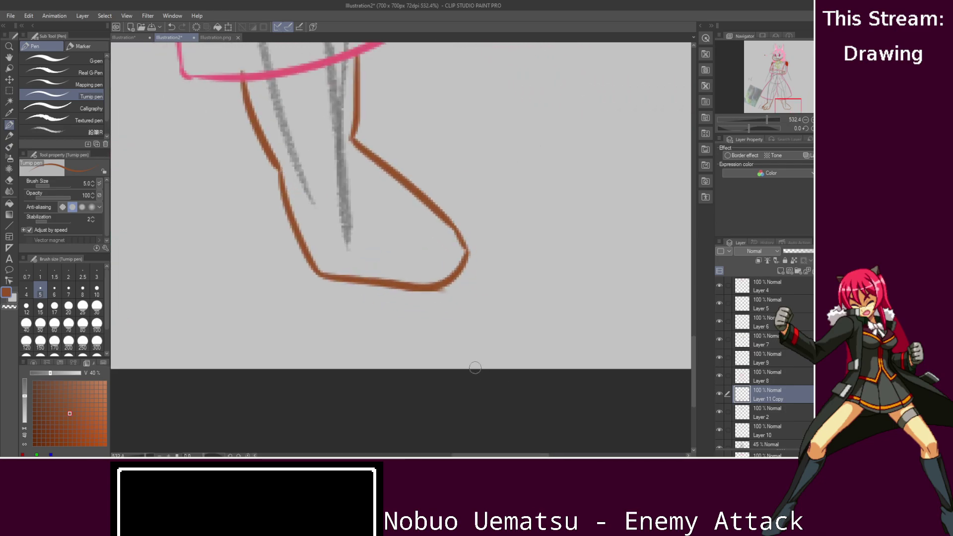
pyautogui.moveTo(436, 214); pyautogui.dragTo(470, 247)
pyautogui.moveTo(441, 215); pyautogui.dragTo(471, 246)
pyautogui.moveTo(416, 229)
pyautogui.mouseDown()
pyautogui.moveTo(460, 263)
pyautogui.moveTo(413, 283)
pyautogui.mouseUp()
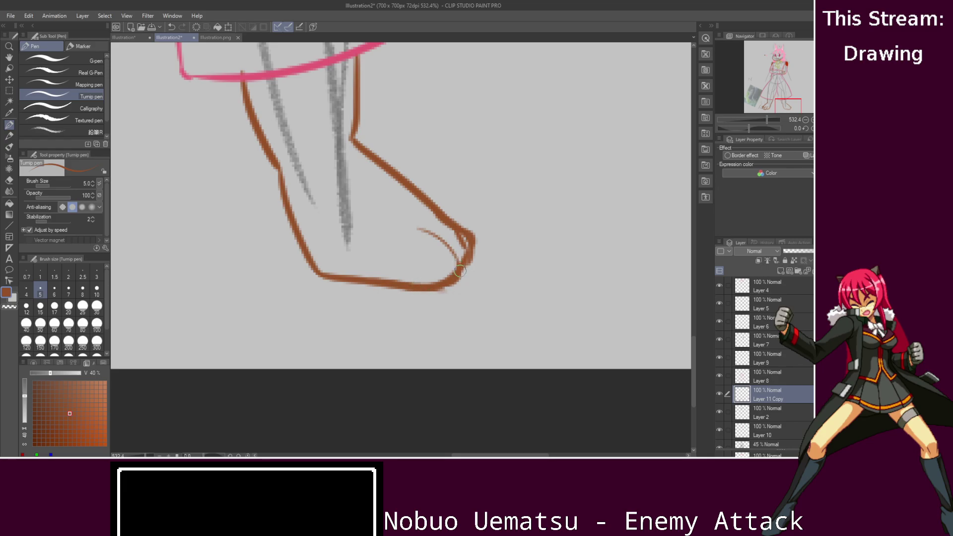
pyautogui.moveTo(378, 233)
pyautogui.mouseDown()
pyautogui.moveTo(398, 285)
pyautogui.moveTo(385, 291)
pyautogui.mouseUp()
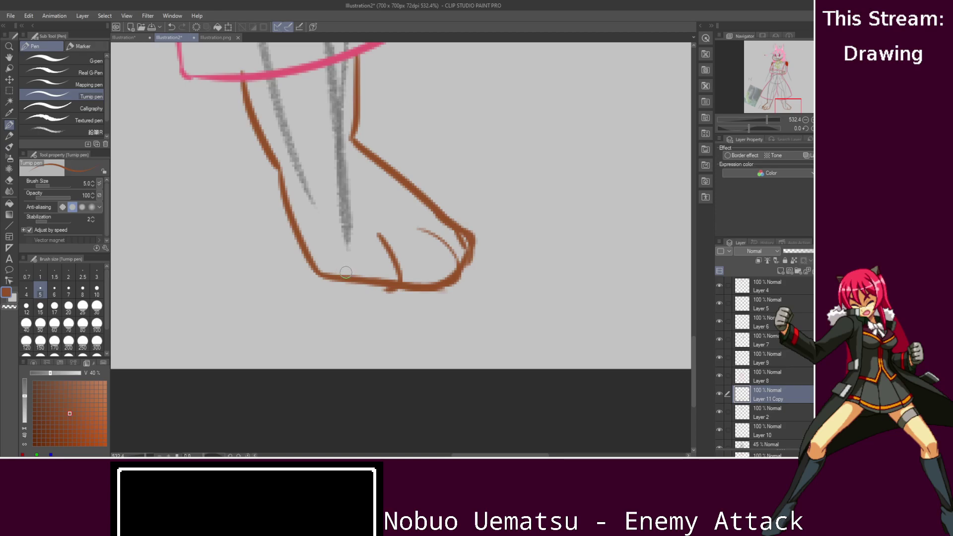
pyautogui.moveTo(480, 454)
pyautogui.mouseDown()
pyautogui.moveTo(417, 455)
pyautogui.moveTo(455, 454)
pyautogui.mouseUp()
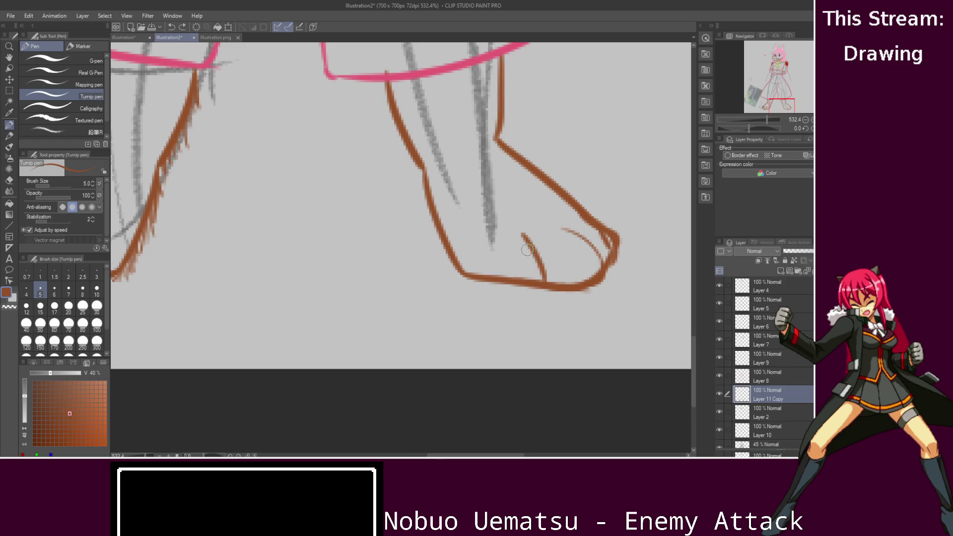
pyautogui.hotkey('ctrl', 'z')
pyautogui.moveTo(524, 232); pyautogui.dragTo(554, 289)
pyautogui.moveTo(484, 237)
pyautogui.mouseDown()
pyautogui.moveTo(500, 263)
pyautogui.moveTo(496, 288)
pyautogui.moveTo(508, 280)
pyautogui.moveTo(566, 291)
pyautogui.mouseUp()
pyautogui.hotkey('ctrl', 'z')
pyautogui.moveTo(506, 280); pyautogui.dragTo(557, 287)
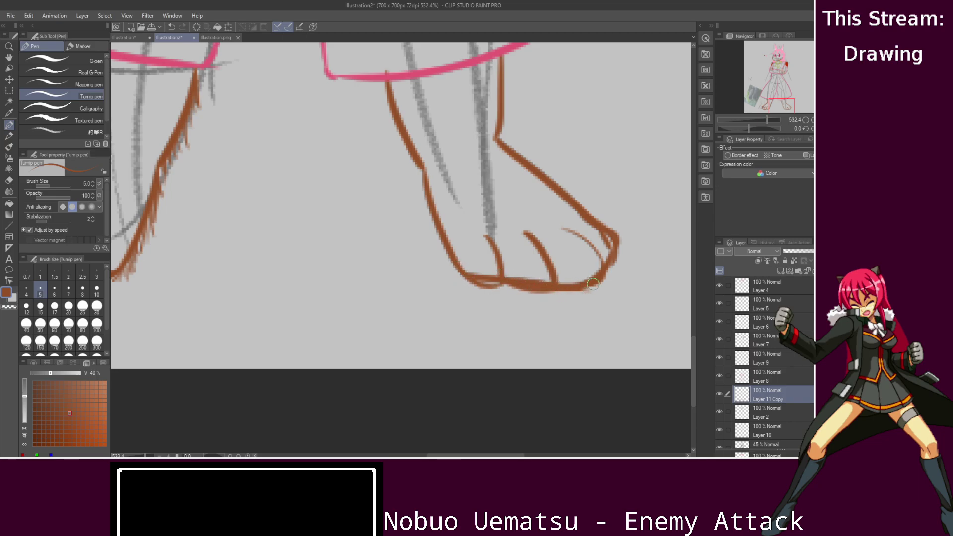
# - Add claw marks past the toe tip and fur hatching along the toes and leg
pyautogui.moveTo(504, 52)
pyautogui.mouseDown()
pyautogui.moveTo(511, 96)
pyautogui.moveTo(503, 80)
pyautogui.moveTo(500, 93)
pyautogui.moveTo(517, 158)
pyautogui.moveTo(547, 166)
pyautogui.moveTo(520, 157)
pyautogui.moveTo(627, 236)
pyautogui.mouseUp()
pyautogui.moveTo(564, 228)
pyautogui.mouseDown()
pyautogui.moveTo(600, 244)
pyautogui.moveTo(617, 267)
pyautogui.mouseUp()
pyautogui.moveTo(525, 231)
pyautogui.mouseDown()
pyautogui.moveTo(561, 260)
pyautogui.moveTo(564, 283)
pyautogui.mouseUp()
pyautogui.moveTo(487, 231); pyautogui.dragTo(517, 293)
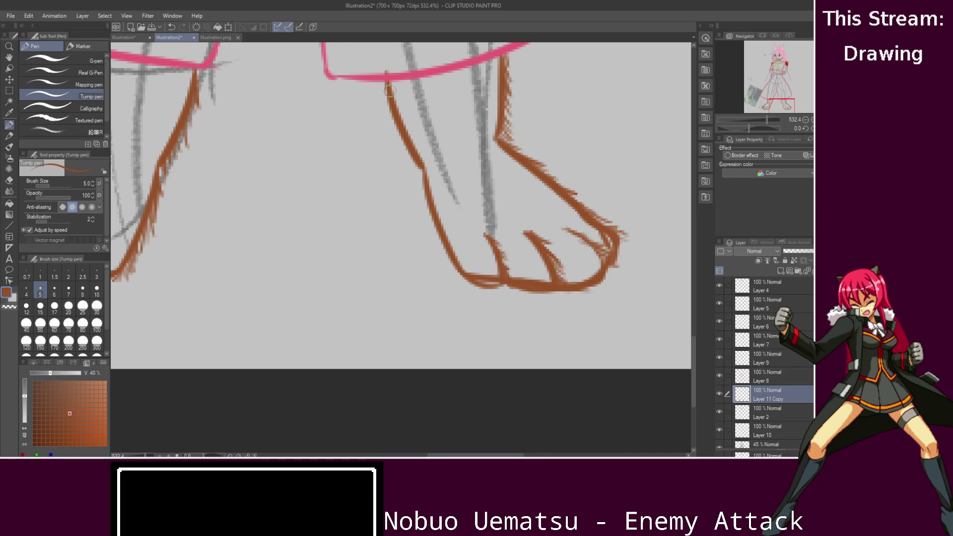
pyautogui.moveTo(385, 79)
pyautogui.mouseDown()
pyautogui.moveTo(397, 145)
pyautogui.moveTo(383, 84)
pyautogui.moveTo(380, 93)
pyautogui.mouseUp()
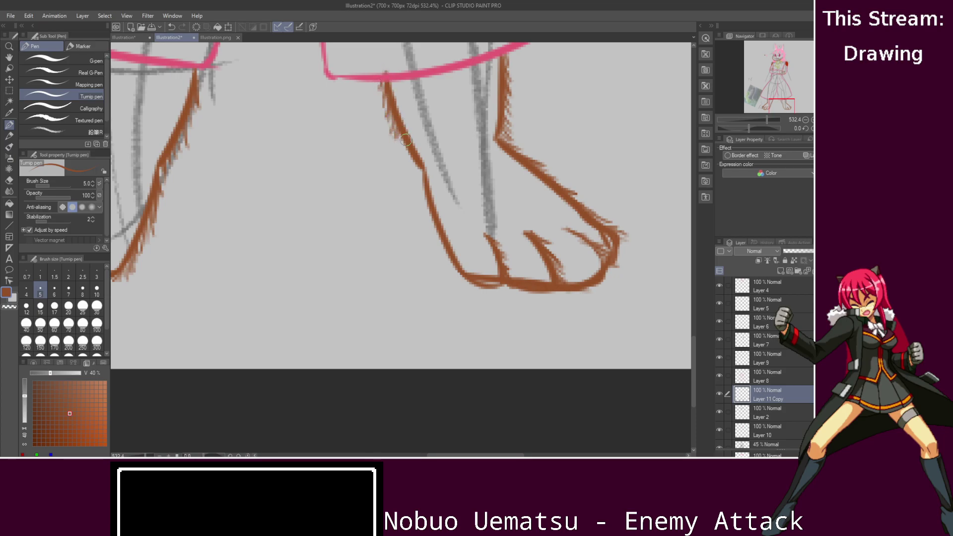
pyautogui.moveTo(398, 134)
pyautogui.mouseDown()
pyautogui.moveTo(402, 160)
pyautogui.moveTo(409, 150)
pyautogui.moveTo(419, 181)
pyautogui.moveTo(431, 186)
pyautogui.moveTo(426, 176)
pyautogui.moveTo(422, 217)
pyautogui.moveTo(430, 191)
pyautogui.moveTo(449, 264)
pyautogui.mouseUp()
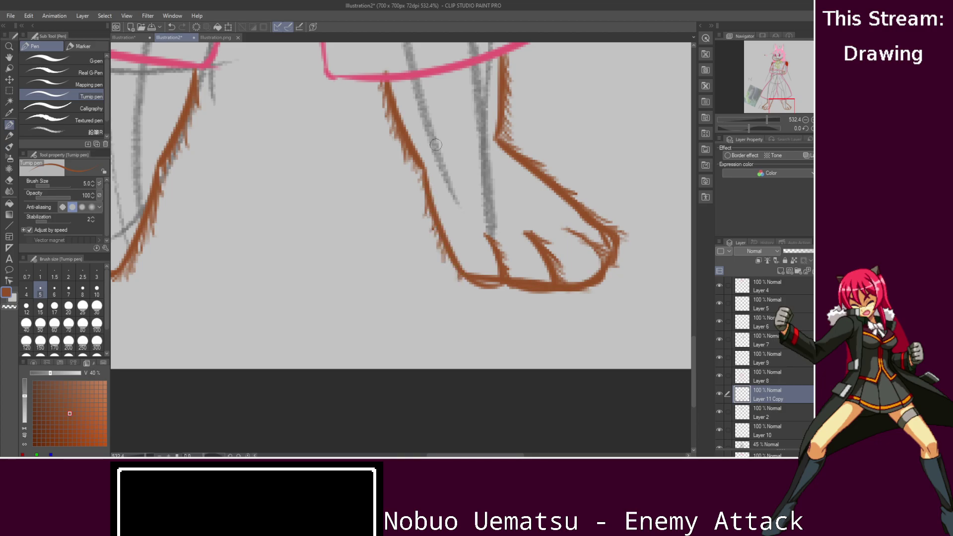
pyautogui.hotkey('alt', 'Tab')
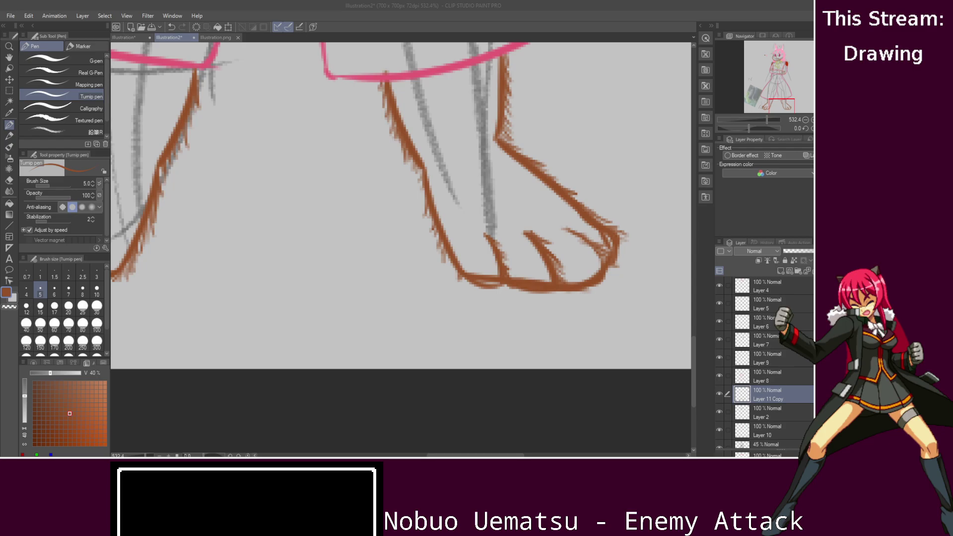
pyautogui.hotkey('alt', 'Tab')
pyautogui.hotkey('alt', 'Tab')
pyautogui.hotkey('alt', 'Tab')
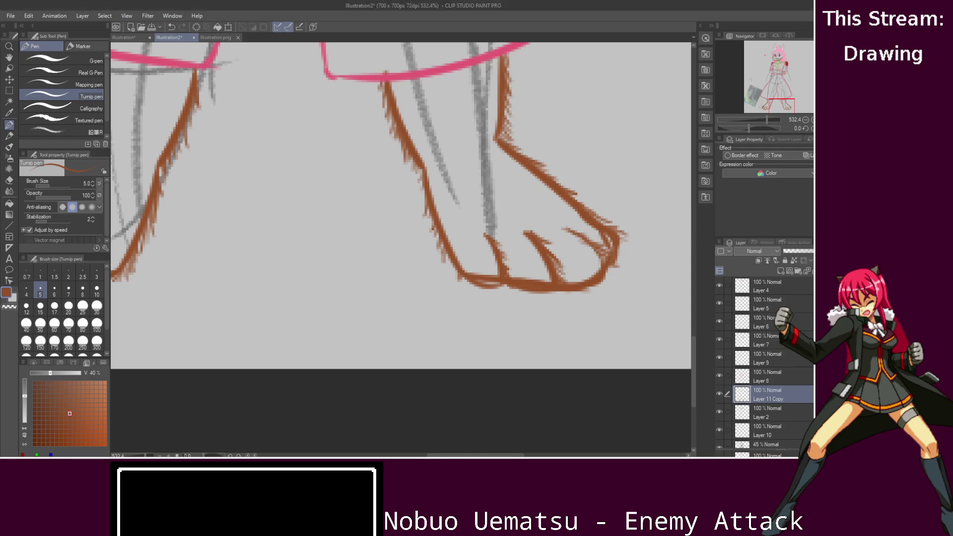
pyautogui.scroll(-2, 427, 120)
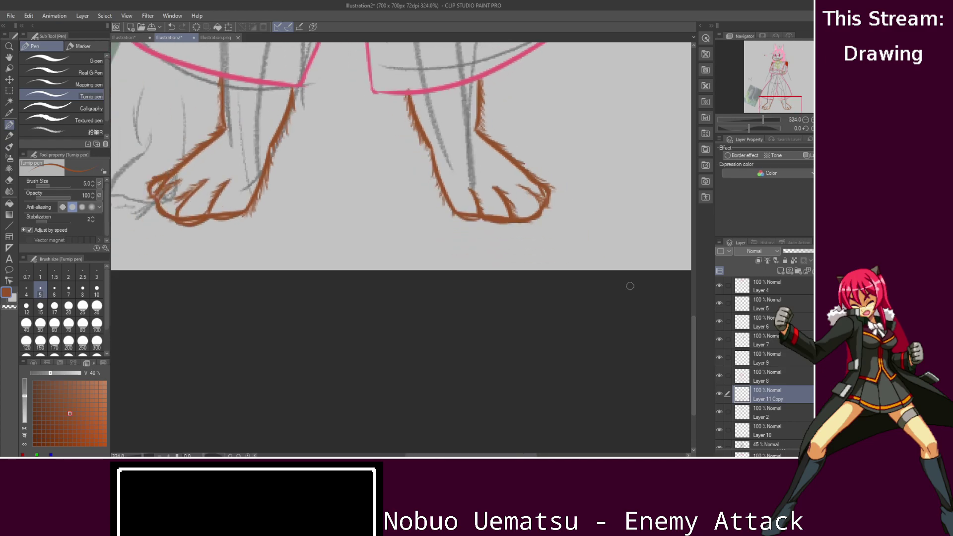
pyautogui.moveTo(695, 333); pyautogui.dragTo(710, 238)
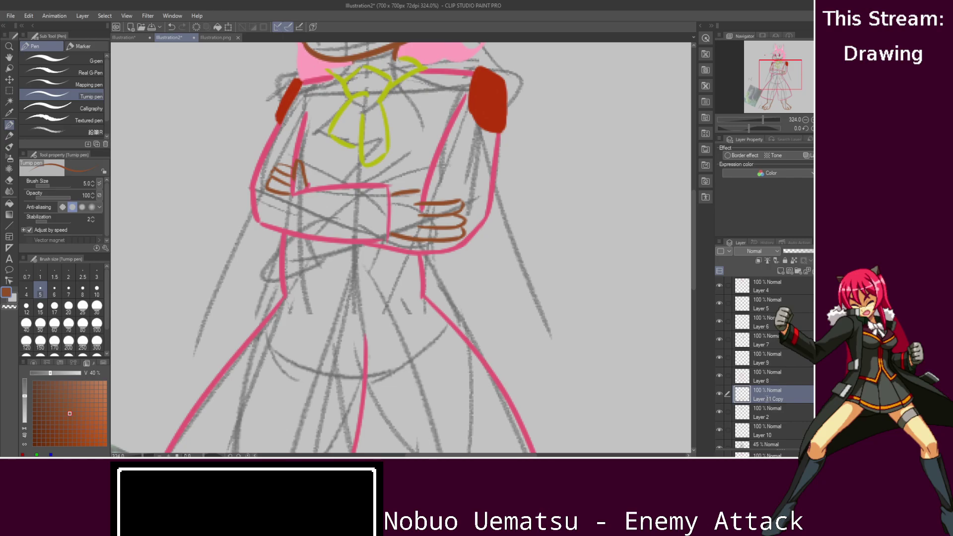
# - Rename the feet layer to 'rabbit feet'
pyautogui.doubleClick(766, 399)
pyautogui.write('rabbit feet')
pyautogui.press('Return')
# - Identify the hand-strokes layer and rename it 'rabbit hands'
pyautogui.click(778, 384)
pyautogui.click(720, 376)
pyautogui.click(720, 376)
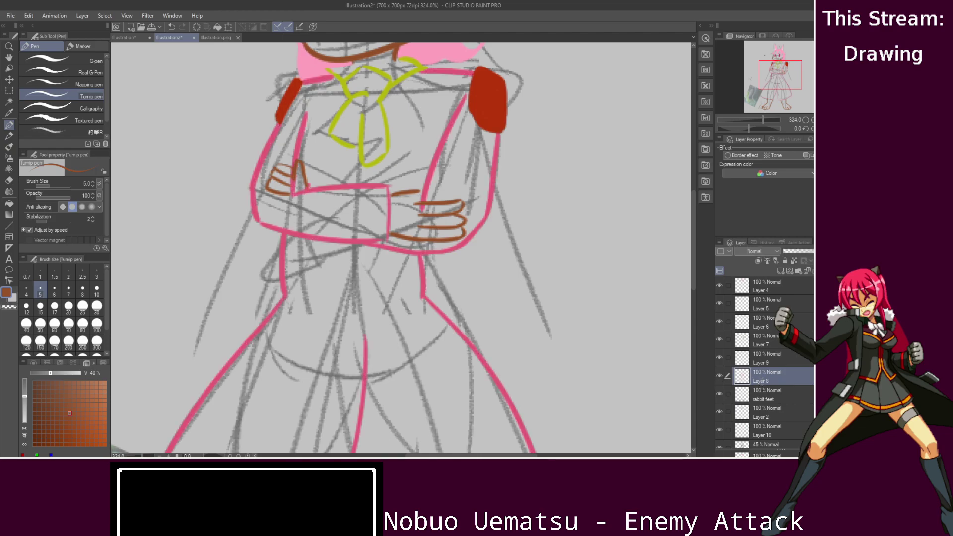
pyautogui.click(782, 362)
pyautogui.click(719, 358)
pyautogui.click(719, 358)
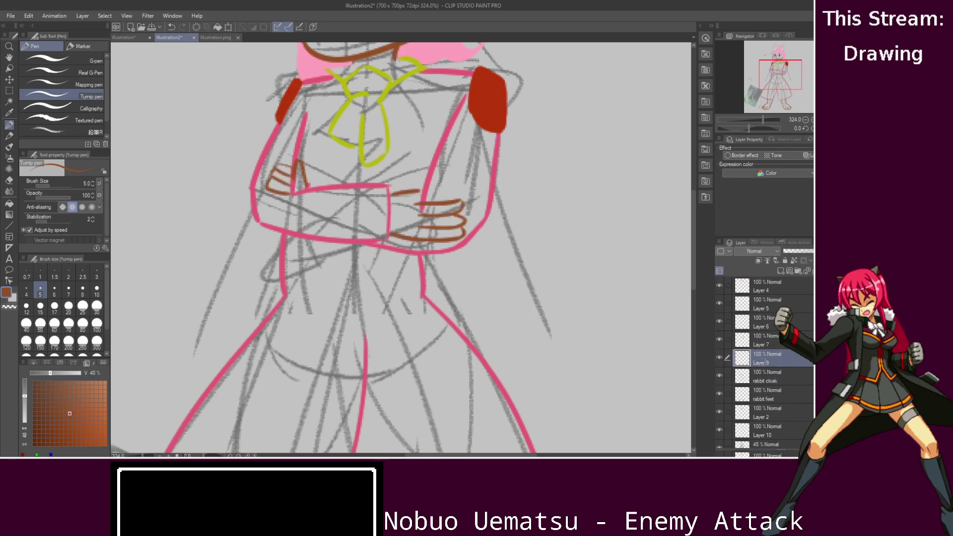
pyautogui.doubleClick(766, 362)
pyautogui.write('rabbit hands')
pyautogui.press('Return')
# - Check the shoulder-block layer and the other unnamed layers above it
pyautogui.click(767, 340)
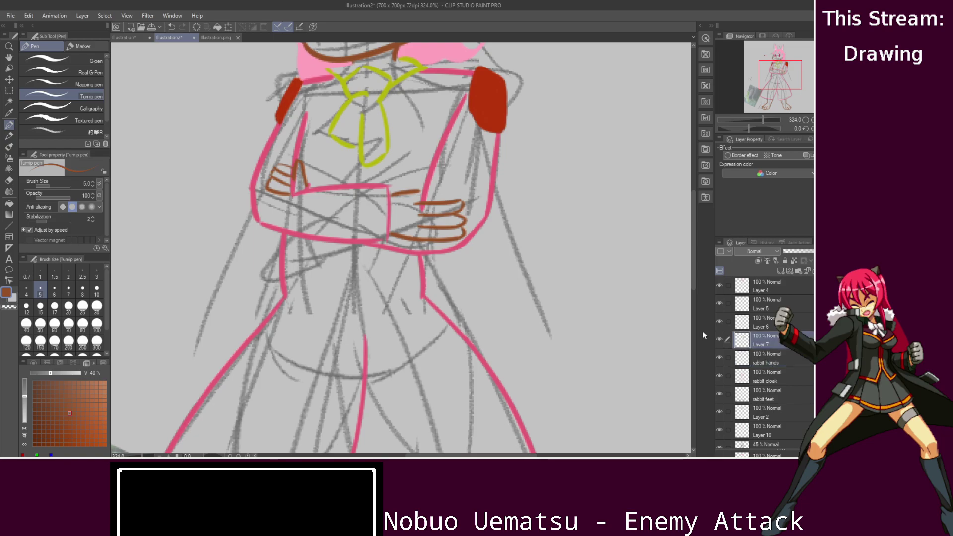
pyautogui.click(720, 341)
pyautogui.click(719, 341)
pyautogui.click(731, 320)
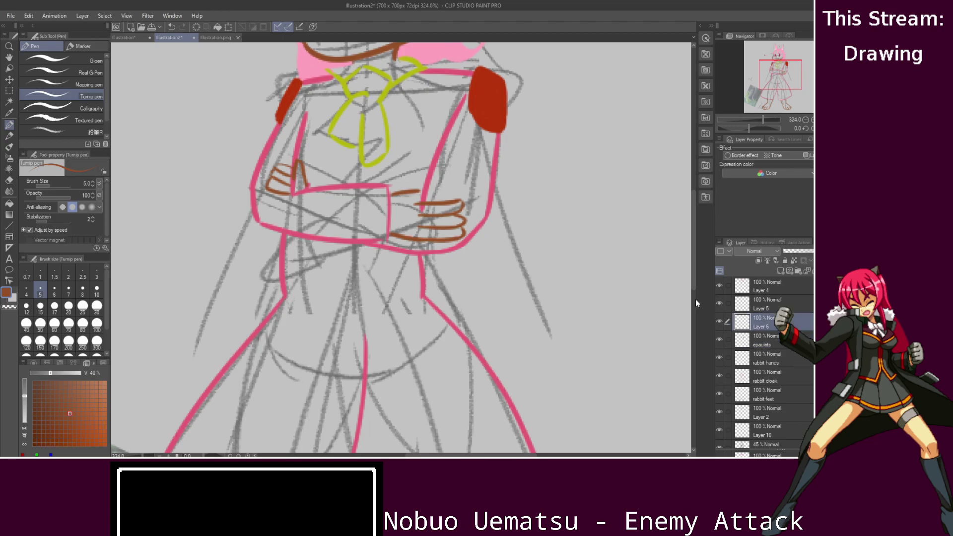
pyautogui.moveTo(693, 275); pyautogui.dragTo(698, 243)
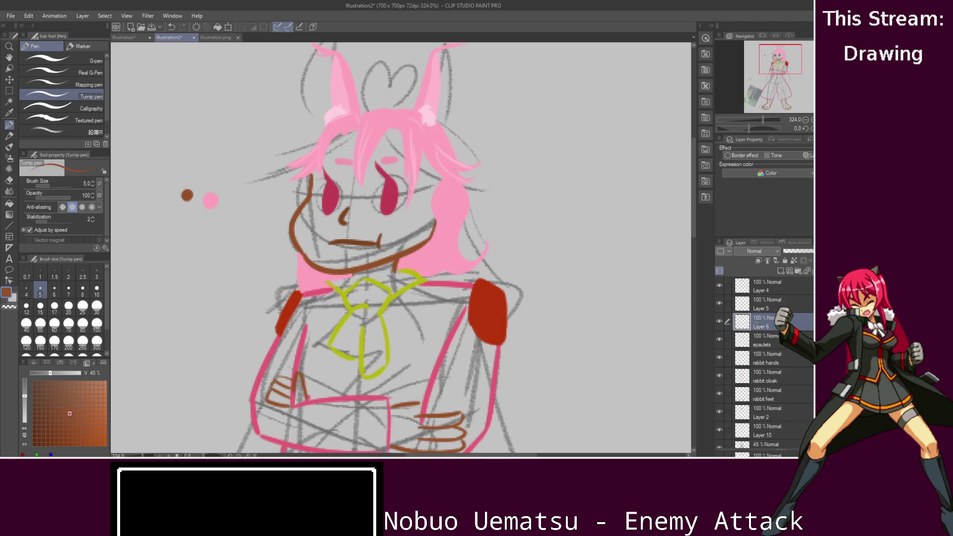
pyautogui.click(739, 305)
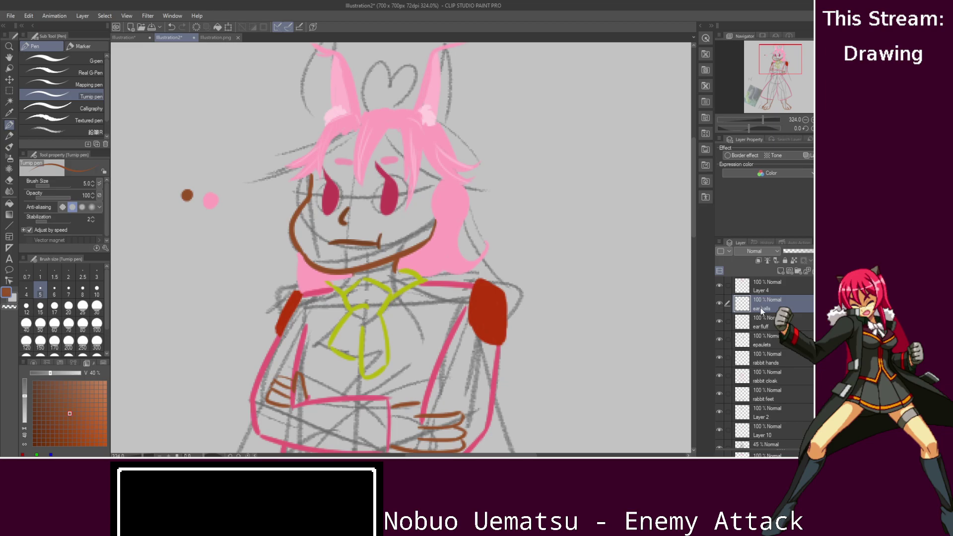
pyautogui.click(752, 286)
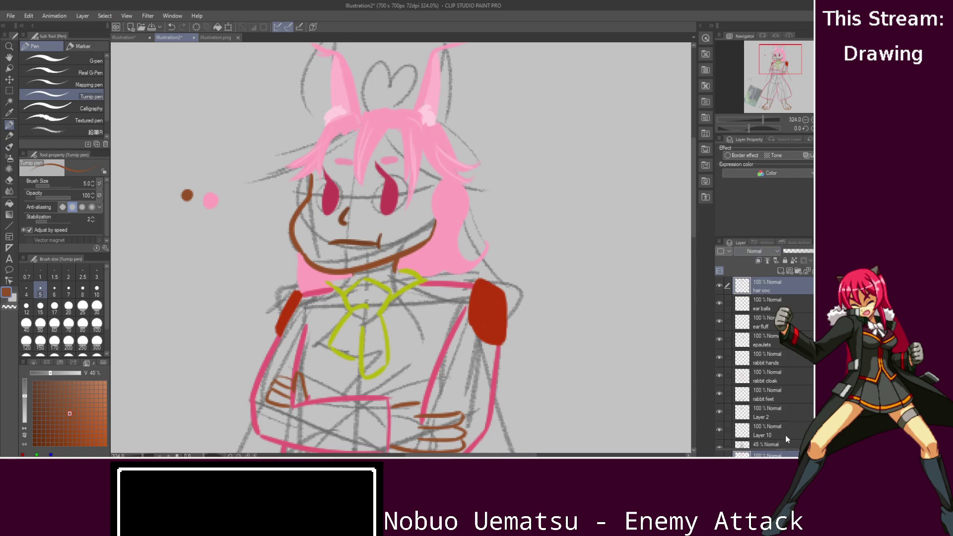
# - Identify the face-lines layer and rename it 'The Rabbit'
pyautogui.click(770, 417)
pyautogui.click(719, 411)
pyautogui.click(718, 411)
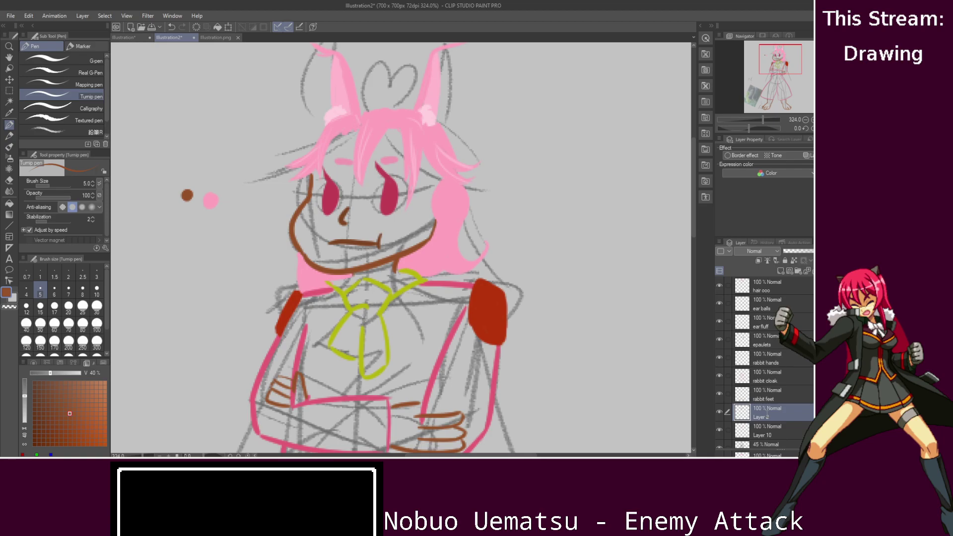
pyautogui.write('The Rabbit')
pyautogui.press('Return')
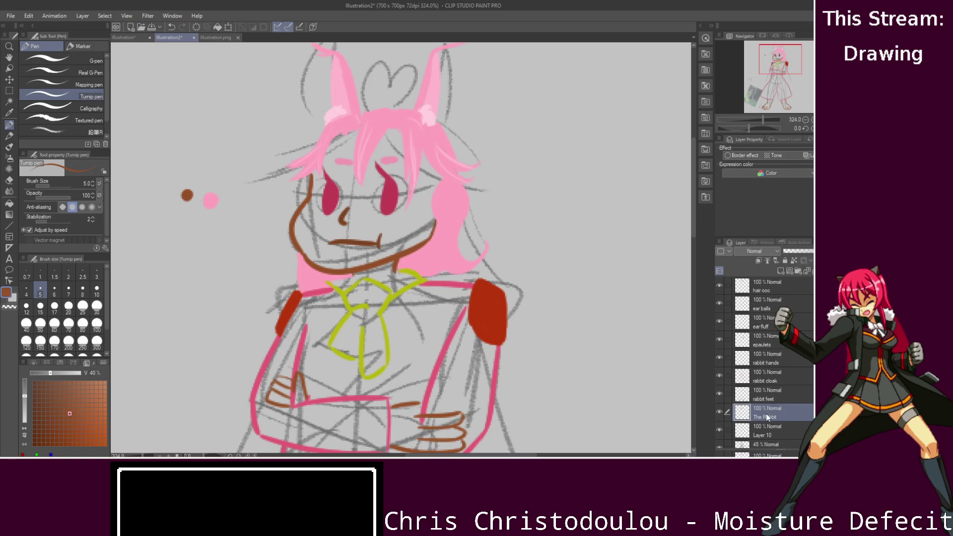
# - Select the next layers down, including the faint 45% sketch layer
pyautogui.click(777, 431)
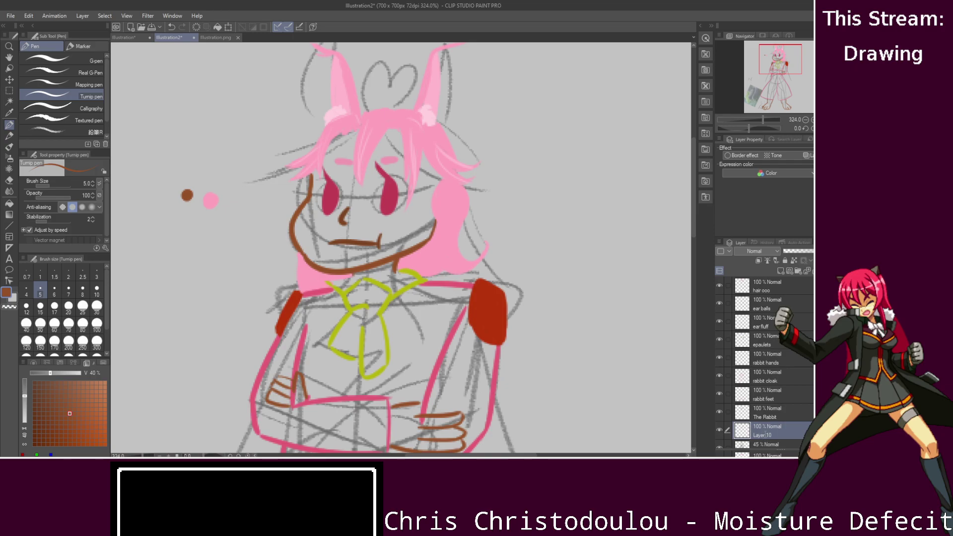
pyautogui.scroll(-2, 790, 428)
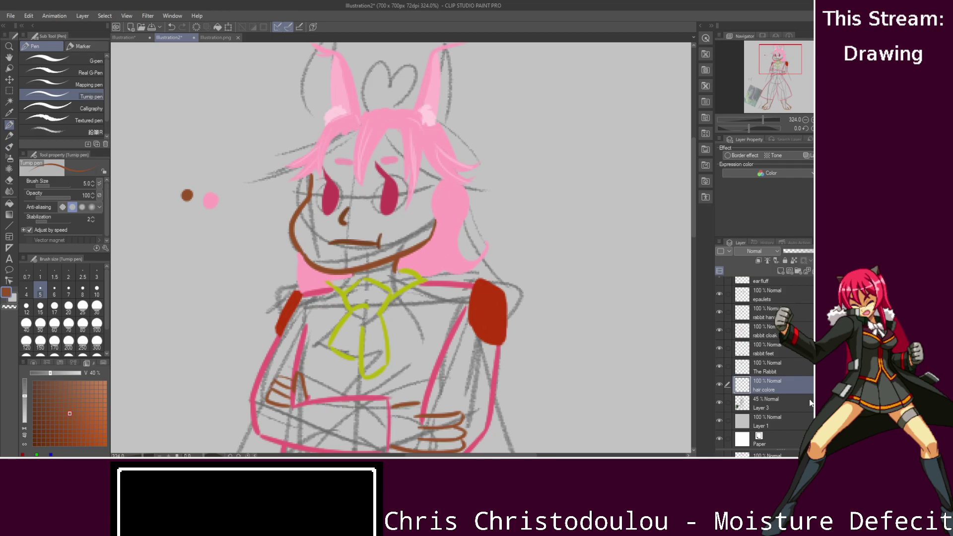
pyautogui.click(744, 407)
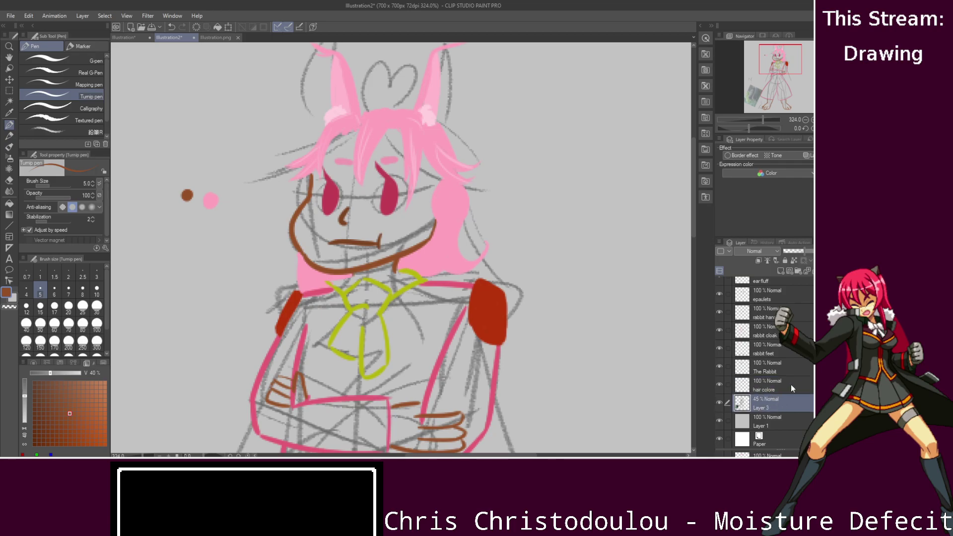
pyautogui.scroll(2, 794, 387)
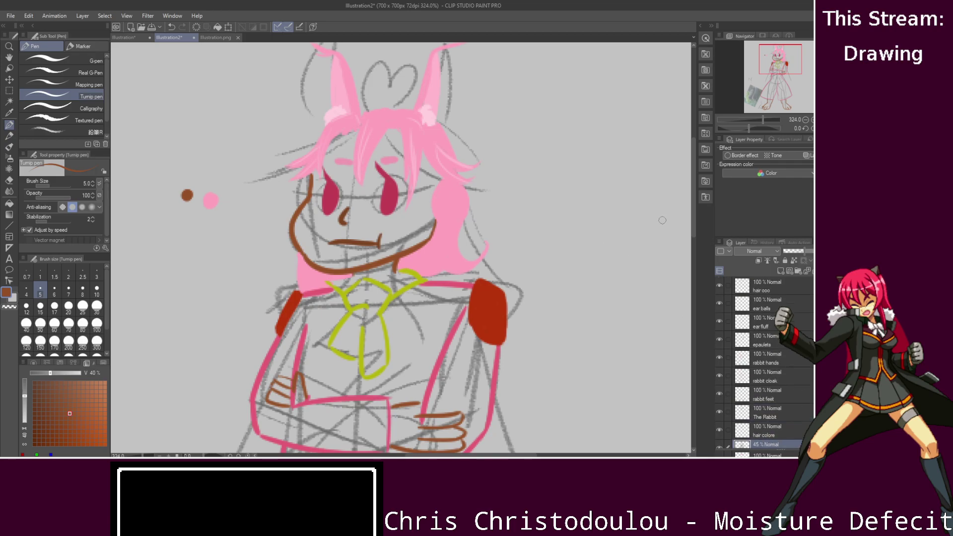
pyautogui.scroll(-2, 774, 368)
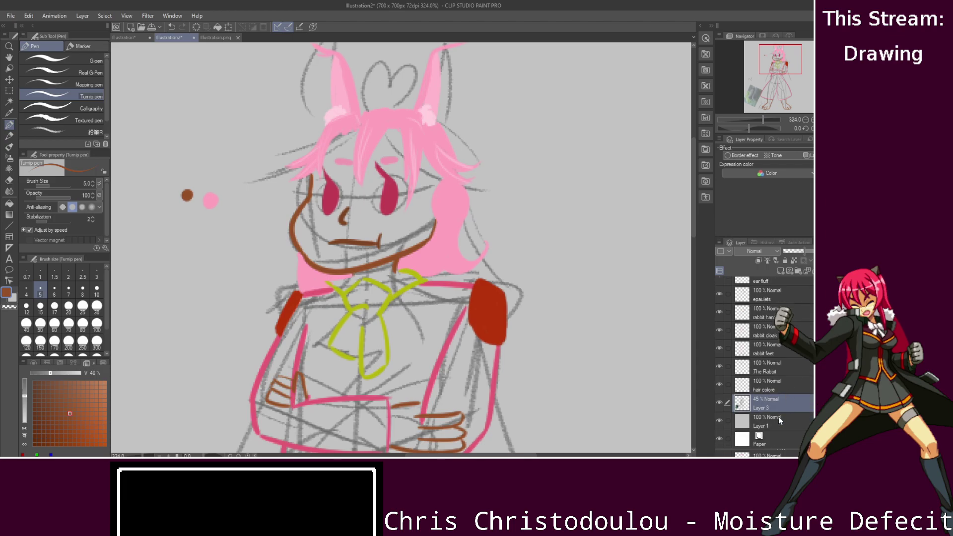
pyautogui.click(780, 271)
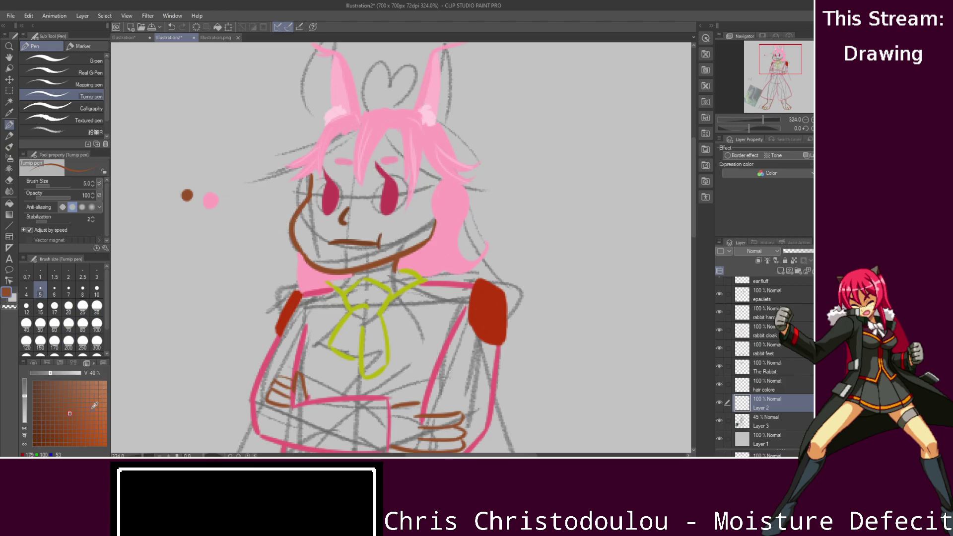
pyautogui.click(70, 391)
pyautogui.moveTo(335, 143)
pyautogui.mouseDown()
pyautogui.moveTo(313, 196)
pyautogui.moveTo(327, 145)
pyautogui.mouseUp()
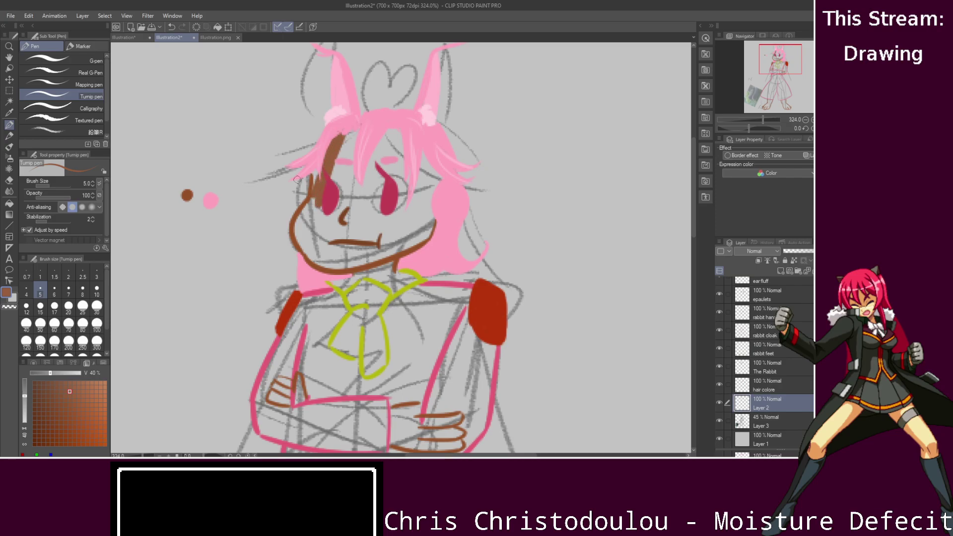
pyautogui.hotkey('ctrl', 'z')
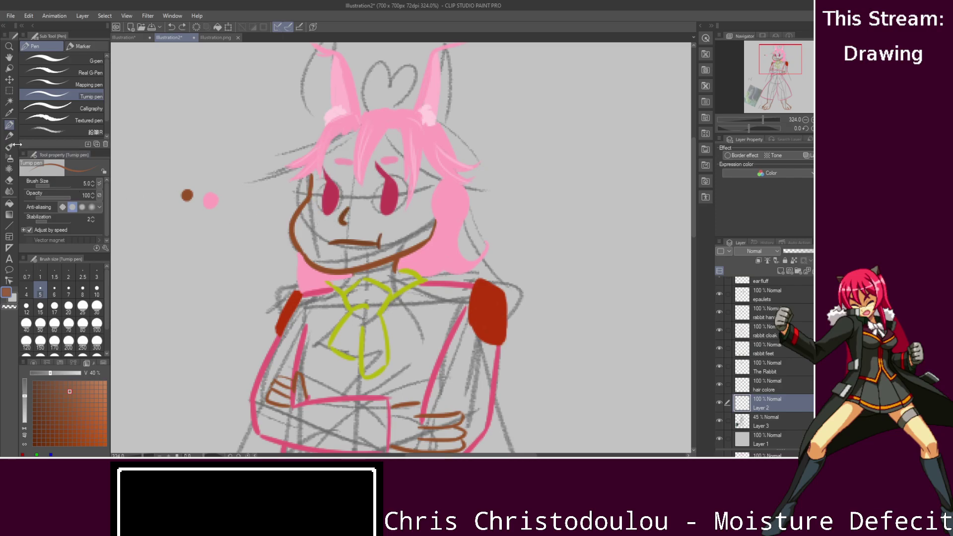
pyautogui.click(83, 392)
pyautogui.moveTo(336, 188)
pyautogui.mouseDown()
pyautogui.moveTo(322, 229)
pyautogui.moveTo(405, 183)
pyautogui.moveTo(373, 229)
pyautogui.moveTo(420, 220)
pyautogui.mouseUp()
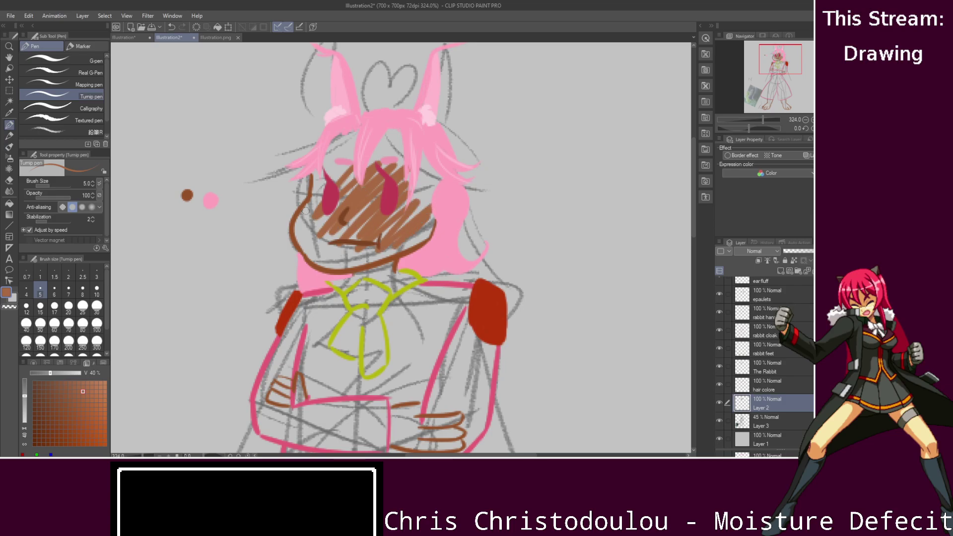
pyautogui.hotkey('ctrl', 'z')
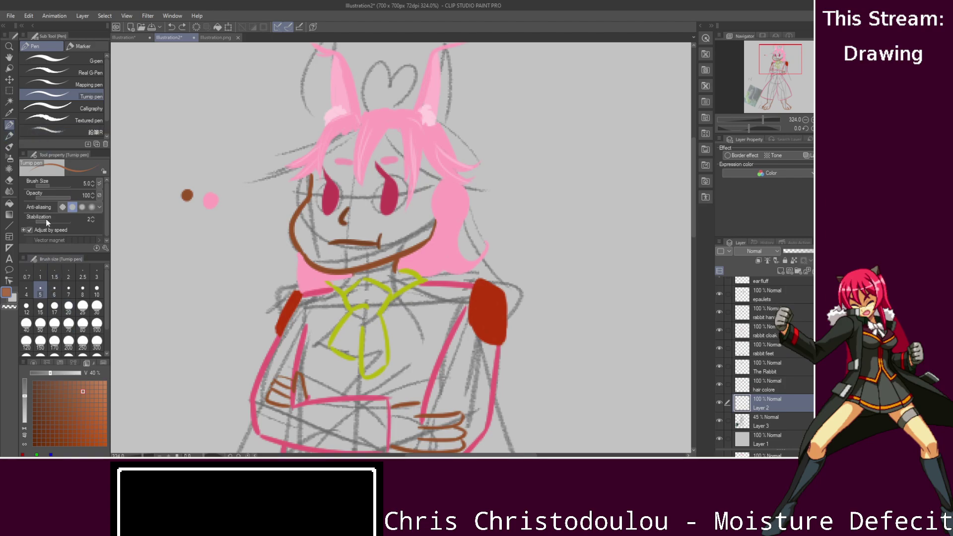
pyautogui.click(9, 147)
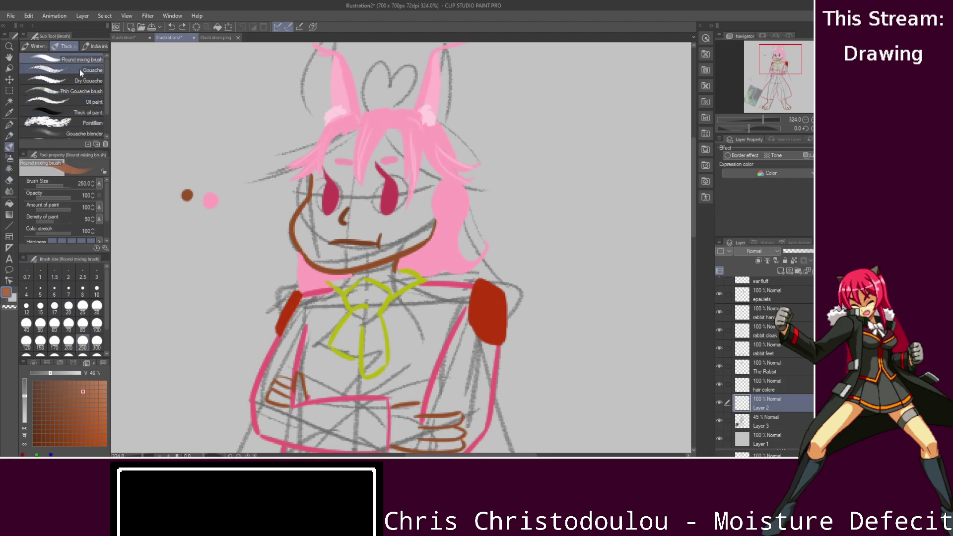
pyautogui.click(9, 135)
pyautogui.click(40, 306)
pyautogui.moveTo(350, 187)
pyautogui.mouseDown()
pyautogui.moveTo(431, 164)
pyautogui.moveTo(388, 219)
pyautogui.moveTo(344, 241)
pyautogui.moveTo(325, 238)
pyautogui.moveTo(344, 213)
pyautogui.moveTo(357, 242)
pyautogui.moveTo(397, 237)
pyautogui.moveTo(447, 213)
pyautogui.moveTo(429, 203)
pyautogui.moveTo(443, 190)
pyautogui.moveTo(421, 177)
pyautogui.moveTo(366, 201)
pyautogui.moveTo(361, 185)
pyautogui.moveTo(392, 165)
pyautogui.mouseUp()
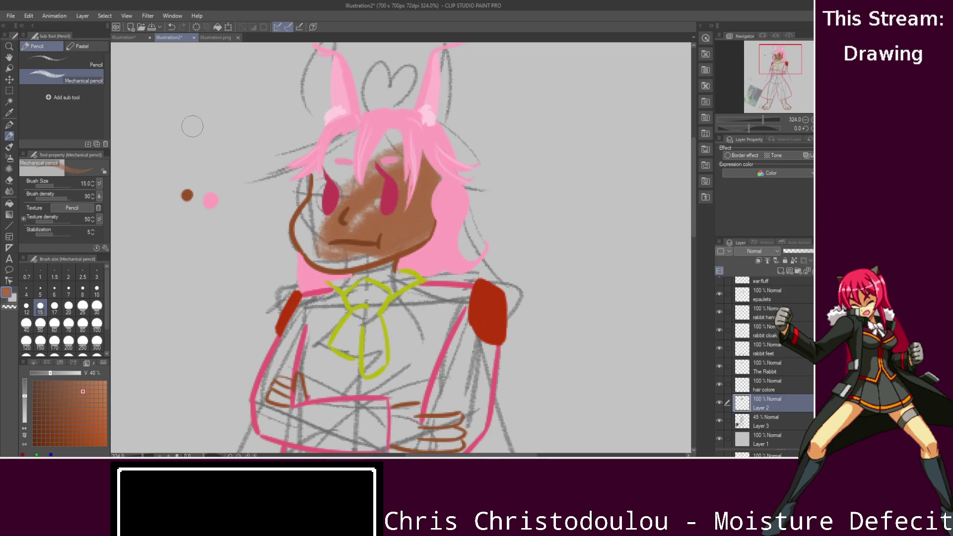
pyautogui.hotkey('ctrl', 'z')
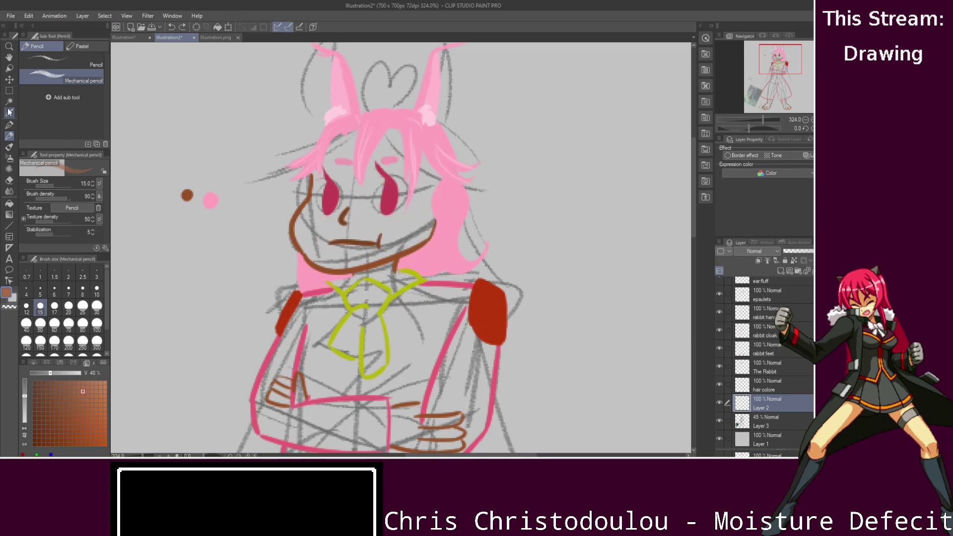
pyautogui.press('p')
pyautogui.click(40, 293)
pyautogui.click(41, 306)
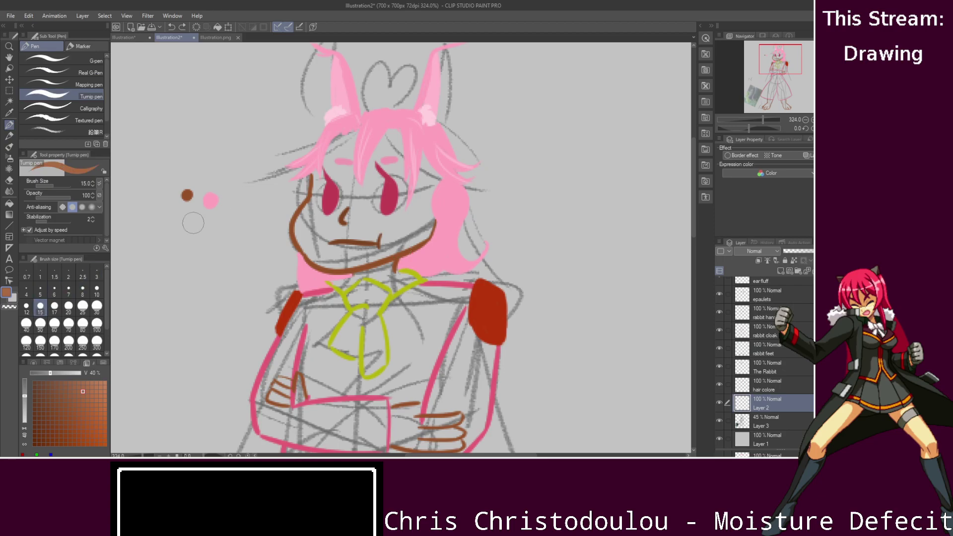
# - Fill the forehead, left cheek, chin and neck brown, then add a new layer above
pyautogui.moveTo(344, 141)
pyautogui.mouseDown()
pyautogui.moveTo(374, 208)
pyautogui.moveTo(433, 207)
pyautogui.moveTo(434, 179)
pyautogui.moveTo(422, 222)
pyautogui.moveTo(358, 238)
pyautogui.moveTo(325, 234)
pyautogui.moveTo(424, 234)
pyautogui.moveTo(392, 239)
pyautogui.moveTo(399, 220)
pyautogui.moveTo(329, 230)
pyautogui.moveTo(327, 193)
pyautogui.moveTo(300, 237)
pyautogui.mouseUp()
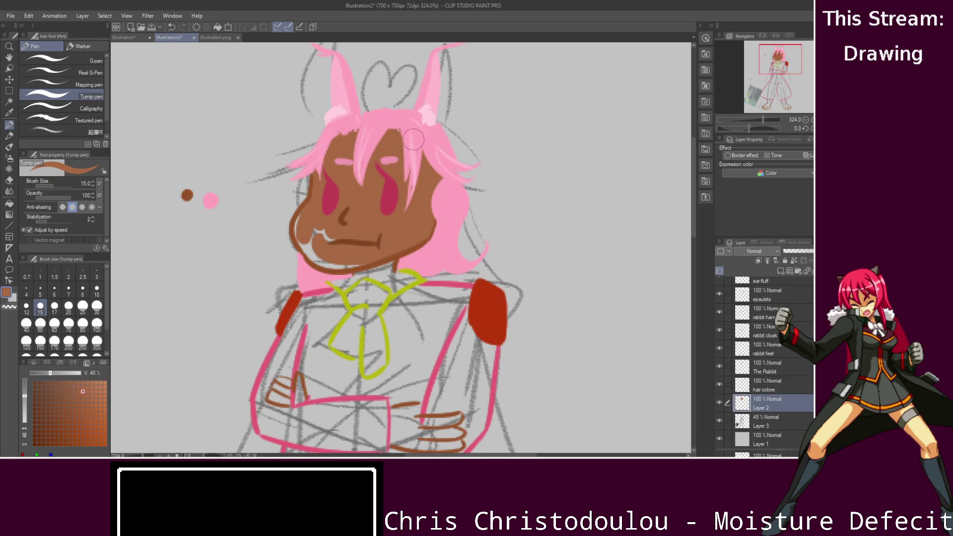
pyautogui.moveTo(299, 233)
pyautogui.mouseDown()
pyautogui.moveTo(317, 248)
pyautogui.moveTo(316, 223)
pyautogui.moveTo(322, 240)
pyautogui.moveTo(322, 225)
pyautogui.moveTo(353, 233)
pyautogui.moveTo(308, 235)
pyautogui.moveTo(367, 264)
pyautogui.moveTo(348, 243)
pyautogui.moveTo(336, 247)
pyautogui.moveTo(399, 242)
pyautogui.moveTo(355, 263)
pyautogui.moveTo(405, 259)
pyautogui.moveTo(385, 251)
pyautogui.moveTo(358, 267)
pyautogui.mouseUp()
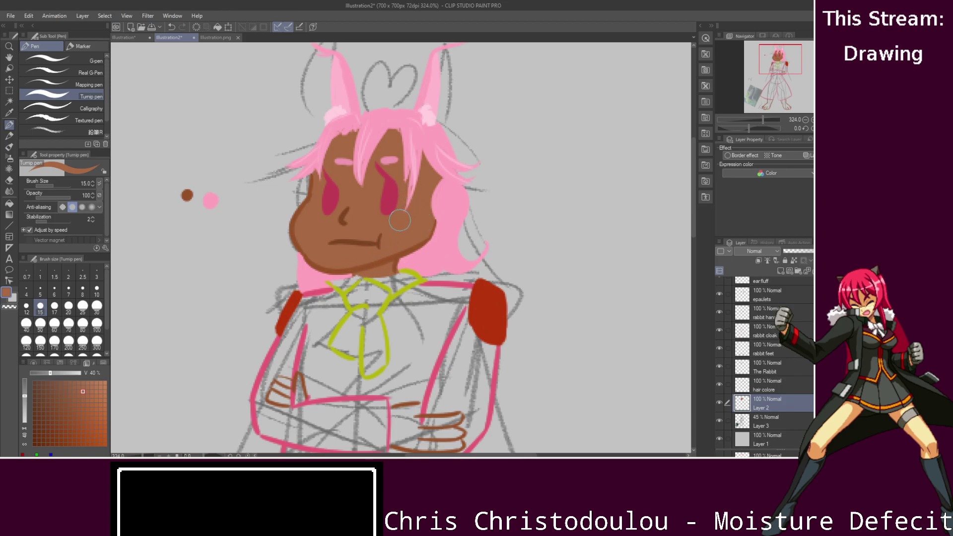
pyautogui.moveTo(388, 277); pyautogui.dragTo(390, 265)
pyautogui.moveTo(357, 273)
pyautogui.mouseDown()
pyautogui.moveTo(377, 290)
pyautogui.moveTo(398, 272)
pyautogui.moveTo(380, 283)
pyautogui.mouseUp()
pyautogui.hotkey('ctrl', 'z')
pyautogui.hotkey('ctrl', 'z')
pyautogui.moveTo(392, 267)
pyautogui.mouseDown()
pyautogui.moveTo(369, 283)
pyautogui.moveTo(384, 273)
pyautogui.mouseUp()
pyautogui.click(779, 269)
pyautogui.click(793, 421)
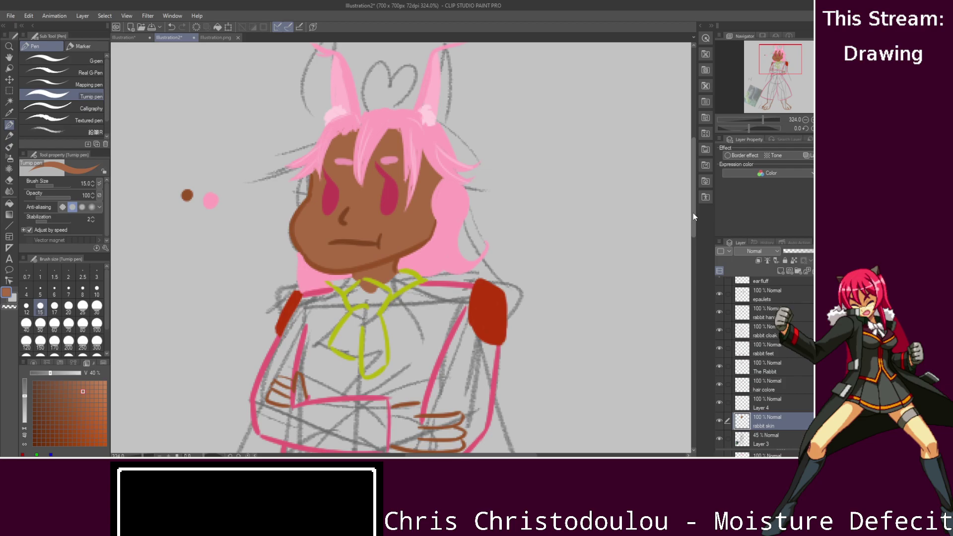
# - Paint brown over the right and left crossed hands, undoing the sloppy strokes
pyautogui.moveTo(694, 206); pyautogui.dragTo(697, 262)
pyautogui.scroll(2, 396, 259)
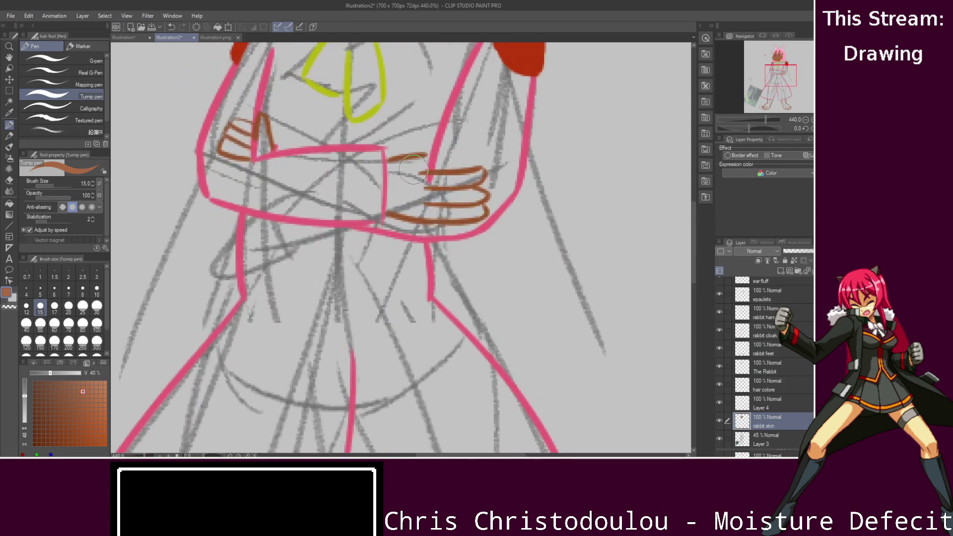
pyautogui.moveTo(396, 177)
pyautogui.mouseDown()
pyautogui.moveTo(395, 218)
pyautogui.moveTo(400, 177)
pyautogui.moveTo(391, 201)
pyautogui.moveTo(474, 199)
pyautogui.moveTo(476, 207)
pyautogui.moveTo(464, 194)
pyautogui.moveTo(474, 174)
pyautogui.moveTo(396, 166)
pyautogui.moveTo(428, 164)
pyautogui.moveTo(399, 167)
pyautogui.moveTo(396, 180)
pyautogui.moveTo(395, 172)
pyautogui.moveTo(477, 197)
pyautogui.mouseUp()
pyautogui.hotkey('ctrl', 'z')
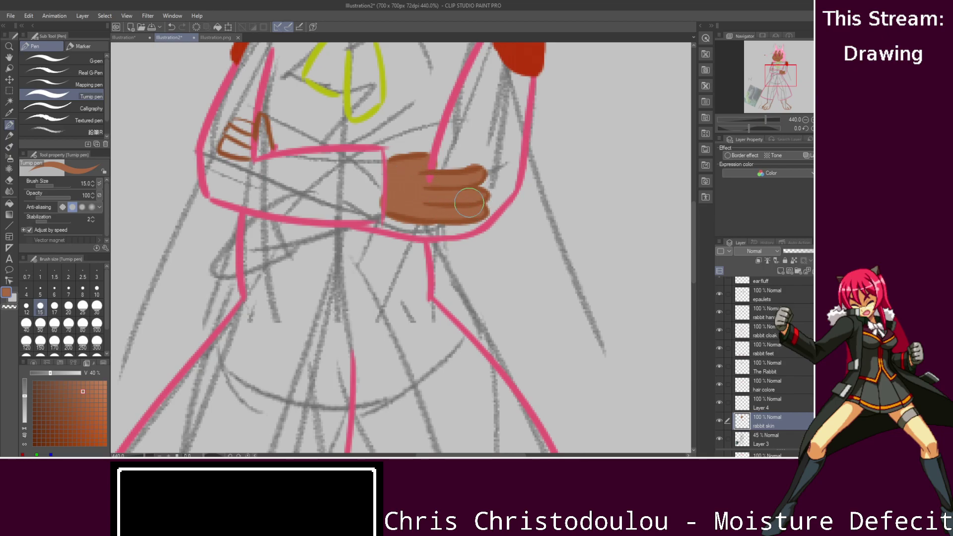
pyautogui.moveTo(222, 144)
pyautogui.mouseDown()
pyautogui.moveTo(239, 126)
pyautogui.moveTo(244, 151)
pyautogui.moveTo(258, 143)
pyautogui.moveTo(261, 116)
pyautogui.moveTo(247, 130)
pyautogui.mouseUp()
pyautogui.hotkey('ctrl', 'z')
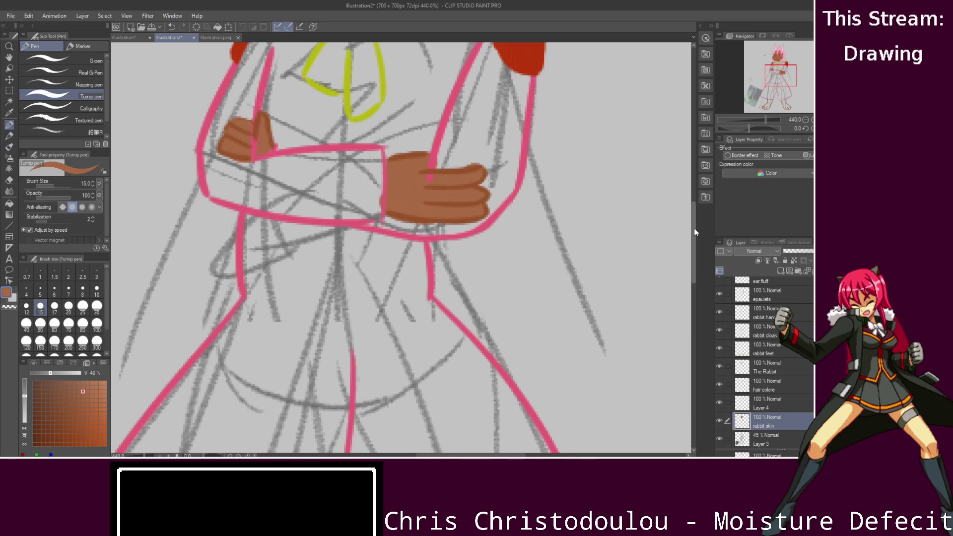
# - Fill the right foot brown from hem to toes, covering the grey gaps between toes
pyautogui.scroll(-10, 546, 278)
pyautogui.moveTo(423, 191); pyautogui.dragTo(494, 334)
pyautogui.click(450, 179)
pyautogui.moveTo(450, 184)
pyautogui.mouseDown()
pyautogui.moveTo(476, 285)
pyautogui.moveTo(494, 164)
pyautogui.moveTo(482, 290)
pyautogui.mouseUp()
pyautogui.moveTo(497, 168)
pyautogui.mouseDown()
pyautogui.moveTo(495, 225)
pyautogui.moveTo(480, 247)
pyautogui.mouseUp()
pyautogui.moveTo(465, 183)
pyautogui.mouseDown()
pyautogui.moveTo(480, 277)
pyautogui.moveTo(451, 258)
pyautogui.moveTo(494, 339)
pyautogui.mouseUp()
pyautogui.moveTo(465, 280)
pyautogui.mouseDown()
pyautogui.moveTo(497, 332)
pyautogui.moveTo(465, 312)
pyautogui.moveTo(491, 334)
pyautogui.moveTo(556, 326)
pyautogui.moveTo(504, 312)
pyautogui.moveTo(572, 344)
pyautogui.moveTo(516, 319)
pyautogui.moveTo(578, 336)
pyautogui.moveTo(539, 336)
pyautogui.moveTo(584, 333)
pyautogui.moveTo(570, 343)
pyautogui.moveTo(529, 291)
pyautogui.moveTo(594, 330)
pyautogui.moveTo(516, 269)
pyautogui.moveTo(514, 254)
pyautogui.moveTo(485, 243)
pyautogui.moveTo(578, 321)
pyautogui.mouseUp()
pyautogui.moveTo(498, 281)
pyautogui.mouseDown()
pyautogui.moveTo(521, 301)
pyautogui.moveTo(504, 314)
pyautogui.moveTo(507, 299)
pyautogui.moveTo(497, 346)
pyautogui.mouseUp()
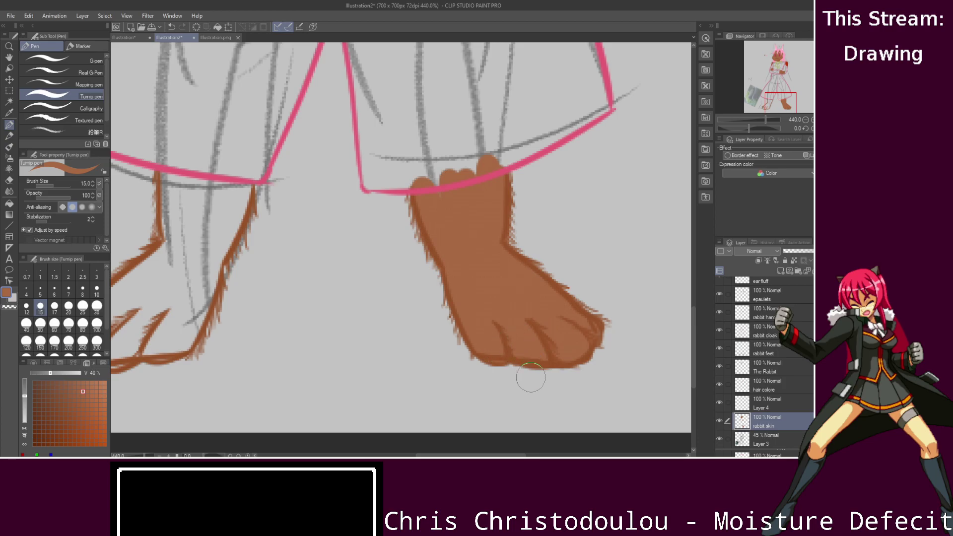
pyautogui.moveTo(453, 455); pyautogui.dragTo(386, 452)
# - Fill the left leg, ankle and clawed toes solid brown, including the ankle notch
pyautogui.moveTo(517, 157); pyautogui.dragTo(535, 281)
pyautogui.moveTo(546, 180)
pyautogui.mouseDown()
pyautogui.moveTo(543, 238)
pyautogui.moveTo(564, 190)
pyautogui.moveTo(591, 189)
pyautogui.moveTo(539, 293)
pyautogui.mouseUp()
pyautogui.moveTo(432, 310)
pyautogui.mouseDown()
pyautogui.moveTo(482, 270)
pyautogui.moveTo(442, 324)
pyautogui.moveTo(424, 328)
pyautogui.moveTo(497, 333)
pyautogui.moveTo(448, 336)
pyautogui.moveTo(546, 243)
pyautogui.mouseUp()
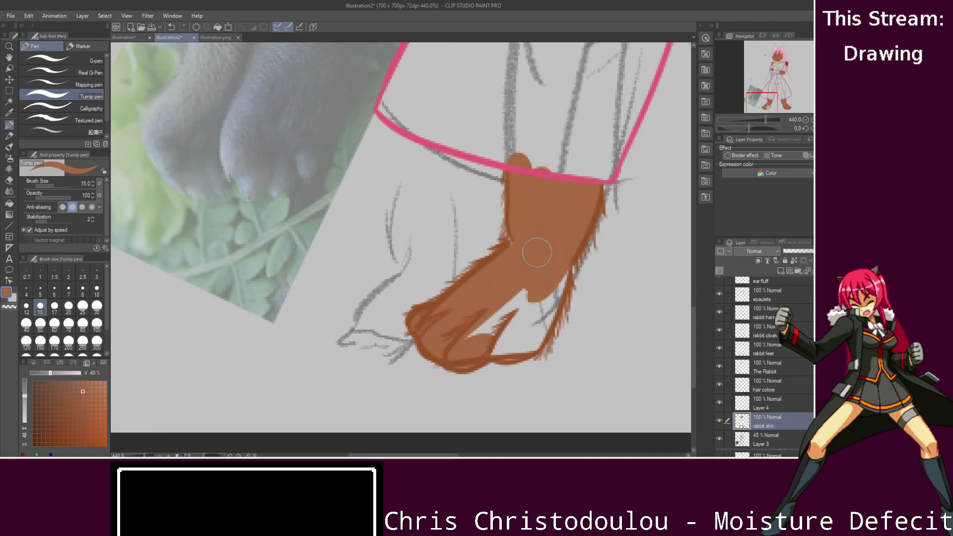
pyautogui.moveTo(468, 341)
pyautogui.mouseDown()
pyautogui.moveTo(561, 251)
pyautogui.moveTo(497, 347)
pyautogui.moveTo(528, 332)
pyautogui.moveTo(537, 308)
pyautogui.moveTo(533, 343)
pyautogui.moveTo(543, 312)
pyautogui.mouseUp()
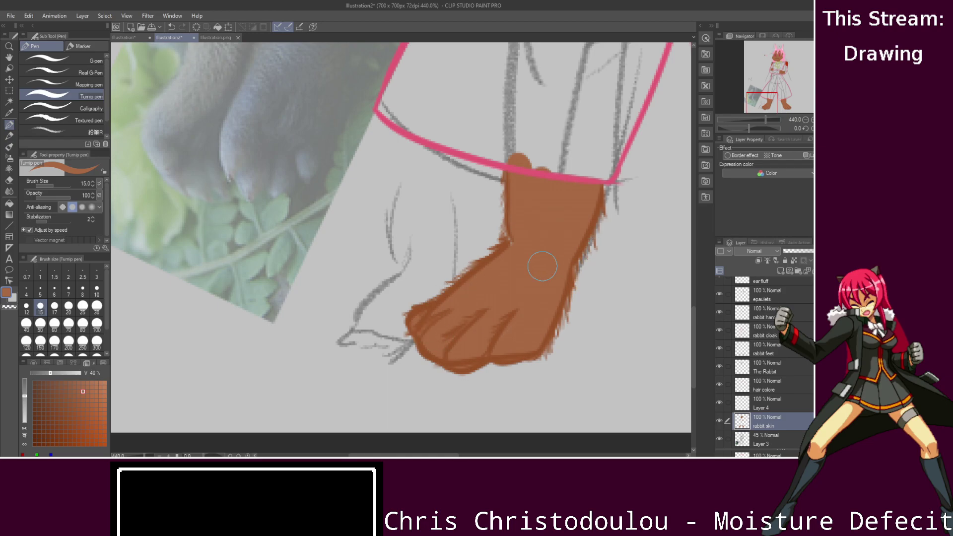
pyautogui.click(517, 230)
pyautogui.scroll(-3, 522, 172)
pyautogui.moveTo(694, 300); pyautogui.dragTo(691, 257)
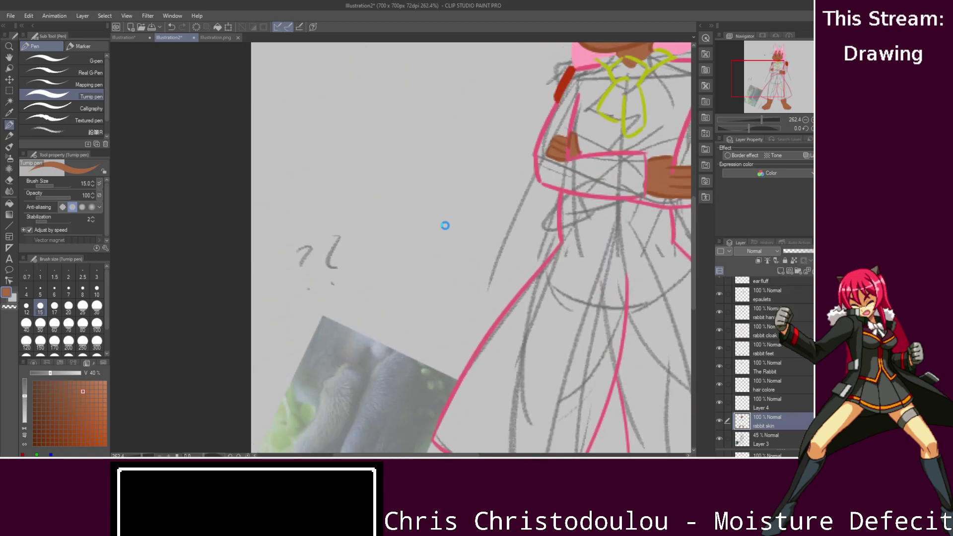
# - Add a raster layer above rabbit skin, name it 'cloak dye', and pan to the cloak
pyautogui.click(779, 270)
pyautogui.hotkey('alt', 'Tab')
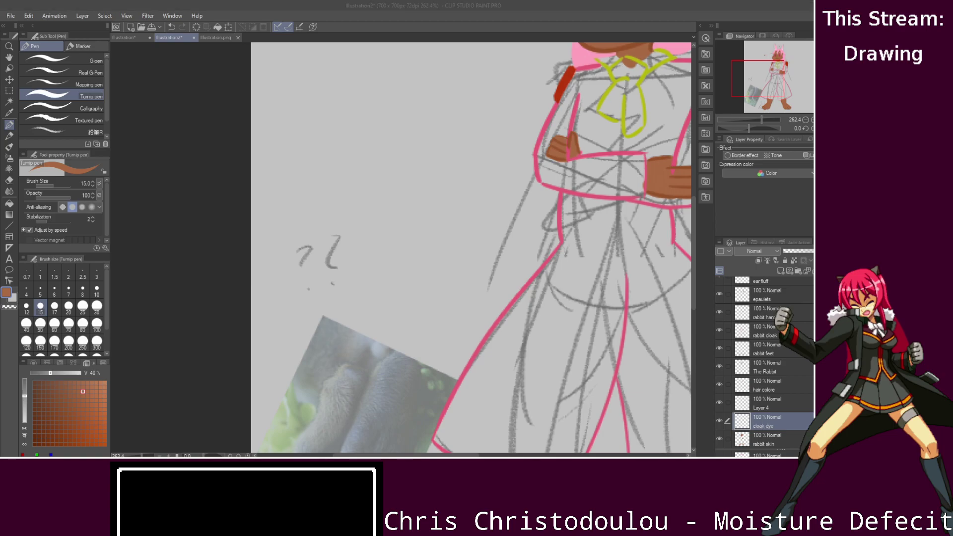
pyautogui.click(642, 343)
pyautogui.hotkey('alt', 'Tab')
pyautogui.click(297, 102)
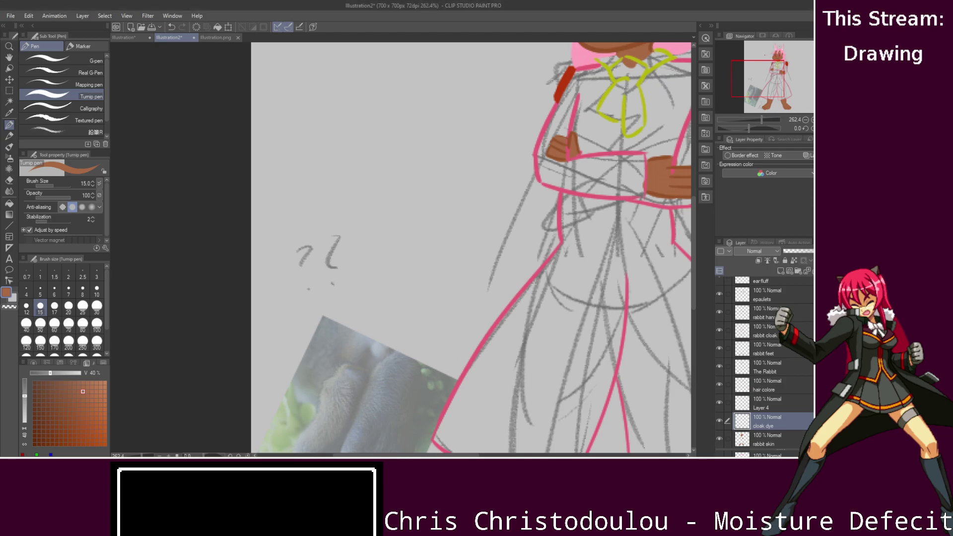
pyautogui.moveTo(406, 455); pyautogui.dragTo(473, 455)
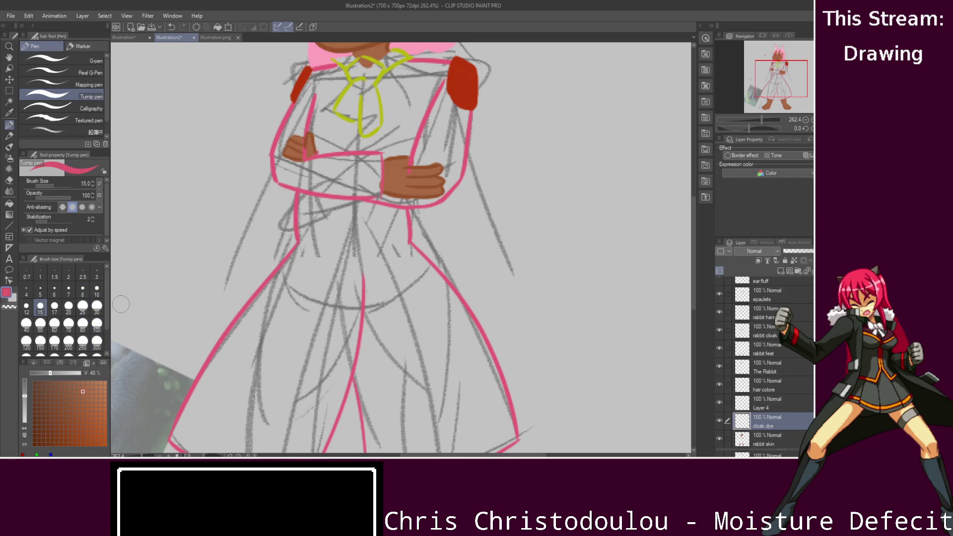
# - Choose a light pink for the cloak and enlarge the brush to size 60
pyautogui.click(34, 362)
pyautogui.click(87, 363)
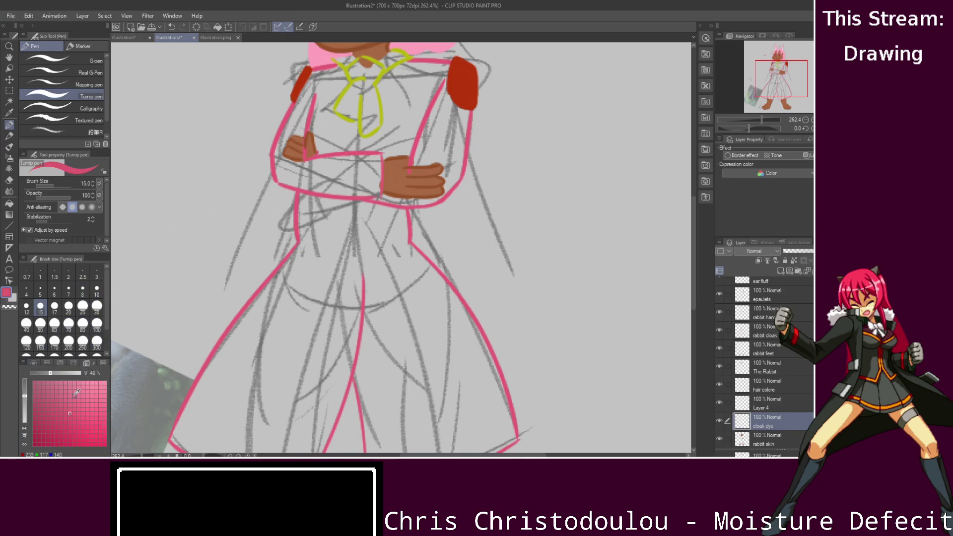
pyautogui.click(87, 395)
pyautogui.moveTo(334, 182)
pyautogui.mouseDown()
pyautogui.moveTo(328, 303)
pyautogui.moveTo(334, 184)
pyautogui.mouseUp()
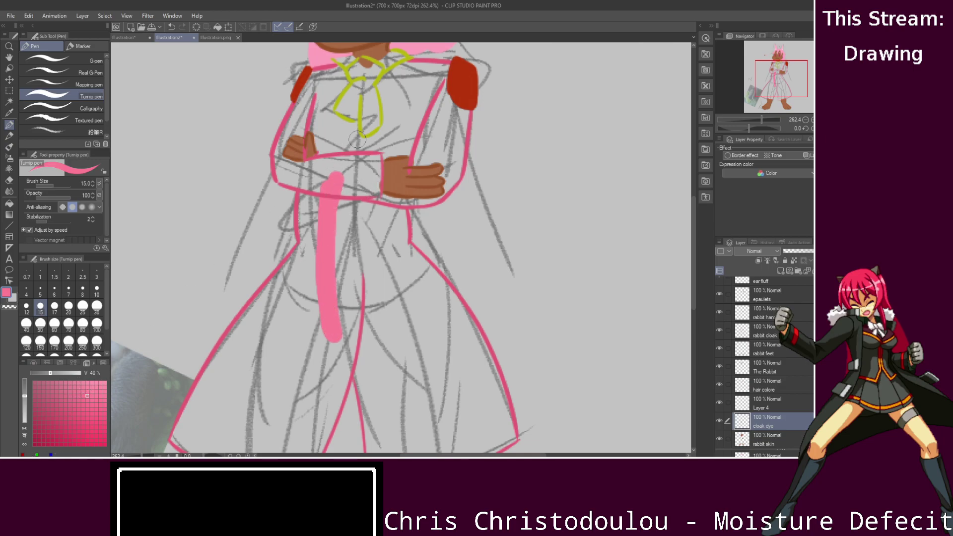
pyautogui.scroll(2, 693, 258)
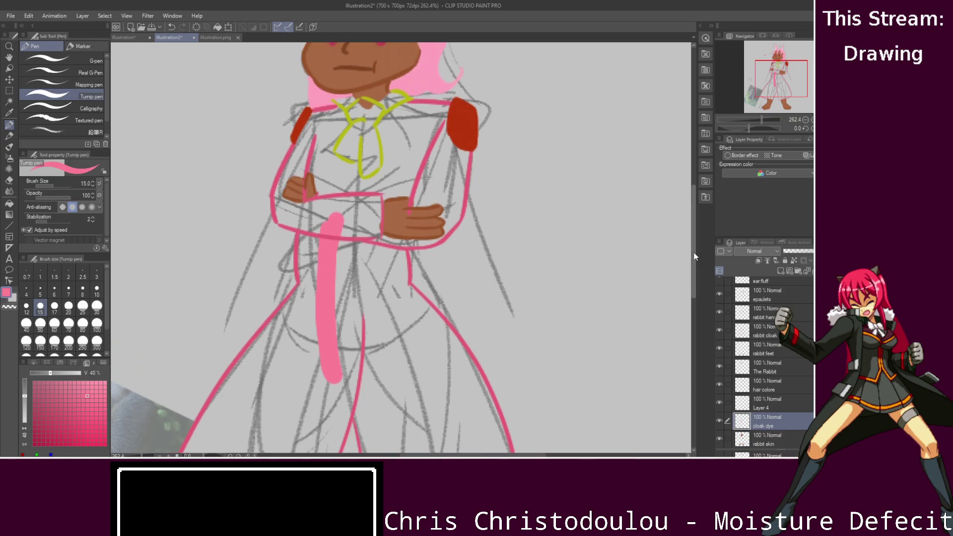
pyautogui.click(54, 324)
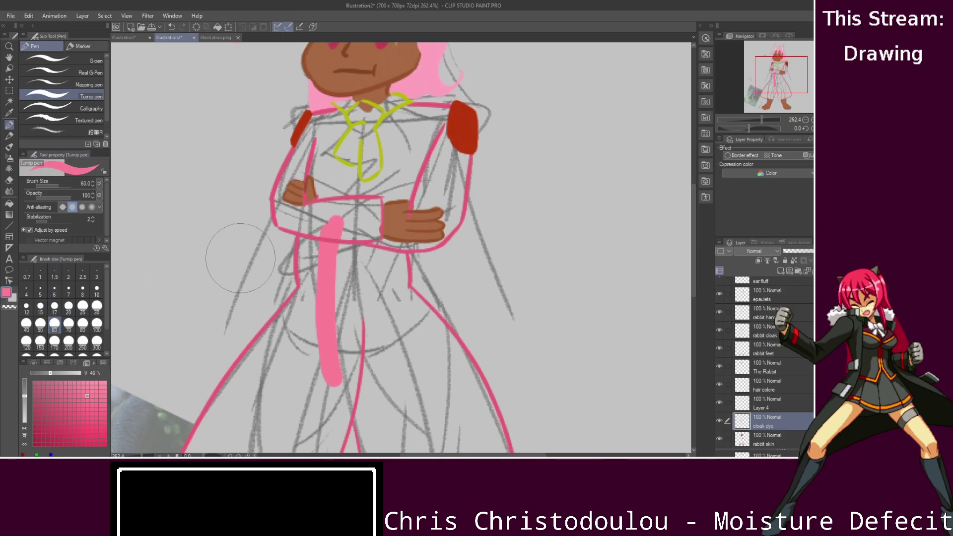
# - Fill the chest, torso centre and right hip pink, undoing overspills
pyautogui.moveTo(336, 151)
pyautogui.mouseDown()
pyautogui.moveTo(347, 134)
pyautogui.moveTo(392, 144)
pyautogui.mouseUp()
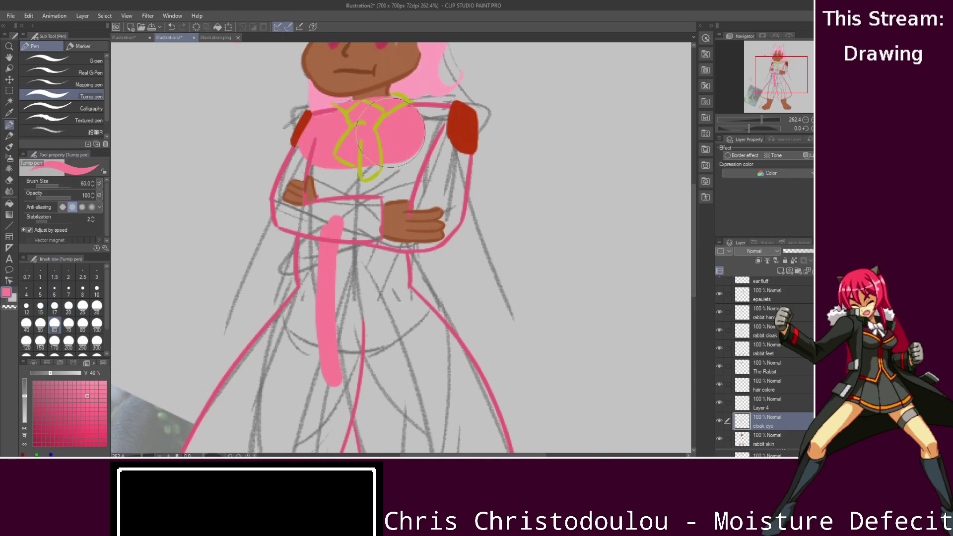
pyautogui.hotkey('ctrl', 'z')
pyautogui.moveTo(331, 136)
pyautogui.mouseDown()
pyautogui.moveTo(362, 145)
pyautogui.moveTo(352, 136)
pyautogui.moveTo(419, 154)
pyautogui.moveTo(388, 138)
pyautogui.moveTo(443, 128)
pyautogui.moveTo(438, 168)
pyautogui.mouseUp()
pyautogui.hotkey('ctrl', 'z')
pyautogui.moveTo(357, 177)
pyautogui.mouseDown()
pyautogui.moveTo(352, 246)
pyautogui.moveTo(338, 196)
pyautogui.moveTo(348, 234)
pyautogui.moveTo(322, 308)
pyautogui.moveTo(327, 295)
pyautogui.mouseUp()
pyautogui.hotkey('ctrl', 'z')
pyautogui.moveTo(325, 257); pyautogui.dragTo(339, 288)
pyautogui.moveTo(375, 262)
pyautogui.mouseDown()
pyautogui.moveTo(387, 278)
pyautogui.moveTo(391, 312)
pyautogui.mouseUp()
pyautogui.hotkey('ctrl', 'z')
pyautogui.moveTo(378, 266); pyautogui.dragTo(384, 272)
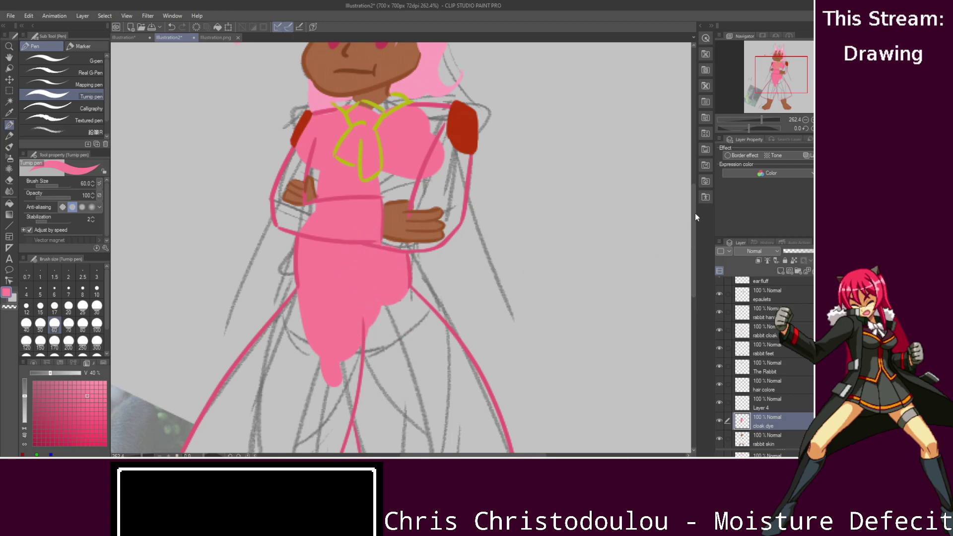
# - Fill the lower cloak's left and right lobes pink along the outline
pyautogui.scroll(-5, 696, 218)
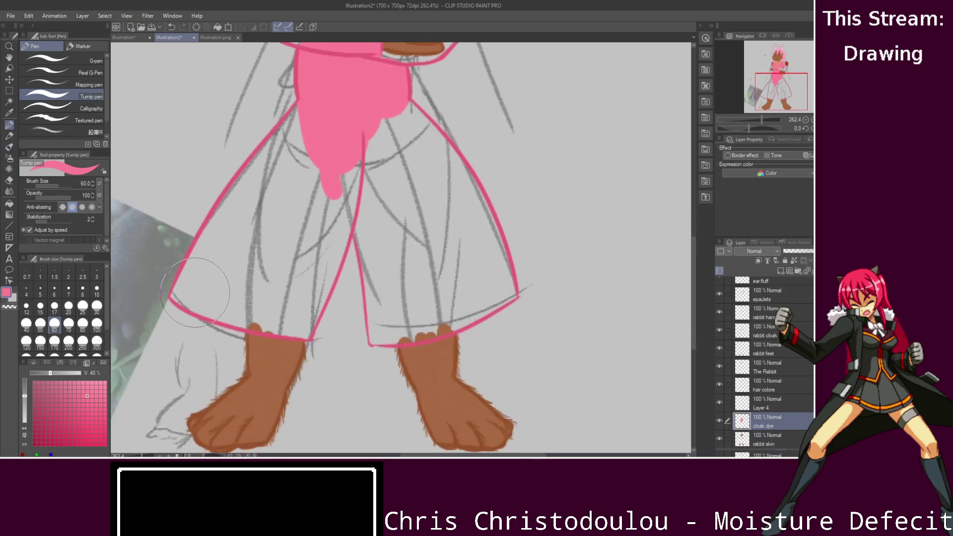
pyautogui.moveTo(195, 292); pyautogui.dragTo(303, 116)
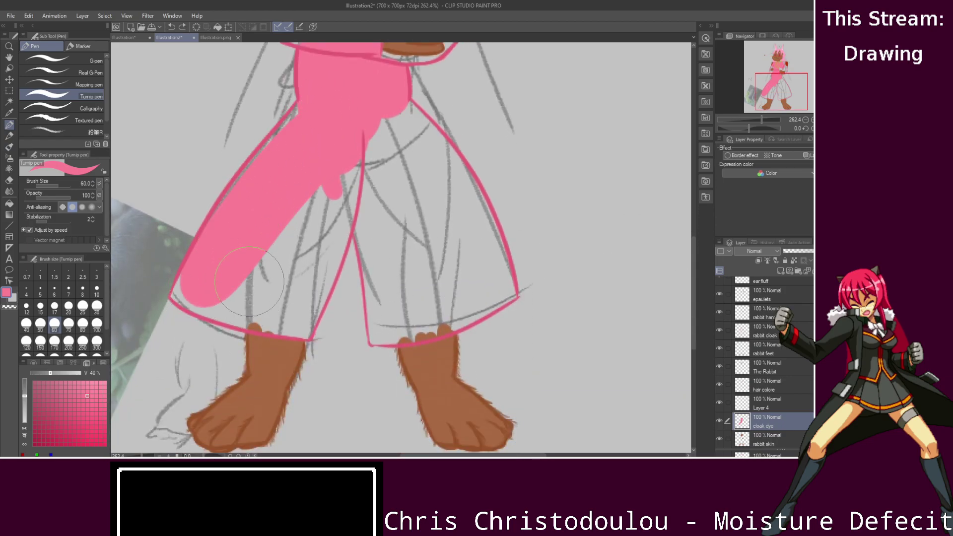
pyautogui.moveTo(349, 169); pyautogui.dragTo(296, 293)
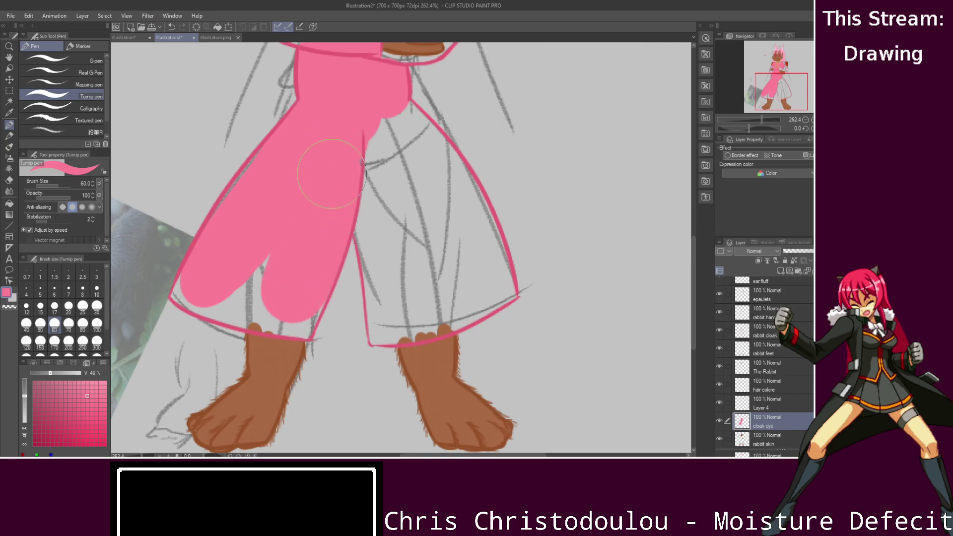
pyautogui.moveTo(379, 149); pyautogui.dragTo(378, 255)
pyautogui.hotkey('ctrl', 'z')
pyautogui.moveTo(392, 121); pyautogui.dragTo(412, 287)
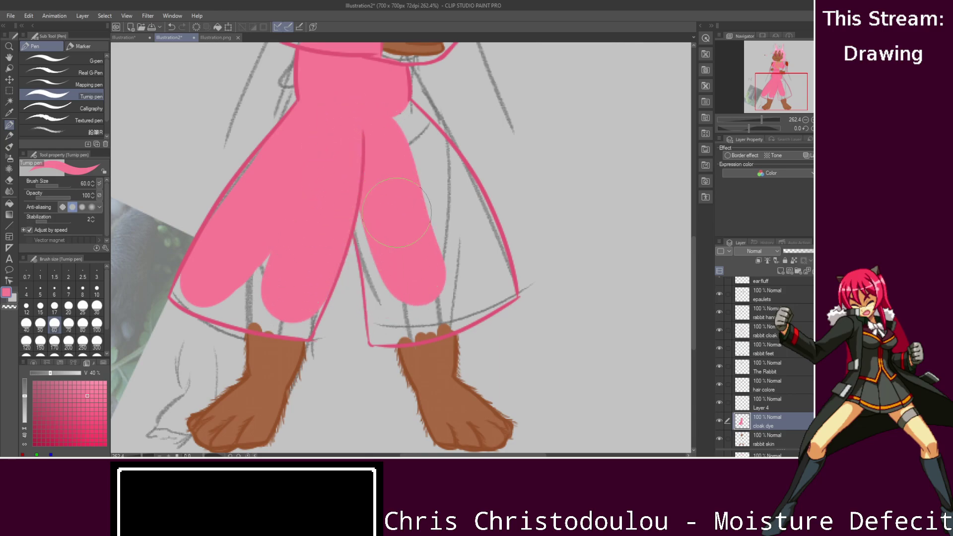
pyautogui.moveTo(412, 114)
pyautogui.mouseDown()
pyautogui.moveTo(390, 129)
pyautogui.moveTo(443, 236)
pyautogui.mouseUp()
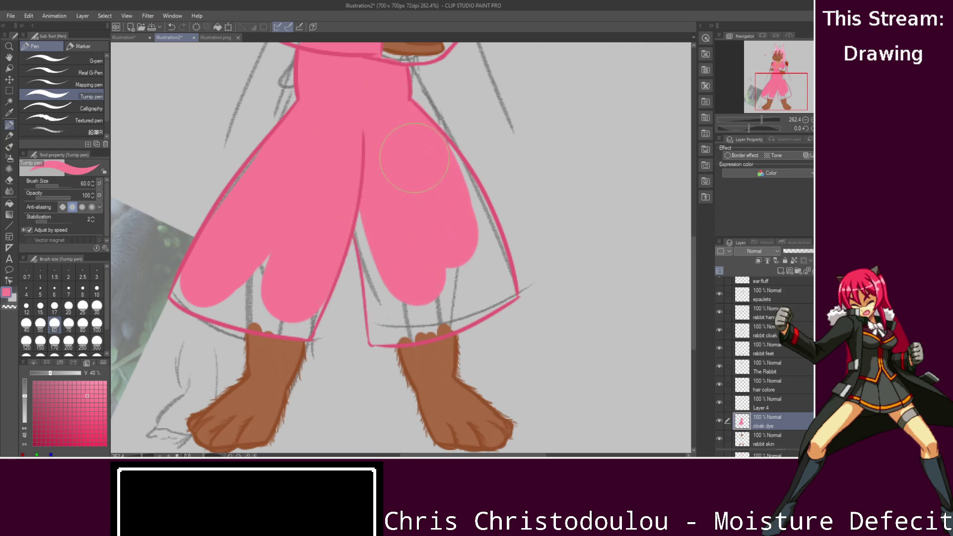
pyautogui.moveTo(413, 158); pyautogui.dragTo(453, 227)
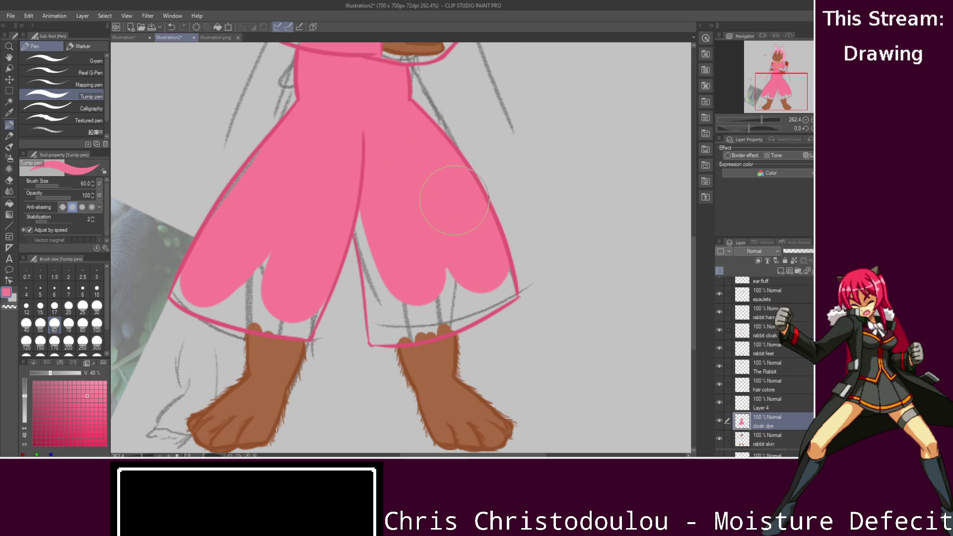
pyautogui.moveTo(397, 266)
pyautogui.mouseDown()
pyautogui.moveTo(373, 207)
pyautogui.moveTo(401, 307)
pyautogui.moveTo(384, 246)
pyautogui.moveTo(393, 297)
pyautogui.moveTo(398, 275)
pyautogui.moveTo(408, 309)
pyautogui.moveTo(396, 306)
pyautogui.moveTo(455, 283)
pyautogui.moveTo(446, 283)
pyautogui.moveTo(483, 284)
pyautogui.mouseUp()
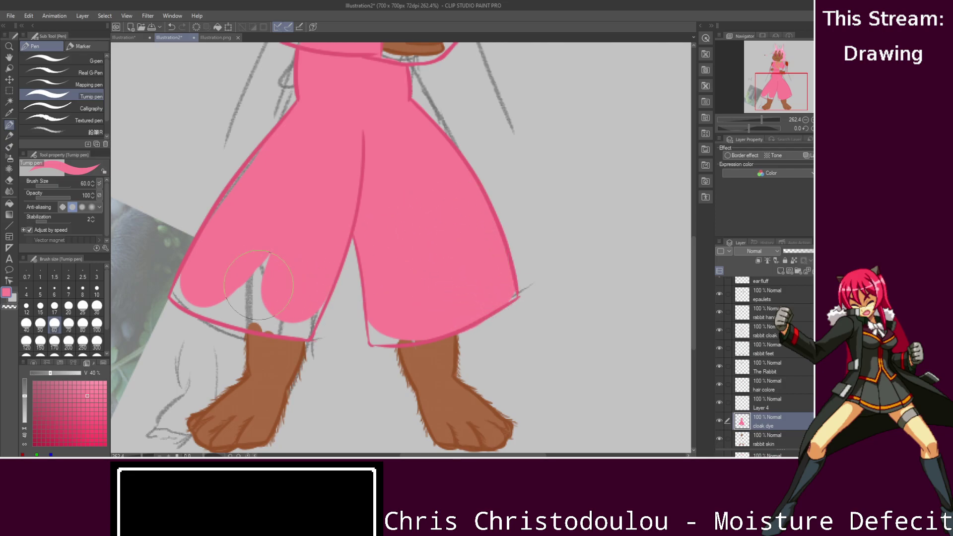
pyautogui.moveTo(187, 283)
pyautogui.mouseDown()
pyautogui.moveTo(236, 291)
pyautogui.moveTo(293, 282)
pyautogui.moveTo(239, 279)
pyautogui.moveTo(272, 305)
pyautogui.moveTo(246, 283)
pyautogui.moveTo(291, 301)
pyautogui.mouseUp()
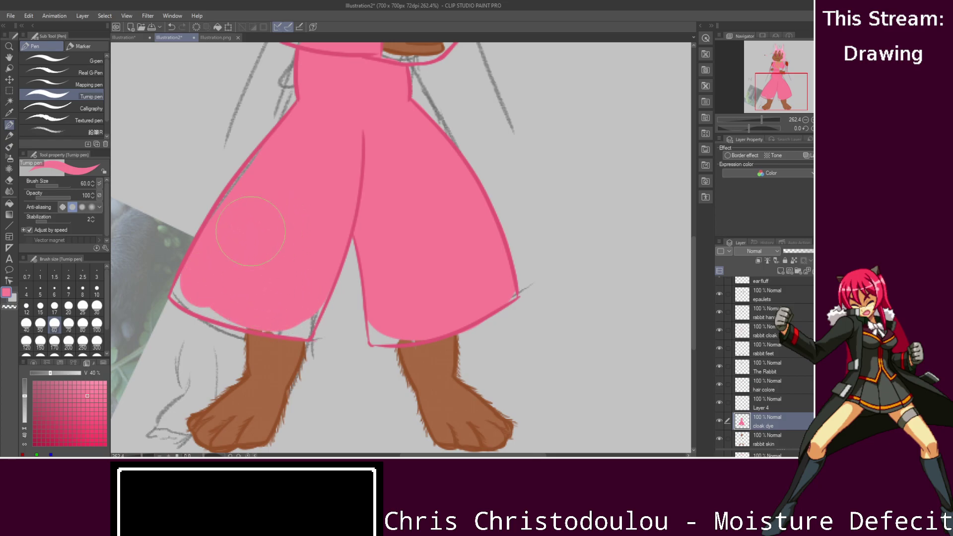
pyautogui.moveTo(220, 239); pyautogui.dragTo(265, 125)
pyautogui.hotkey('ctrl', 'z')
# - Shrink the brush to 20 and repaint the hem pink from the left corner
pyautogui.click(69, 307)
pyautogui.scroll(3, 164, 326)
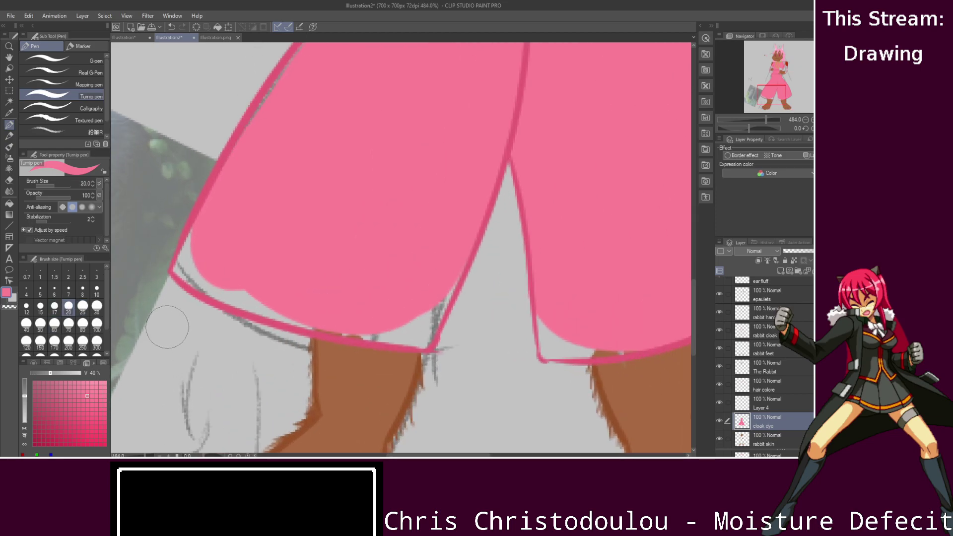
pyautogui.moveTo(205, 216)
pyautogui.mouseDown()
pyautogui.moveTo(193, 267)
pyautogui.moveTo(199, 246)
pyautogui.moveTo(186, 255)
pyautogui.moveTo(304, 314)
pyautogui.mouseUp()
pyautogui.hotkey('ctrl', 'z')
pyautogui.hotkey('ctrl', 'z')
pyautogui.moveTo(195, 267); pyautogui.dragTo(307, 316)
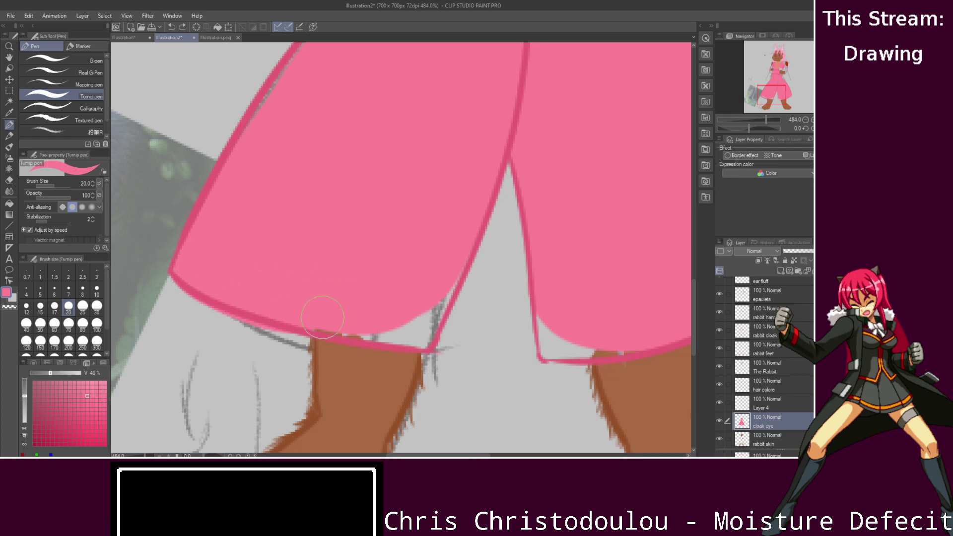
pyautogui.hotkey('ctrl', 'z')
pyautogui.moveTo(205, 272); pyautogui.dragTo(372, 323)
pyautogui.hotkey('ctrl', 'z')
pyautogui.moveTo(191, 264); pyautogui.dragTo(353, 300)
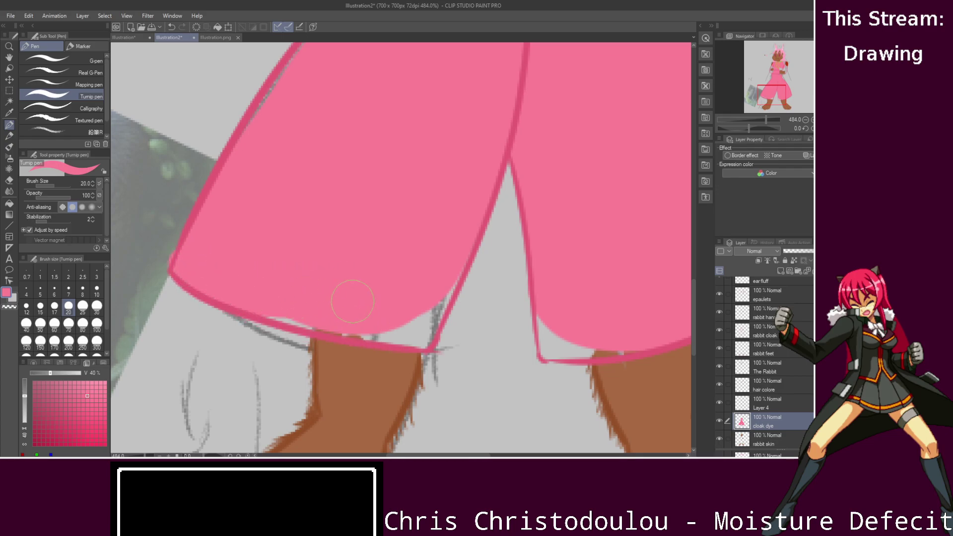
# - Cover the grey gaps above the hem, along the right edge and between cloak halves
pyautogui.moveTo(236, 270); pyautogui.dragTo(358, 310)
pyautogui.moveTo(271, 301)
pyautogui.mouseDown()
pyautogui.moveTo(326, 321)
pyautogui.moveTo(376, 319)
pyautogui.moveTo(333, 309)
pyautogui.mouseUp()
pyautogui.moveTo(270, 310)
pyautogui.mouseDown()
pyautogui.moveTo(413, 302)
pyautogui.moveTo(397, 297)
pyautogui.moveTo(366, 307)
pyautogui.moveTo(387, 328)
pyautogui.moveTo(414, 318)
pyautogui.moveTo(409, 332)
pyautogui.moveTo(430, 321)
pyautogui.moveTo(450, 291)
pyautogui.mouseUp()
pyautogui.moveTo(450, 291); pyautogui.dragTo(428, 321)
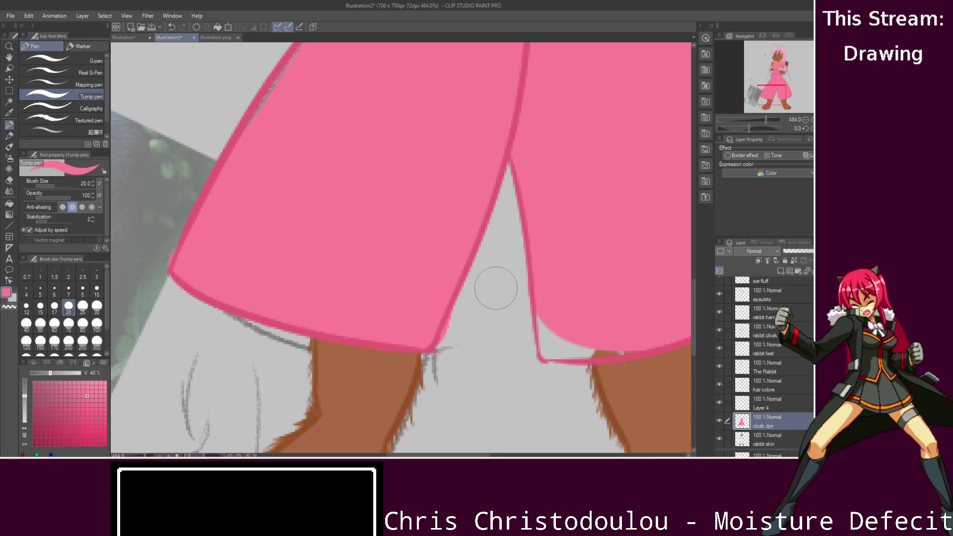
pyautogui.moveTo(469, 253)
pyautogui.mouseDown()
pyautogui.moveTo(526, 253)
pyautogui.moveTo(507, 201)
pyautogui.mouseUp()
pyautogui.moveTo(431, 455); pyautogui.dragTo(468, 455)
# - Fill the grey wedge, the left-edge strip and the small gaps around the brown hand pink
pyautogui.moveTo(345, 289)
pyautogui.mouseDown()
pyautogui.moveTo(342, 342)
pyautogui.moveTo(442, 321)
pyautogui.mouseUp()
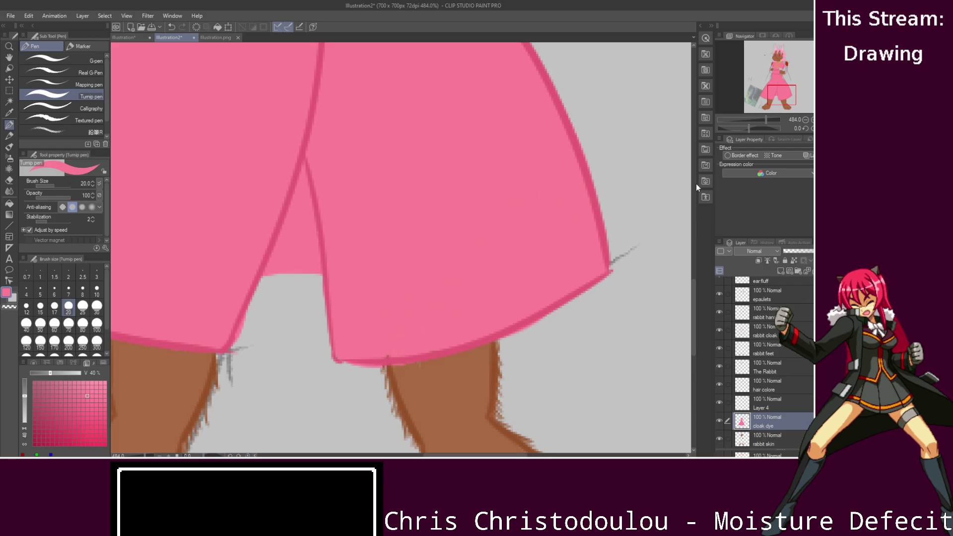
pyautogui.moveTo(693, 292); pyautogui.dragTo(694, 240)
pyautogui.moveTo(430, 455); pyautogui.dragTo(382, 454)
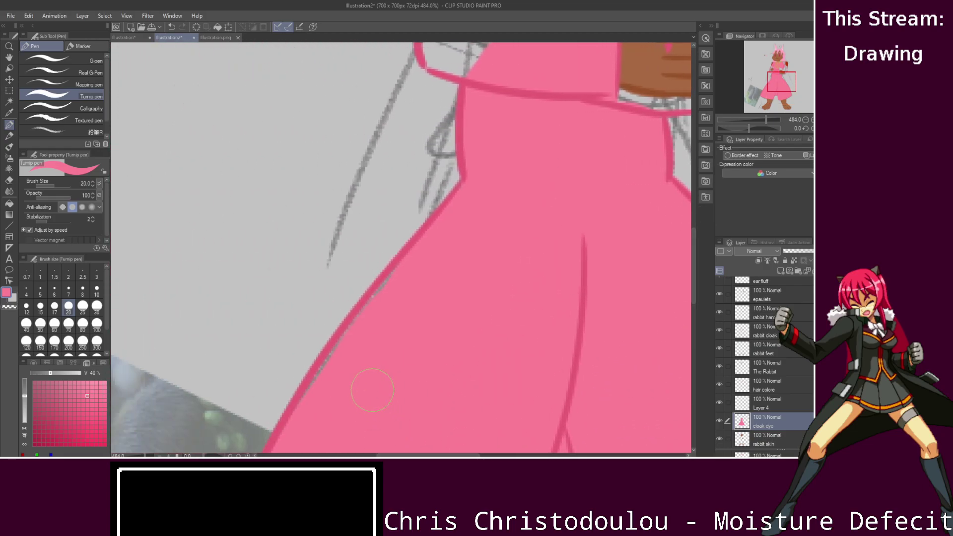
pyautogui.moveTo(299, 424); pyautogui.dragTo(372, 300)
pyautogui.hotkey('ctrl', 'z')
pyautogui.moveTo(300, 425); pyautogui.dragTo(400, 267)
pyautogui.moveTo(651, 124); pyautogui.dragTo(641, 111)
pyautogui.moveTo(697, 261); pyautogui.dragTo(697, 214)
pyautogui.moveTo(500, 168); pyautogui.dragTo(491, 160)
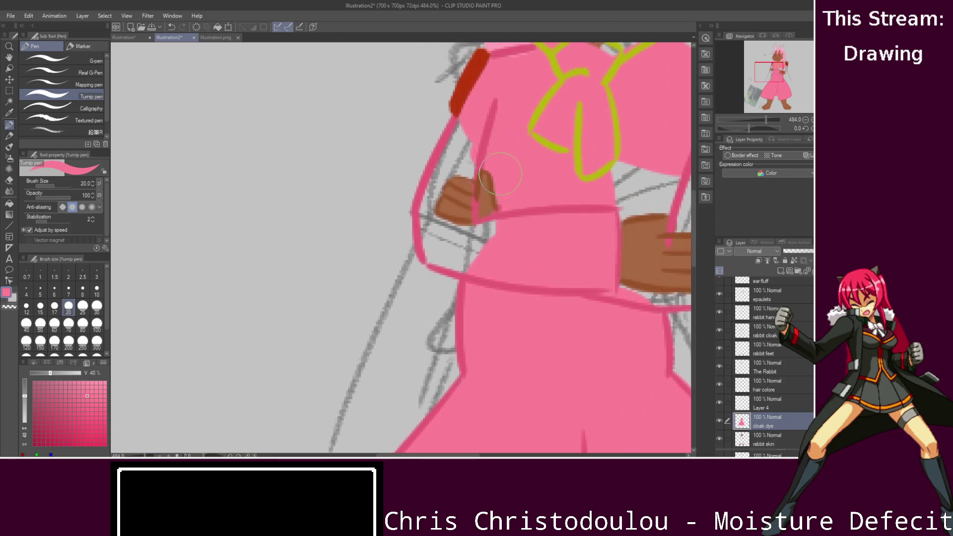
# - Fill the sleeve's grey areas beside and beneath the brown hand with pink
pyautogui.moveTo(477, 119)
pyautogui.mouseDown()
pyautogui.moveTo(425, 211)
pyautogui.moveTo(435, 252)
pyautogui.mouseUp()
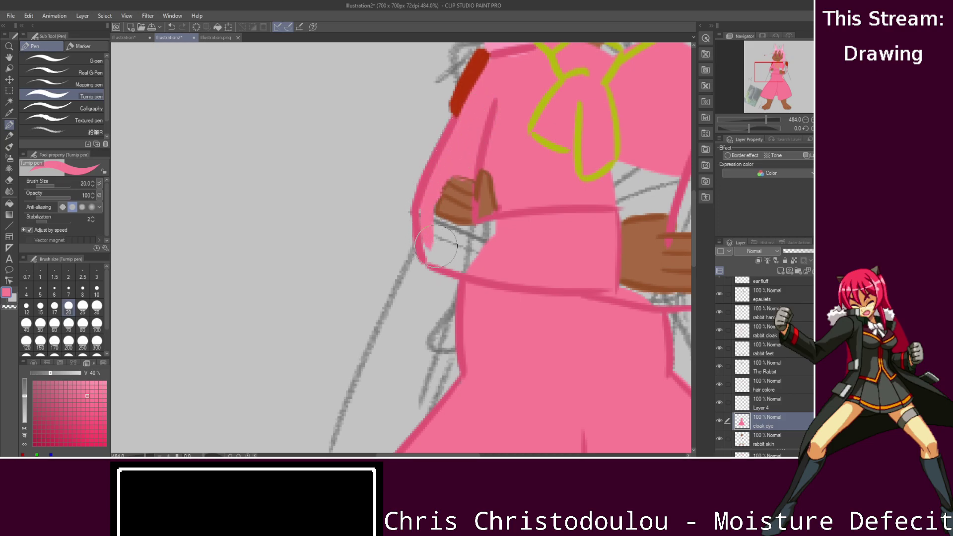
pyautogui.moveTo(440, 199); pyautogui.dragTo(443, 254)
pyautogui.moveTo(430, 210)
pyautogui.mouseDown()
pyautogui.moveTo(437, 248)
pyautogui.moveTo(417, 233)
pyautogui.moveTo(467, 275)
pyautogui.mouseUp()
pyautogui.moveTo(455, 234); pyautogui.dragTo(505, 264)
pyautogui.moveTo(440, 230); pyautogui.dragTo(526, 233)
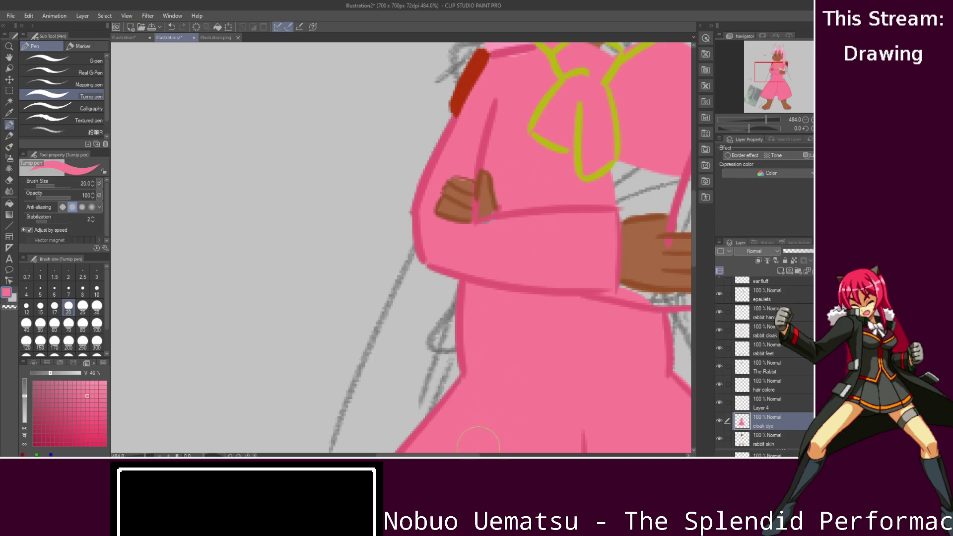
pyautogui.moveTo(428, 455); pyautogui.dragTo(474, 455)
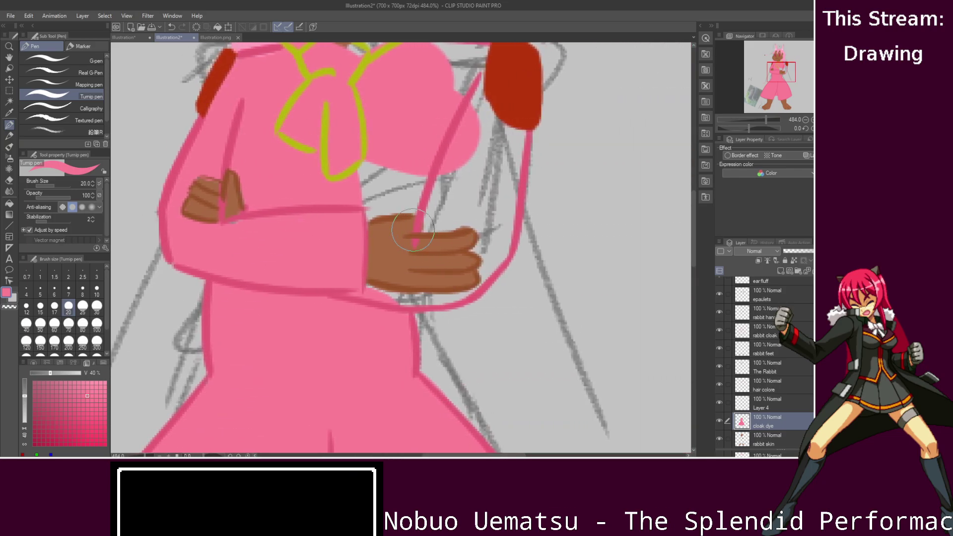
# - Fill pink between the tie, hand and red epaulette, undoing strokes outside the outline
pyautogui.moveTo(353, 210); pyautogui.dragTo(430, 189)
pyautogui.moveTo(349, 202)
pyautogui.mouseDown()
pyautogui.moveTo(447, 149)
pyautogui.moveTo(455, 89)
pyautogui.mouseUp()
pyautogui.moveTo(434, 220); pyautogui.dragTo(424, 226)
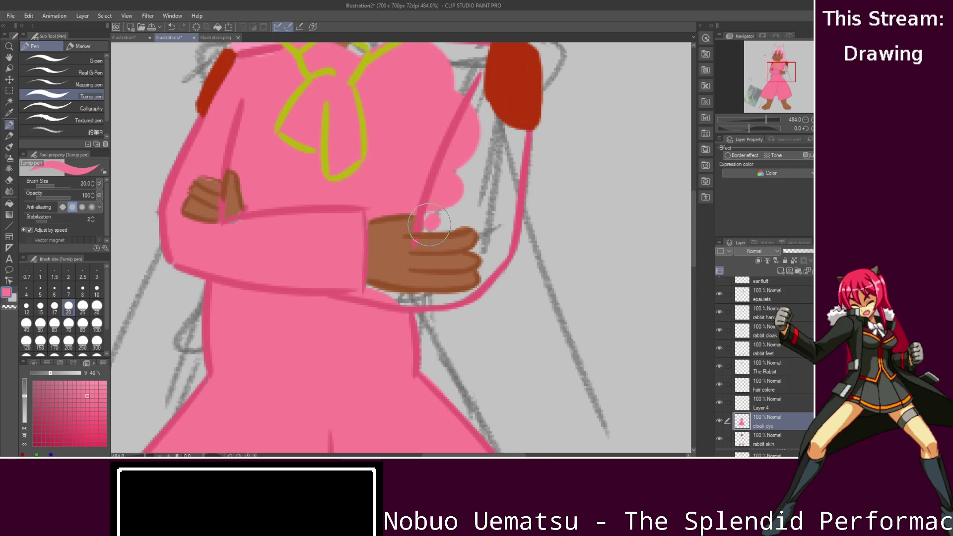
pyautogui.moveTo(501, 184)
pyautogui.mouseDown()
pyautogui.moveTo(477, 210)
pyautogui.moveTo(491, 255)
pyautogui.moveTo(488, 220)
pyautogui.moveTo(495, 226)
pyautogui.moveTo(479, 217)
pyautogui.moveTo(496, 235)
pyautogui.moveTo(487, 228)
pyautogui.moveTo(495, 229)
pyautogui.moveTo(512, 125)
pyautogui.moveTo(515, 139)
pyautogui.moveTo(507, 185)
pyautogui.moveTo(491, 89)
pyautogui.moveTo(483, 135)
pyautogui.moveTo(494, 73)
pyautogui.moveTo(463, 178)
pyautogui.moveTo(474, 172)
pyautogui.moveTo(470, 196)
pyautogui.moveTo(490, 261)
pyautogui.moveTo(399, 288)
pyautogui.moveTo(368, 286)
pyautogui.moveTo(376, 298)
pyautogui.moveTo(450, 306)
pyautogui.moveTo(427, 310)
pyautogui.moveTo(396, 304)
pyautogui.moveTo(441, 296)
pyautogui.mouseUp()
pyautogui.hotkey('ctrl', 'z')
pyautogui.hotkey('ctrl', 'z')
pyautogui.moveTo(378, 289)
pyautogui.mouseDown()
pyautogui.moveTo(422, 291)
pyautogui.moveTo(415, 282)
pyautogui.moveTo(424, 301)
pyautogui.moveTo(398, 300)
pyautogui.moveTo(416, 303)
pyautogui.mouseUp()
pyautogui.hotkey('ctrl', 'z')
pyautogui.hotkey('ctrl', 'z')
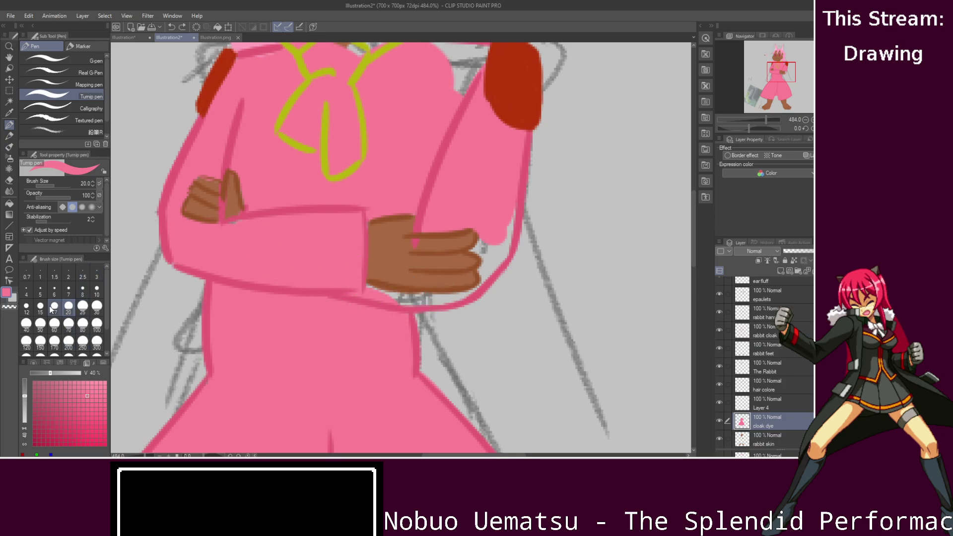
# - At brush size 5, close thin gaps by the fingertips and right epaulette; sample the ribbon's yellow-green
pyautogui.click(40, 292)
pyautogui.moveTo(444, 300)
pyautogui.mouseDown()
pyautogui.moveTo(367, 287)
pyautogui.moveTo(438, 300)
pyautogui.moveTo(391, 305)
pyautogui.moveTo(474, 292)
pyautogui.moveTo(408, 301)
pyautogui.moveTo(513, 265)
pyautogui.moveTo(490, 283)
pyautogui.moveTo(469, 291)
pyautogui.moveTo(509, 259)
pyautogui.moveTo(515, 227)
pyautogui.moveTo(489, 263)
pyautogui.moveTo(474, 249)
pyautogui.moveTo(487, 225)
pyautogui.moveTo(472, 247)
pyautogui.moveTo(490, 273)
pyautogui.moveTo(480, 261)
pyautogui.moveTo(483, 272)
pyautogui.moveTo(500, 225)
pyautogui.moveTo(498, 242)
pyautogui.moveTo(517, 220)
pyautogui.mouseUp()
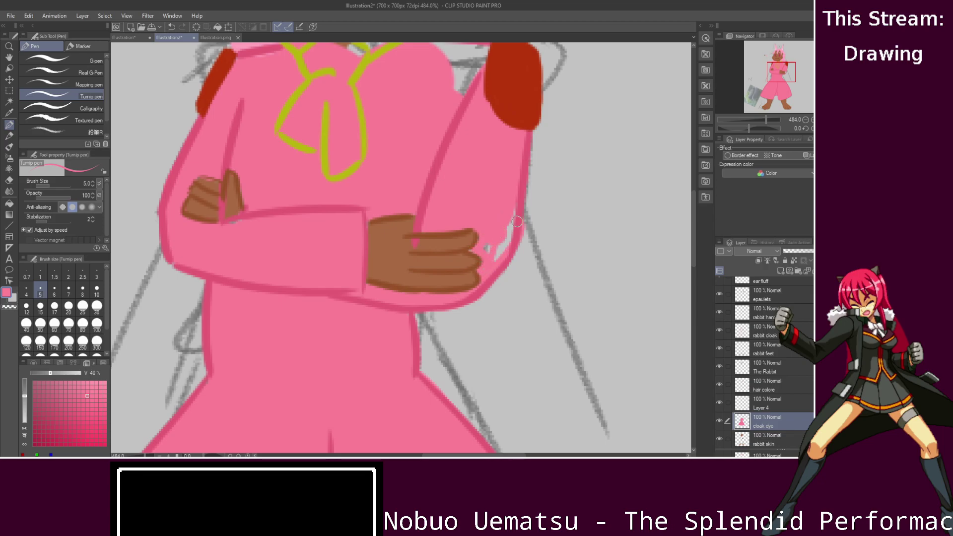
pyautogui.moveTo(487, 270); pyautogui.dragTo(505, 250)
pyautogui.scroll(4, 670, 233)
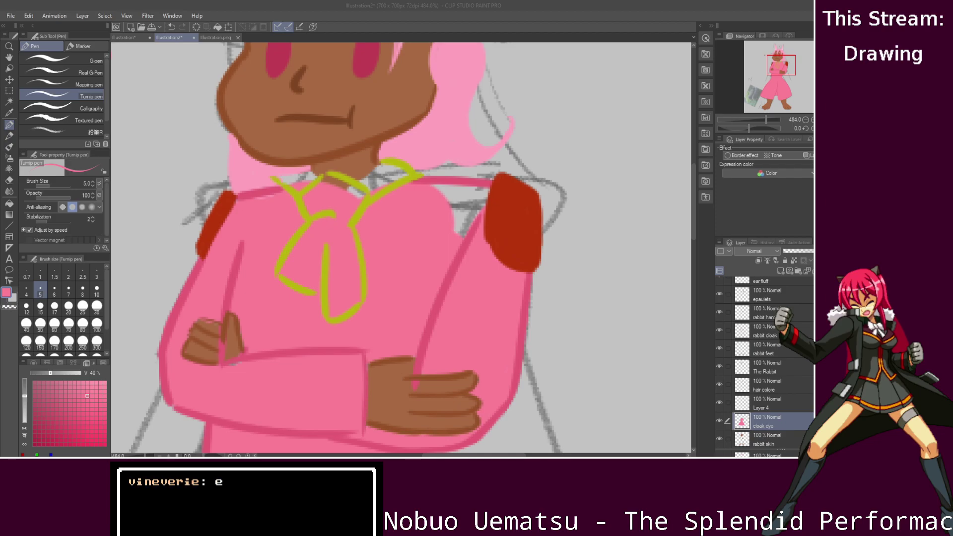
pyautogui.hotkey('alt', 'Tab')
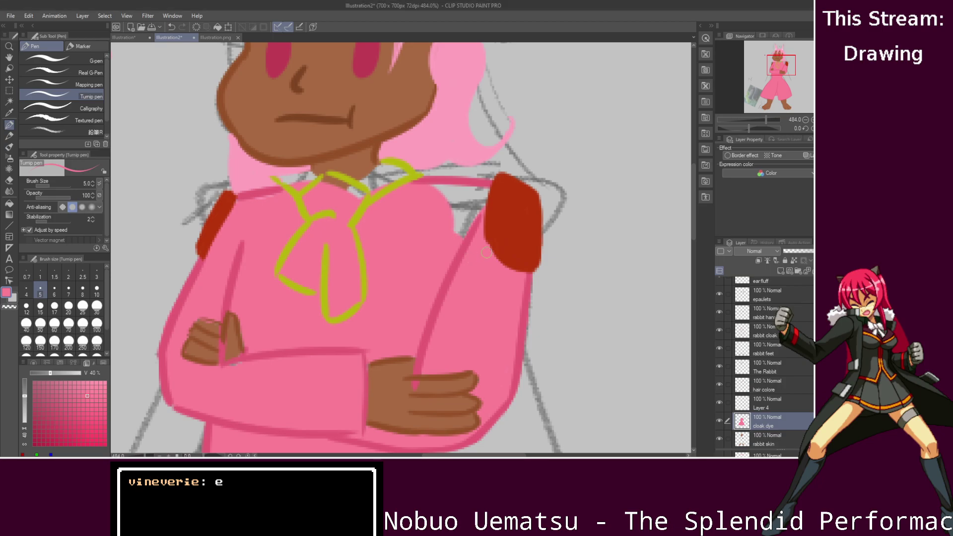
pyautogui.moveTo(439, 203)
pyautogui.mouseDown()
pyautogui.moveTo(501, 189)
pyautogui.moveTo(435, 194)
pyautogui.moveTo(463, 215)
pyautogui.moveTo(449, 248)
pyautogui.mouseUp()
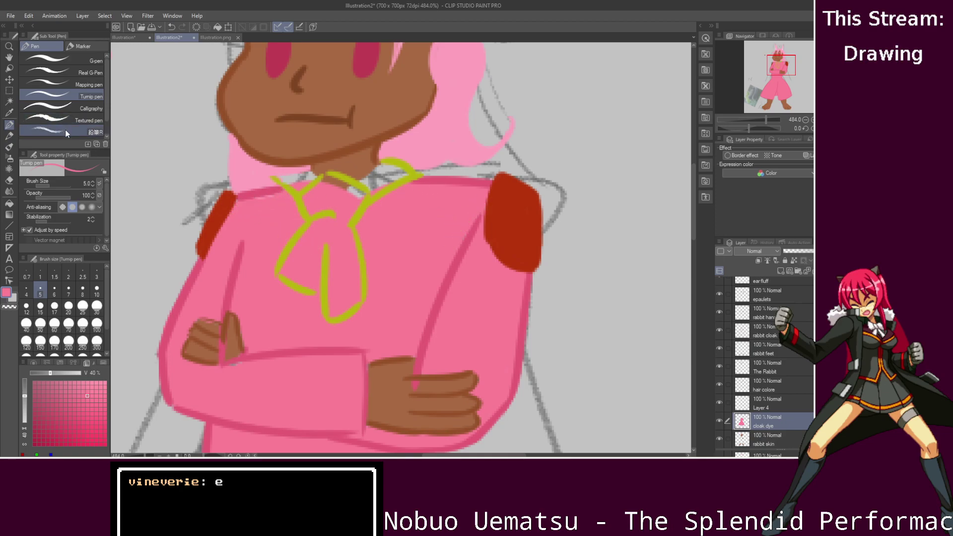
pyautogui.keyDown('alt'); pyautogui.click(368, 203); pyautogui.keyUp('alt')
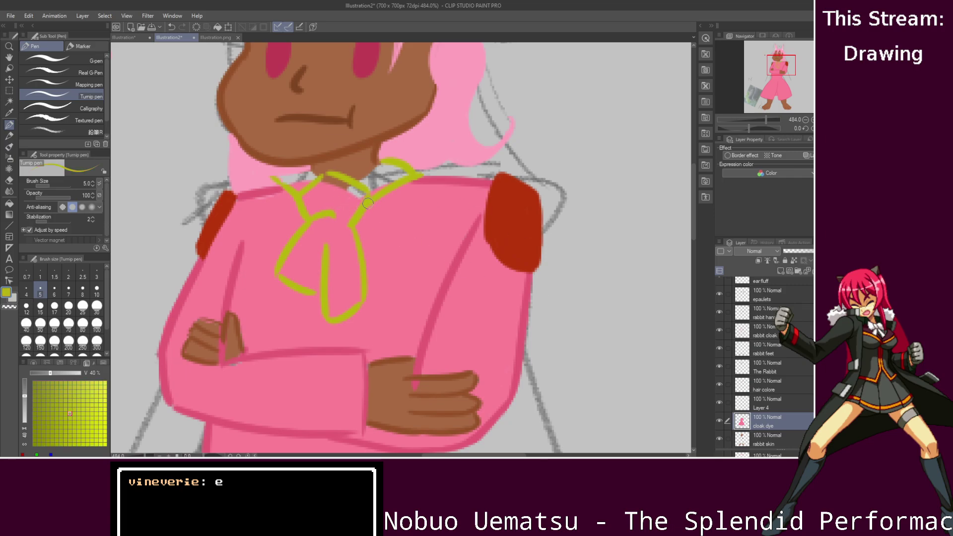
# - On a new layer, paint the ascot knot and neckband in a brighter yellow
pyautogui.click(779, 270)
pyautogui.click(88, 396)
pyautogui.moveTo(322, 220)
pyautogui.mouseDown()
pyautogui.moveTo(332, 239)
pyautogui.moveTo(309, 275)
pyautogui.moveTo(294, 250)
pyautogui.moveTo(306, 233)
pyautogui.moveTo(307, 272)
pyautogui.moveTo(281, 273)
pyautogui.moveTo(328, 223)
pyautogui.moveTo(324, 252)
pyautogui.moveTo(301, 280)
pyautogui.moveTo(287, 269)
pyautogui.moveTo(333, 286)
pyautogui.moveTo(313, 279)
pyautogui.moveTo(326, 273)
pyautogui.moveTo(337, 299)
pyautogui.moveTo(331, 286)
pyautogui.moveTo(344, 276)
pyautogui.moveTo(333, 305)
pyautogui.moveTo(348, 263)
pyautogui.moveTo(350, 301)
pyautogui.moveTo(349, 269)
pyautogui.moveTo(360, 289)
pyautogui.moveTo(350, 234)
pyautogui.moveTo(335, 281)
pyautogui.mouseUp()
pyautogui.moveTo(306, 198)
pyautogui.mouseDown()
pyautogui.moveTo(330, 177)
pyautogui.moveTo(361, 202)
pyautogui.moveTo(346, 188)
pyautogui.moveTo(361, 195)
pyautogui.moveTo(352, 185)
pyautogui.moveTo(357, 204)
pyautogui.moveTo(331, 224)
pyautogui.moveTo(338, 197)
pyautogui.moveTo(321, 215)
pyautogui.moveTo(327, 188)
pyautogui.moveTo(308, 203)
pyautogui.mouseUp()
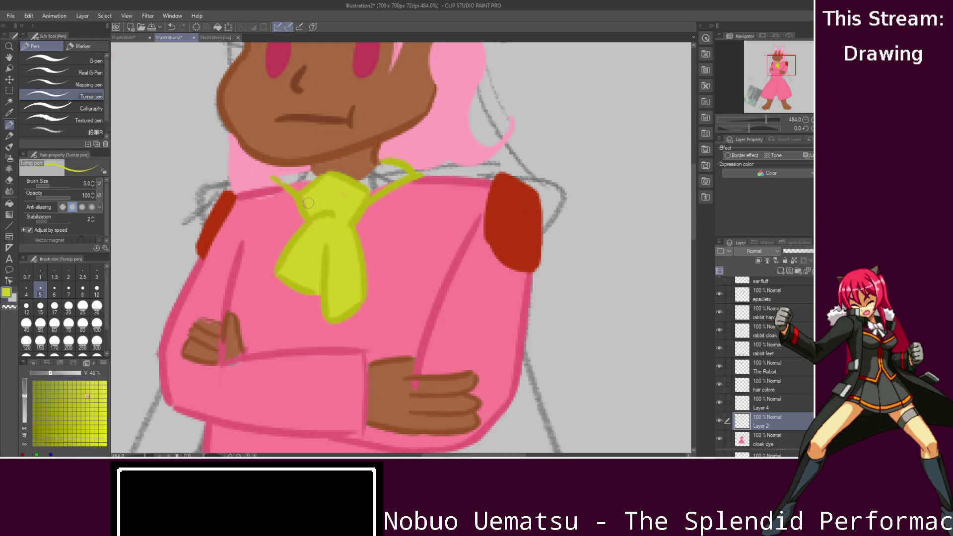
pyautogui.click(347, 195)
pyautogui.moveTo(277, 177)
pyautogui.mouseDown()
pyautogui.moveTo(318, 176)
pyautogui.moveTo(309, 180)
pyautogui.moveTo(311, 169)
pyautogui.moveTo(308, 185)
pyautogui.moveTo(320, 181)
pyautogui.moveTo(279, 177)
pyautogui.moveTo(310, 189)
pyautogui.moveTo(278, 175)
pyautogui.moveTo(353, 160)
pyautogui.moveTo(400, 174)
pyautogui.moveTo(356, 185)
pyautogui.moveTo(386, 167)
pyautogui.moveTo(406, 174)
pyautogui.moveTo(379, 167)
pyautogui.moveTo(364, 194)
pyautogui.moveTo(403, 171)
pyautogui.moveTo(362, 195)
pyautogui.moveTo(406, 177)
pyautogui.mouseUp()
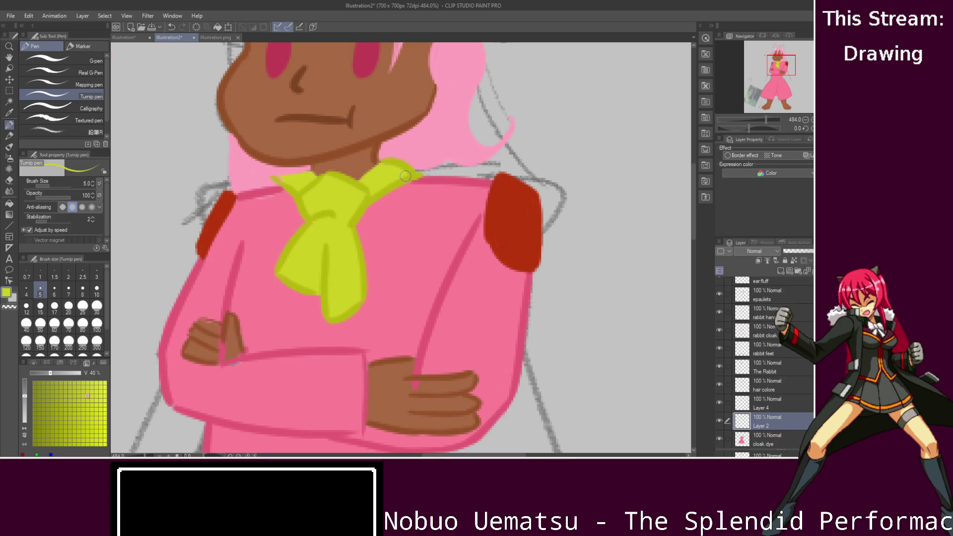
# - On the rabbit cloak layer, erase pink off both hands with a size-10 hard eraser
pyautogui.scroll(-3, 432, 149)
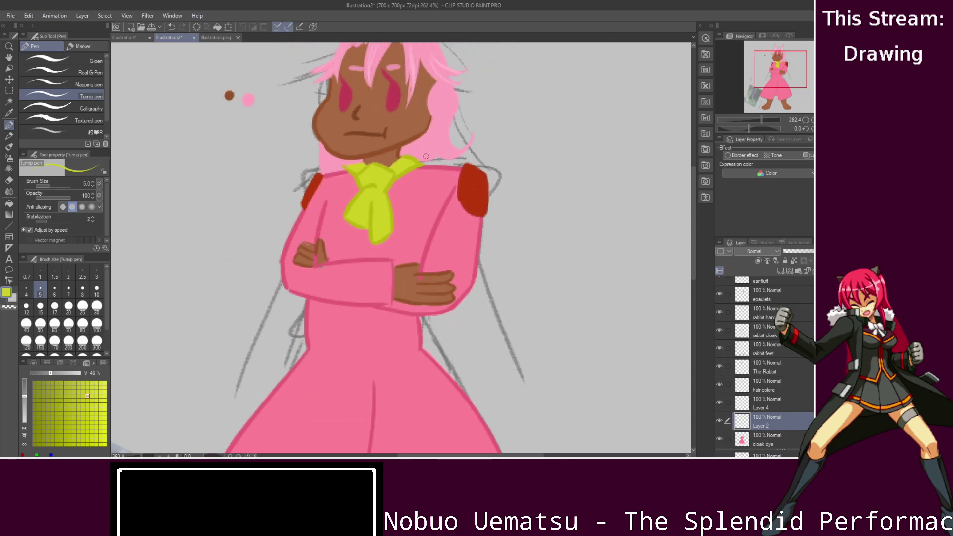
pyautogui.scroll(3, 693, 203)
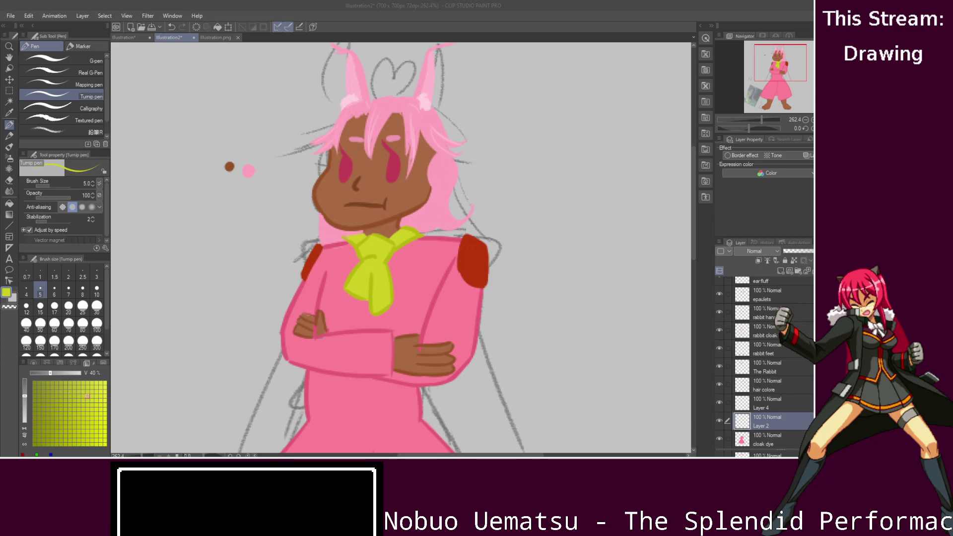
pyautogui.click(541, 201)
pyautogui.moveTo(693, 190); pyautogui.dragTo(722, 203)
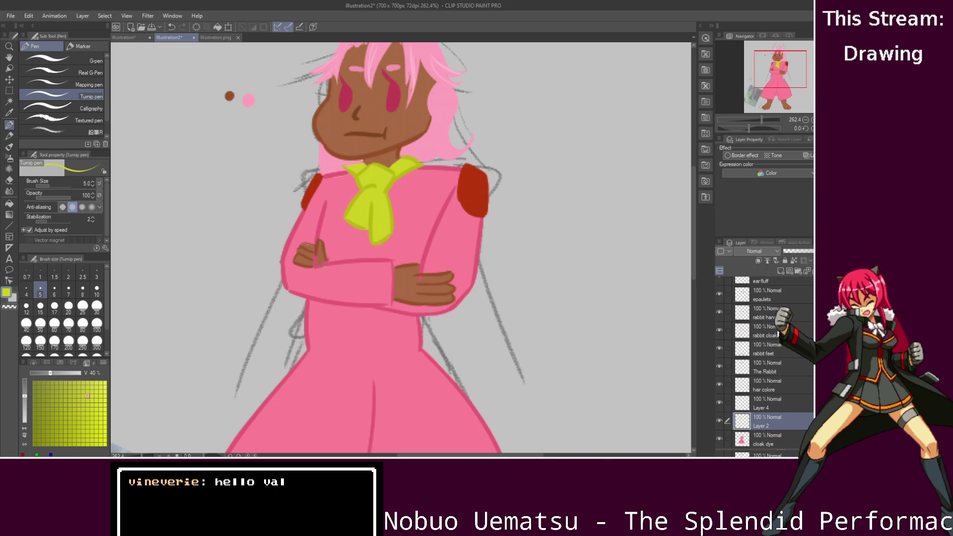
pyautogui.click(777, 332)
pyautogui.scroll(4, 326, 273)
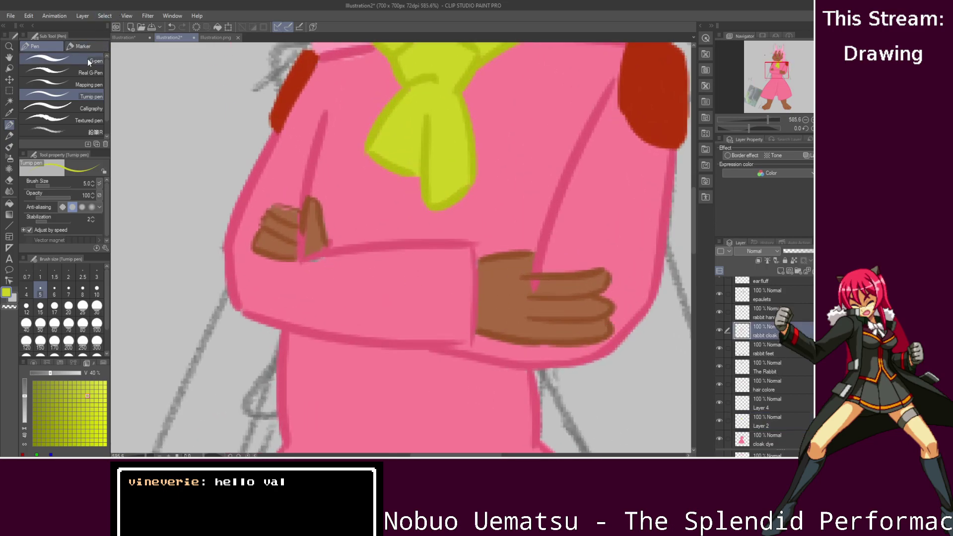
pyautogui.click(9, 179)
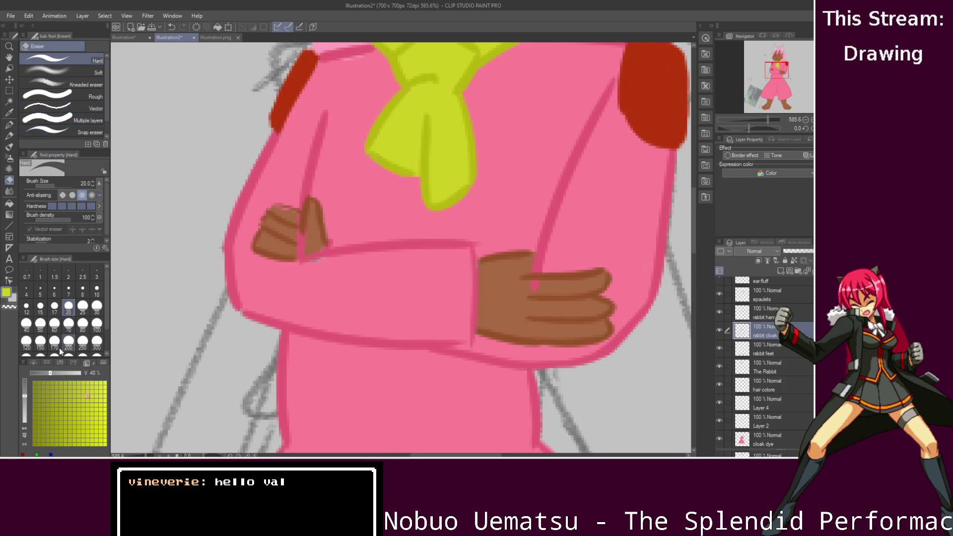
pyautogui.click(97, 290)
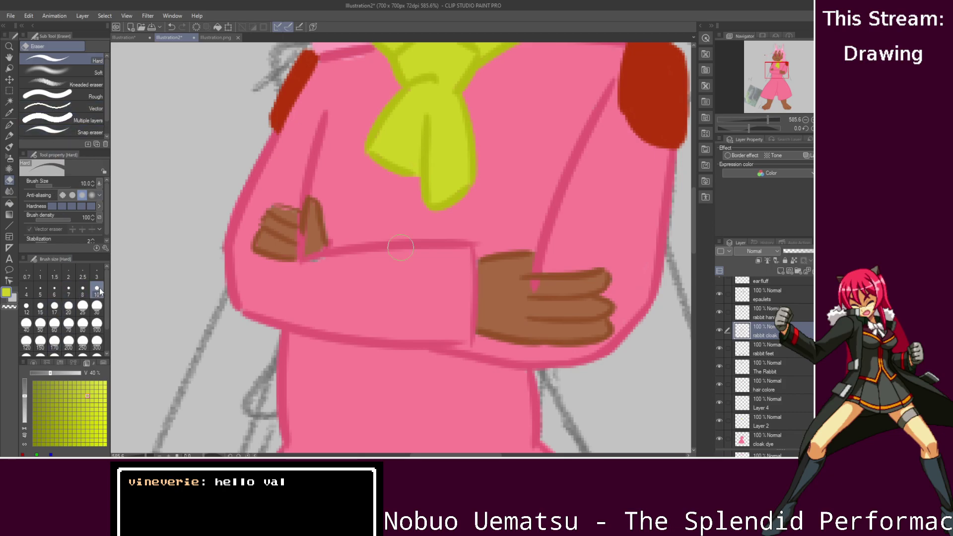
pyautogui.moveTo(296, 228); pyautogui.dragTo(293, 244)
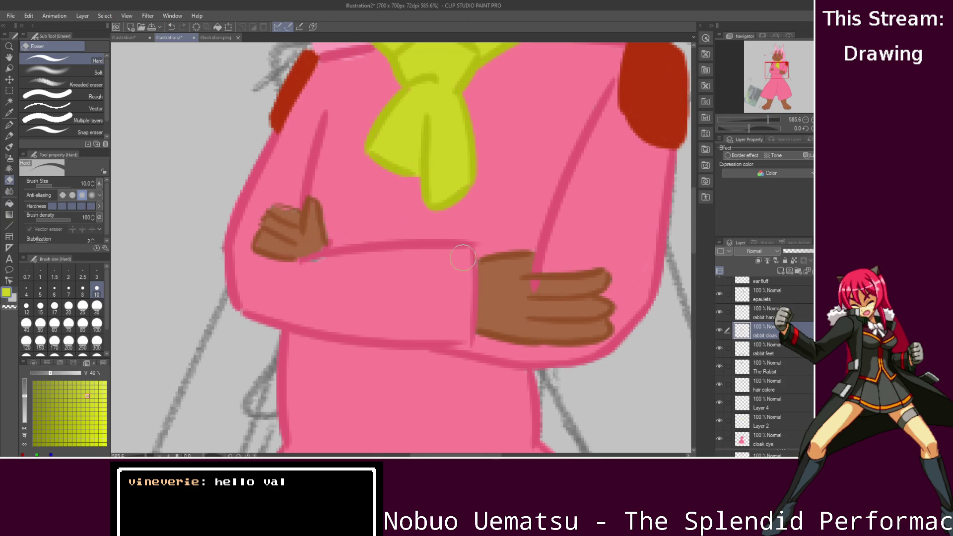
pyautogui.moveTo(523, 288); pyautogui.dragTo(560, 289)
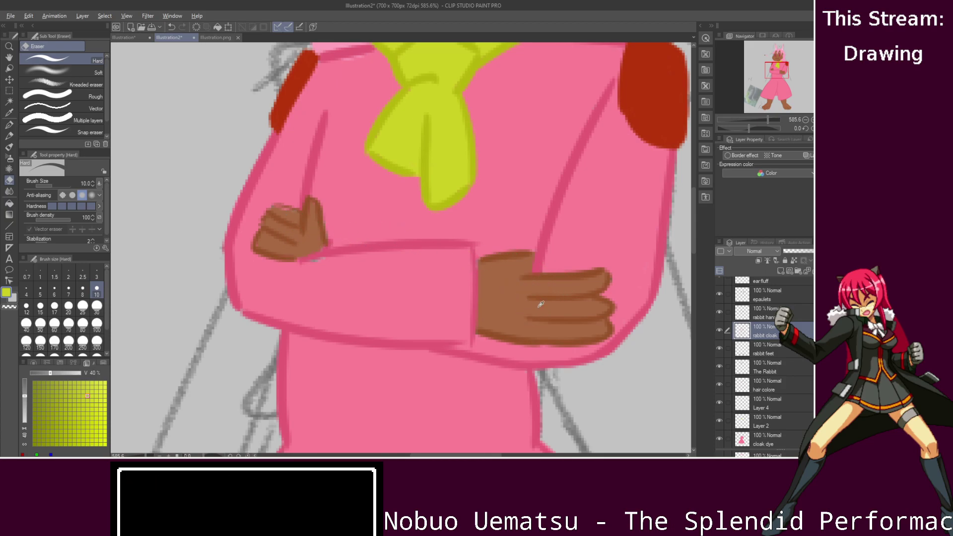
# - Compare with the Illustration.png reference, then return to Illustration2
pyautogui.scroll(-3, 576, 240)
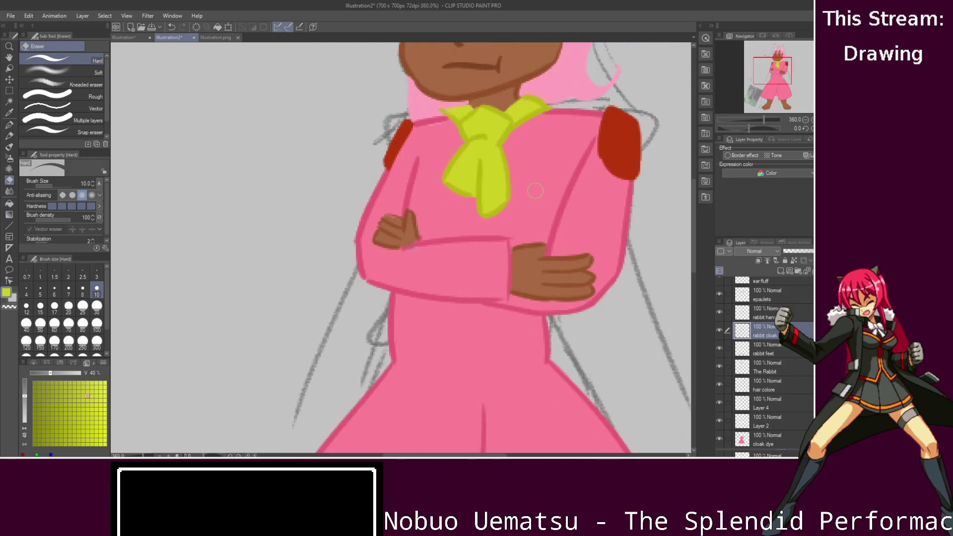
pyautogui.moveTo(695, 218); pyautogui.dragTo(695, 187)
pyautogui.click(212, 36)
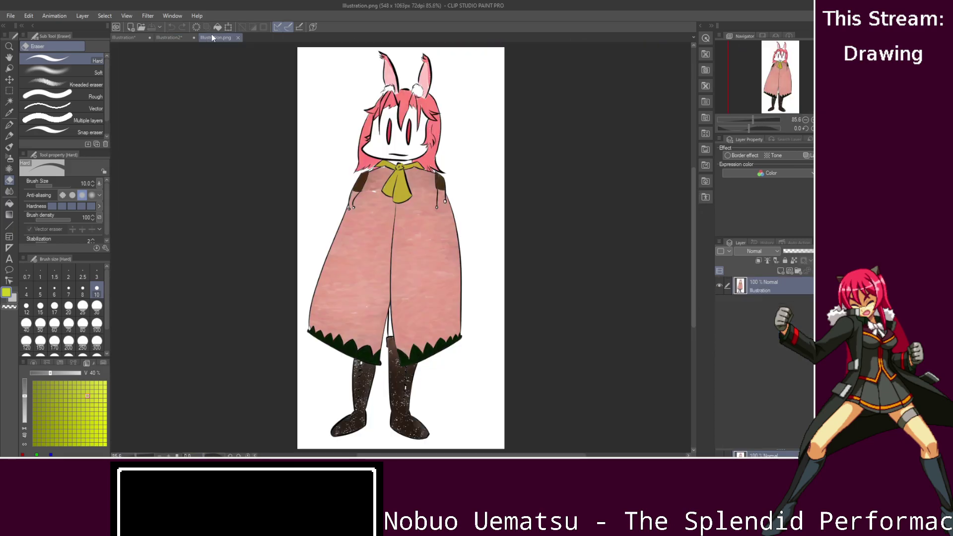
pyautogui.click(174, 36)
pyautogui.moveTo(695, 186); pyautogui.dragTo(695, 269)
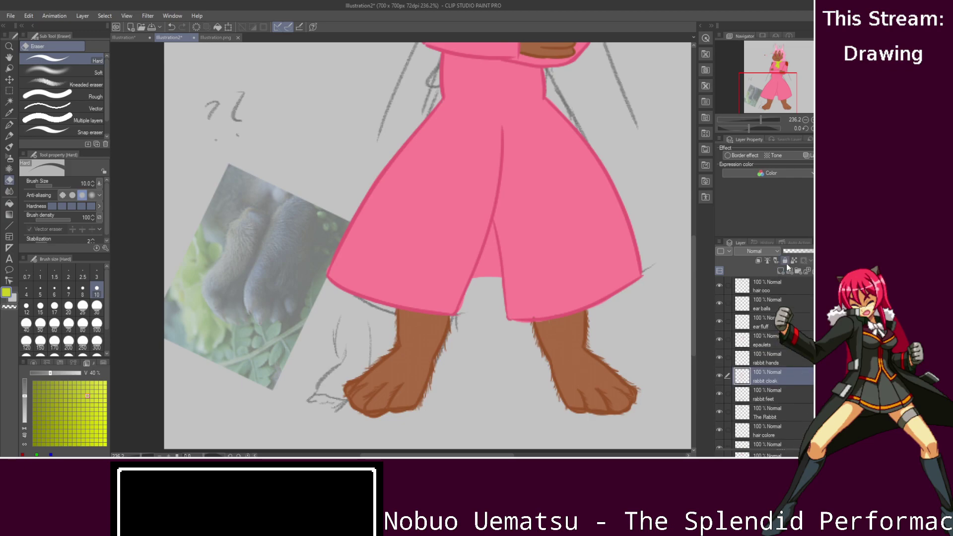
# - On the epaulets layer, select the pen and a deep dark green from the colour wheel
pyautogui.click(739, 341)
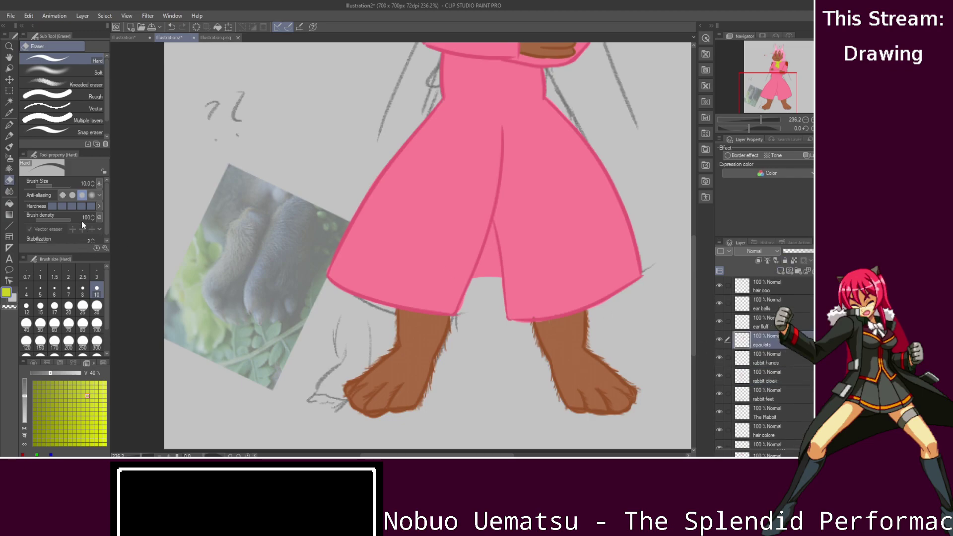
pyautogui.click(9, 124)
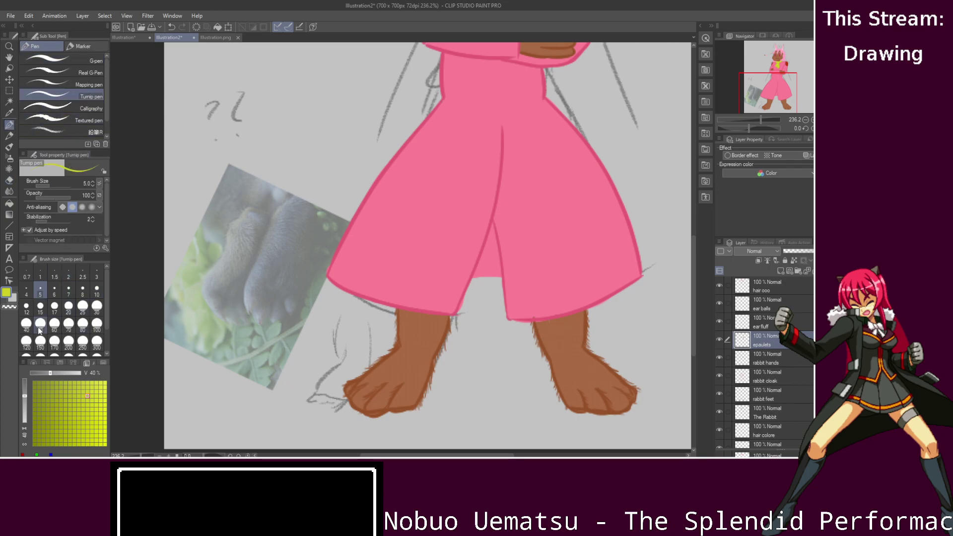
pyautogui.click(33, 363)
pyautogui.click(99, 386)
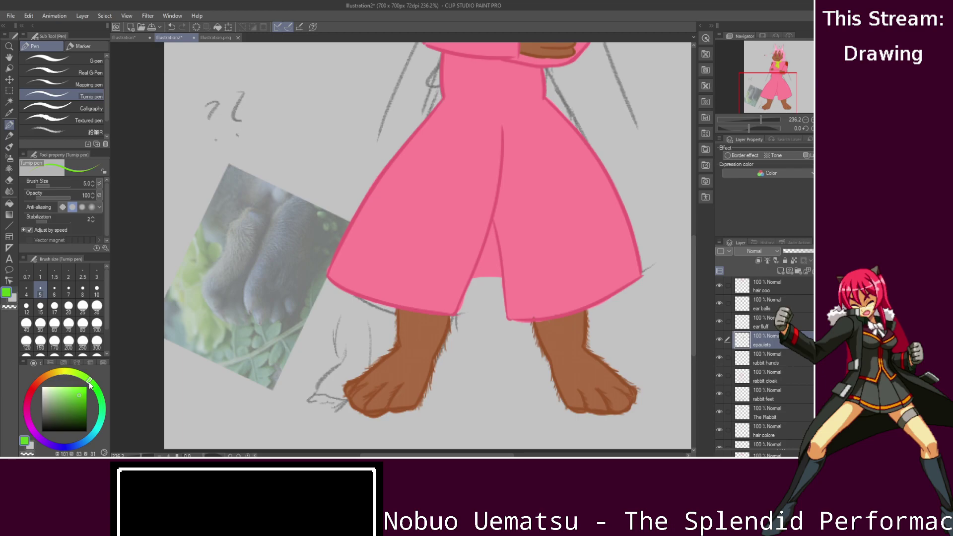
pyautogui.moveTo(88, 400); pyautogui.dragTo(83, 416)
pyautogui.scroll(2, 496, 281)
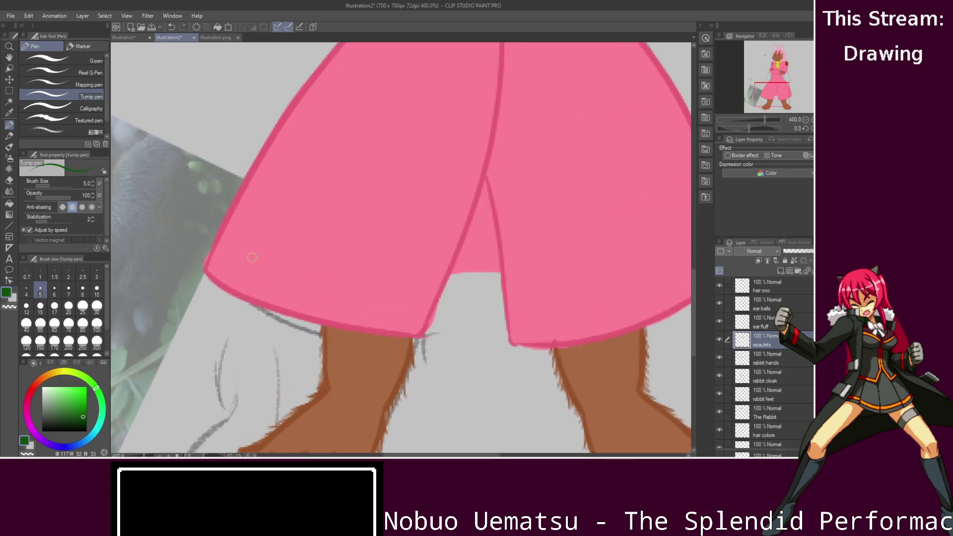
# - Draw and fill the dark green zigzag teeth along the left cloak hem
pyautogui.moveTo(203, 269)
pyautogui.mouseDown()
pyautogui.moveTo(212, 233)
pyautogui.moveTo(218, 272)
pyautogui.moveTo(252, 248)
pyautogui.moveTo(264, 302)
pyautogui.moveTo(306, 270)
pyautogui.moveTo(310, 316)
pyautogui.moveTo(351, 289)
pyautogui.moveTo(369, 325)
pyautogui.moveTo(407, 293)
pyautogui.moveTo(418, 337)
pyautogui.mouseUp()
pyautogui.moveTo(206, 272)
pyautogui.mouseDown()
pyautogui.moveTo(294, 317)
pyautogui.moveTo(362, 332)
pyautogui.moveTo(362, 340)
pyautogui.moveTo(422, 340)
pyautogui.moveTo(399, 309)
pyautogui.moveTo(406, 302)
pyautogui.moveTo(379, 321)
pyautogui.moveTo(411, 294)
pyautogui.moveTo(414, 331)
pyautogui.moveTo(409, 309)
pyautogui.moveTo(398, 331)
pyautogui.moveTo(375, 326)
pyautogui.moveTo(410, 328)
pyautogui.moveTo(384, 323)
pyautogui.moveTo(399, 319)
pyautogui.moveTo(403, 328)
pyautogui.moveTo(377, 327)
pyautogui.moveTo(411, 334)
pyautogui.mouseUp()
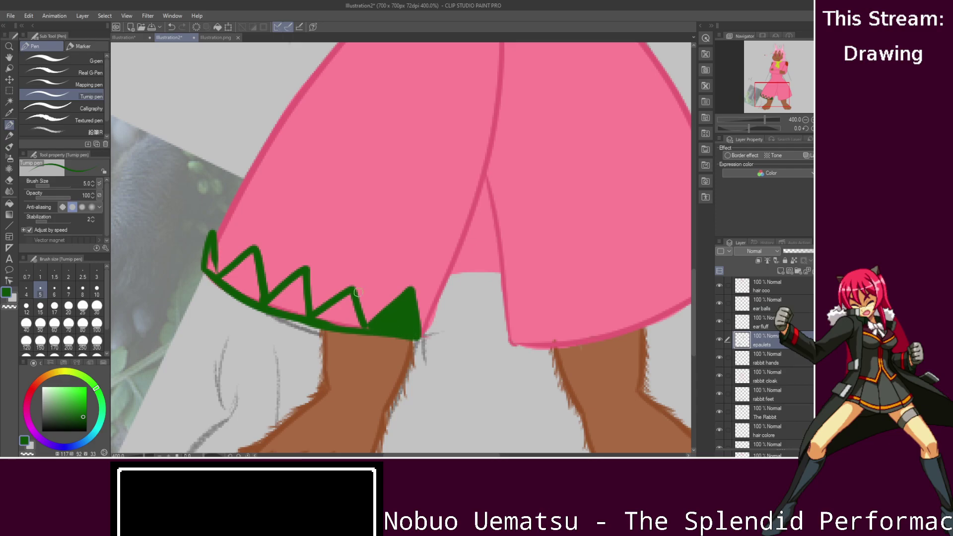
pyautogui.moveTo(207, 255)
pyautogui.mouseDown()
pyautogui.moveTo(218, 283)
pyautogui.moveTo(251, 253)
pyautogui.moveTo(260, 290)
pyautogui.moveTo(253, 264)
pyautogui.moveTo(228, 276)
pyautogui.moveTo(266, 304)
pyautogui.moveTo(245, 275)
pyautogui.mouseUp()
pyautogui.moveTo(273, 305)
pyautogui.mouseDown()
pyautogui.moveTo(305, 314)
pyautogui.moveTo(301, 281)
pyautogui.moveTo(280, 304)
pyautogui.moveTo(361, 323)
pyautogui.moveTo(320, 318)
pyautogui.moveTo(347, 304)
pyautogui.moveTo(355, 320)
pyautogui.moveTo(331, 299)
pyautogui.moveTo(340, 310)
pyautogui.mouseUp()
pyautogui.moveTo(437, 455); pyautogui.dragTo(483, 455)
# - Begin the right hem's zigzag with its first green peak
pyautogui.moveTo(298, 343)
pyautogui.mouseDown()
pyautogui.moveTo(400, 317)
pyautogui.moveTo(485, 272)
pyautogui.mouseUp()
pyautogui.hotkey('ctrl', 'z')
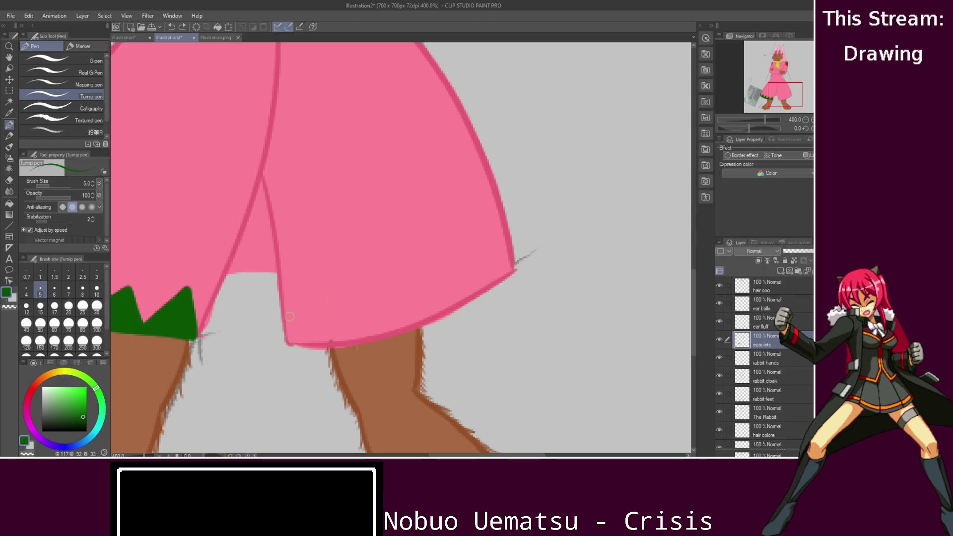
pyautogui.moveTo(289, 341)
pyautogui.mouseDown()
pyautogui.moveTo(311, 302)
pyautogui.moveTo(329, 335)
pyautogui.mouseUp()
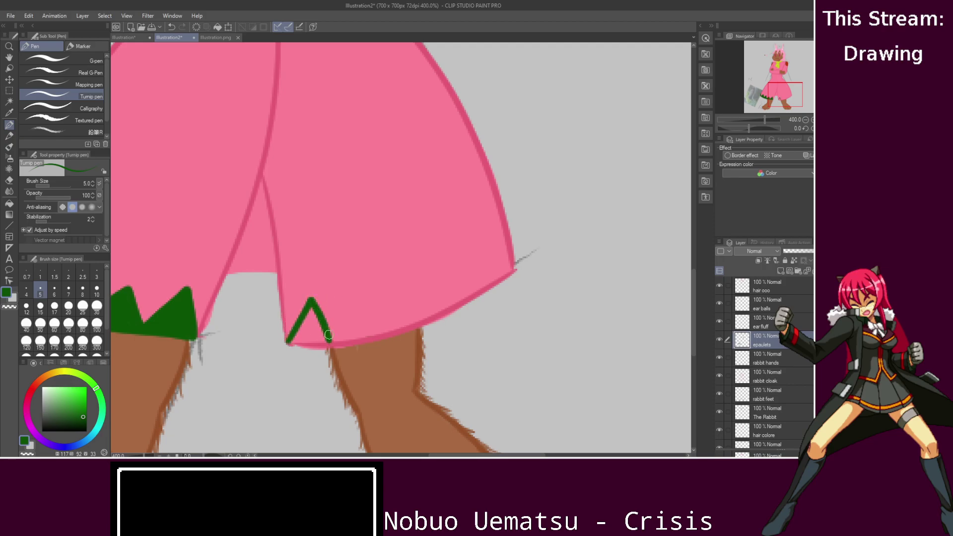
pyautogui.hotkey('alt', 'Tab')
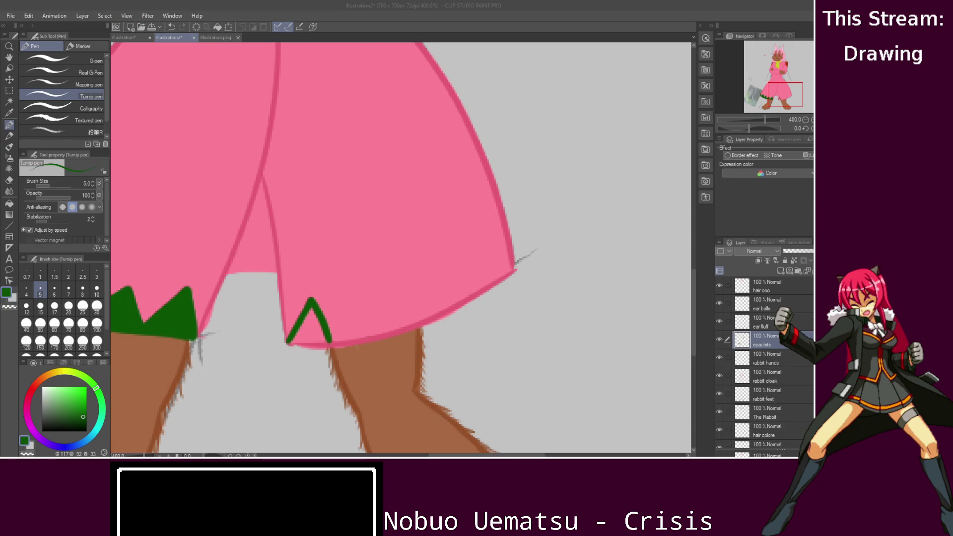
pyautogui.hotkey('alt', 'Tab')
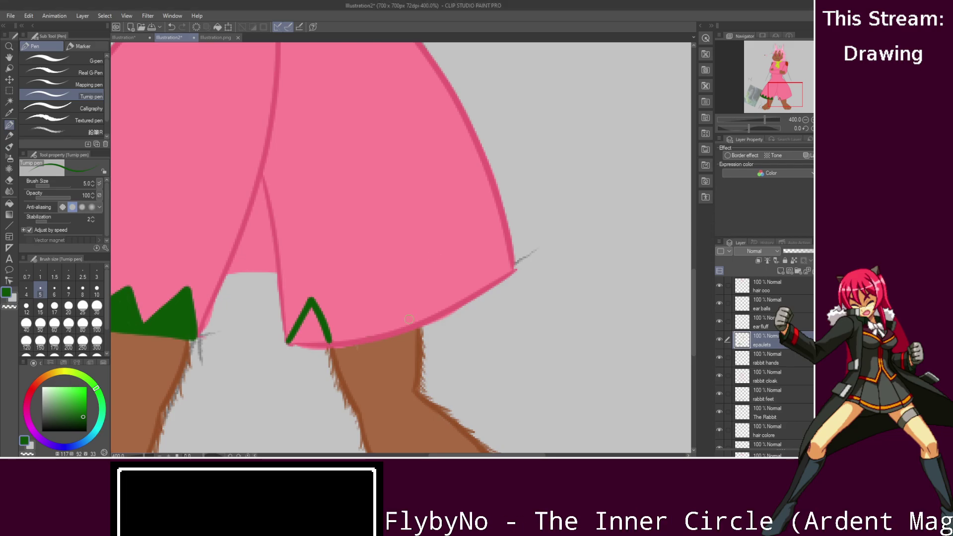
# - Draw dark green zigzag peaks rising from the V along the right hem, redoing rejected strokes
pyautogui.moveTo(329, 341)
pyautogui.mouseDown()
pyautogui.moveTo(361, 306)
pyautogui.moveTo(392, 341)
pyautogui.mouseUp()
pyautogui.hotkey('ctrl', 'z')
pyautogui.moveTo(332, 340)
pyautogui.mouseDown()
pyautogui.moveTo(374, 294)
pyautogui.moveTo(408, 332)
pyautogui.mouseUp()
pyautogui.hotkey('ctrl', 'z')
pyautogui.moveTo(330, 342)
pyautogui.mouseDown()
pyautogui.moveTo(358, 300)
pyautogui.moveTo(397, 325)
pyautogui.moveTo(431, 314)
pyautogui.moveTo(480, 264)
pyautogui.mouseUp()
pyautogui.hotkey('ctrl', 'z')
pyautogui.moveTo(436, 313)
pyautogui.mouseDown()
pyautogui.moveTo(449, 272)
pyautogui.moveTo(474, 293)
pyautogui.moveTo(484, 259)
pyautogui.moveTo(516, 264)
pyautogui.mouseUp()
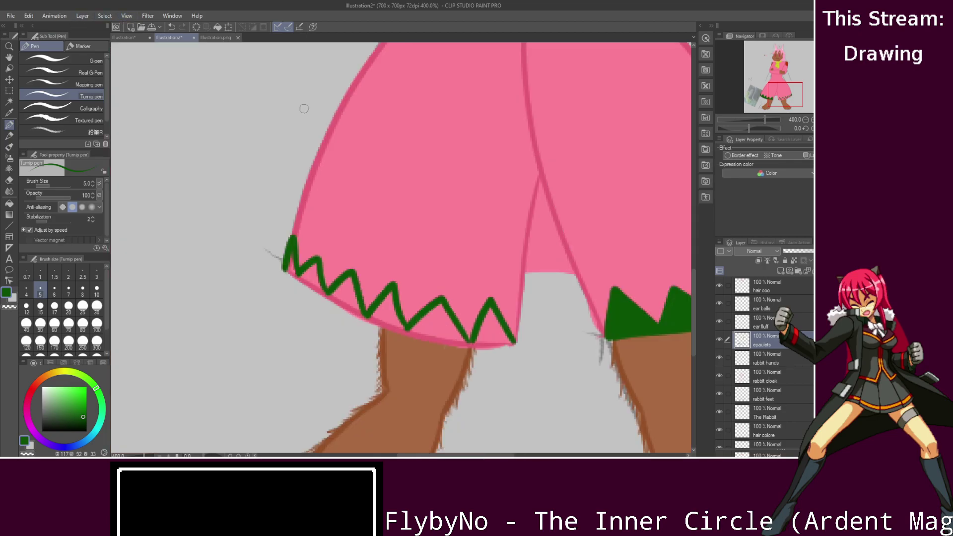
# - Outline the green band along the hem's bottom and fill the zigzag teeth solid green
pyautogui.moveTo(287, 271)
pyautogui.mouseDown()
pyautogui.moveTo(338, 309)
pyautogui.moveTo(470, 353)
pyautogui.moveTo(514, 344)
pyautogui.mouseUp()
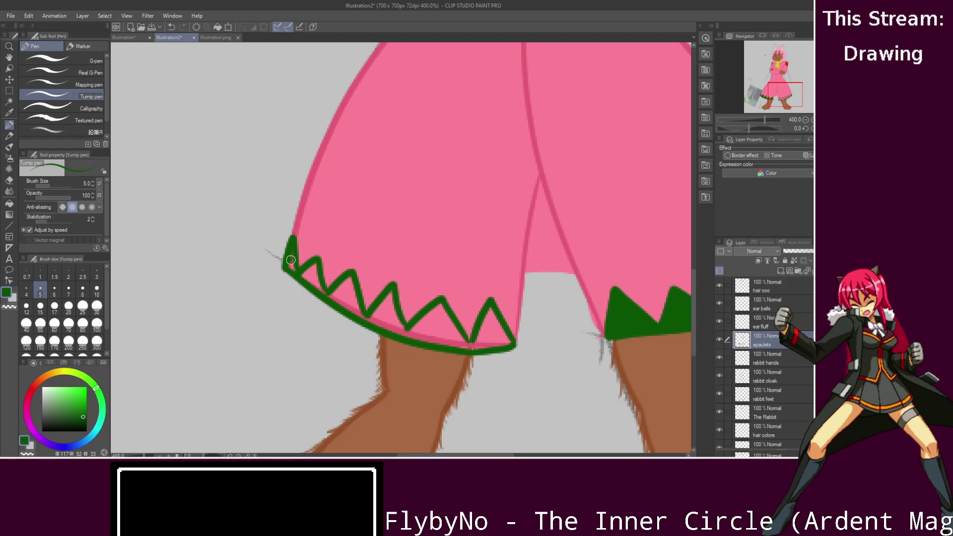
pyautogui.moveTo(302, 274); pyautogui.dragTo(311, 270)
pyautogui.moveTo(343, 311)
pyautogui.mouseDown()
pyautogui.moveTo(363, 318)
pyautogui.moveTo(347, 287)
pyautogui.moveTo(359, 311)
pyautogui.moveTo(334, 297)
pyautogui.moveTo(342, 287)
pyautogui.mouseUp()
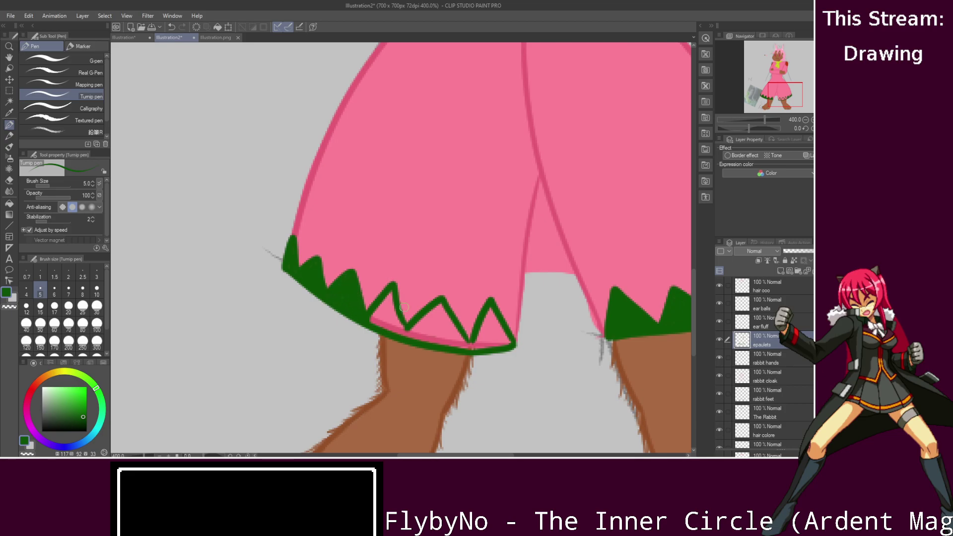
pyautogui.moveTo(371, 314)
pyautogui.mouseDown()
pyautogui.moveTo(412, 326)
pyautogui.moveTo(397, 333)
pyautogui.moveTo(371, 316)
pyautogui.moveTo(392, 292)
pyautogui.moveTo(404, 332)
pyautogui.moveTo(391, 300)
pyautogui.moveTo(372, 318)
pyautogui.moveTo(382, 297)
pyautogui.moveTo(376, 322)
pyautogui.moveTo(386, 309)
pyautogui.moveTo(404, 335)
pyautogui.moveTo(434, 334)
pyautogui.moveTo(447, 330)
pyautogui.moveTo(439, 308)
pyautogui.moveTo(473, 346)
pyautogui.mouseUp()
pyautogui.hotkey('ctrl', 'z')
pyautogui.moveTo(440, 305); pyautogui.dragTo(464, 341)
pyautogui.moveTo(436, 306)
pyautogui.mouseDown()
pyautogui.moveTo(416, 335)
pyautogui.moveTo(468, 347)
pyautogui.moveTo(437, 309)
pyautogui.moveTo(445, 320)
pyautogui.moveTo(417, 325)
pyautogui.moveTo(435, 313)
pyautogui.moveTo(428, 336)
pyautogui.moveTo(451, 343)
pyautogui.moveTo(443, 327)
pyautogui.moveTo(504, 348)
pyautogui.moveTo(474, 348)
pyautogui.moveTo(509, 340)
pyautogui.moveTo(492, 307)
pyautogui.moveTo(496, 328)
pyautogui.moveTo(489, 311)
pyautogui.moveTo(476, 344)
pyautogui.moveTo(495, 335)
pyautogui.moveTo(494, 313)
pyautogui.moveTo(486, 338)
pyautogui.mouseUp()
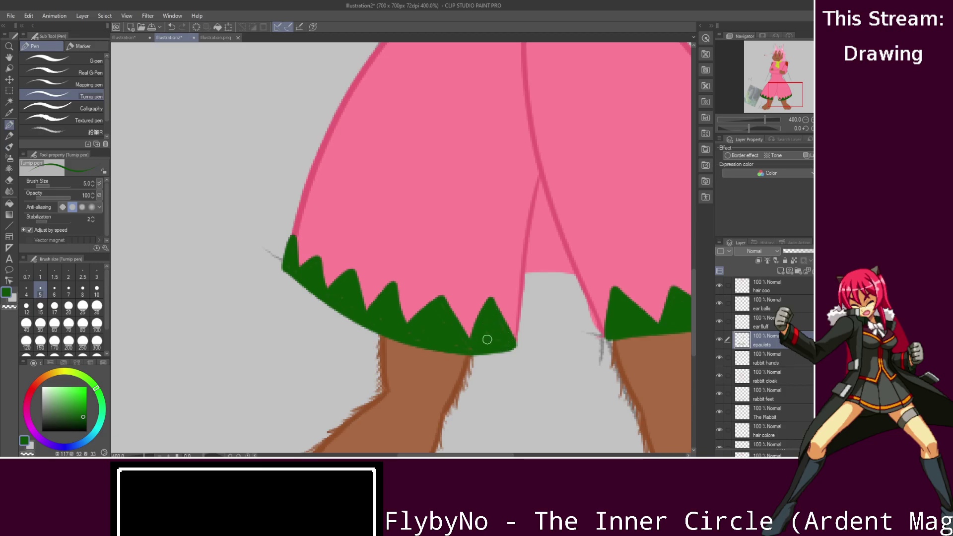
# - Fill green along the pink hem edge and the strip between the legs
pyautogui.moveTo(526, 269)
pyautogui.mouseDown()
pyautogui.moveTo(573, 274)
pyautogui.moveTo(532, 281)
pyautogui.moveTo(525, 273)
pyautogui.moveTo(553, 270)
pyautogui.mouseUp()
pyautogui.hotkey('ctrl', 'z')
pyautogui.scroll(-6, 489, 186)
pyautogui.moveTo(692, 294); pyautogui.dragTo(706, 323)
pyautogui.moveTo(448, 455); pyautogui.dragTo(495, 454)
pyautogui.scroll(8, 462, 310)
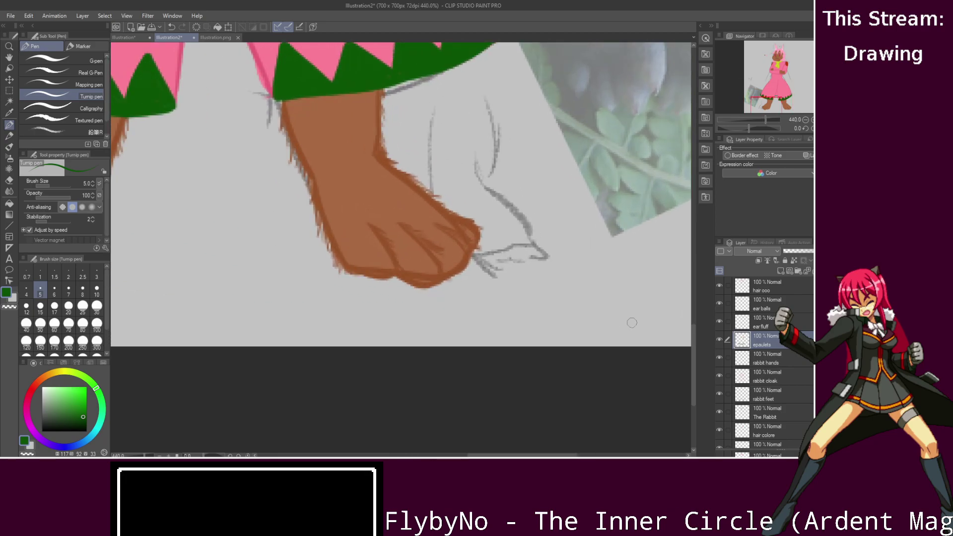
# - On the rabbit feet layer, erase the foot's bottom edge and the inner toe line ends
pyautogui.click(784, 395)
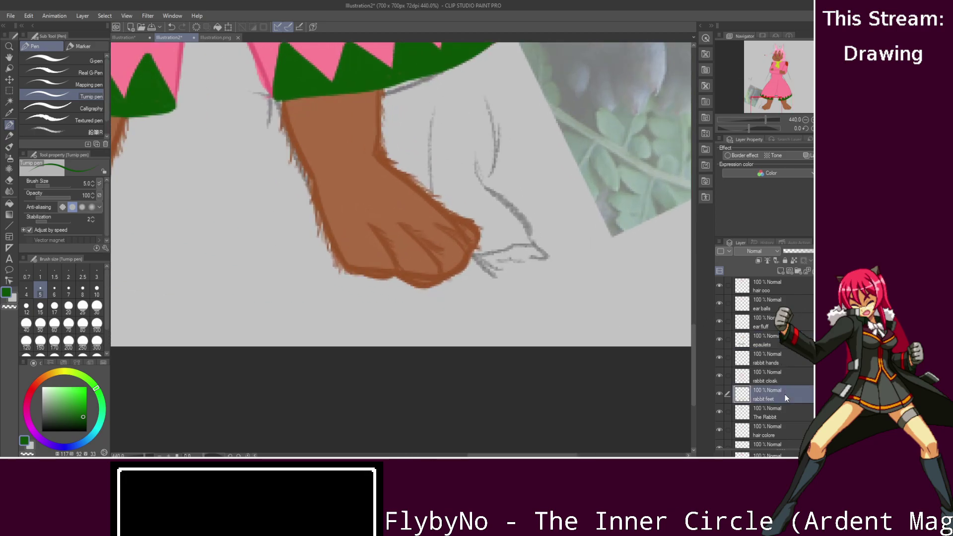
pyautogui.click(9, 180)
pyautogui.scroll(4, 412, 273)
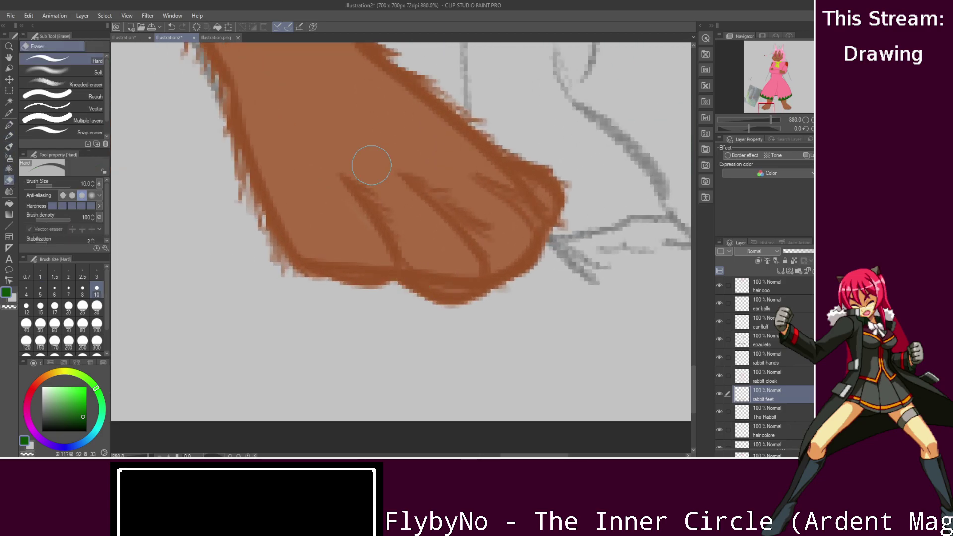
pyautogui.moveTo(319, 243)
pyautogui.mouseDown()
pyautogui.moveTo(375, 265)
pyautogui.moveTo(415, 259)
pyautogui.moveTo(457, 283)
pyautogui.moveTo(433, 266)
pyautogui.moveTo(462, 269)
pyautogui.mouseUp()
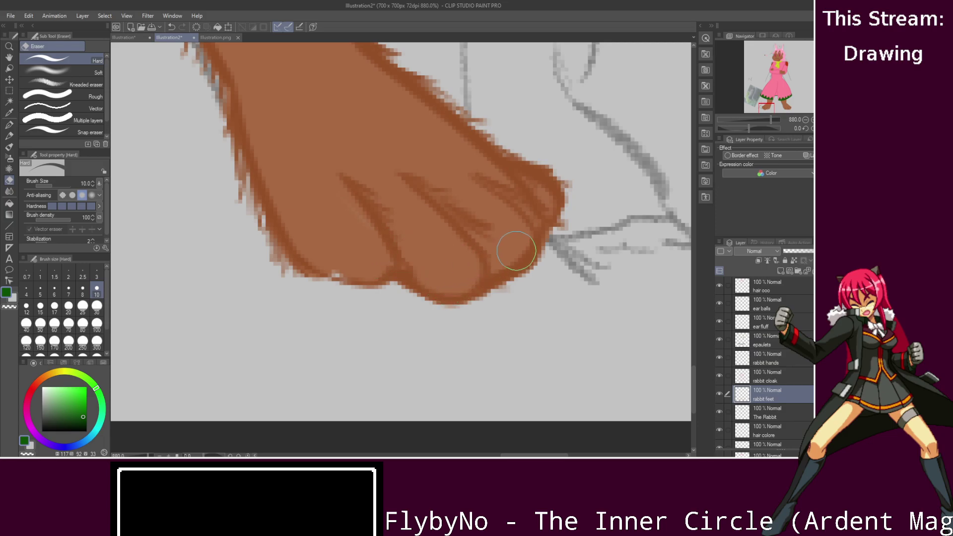
pyautogui.moveTo(513, 455); pyautogui.dragTo(417, 452)
pyautogui.moveTo(424, 265)
pyautogui.mouseDown()
pyautogui.moveTo(438, 258)
pyautogui.moveTo(406, 268)
pyautogui.moveTo(441, 260)
pyautogui.mouseUp()
pyautogui.moveTo(498, 252); pyautogui.dragTo(494, 257)
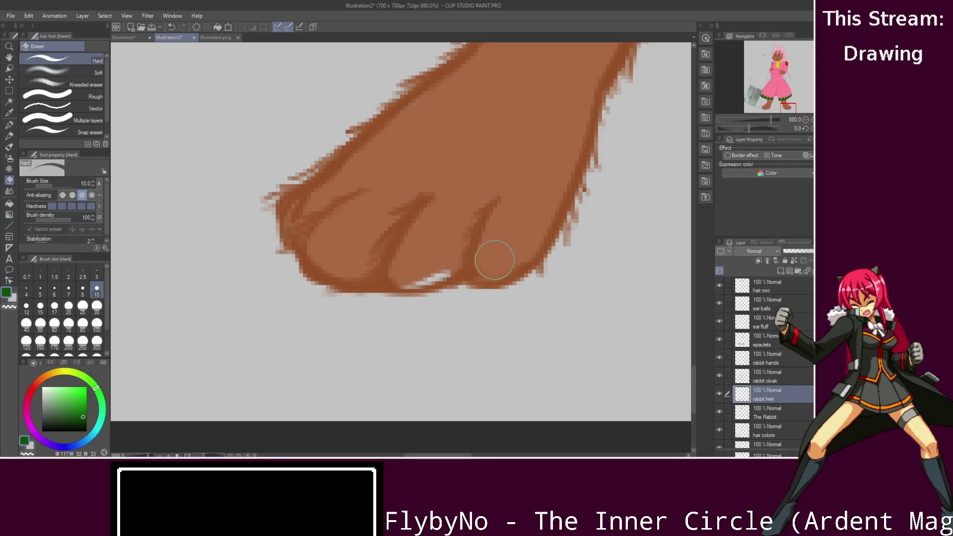
# - Sample the foot's brown and paint over the white gaps on the middle toe and paw bottom
pyautogui.keyDown('alt'); pyautogui.click(490, 137); pyautogui.keyUp('alt')
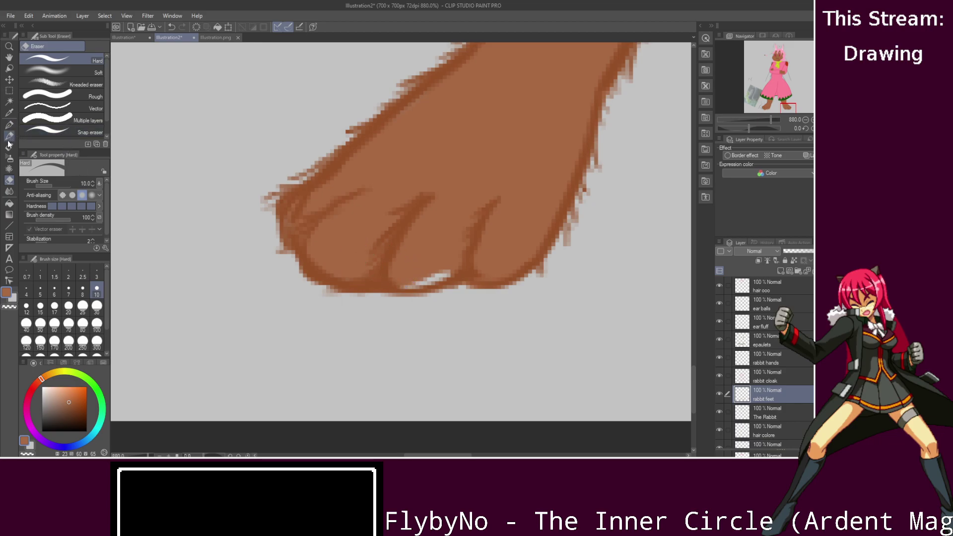
pyautogui.click(10, 128)
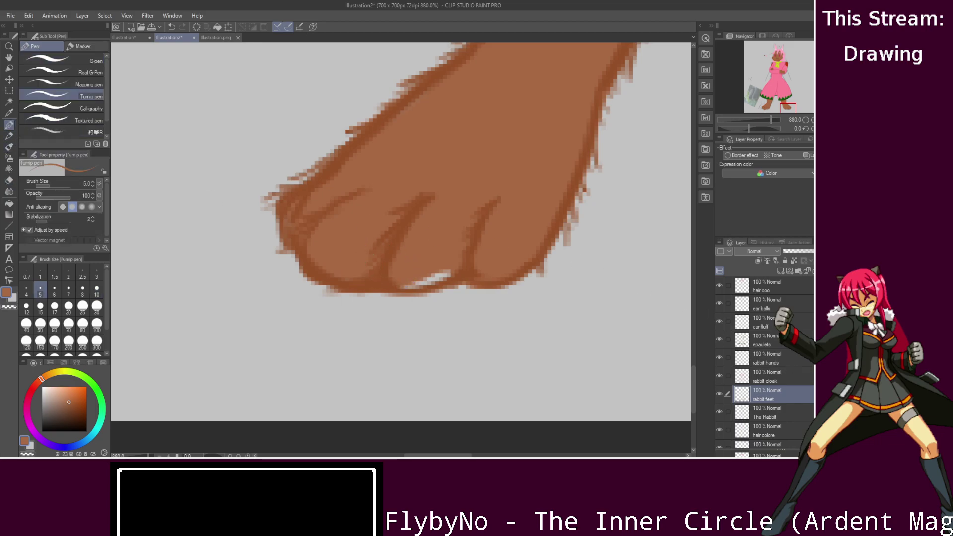
pyautogui.scroll(-5, 764, 362)
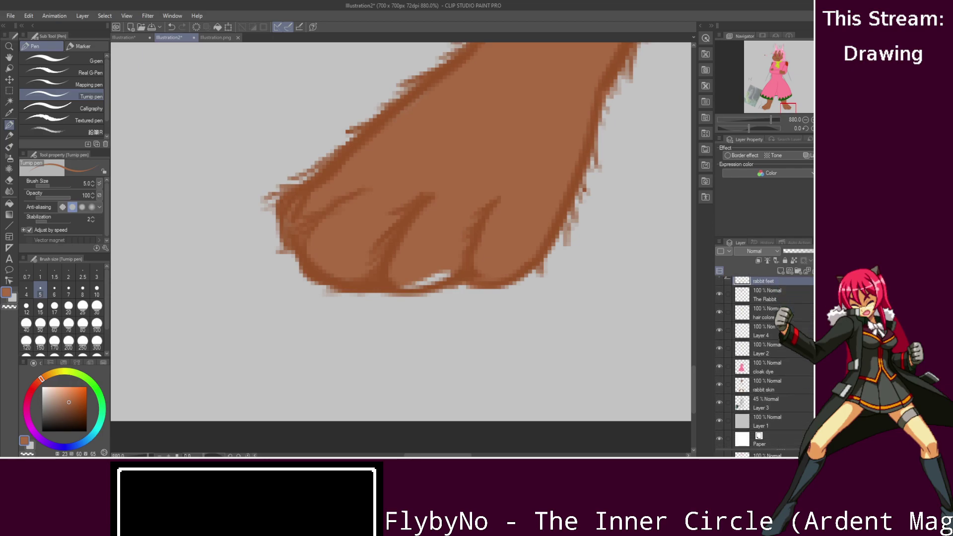
pyautogui.click(798, 386)
pyautogui.moveTo(401, 285); pyautogui.dragTo(460, 265)
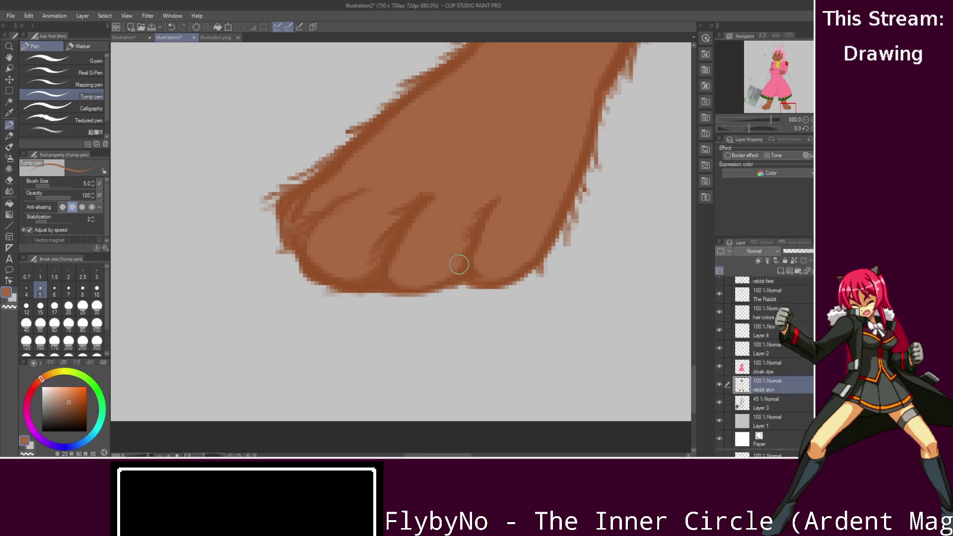
pyautogui.moveTo(454, 455); pyautogui.dragTo(552, 439)
pyautogui.moveTo(303, 266); pyautogui.dragTo(362, 266)
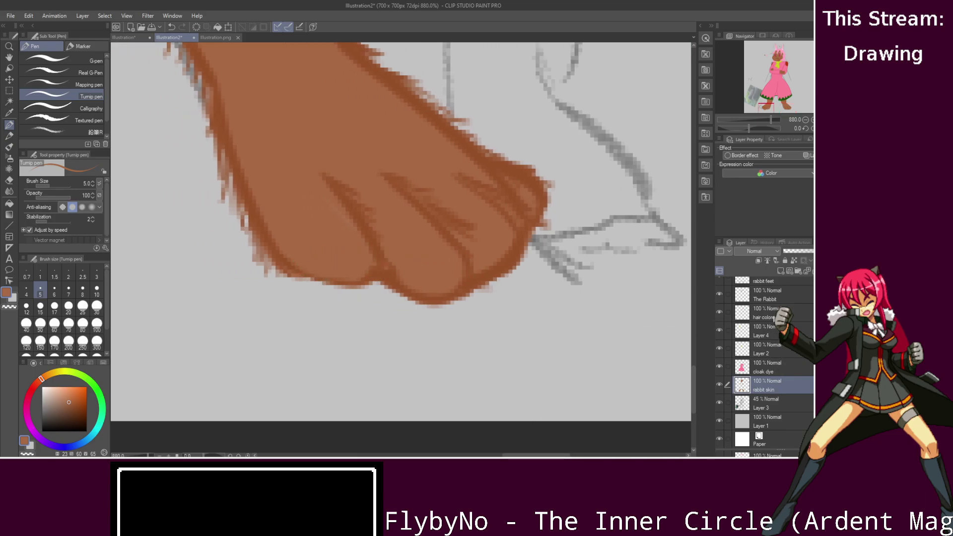
# - Add a new raster layer directly above the rabbit feet layer
pyautogui.scroll(5, 791, 368)
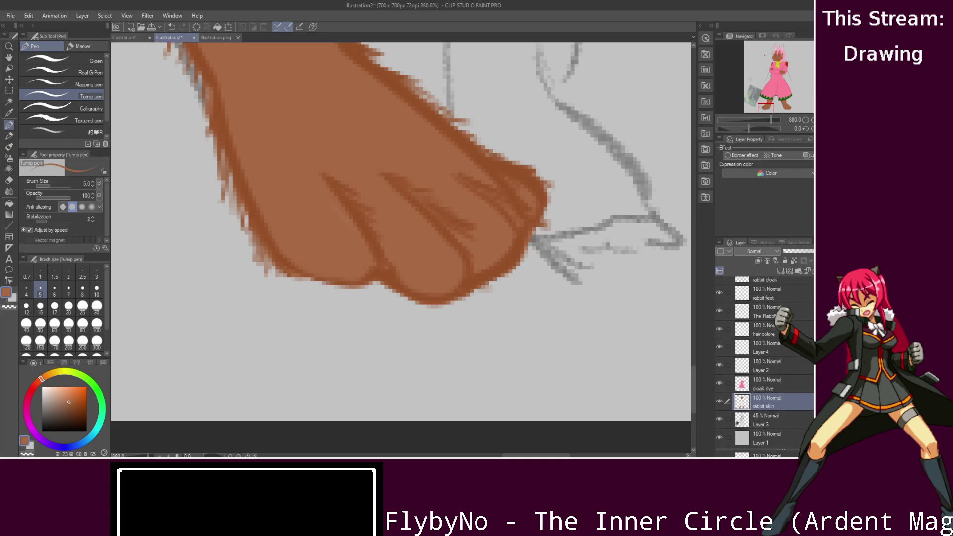
pyautogui.click(781, 375)
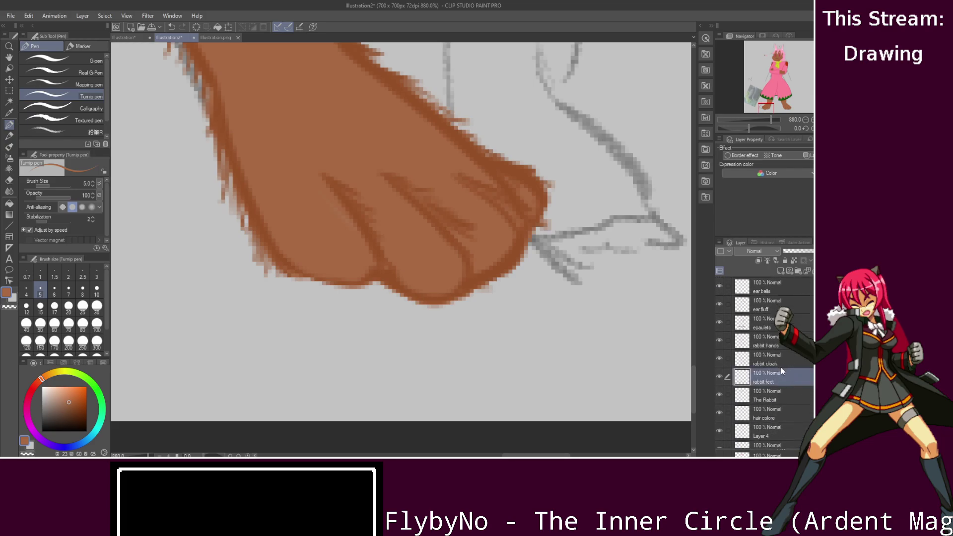
pyautogui.click(782, 269)
# - Pick a light peach from the color set and outline four claws on the first paw
pyautogui.click(88, 363)
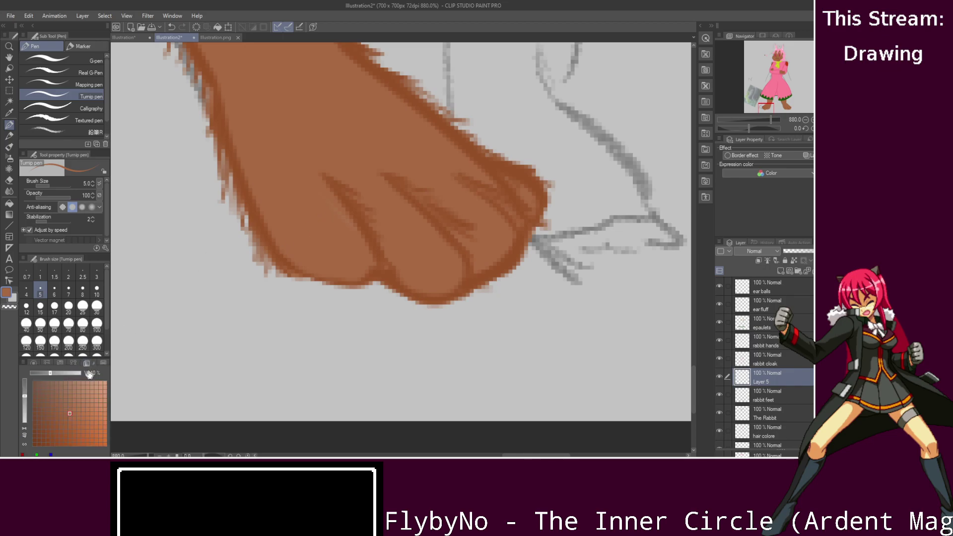
pyautogui.click(105, 387)
pyautogui.moveTo(337, 231); pyautogui.dragTo(383, 300)
pyautogui.hotkey('ctrl', 'z')
pyautogui.moveTo(336, 219); pyautogui.dragTo(367, 300)
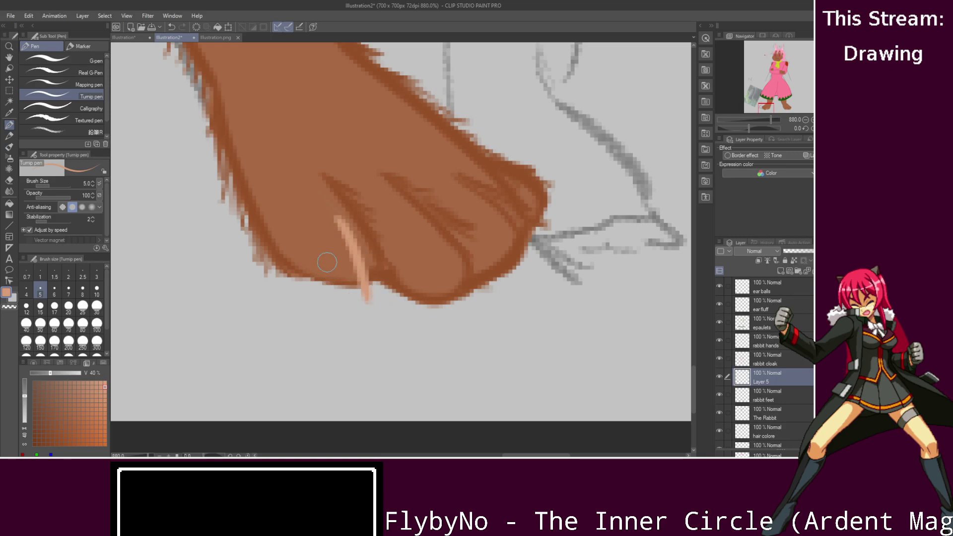
pyautogui.moveTo(312, 248); pyautogui.dragTo(373, 302)
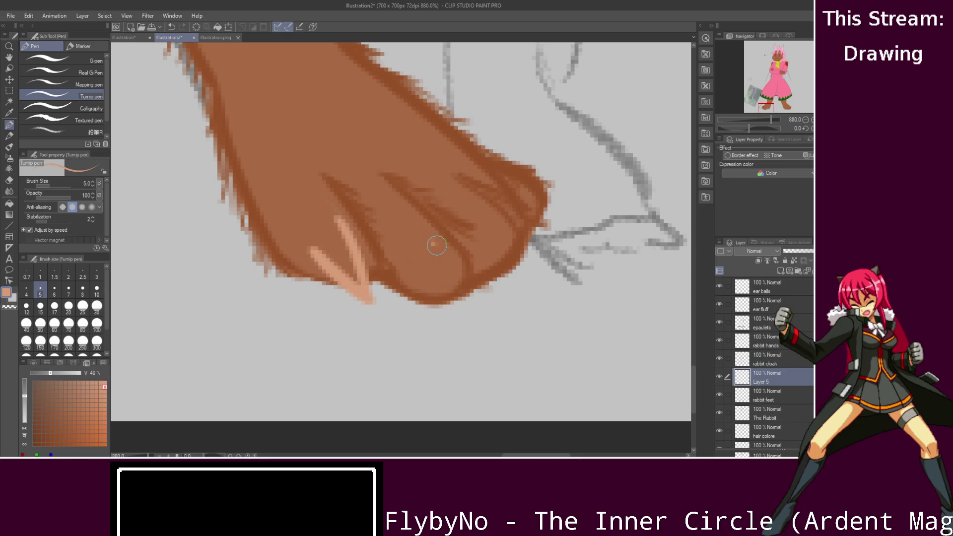
pyautogui.moveTo(431, 242); pyautogui.dragTo(479, 321)
pyautogui.moveTo(425, 276); pyautogui.dragTo(479, 317)
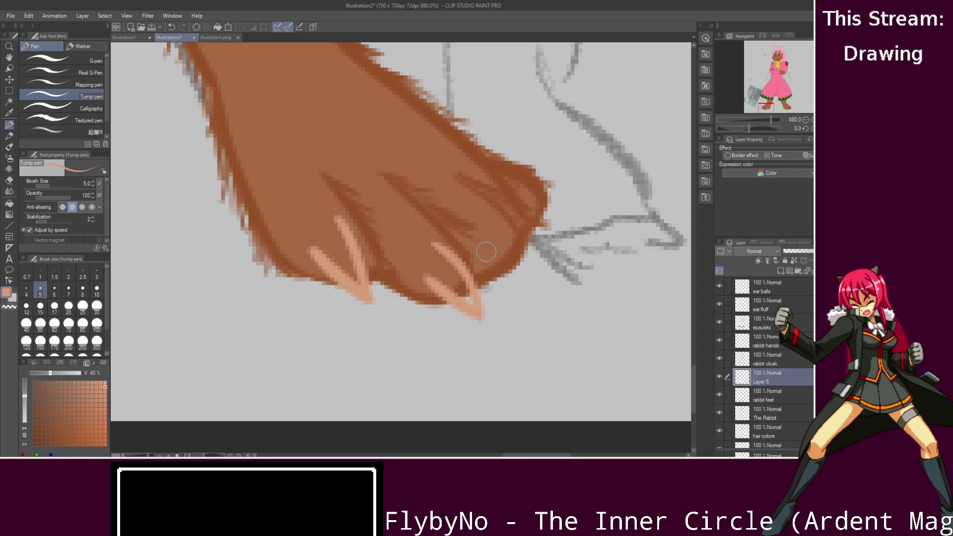
pyautogui.moveTo(480, 225); pyautogui.dragTo(542, 282)
pyautogui.moveTo(489, 261); pyautogui.dragTo(541, 282)
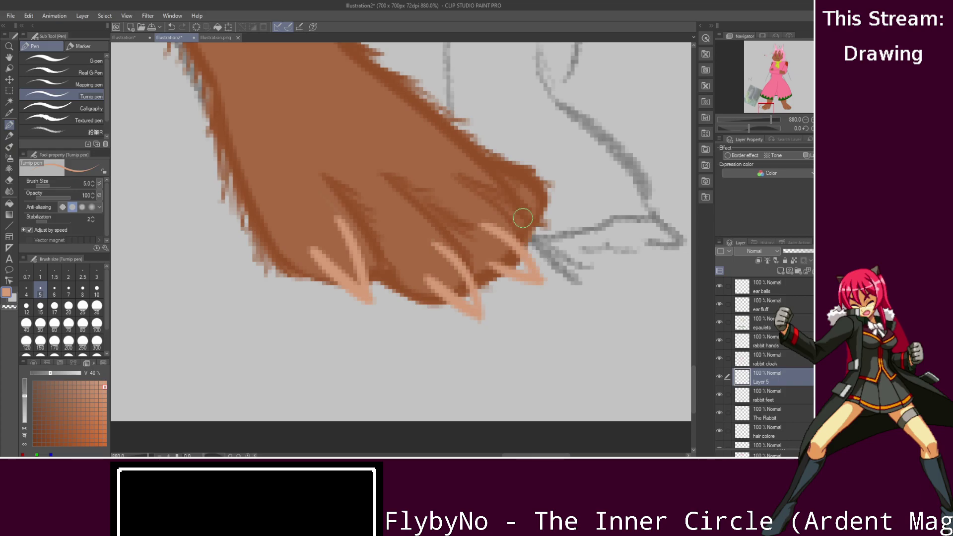
pyautogui.moveTo(525, 198); pyautogui.dragTo(561, 223)
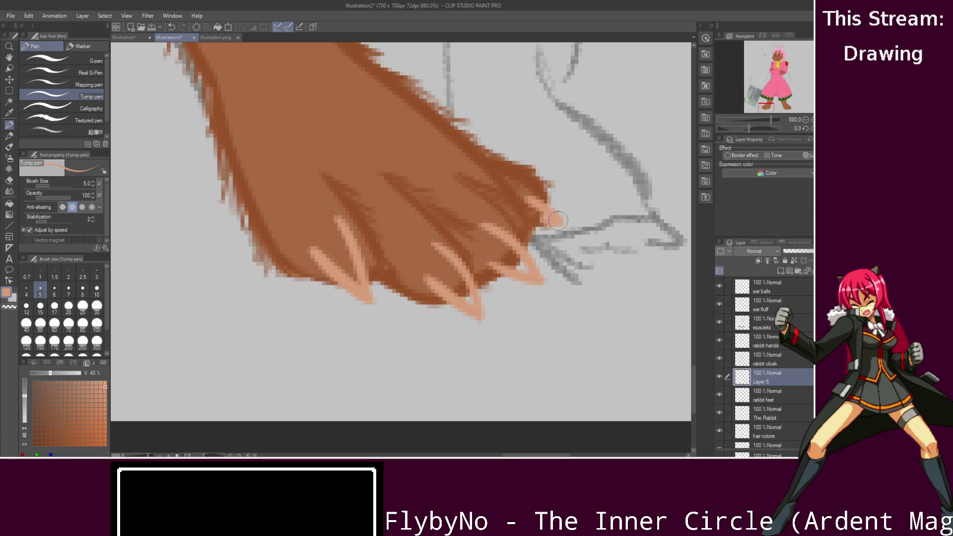
pyautogui.moveTo(509, 455); pyautogui.dragTo(401, 455)
# - Outline the left, middle and right claws on the other foot, redoing rejected strokes
pyautogui.moveTo(380, 210)
pyautogui.mouseDown()
pyautogui.moveTo(343, 246)
pyautogui.moveTo(387, 224)
pyautogui.mouseUp()
pyautogui.hotkey('ctrl', 'z')
pyautogui.moveTo(342, 245)
pyautogui.mouseDown()
pyautogui.moveTo(383, 230)
pyautogui.moveTo(379, 286)
pyautogui.moveTo(410, 285)
pyautogui.moveTo(449, 261)
pyautogui.moveTo(400, 261)
pyautogui.moveTo(368, 304)
pyautogui.mouseUp()
pyautogui.hotkey('ctrl', 'z')
pyautogui.moveTo(369, 300); pyautogui.dragTo(447, 258)
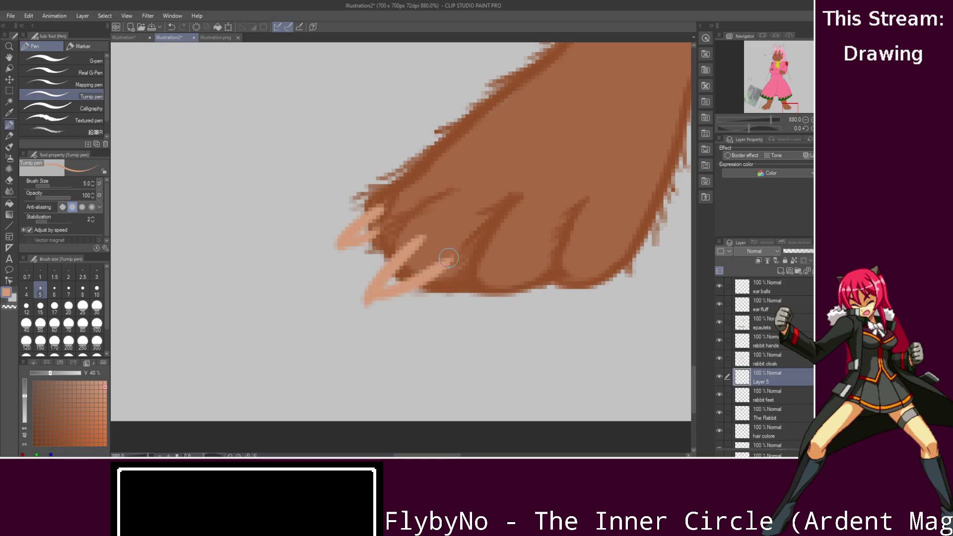
pyautogui.hotkey('ctrl', 'z')
pyautogui.moveTo(370, 301)
pyautogui.mouseDown()
pyautogui.moveTo(430, 259)
pyautogui.moveTo(426, 267)
pyautogui.moveTo(439, 253)
pyautogui.moveTo(424, 246)
pyautogui.moveTo(447, 259)
pyautogui.mouseUp()
pyautogui.hotkey('ctrl', 'z')
pyautogui.hotkey('ctrl', 'z')
pyautogui.moveTo(510, 245)
pyautogui.mouseDown()
pyautogui.moveTo(478, 300)
pyautogui.moveTo(526, 268)
pyautogui.mouseUp()
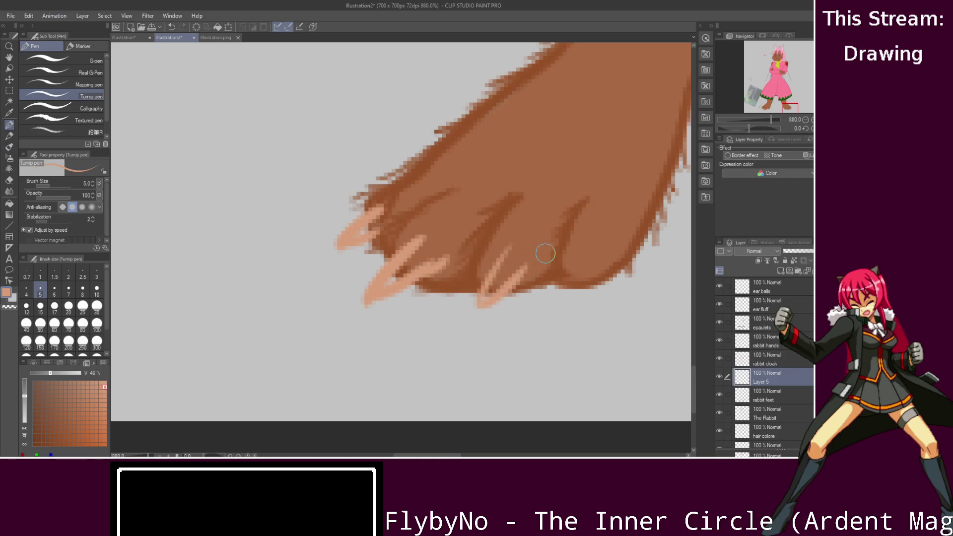
pyautogui.moveTo(580, 245)
pyautogui.mouseDown()
pyautogui.moveTo(547, 305)
pyautogui.moveTo(610, 244)
pyautogui.moveTo(596, 254)
pyautogui.moveTo(578, 251)
pyautogui.moveTo(587, 242)
pyautogui.moveTo(576, 246)
pyautogui.moveTo(609, 248)
pyautogui.mouseUp()
pyautogui.moveTo(500, 257); pyautogui.dragTo(526, 262)
pyautogui.moveTo(419, 241); pyautogui.dragTo(447, 257)
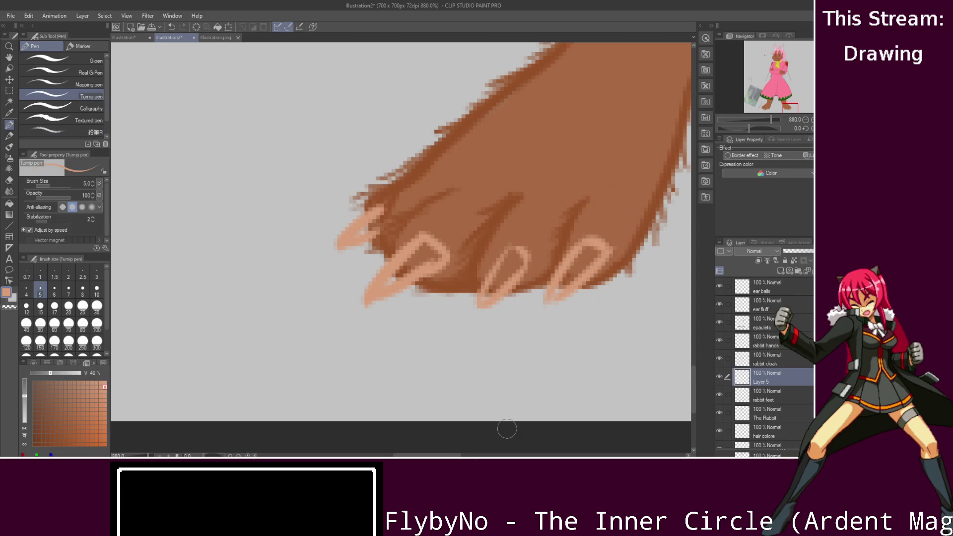
# - Fill the claws on both feet solid peach
pyautogui.moveTo(386, 287)
pyautogui.mouseDown()
pyautogui.moveTo(417, 263)
pyautogui.moveTo(412, 248)
pyautogui.mouseUp()
pyautogui.moveTo(496, 263)
pyautogui.mouseDown()
pyautogui.moveTo(491, 295)
pyautogui.moveTo(501, 277)
pyautogui.moveTo(485, 299)
pyautogui.mouseUp()
pyautogui.moveTo(580, 281)
pyautogui.mouseDown()
pyautogui.moveTo(566, 283)
pyautogui.moveTo(601, 255)
pyautogui.mouseUp()
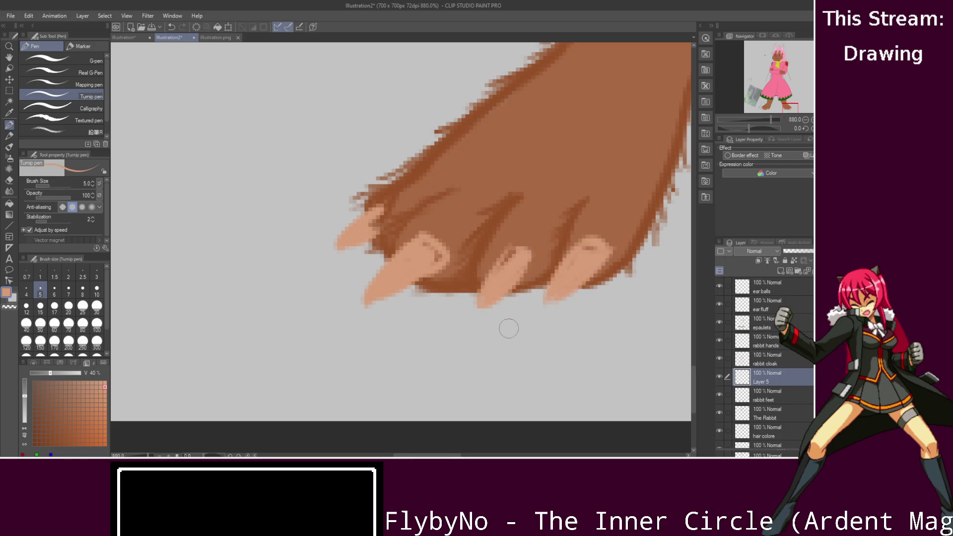
pyautogui.moveTo(419, 454); pyautogui.dragTo(527, 454)
pyautogui.moveTo(339, 220)
pyautogui.mouseDown()
pyautogui.moveTo(313, 250)
pyautogui.moveTo(347, 268)
pyautogui.moveTo(330, 238)
pyautogui.moveTo(325, 258)
pyautogui.mouseUp()
pyautogui.moveTo(430, 249)
pyautogui.mouseDown()
pyautogui.moveTo(459, 297)
pyautogui.moveTo(437, 258)
pyautogui.moveTo(446, 268)
pyautogui.mouseUp()
pyautogui.moveTo(485, 234)
pyautogui.mouseDown()
pyautogui.moveTo(516, 268)
pyautogui.moveTo(545, 257)
pyautogui.mouseUp()
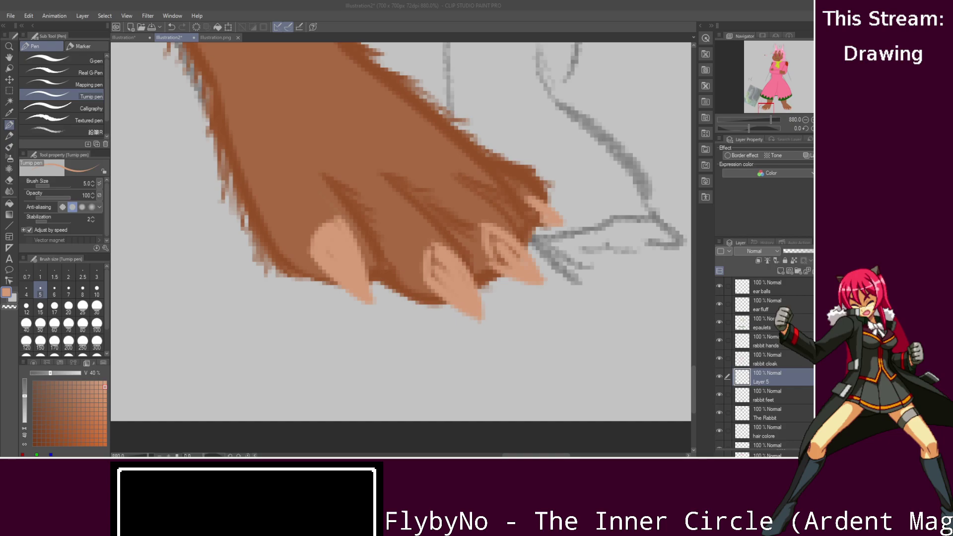
pyautogui.click(553, 227)
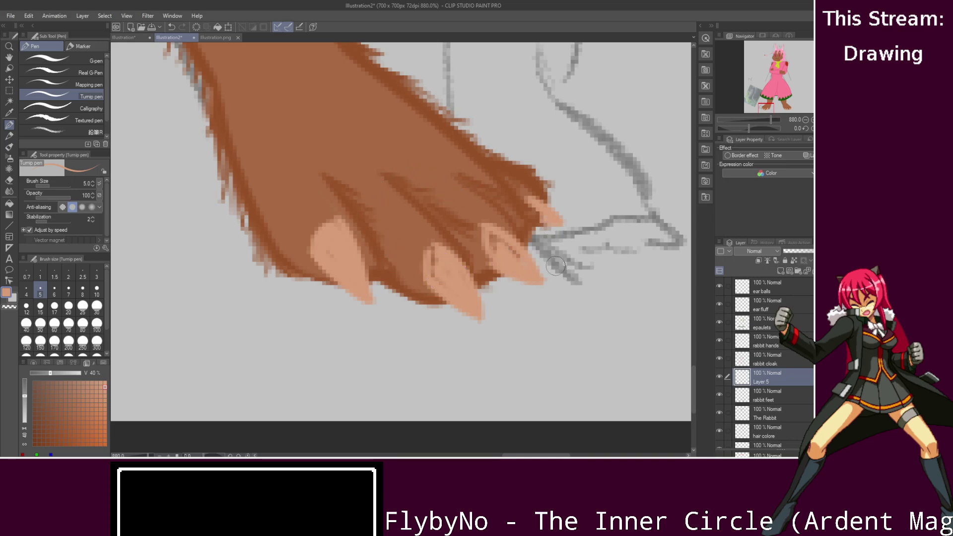
# - On a new layer, shade around the claw bases and tops in sampled dark brown
pyautogui.click(780, 271)
pyautogui.rightClick(217, 120)
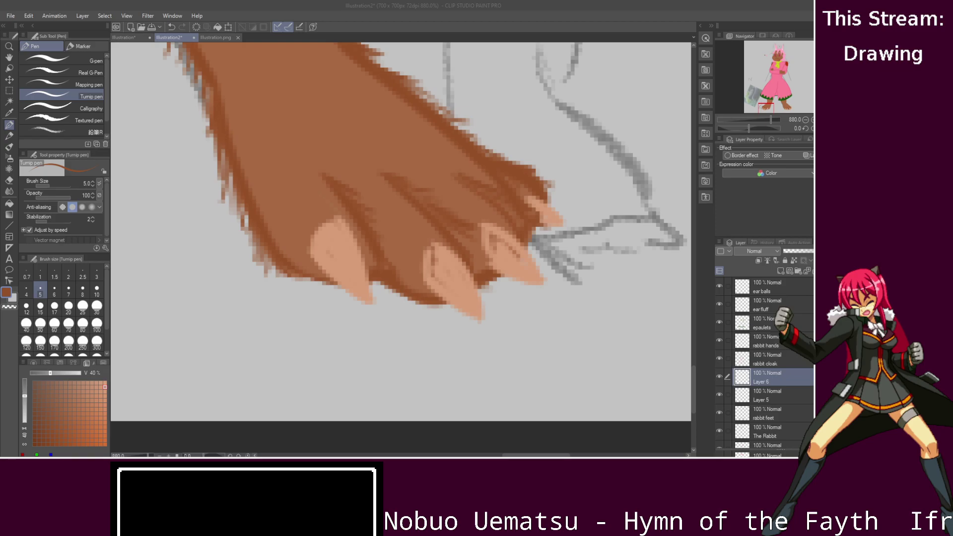
pyautogui.moveTo(433, 243); pyautogui.dragTo(424, 288)
pyautogui.moveTo(486, 218); pyautogui.dragTo(492, 258)
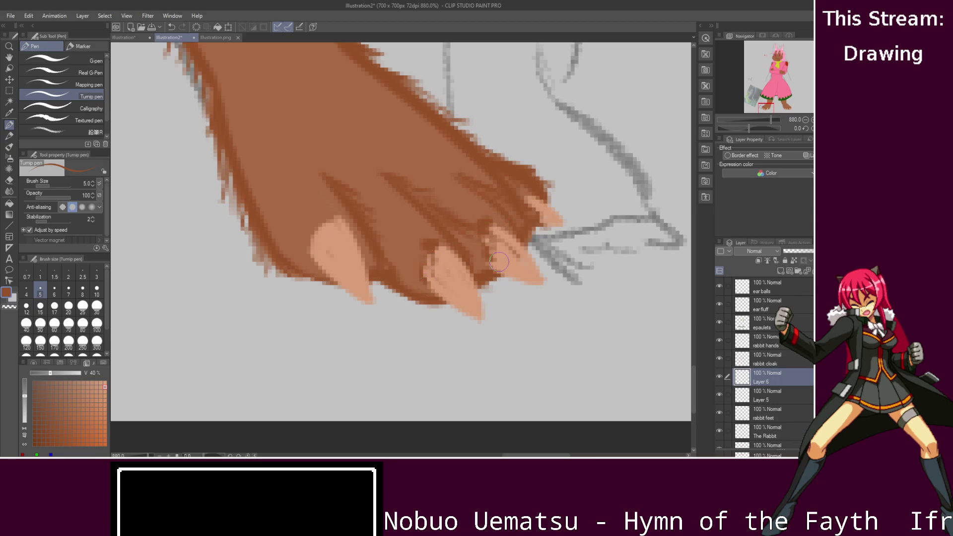
pyautogui.moveTo(340, 221)
pyautogui.mouseDown()
pyautogui.moveTo(315, 230)
pyautogui.moveTo(313, 251)
pyautogui.moveTo(314, 239)
pyautogui.mouseUp()
pyautogui.moveTo(520, 193); pyautogui.dragTo(526, 201)
pyautogui.moveTo(519, 455); pyautogui.dragTo(408, 455)
pyautogui.moveTo(432, 231); pyautogui.dragTo(473, 268)
pyautogui.moveTo(544, 239)
pyautogui.mouseDown()
pyautogui.moveTo(525, 251)
pyautogui.moveTo(557, 248)
pyautogui.moveTo(546, 258)
pyautogui.mouseUp()
pyautogui.moveTo(610, 233)
pyautogui.mouseDown()
pyautogui.moveTo(590, 236)
pyautogui.moveTo(636, 265)
pyautogui.mouseUp()
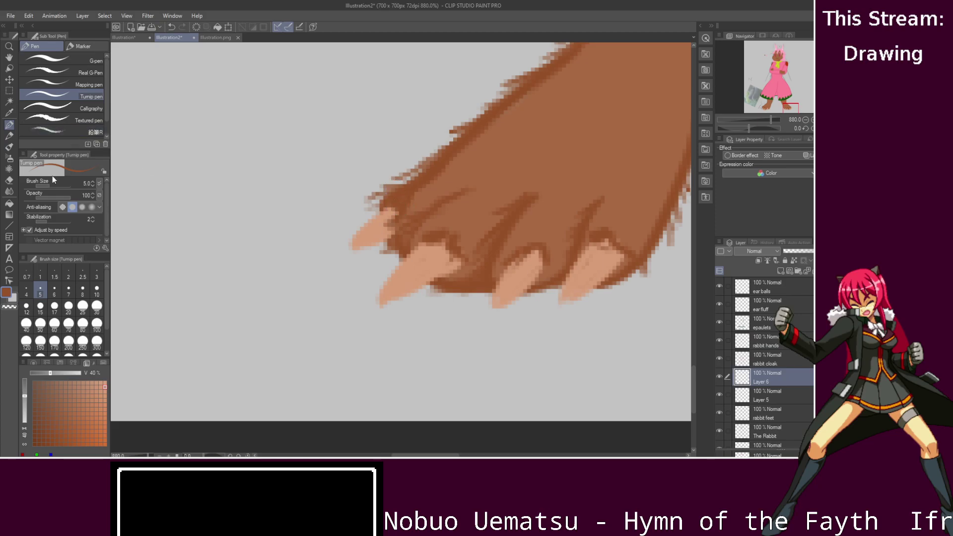
# - Paint pale whitish highlights on each claw using a light sub color tint
pyautogui.click(14, 297)
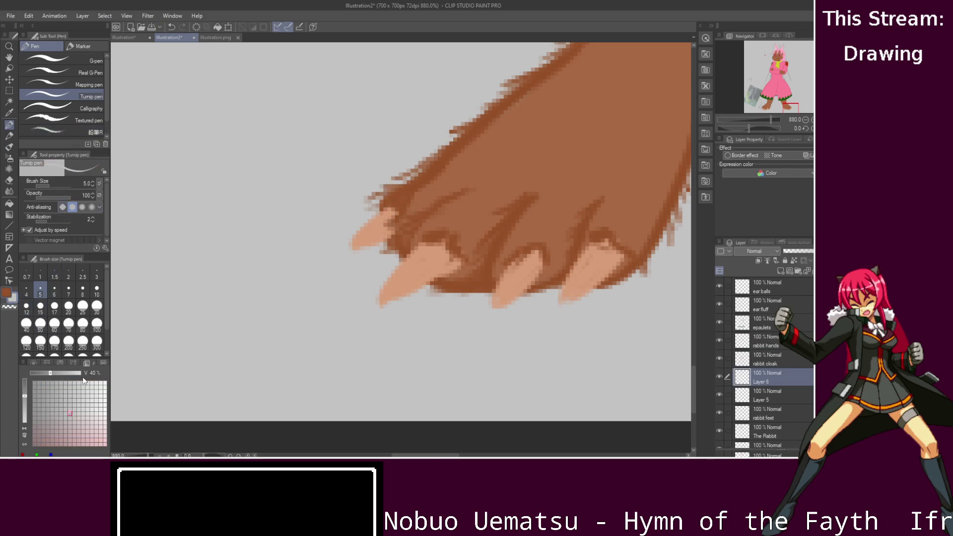
pyautogui.click(105, 382)
pyautogui.moveTo(368, 231); pyautogui.dragTo(383, 222)
pyautogui.moveTo(527, 258); pyautogui.dragTo(518, 272)
pyautogui.moveTo(422, 455); pyautogui.dragTo(528, 448)
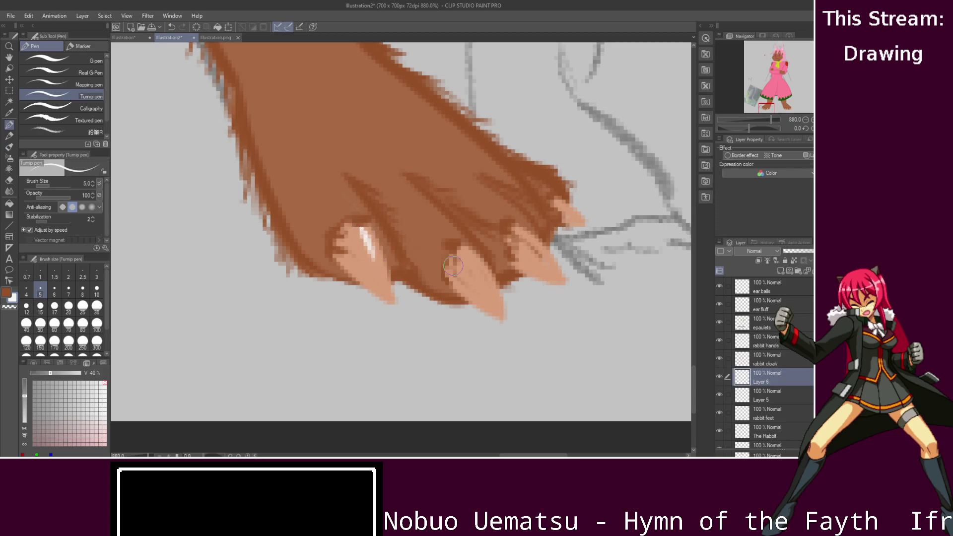
pyautogui.moveTo(468, 258); pyautogui.dragTo(492, 276)
pyautogui.moveTo(524, 241); pyautogui.dragTo(537, 251)
pyautogui.moveTo(559, 204); pyautogui.dragTo(571, 217)
# - Zoom out to the whole figure and flip the canvas view horizontally
pyautogui.scroll(-5, 312, 254)
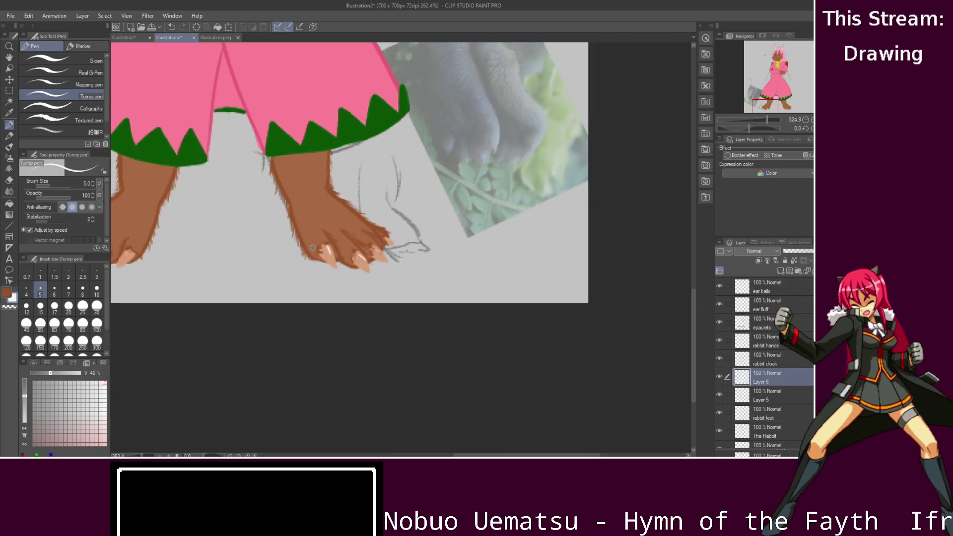
pyautogui.moveTo(692, 352); pyautogui.dragTo(702, 251)
pyautogui.scroll(-3, 345, 224)
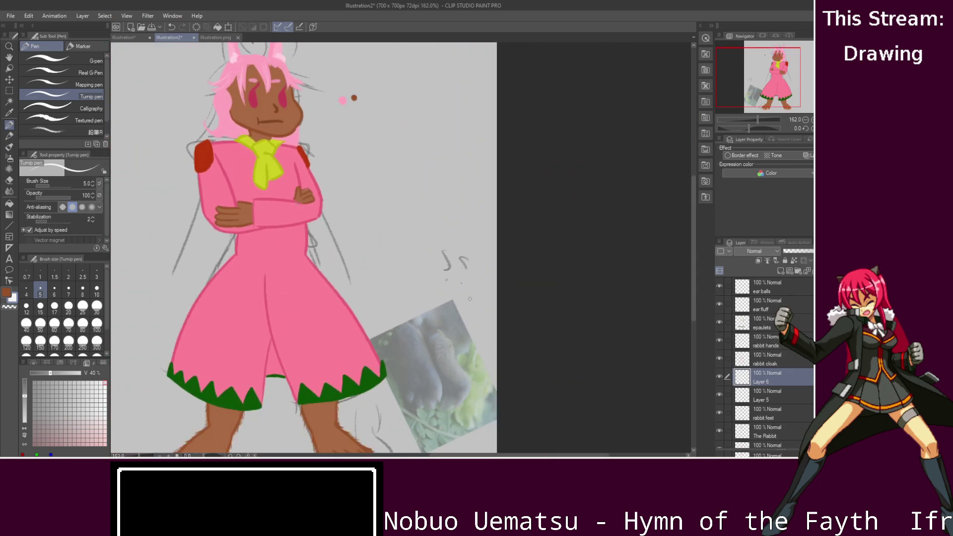
pyautogui.moveTo(529, 455); pyautogui.dragTo(480, 455)
pyautogui.scroll(-1, 547, 313)
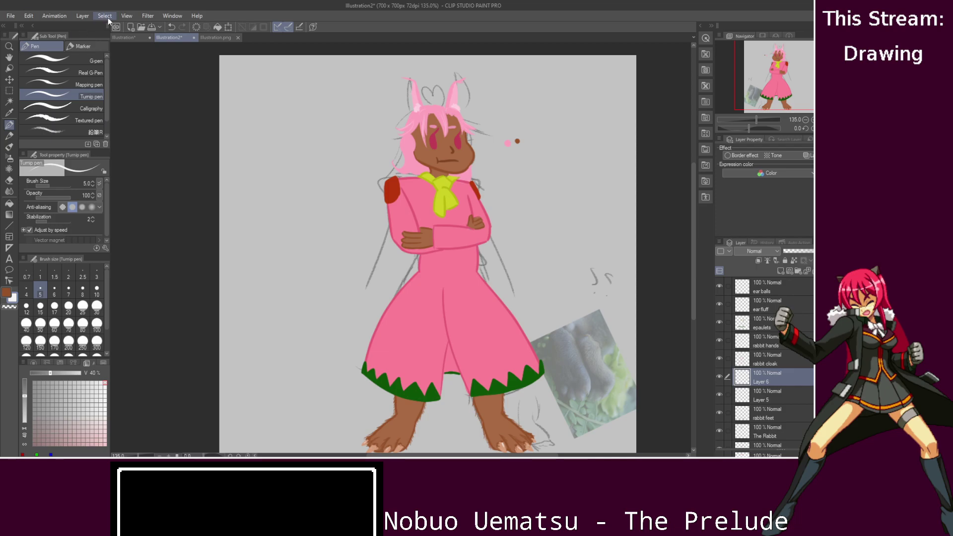
pyautogui.click(129, 18)
pyautogui.click(263, 28)
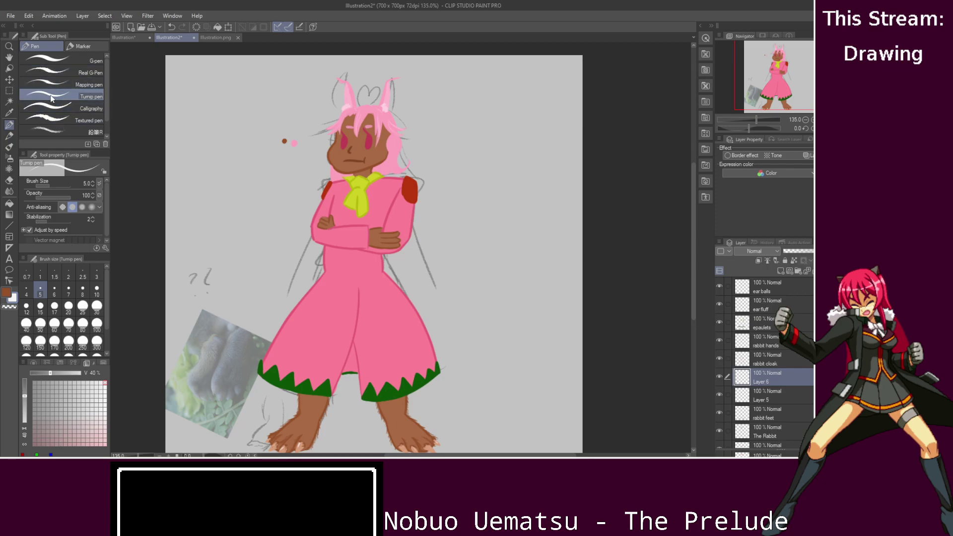
# - Switch to the Calligraphy pen, eyedrop the eyes' pink-red, and test a stroke, then undo it
pyautogui.click(59, 108)
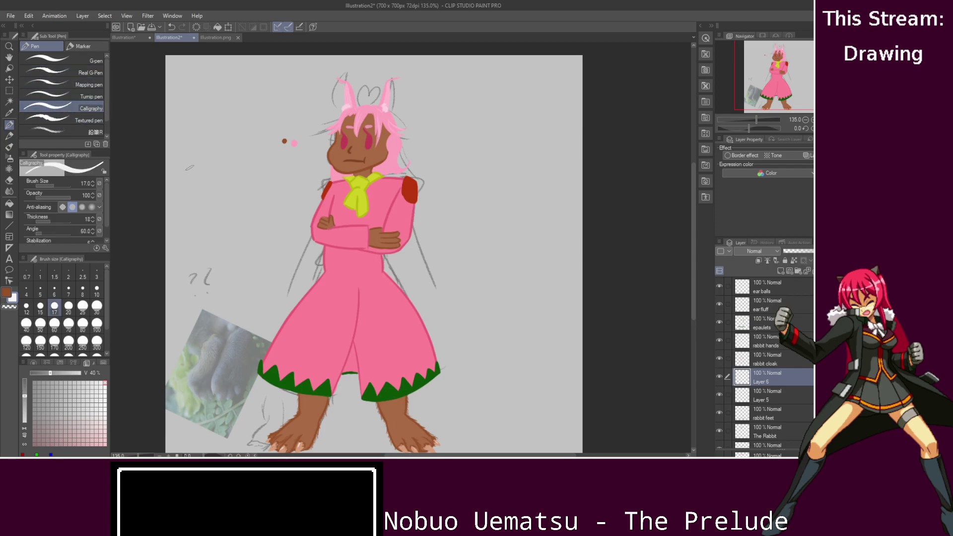
pyautogui.keyDown('alt'); pyautogui.click(365, 140); pyautogui.keyUp('alt')
pyautogui.moveTo(179, 94)
pyautogui.mouseDown()
pyautogui.moveTo(210, 76)
pyautogui.moveTo(196, 94)
pyautogui.moveTo(200, 150)
pyautogui.mouseUp()
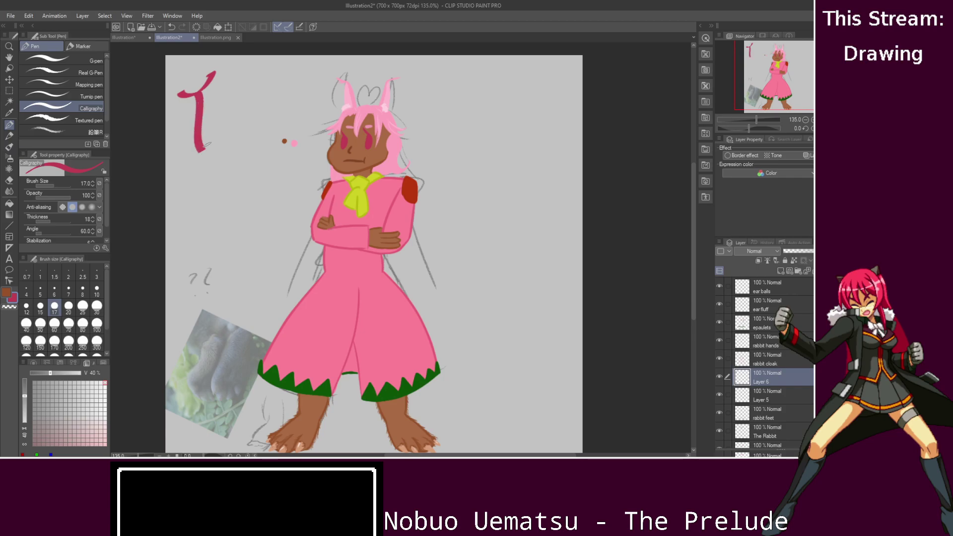
pyautogui.hotkey('ctrl', 'z')
pyautogui.hotkey('ctrl', 'z')
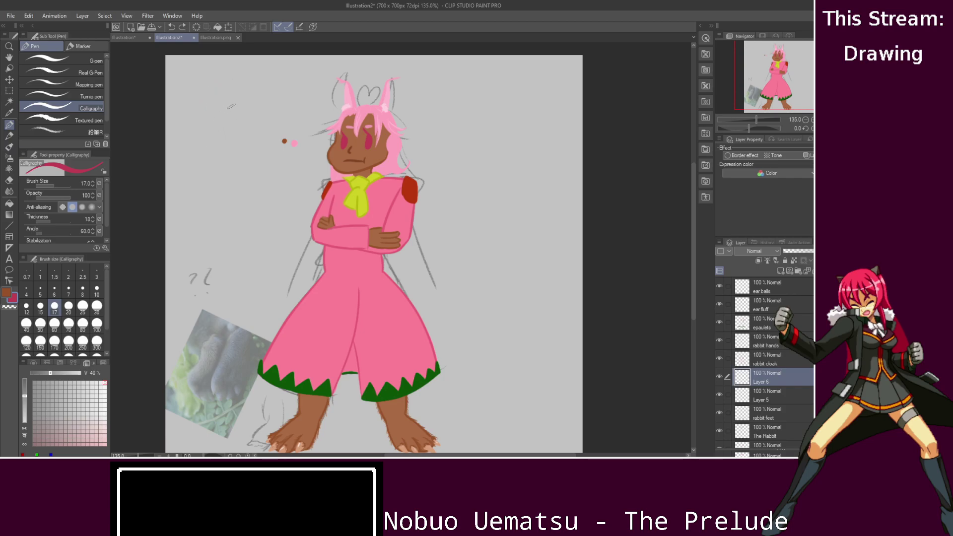
pyautogui.click(222, 39)
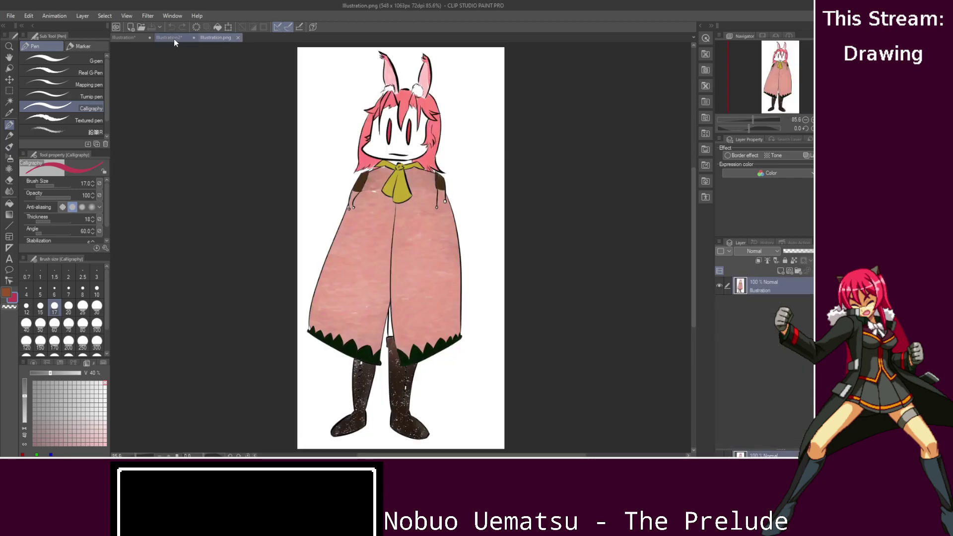
pyautogui.click(169, 38)
pyautogui.hotkey('alt', 'Tab')
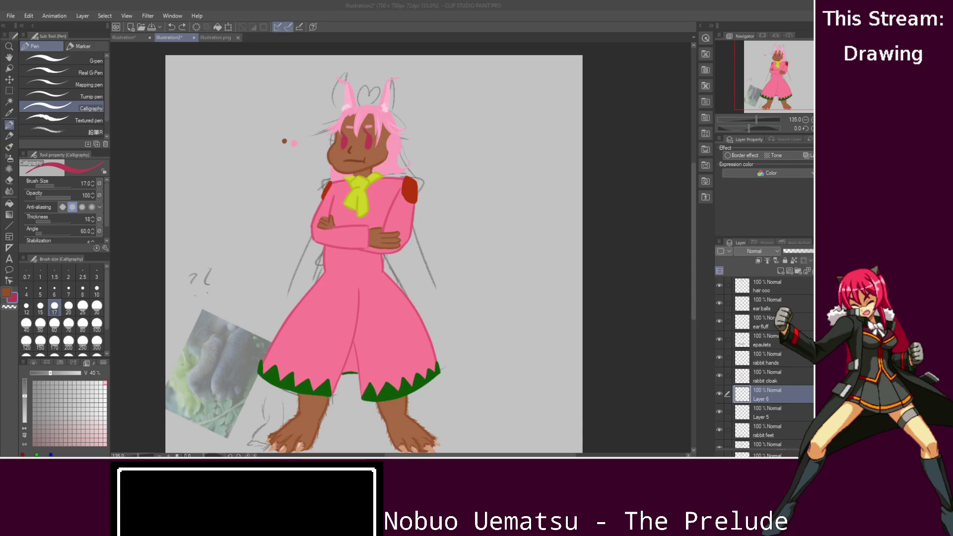
pyautogui.click(655, 128)
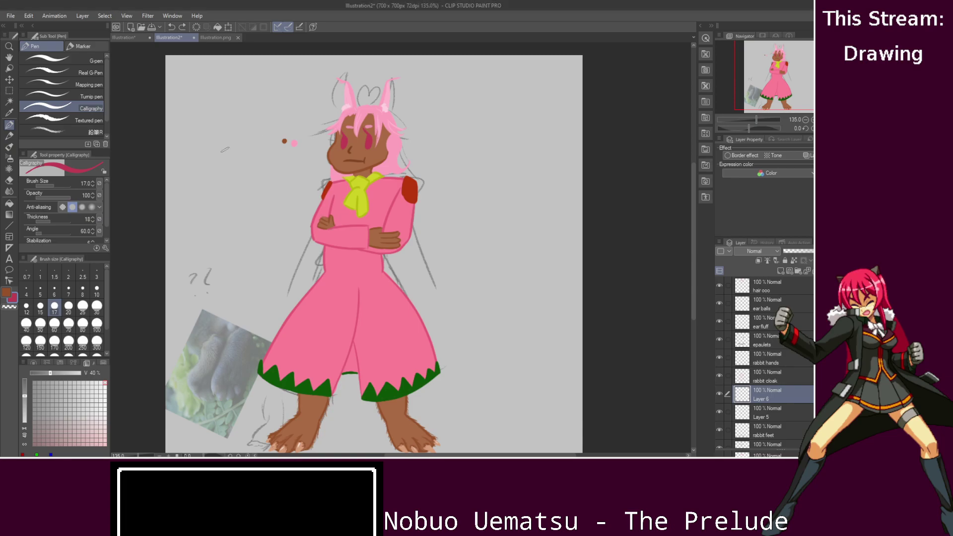
# - Letter the first word of the name in calligraphy at the upper left
pyautogui.moveTo(179, 99); pyautogui.dragTo(218, 66)
pyautogui.hotkey('ctrl', 'z')
pyautogui.moveTo(184, 143); pyautogui.dragTo(218, 69)
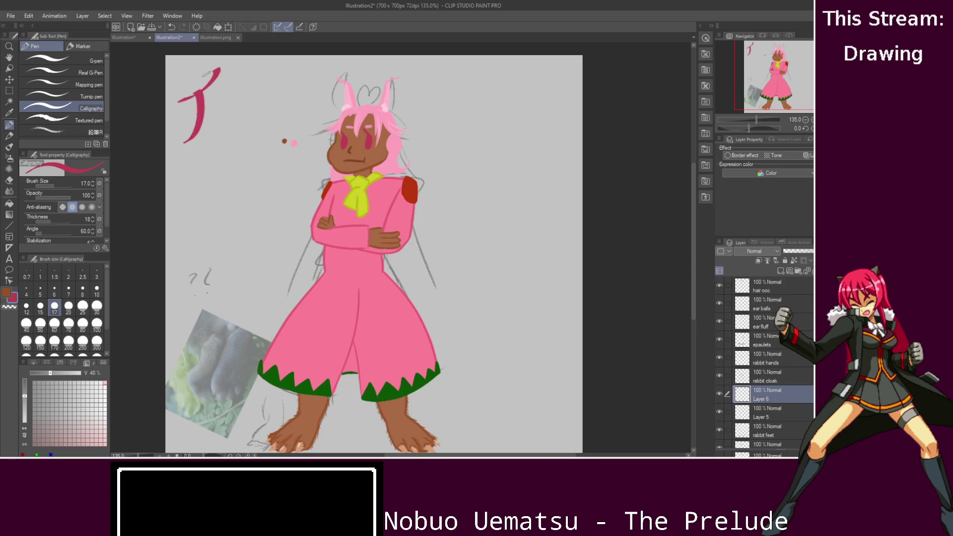
pyautogui.moveTo(193, 133)
pyautogui.mouseDown()
pyautogui.moveTo(224, 108)
pyautogui.moveTo(236, 114)
pyautogui.moveTo(232, 87)
pyautogui.moveTo(232, 103)
pyautogui.mouseUp()
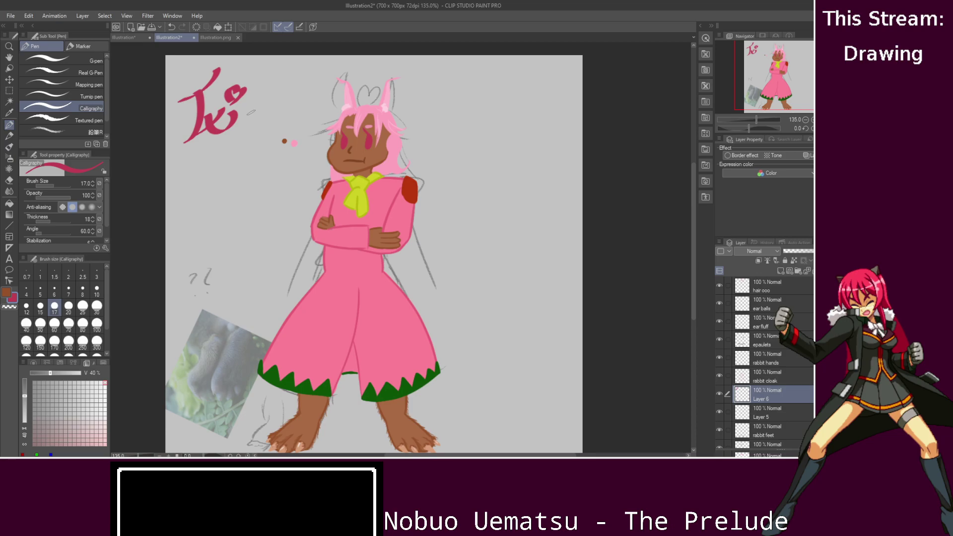
pyautogui.moveTo(256, 111)
pyautogui.mouseDown()
pyautogui.moveTo(238, 130)
pyautogui.moveTo(253, 111)
pyautogui.moveTo(239, 130)
pyautogui.moveTo(246, 122)
pyautogui.mouseUp()
# - Write the second word starting with a Y at the top right, redrawing it once
pyautogui.moveTo(430, 131)
pyautogui.mouseDown()
pyautogui.moveTo(443, 112)
pyautogui.moveTo(423, 75)
pyautogui.moveTo(461, 74)
pyautogui.mouseUp()
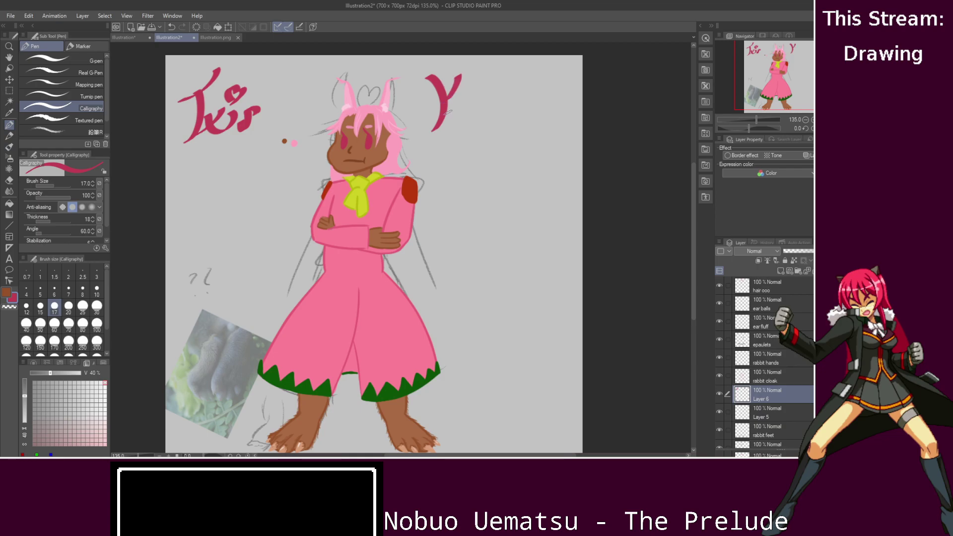
pyautogui.moveTo(449, 110)
pyautogui.mouseDown()
pyautogui.moveTo(472, 117)
pyautogui.moveTo(463, 130)
pyautogui.moveTo(499, 73)
pyautogui.mouseUp()
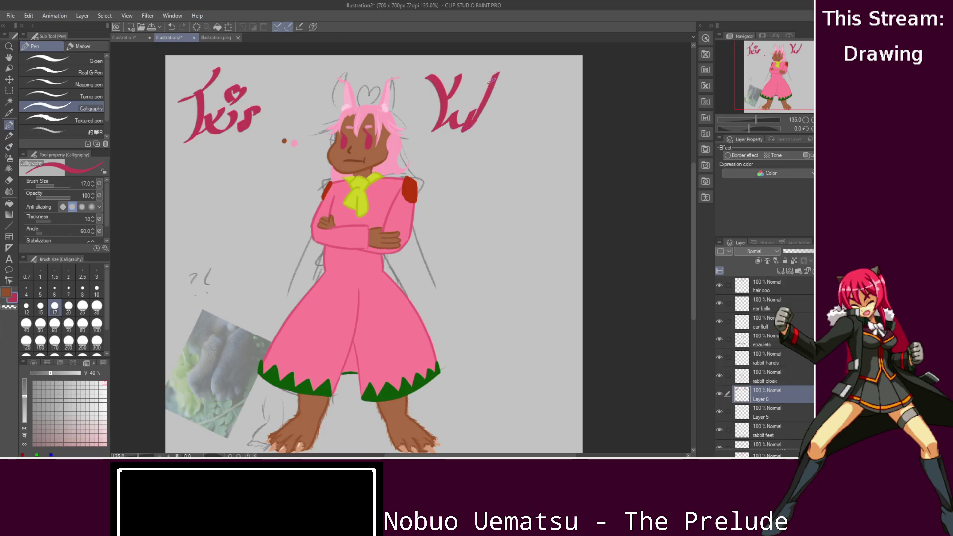
pyautogui.moveTo(479, 112)
pyautogui.mouseDown()
pyautogui.moveTo(499, 109)
pyautogui.moveTo(490, 125)
pyautogui.moveTo(529, 109)
pyautogui.mouseUp()
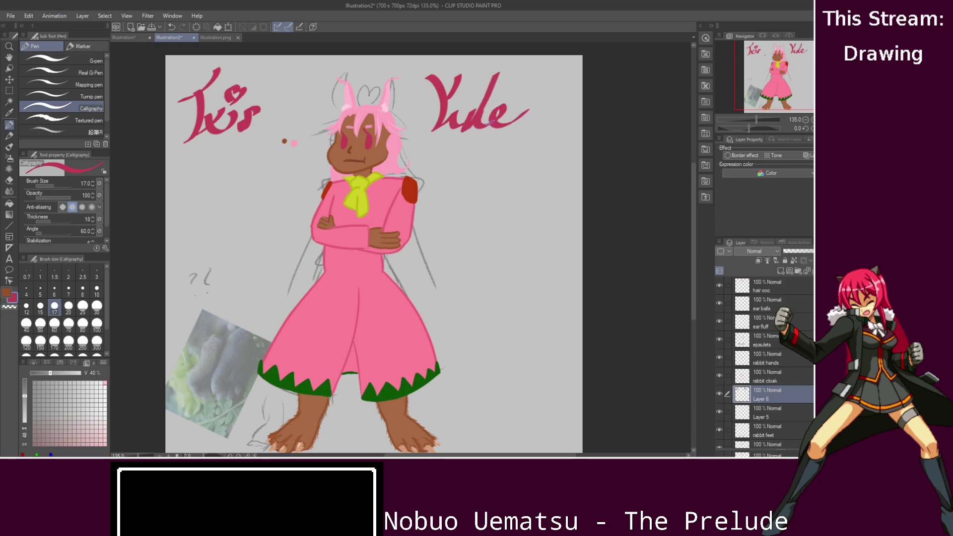
pyautogui.hotkey('ctrl', 'z')
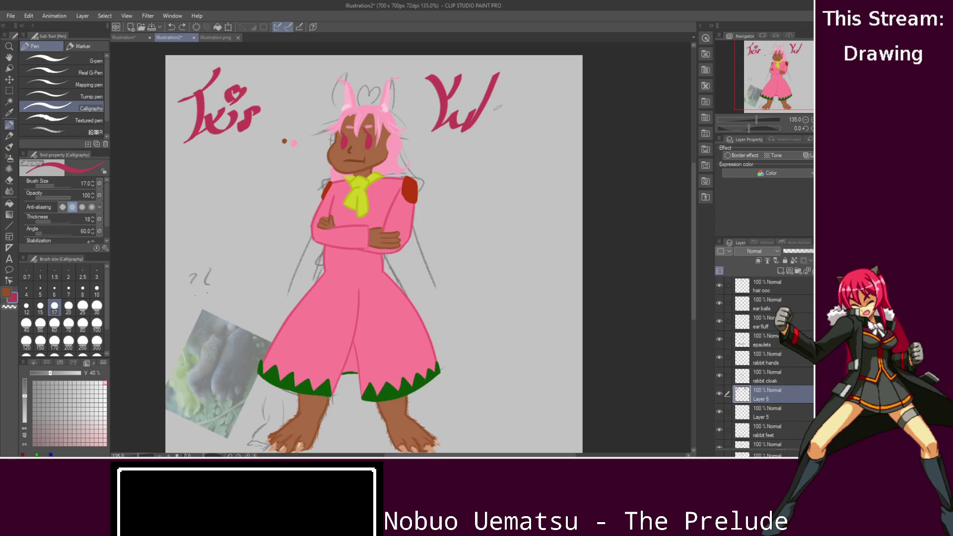
pyautogui.hotkey('ctrl', 'z')
pyautogui.hotkey('ctrl', 'z')
pyautogui.hotkey('ctrl', 'z')
pyautogui.hotkey('ctrl', 'z')
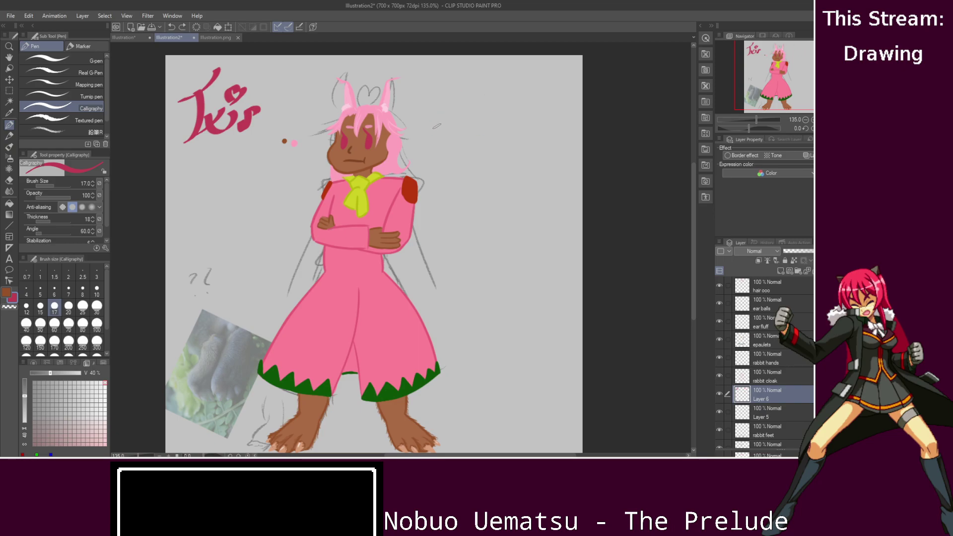
pyautogui.moveTo(438, 125)
pyautogui.mouseDown()
pyautogui.moveTo(442, 67)
pyautogui.moveTo(467, 70)
pyautogui.mouseUp()
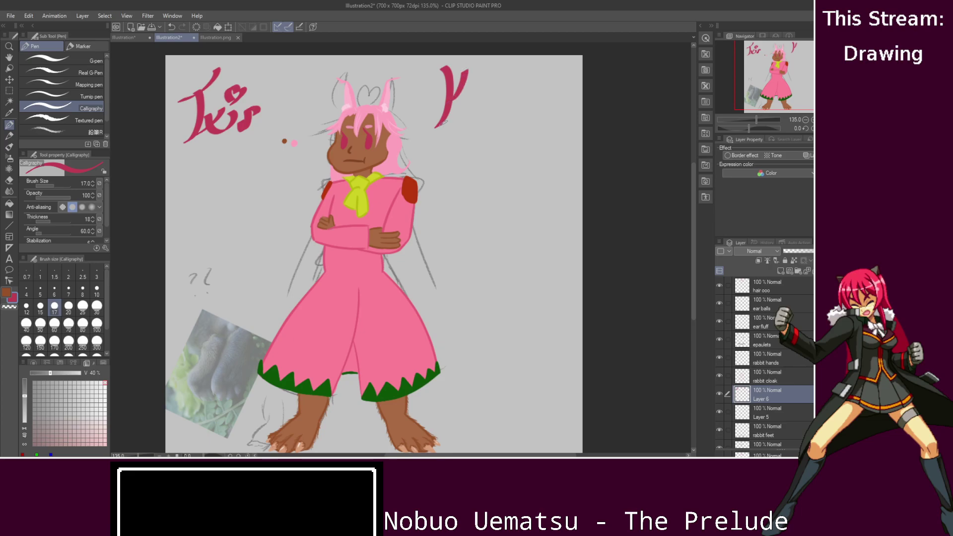
pyautogui.moveTo(441, 125)
pyautogui.mouseDown()
pyautogui.moveTo(452, 104)
pyautogui.moveTo(462, 120)
pyautogui.moveTo(479, 106)
pyautogui.moveTo(476, 119)
pyautogui.moveTo(503, 74)
pyautogui.moveTo(479, 142)
pyautogui.moveTo(522, 130)
pyautogui.mouseUp()
pyautogui.moveTo(534, 77)
pyautogui.mouseDown()
pyautogui.moveTo(523, 145)
pyautogui.moveTo(543, 128)
pyautogui.moveTo(558, 110)
pyautogui.mouseUp()
pyautogui.moveTo(501, 102); pyautogui.dragTo(562, 75)
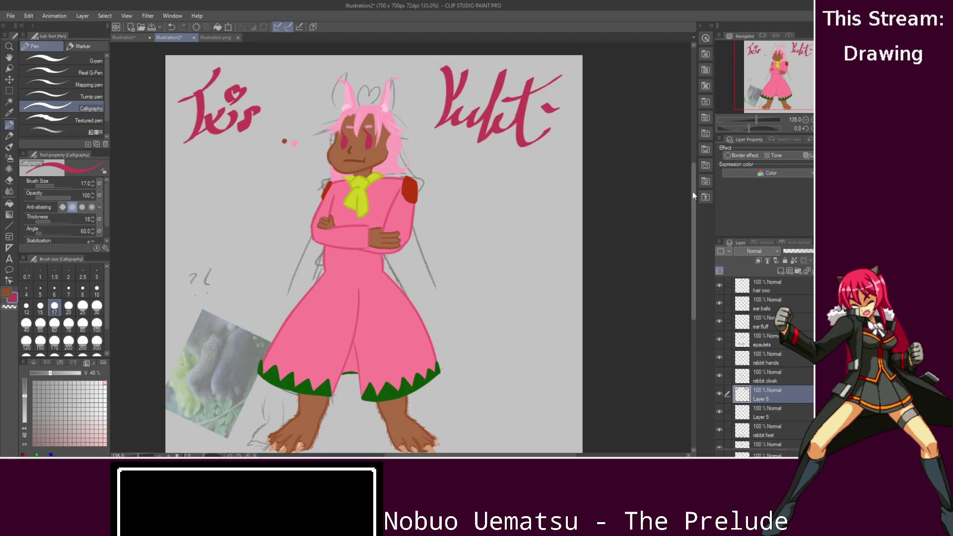
pyautogui.moveTo(692, 191); pyautogui.dragTo(692, 215)
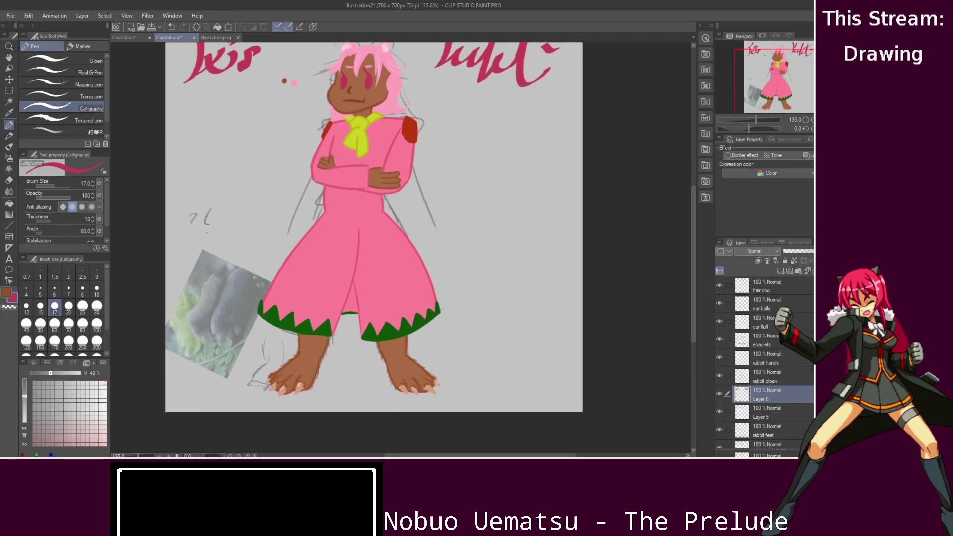
# - On the cloak dye layer, set Pointillism density to 8 and auto-select the pink cloak
pyautogui.scroll(-5, 774, 368)
pyautogui.click(776, 370)
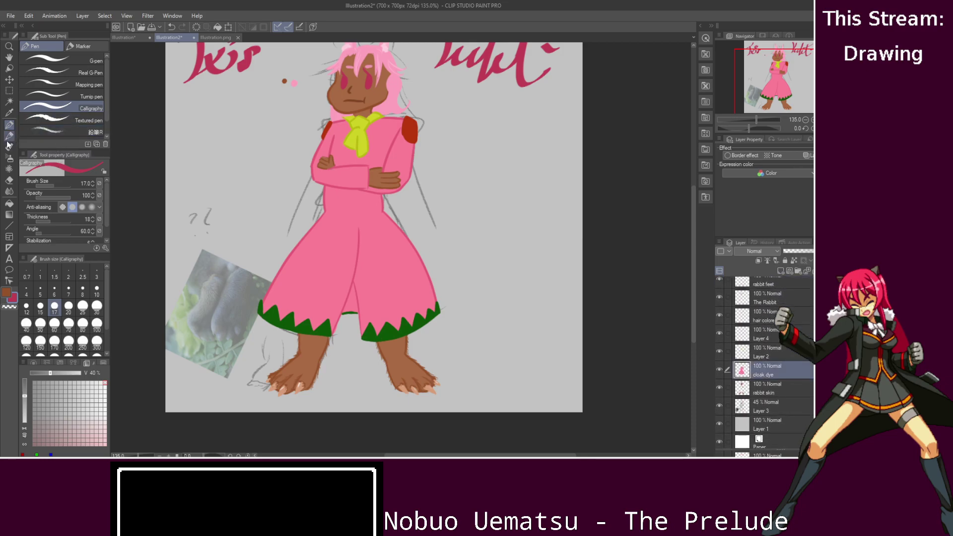
pyautogui.click(9, 146)
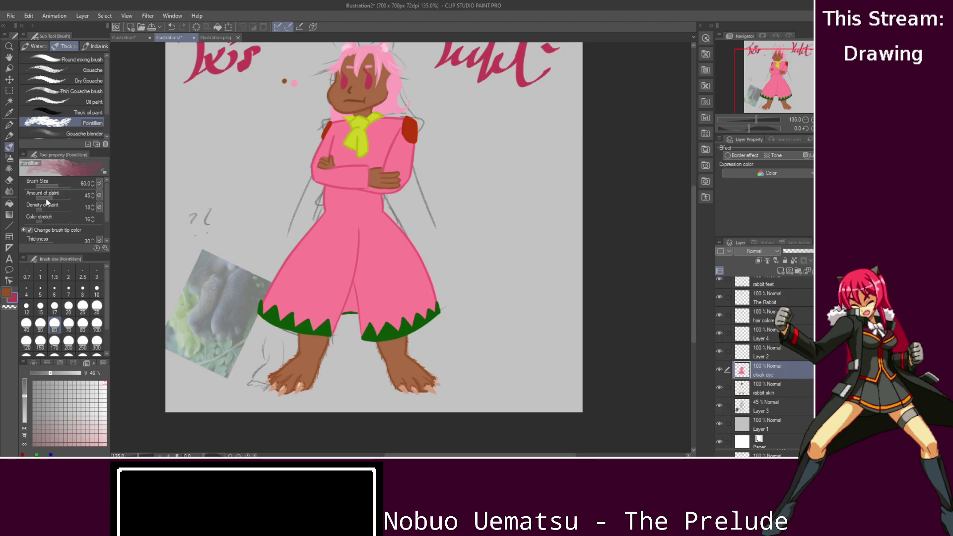
pyautogui.moveTo(40, 208); pyautogui.dragTo(37, 208)
pyautogui.moveTo(213, 158); pyautogui.dragTo(644, 123)
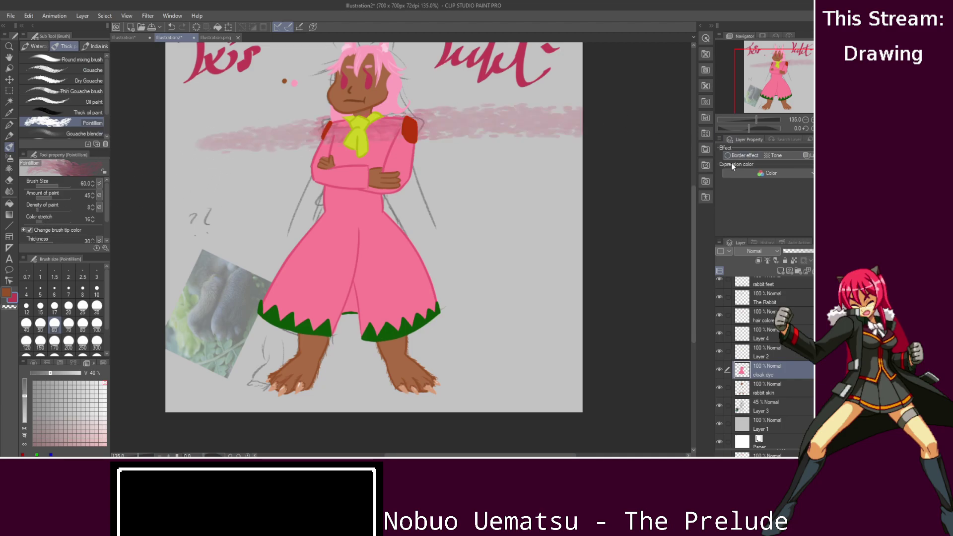
pyautogui.hotkey('ctrl', 'z')
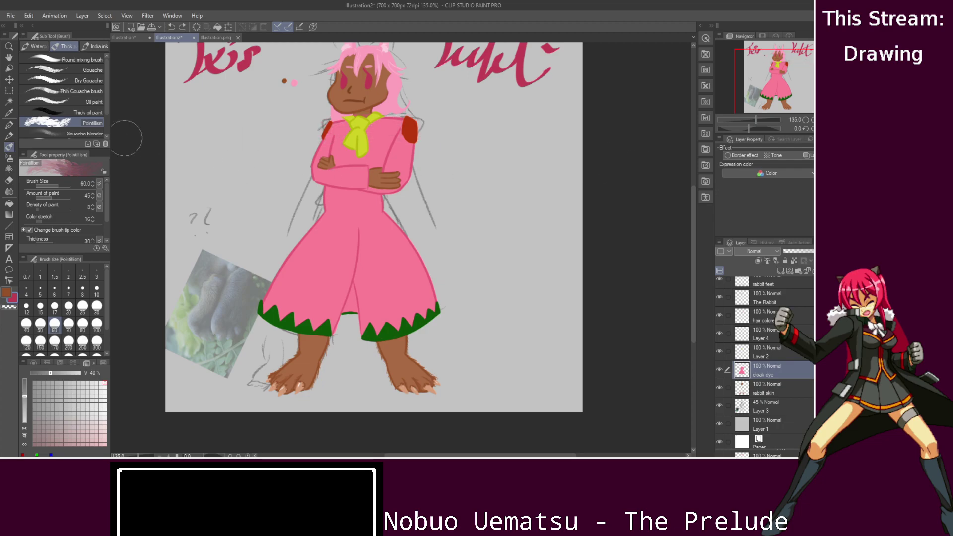
pyautogui.click(9, 101)
pyautogui.click(371, 210)
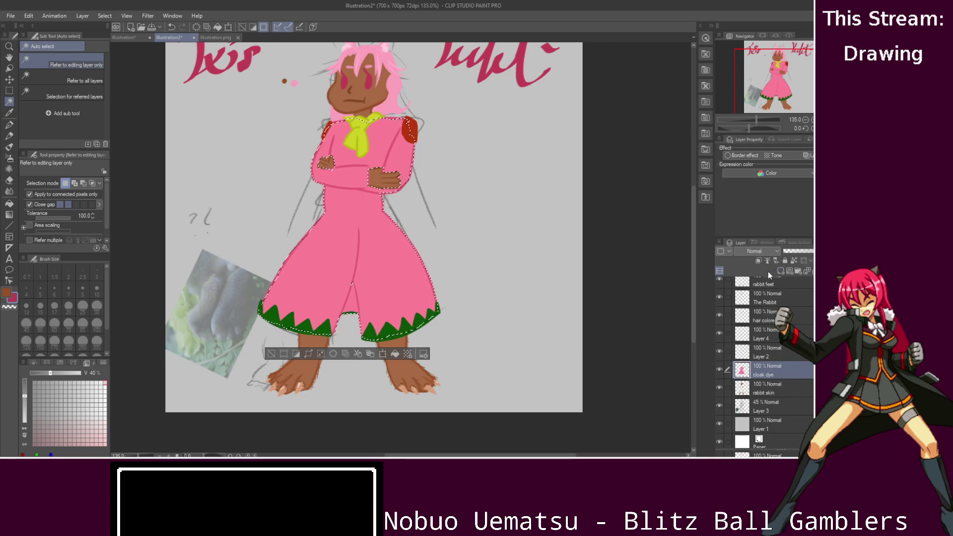
# - Speckle faint texture down the dress's left side, adjusting particle size to 10.3
pyautogui.click(9, 158)
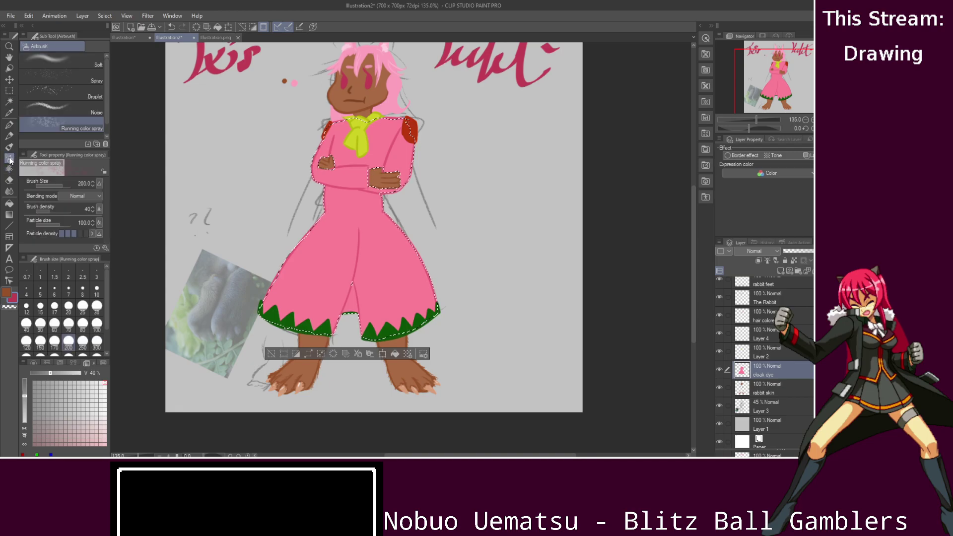
pyautogui.click(9, 147)
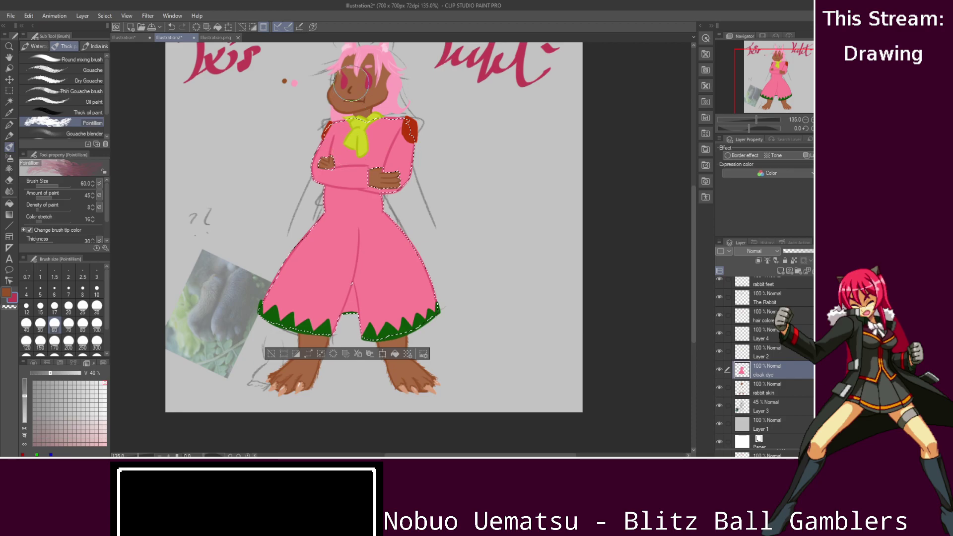
pyautogui.moveTo(332, 165); pyautogui.dragTo(272, 298)
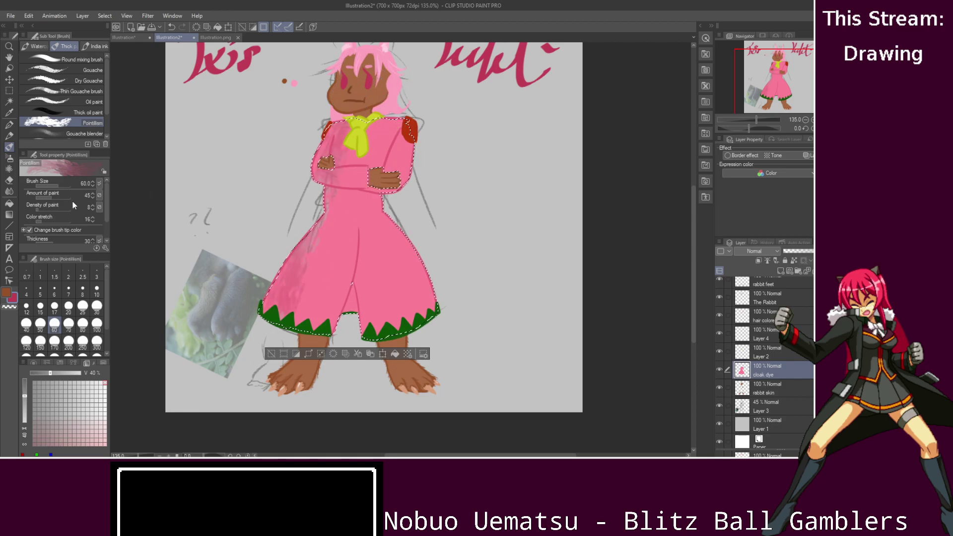
pyautogui.scroll(-2, 108, 192)
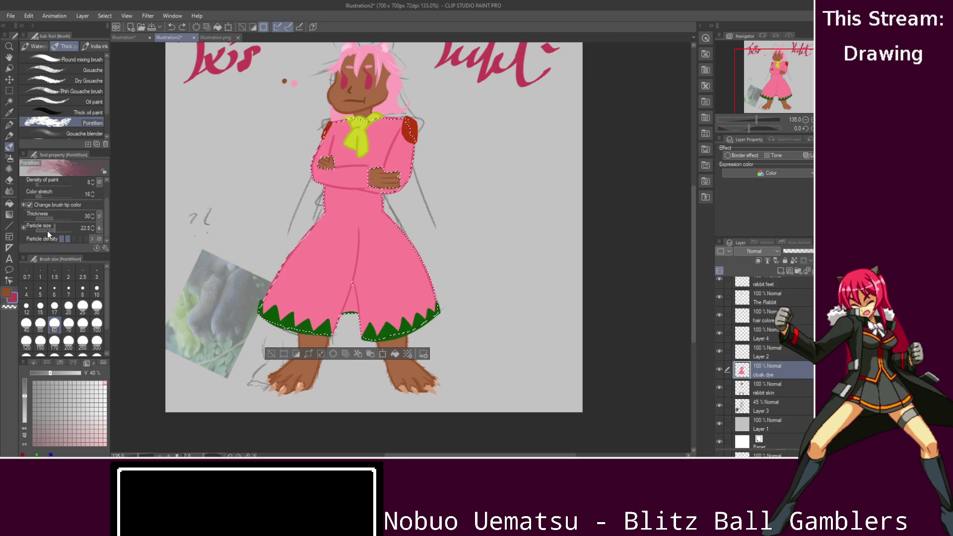
pyautogui.moveTo(45, 229); pyautogui.dragTo(43, 229)
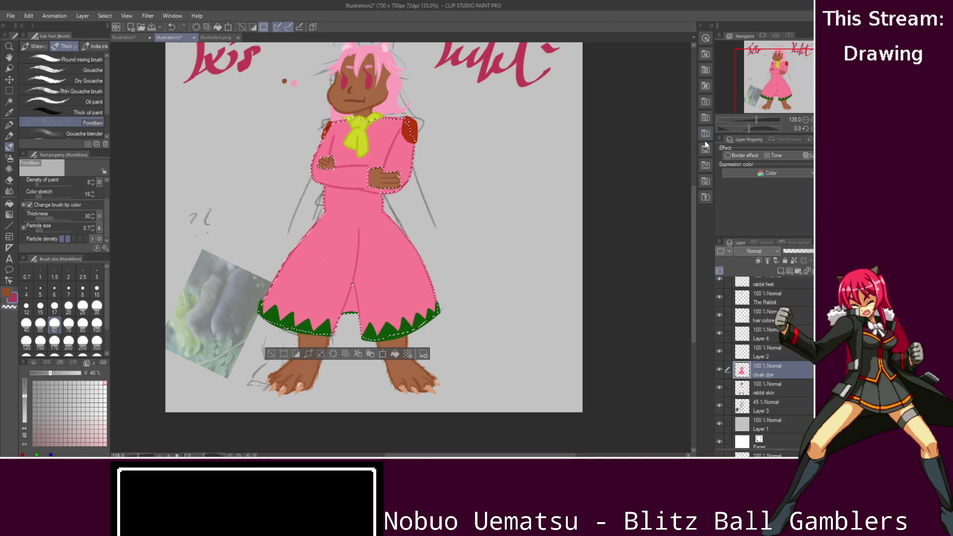
pyautogui.click(52, 227)
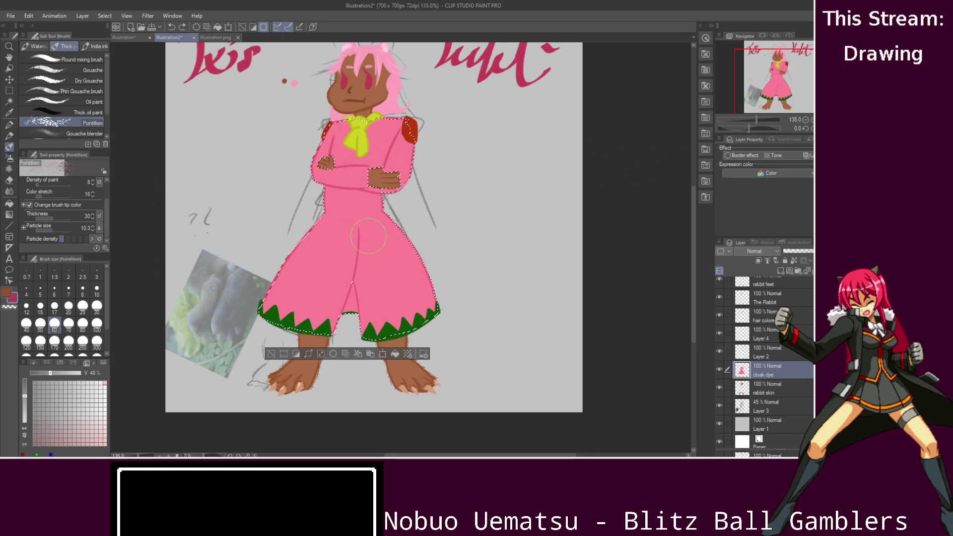
pyautogui.moveTo(353, 122)
pyautogui.mouseDown()
pyautogui.moveTo(308, 310)
pyautogui.moveTo(277, 390)
pyautogui.mouseUp()
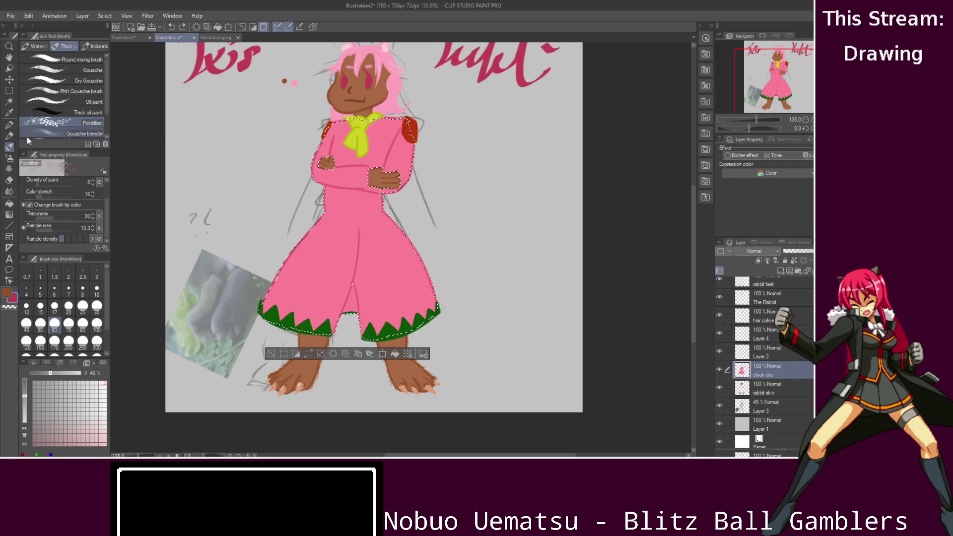
pyautogui.click(10, 136)
pyautogui.click(9, 125)
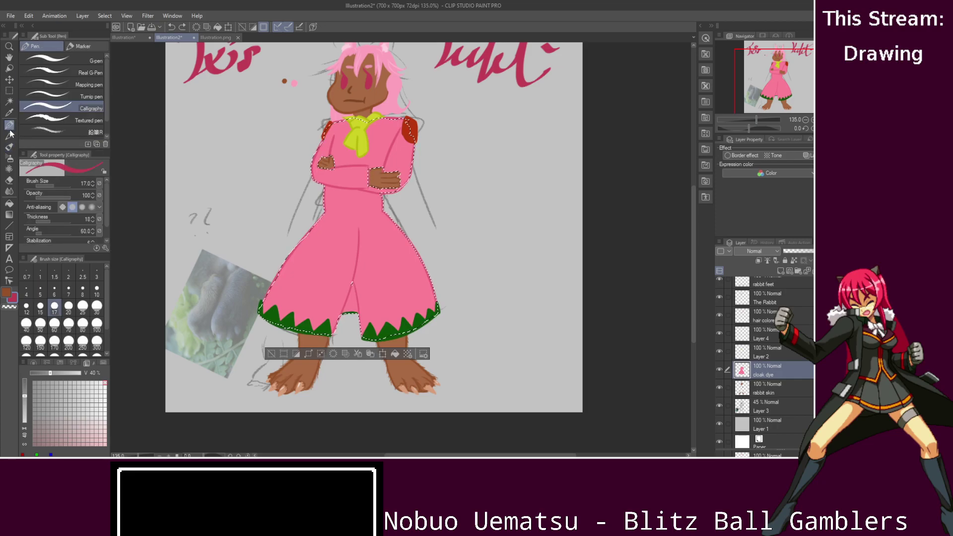
# - Try stamping a dark pink star on the dress with the decoration brush, then undo it
pyautogui.click(77, 131)
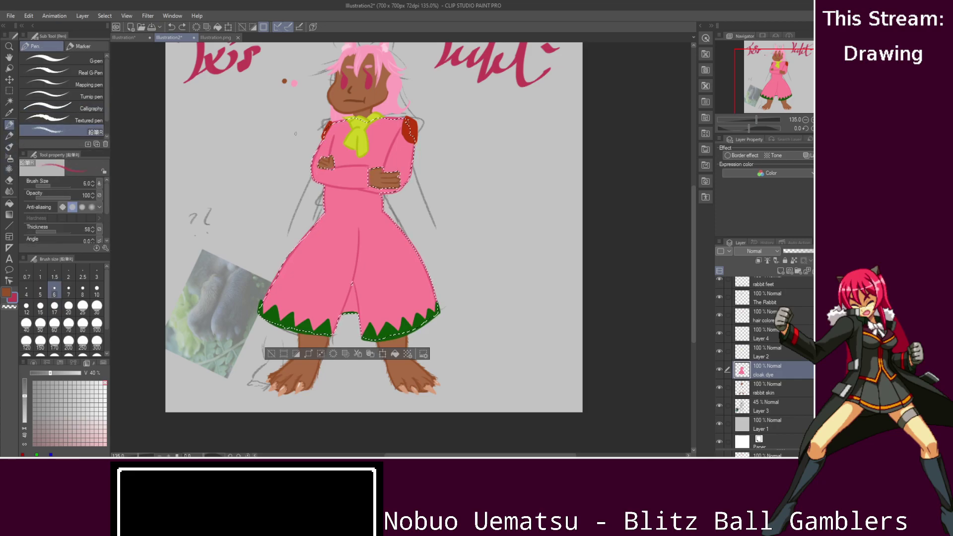
pyautogui.click(8, 168)
pyautogui.click(74, 114)
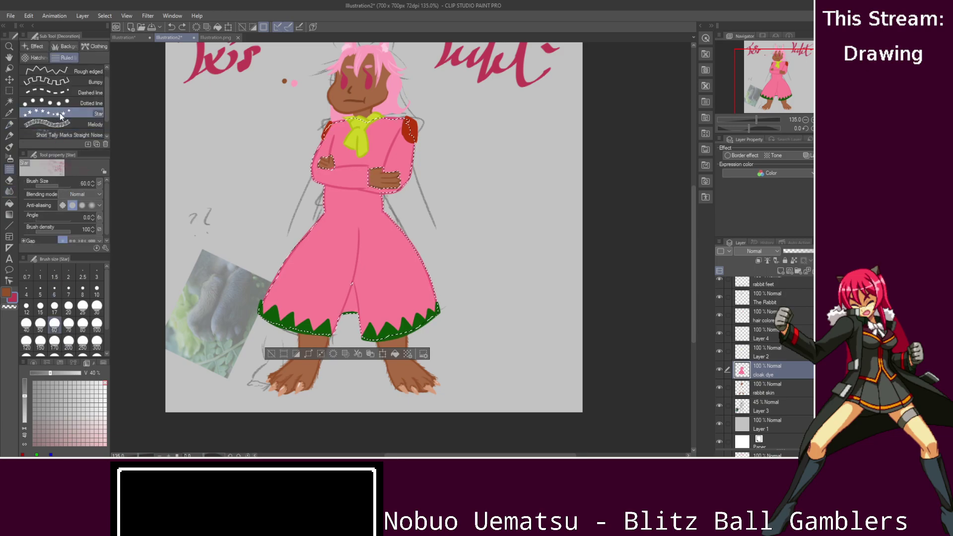
pyautogui.click(356, 213)
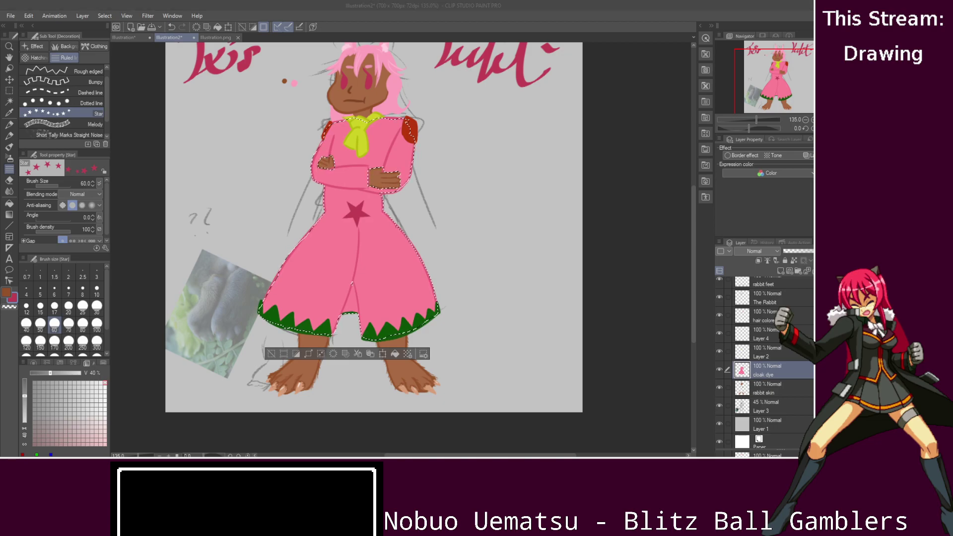
pyautogui.click(224, 1)
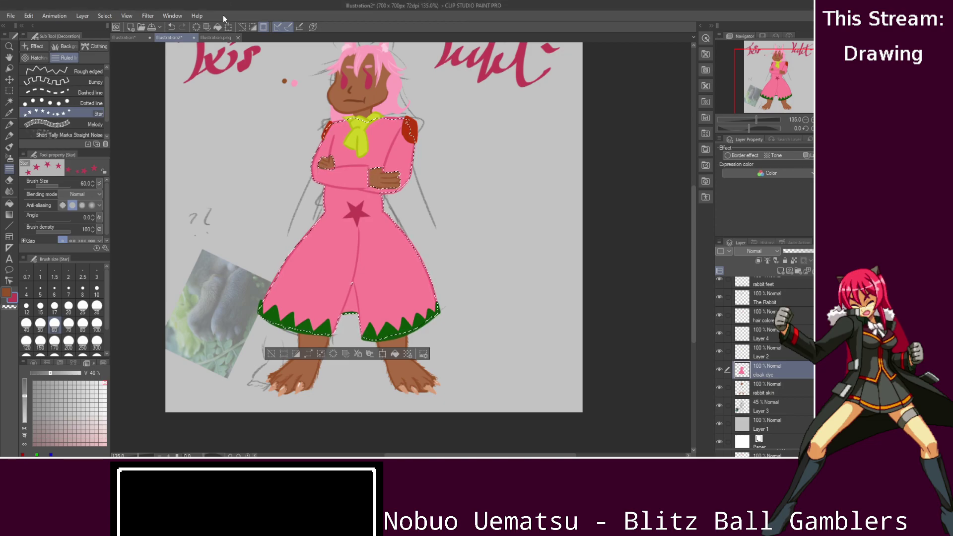
pyautogui.hotkey('ctrl', 'z')
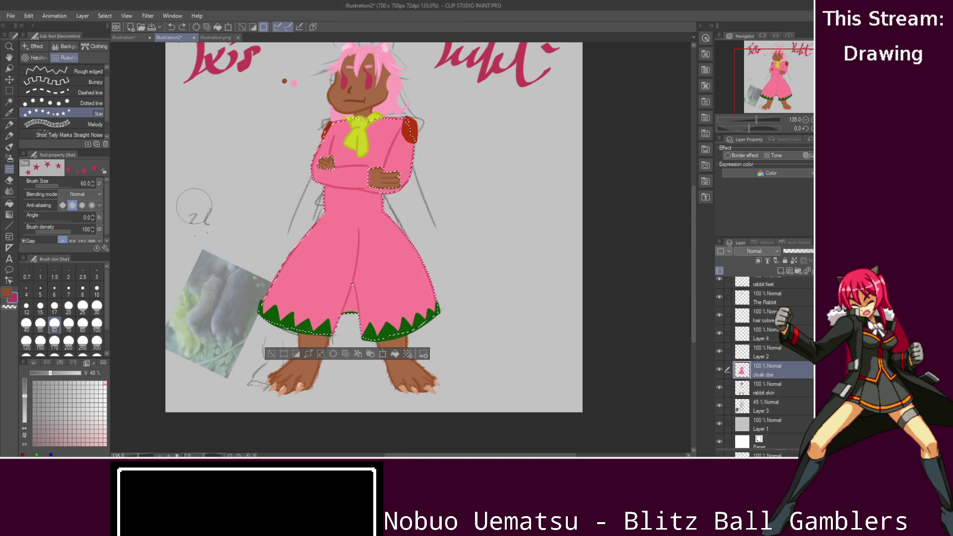
# - Texture the cloak with light tally-mark fur strokes, then deselect the cloak
pyautogui.click(74, 133)
pyautogui.moveTo(278, 192)
pyautogui.mouseDown()
pyautogui.moveTo(530, 220)
pyautogui.moveTo(612, 166)
pyautogui.mouseUp()
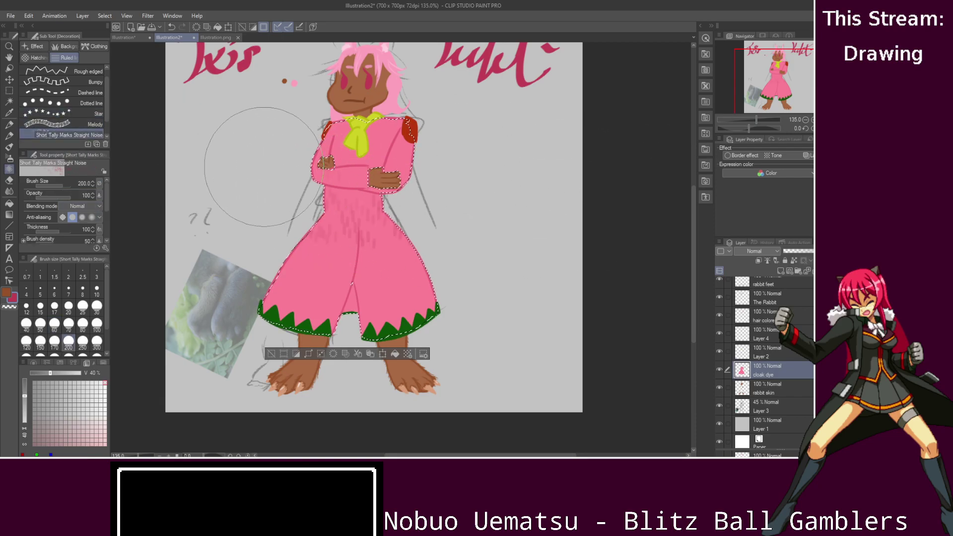
pyautogui.hotkey('ctrl', 'z')
pyautogui.moveTo(392, 83)
pyautogui.mouseDown()
pyautogui.moveTo(246, 393)
pyautogui.moveTo(466, 278)
pyautogui.mouseUp()
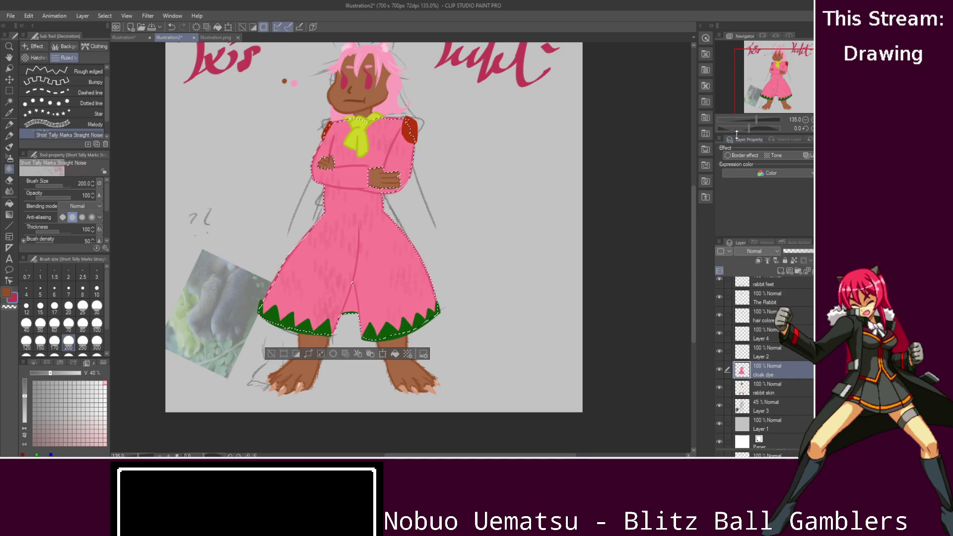
pyautogui.click(9, 90)
pyautogui.click(186, 216)
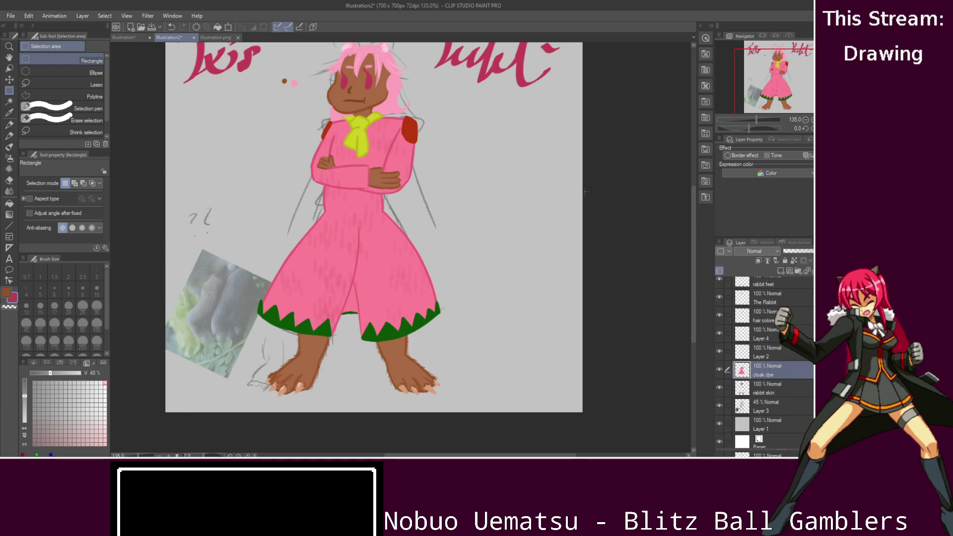
# - Zoom in on the face and draw a light-pink strand on the hair ooo layer
pyautogui.moveTo(695, 241); pyautogui.dragTo(690, 200)
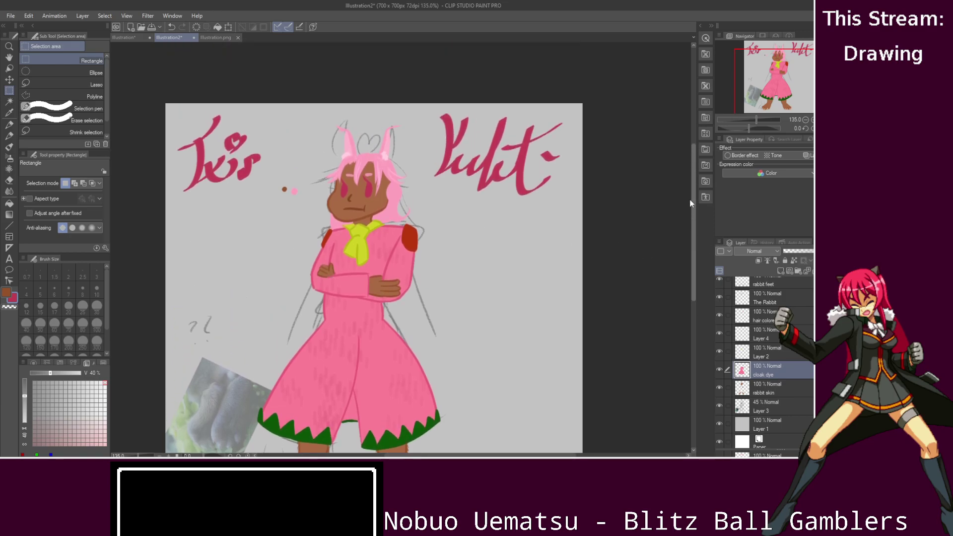
pyautogui.scroll(6, 396, 206)
pyautogui.hotkey('ctrl', '+')
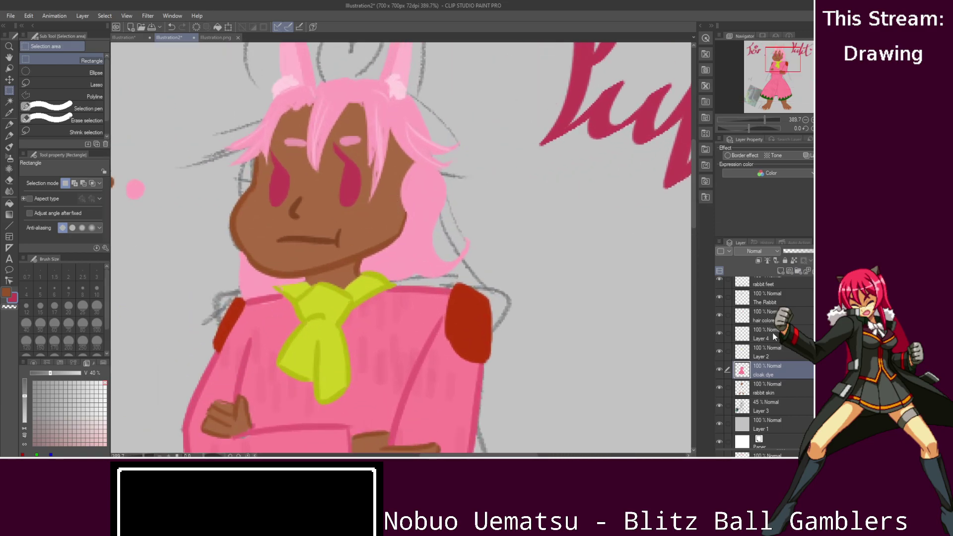
pyautogui.scroll(4, 795, 312)
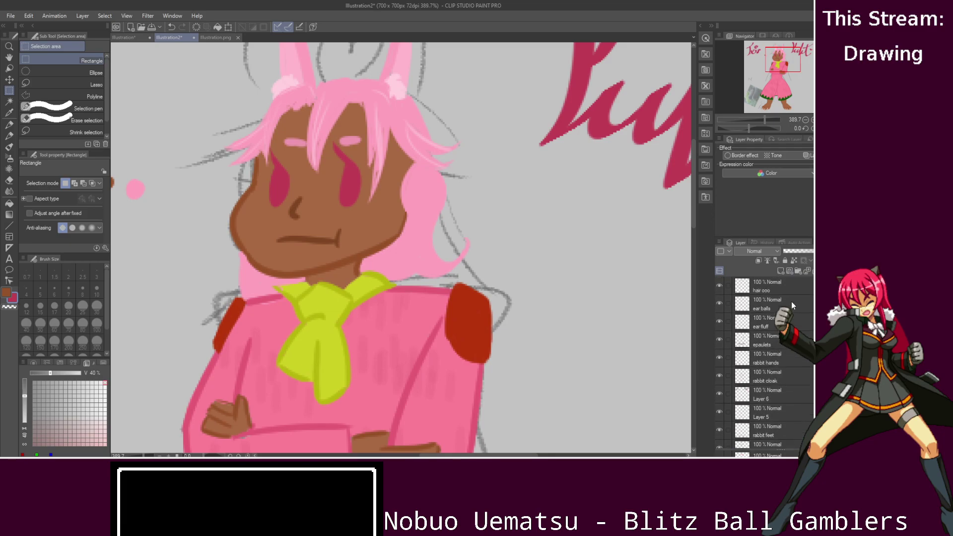
pyautogui.click(781, 285)
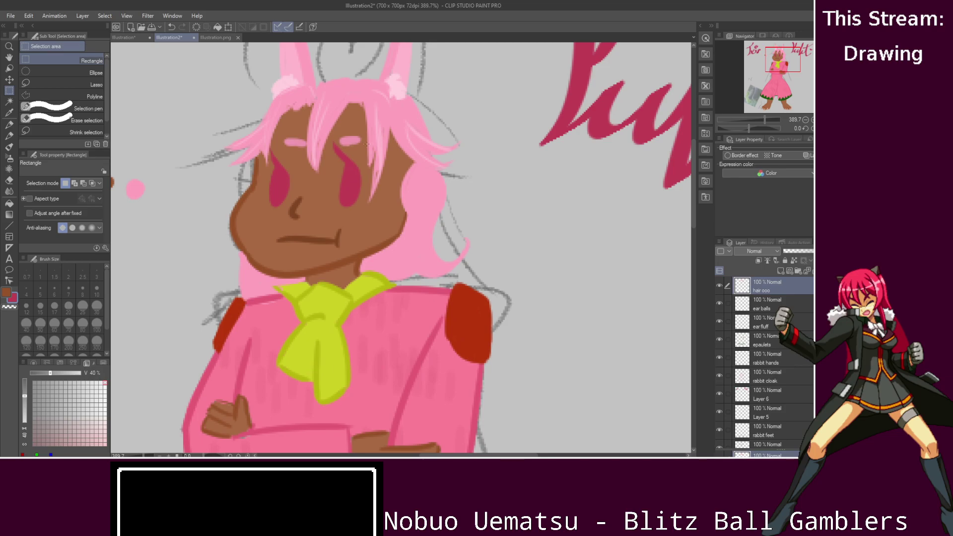
pyautogui.keyDown('alt'); pyautogui.click(377, 151); pyautogui.keyUp('alt')
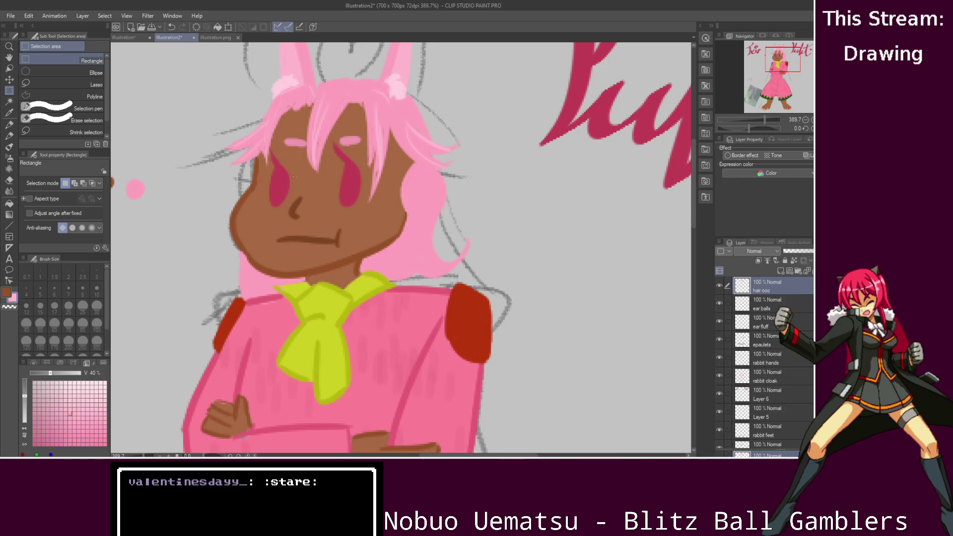
pyautogui.click(9, 124)
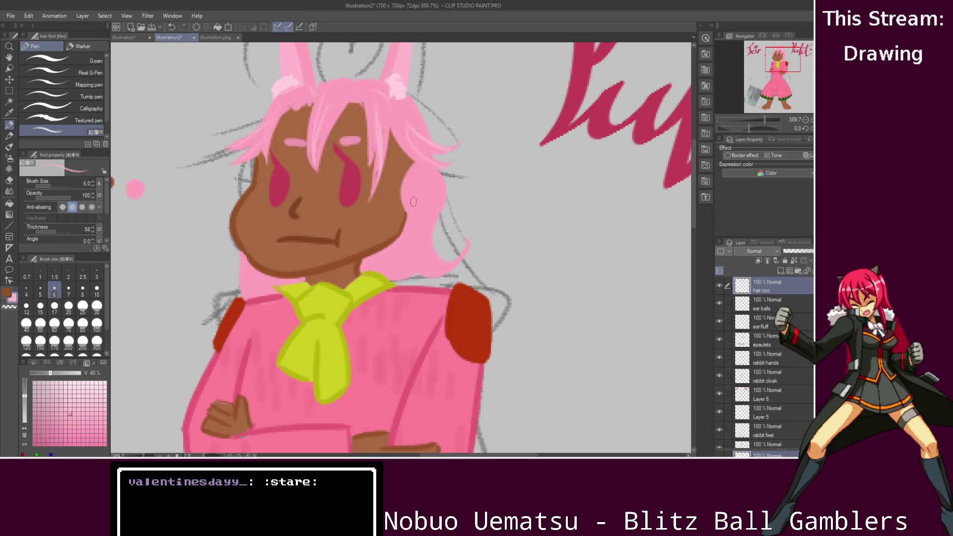
pyautogui.click(56, 96)
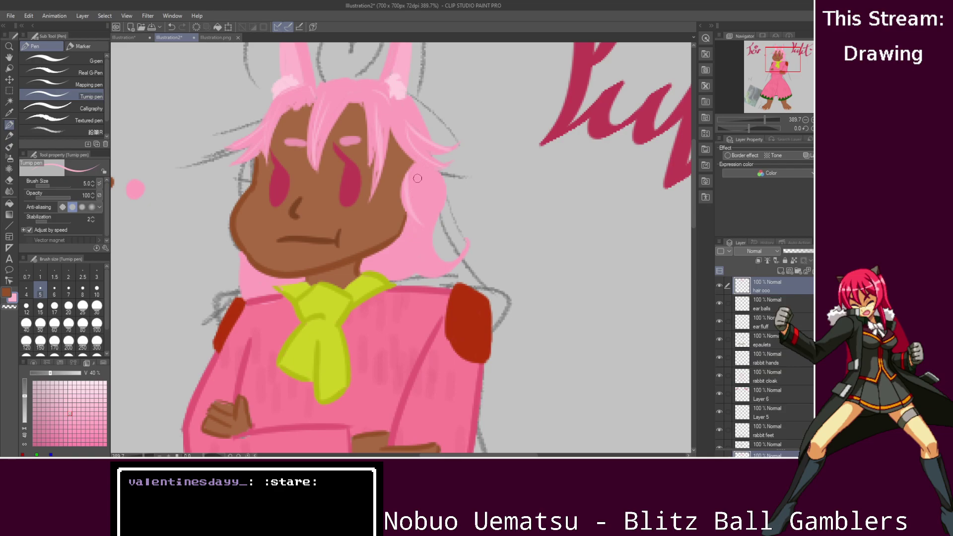
pyautogui.moveTo(423, 184); pyautogui.dragTo(420, 226)
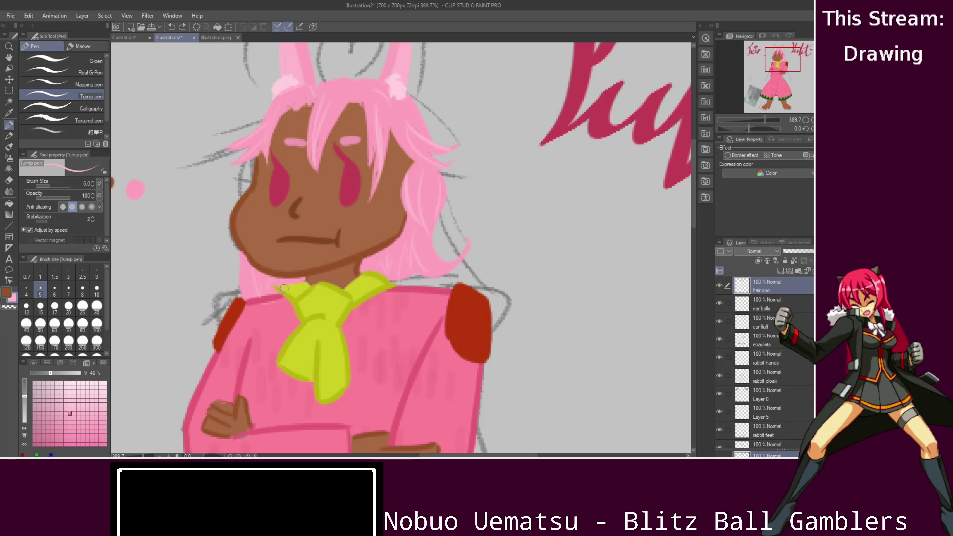
# - Add bright pink highlight dots to both the left and right eyes
pyautogui.scroll(5, 284, 289)
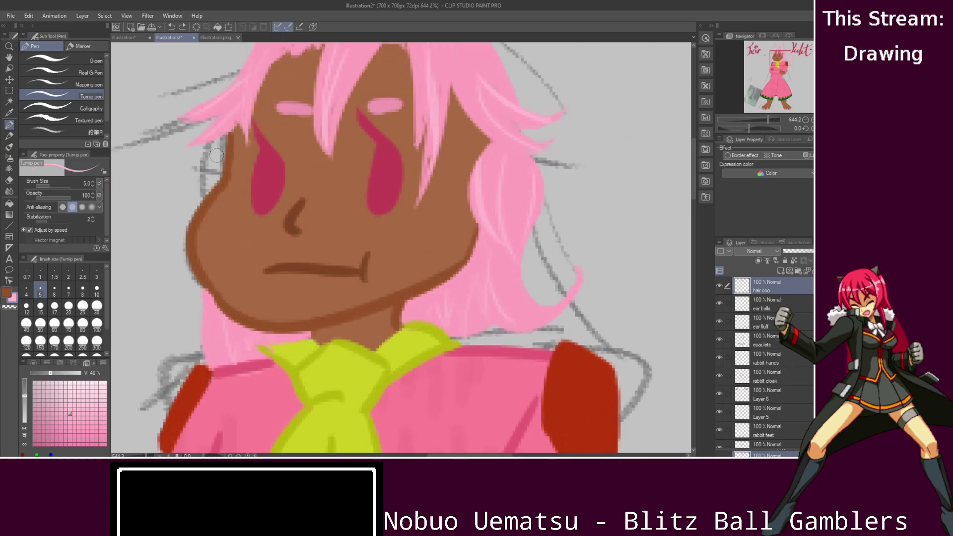
pyautogui.keyDown('alt'); pyautogui.click(276, 170); pyautogui.keyUp('alt')
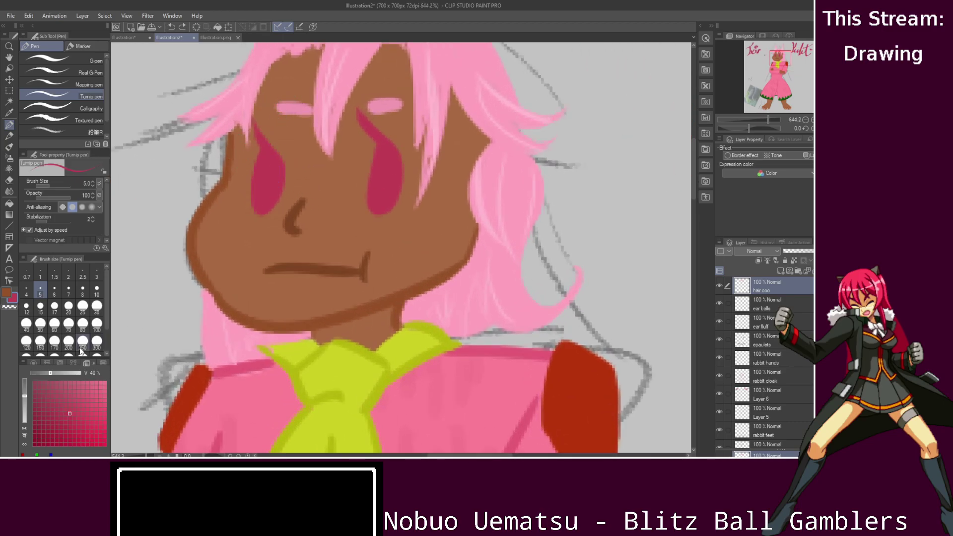
pyautogui.click(105, 383)
pyautogui.click(274, 169)
pyautogui.click(394, 161)
pyautogui.scroll(-10, 347, 149)
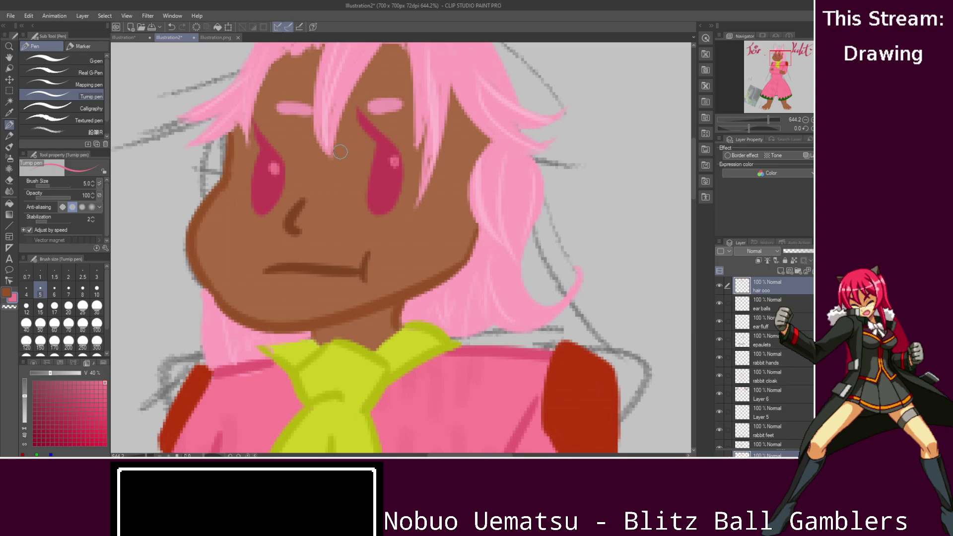
pyautogui.scroll(-1, 381, 139)
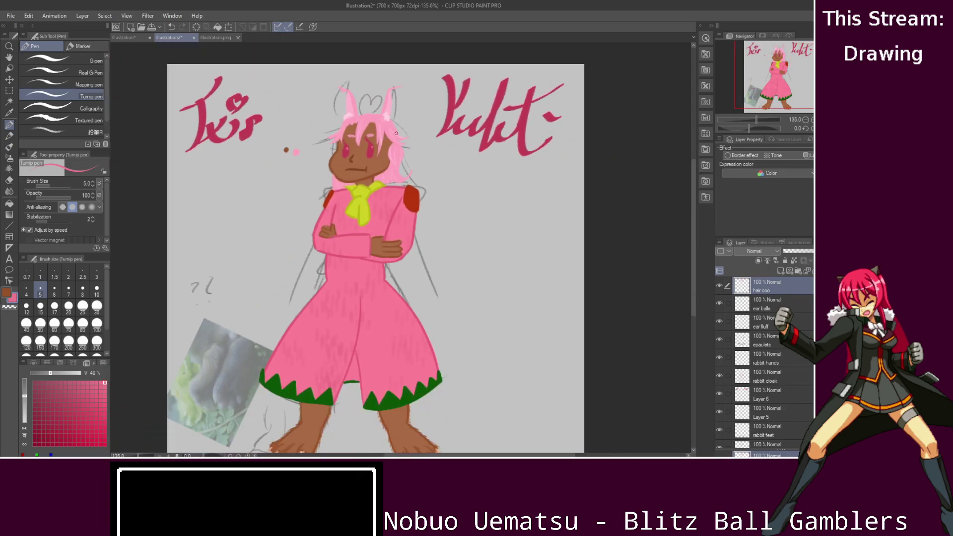
# - Delete Layer 3, the sketch layer holding the rabbit reference photo
pyautogui.moveTo(693, 199); pyautogui.dragTo(696, 231)
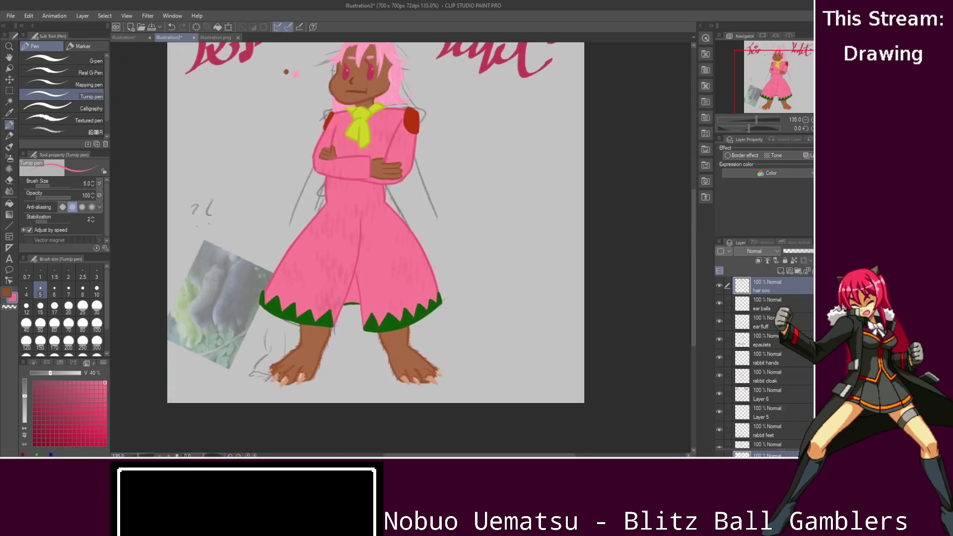
pyautogui.scroll(-3, 784, 367)
pyautogui.scroll(-3, 799, 387)
pyautogui.click(775, 408)
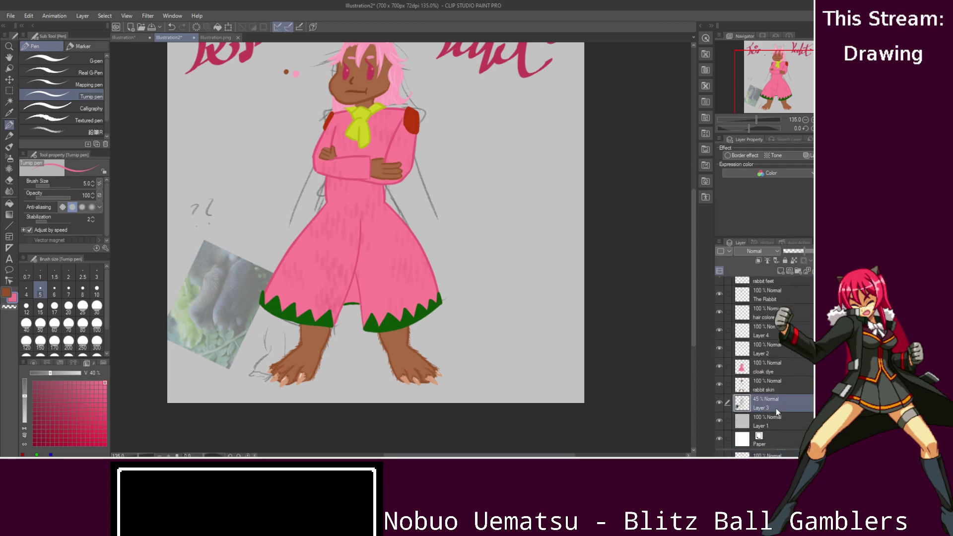
pyautogui.rightClick(775, 400)
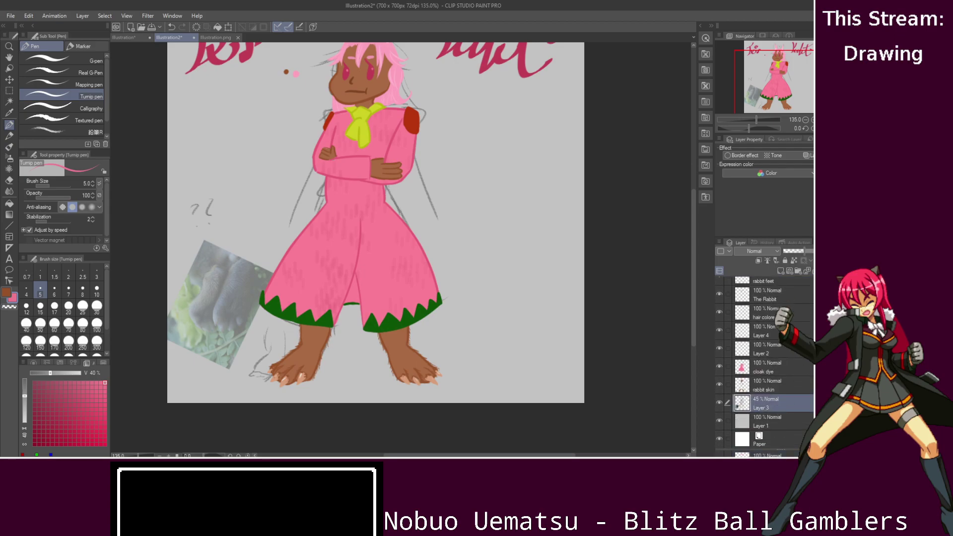
pyautogui.click(783, 254)
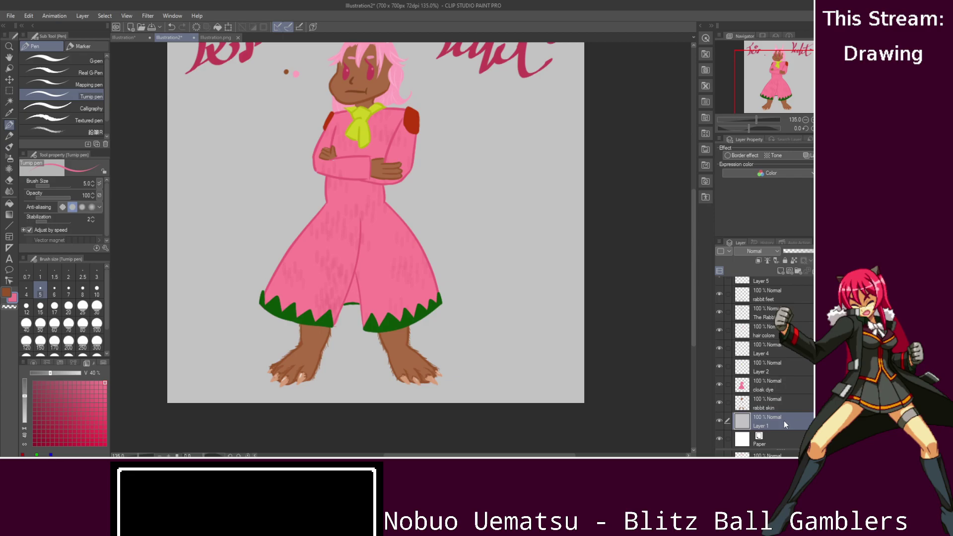
pyautogui.scroll(-1, 513, 196)
pyautogui.scroll(6, 320, 77)
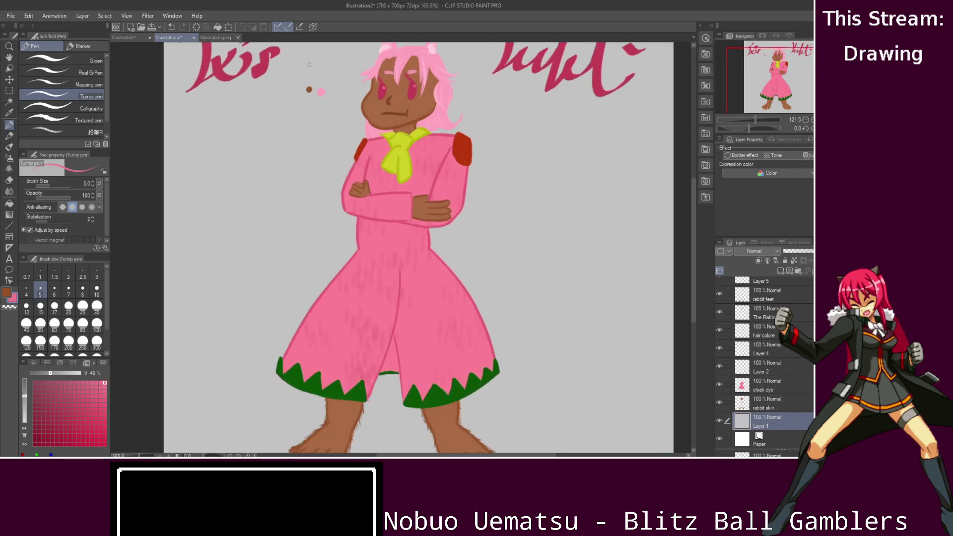
pyautogui.scroll(1, 414, 124)
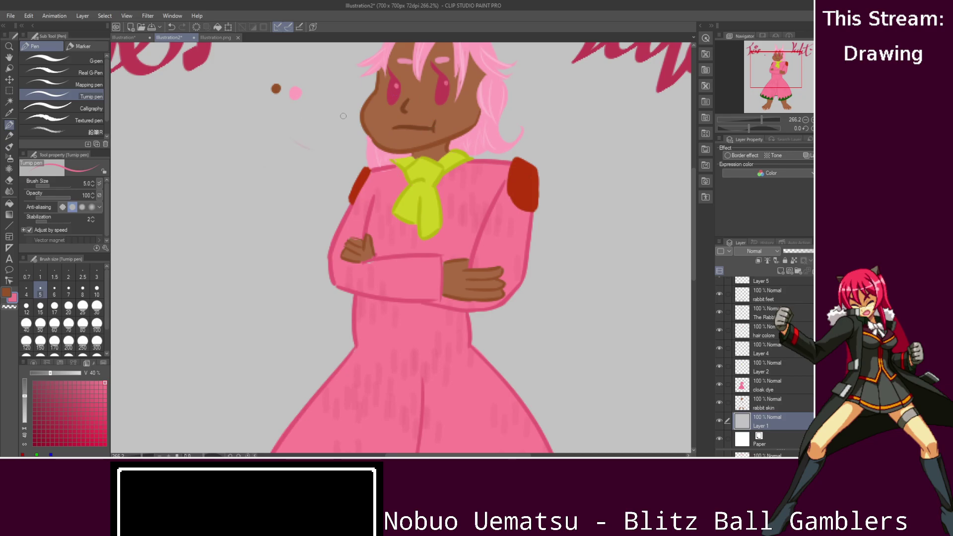
# - Paint crimson and yellow test dots beside the swatches on the hair ooo layer
pyautogui.keyDown('alt'); pyautogui.click(390, 97); pyautogui.keyUp('alt')
pyautogui.click(771, 296)
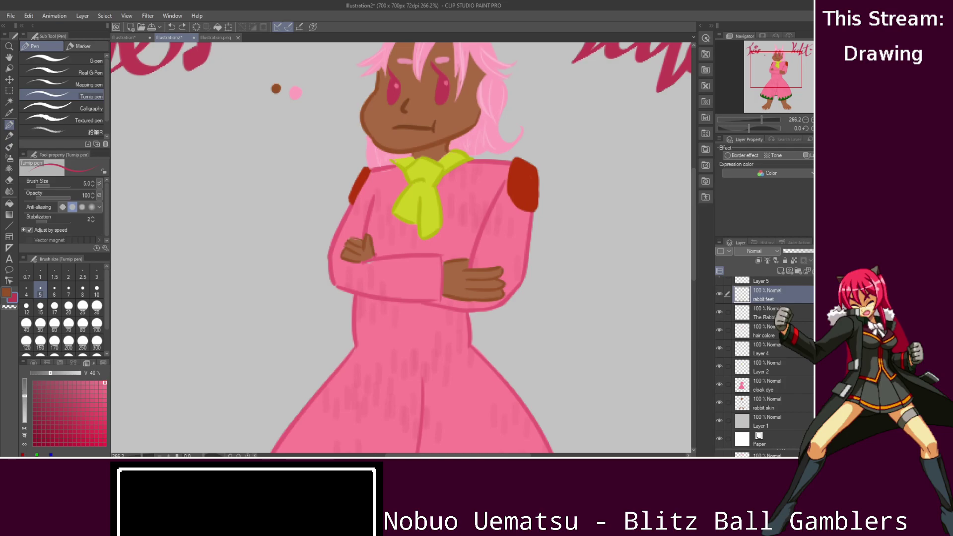
pyautogui.scroll(3, 766, 362)
pyautogui.click(794, 287)
pyautogui.moveTo(277, 112); pyautogui.dragTo(281, 112)
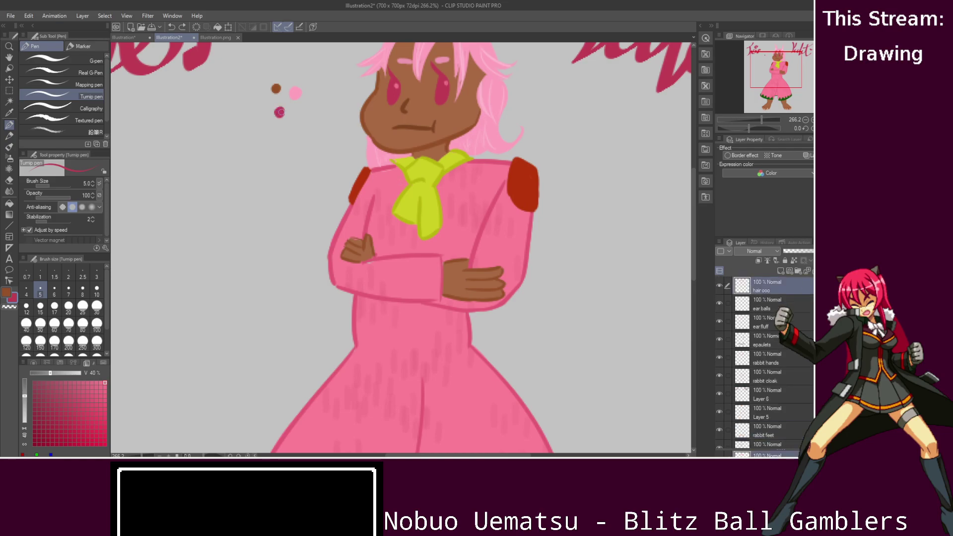
pyautogui.keyDown('alt'); pyautogui.click(428, 170); pyautogui.keyUp('alt')
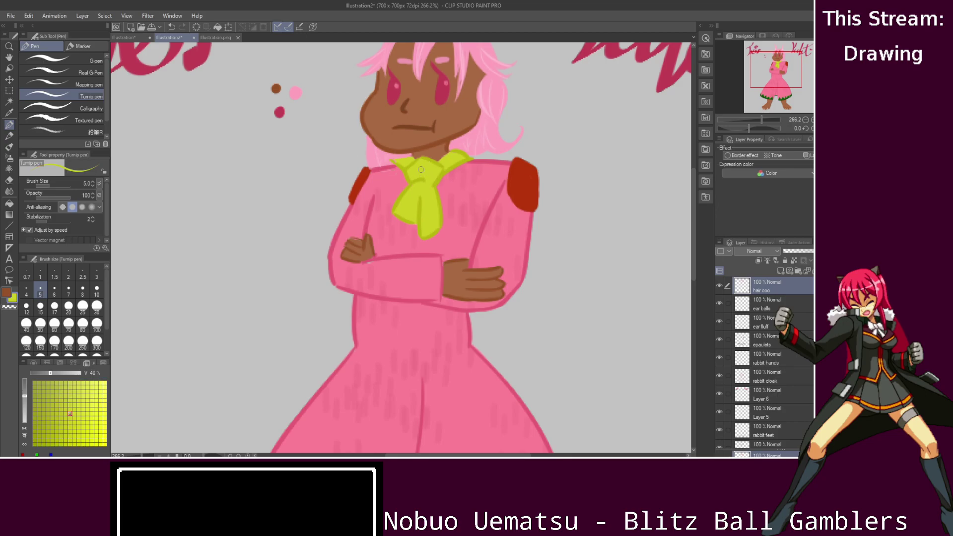
pyautogui.moveTo(261, 104); pyautogui.dragTo(262, 107)
pyautogui.moveTo(695, 207); pyautogui.dragTo(683, 331)
pyautogui.moveTo(510, 455); pyautogui.dragTo(595, 456)
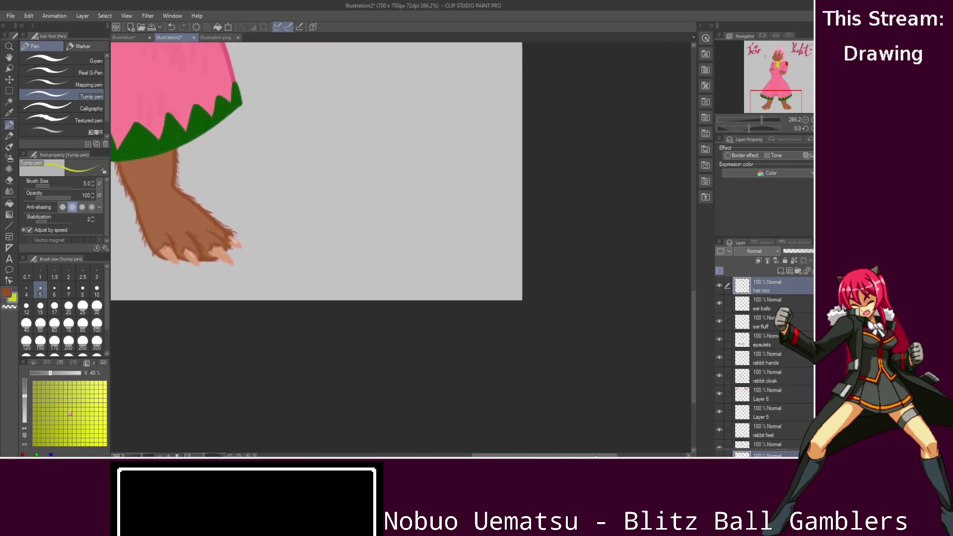
# - Switch to the brown main colour, handwrite a signature in the lower-right corner, and zoom out
pyautogui.scroll(3, 545, 263)
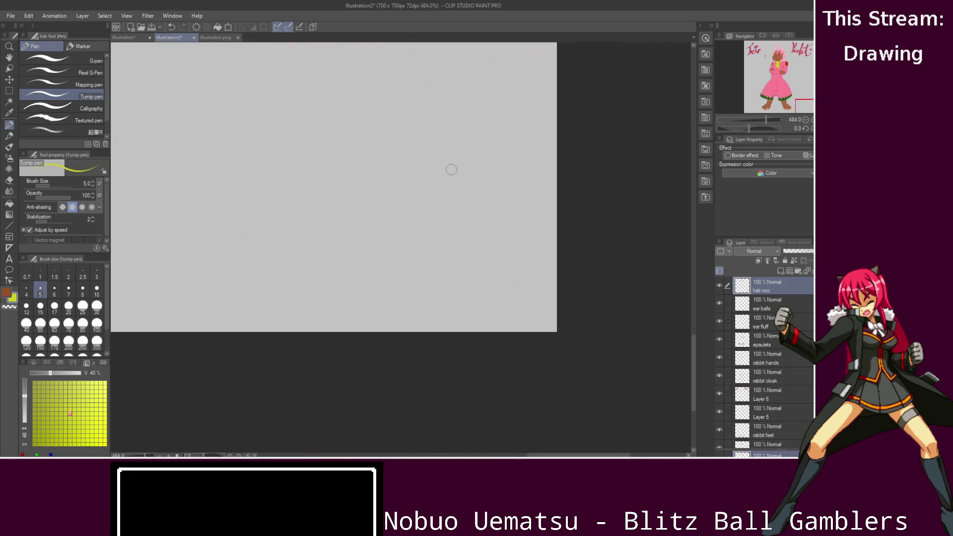
pyautogui.click(11, 293)
pyautogui.moveTo(456, 264)
pyautogui.mouseDown()
pyautogui.moveTo(455, 315)
pyautogui.moveTo(497, 269)
pyautogui.moveTo(505, 291)
pyautogui.moveTo(427, 313)
pyautogui.moveTo(522, 284)
pyautogui.mouseUp()
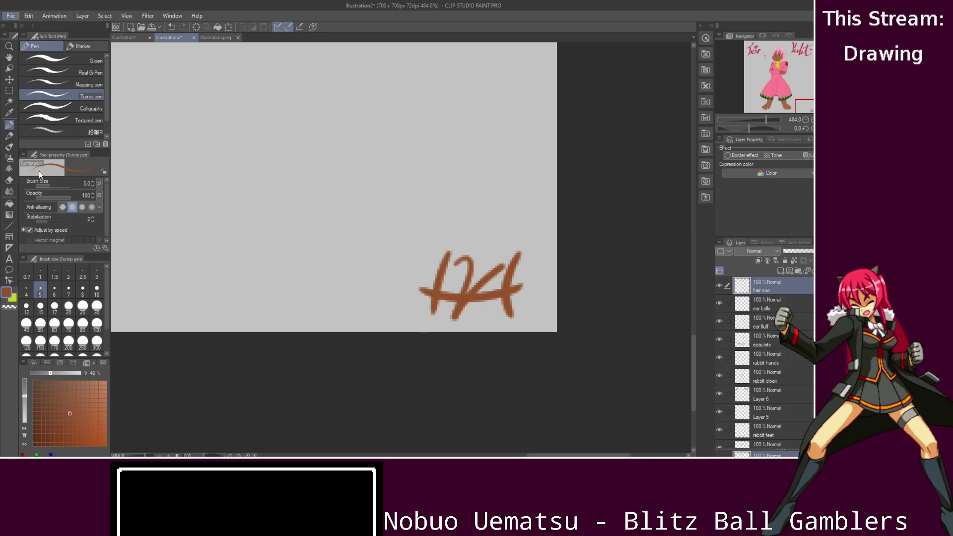
pyautogui.click(212, 153)
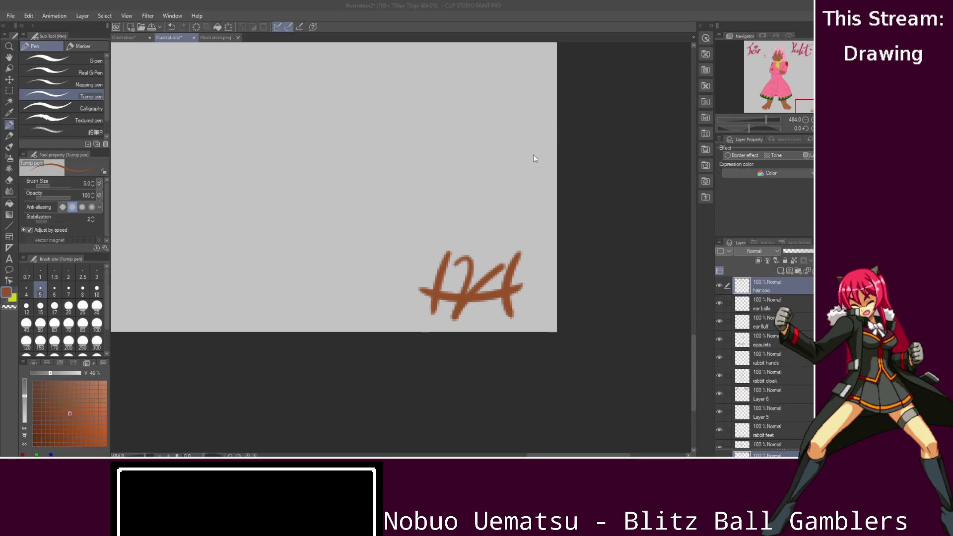
pyautogui.scroll(-5, 422, 188)
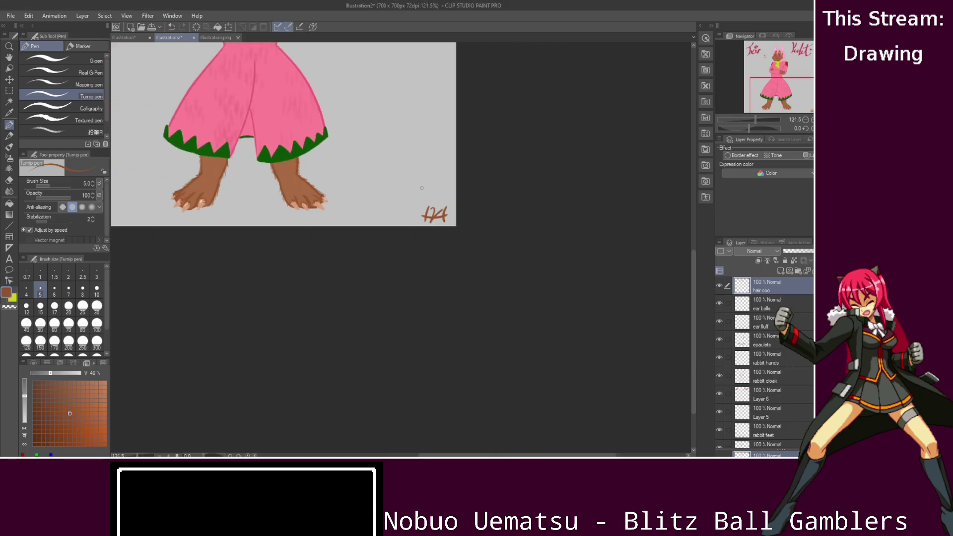
pyautogui.moveTo(693, 277); pyautogui.dragTo(701, 193)
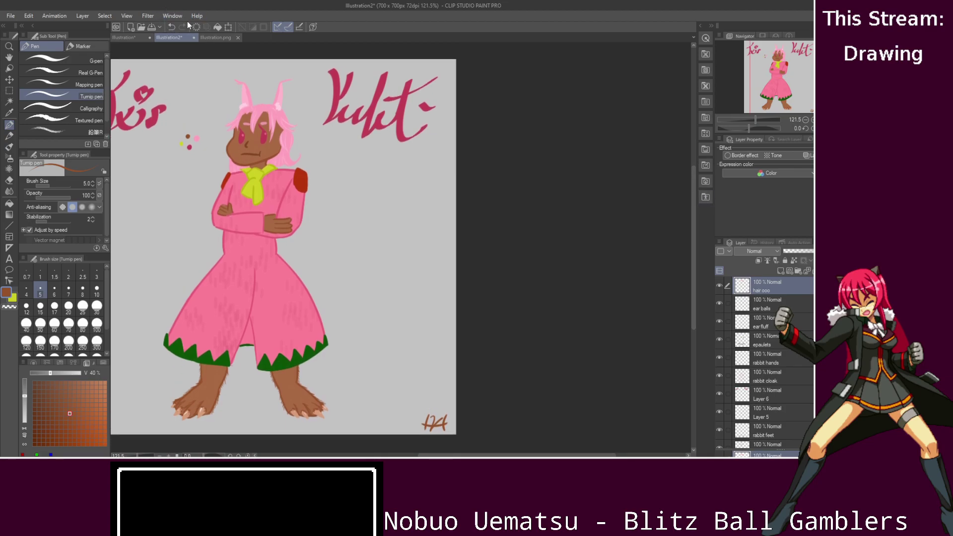